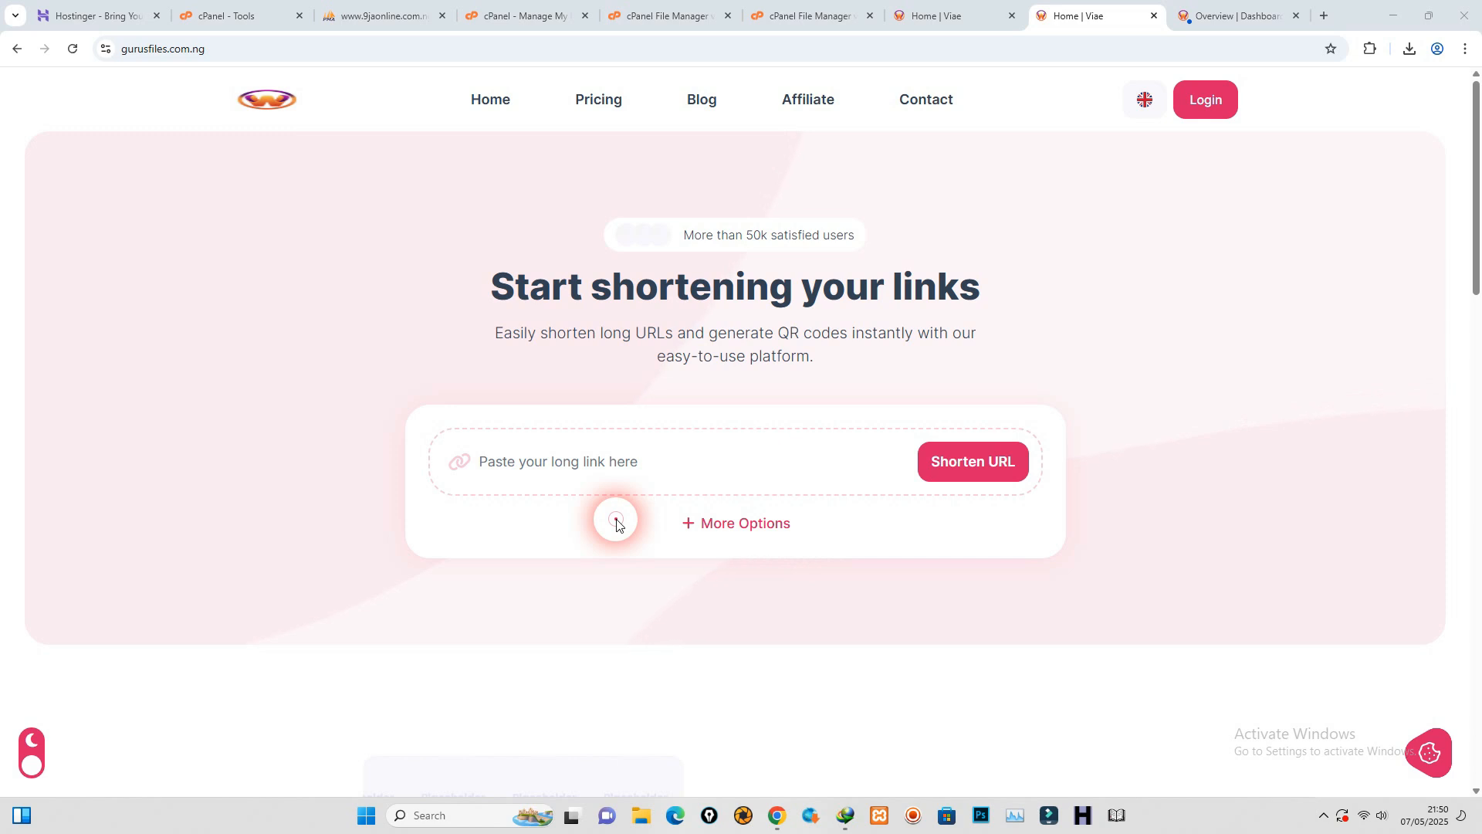
Step: Look through the link shortener's home page down to the footer and return to its beginning
{"action": "scroll", "coordinate": [616, 523], "scroll_direction": "down", "scroll_amount": 4}
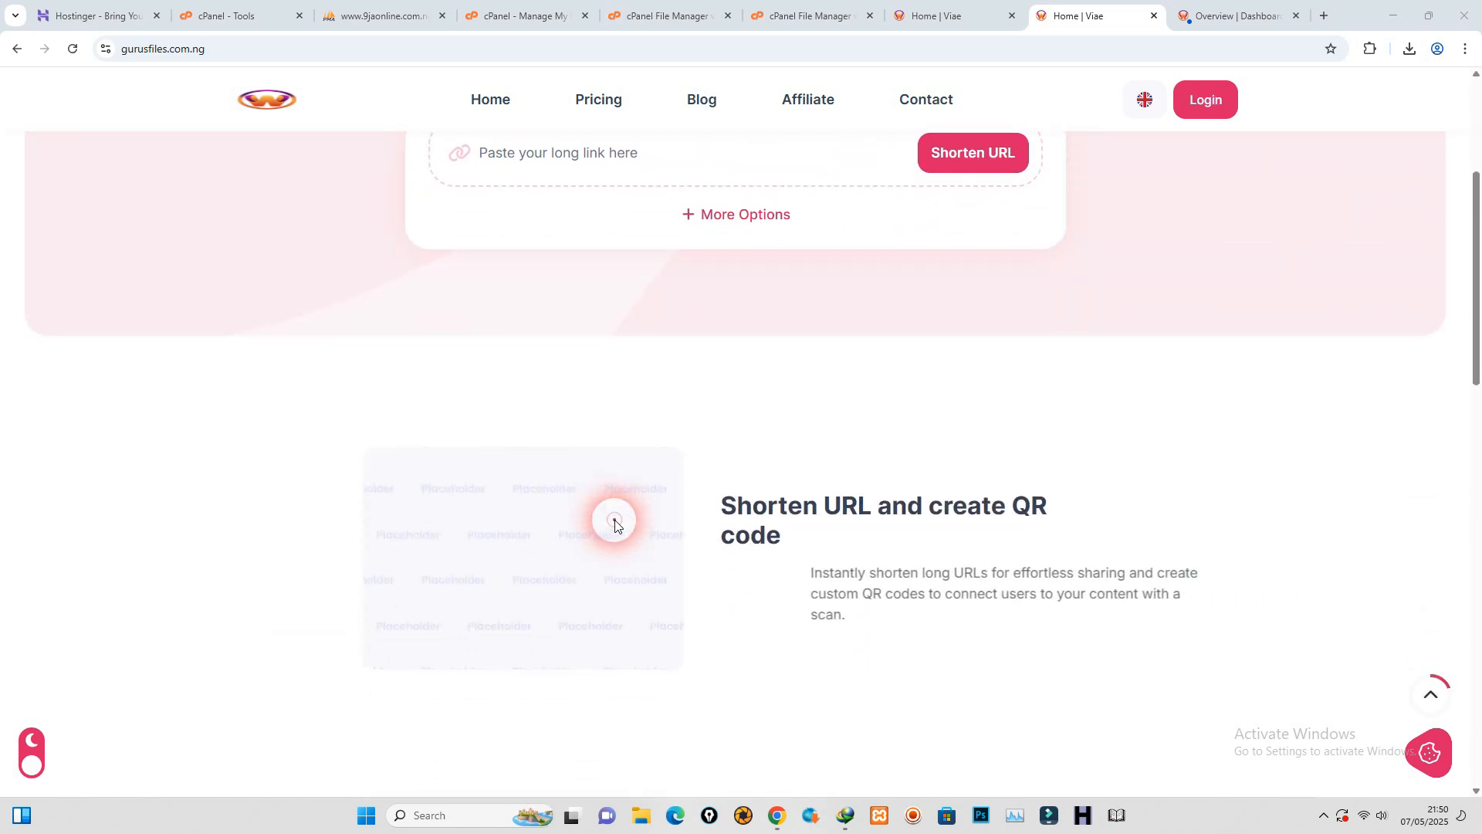
{"action": "scroll", "coordinate": [617, 523], "scroll_direction": "down", "scroll_amount": 3}
{"action": "scroll", "coordinate": [615, 525], "scroll_direction": "down", "scroll_amount": 3}
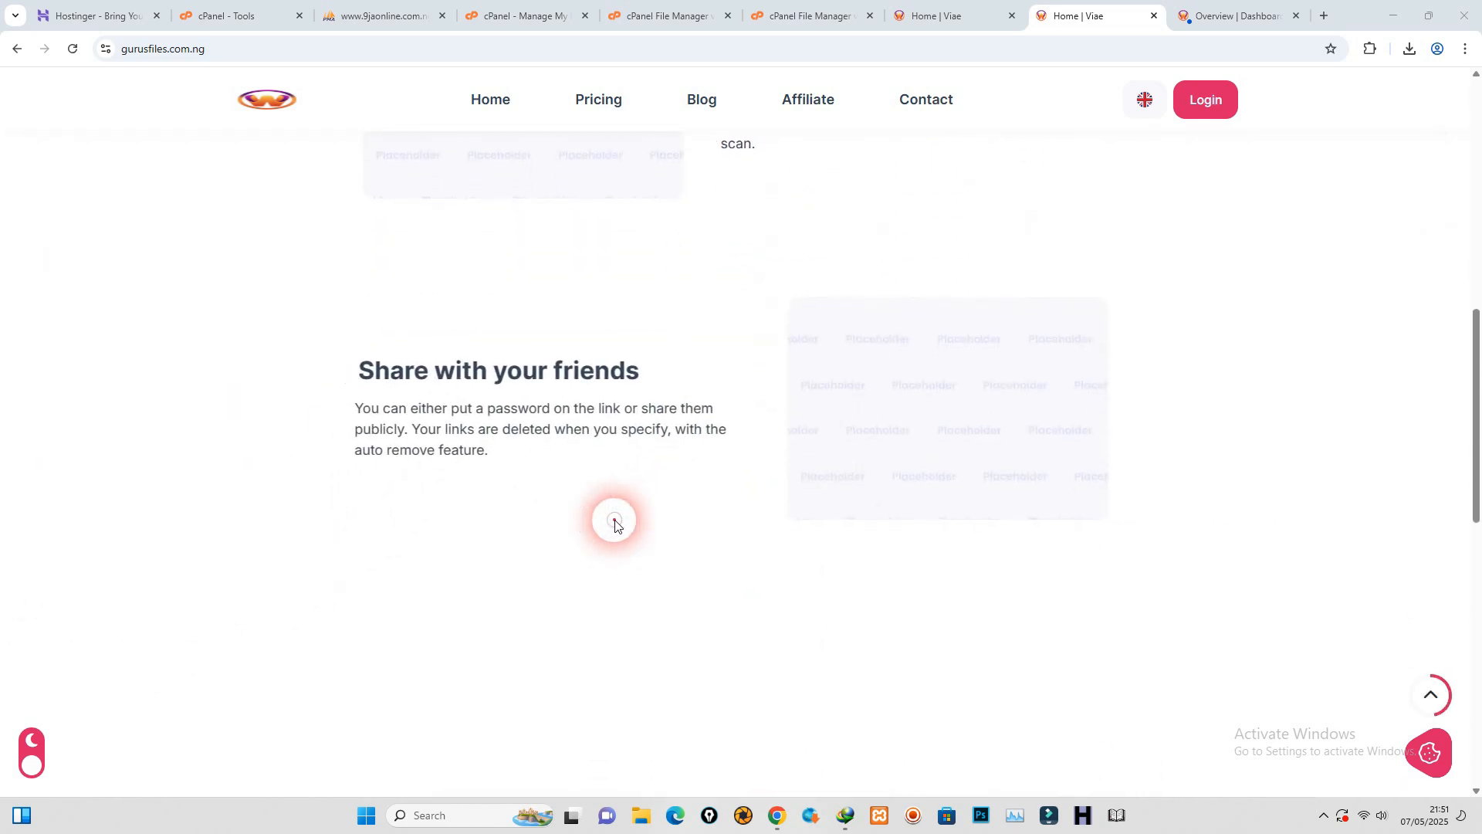
{"action": "scroll", "coordinate": [639, 525], "scroll_direction": "down", "scroll_amount": 5}
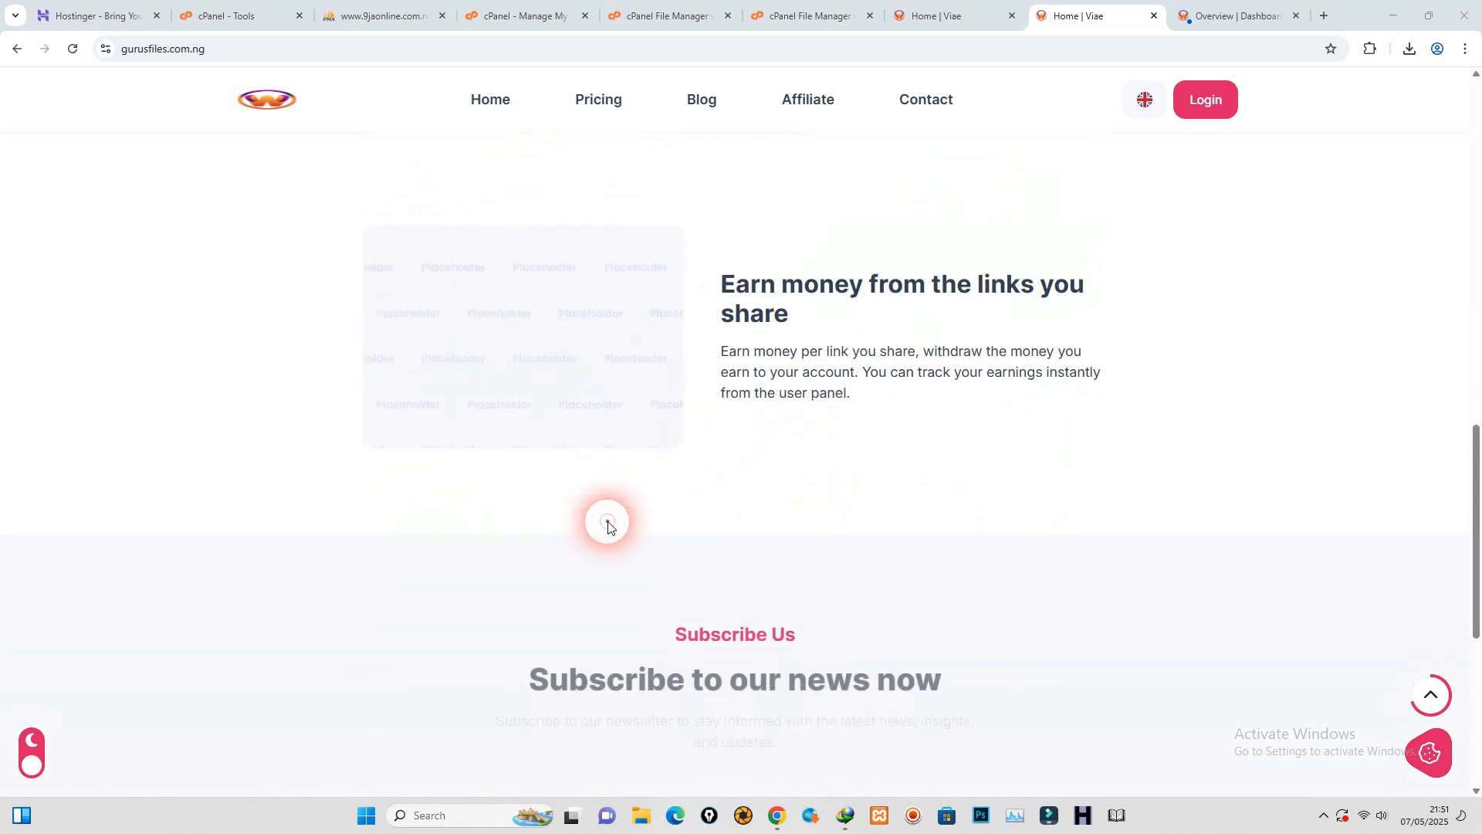
{"action": "scroll", "coordinate": [607, 525], "scroll_direction": "down", "scroll_amount": 4}
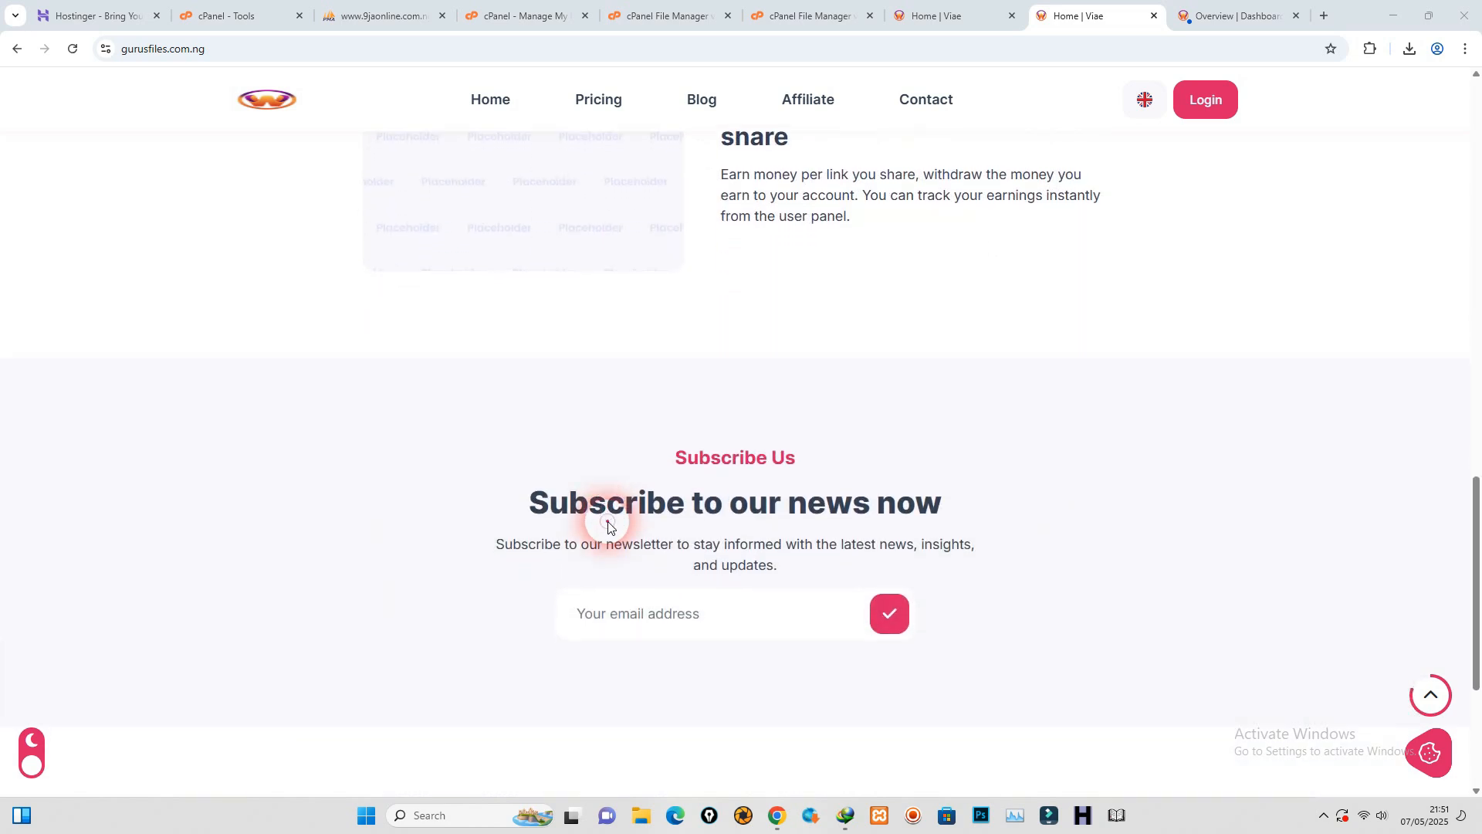
{"action": "scroll", "coordinate": [608, 525], "scroll_direction": "down", "scroll_amount": 1}
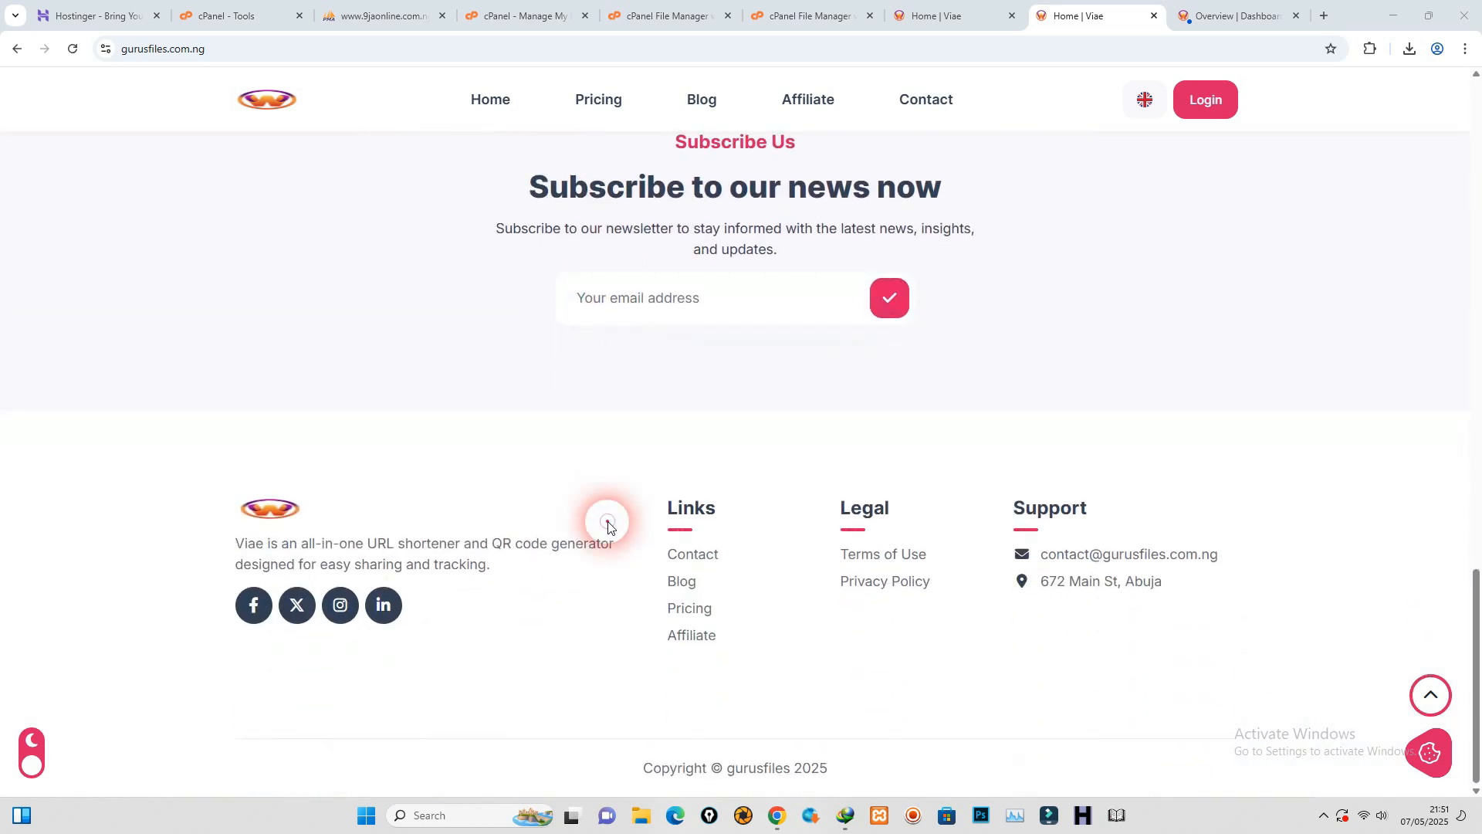
{"action": "left_click", "coordinate": [1435, 697]}
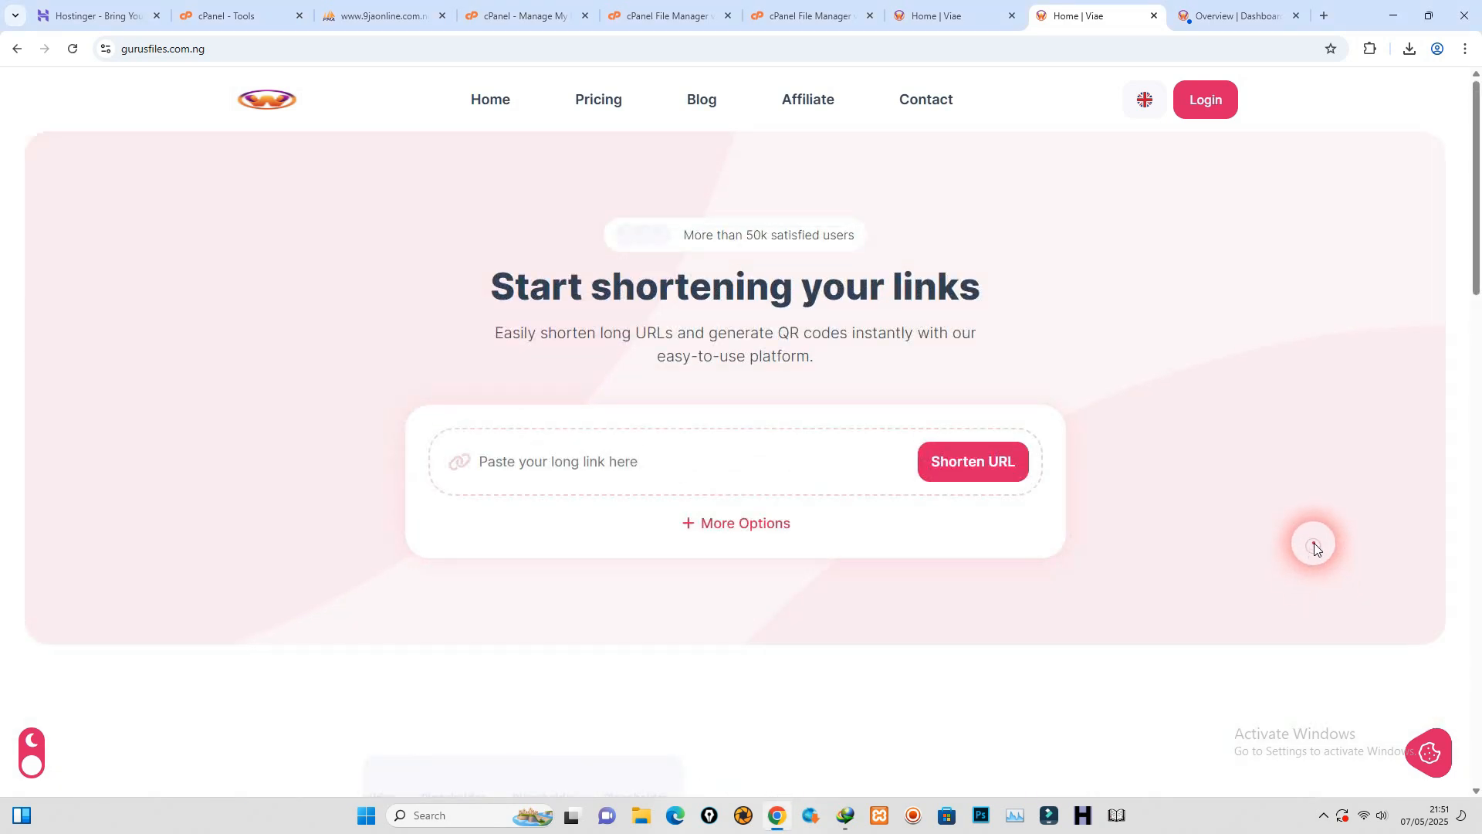
Step: Open the site's Pricing page and review the Free, Business and Enterprise monthly plans
{"action": "left_click", "coordinate": [605, 106]}
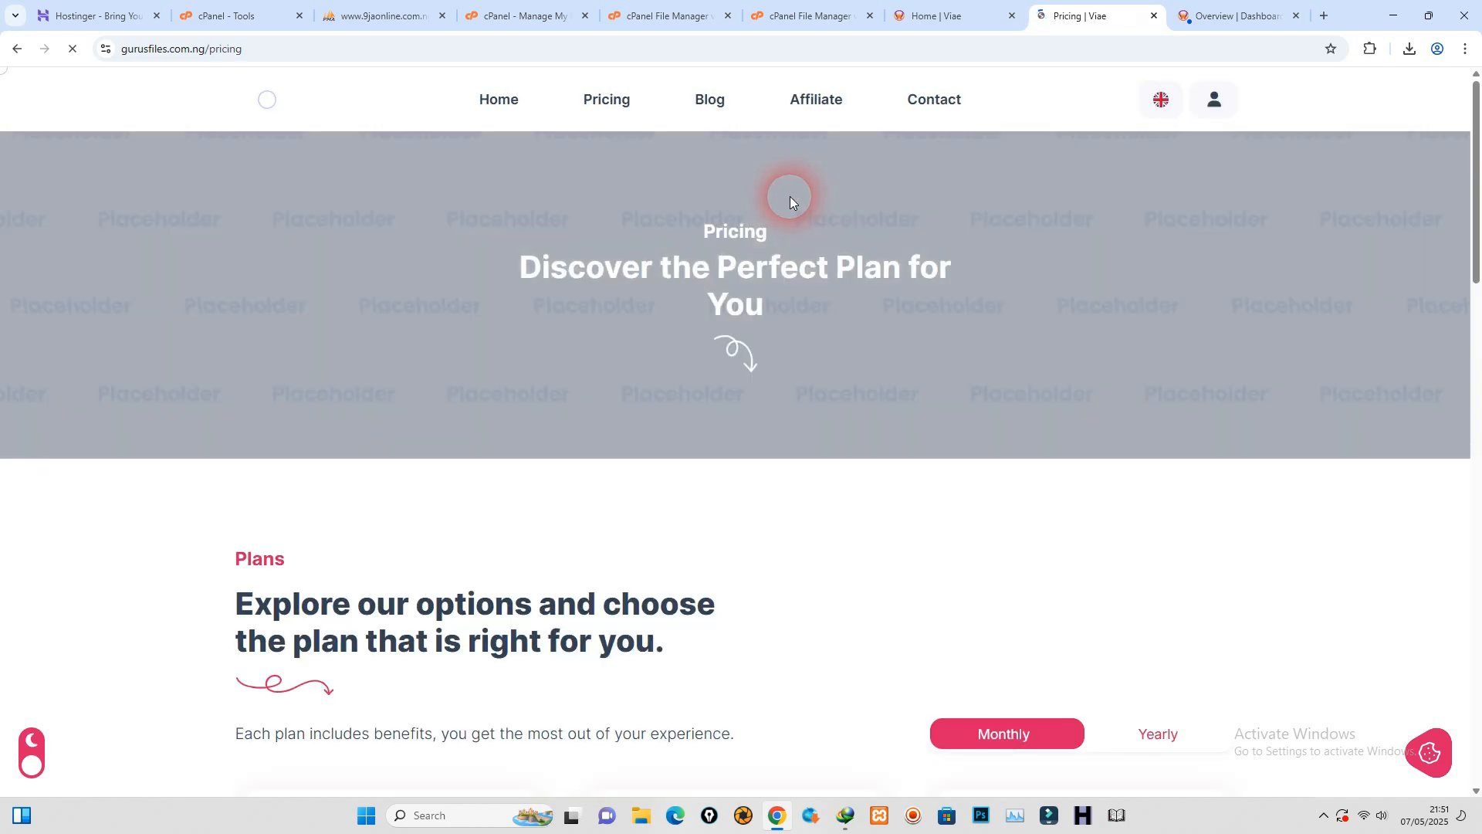
{"action": "scroll", "coordinate": [760, 290], "scroll_direction": "down", "scroll_amount": 5}
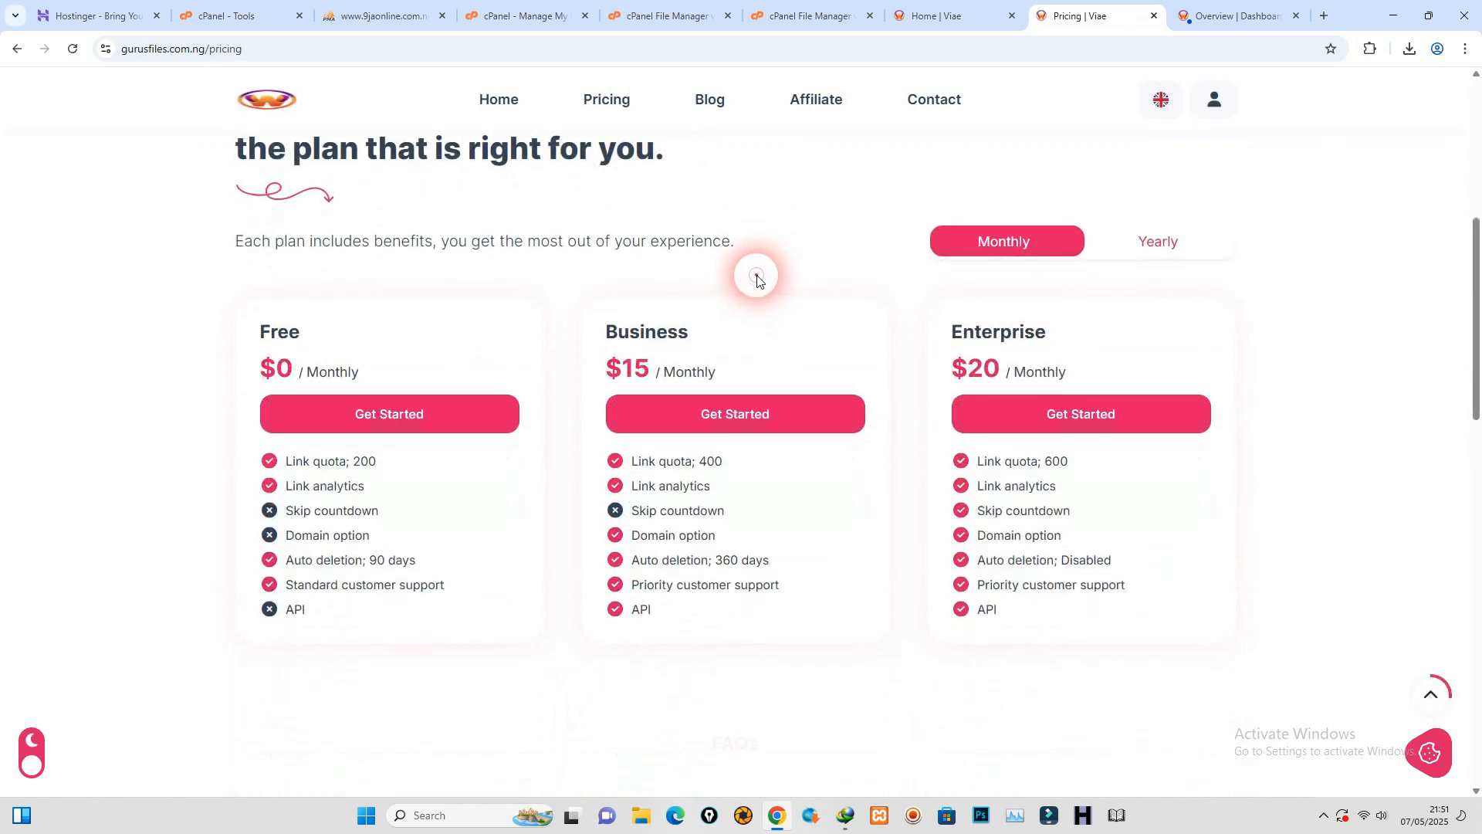
{"action": "scroll", "coordinate": [760, 254], "scroll_direction": "up", "scroll_amount": 5}
Step: View the Blog page, and examine the Affiliate page with its payout rates by country
{"action": "left_click", "coordinate": [856, 108]}
{"action": "left_click", "coordinate": [817, 104]}
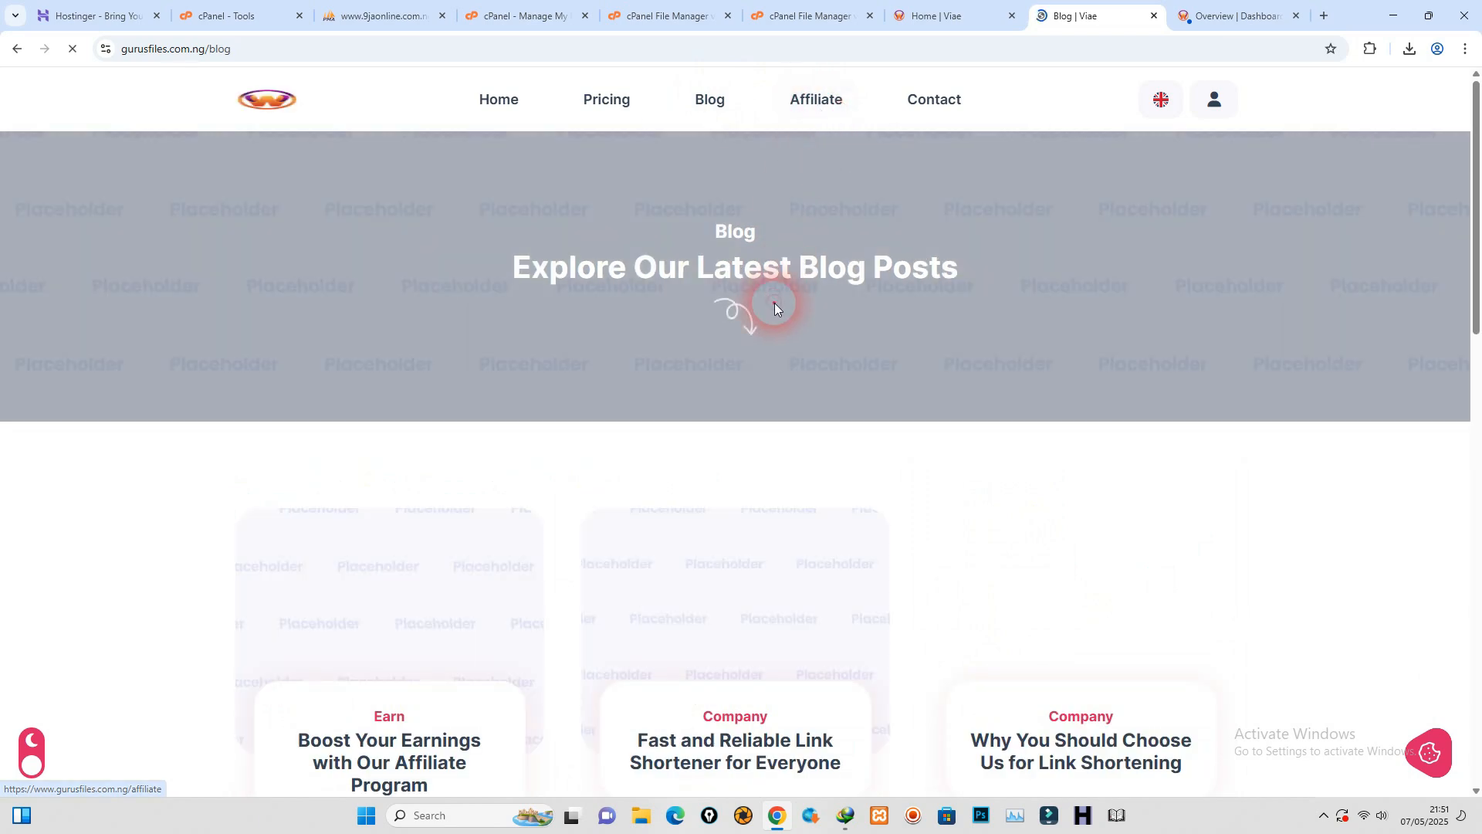
{"action": "scroll", "coordinate": [775, 303], "scroll_direction": "down", "scroll_amount": 12}
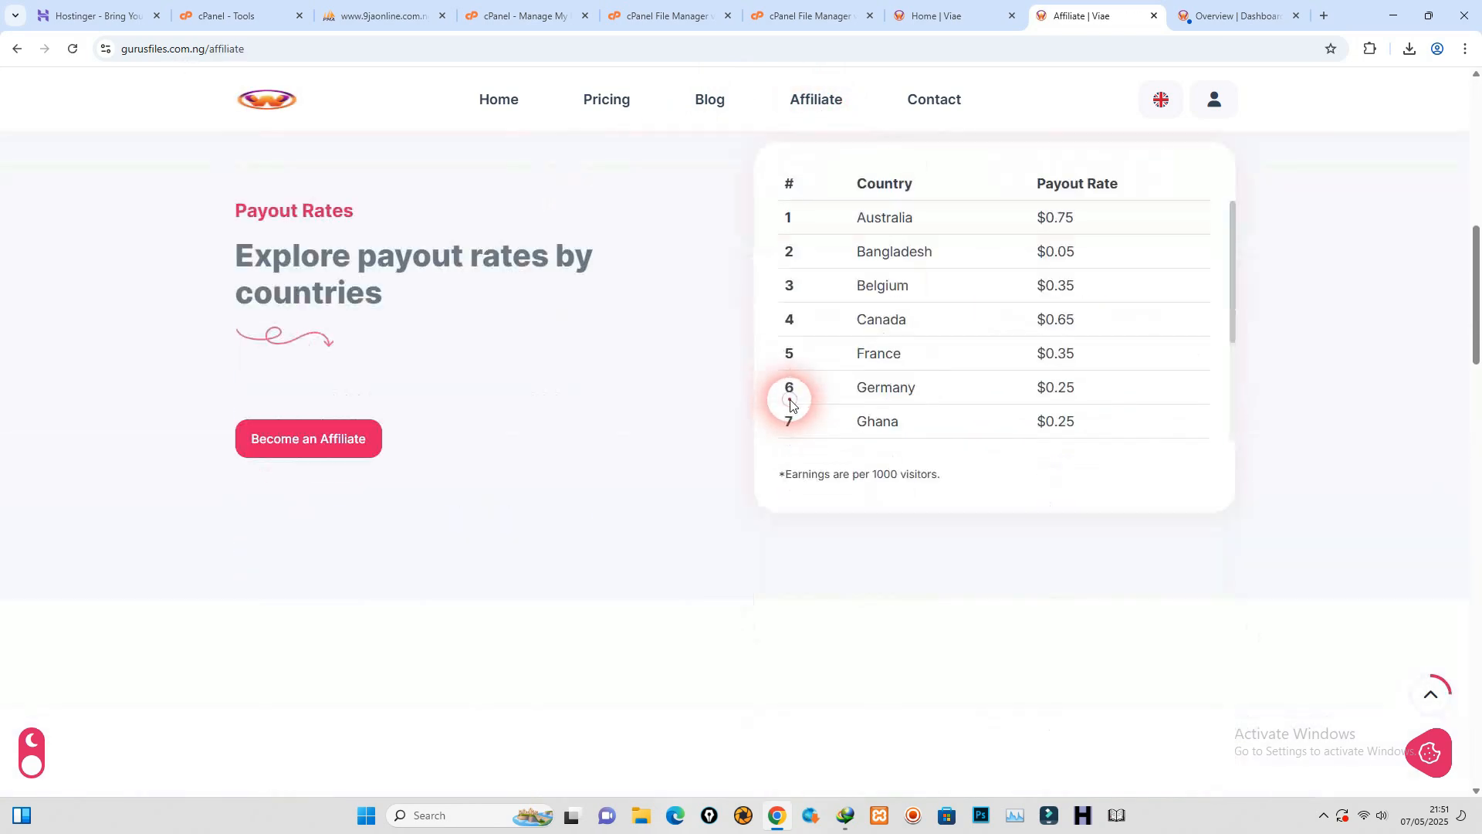
{"action": "scroll", "coordinate": [795, 346], "scroll_direction": "up", "scroll_amount": 8}
{"action": "scroll", "coordinate": [444, 463], "scroll_direction": "down", "scroll_amount": 7}
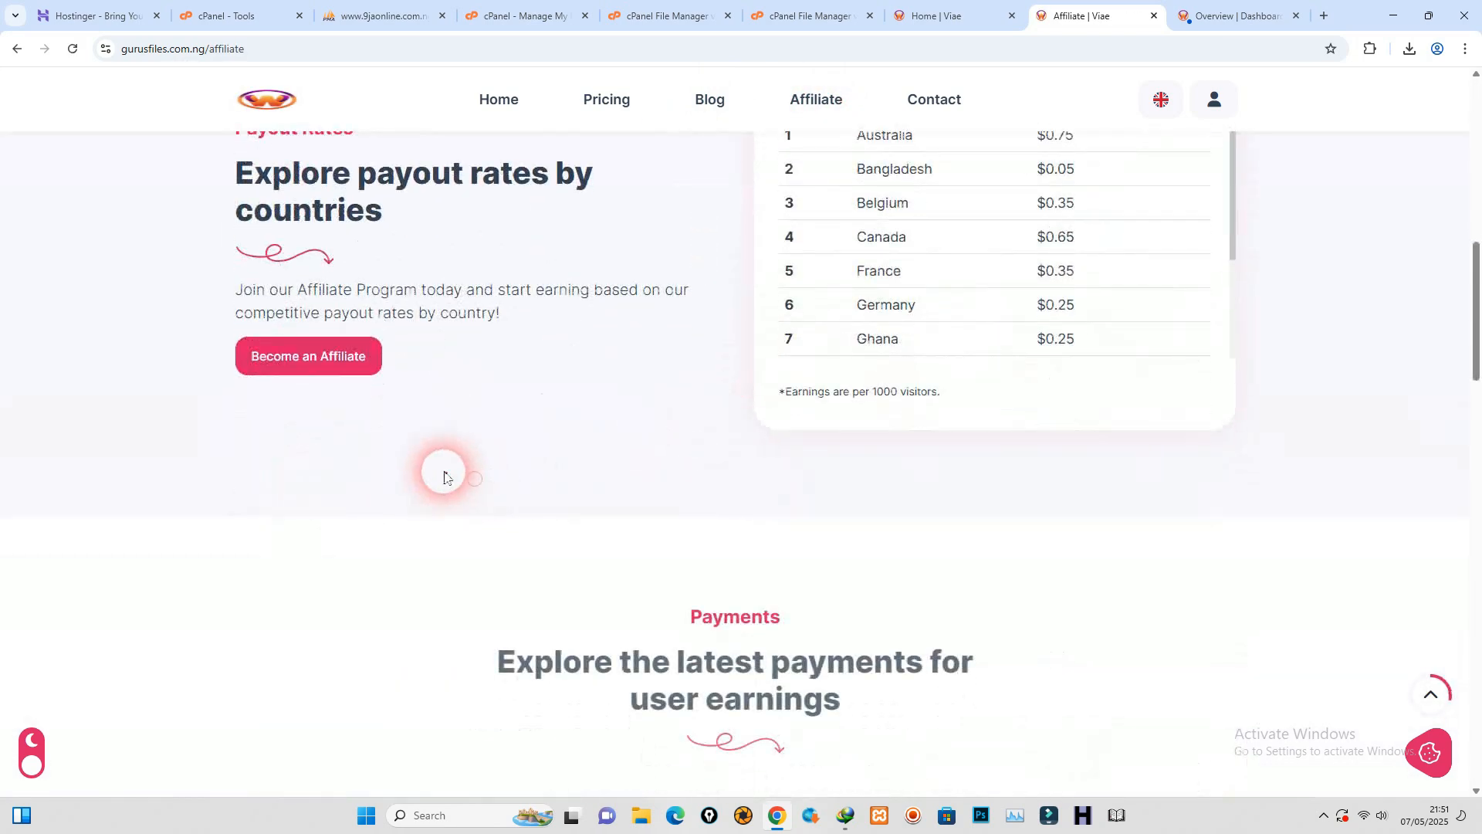
{"action": "scroll", "coordinate": [448, 425], "scroll_direction": "up", "scroll_amount": 10}
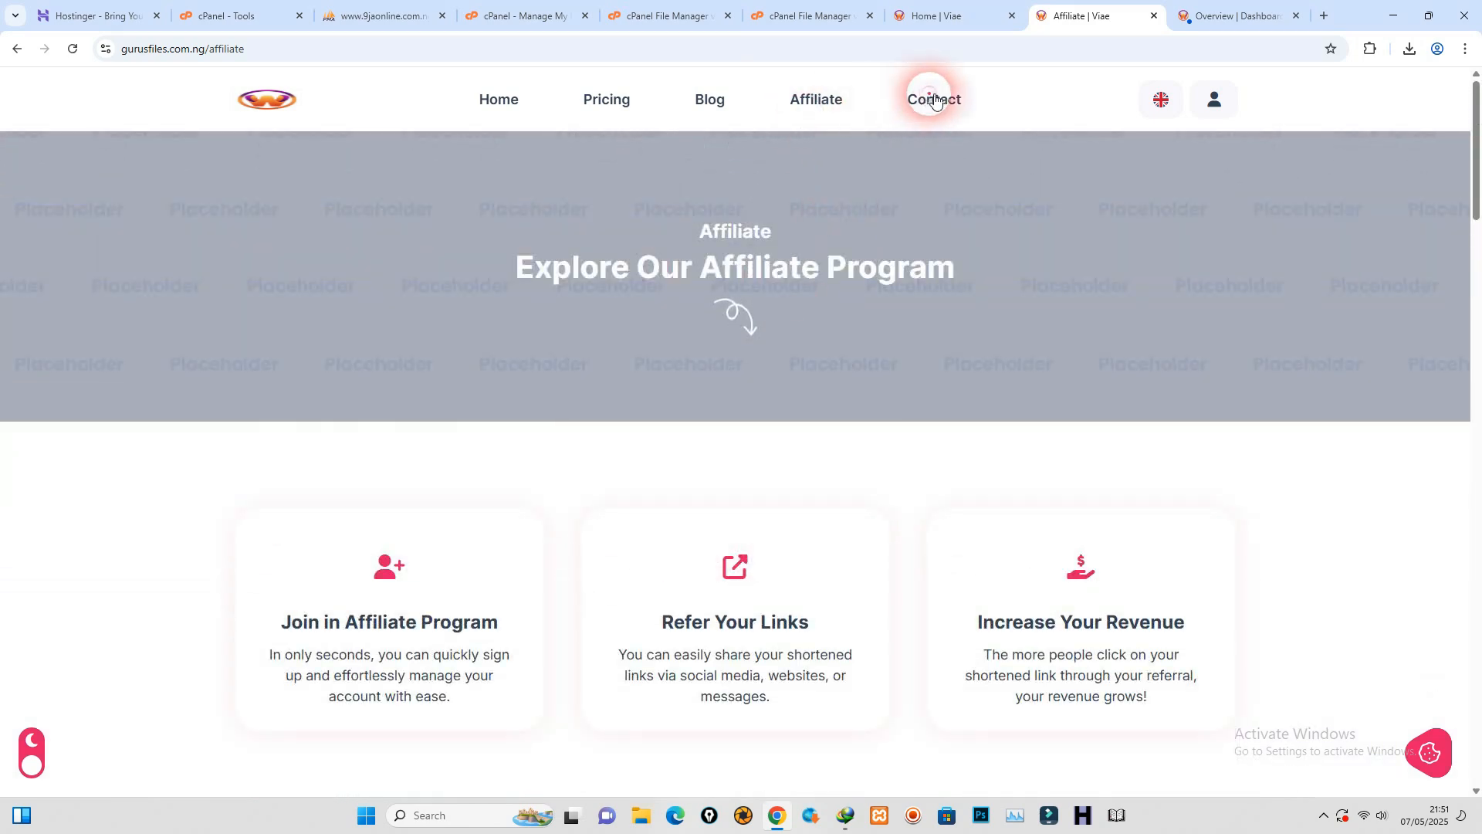
Step: Open the Contact page and look through its contact details, form area, newsletter section and footer
{"action": "scroll", "coordinate": [486, 298], "scroll_direction": "down", "scroll_amount": 6}
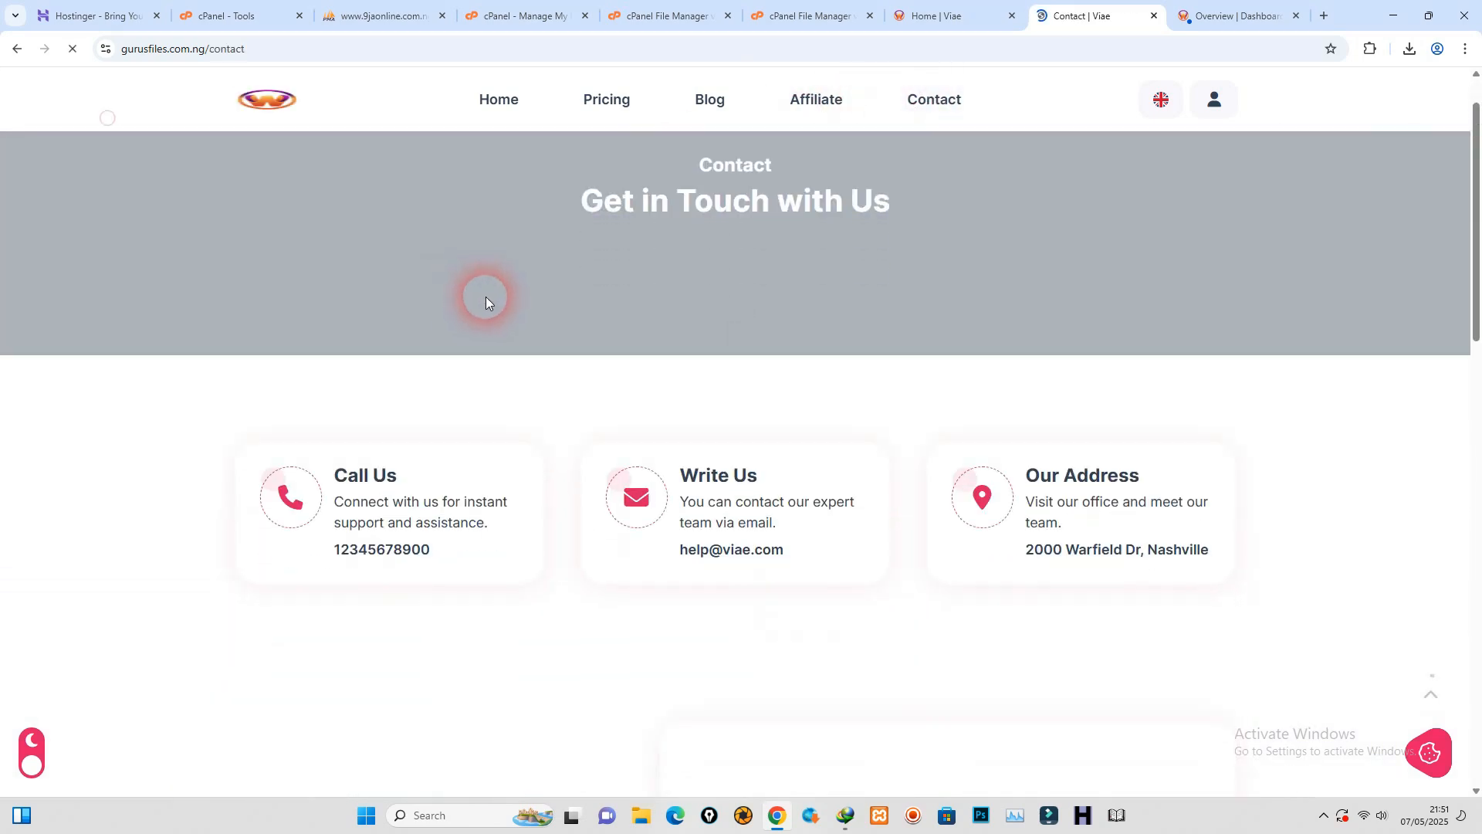
{"action": "scroll", "coordinate": [553, 344], "scroll_direction": "down", "scroll_amount": 5}
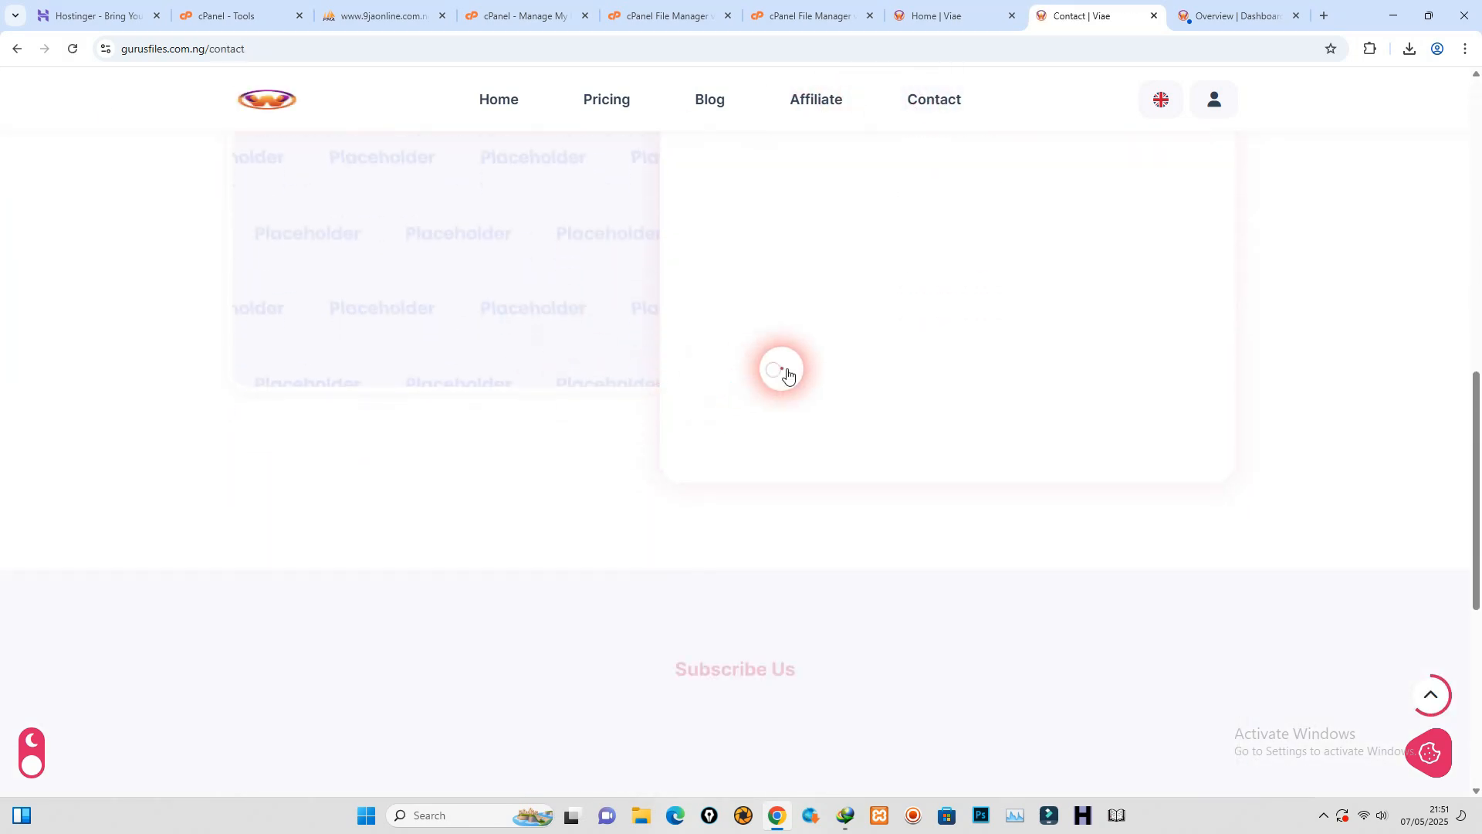
{"action": "scroll", "coordinate": [784, 370], "scroll_direction": "up", "scroll_amount": 3}
{"action": "scroll", "coordinate": [775, 371], "scroll_direction": "down", "scroll_amount": 10}
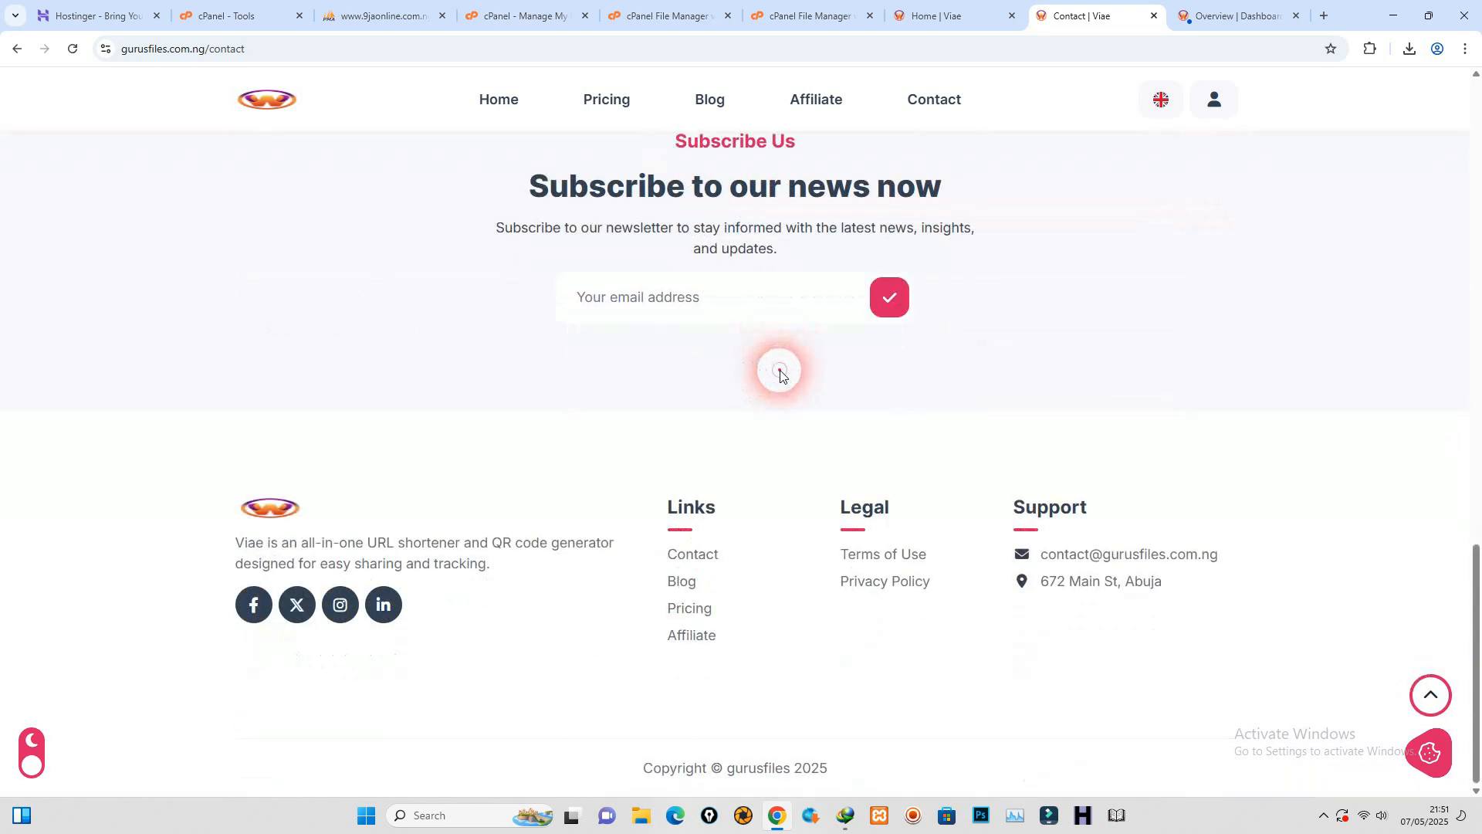
{"action": "scroll", "coordinate": [780, 376], "scroll_direction": "up", "scroll_amount": 15}
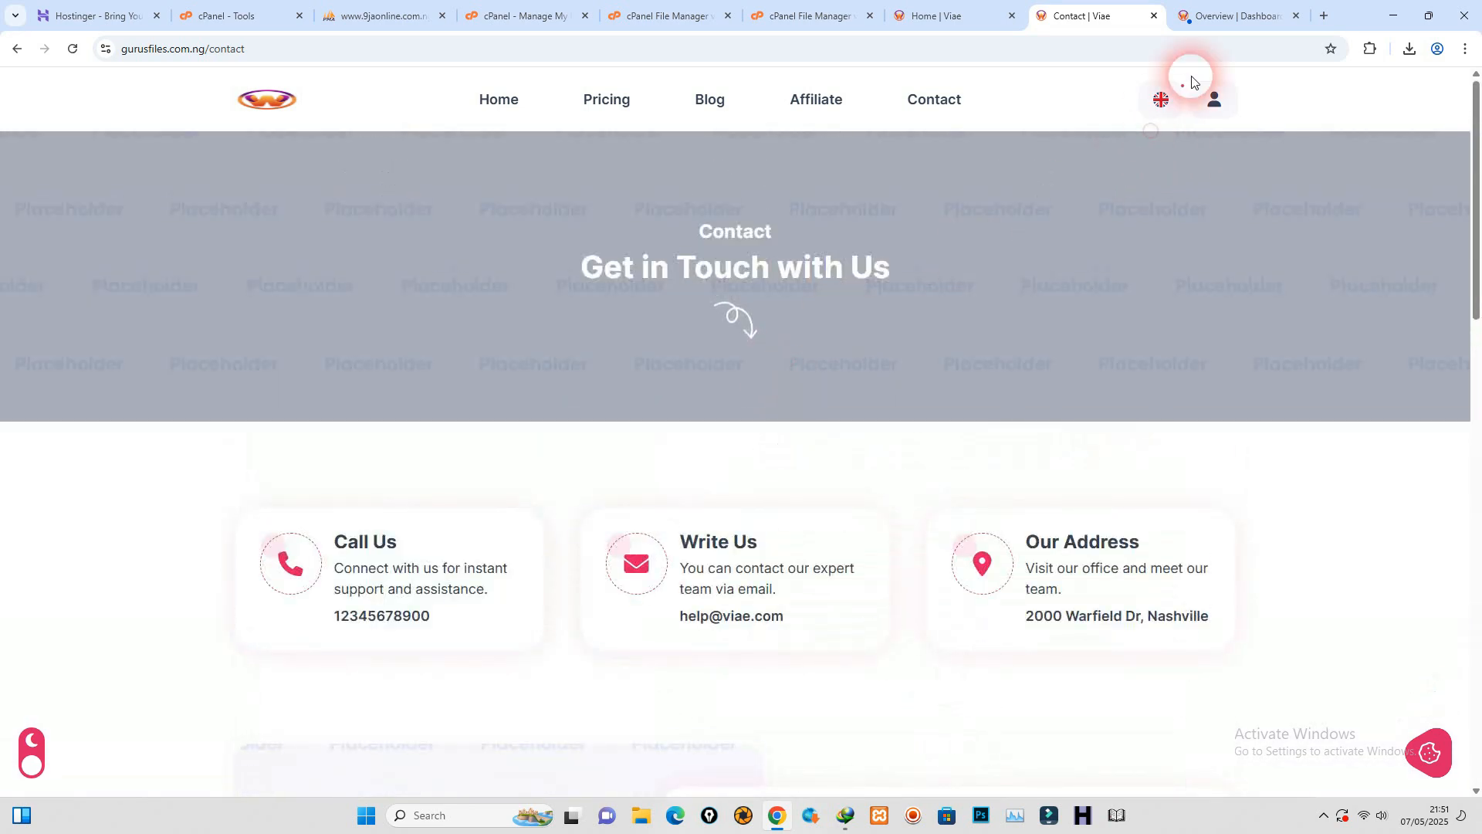
Step: Switch to the admin dashboard and review its overview statistics, the user options and the list of shortened links
{"action": "left_click", "coordinate": [1209, 15]}
{"action": "left_click", "coordinate": [874, 278]}
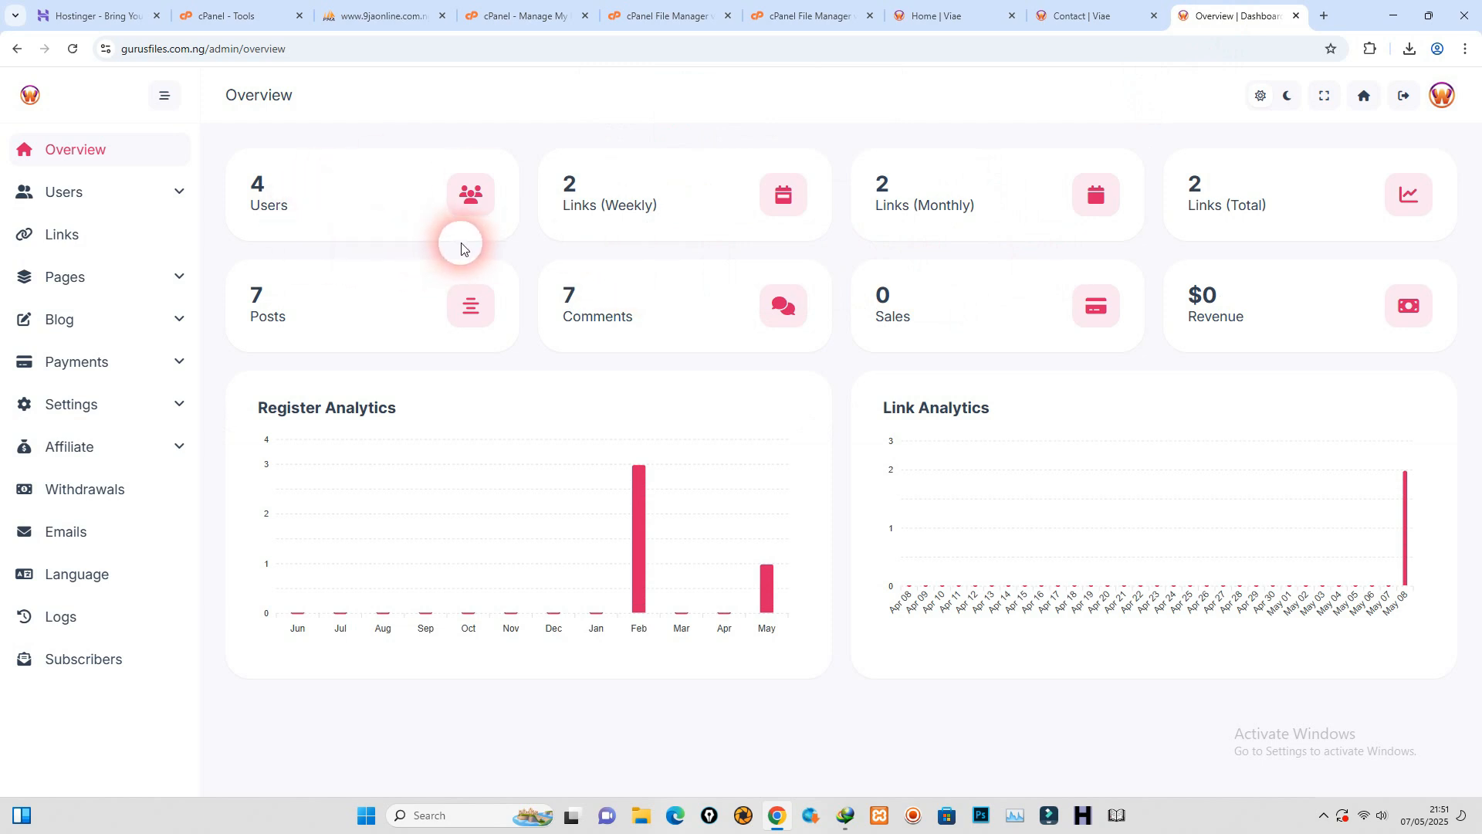
{"action": "left_click", "coordinate": [61, 192]}
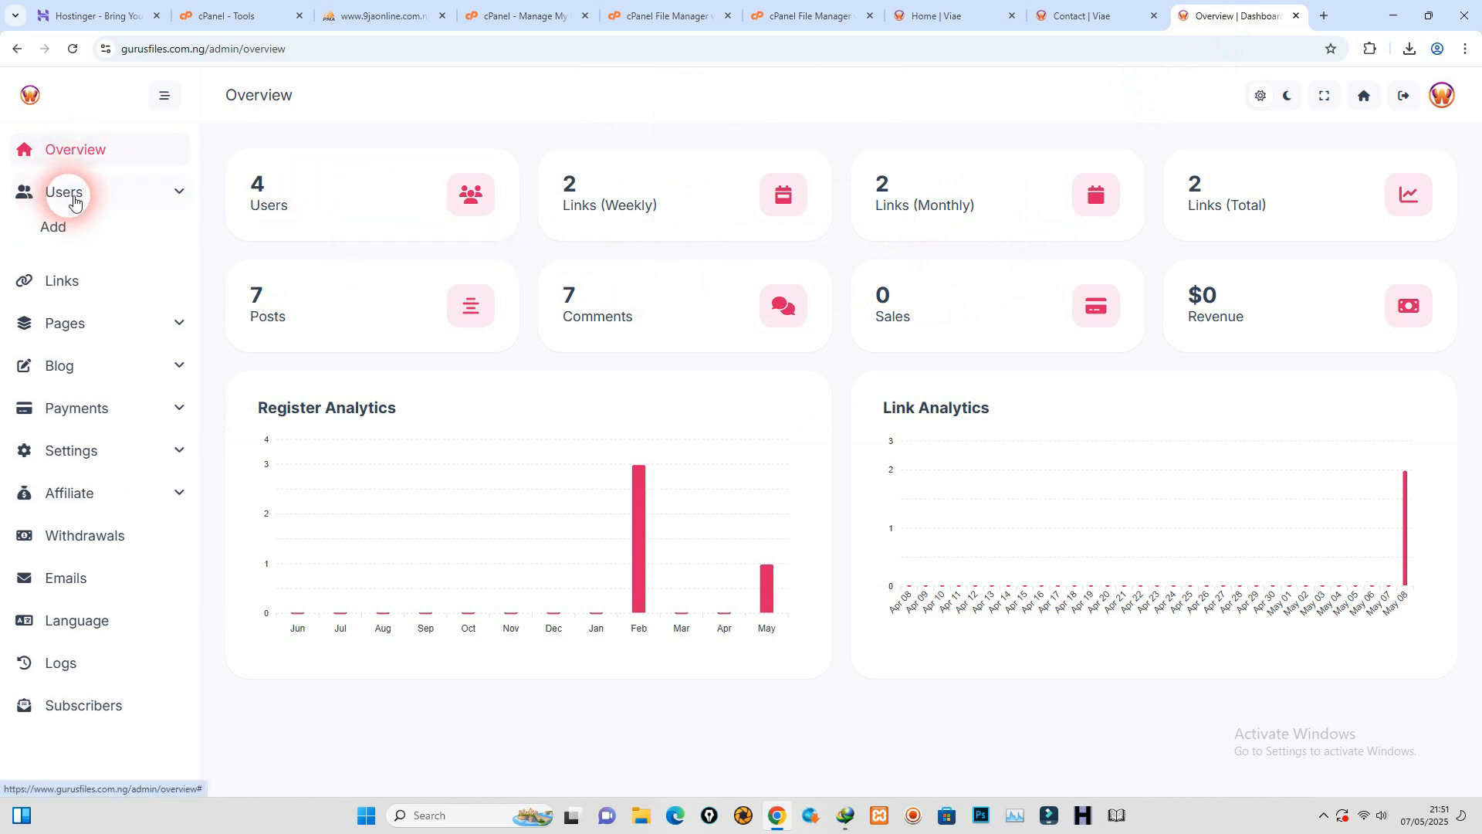
{"action": "left_click", "coordinate": [101, 228]}
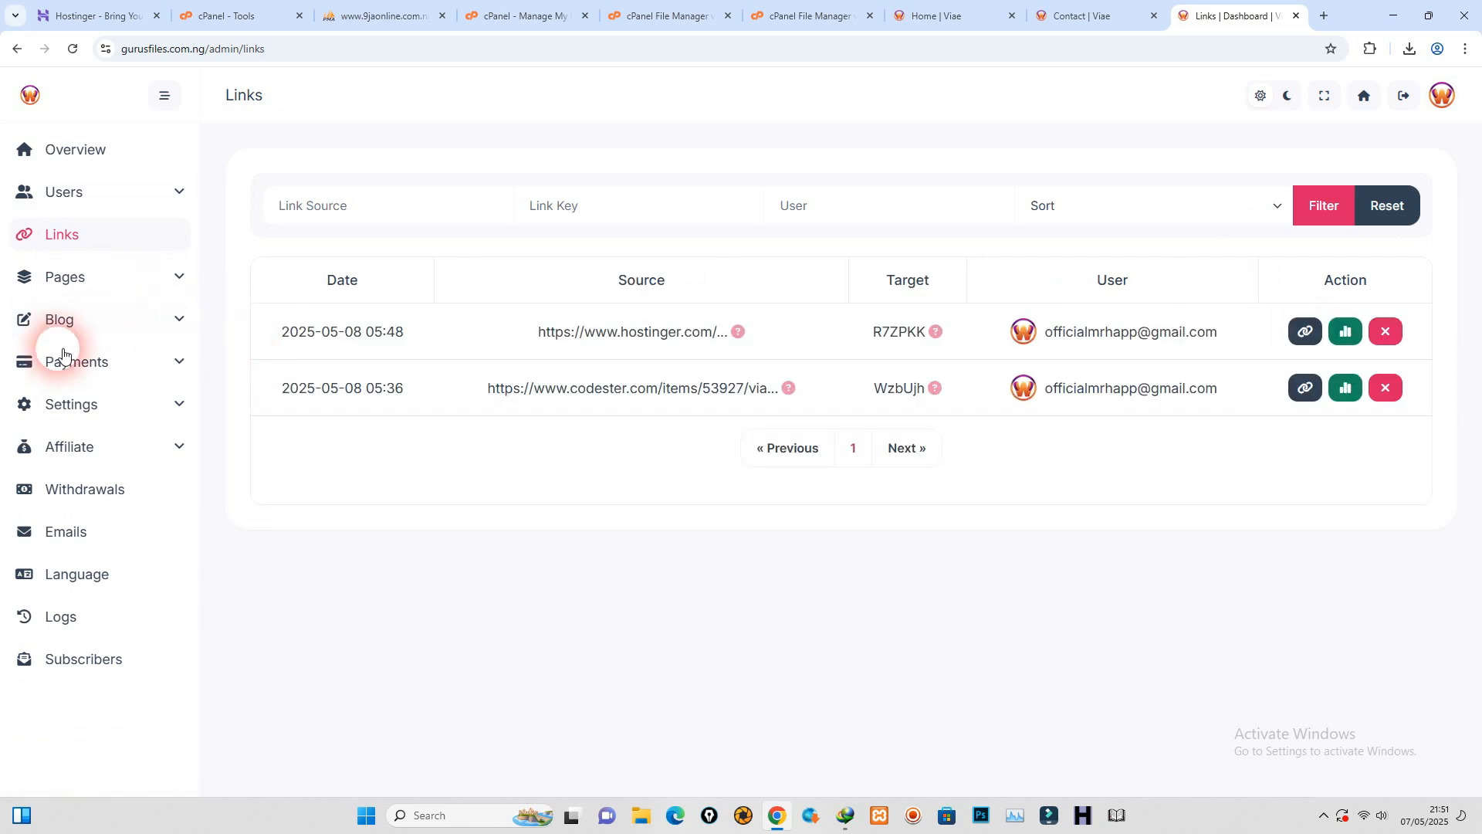
Step: Review the default pages list and the blog's posts, categories and comments in the admin dashboard
{"action": "left_click", "coordinate": [87, 279]}
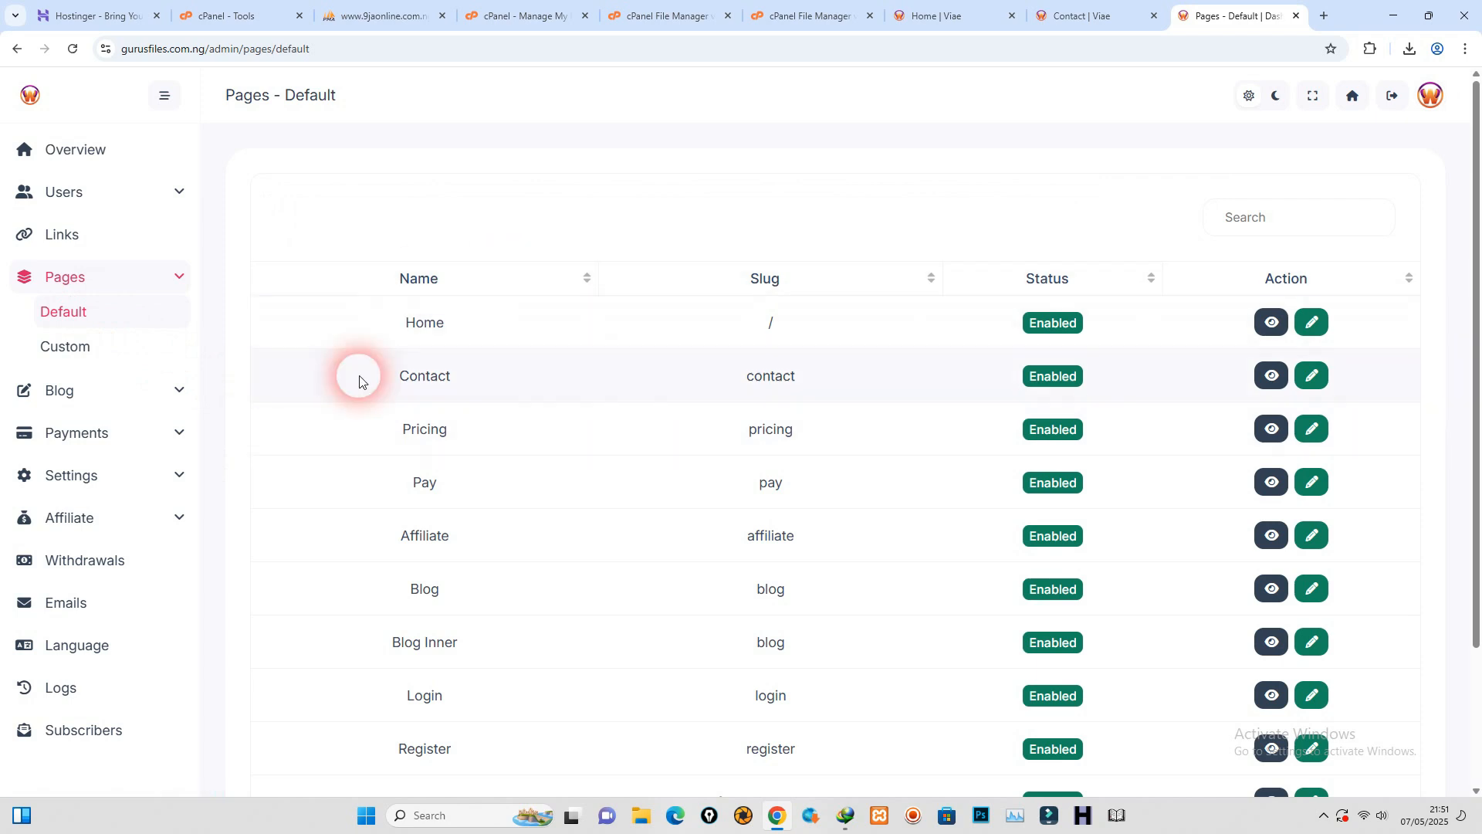
{"action": "scroll", "coordinate": [363, 382], "scroll_direction": "down", "scroll_amount": 3}
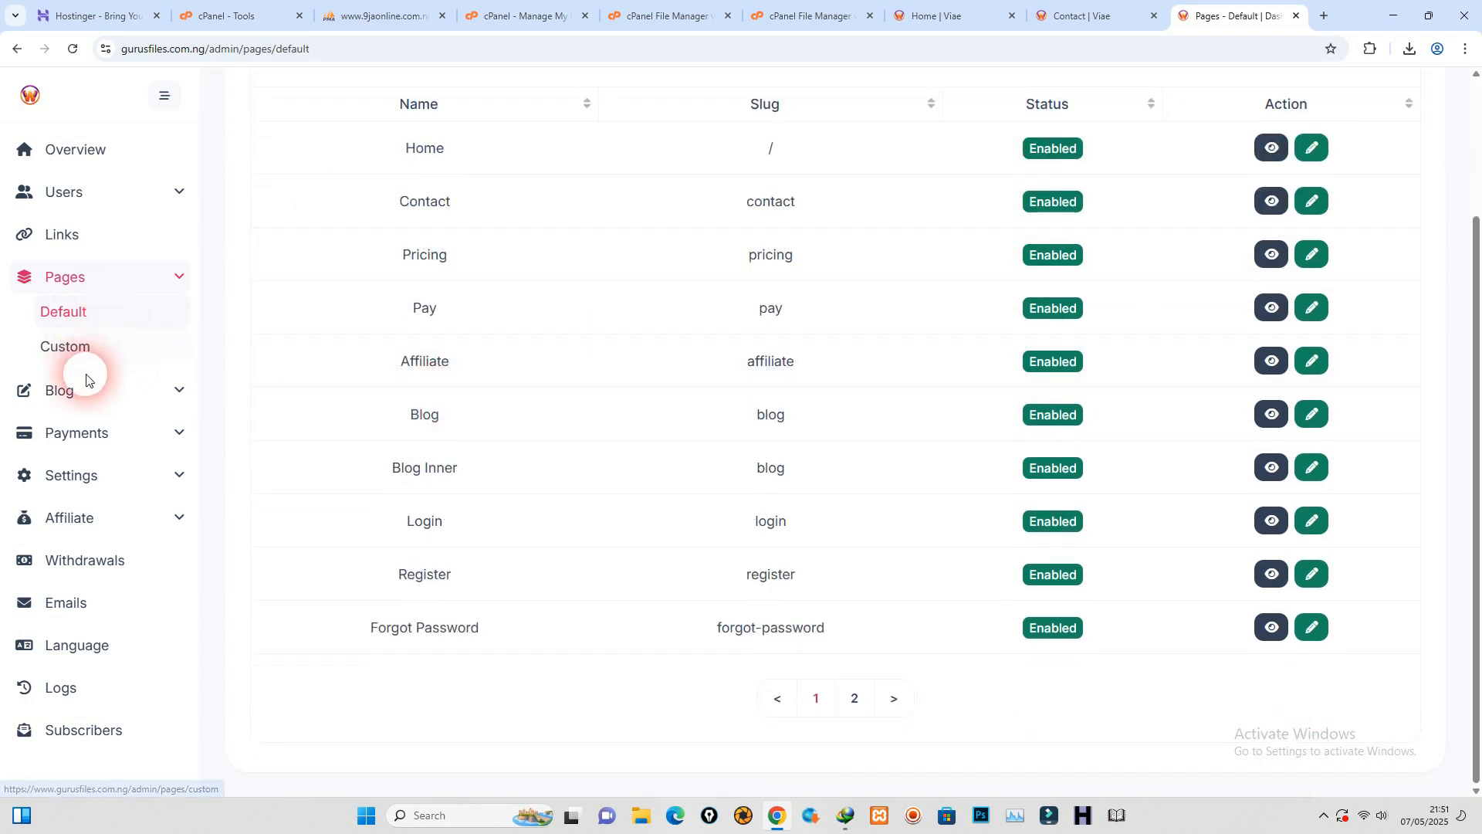
{"action": "left_click", "coordinate": [107, 398]}
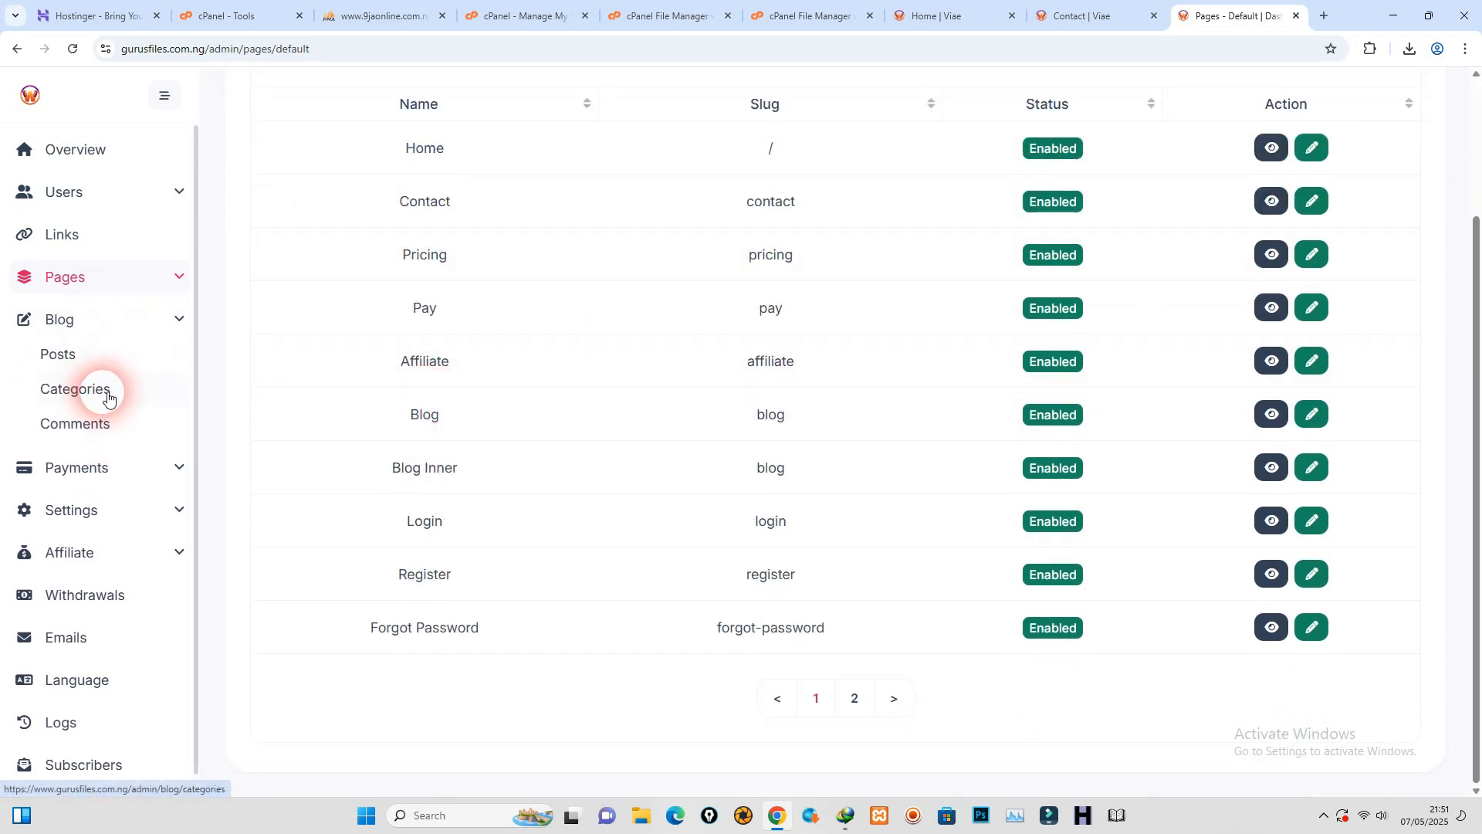
{"action": "left_click", "coordinate": [96, 363]}
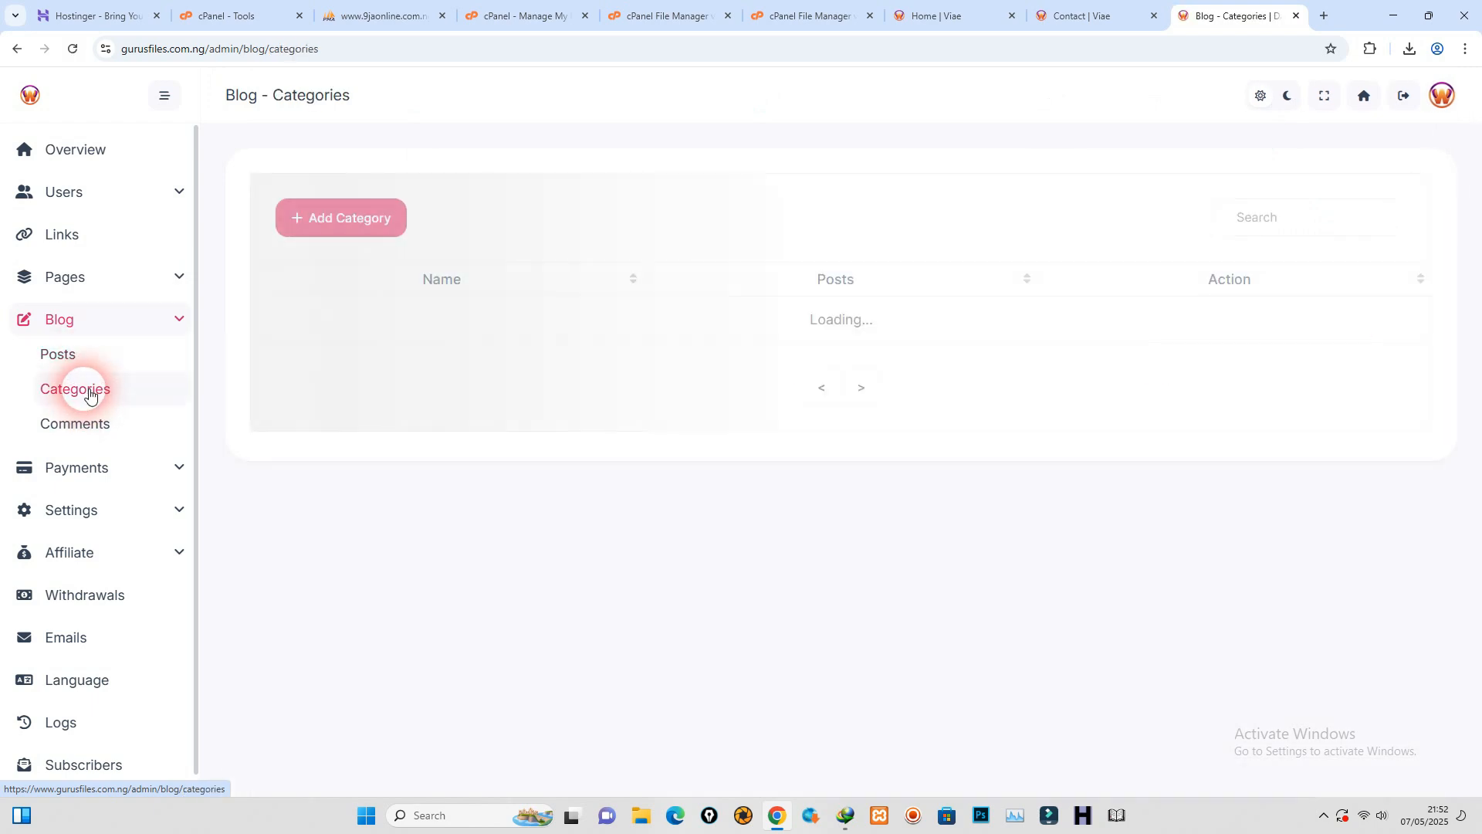
{"action": "left_click", "coordinate": [91, 431]}
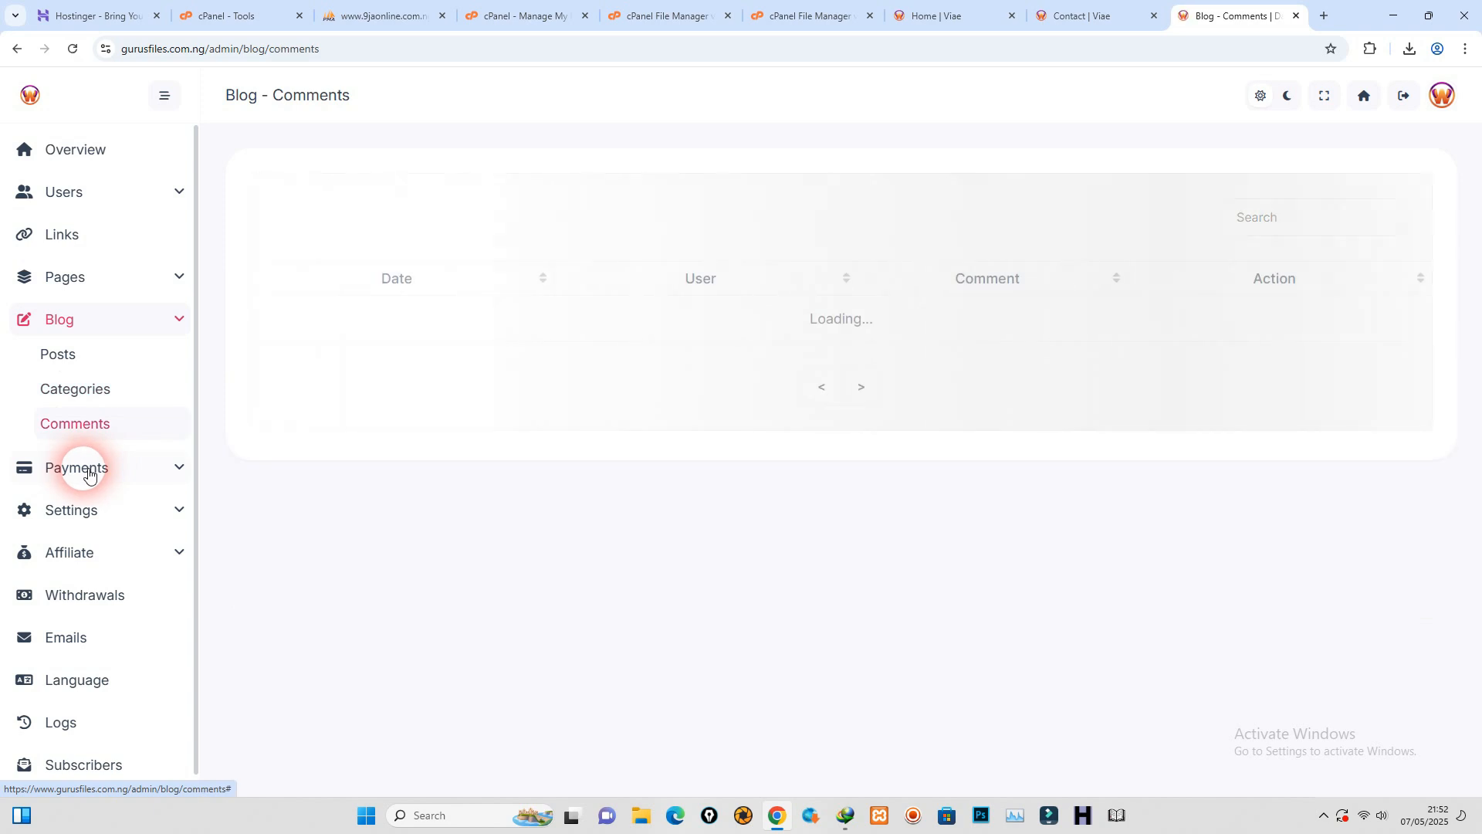
Step: View the payment settings for currency and the Bank and Stripe gateways
{"action": "left_click", "coordinate": [88, 474]}
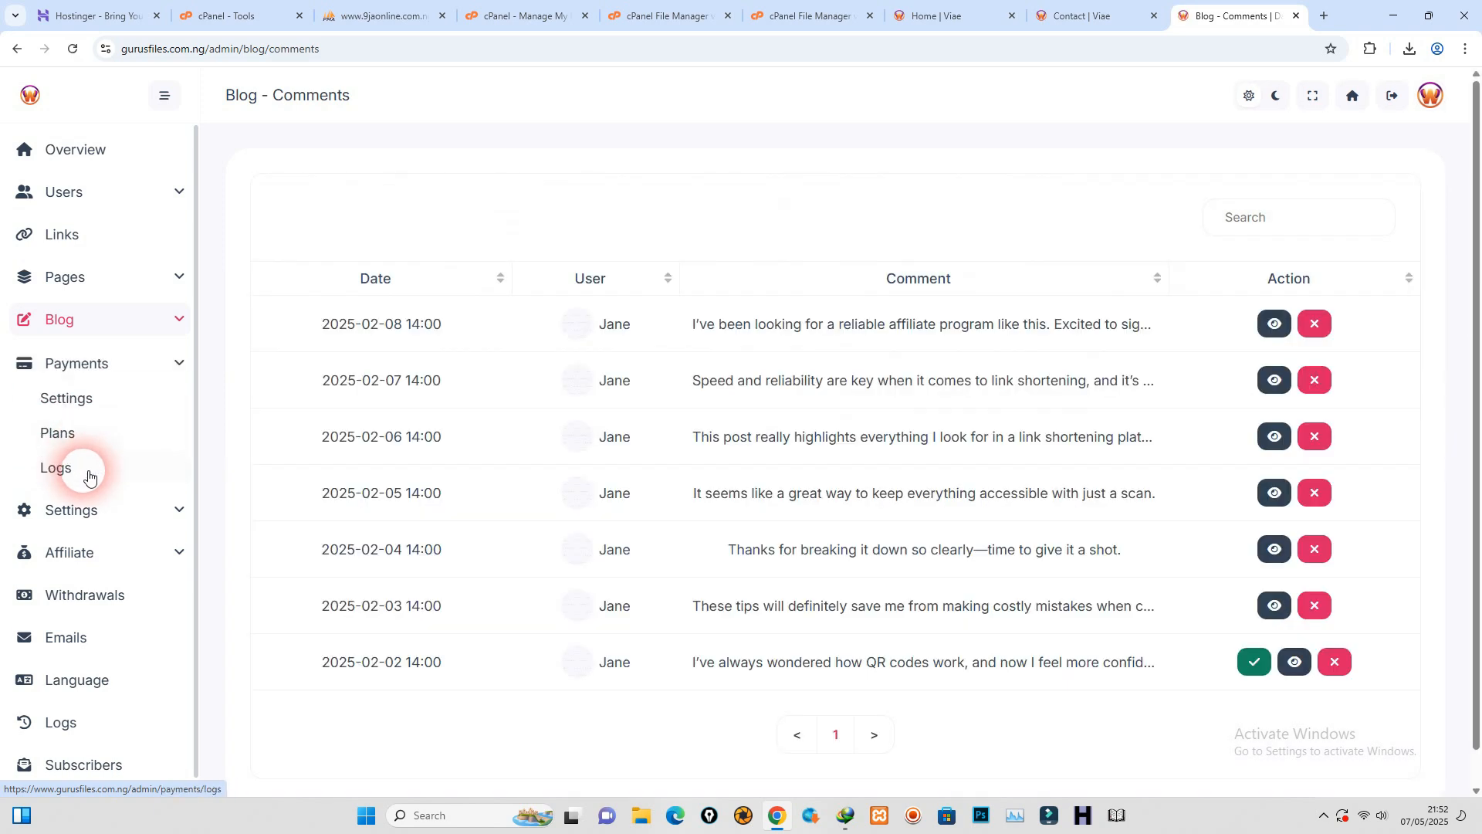
{"action": "left_click", "coordinate": [83, 401]}
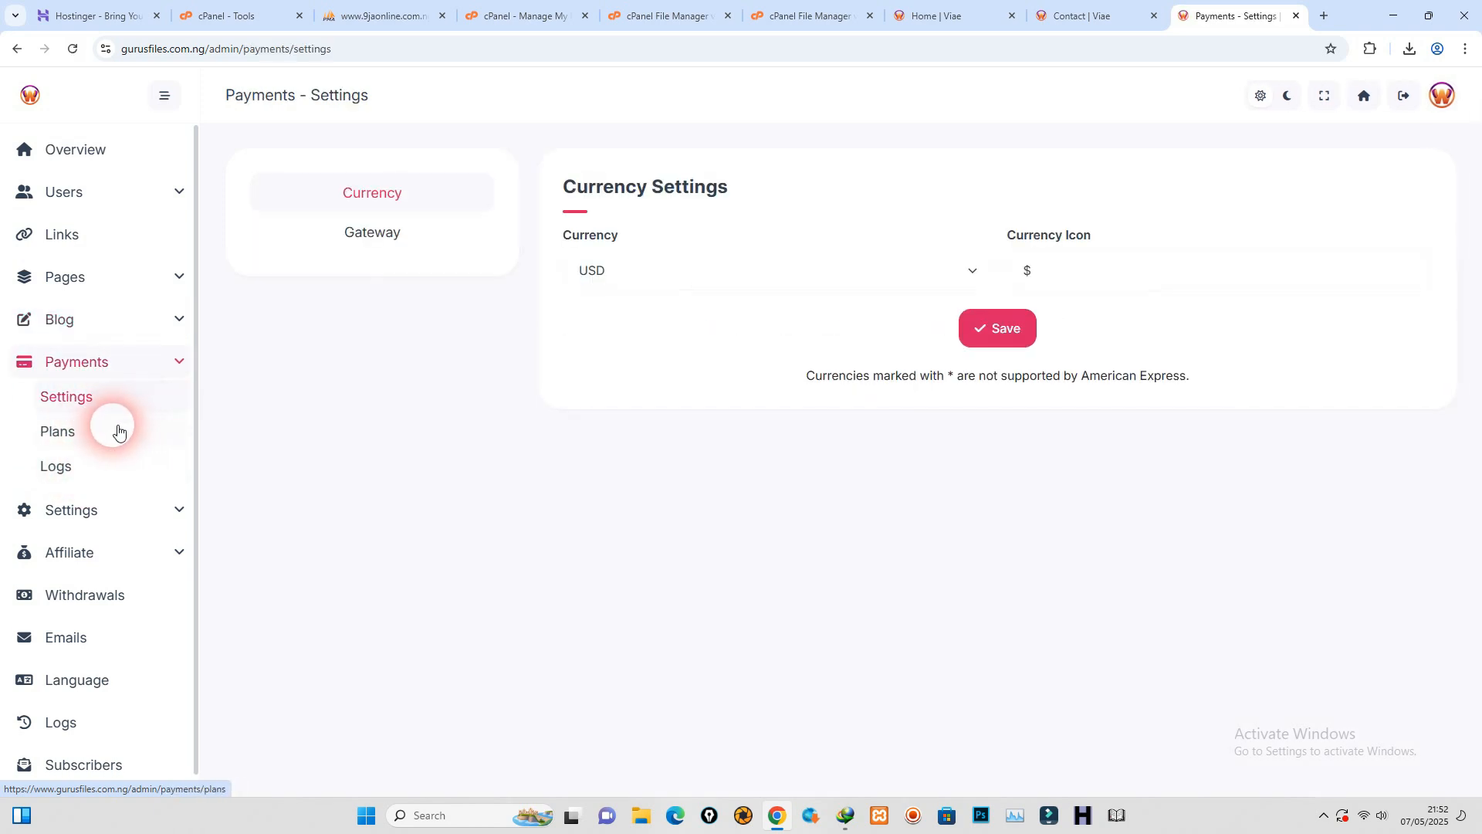
{"action": "left_click", "coordinate": [359, 233]}
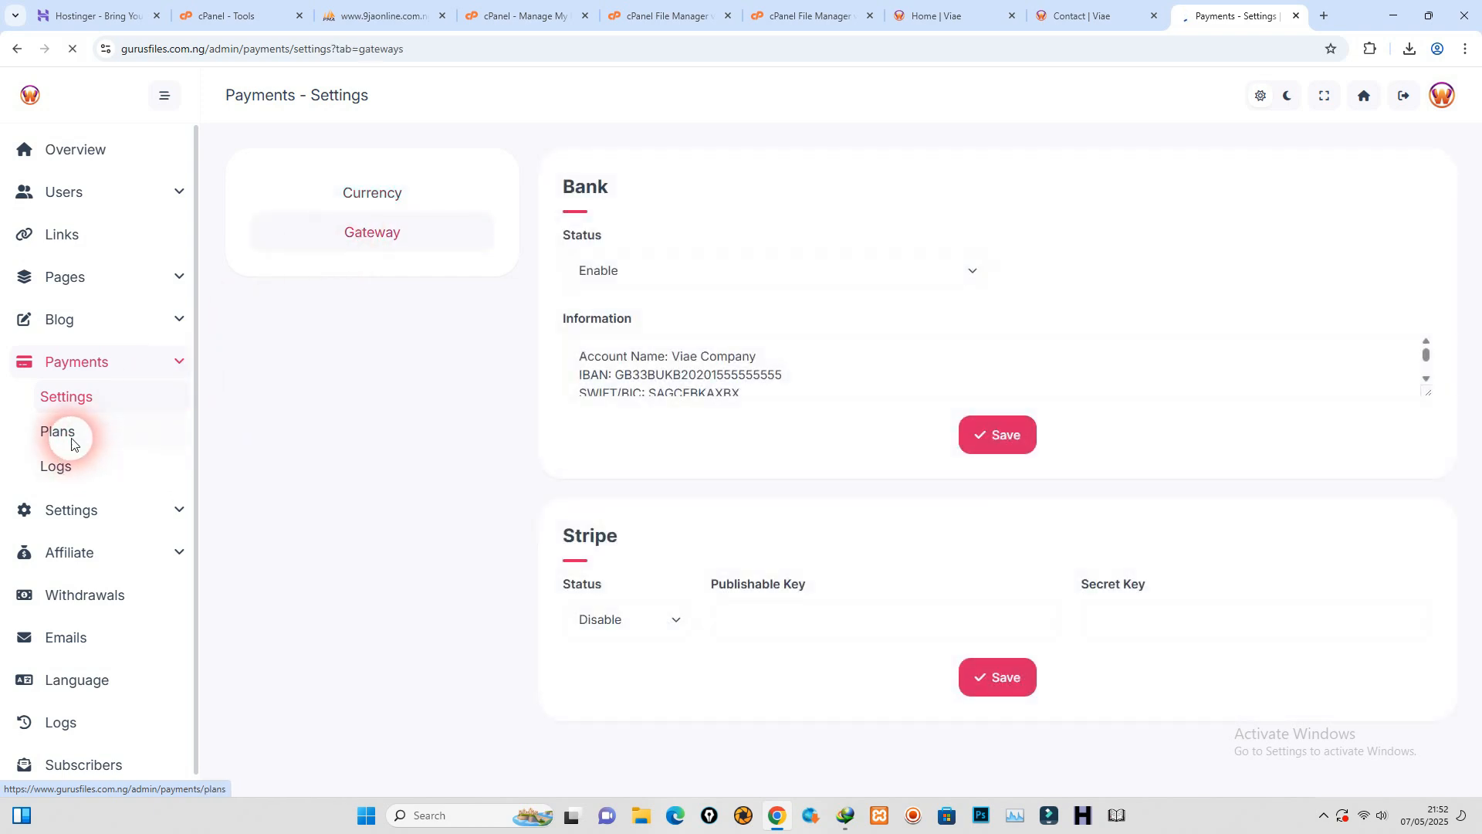
Step: Look through the general website settings, and view the footer, admin and redirect settings
{"action": "left_click", "coordinate": [89, 512]}
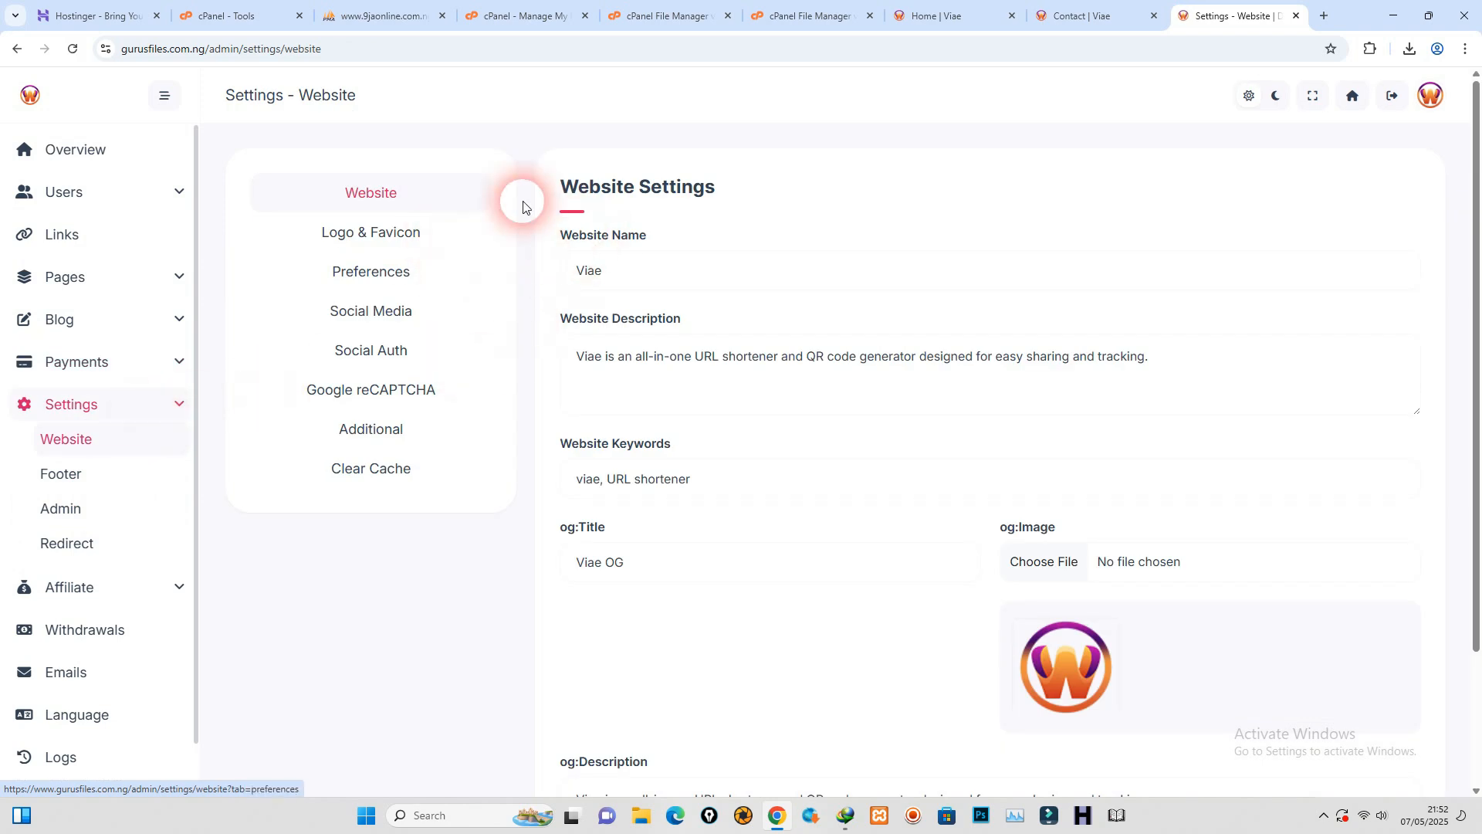
{"action": "scroll", "coordinate": [73, 520], "scroll_direction": "down", "scroll_amount": 1}
{"action": "scroll", "coordinate": [288, 434], "scroll_direction": "down", "scroll_amount": 4}
{"action": "left_click", "coordinate": [82, 486]}
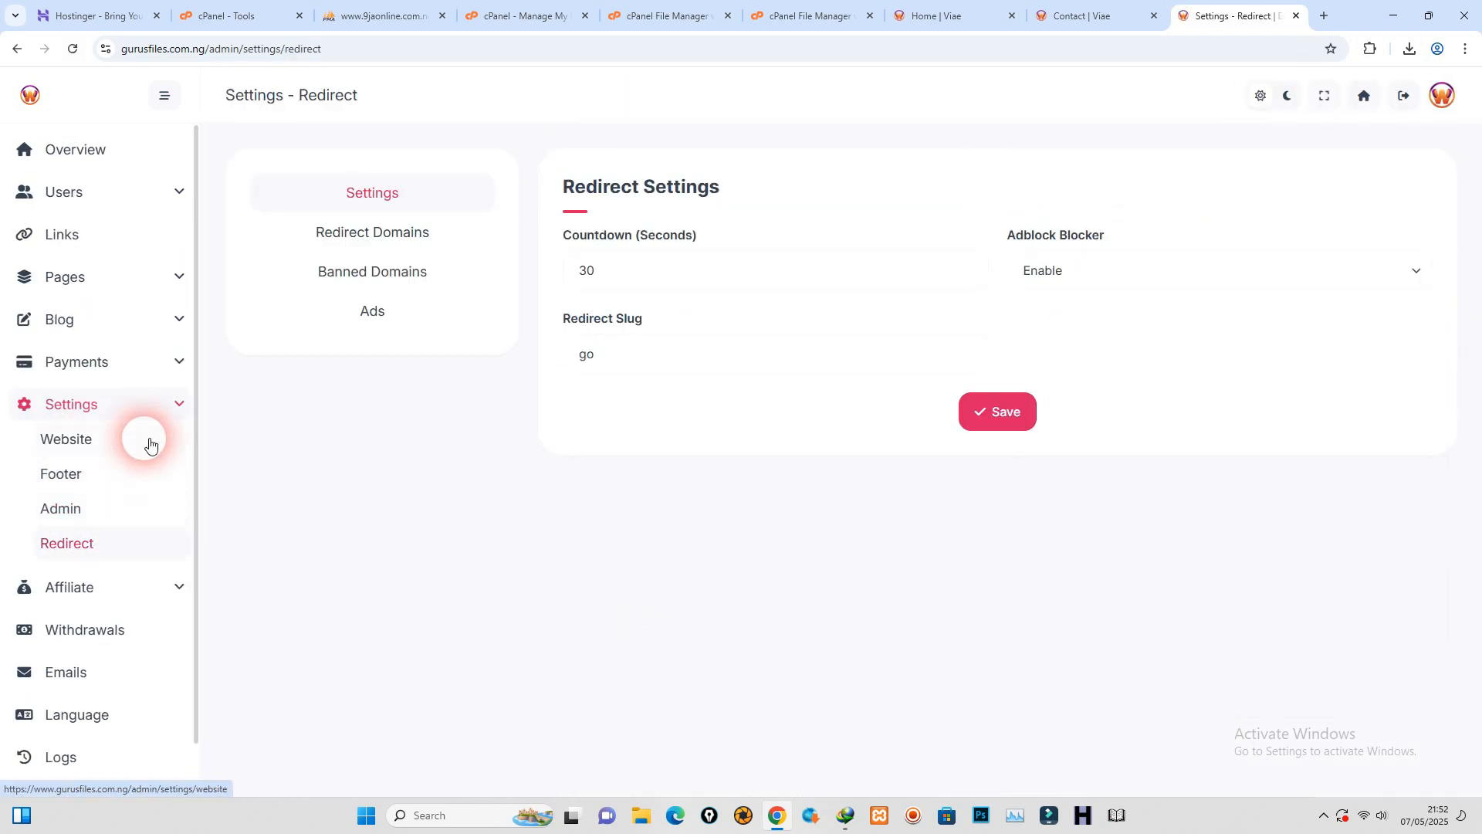
Step: Open the affiliate settings and look over the affiliate section's other management options
{"action": "scroll", "coordinate": [139, 478], "scroll_direction": "down", "scroll_amount": 1}
{"action": "left_click", "coordinate": [116, 530]}
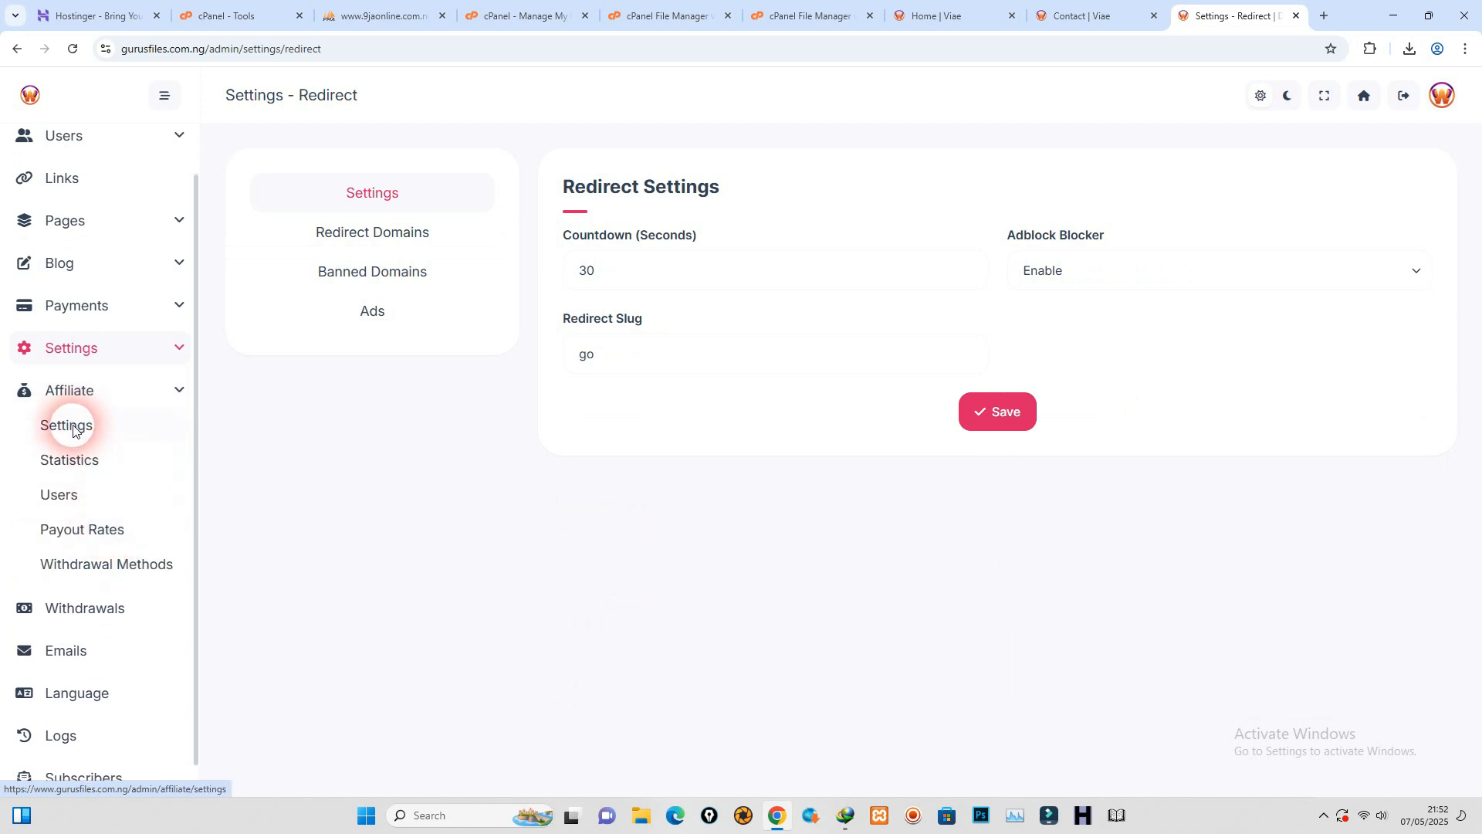
{"action": "left_click", "coordinate": [73, 430]}
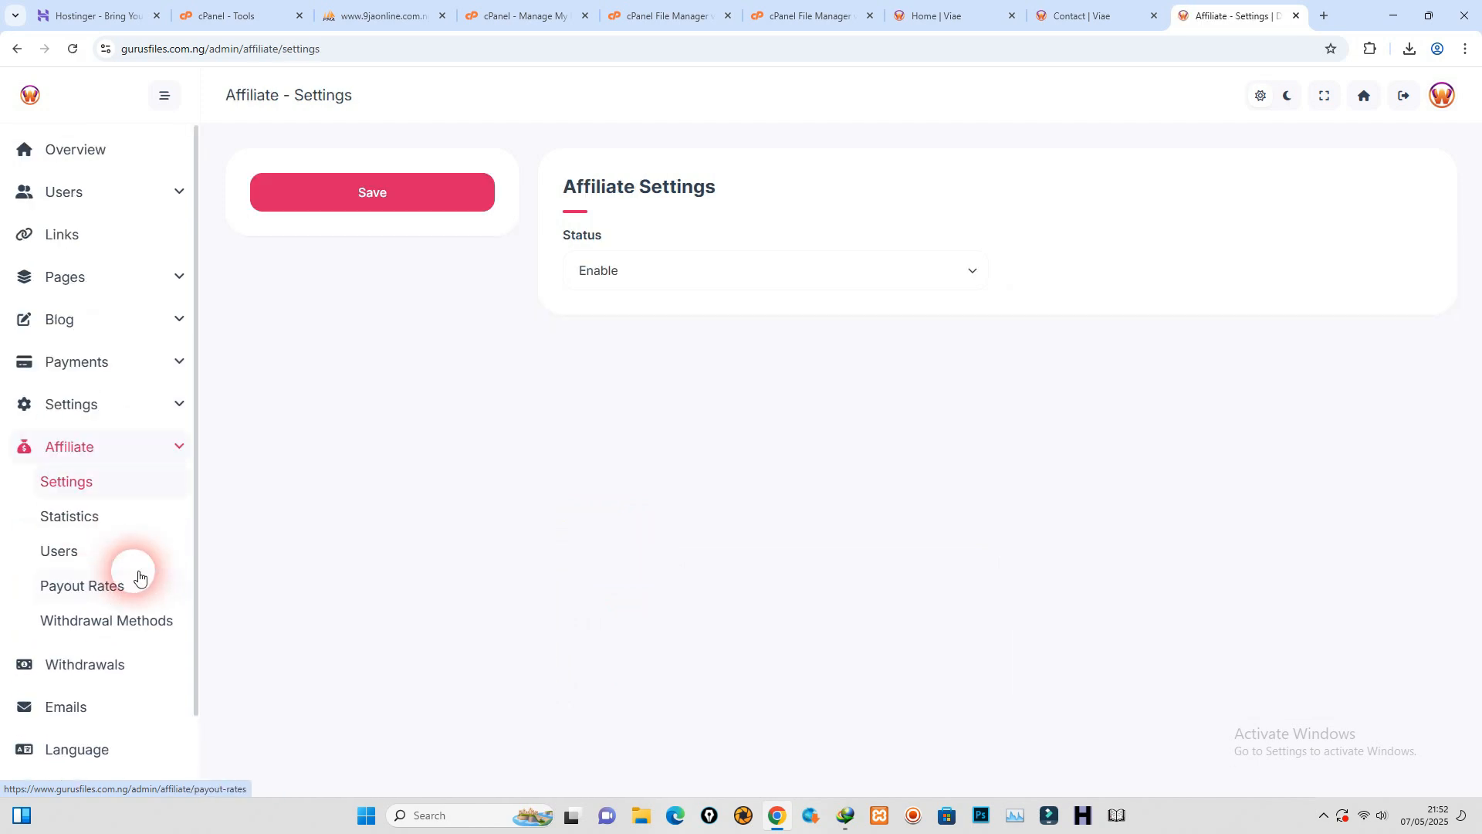
{"action": "scroll", "coordinate": [116, 602], "scroll_direction": "down", "scroll_amount": 2}
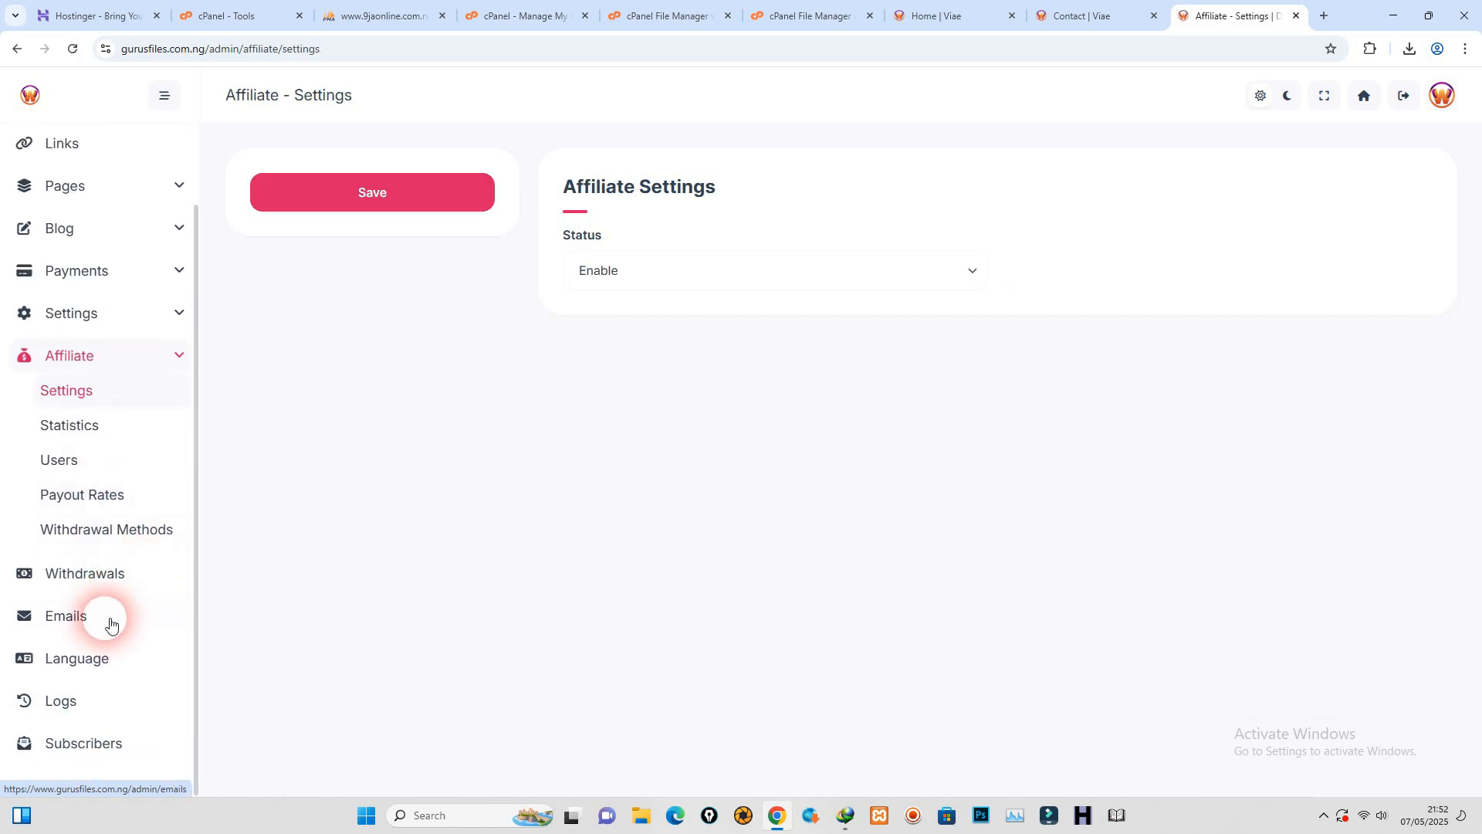
Step: View the Withdrawals page, go back from the failed page load and open the Language page
{"action": "left_click", "coordinate": [100, 581]}
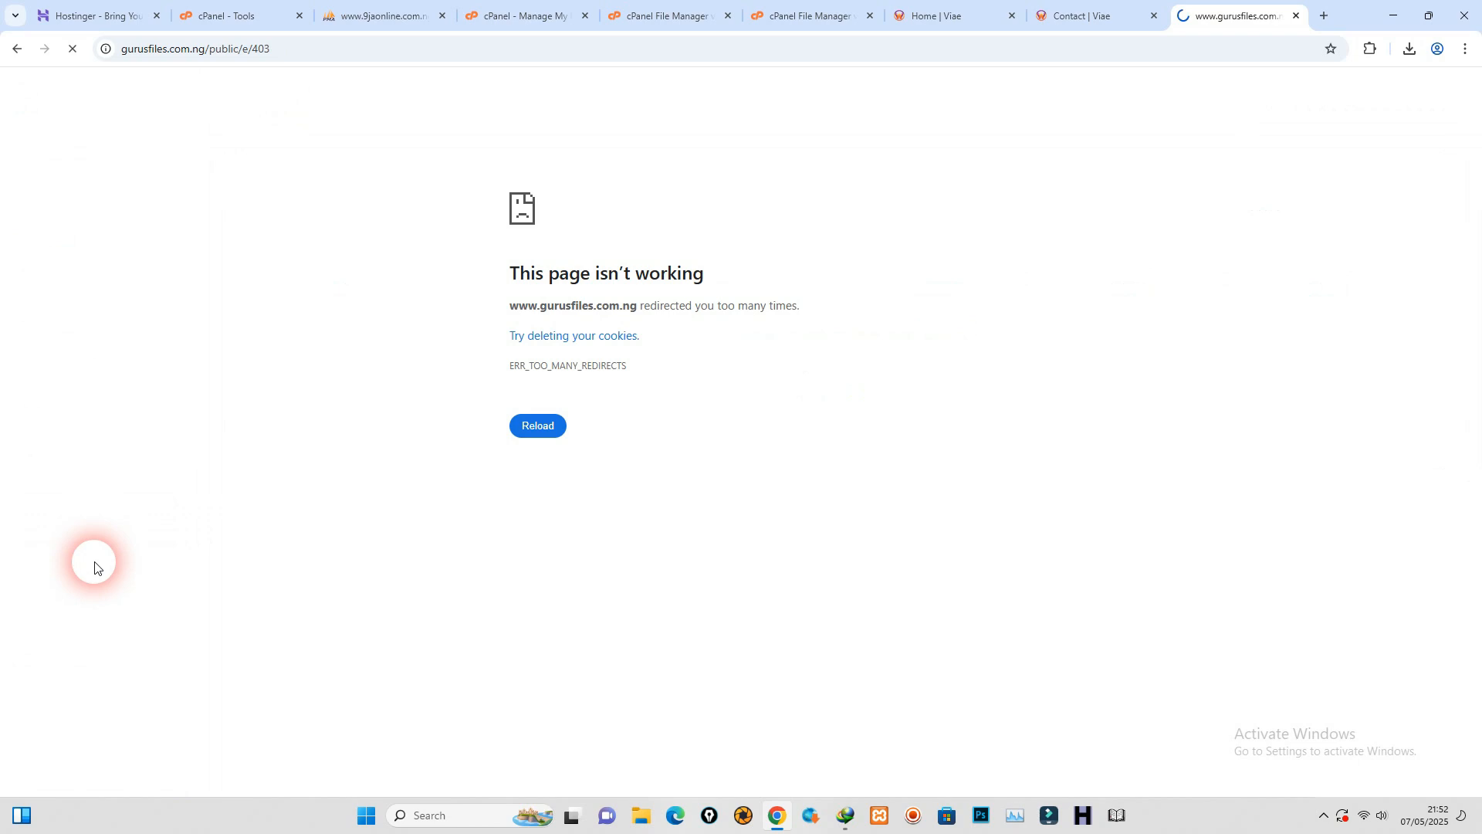
{"action": "left_click", "coordinate": [14, 49]}
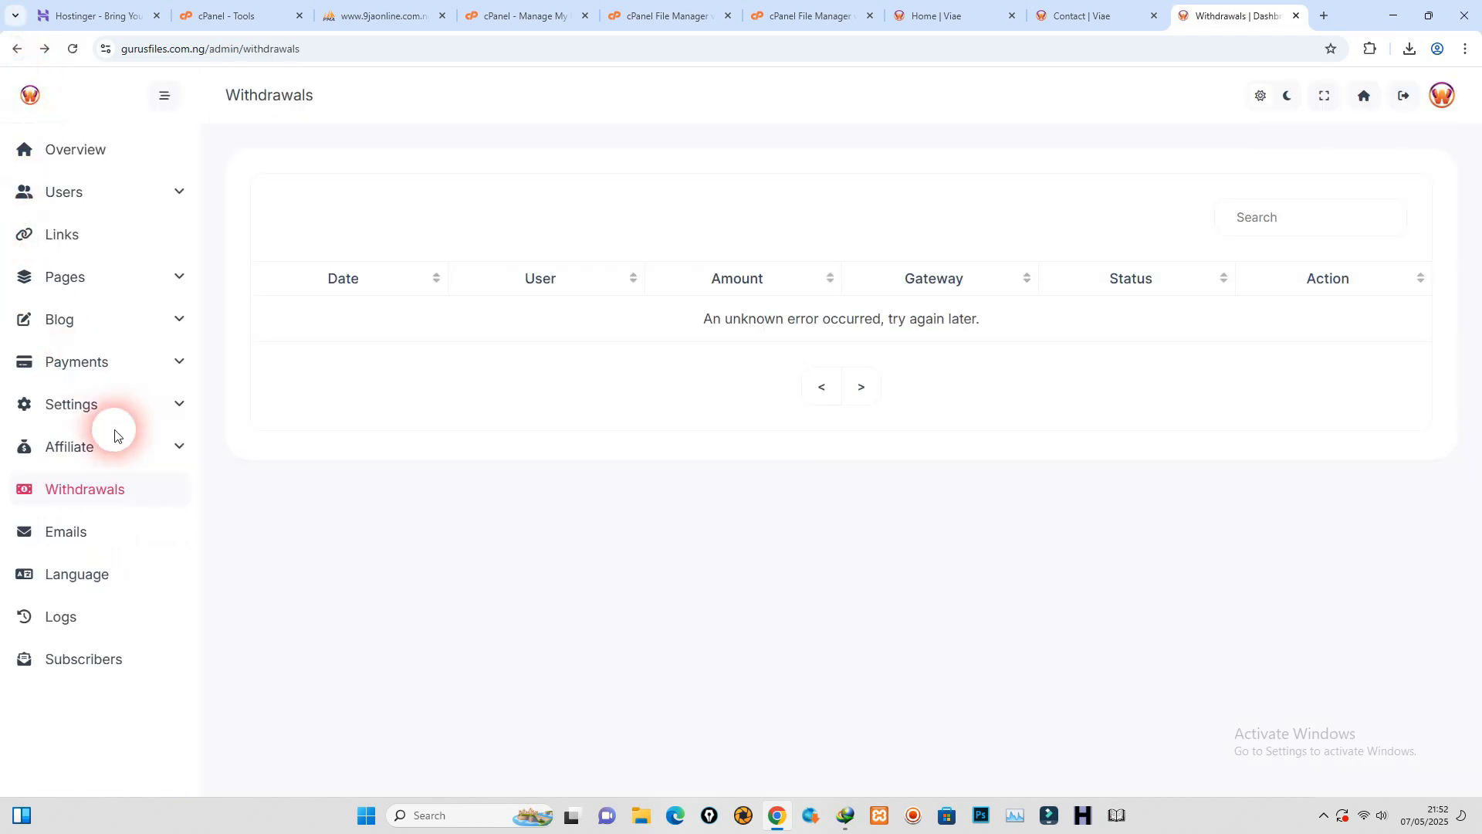
{"action": "left_click", "coordinate": [158, 569]}
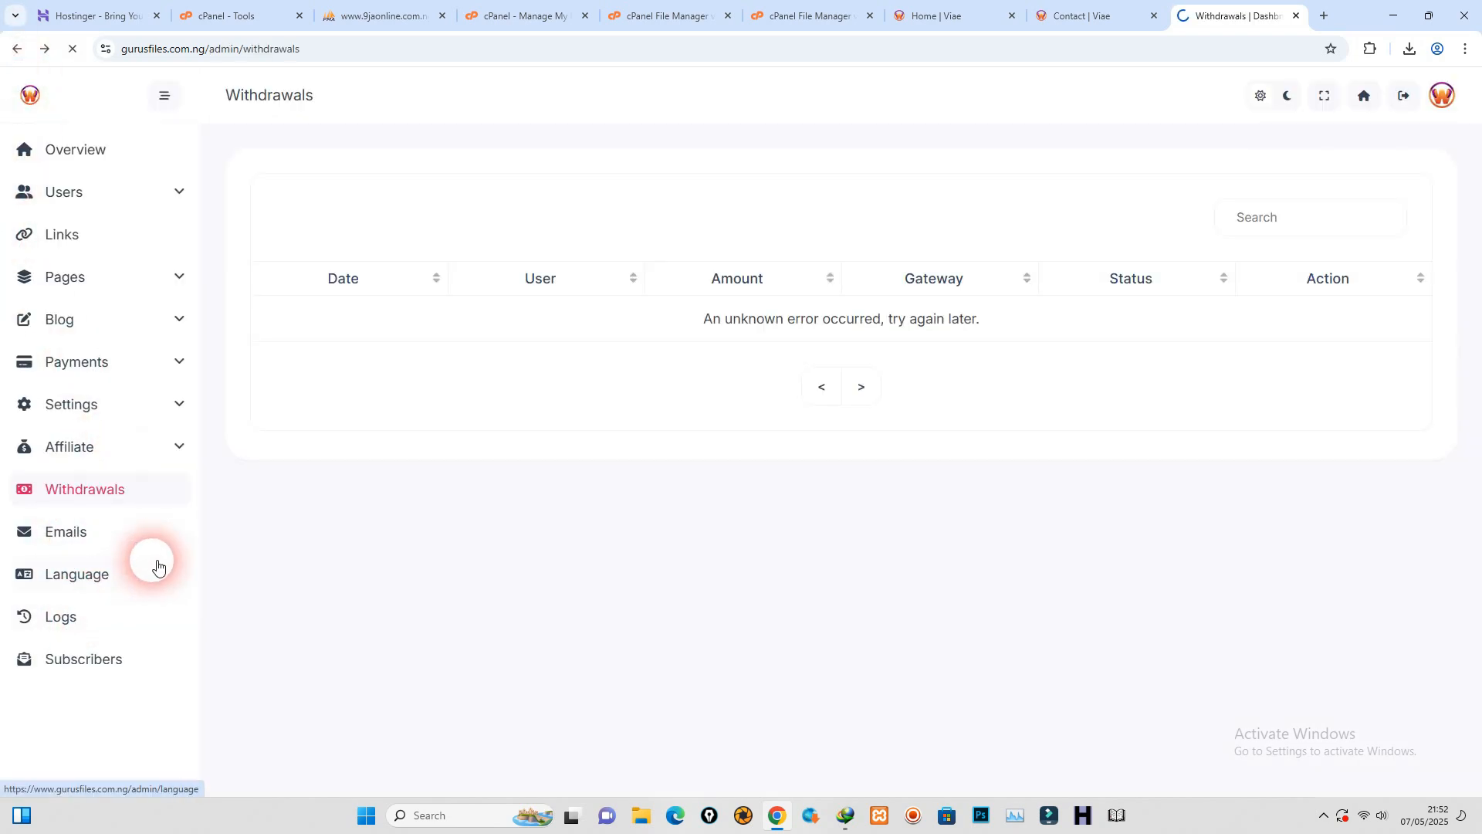
Step: Return to the Withdrawals page, log out of the admin dashboard and confirm the logout
{"action": "left_click", "coordinate": [14, 49]}
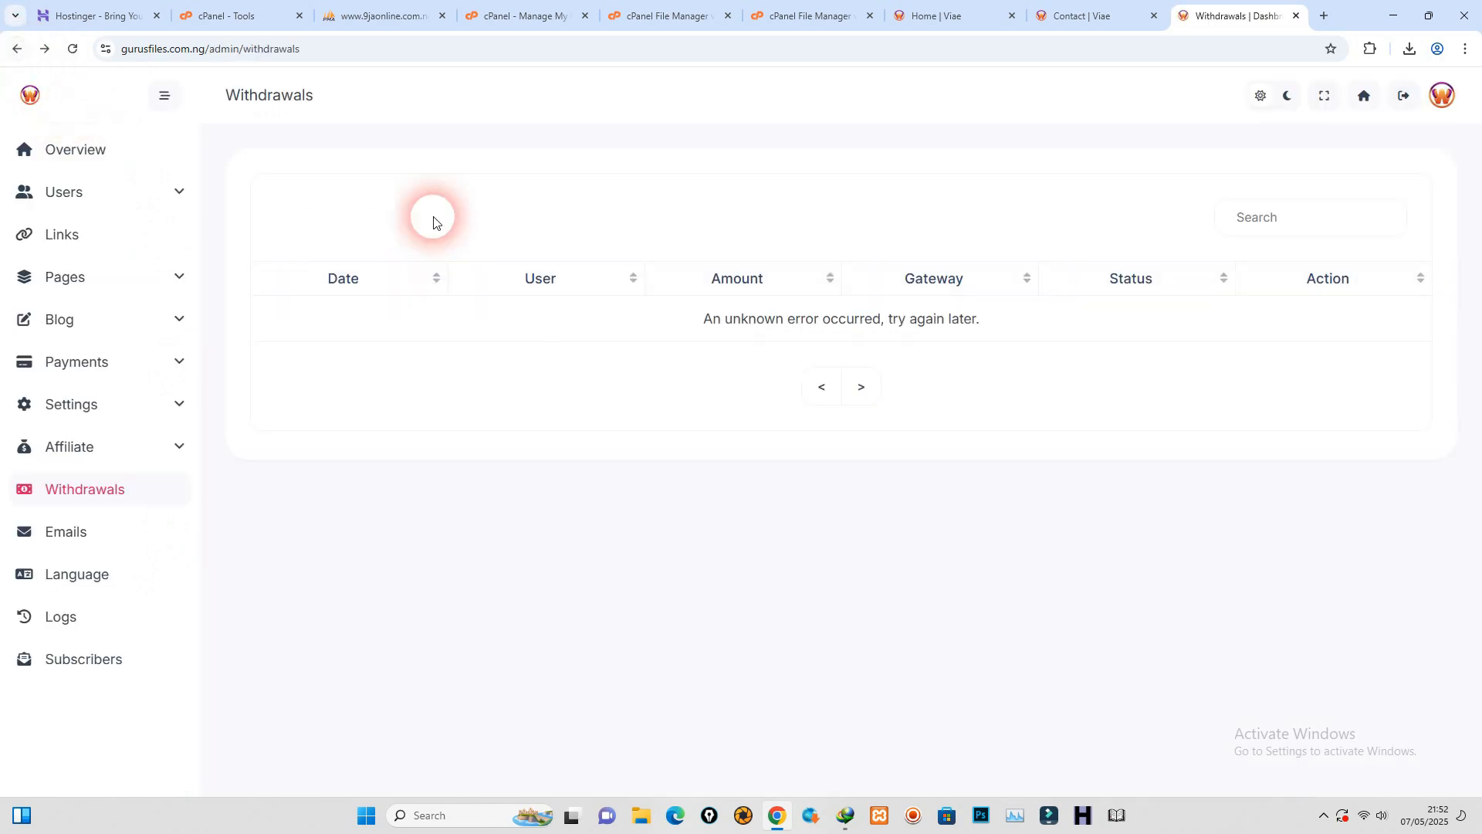
{"action": "left_click", "coordinate": [1404, 95]}
{"action": "left_click", "coordinate": [781, 500]}
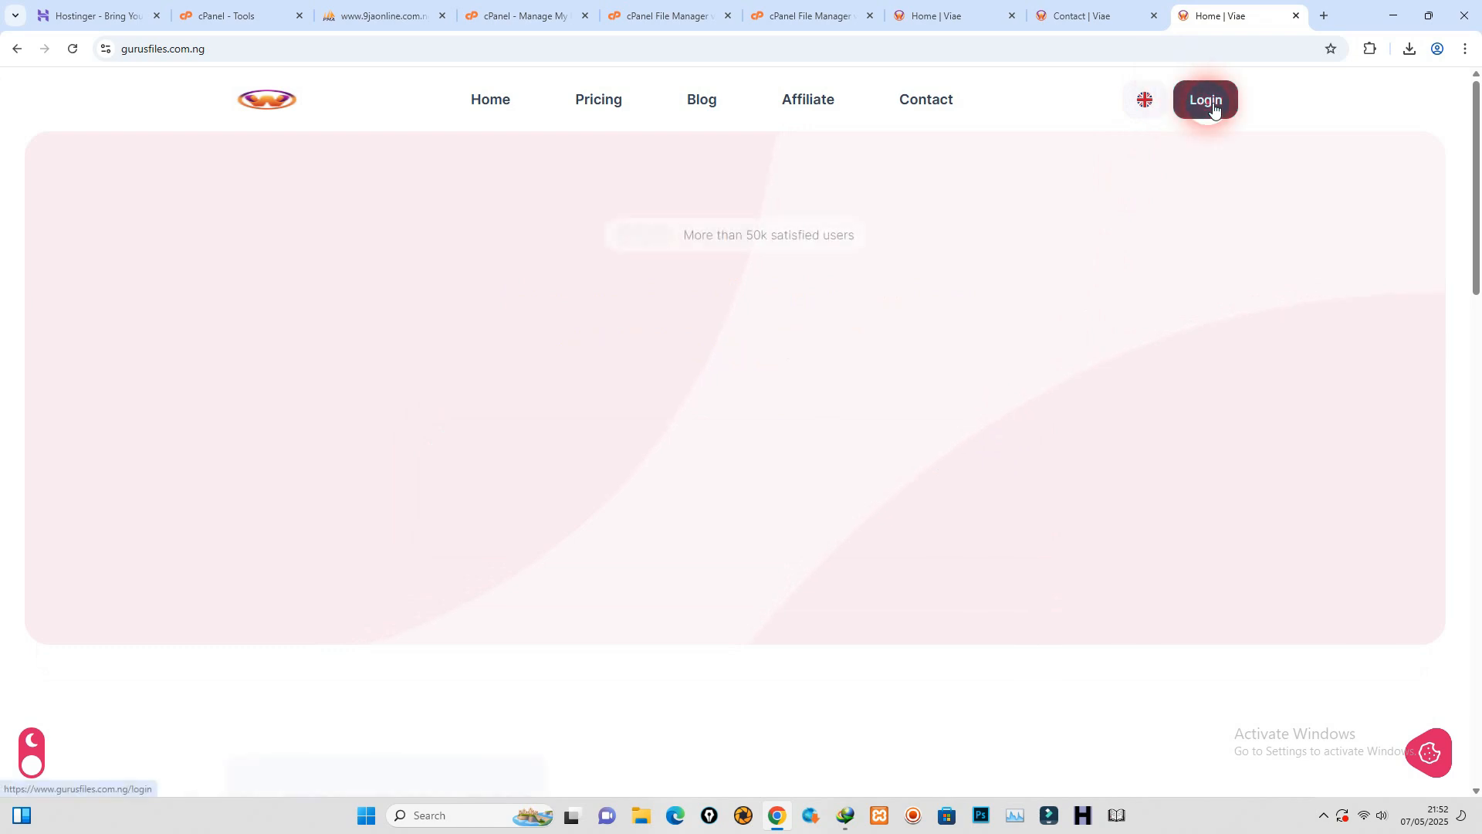
Step: Log in to the site as a regular user with the saved account's email address and password
{"action": "left_click", "coordinate": [1209, 100]}
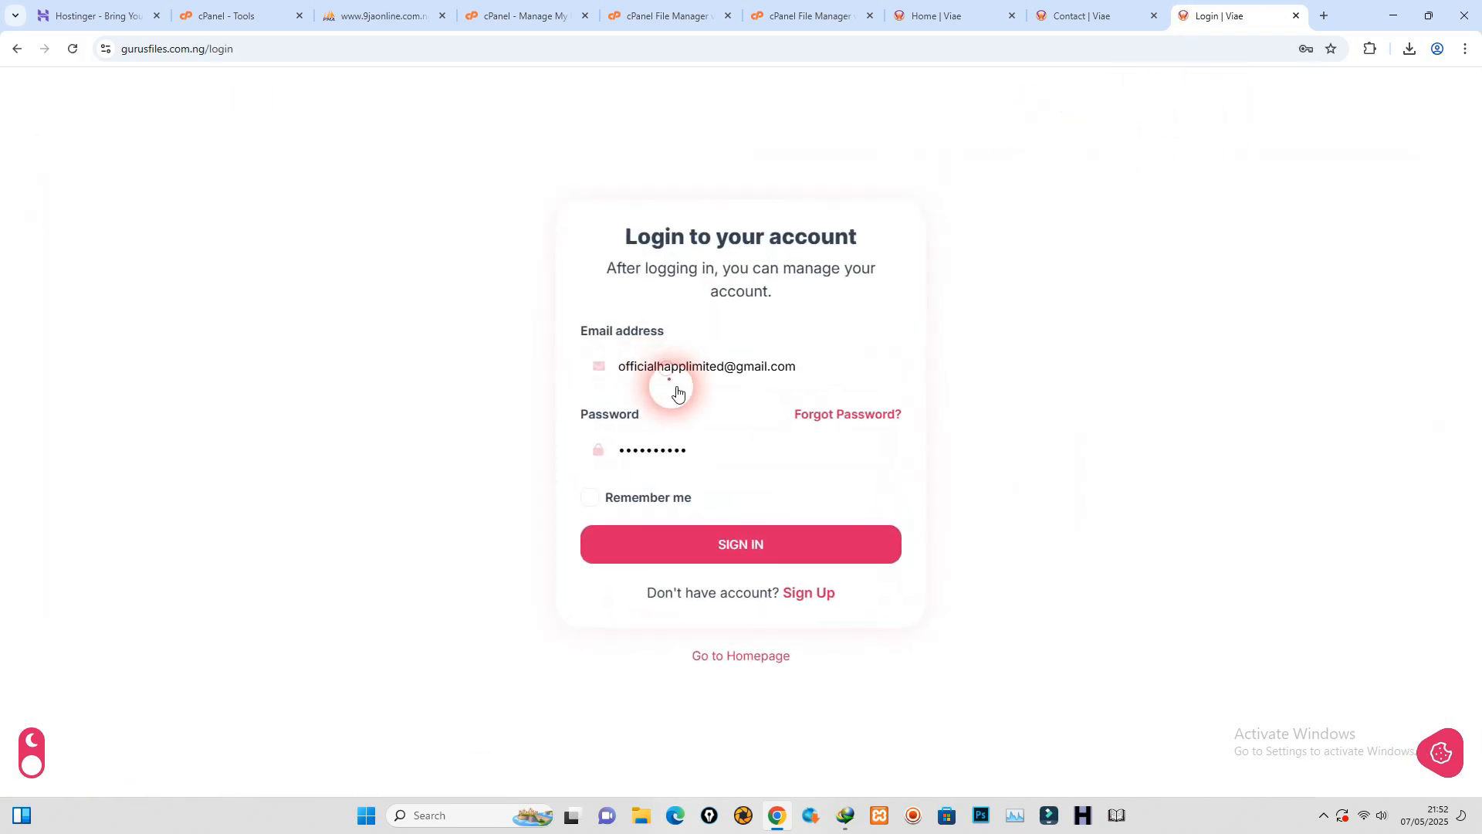
{"action": "left_click", "coordinate": [747, 377]}
{"action": "left_click", "coordinate": [732, 614]}
{"action": "left_click", "coordinate": [743, 550]}
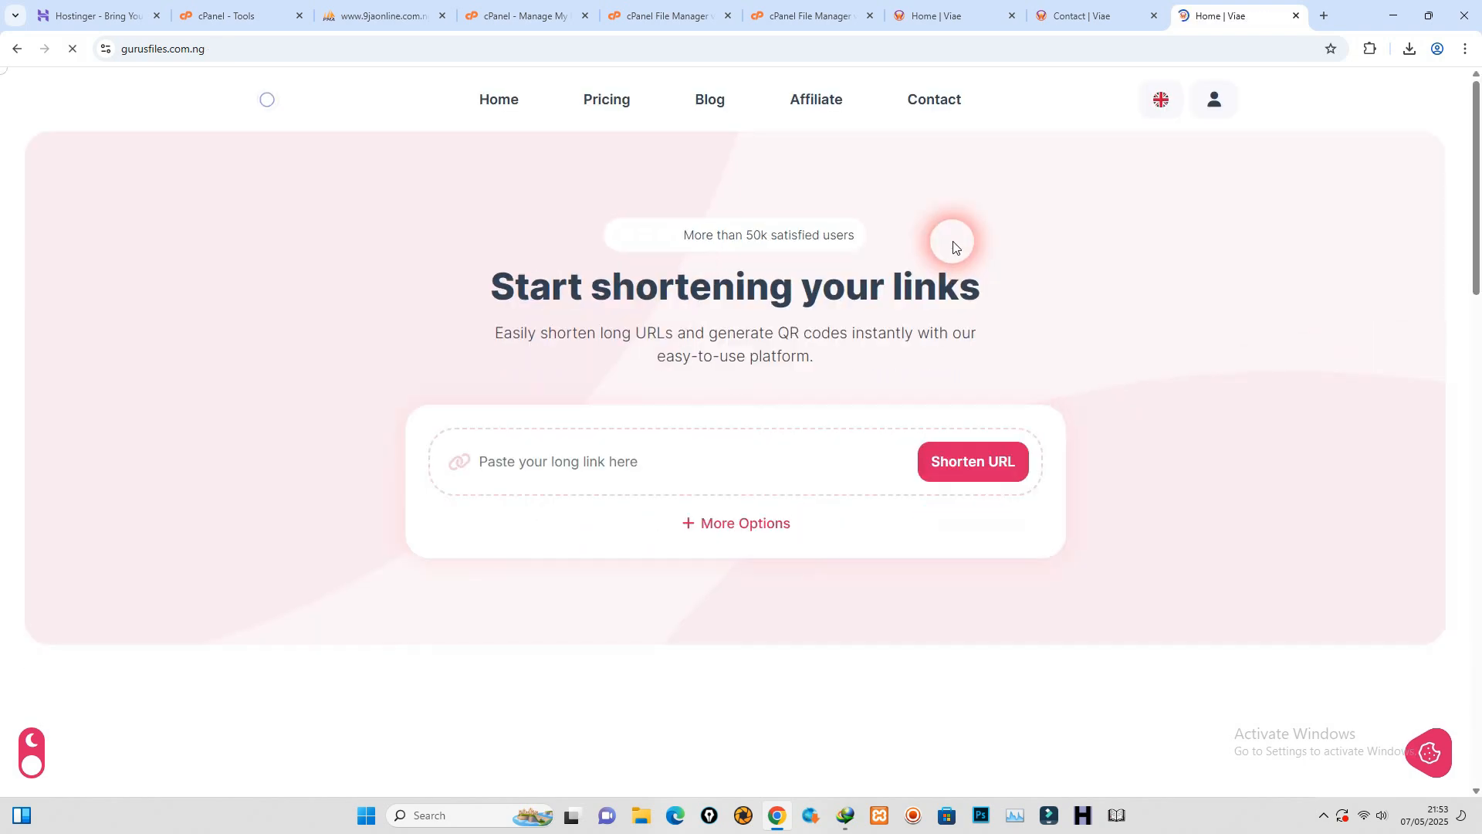
{"action": "left_click", "coordinate": [874, 282]}
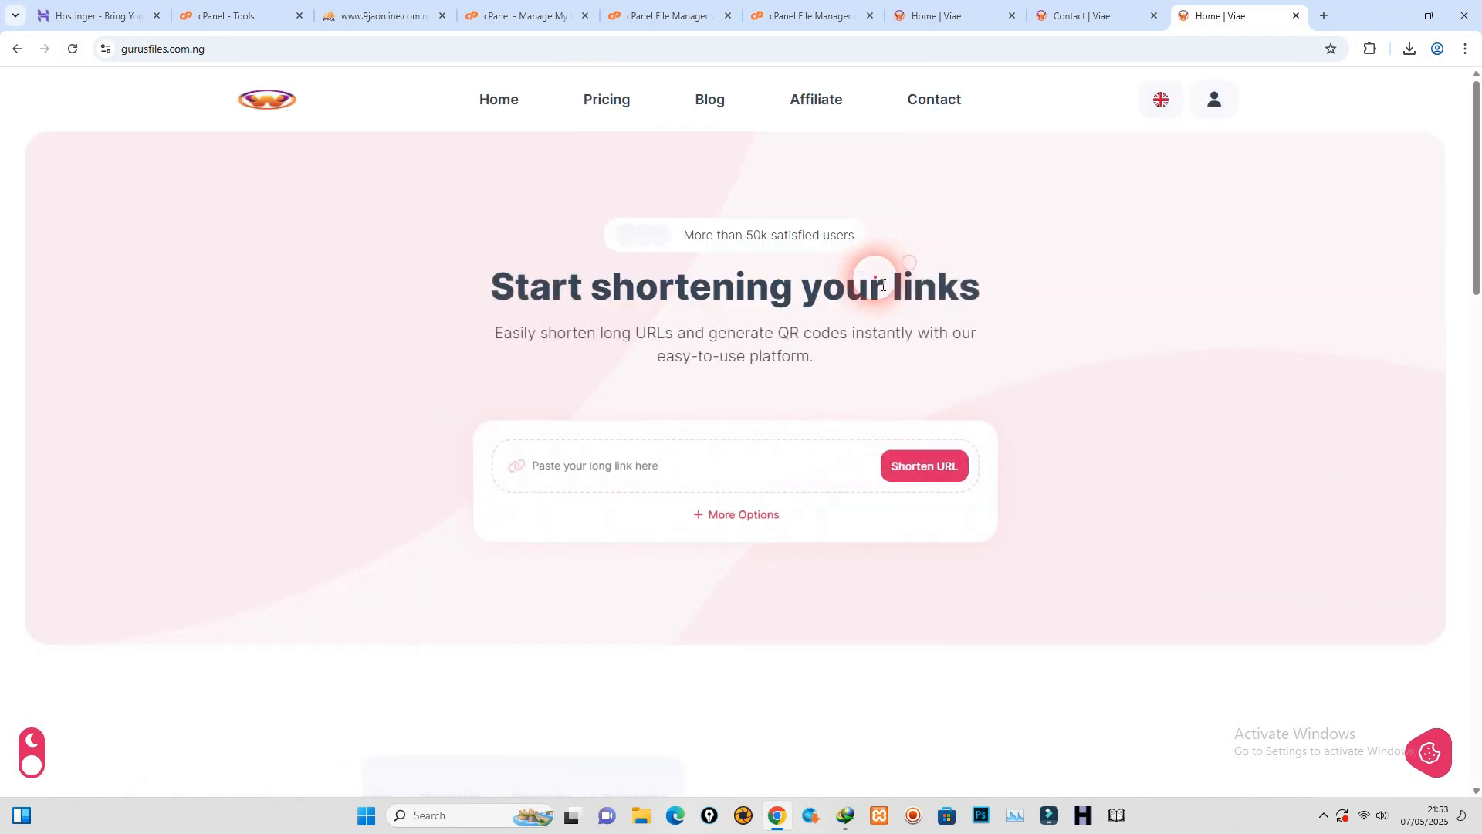
Step: Open the user dashboard and view the analytics of the shortened hostinger.com link, closing them again
{"action": "left_click", "coordinate": [1215, 98]}
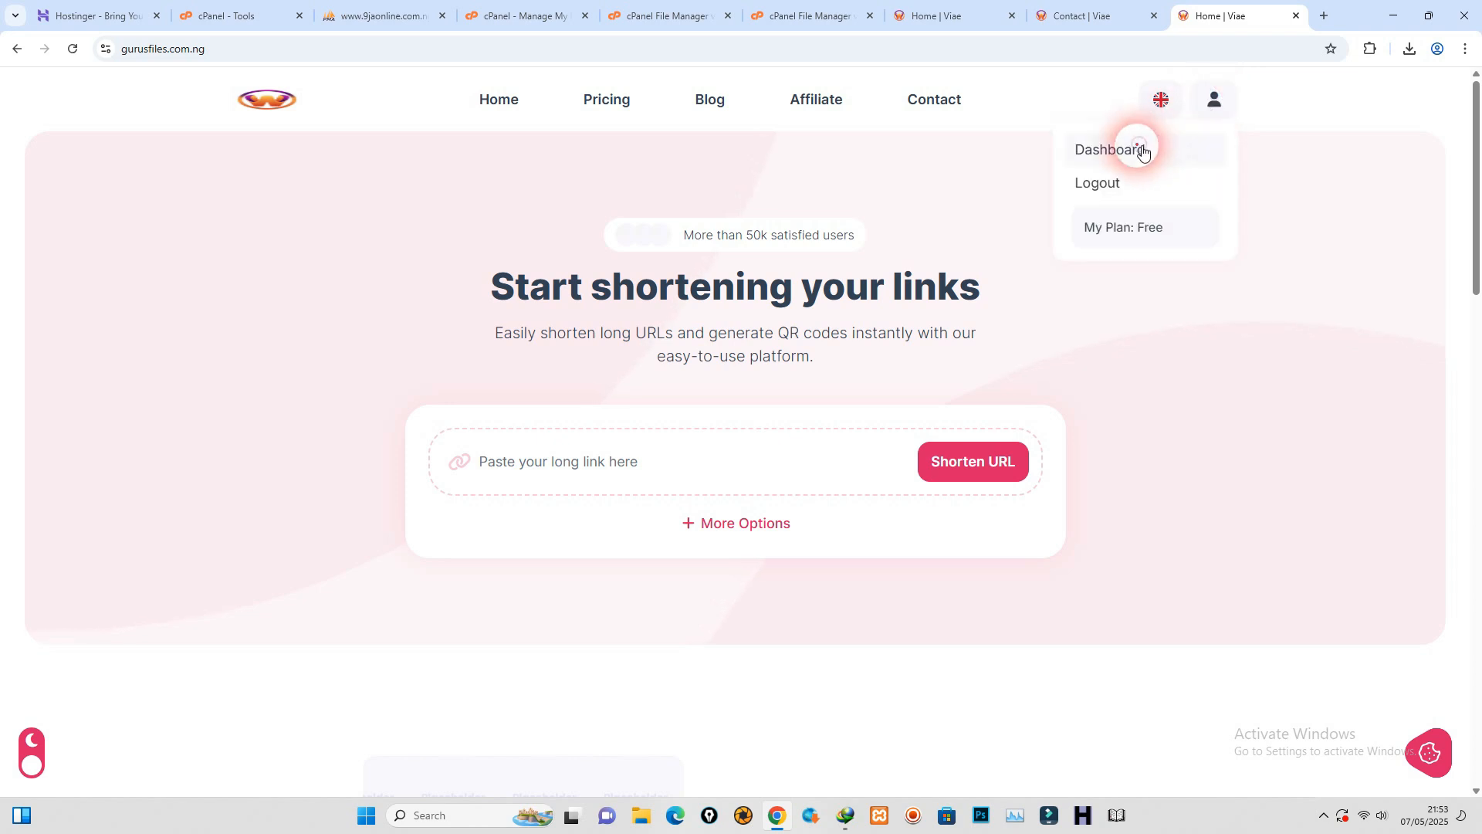
{"action": "left_click", "coordinate": [1141, 150]}
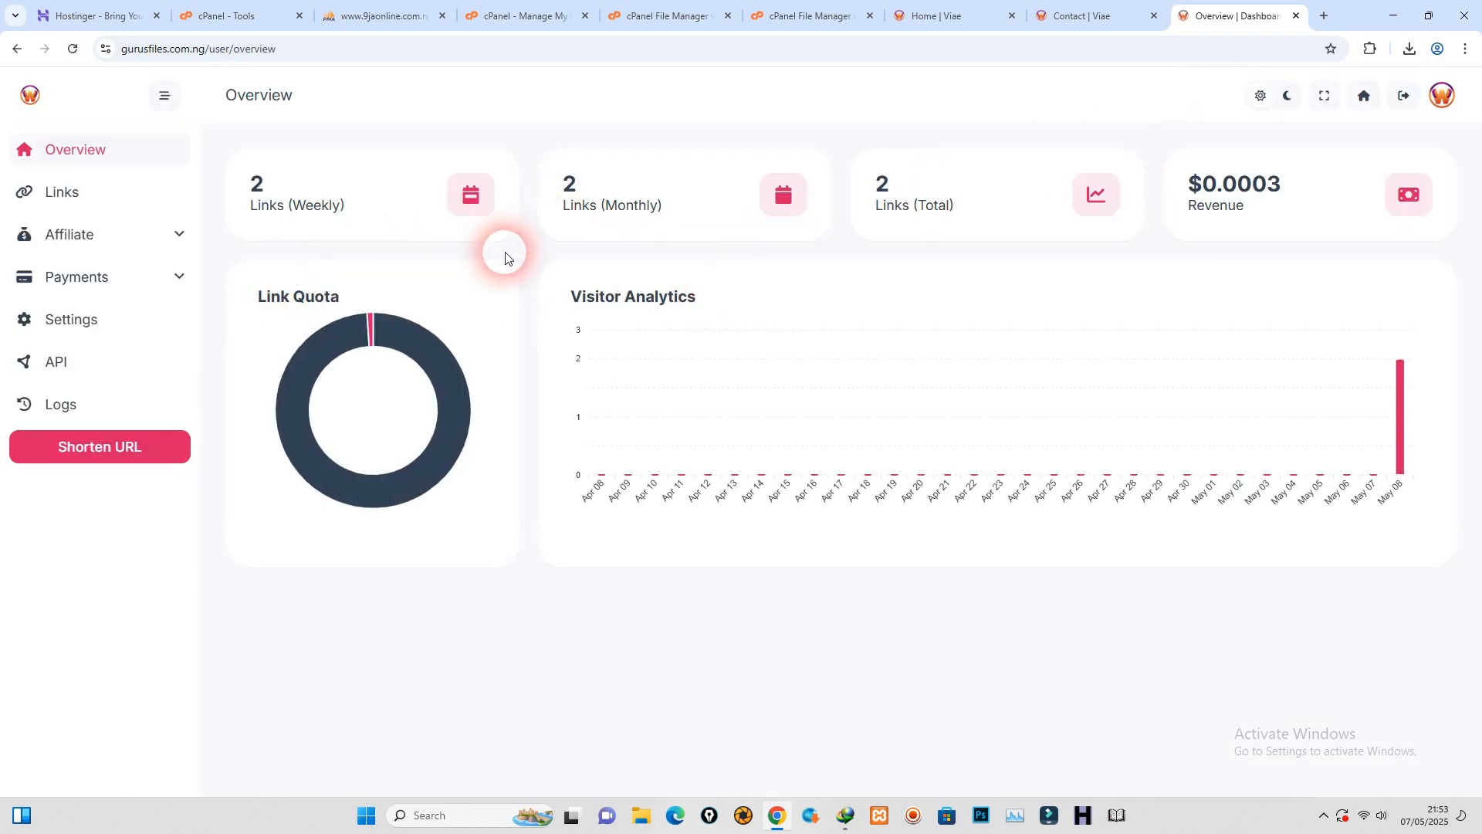
{"action": "left_click", "coordinate": [127, 205]}
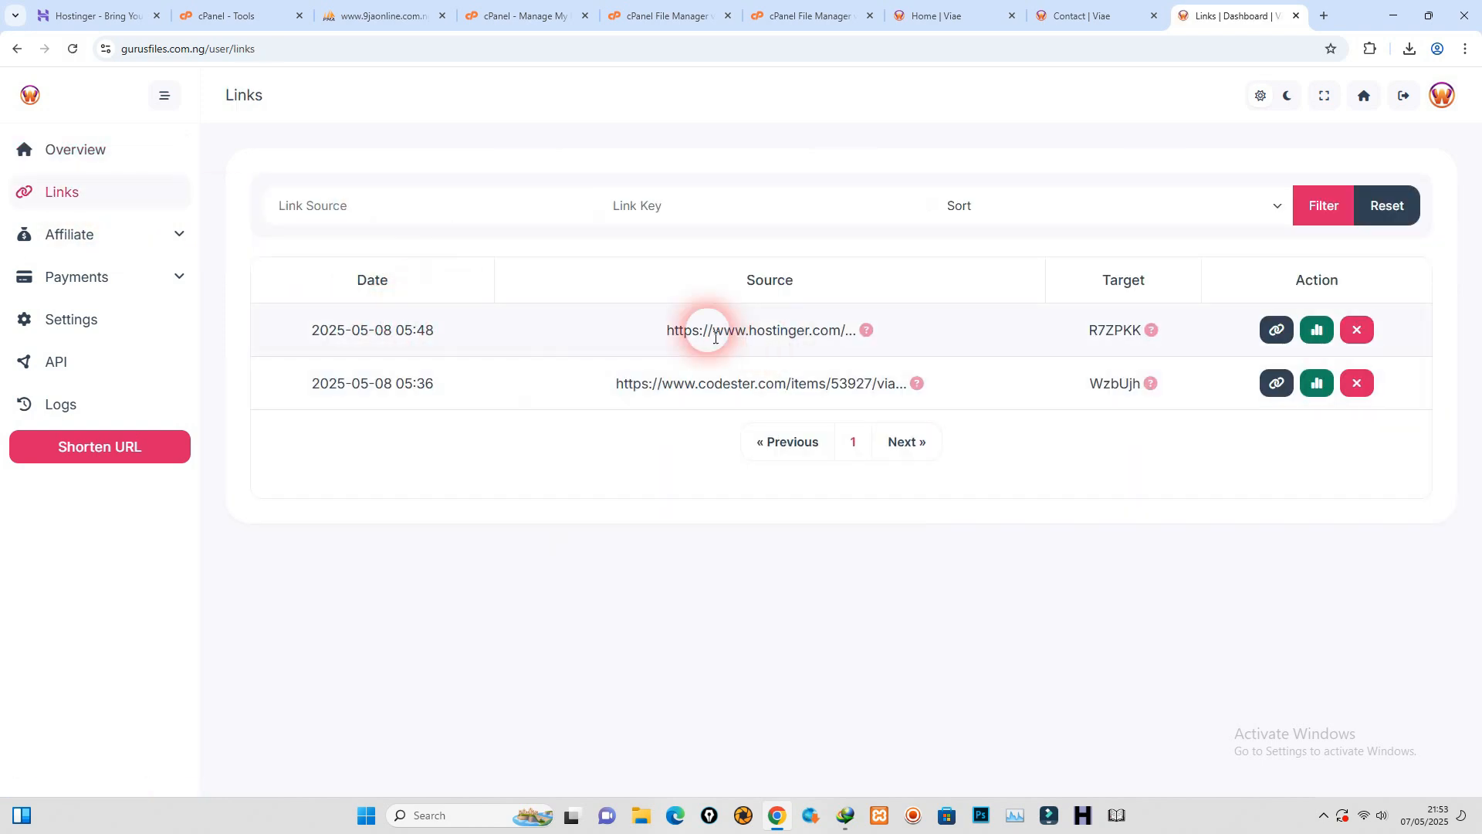
{"action": "left_click", "coordinate": [1322, 330]}
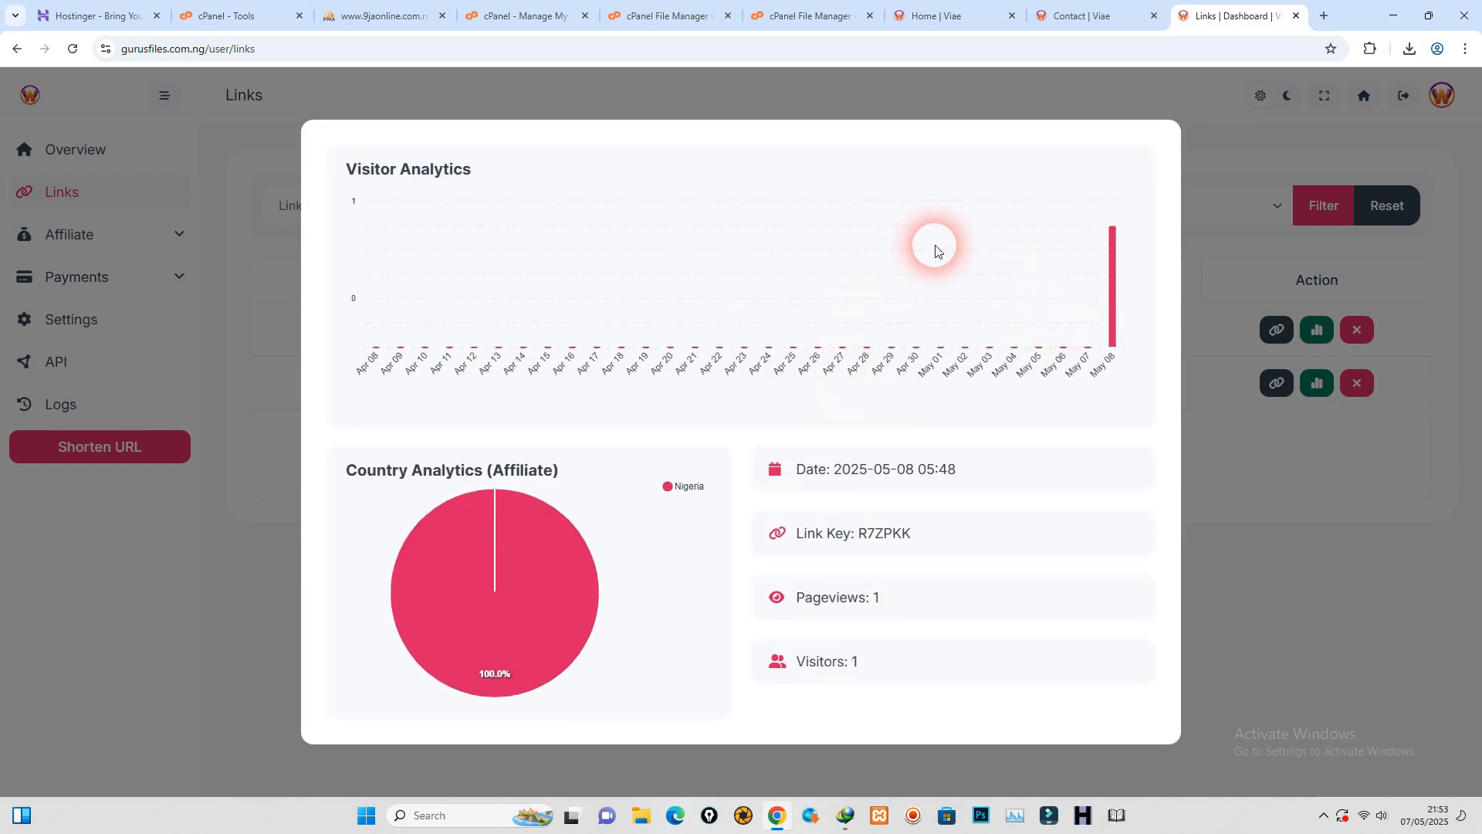
{"action": "left_click", "coordinate": [1257, 211]}
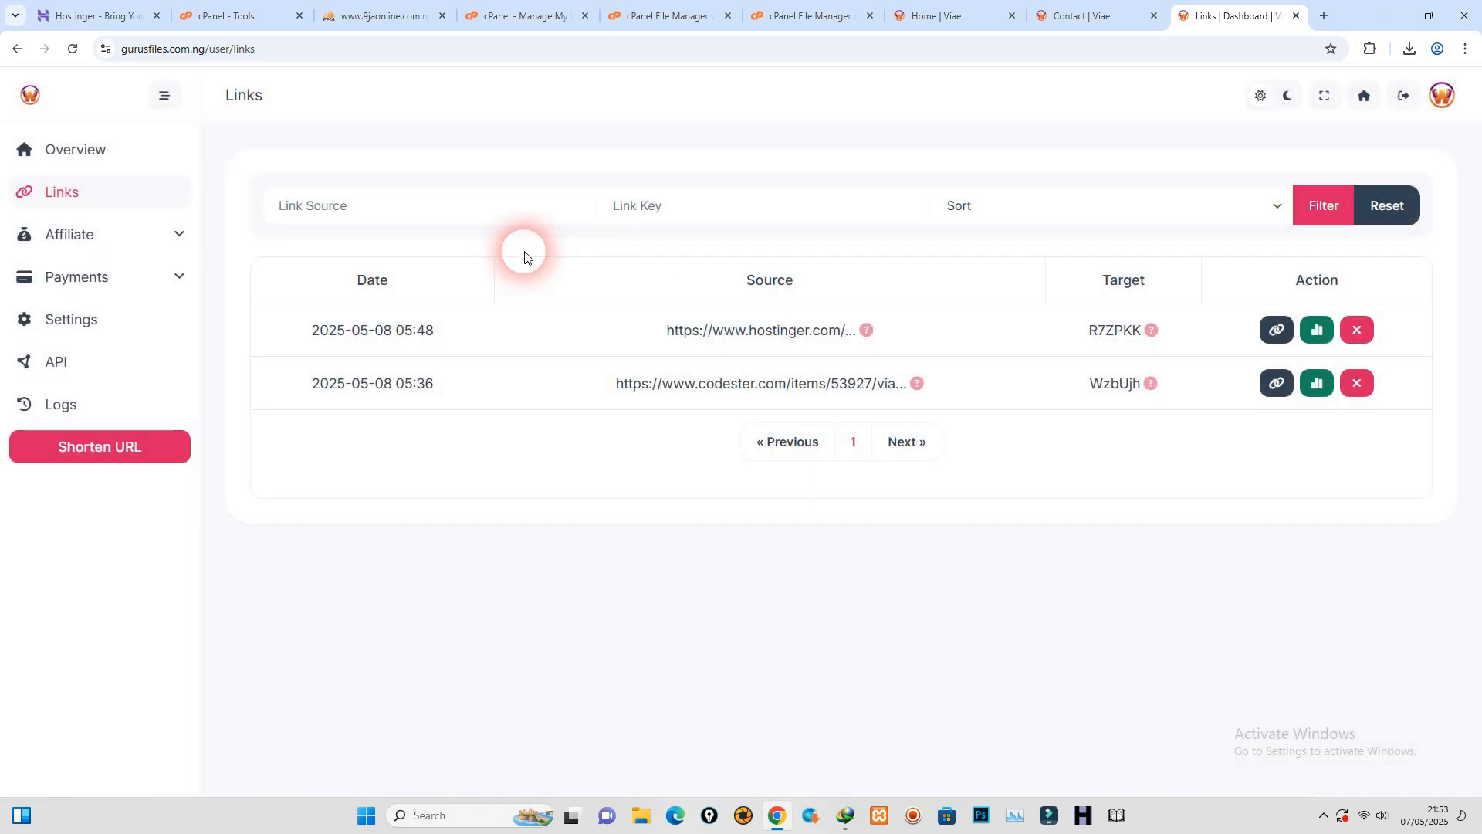
Step: View the user's affiliate statistics and the withdrawal request page
{"action": "left_click", "coordinate": [100, 242]}
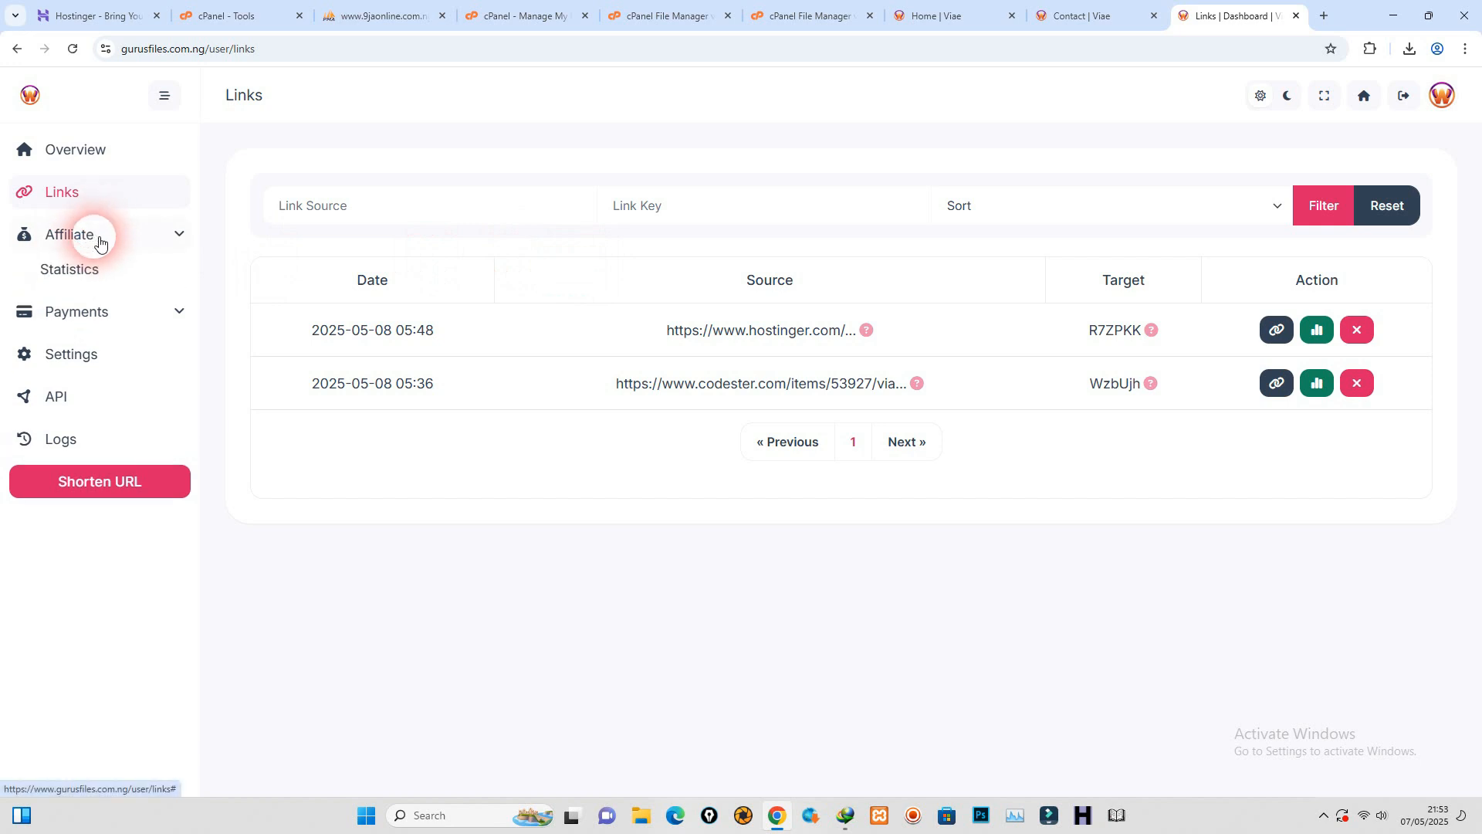
{"action": "left_click", "coordinate": [165, 277]}
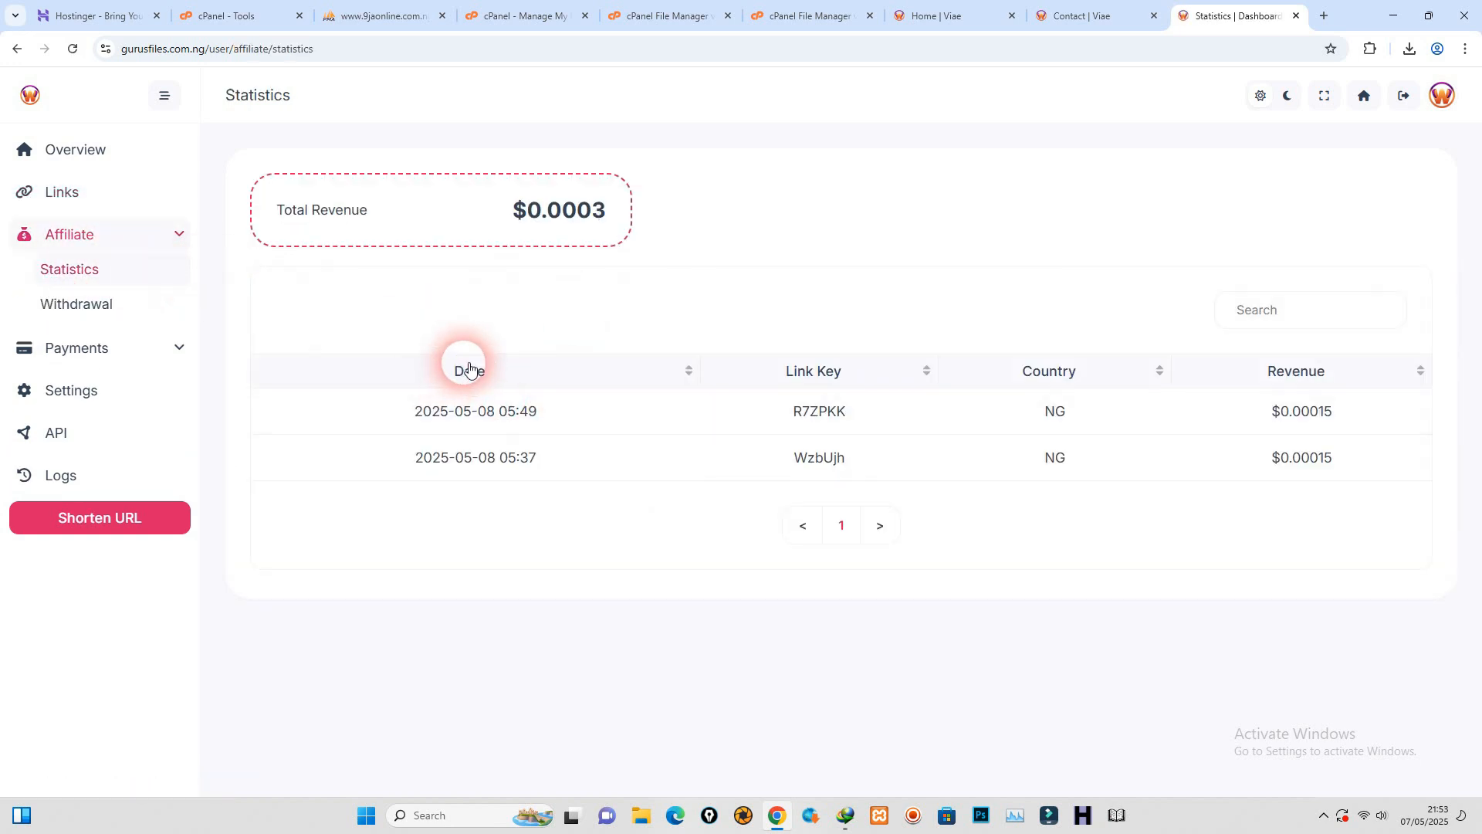
{"action": "left_click", "coordinate": [73, 305]}
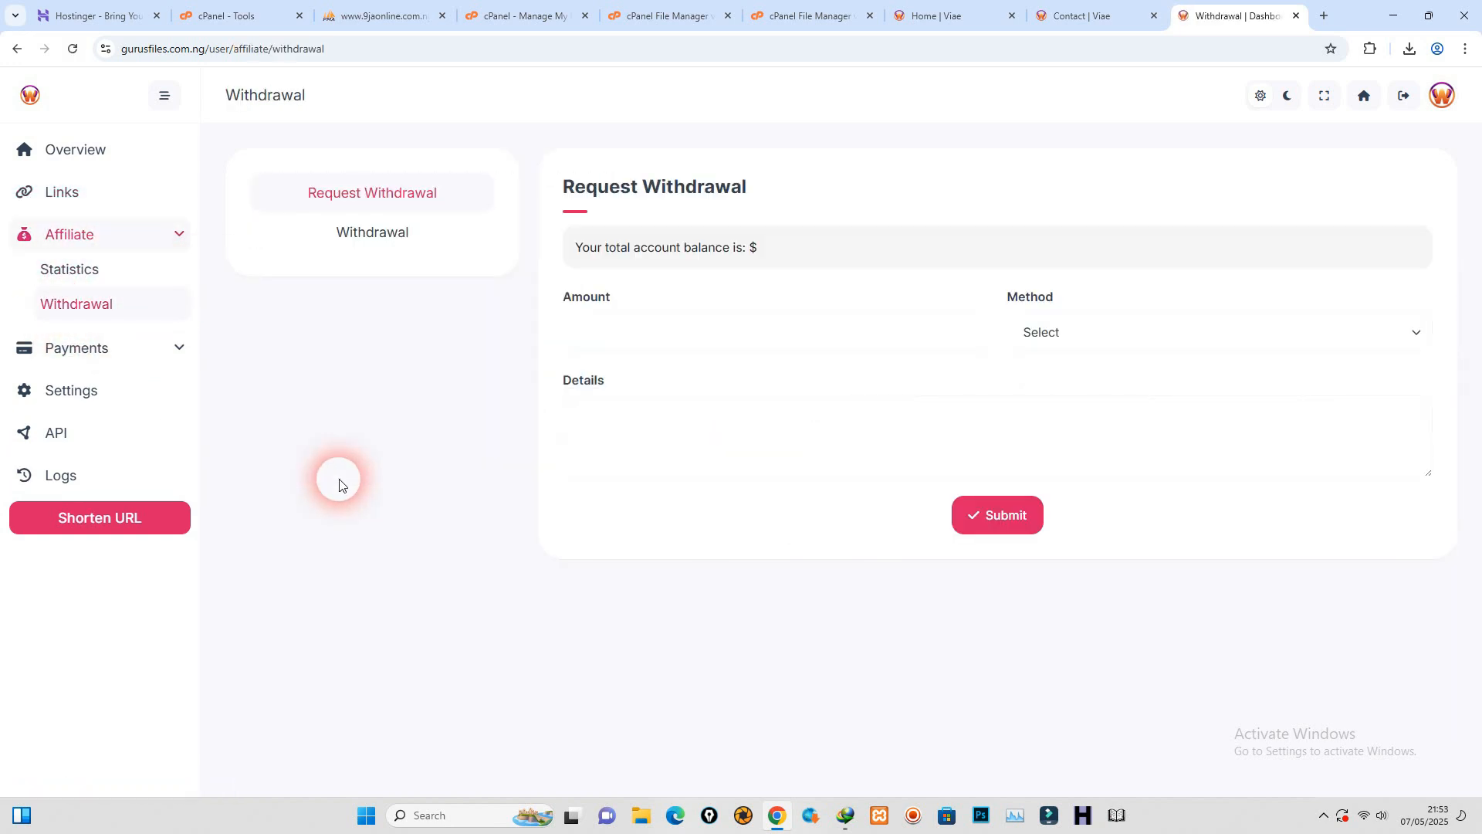
Step: View the user's list of all payments and the current plan page
{"action": "left_click", "coordinate": [87, 349]}
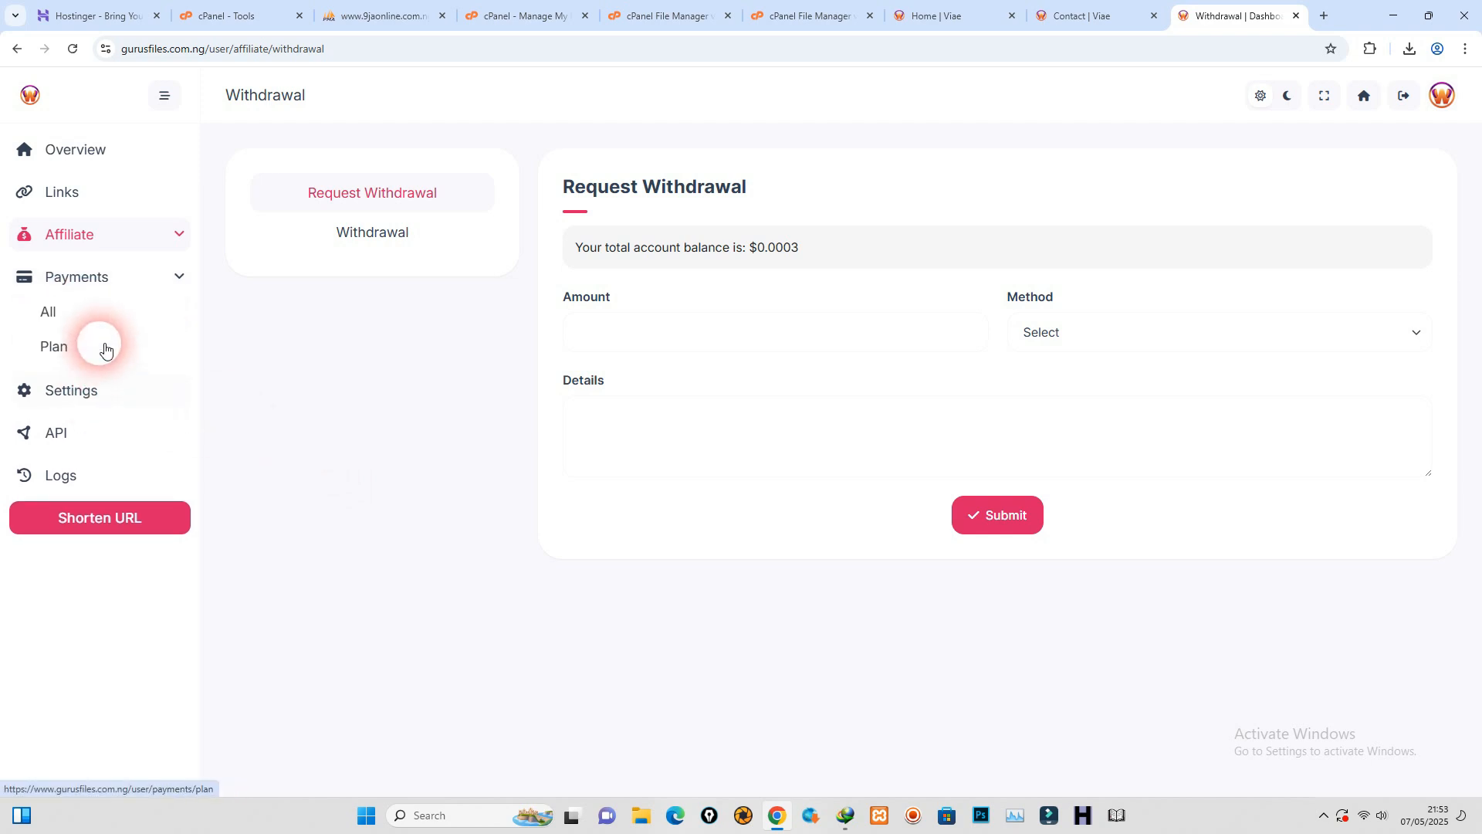
{"action": "left_click", "coordinate": [87, 310]}
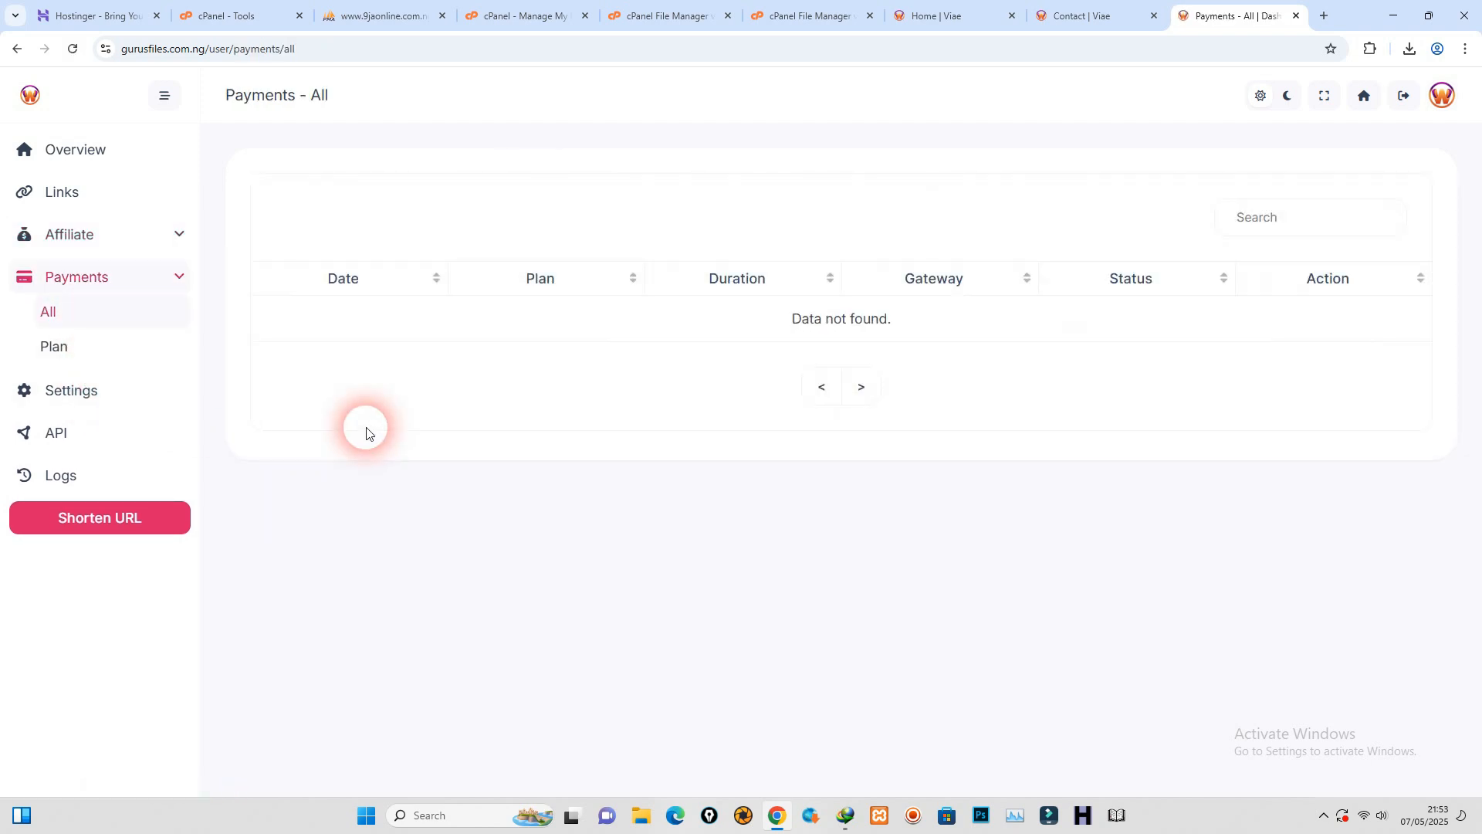
{"action": "left_click", "coordinate": [85, 351]}
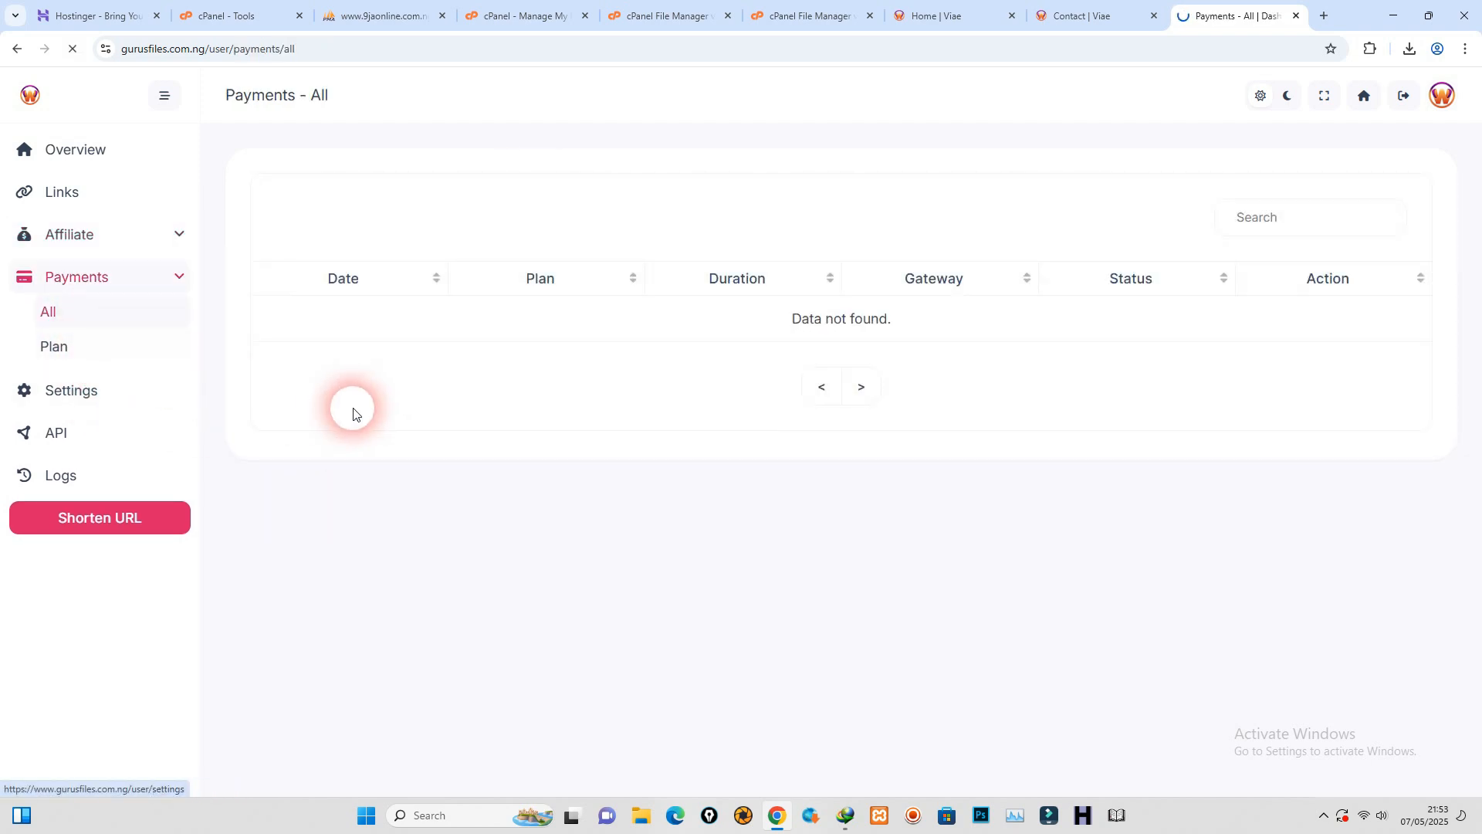
Step: View the user's Settings, API and Logs pages and open the Shorten URL option
{"action": "left_click", "coordinate": [81, 389]}
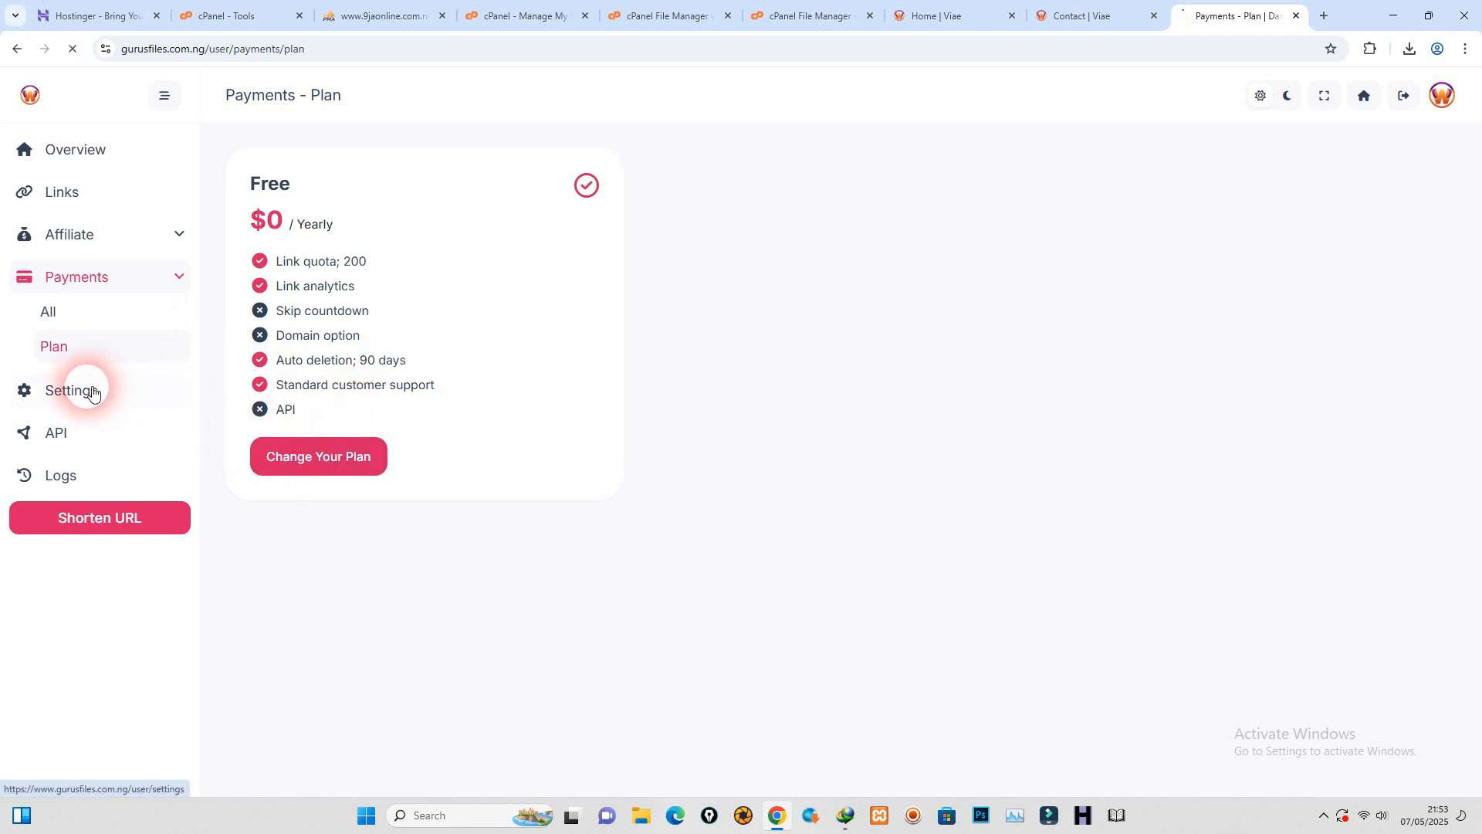
{"action": "left_click", "coordinate": [47, 359]}
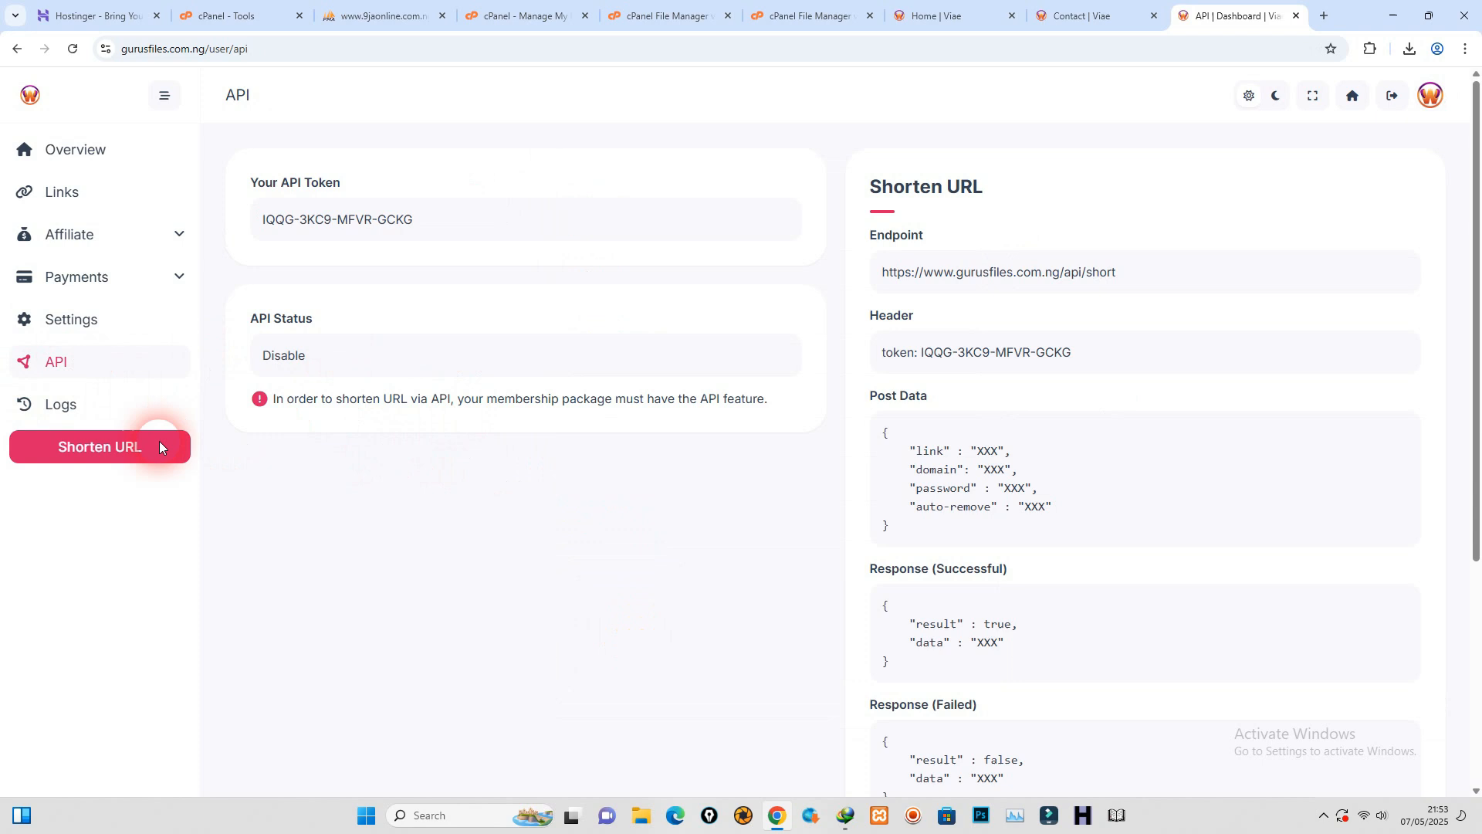
{"action": "left_click", "coordinate": [68, 405]}
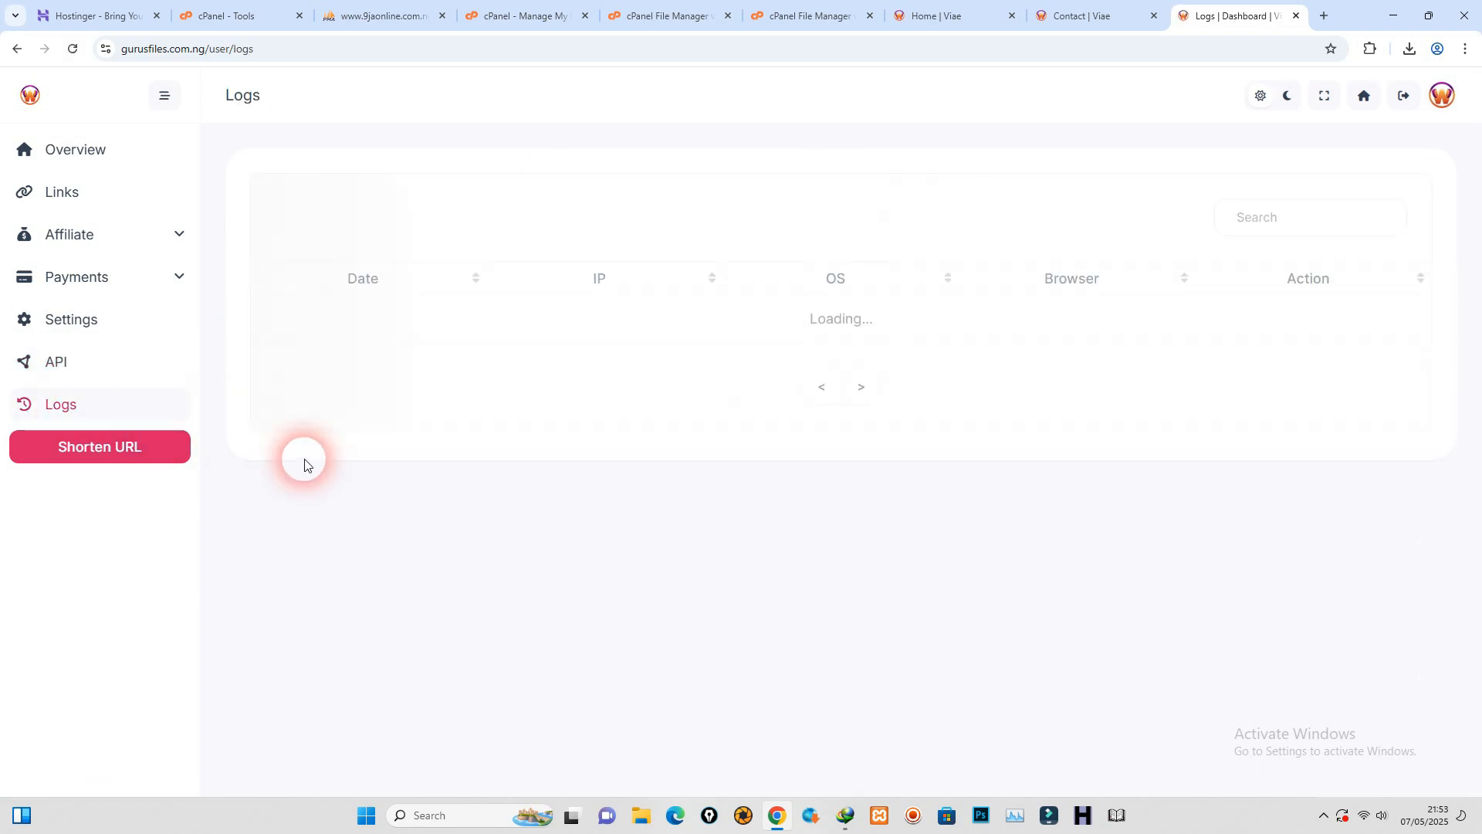
{"action": "left_click", "coordinate": [136, 449]}
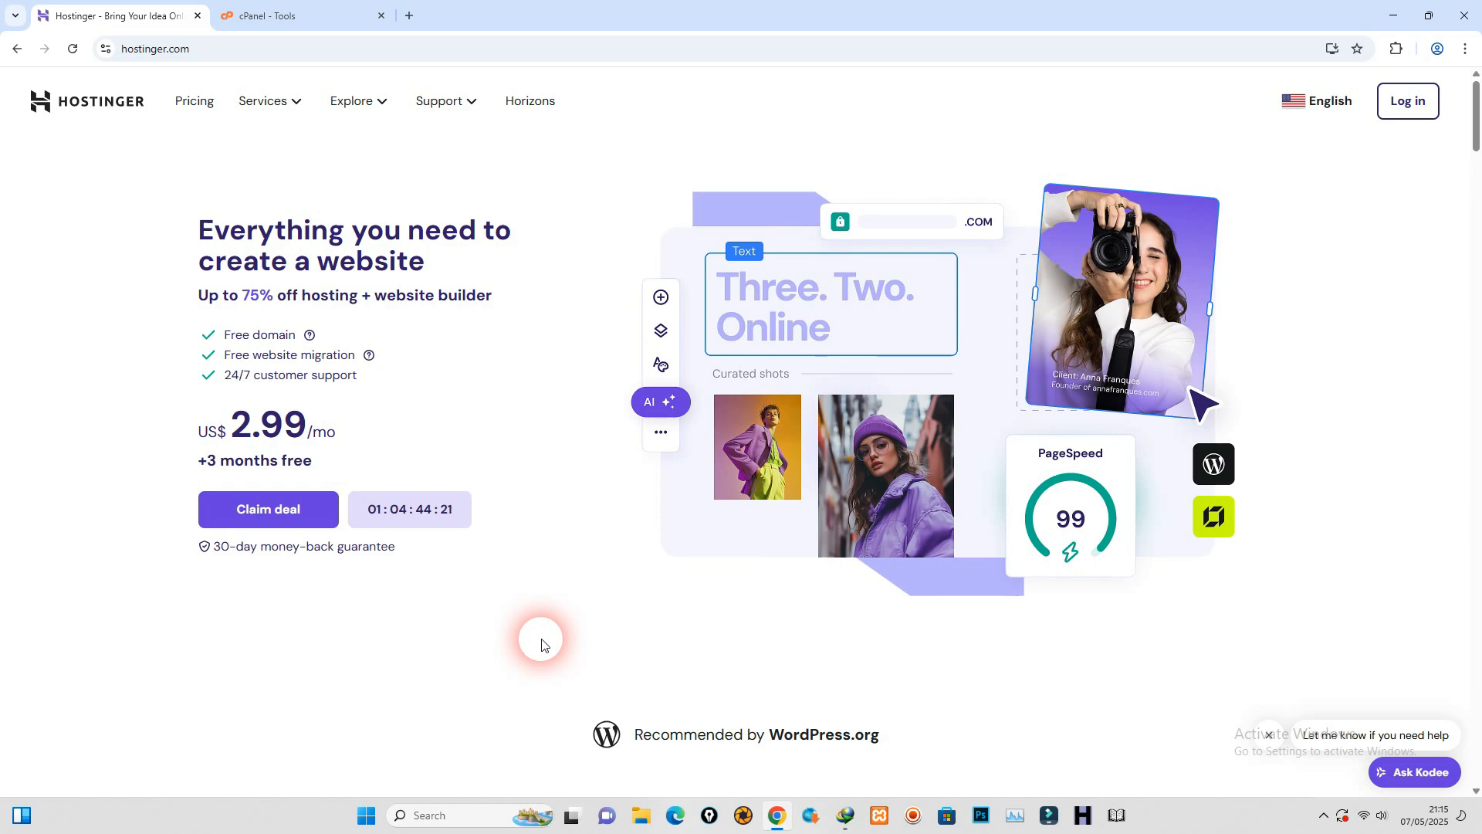
Step: Look through the Hostinger home page and compare the Premium, Business and Cloud Startup plans, including the Premium mailbox details
{"action": "scroll", "coordinate": [542, 643], "scroll_direction": "down", "scroll_amount": 9}
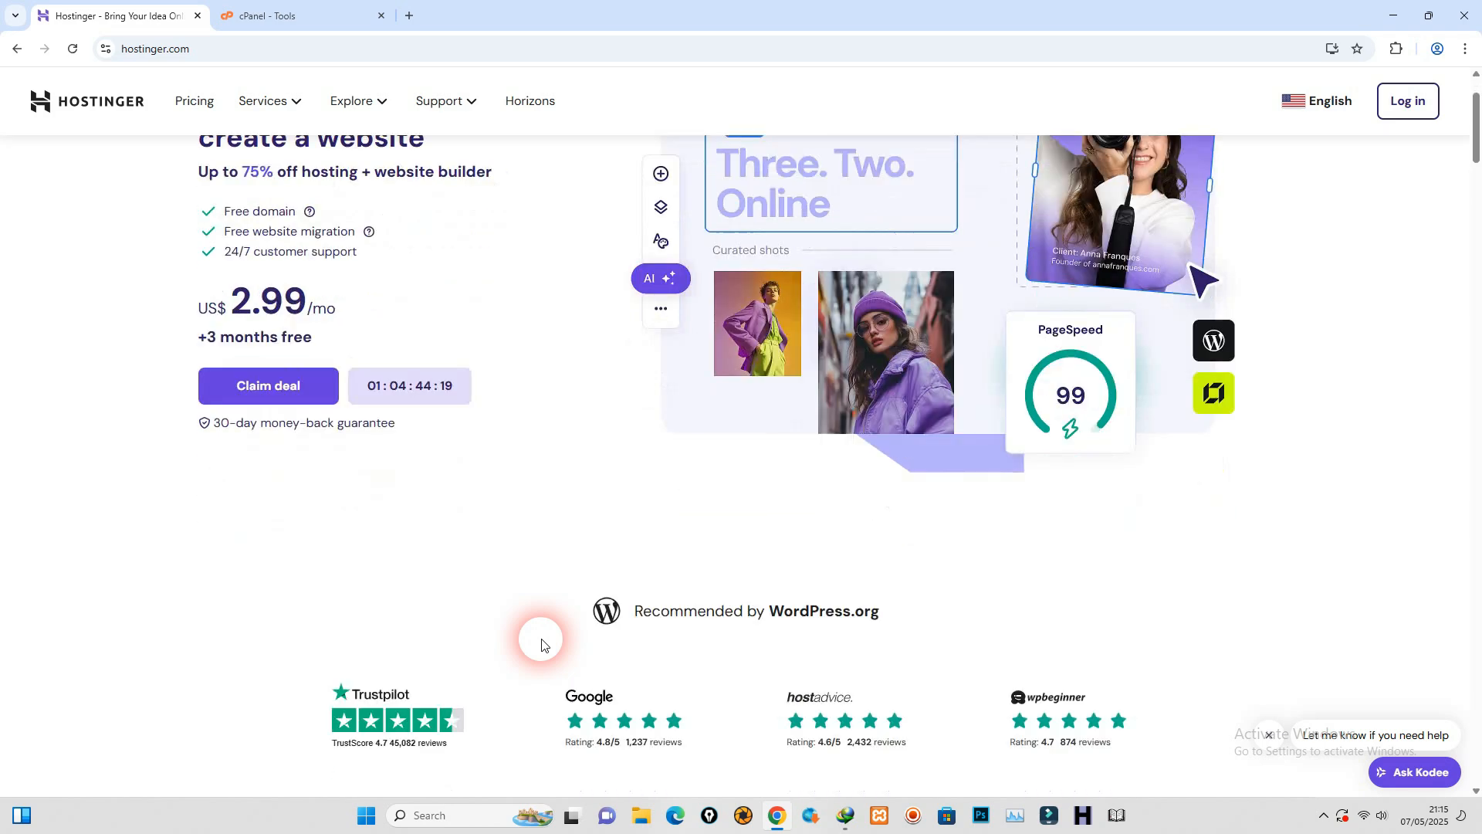
{"action": "scroll", "coordinate": [541, 643], "scroll_direction": "down", "scroll_amount": 3}
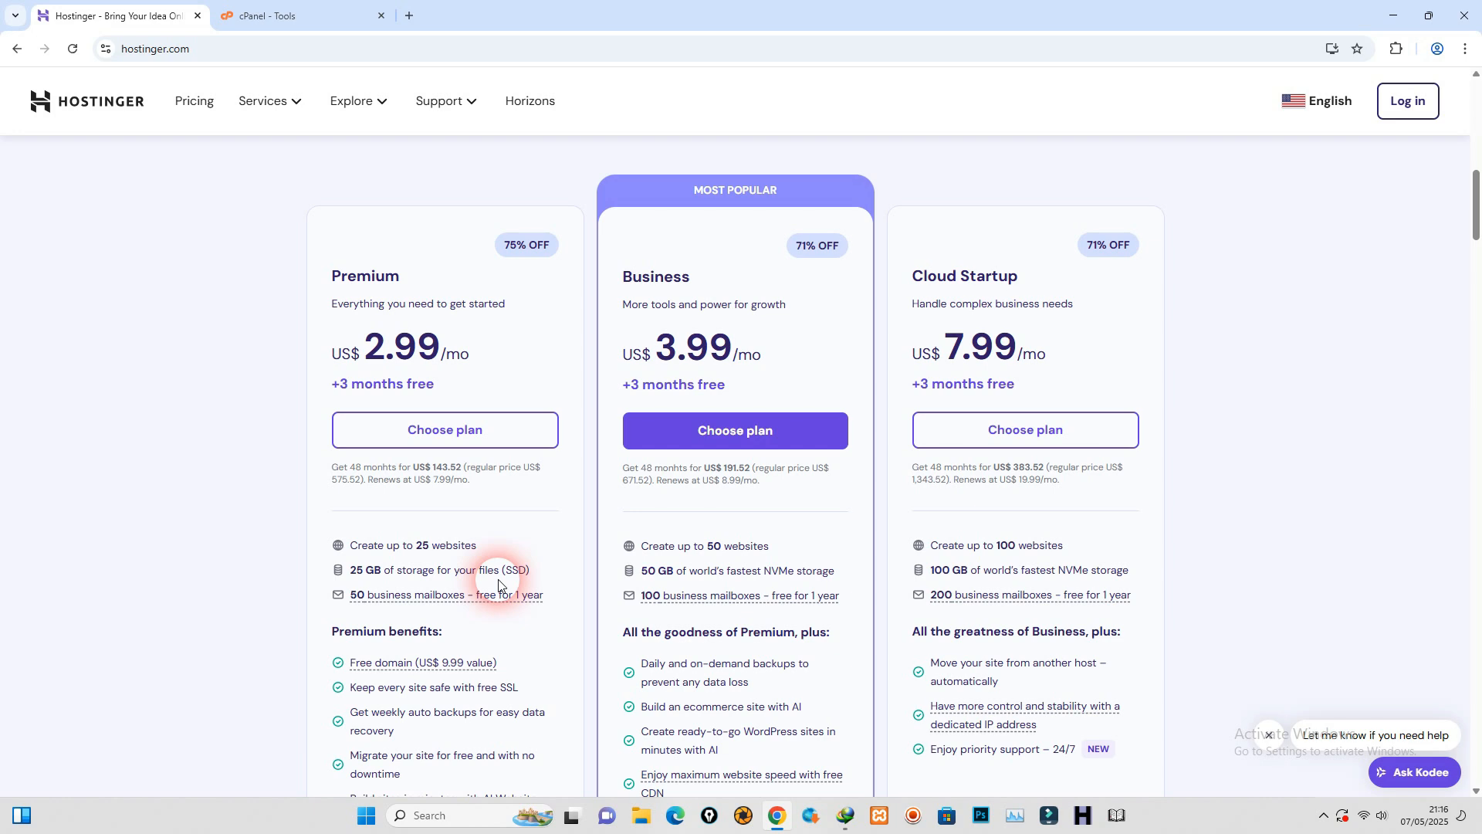
{"action": "scroll", "coordinate": [498, 584], "scroll_direction": "down", "scroll_amount": 1}
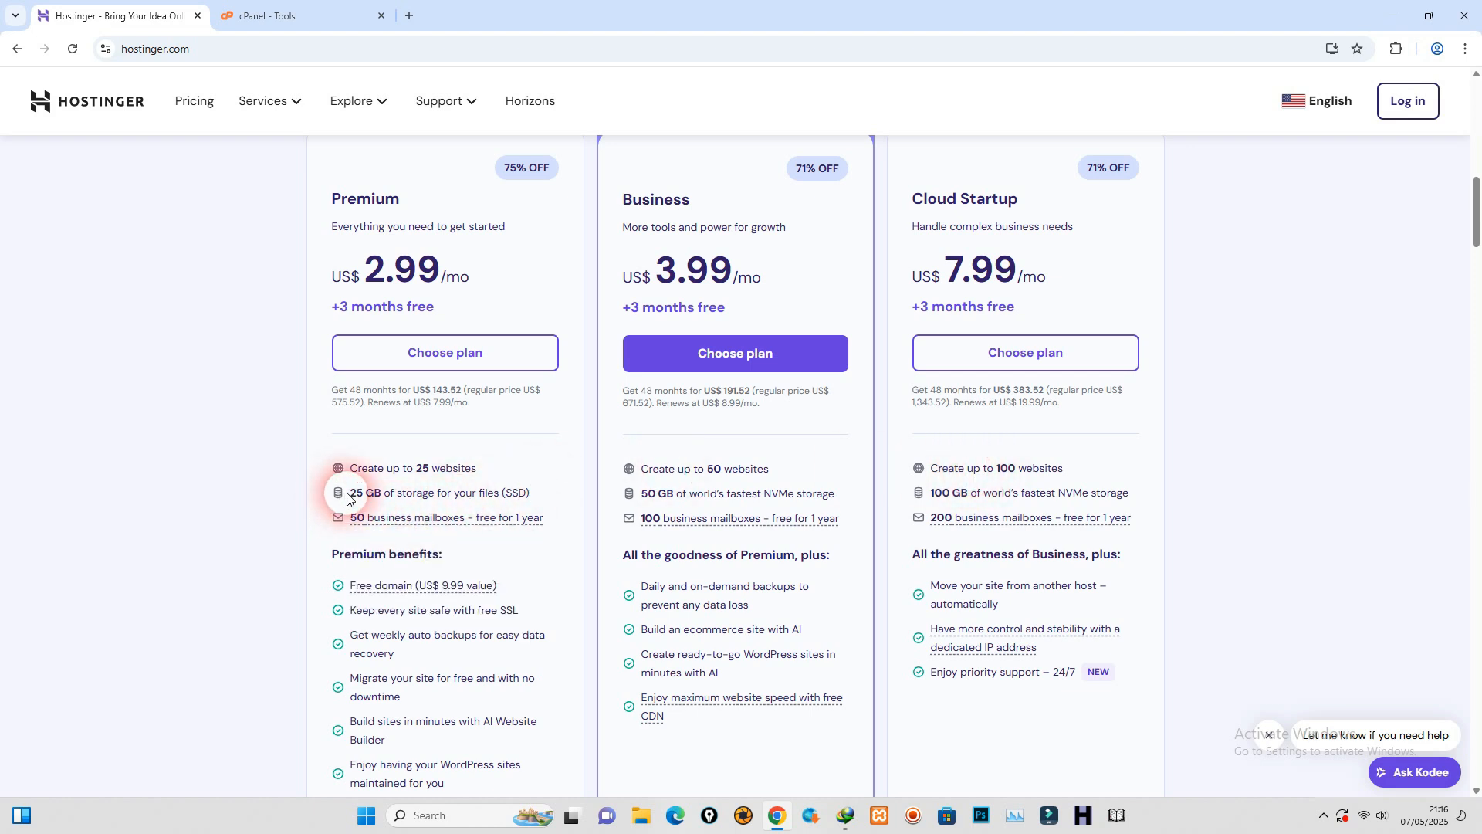
{"action": "mouse_move", "coordinate": [452, 515]}
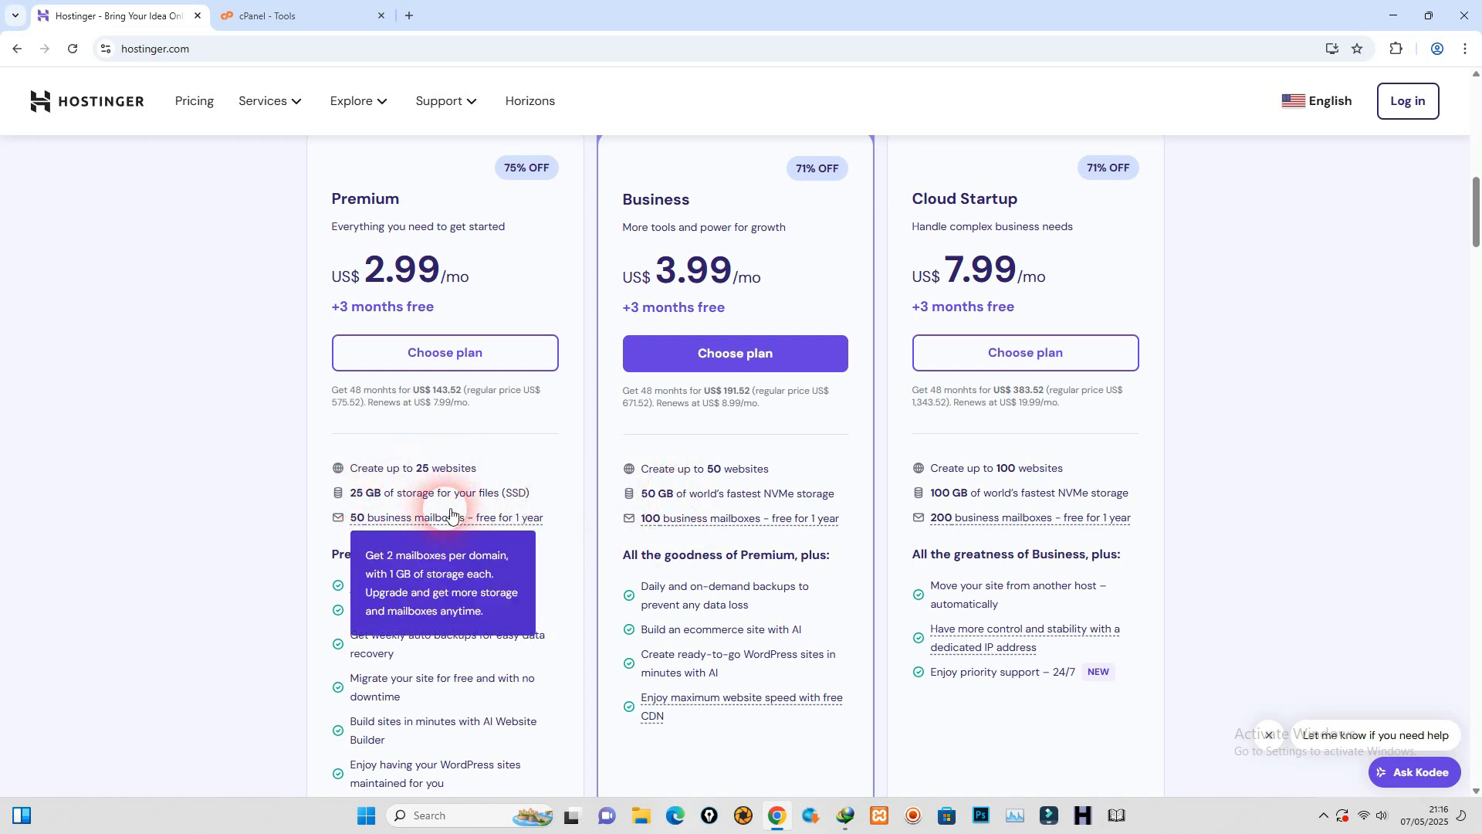
{"action": "scroll", "coordinate": [451, 515], "scroll_direction": "up", "scroll_amount": 4}
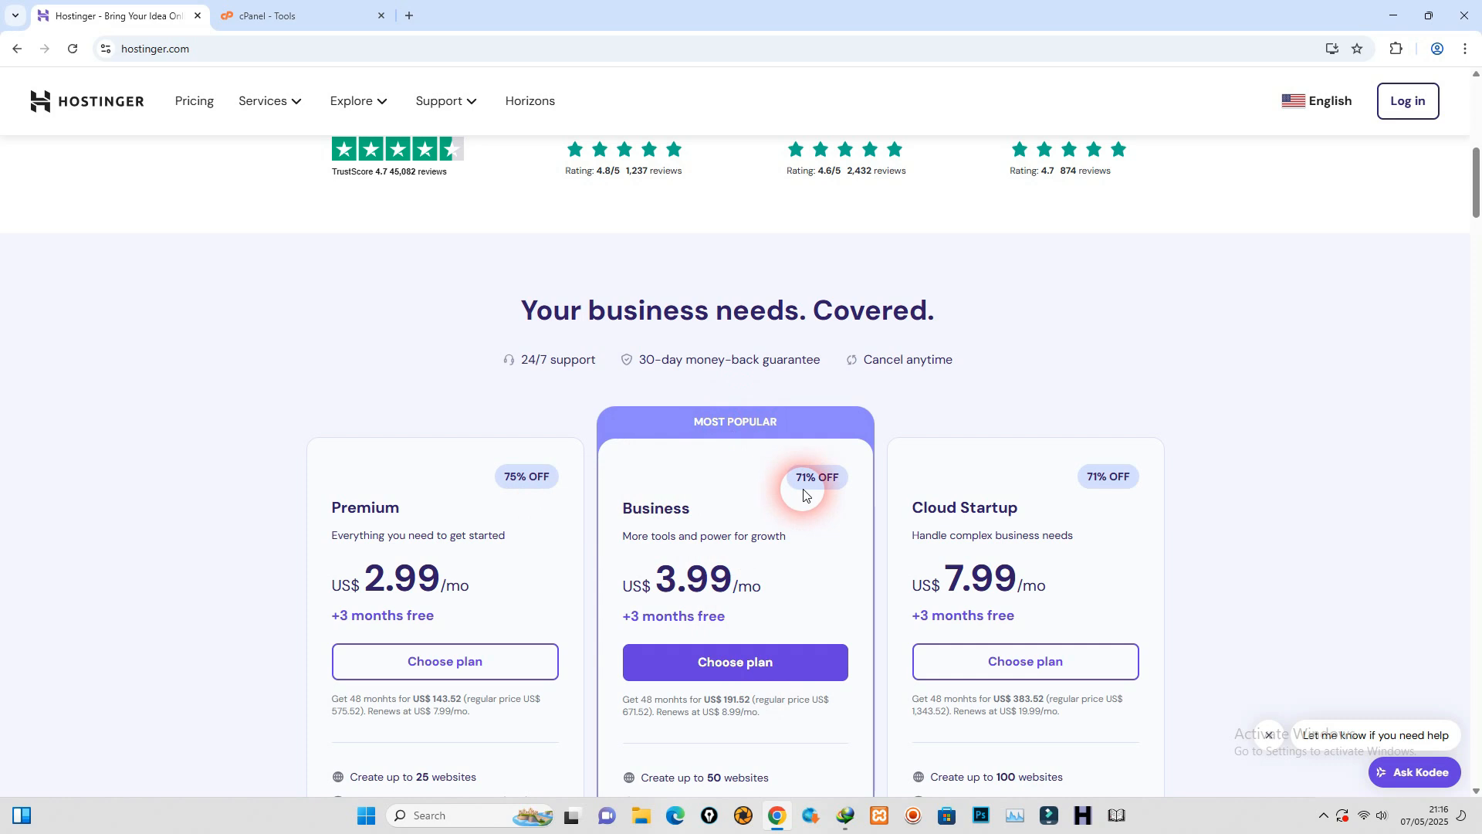
Step: Choose the Business hosting plan and check the cart's free-months offer and period options, keeping 48 months
{"action": "left_click", "coordinate": [733, 661]}
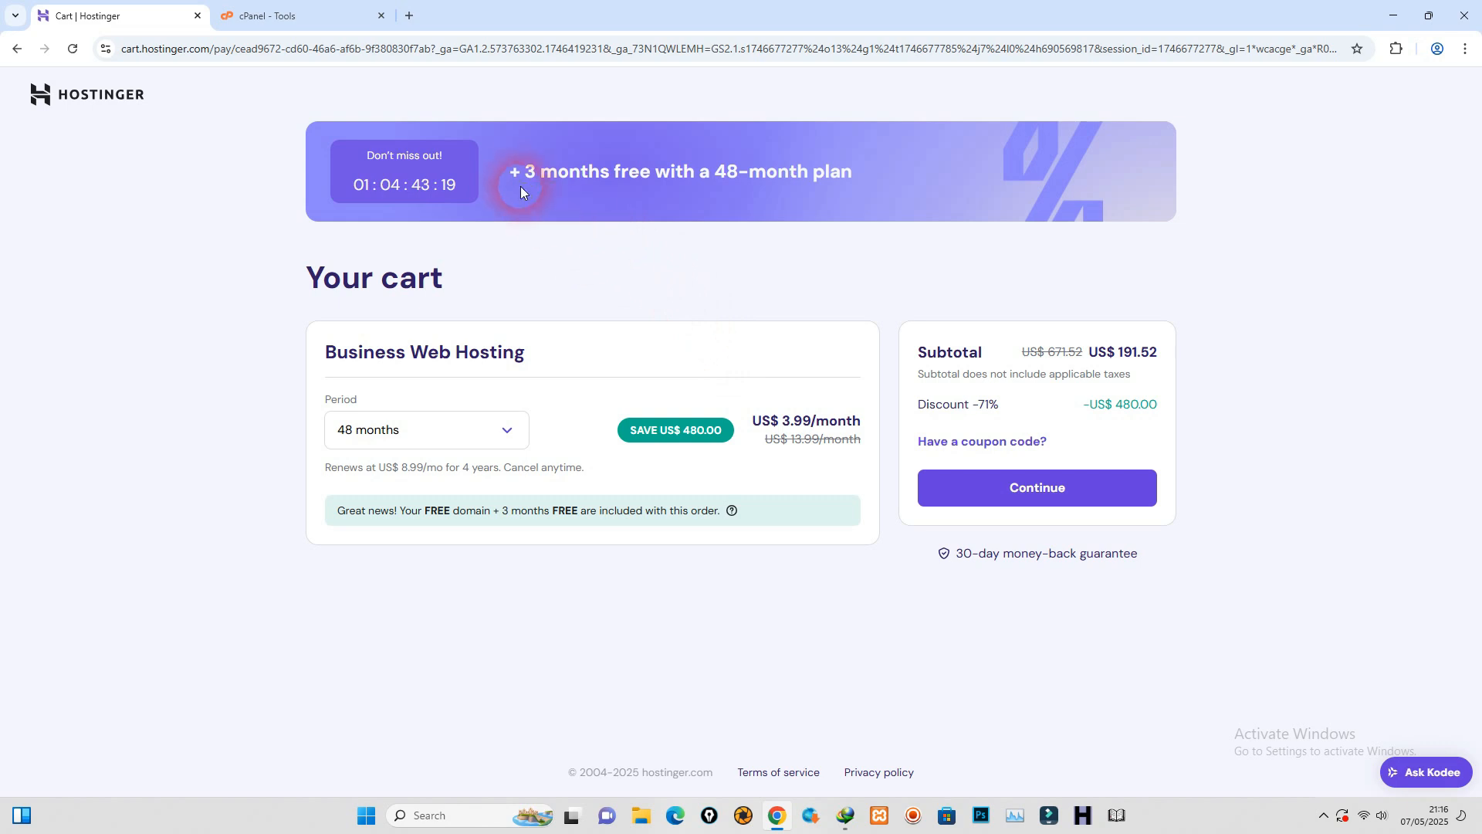
{"action": "left_click_drag", "start_coordinate": [512, 171], "coordinate": [633, 173]}
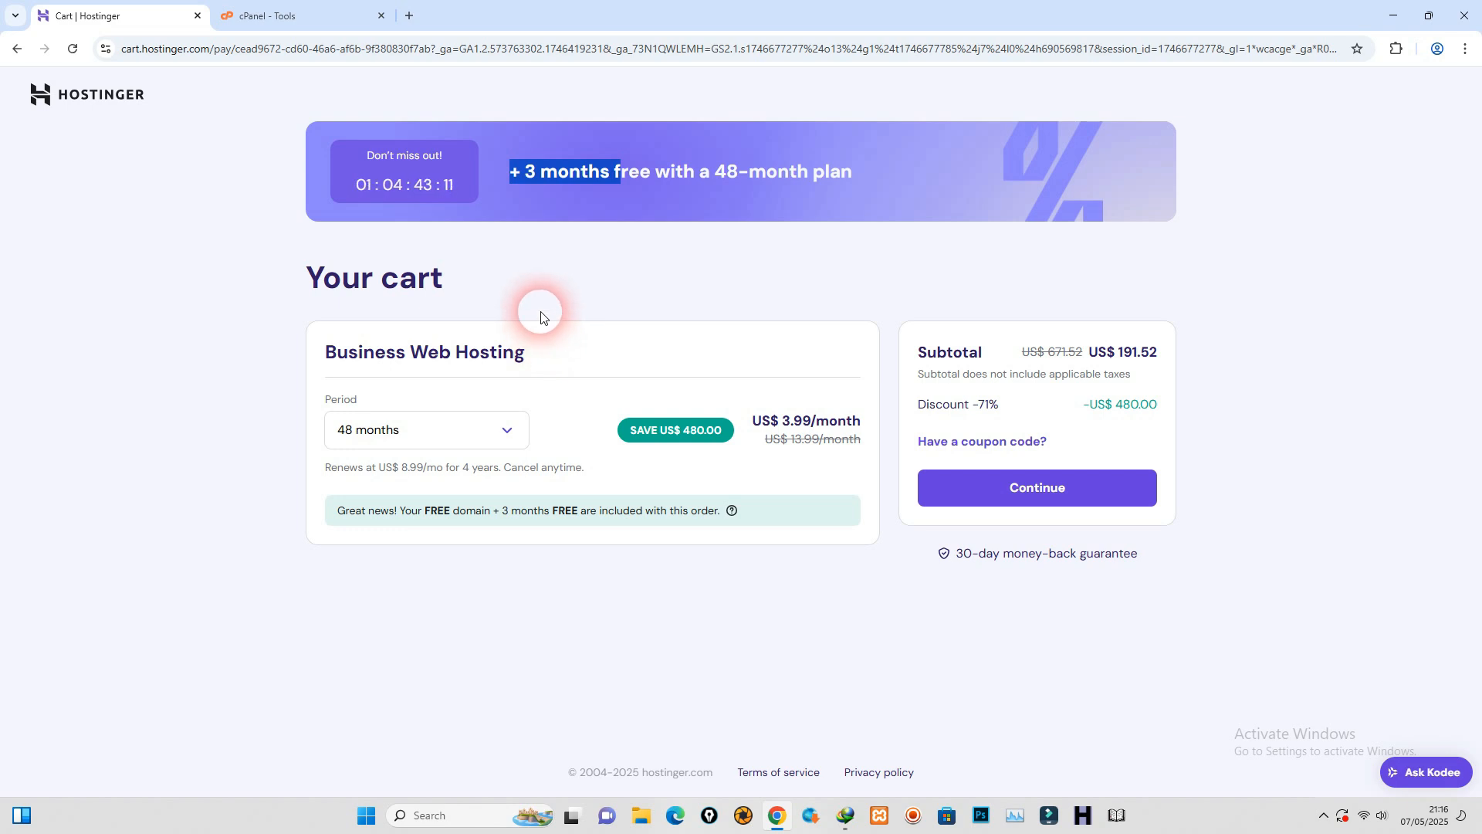
{"action": "left_click", "coordinate": [498, 437]}
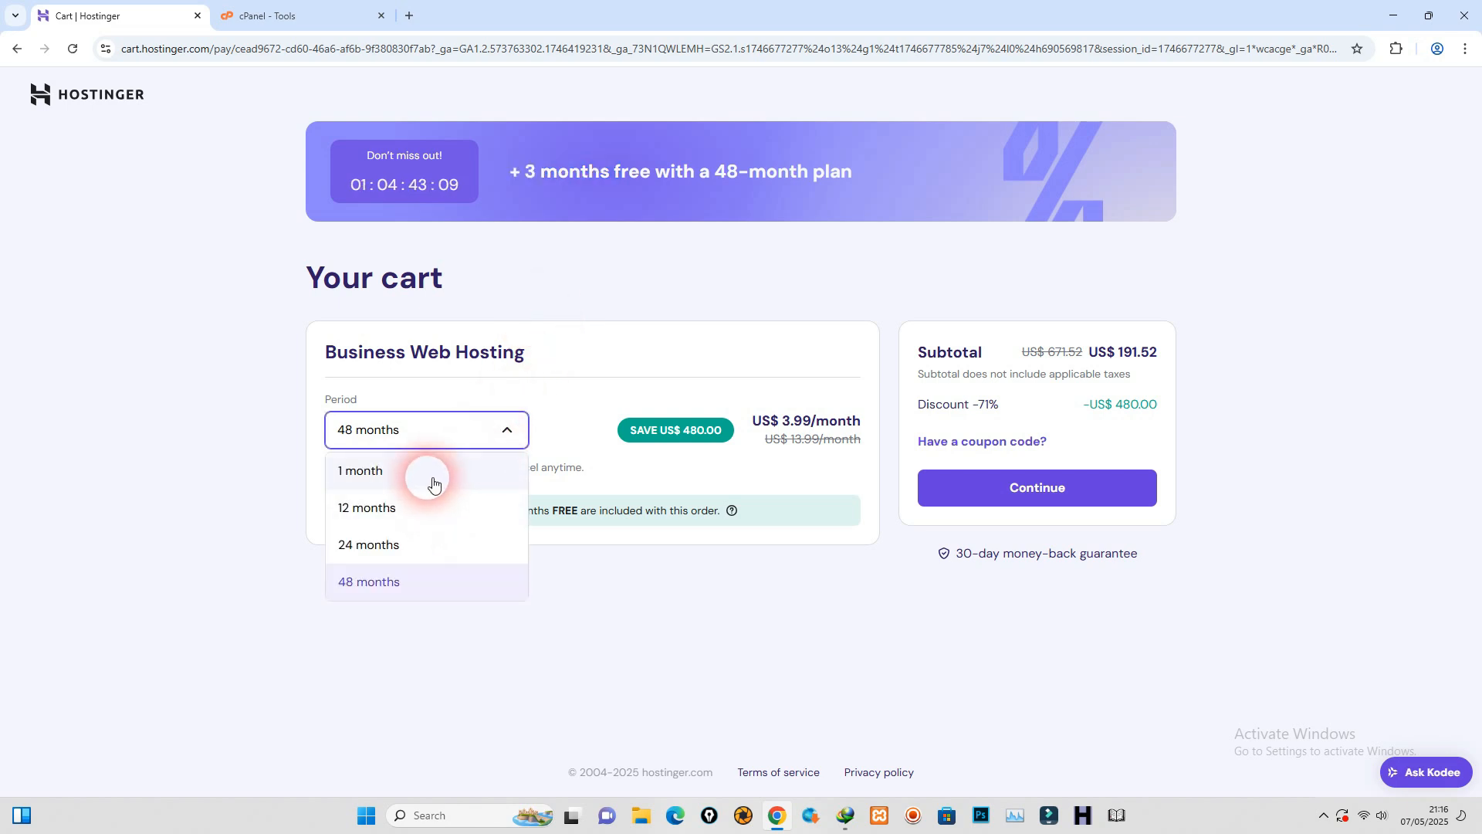
{"action": "left_click", "coordinate": [693, 471]}
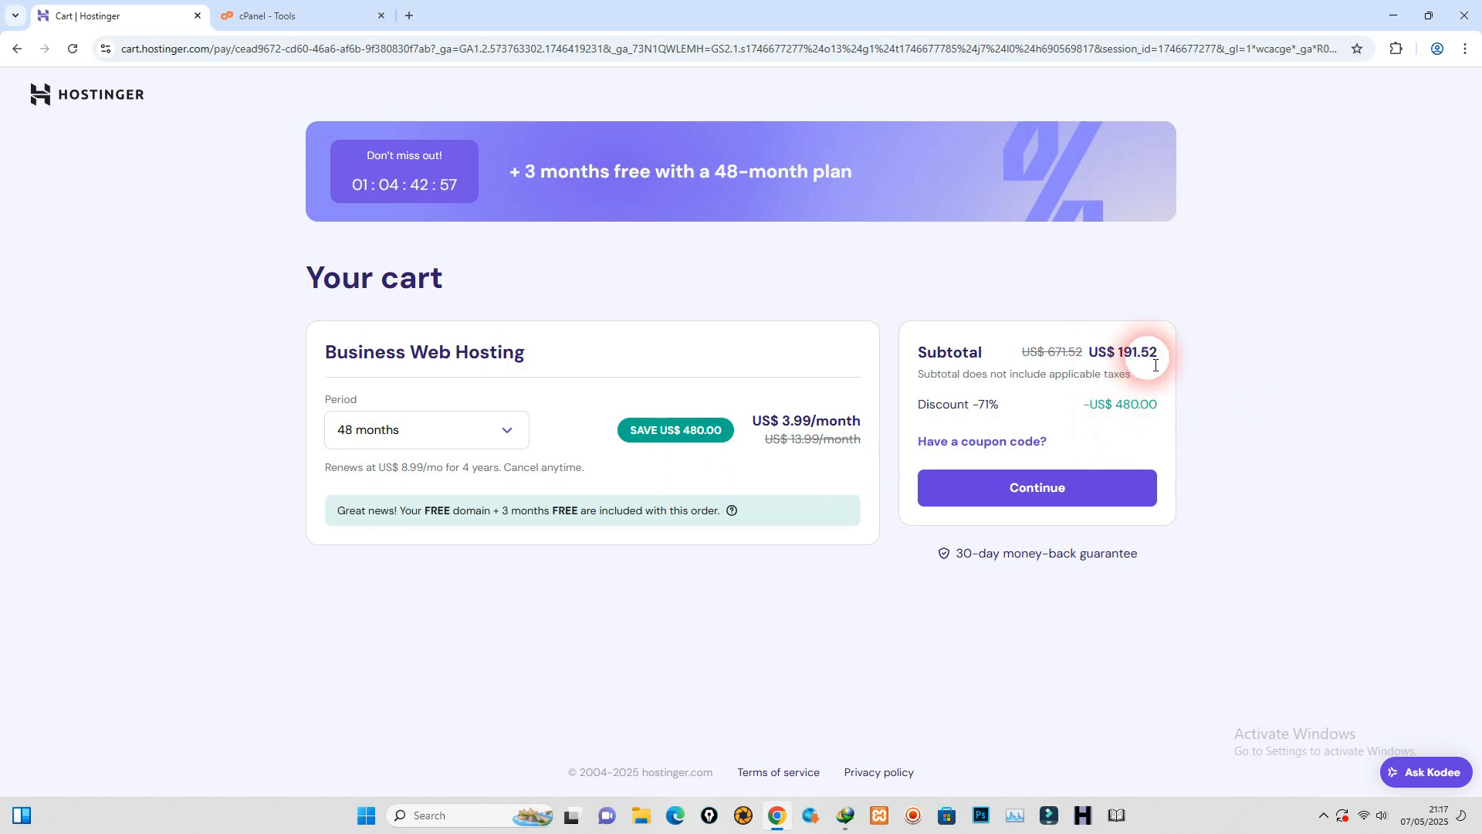
Step: Continue to checkout and look over the billing address and payment sections
{"action": "left_click", "coordinate": [1058, 498]}
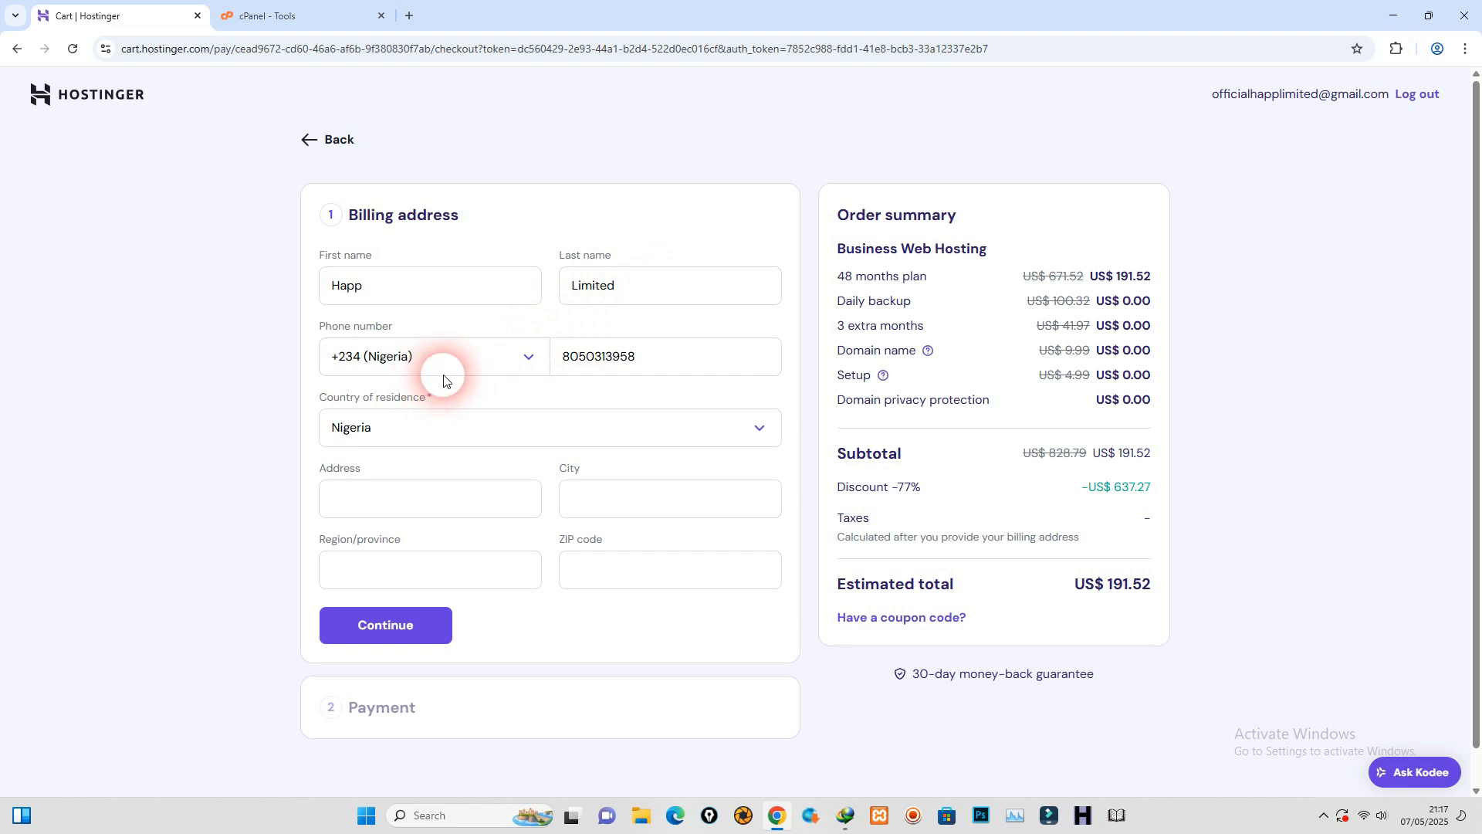
{"action": "left_click", "coordinate": [656, 357]}
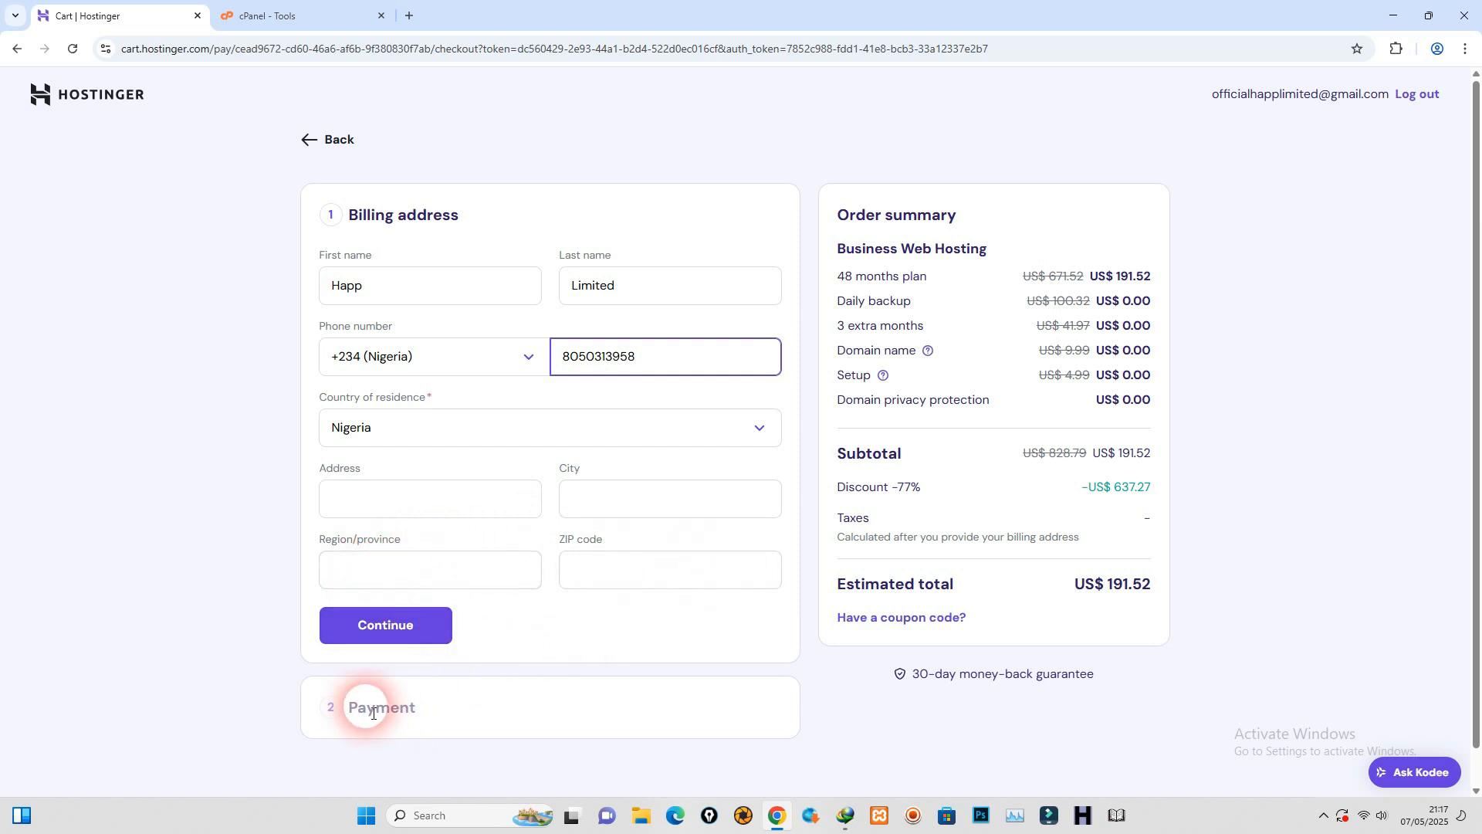
{"action": "left_click_drag", "start_coordinate": [325, 704], "coordinate": [515, 701]}
{"action": "left_click", "coordinate": [514, 702]}
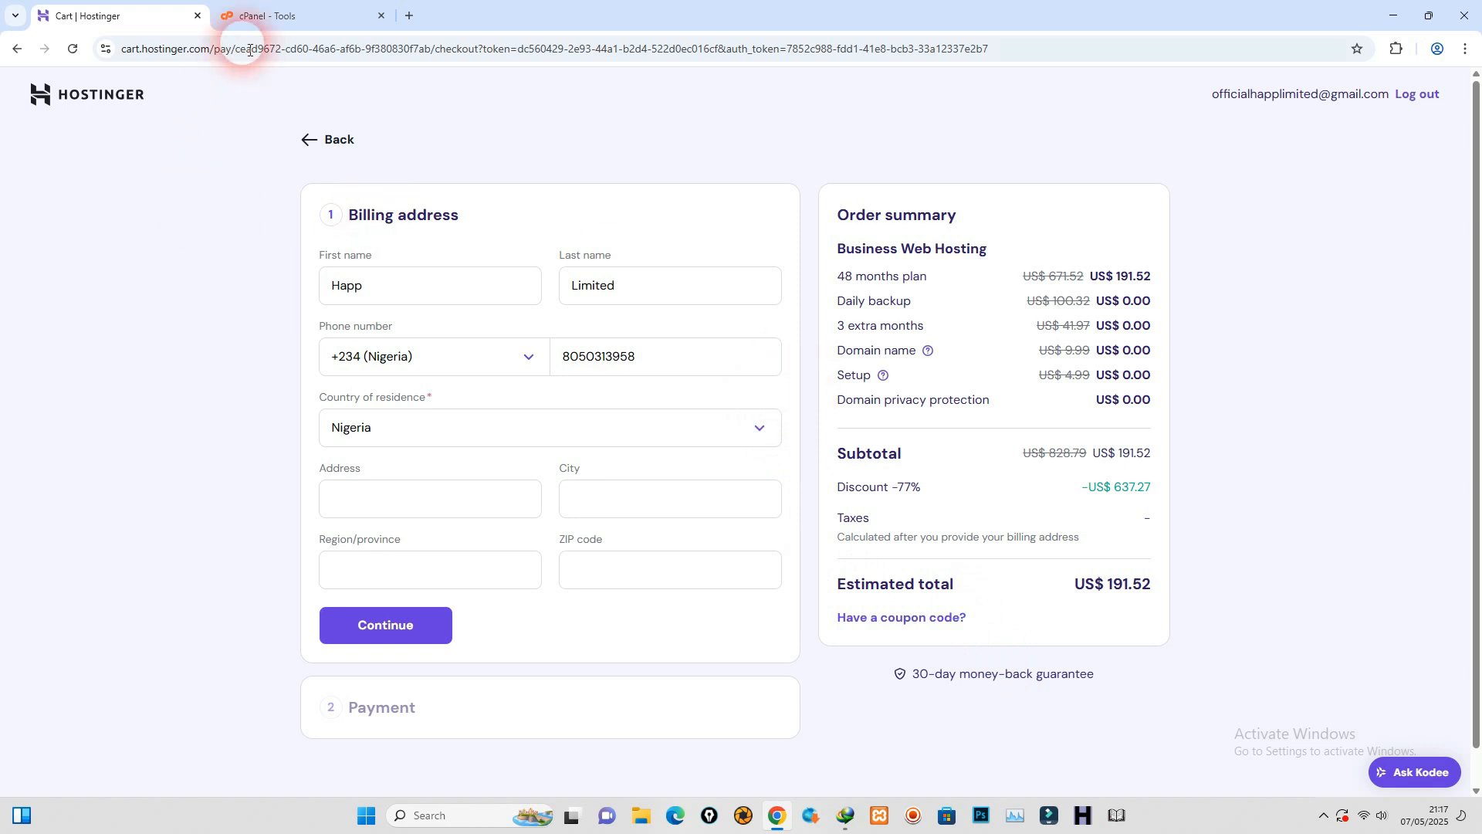
Step: Switch to cPanel and open its File Manager in a new browser tab
{"action": "left_click", "coordinate": [289, 17]}
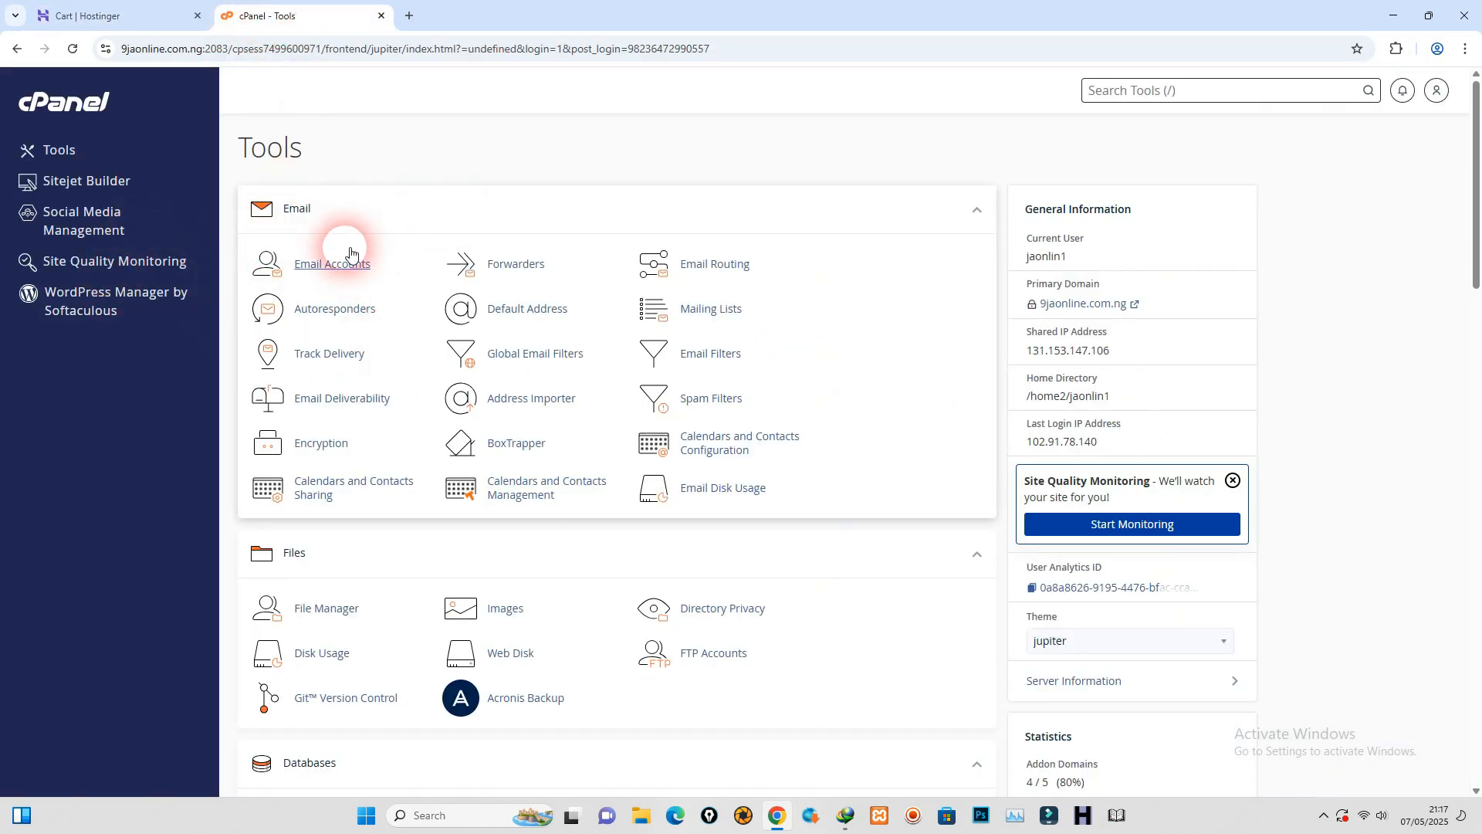
{"action": "right_click", "coordinate": [332, 615]}
{"action": "left_click", "coordinate": [434, 427]}
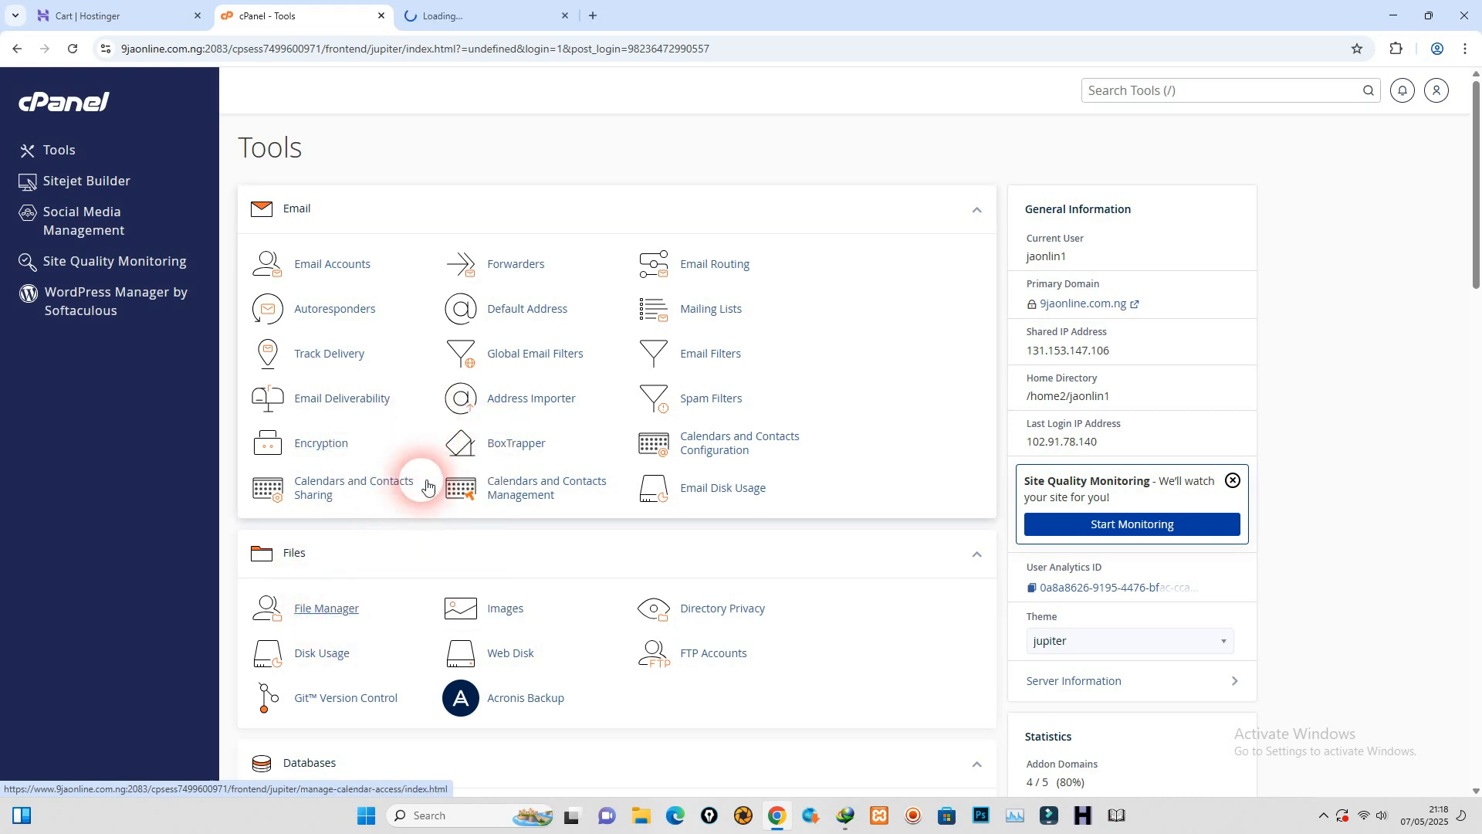
{"action": "left_click", "coordinate": [491, 15]}
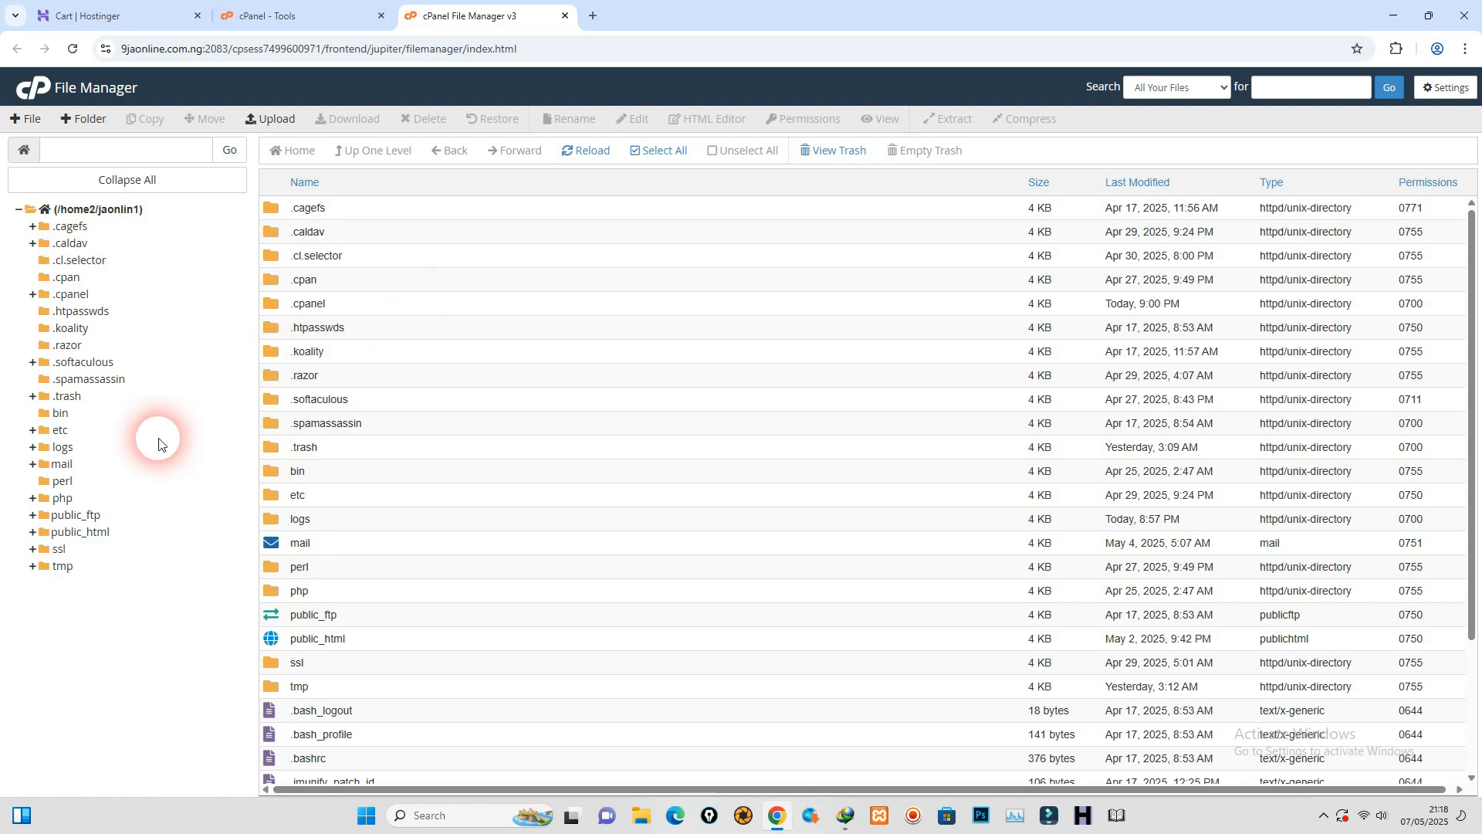
Step: Open the gurusfiles folder inside public_html
{"action": "left_click", "coordinate": [155, 535]}
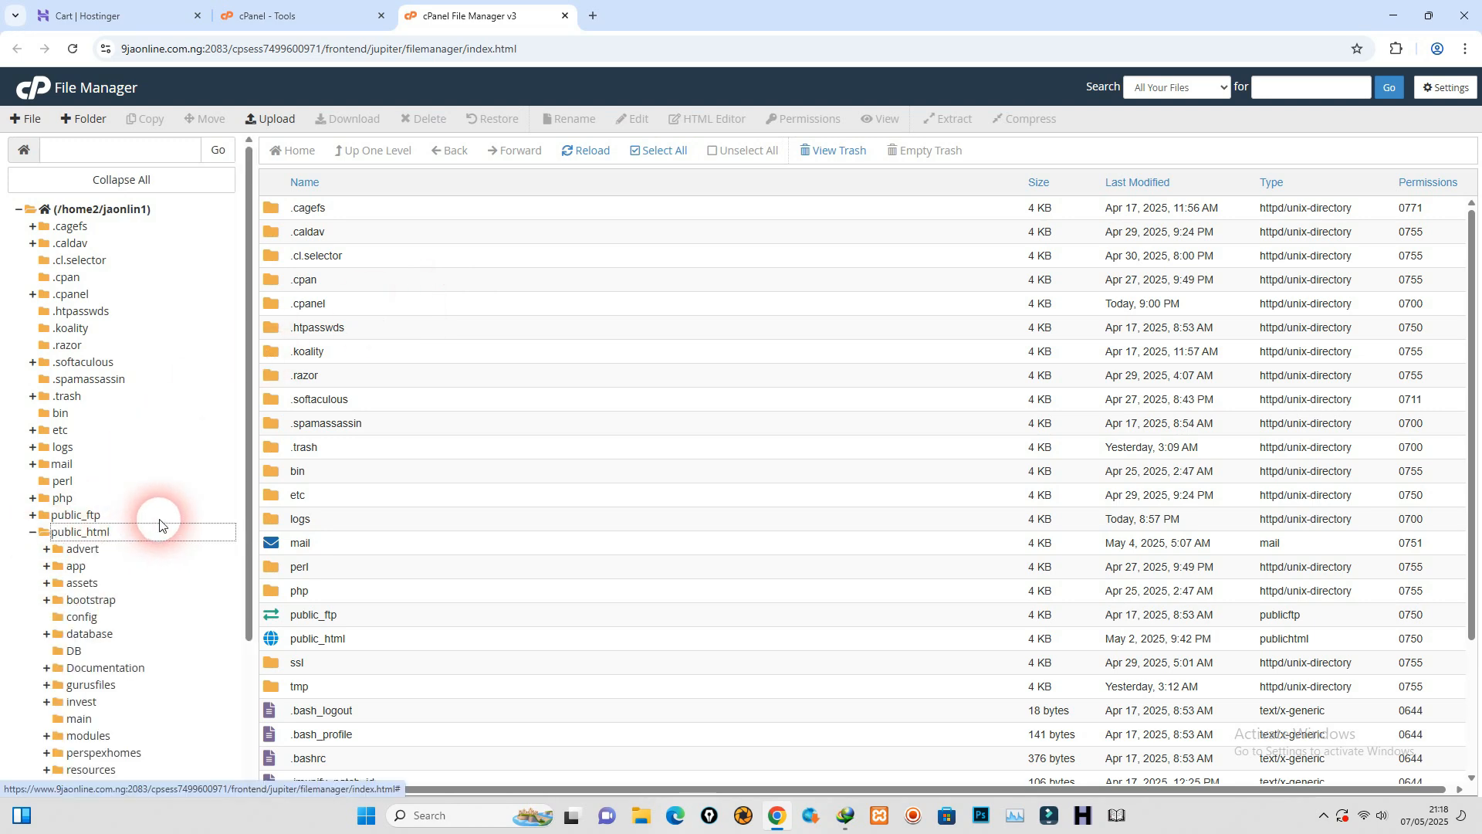
{"action": "scroll", "coordinate": [105, 618], "scroll_direction": "down", "scroll_amount": 2}
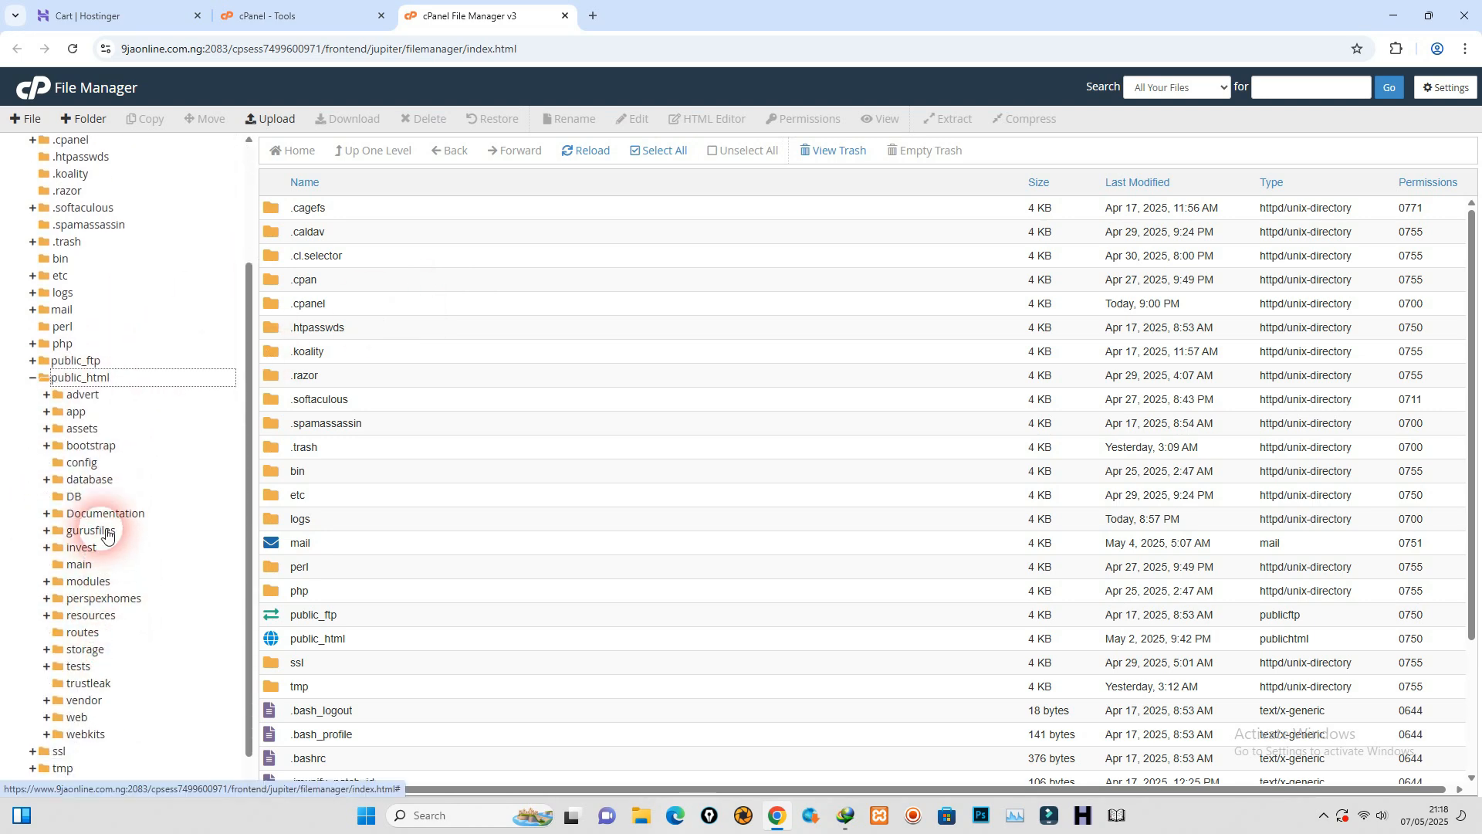
{"action": "left_click", "coordinate": [132, 534]}
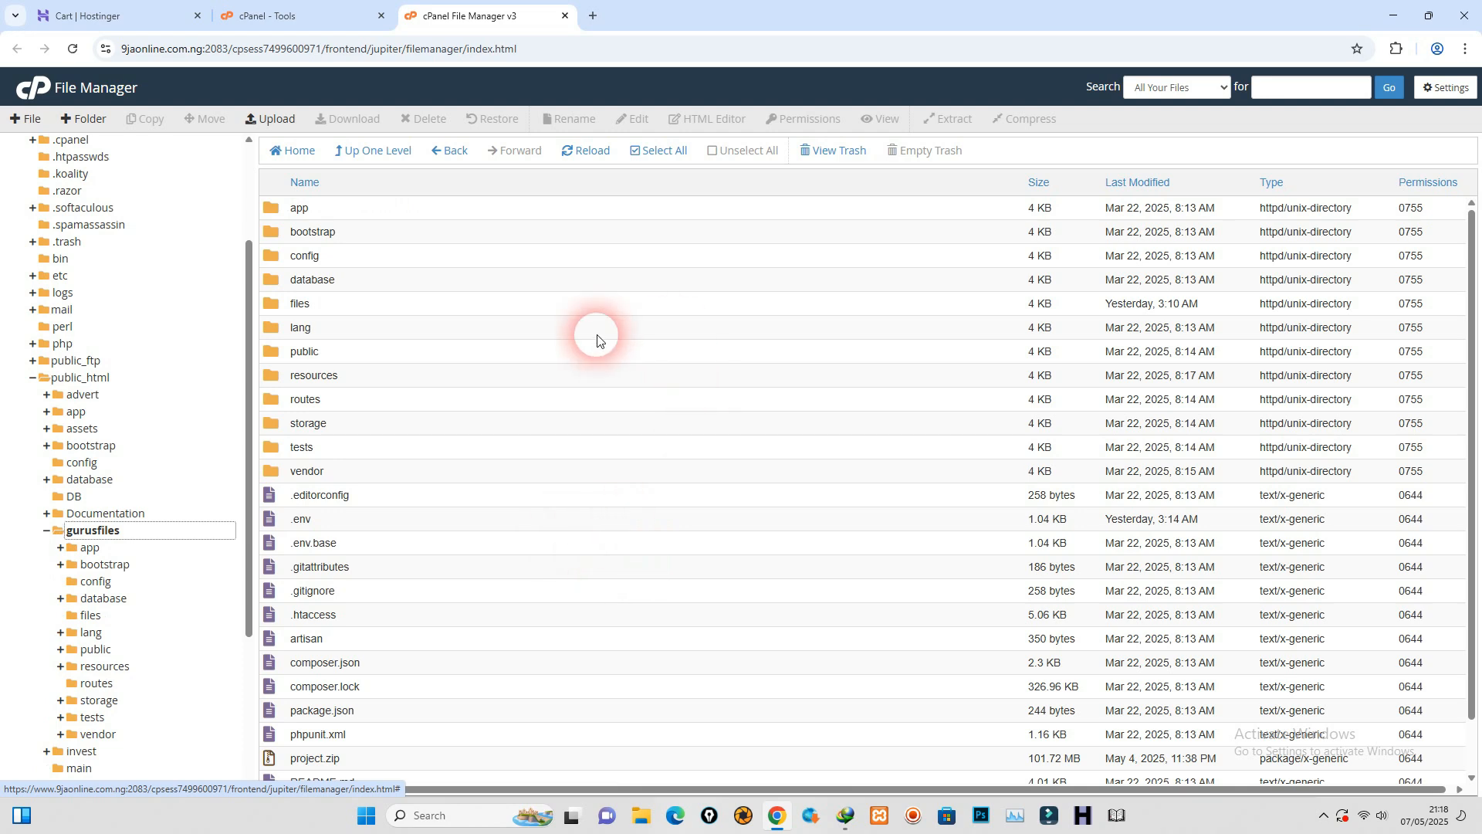
Step: Permanently delete everything in gurusfiles except project.zip and viae-v1.0.2.zip, skipping the trash
{"action": "left_click", "coordinate": [659, 150]}
{"action": "scroll", "coordinate": [494, 510], "scroll_direction": "down", "scroll_amount": 2}
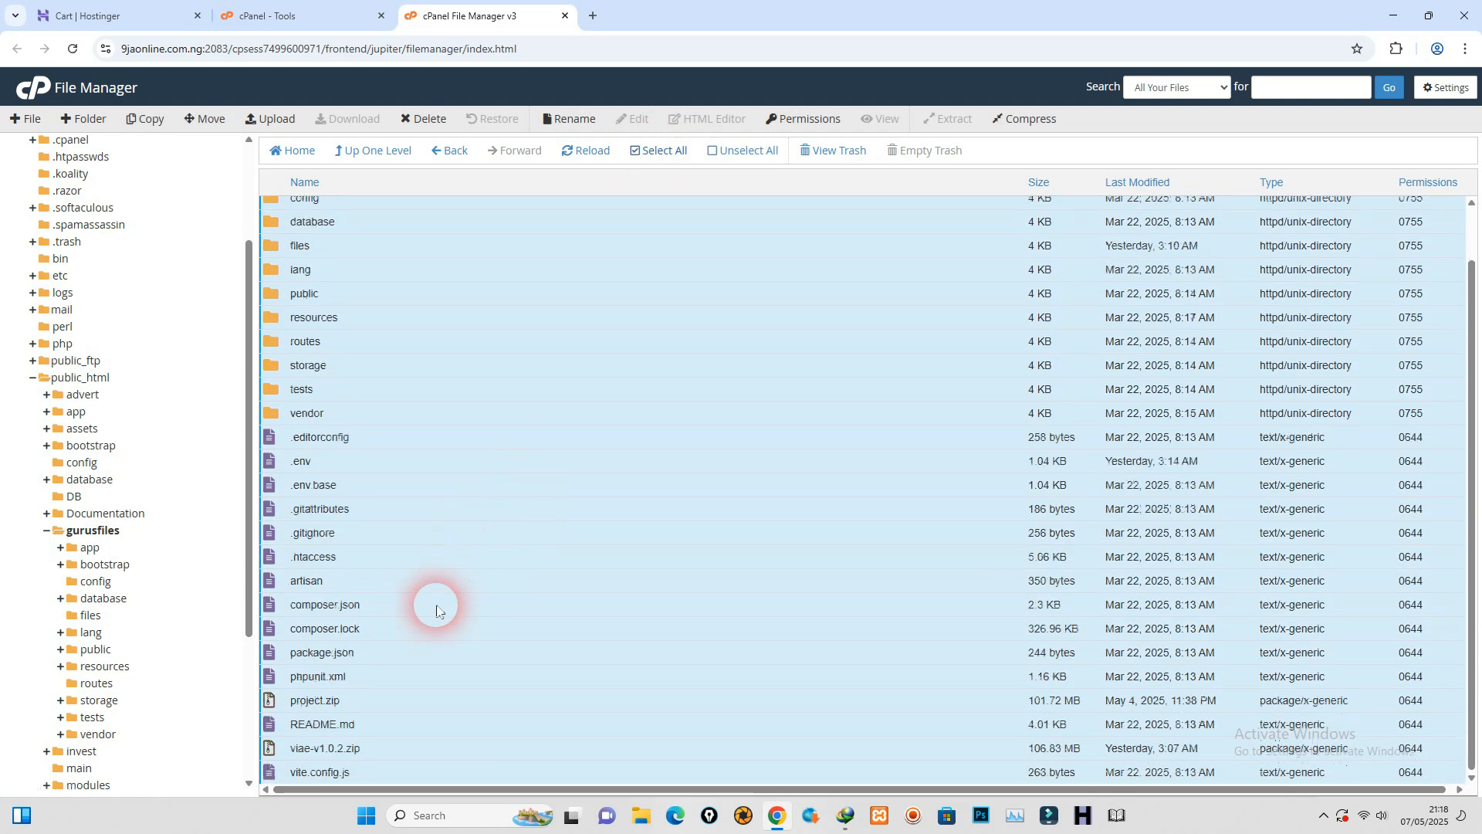
{"action": "left_click", "coordinate": [386, 705], "text": "ctrl"}
{"action": "left_click", "coordinate": [388, 747], "text": "ctrl"}
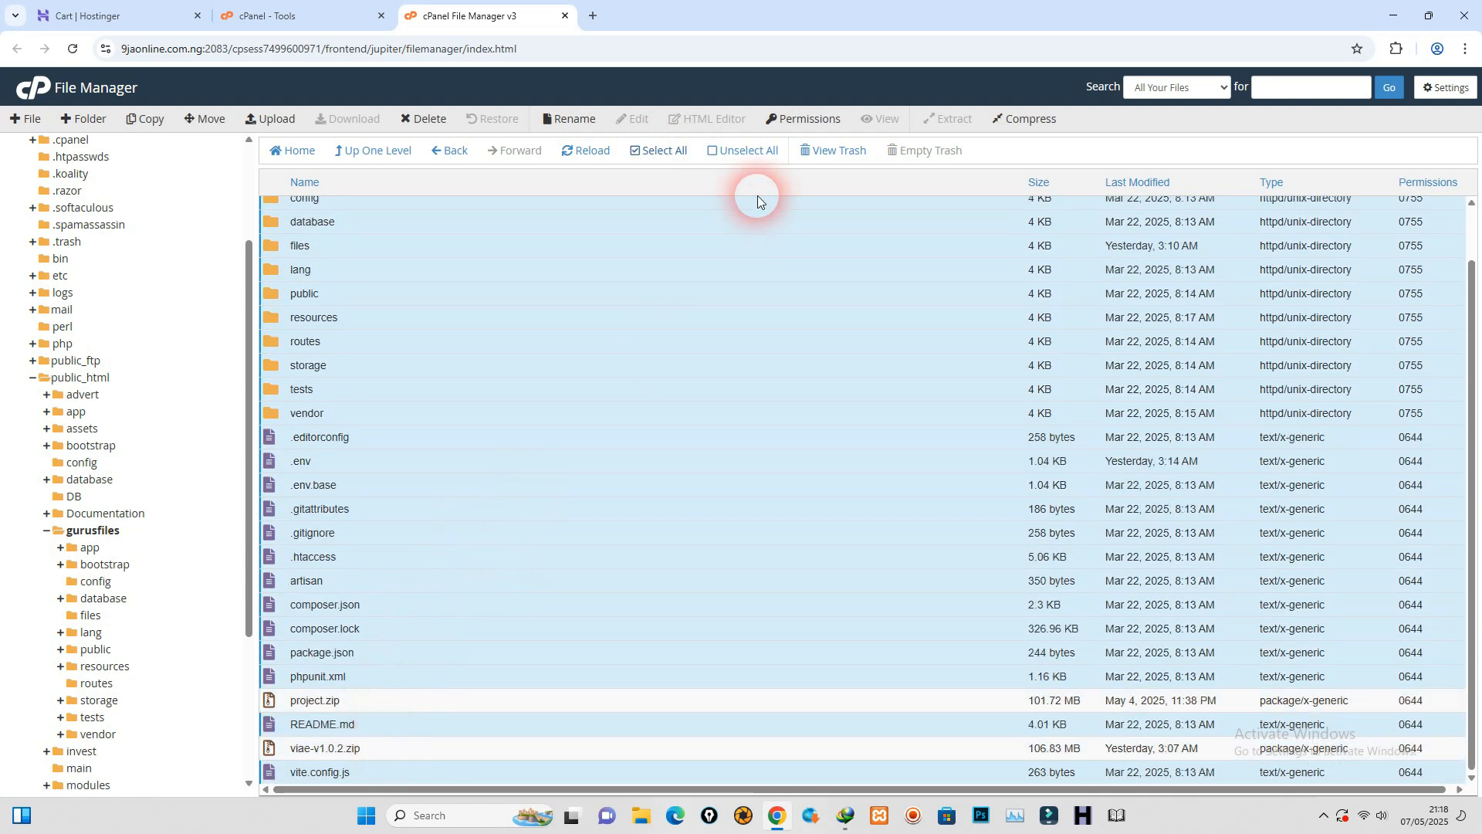
{"action": "left_click", "coordinate": [427, 120]}
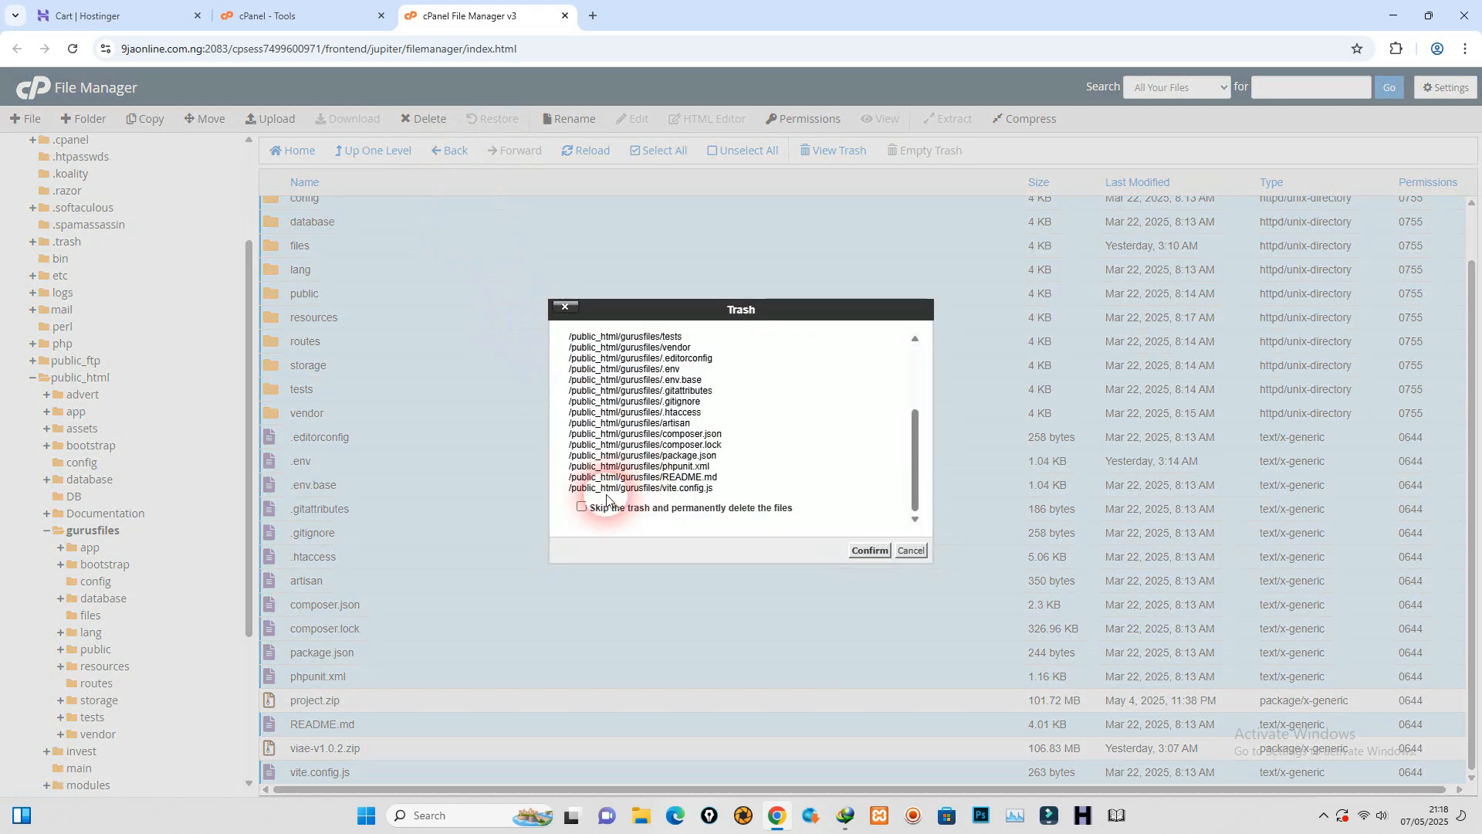
{"action": "left_click", "coordinate": [593, 512]}
{"action": "left_click", "coordinate": [866, 549]}
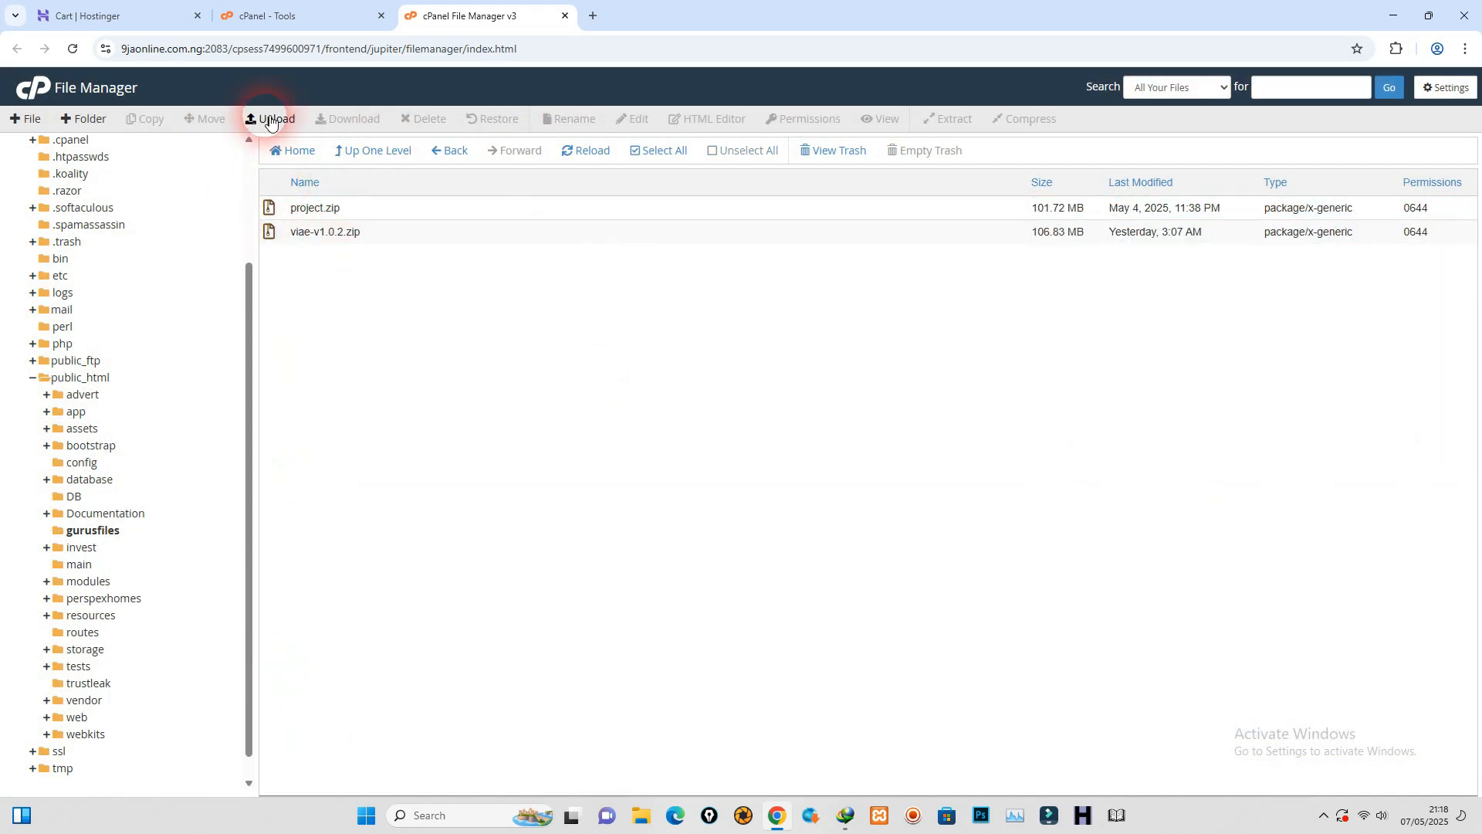
Step: View the upload page and local file picker for gurusfiles, and return to the folder without uploading anything
{"action": "left_click", "coordinate": [278, 119]}
{"action": "left_click", "coordinate": [739, 339]}
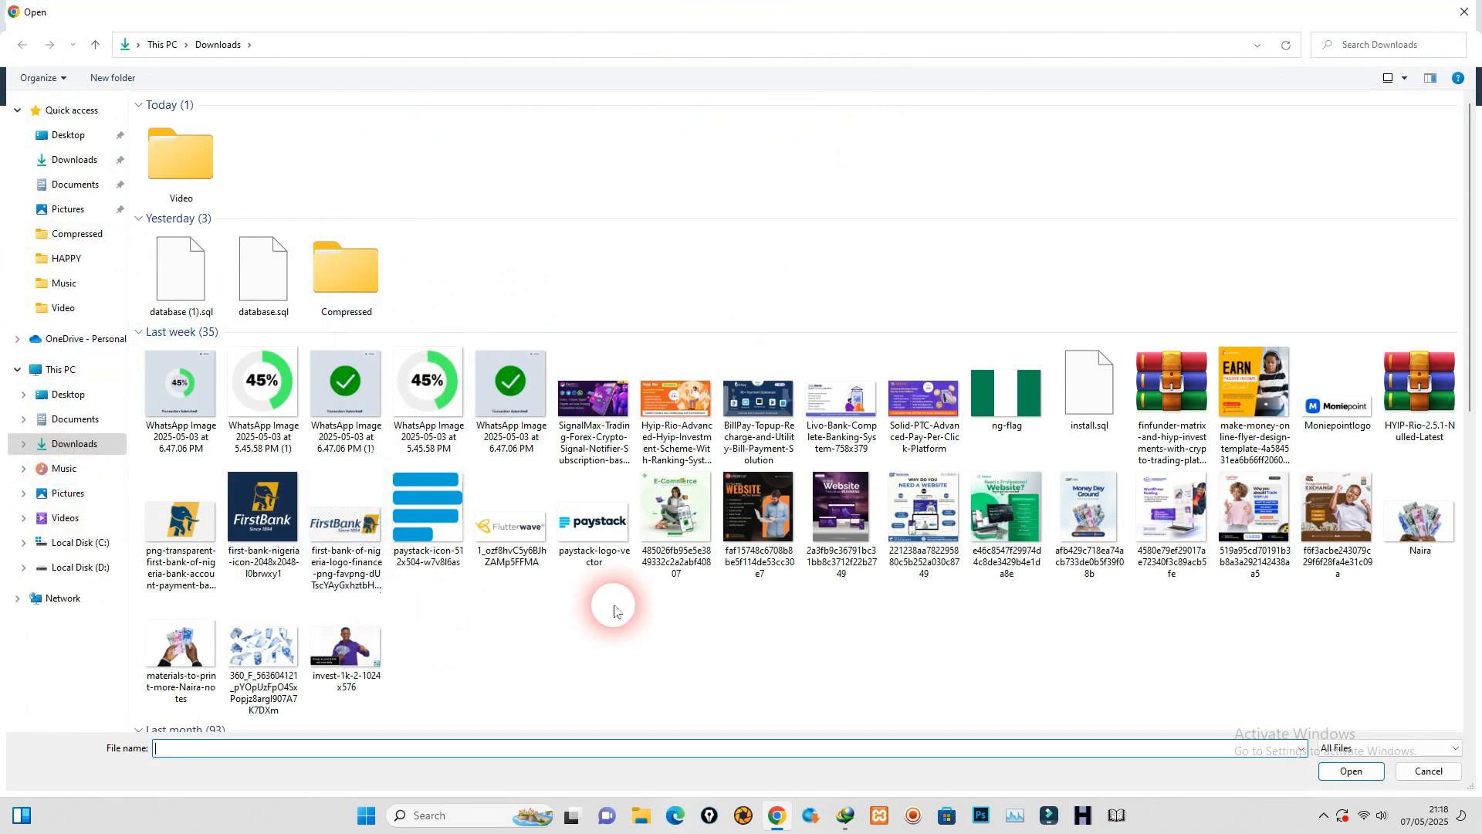
{"action": "left_click", "coordinate": [1465, 12]}
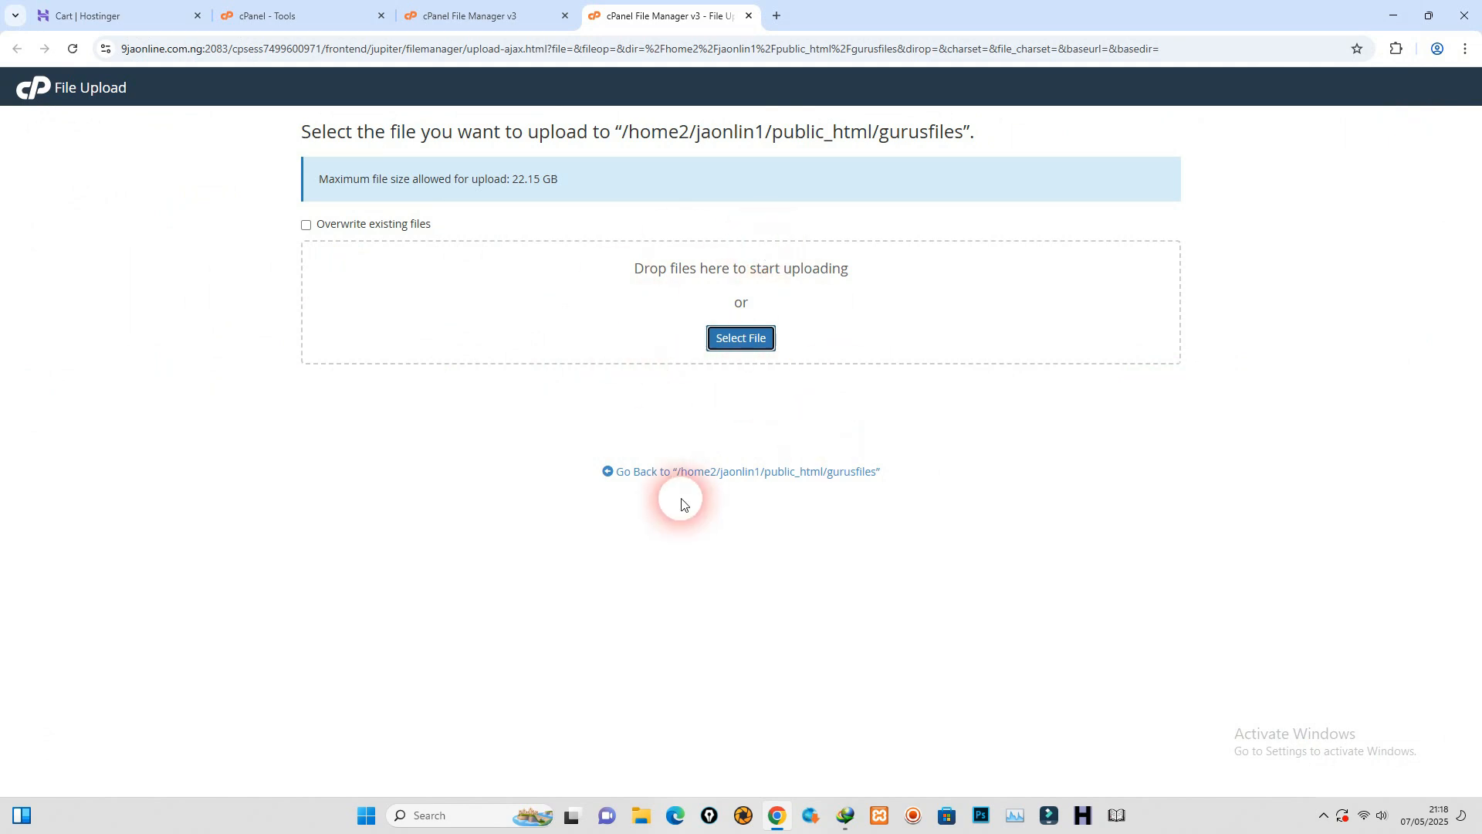
{"action": "left_click", "coordinate": [741, 472]}
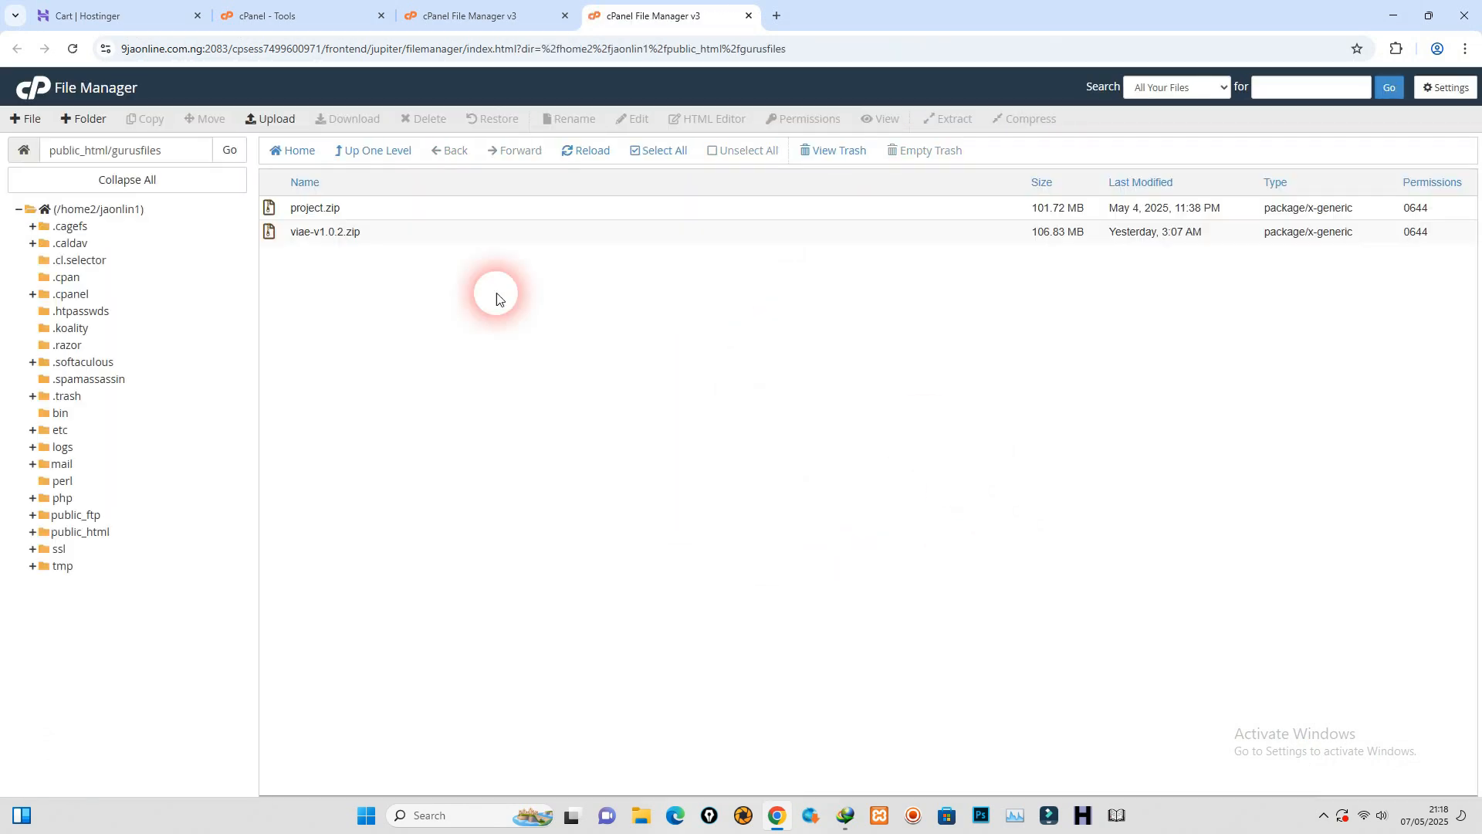
Step: Extract viae-v1.0.2.zip into /public_html/gurusfiles, reload the listing and check the contents of the extracted files folder
{"action": "left_click", "coordinate": [394, 232]}
{"action": "right_click", "coordinate": [395, 233]}
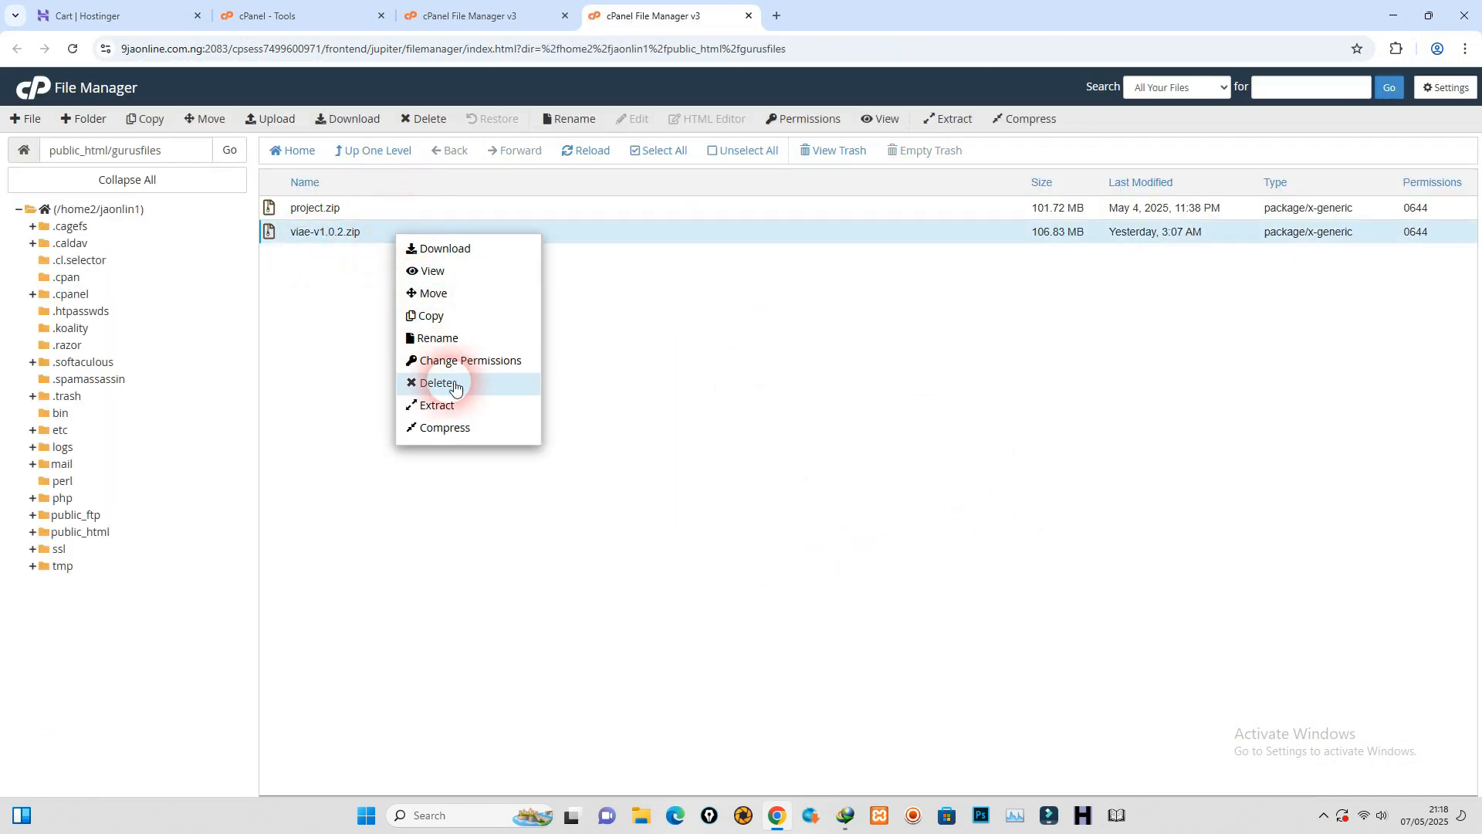
{"action": "left_click", "coordinate": [461, 411]}
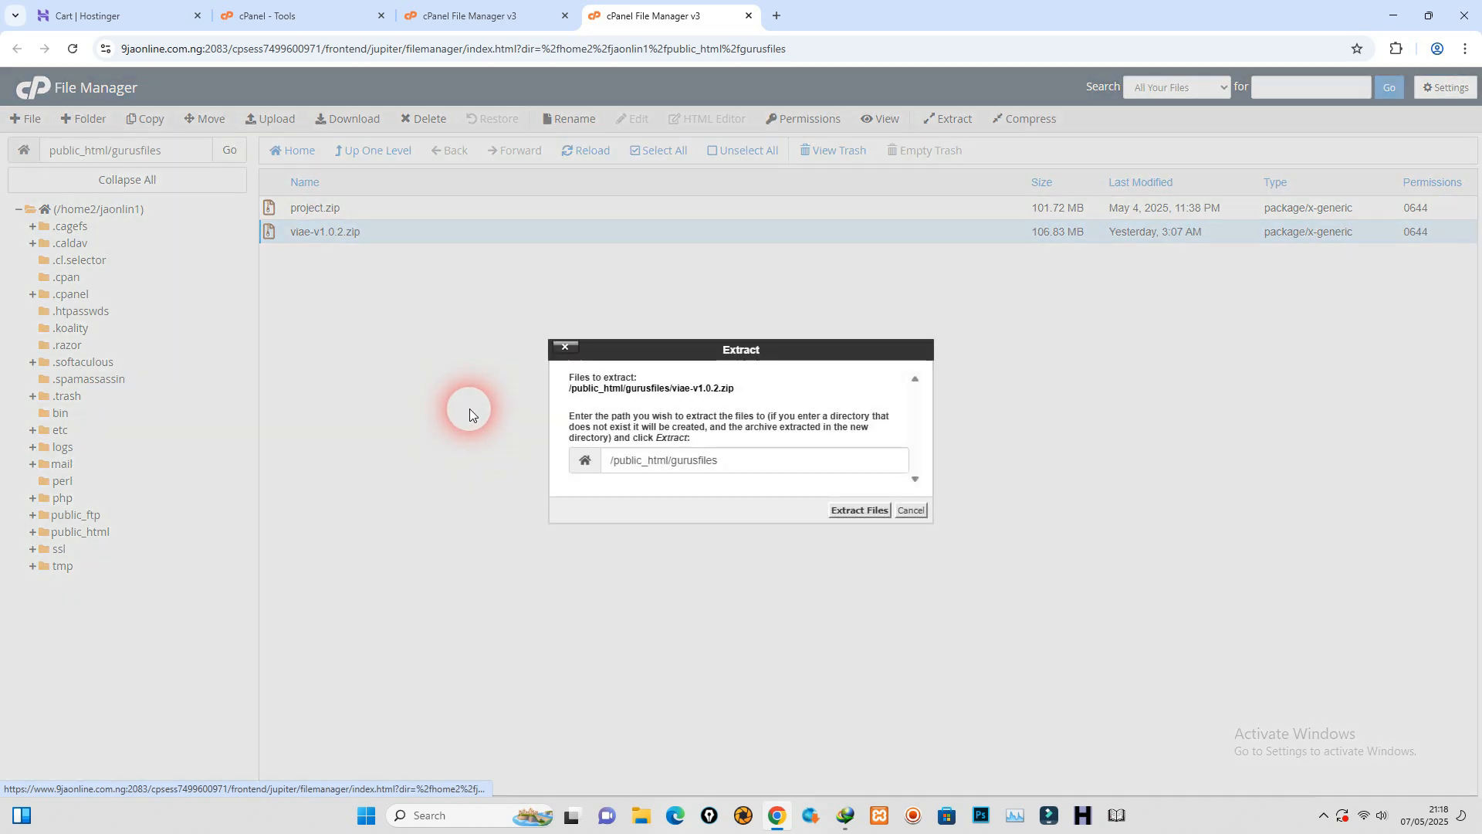
{"action": "left_click", "coordinate": [851, 513]}
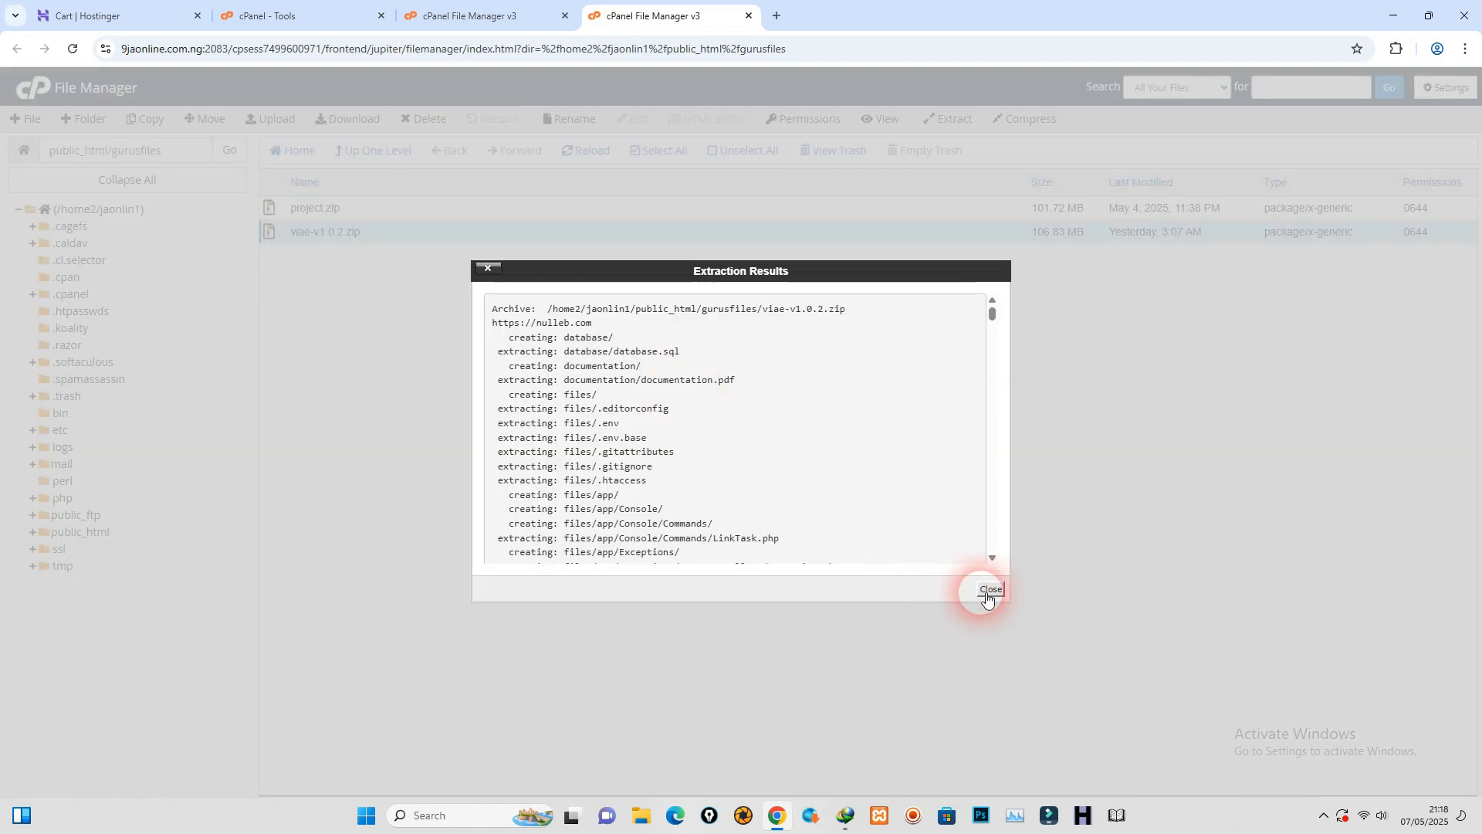
{"action": "left_click", "coordinate": [1000, 590]}
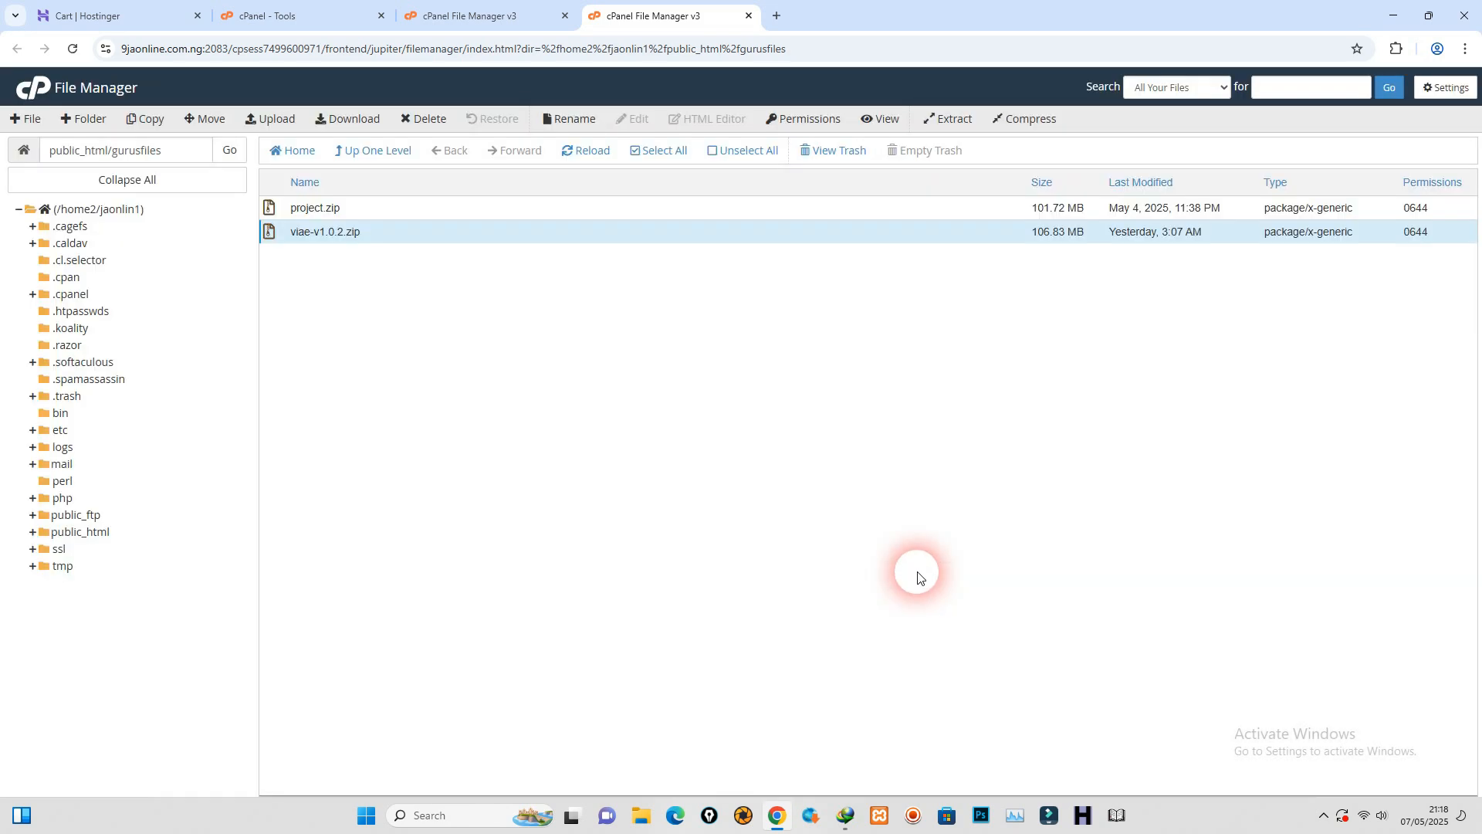
{"action": "left_click", "coordinate": [587, 151]}
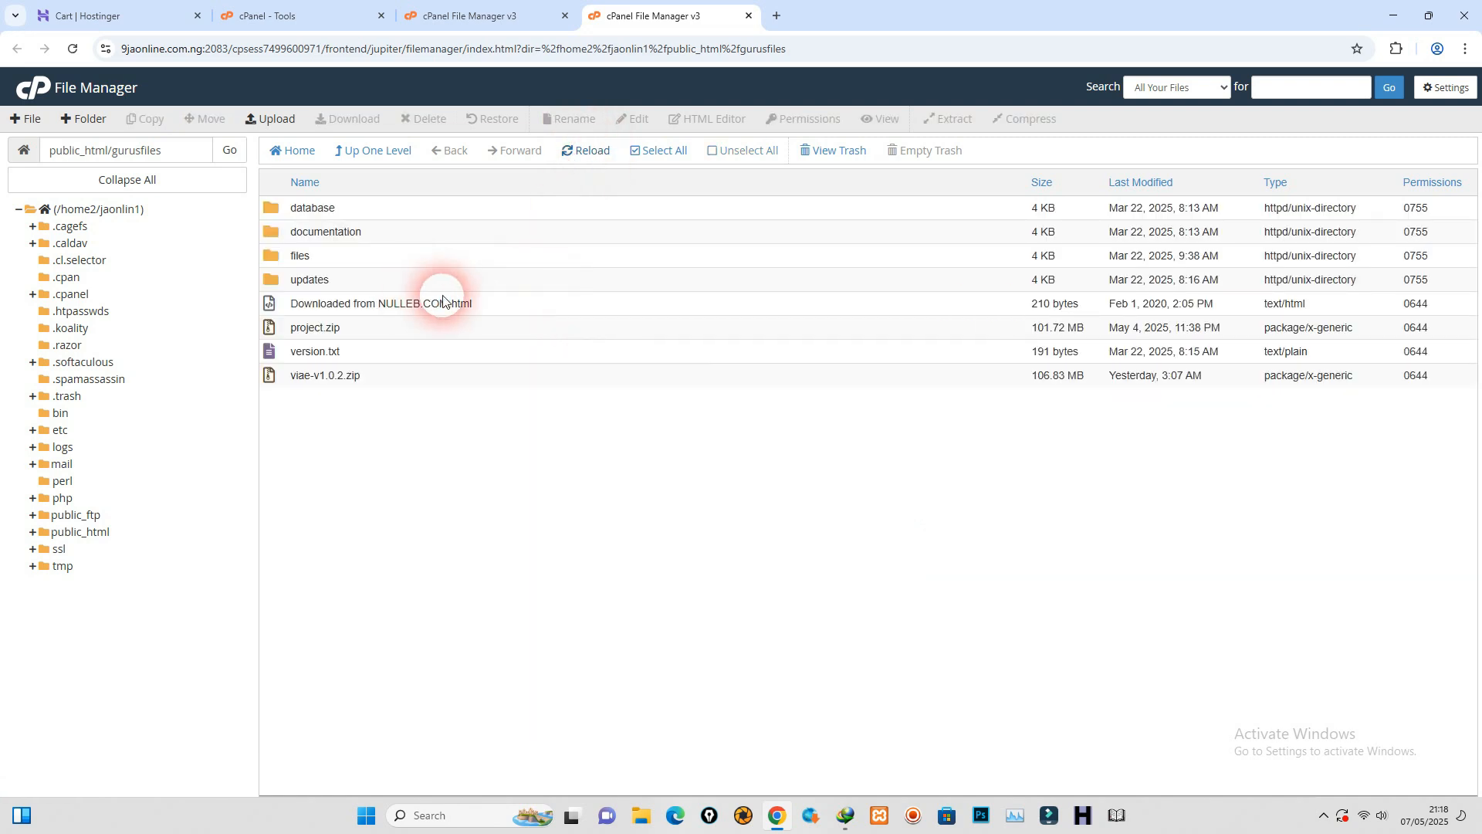
{"action": "double_click", "coordinate": [416, 261]}
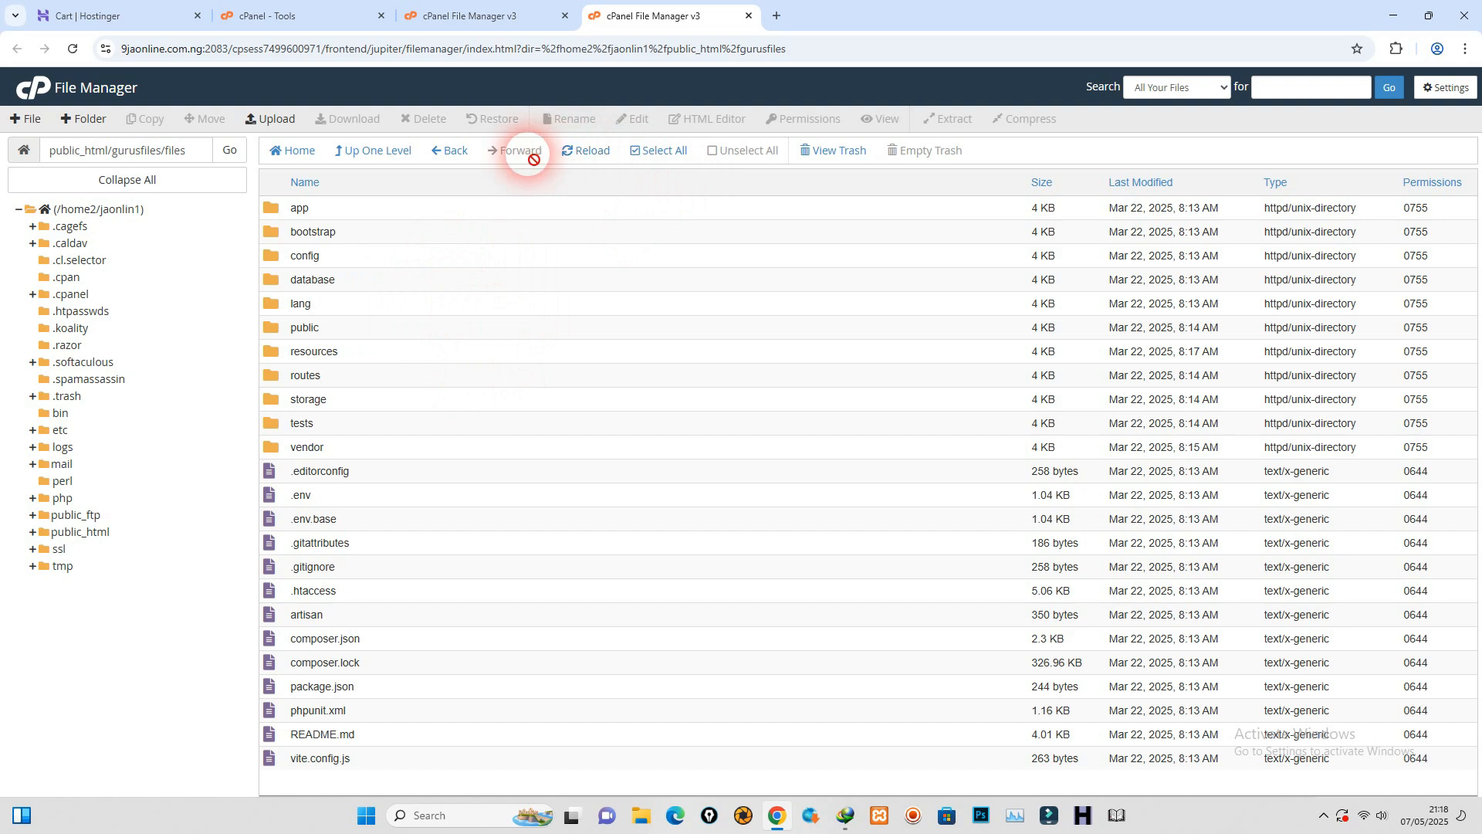
{"action": "left_click", "coordinate": [397, 149]}
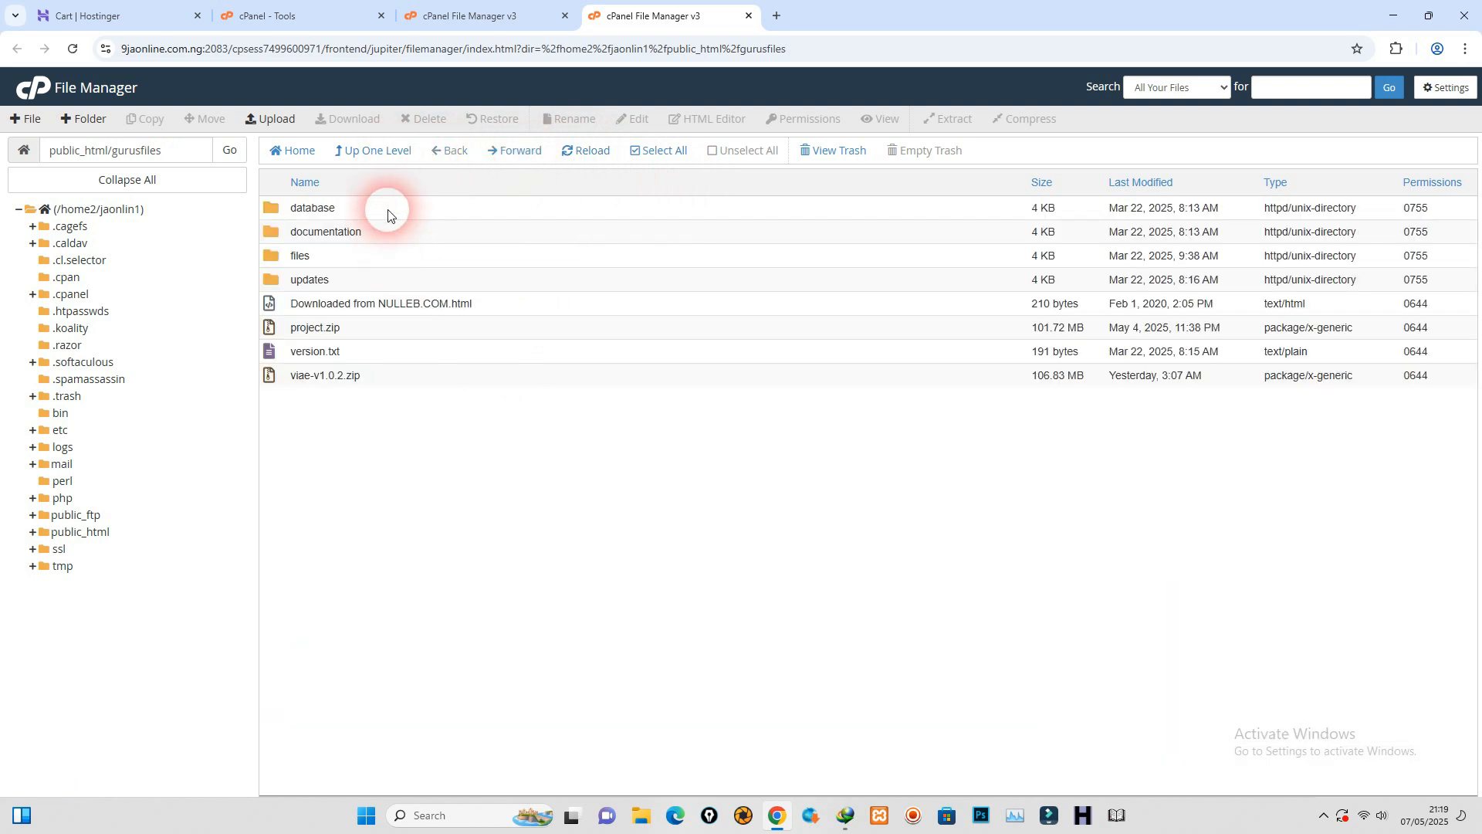
Step: Permanently delete the documentation and updates folders, Downloaded from NULLEB.COM.html and version.txt from gurusfiles
{"action": "left_click", "coordinate": [389, 238]}
{"action": "left_click", "coordinate": [380, 281], "text": "ctrl"}
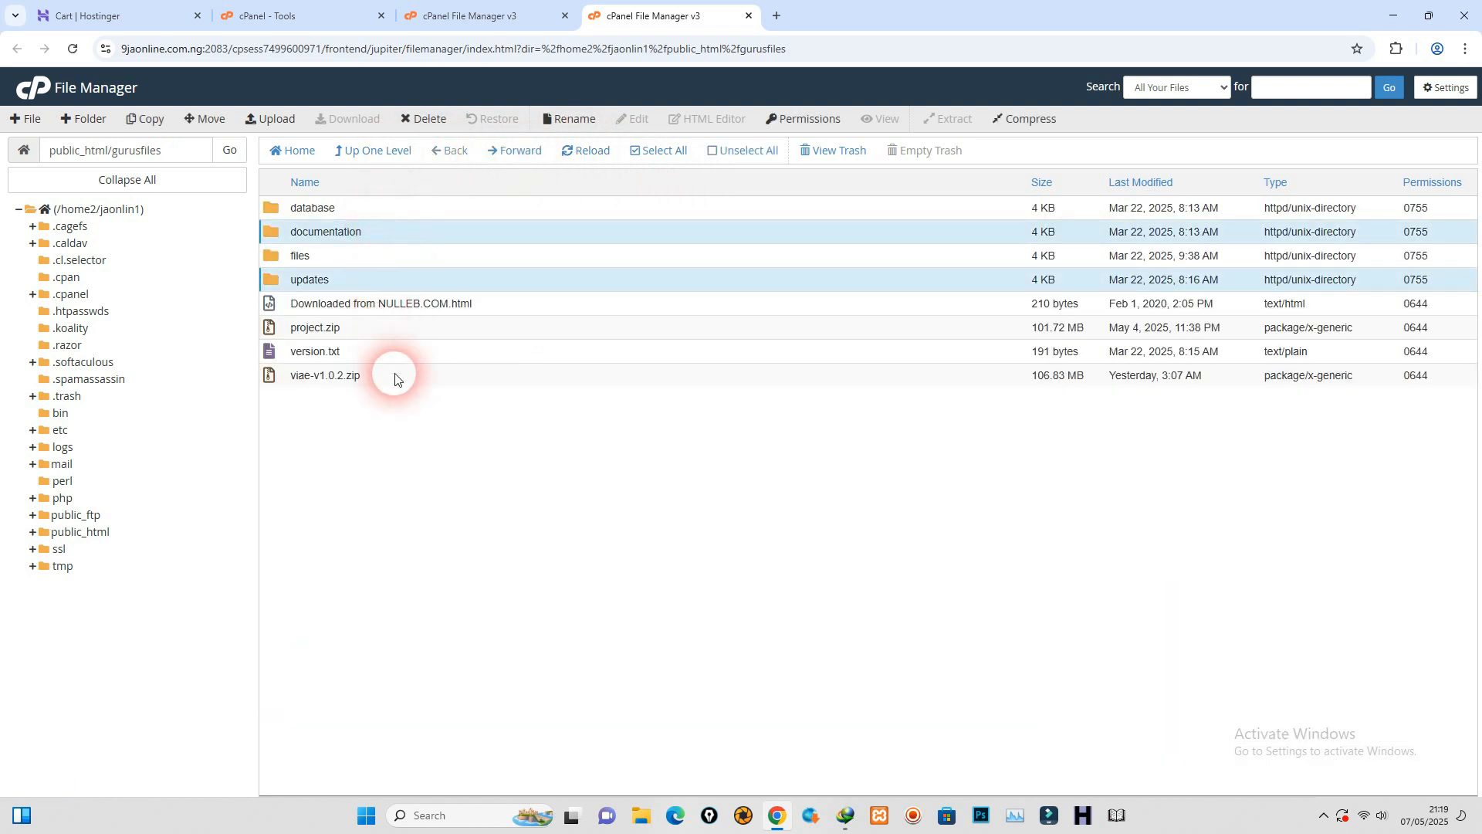
{"action": "left_click", "coordinate": [378, 346], "text": "ctrl"}
{"action": "left_click", "coordinate": [409, 303], "text": "ctrl"}
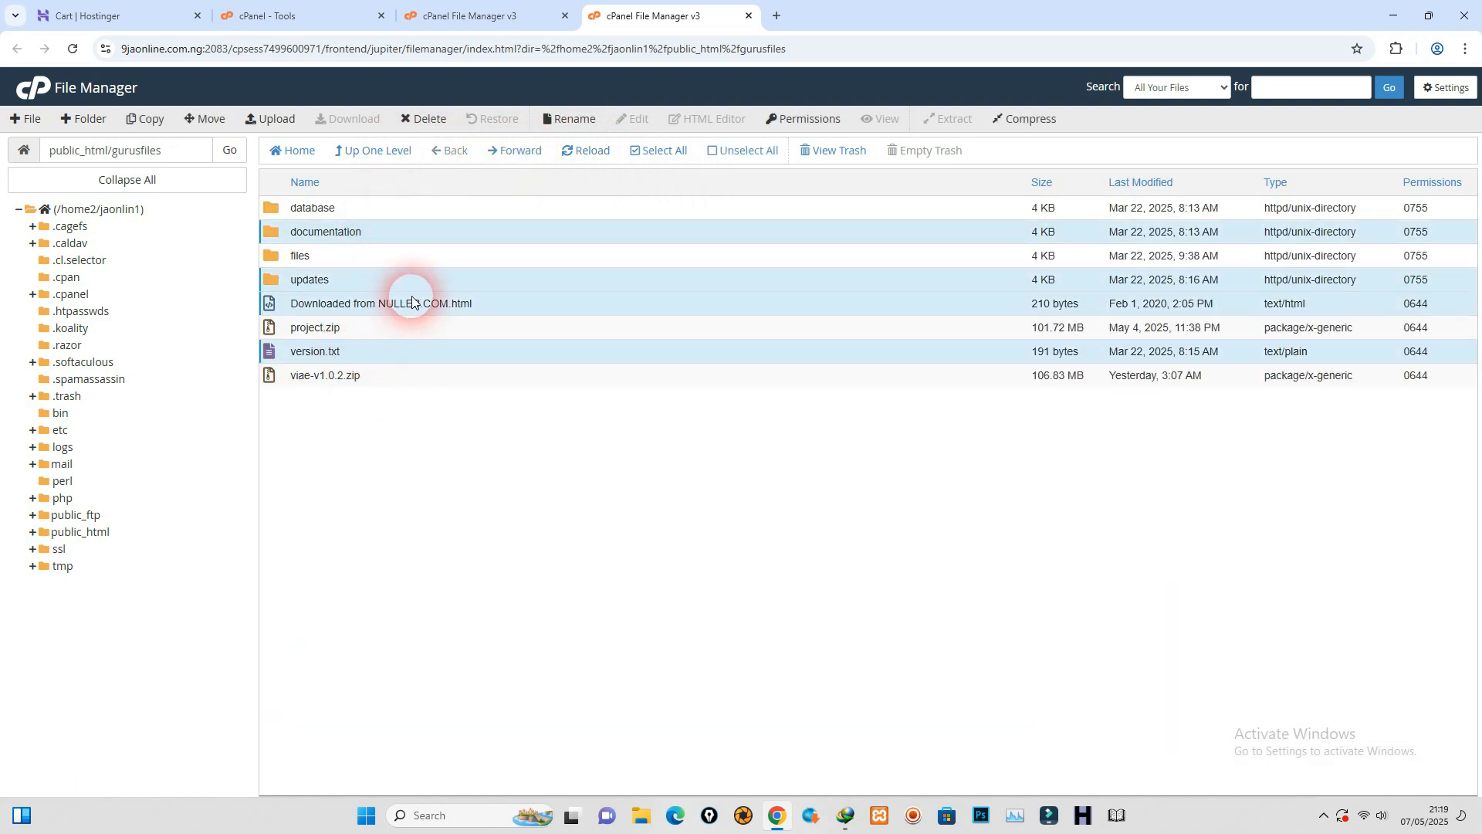
{"action": "right_click", "coordinate": [516, 304]}
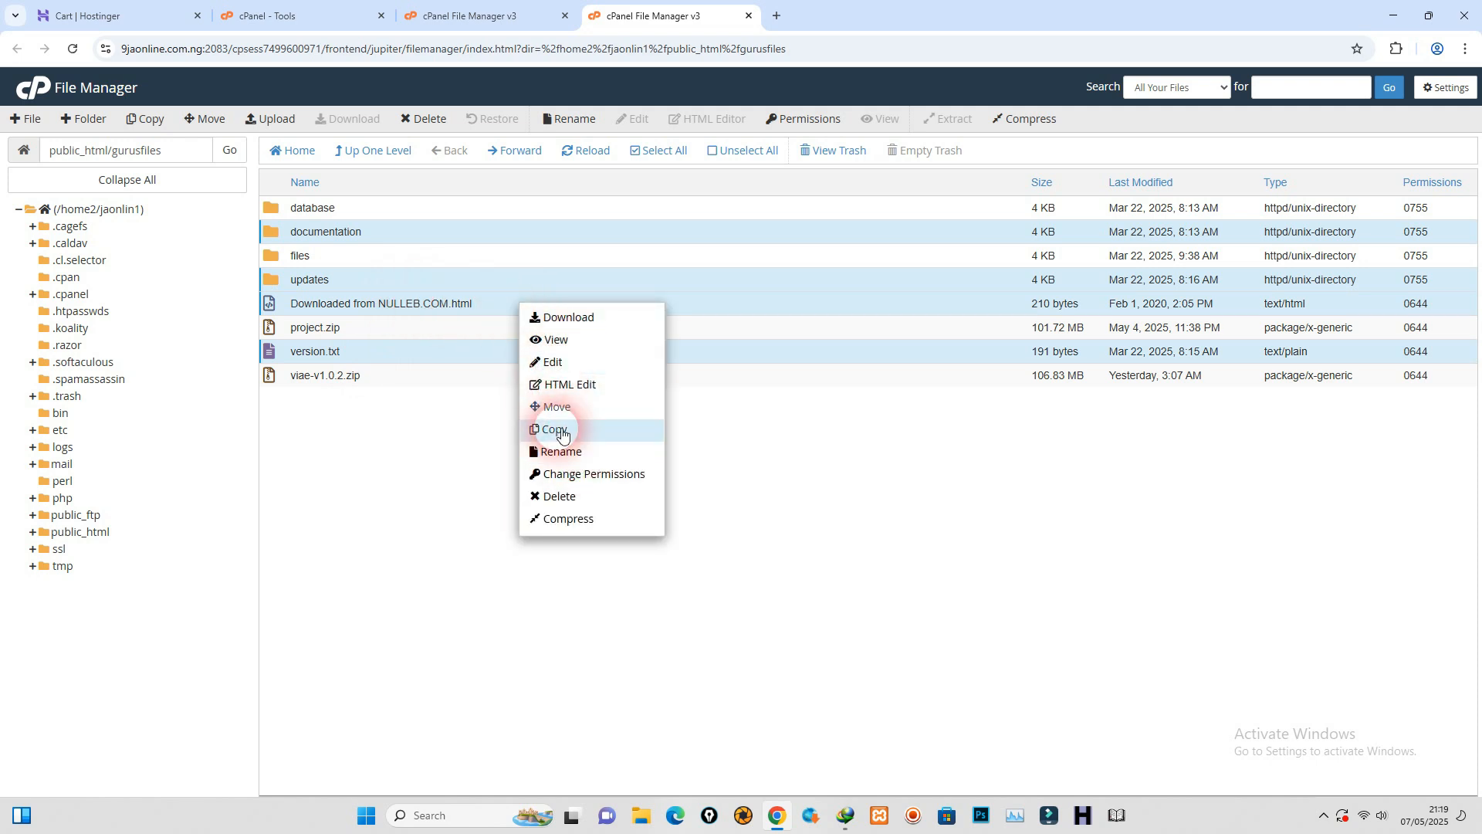
{"action": "left_click", "coordinate": [550, 497]}
{"action": "left_click", "coordinate": [662, 456]}
{"action": "left_click", "coordinate": [866, 498]}
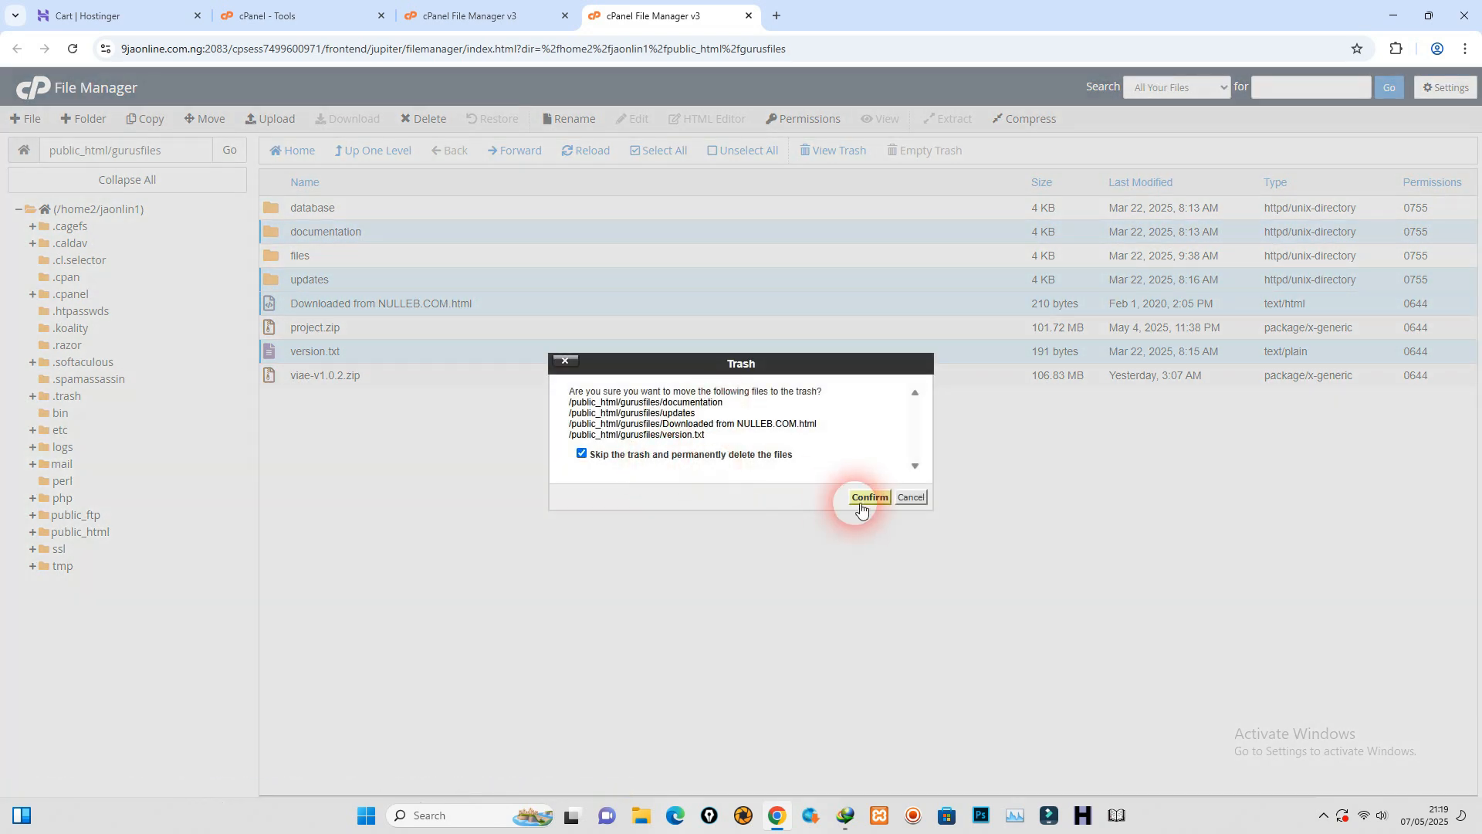
Step: Download database.sql from the database folder and return to gurusfiles
{"action": "double_click", "coordinate": [354, 207]}
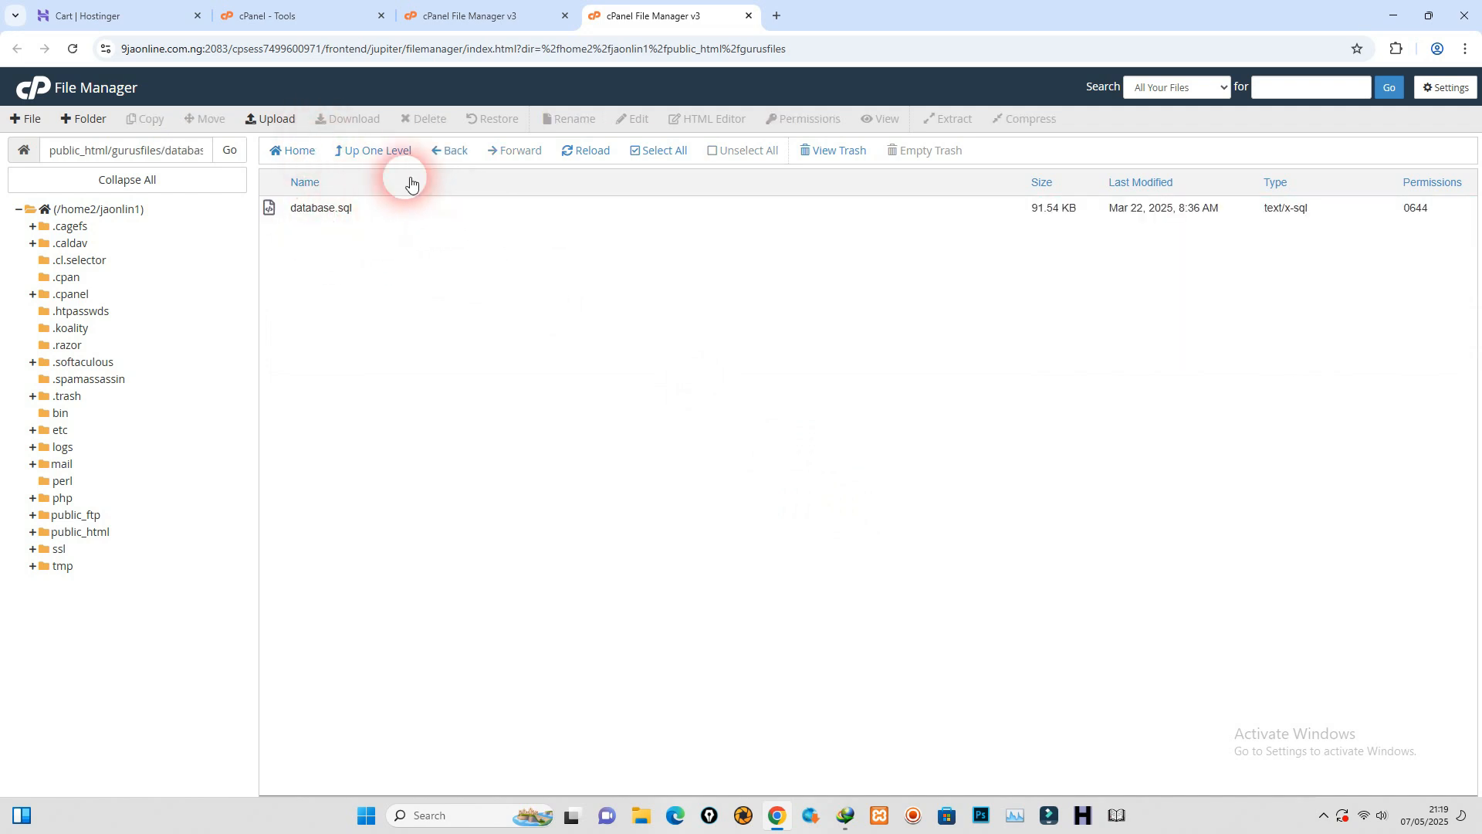
{"action": "left_click", "coordinate": [384, 210]}
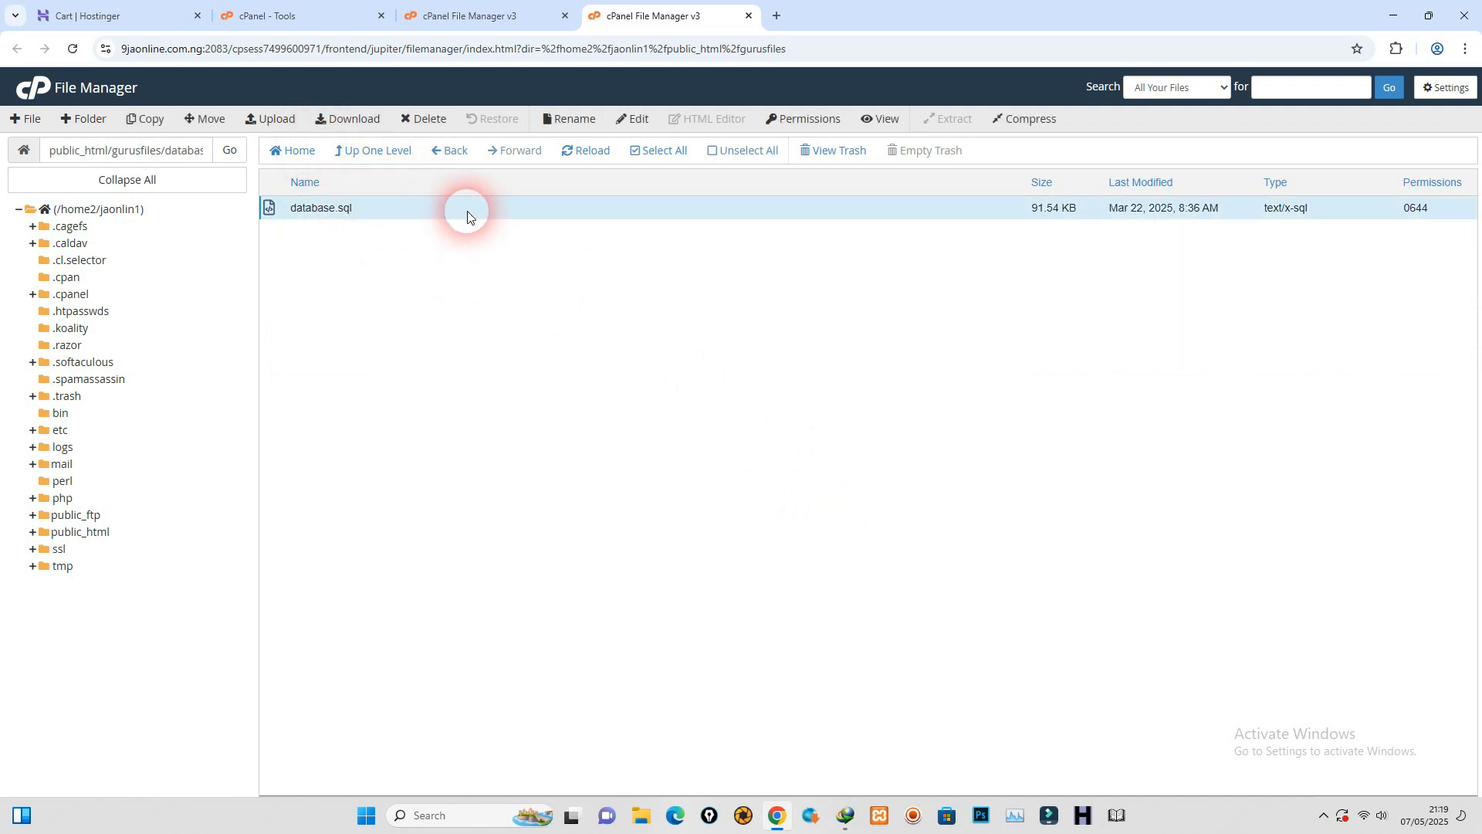
{"action": "left_click", "coordinate": [370, 134]}
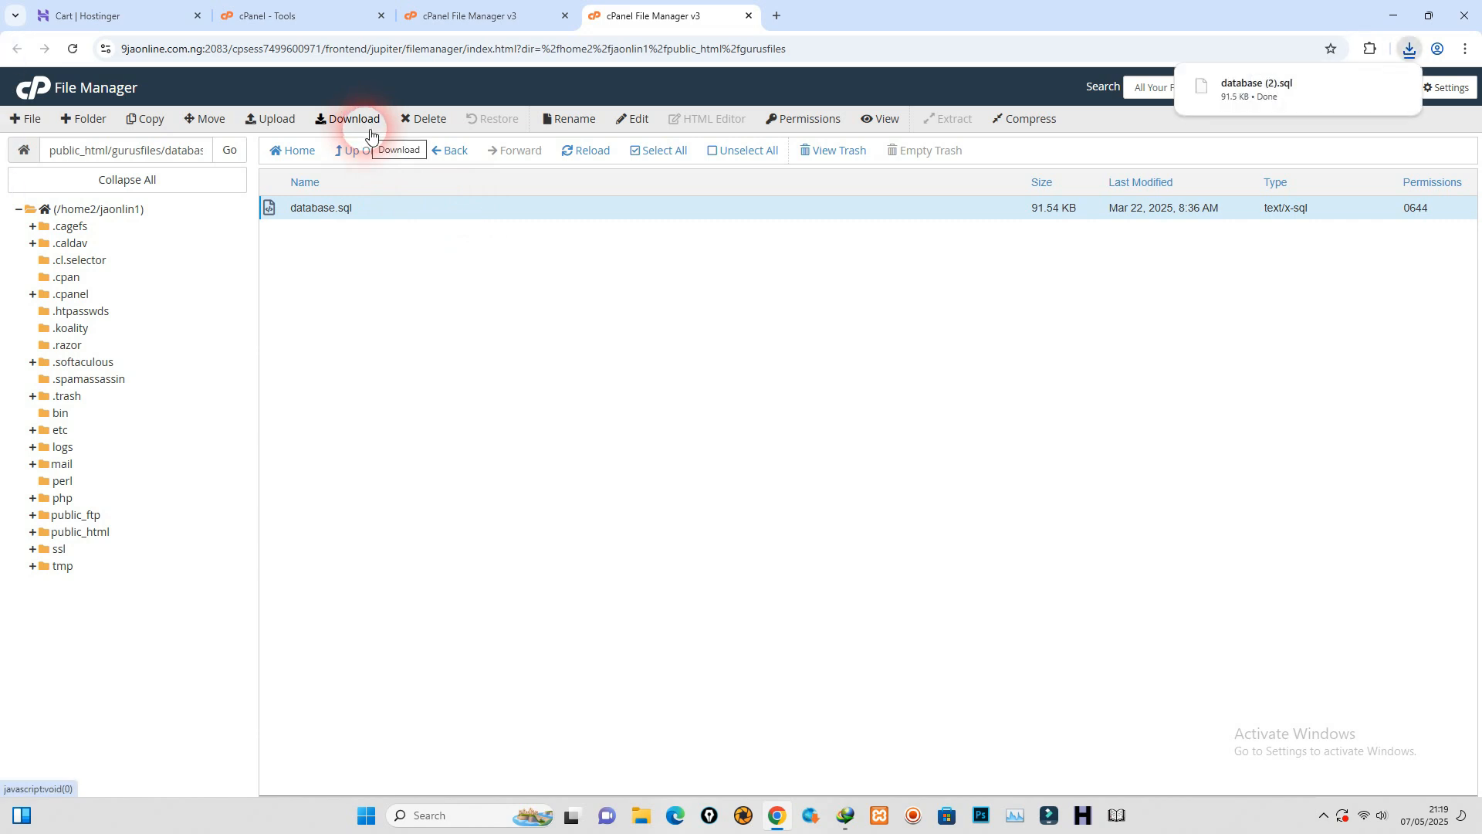
{"action": "left_click", "coordinate": [385, 157]}
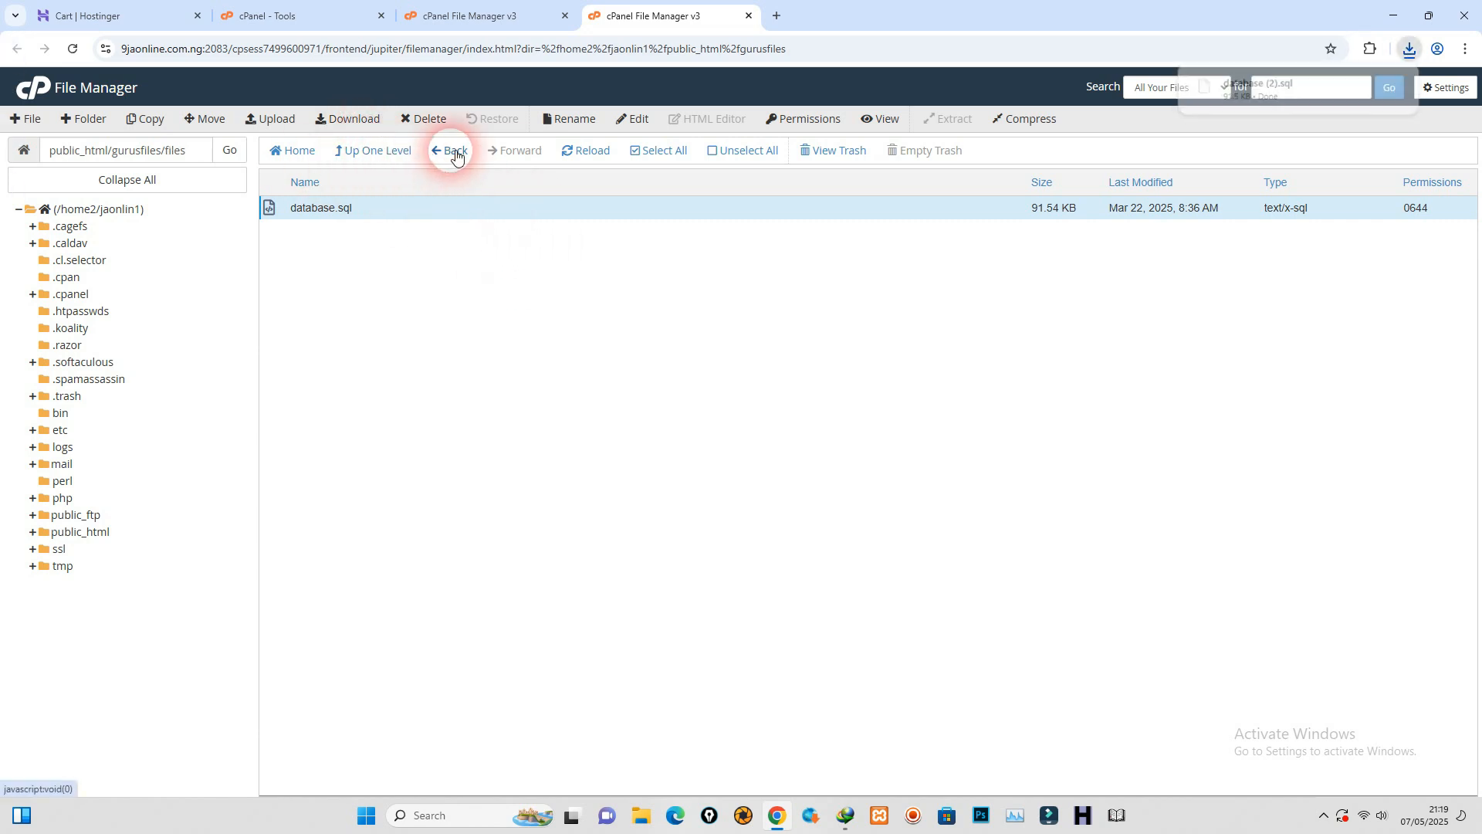
{"action": "left_click", "coordinate": [459, 149]}
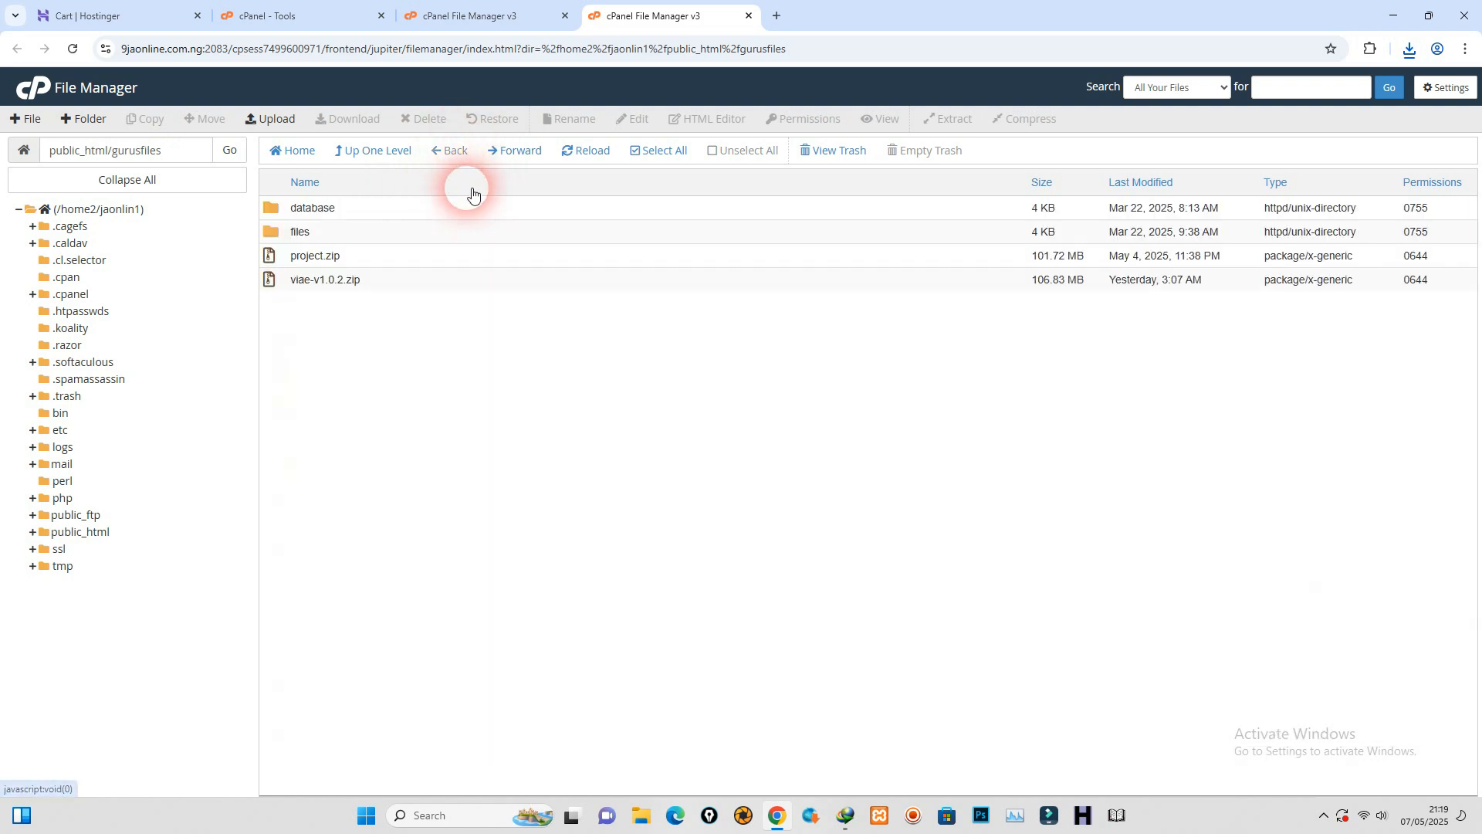
Step: Check the browser's recent downloads for the SQL file and permanently delete the database folder from gurusfiles
{"action": "right_click", "coordinate": [367, 205]}
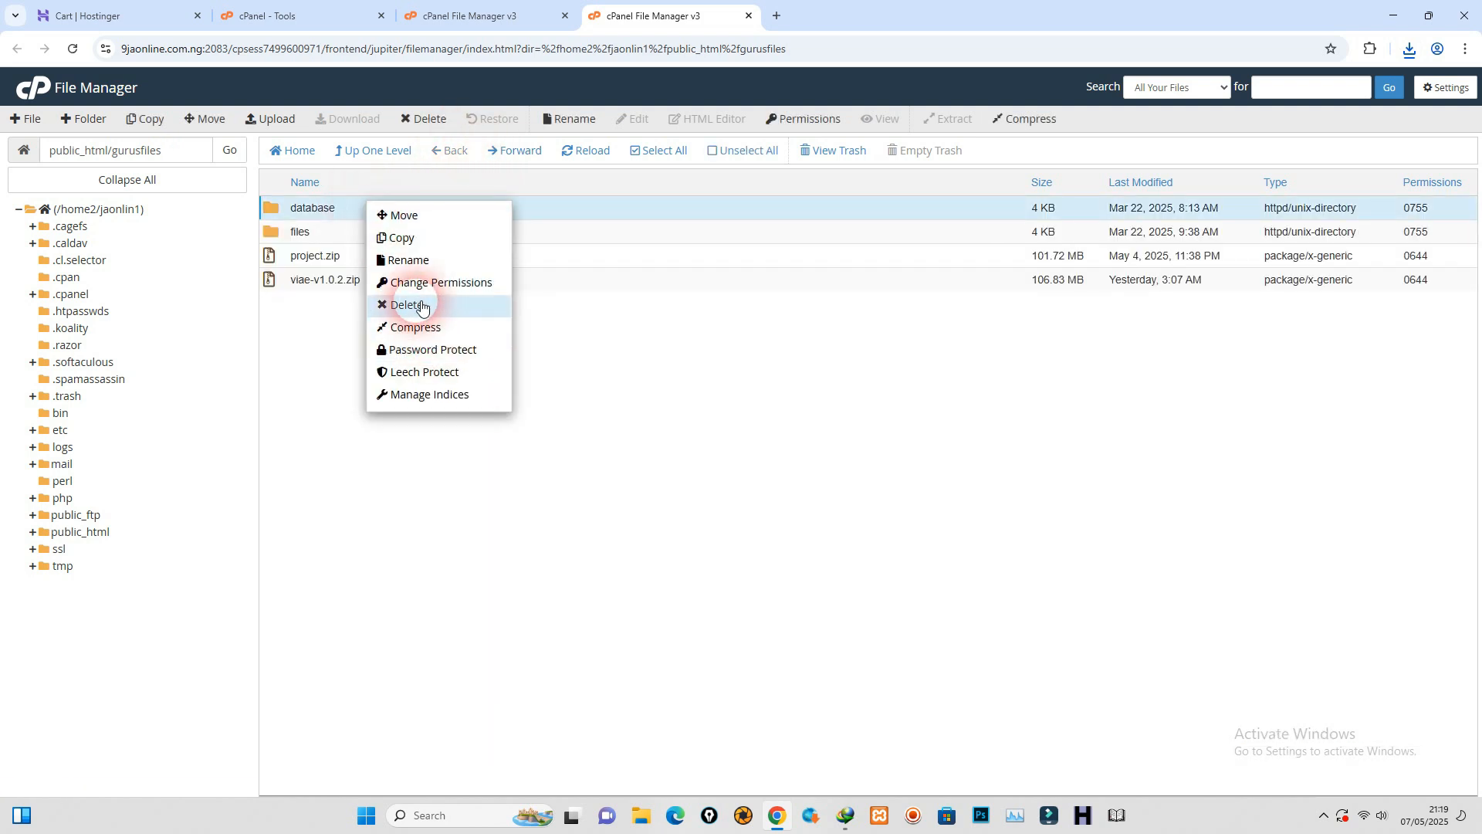
{"action": "left_click", "coordinate": [1410, 49]}
{"action": "left_click", "coordinate": [1103, 340]}
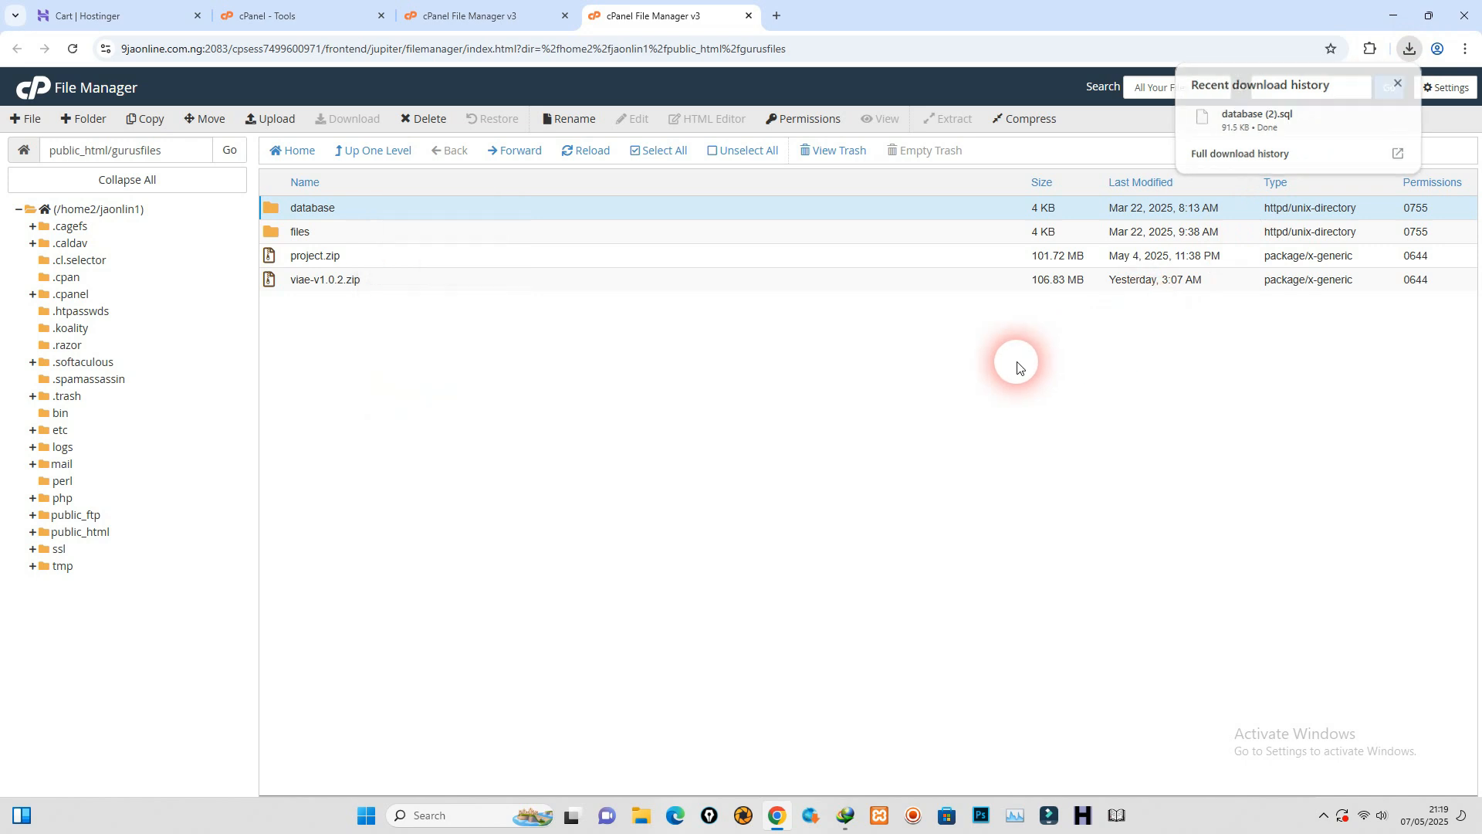
{"action": "right_click", "coordinate": [405, 202]}
{"action": "left_click", "coordinate": [451, 303]}
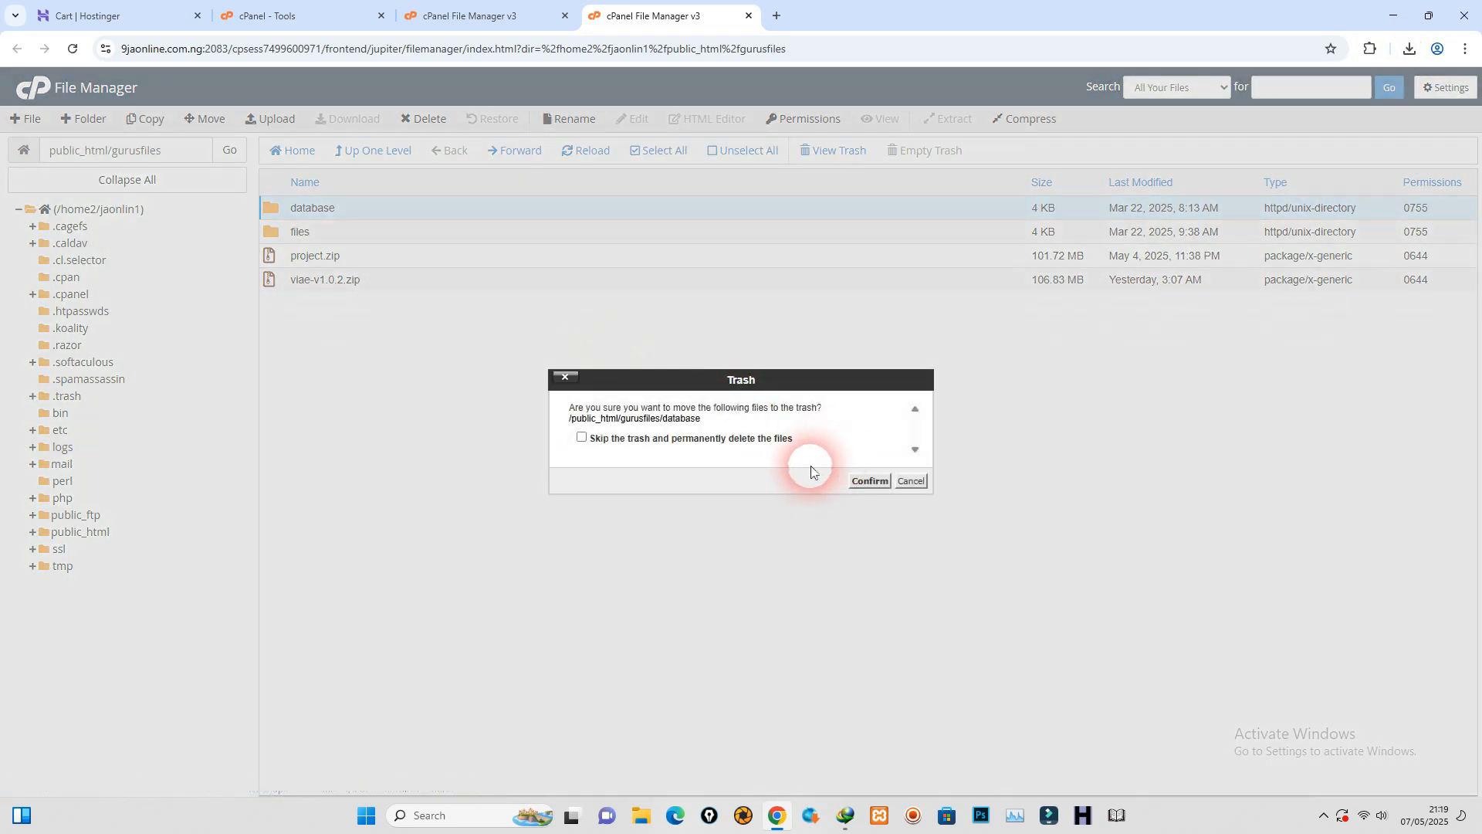
{"action": "left_click", "coordinate": [747, 439]}
{"action": "left_click", "coordinate": [871, 480]}
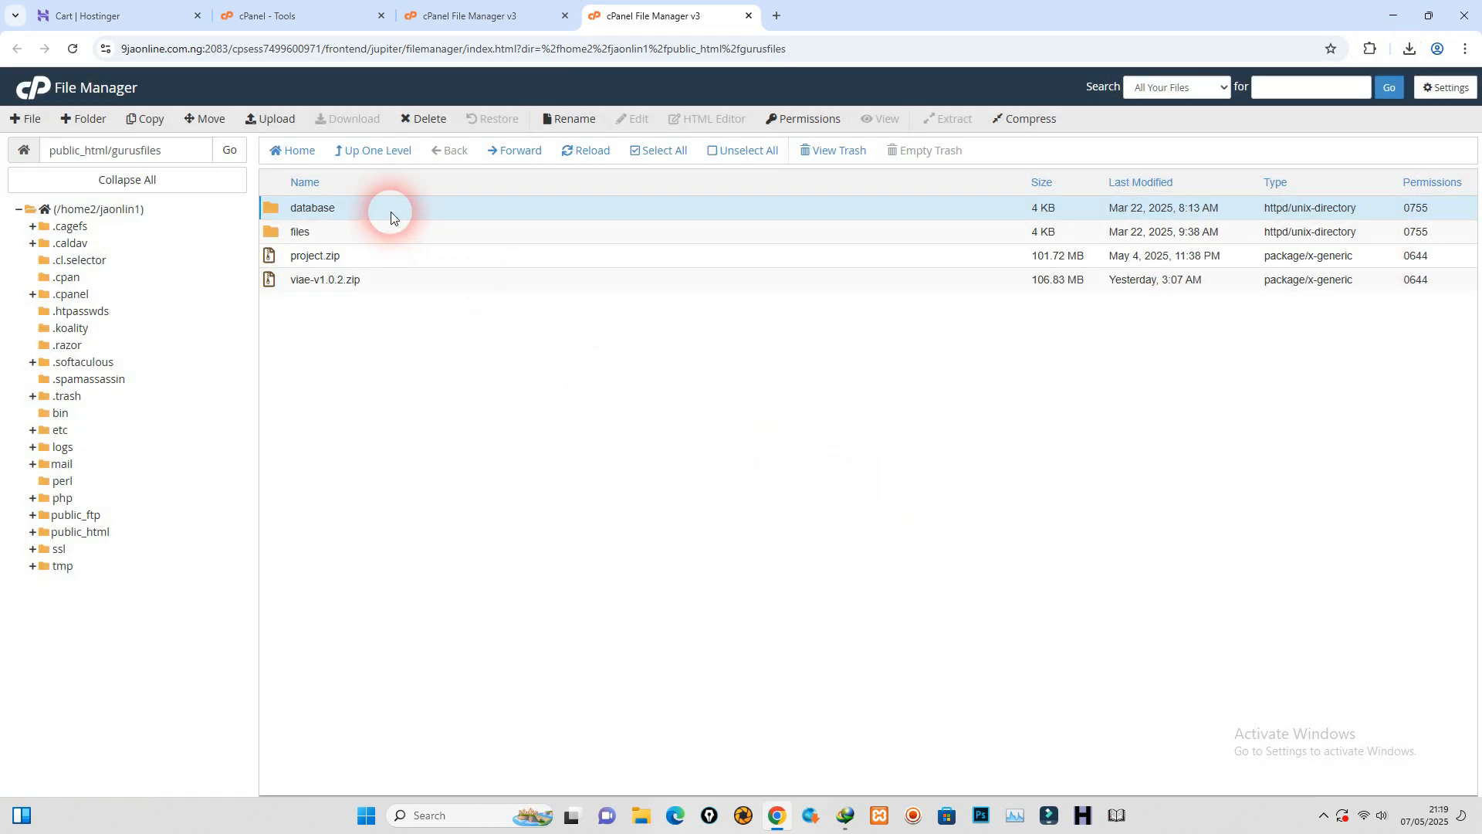
Step: Move all contents of the files folder up to /public_html/gurusfiles/ and go back through the folder history
{"action": "left_click", "coordinate": [383, 206]}
{"action": "double_click", "coordinate": [383, 206]}
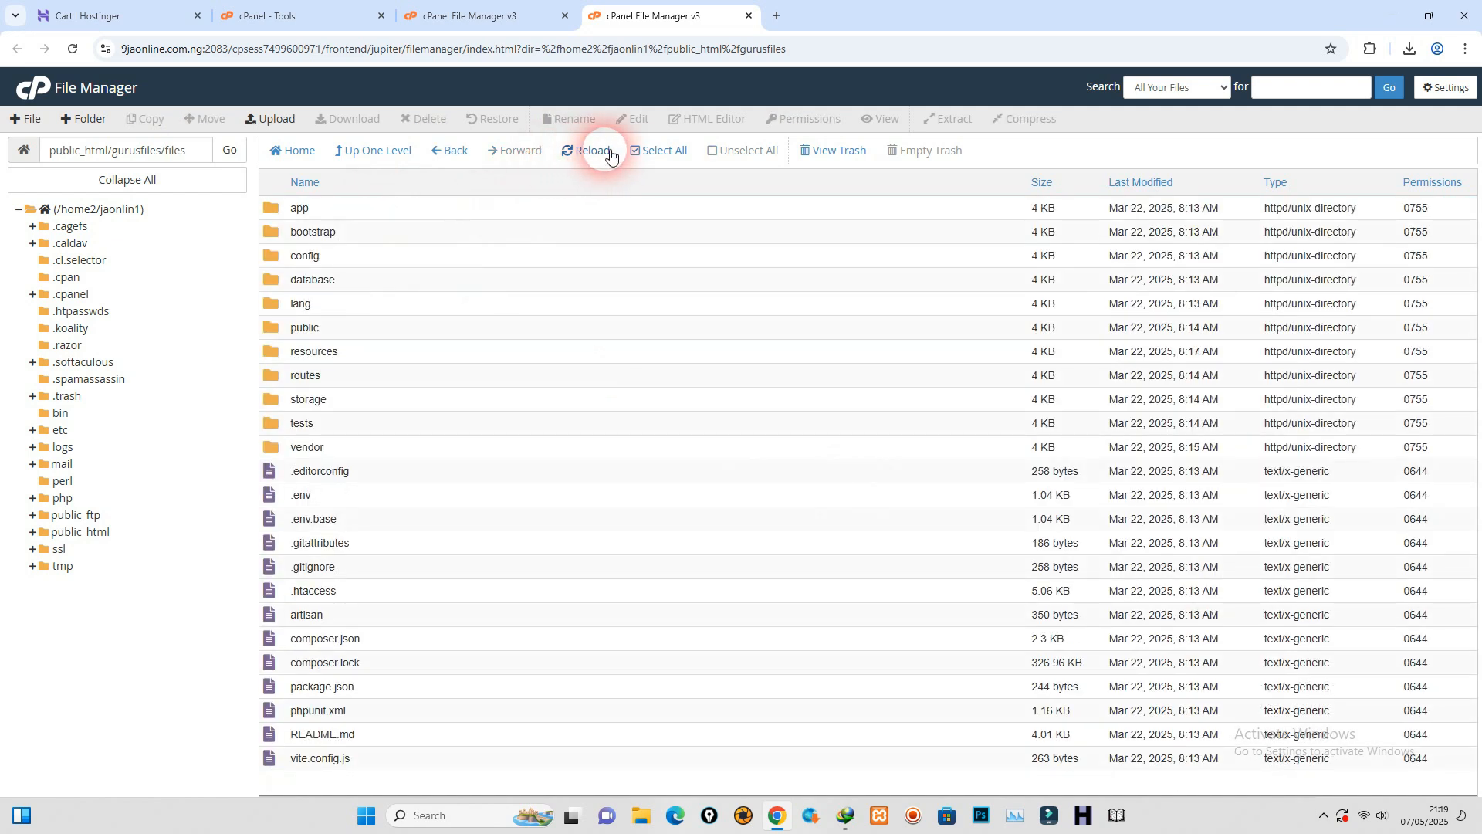
{"action": "left_click", "coordinate": [634, 150]}
{"action": "left_click", "coordinate": [176, 116]}
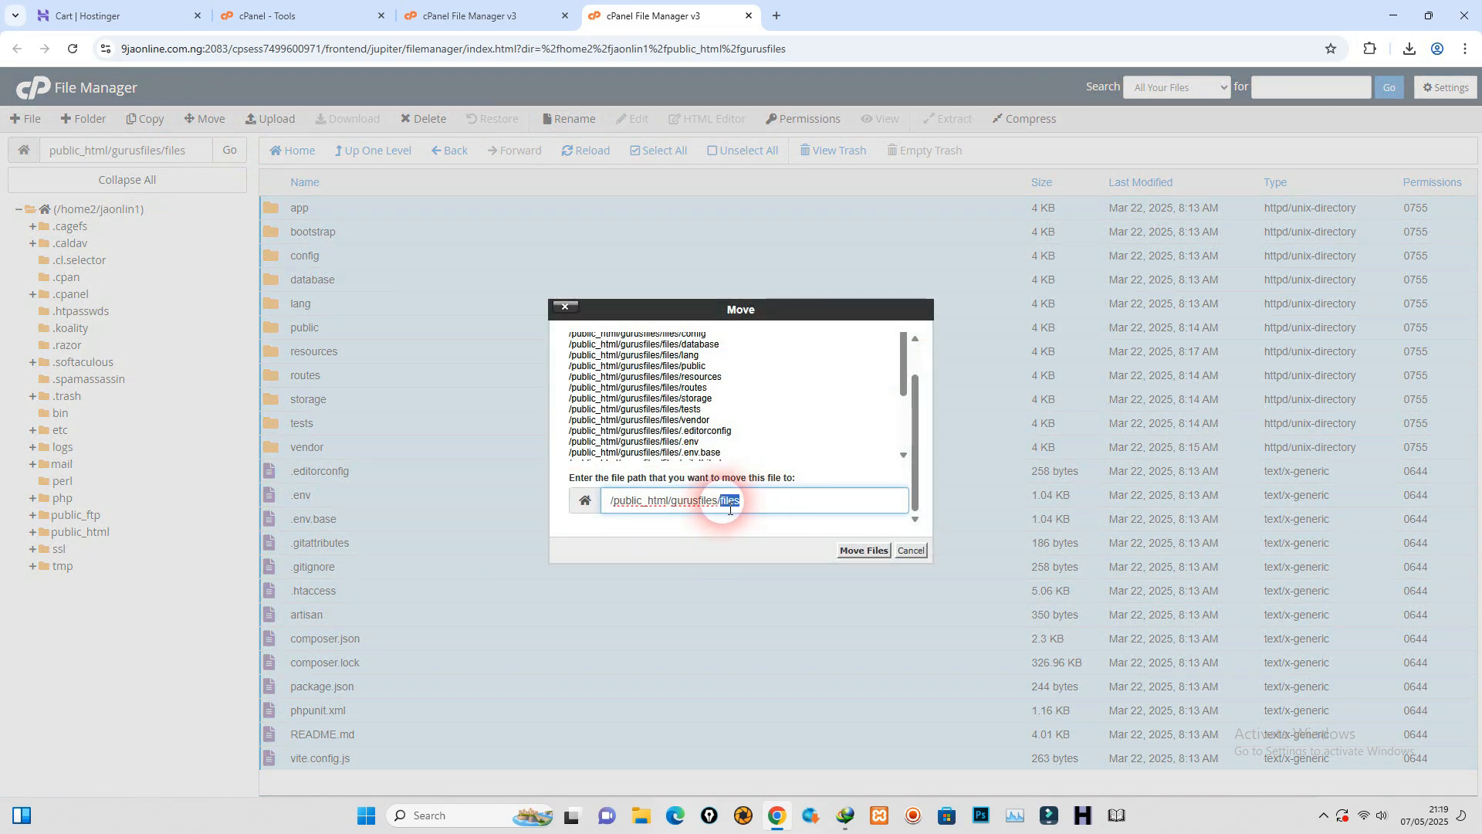
{"action": "key", "text": "BackSpace"}
{"action": "left_click", "coordinate": [846, 550]}
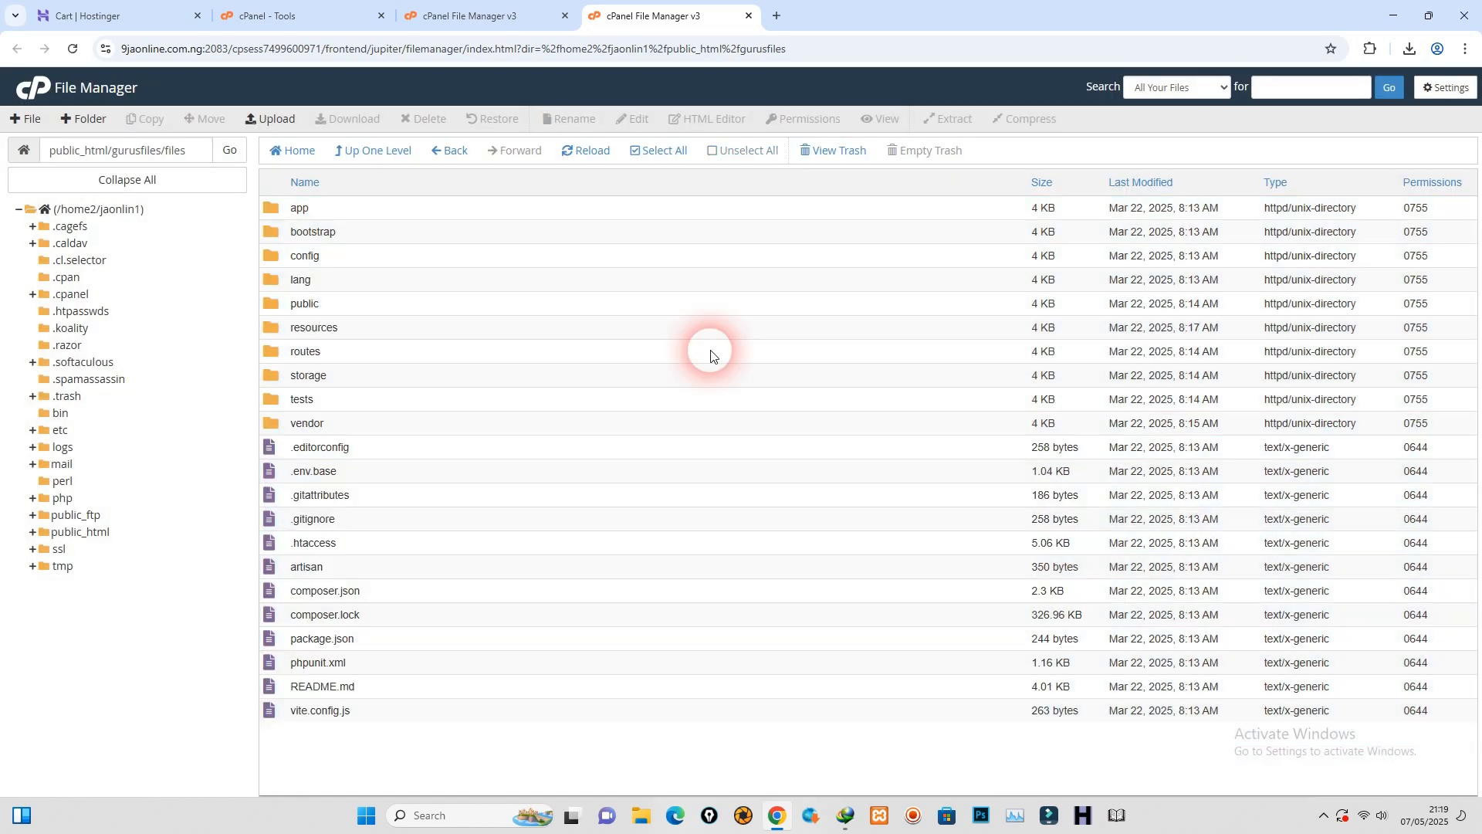
{"action": "left_click", "coordinate": [446, 152]}
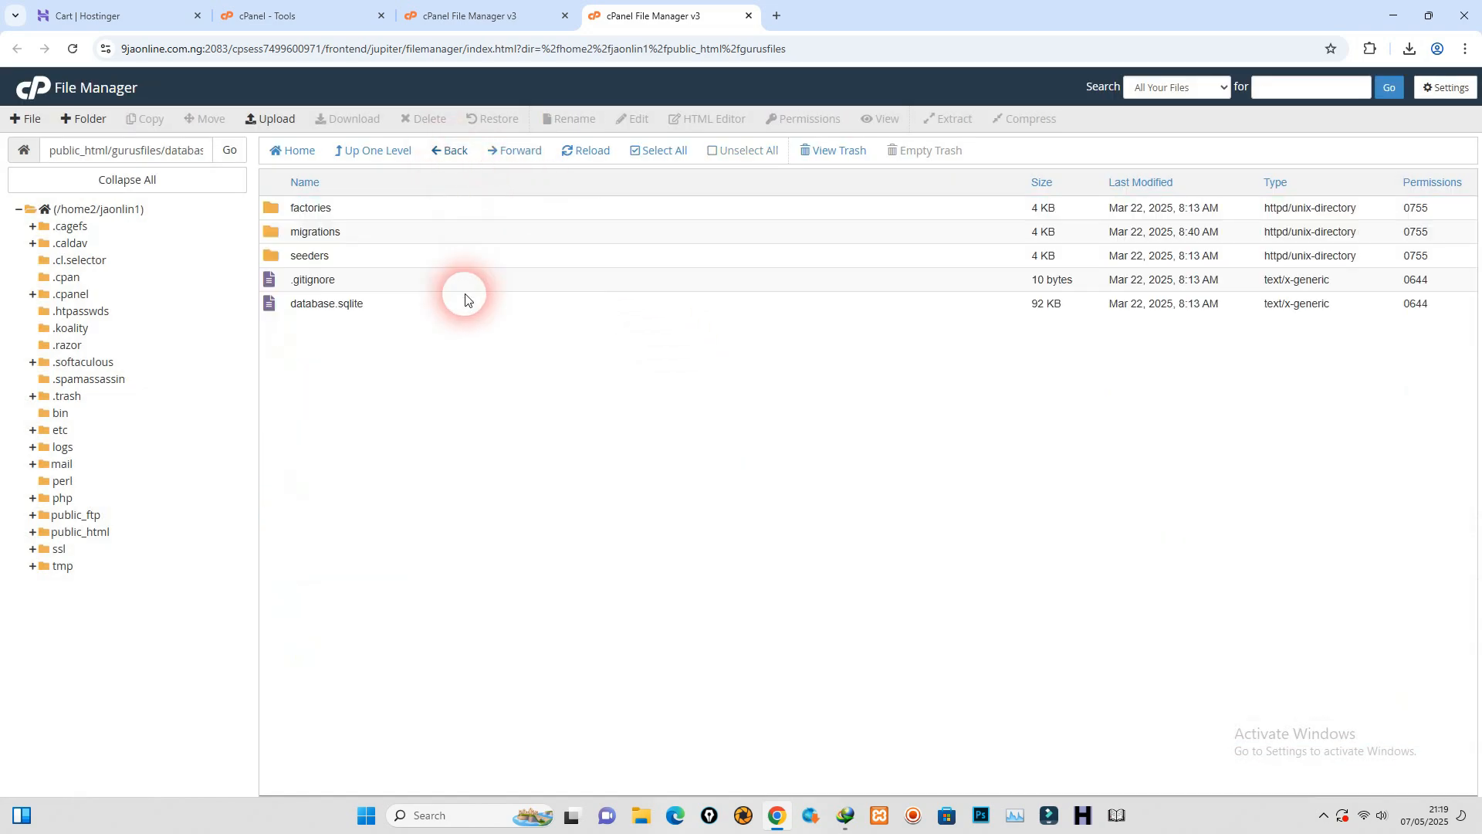
{"action": "left_click", "coordinate": [461, 154]}
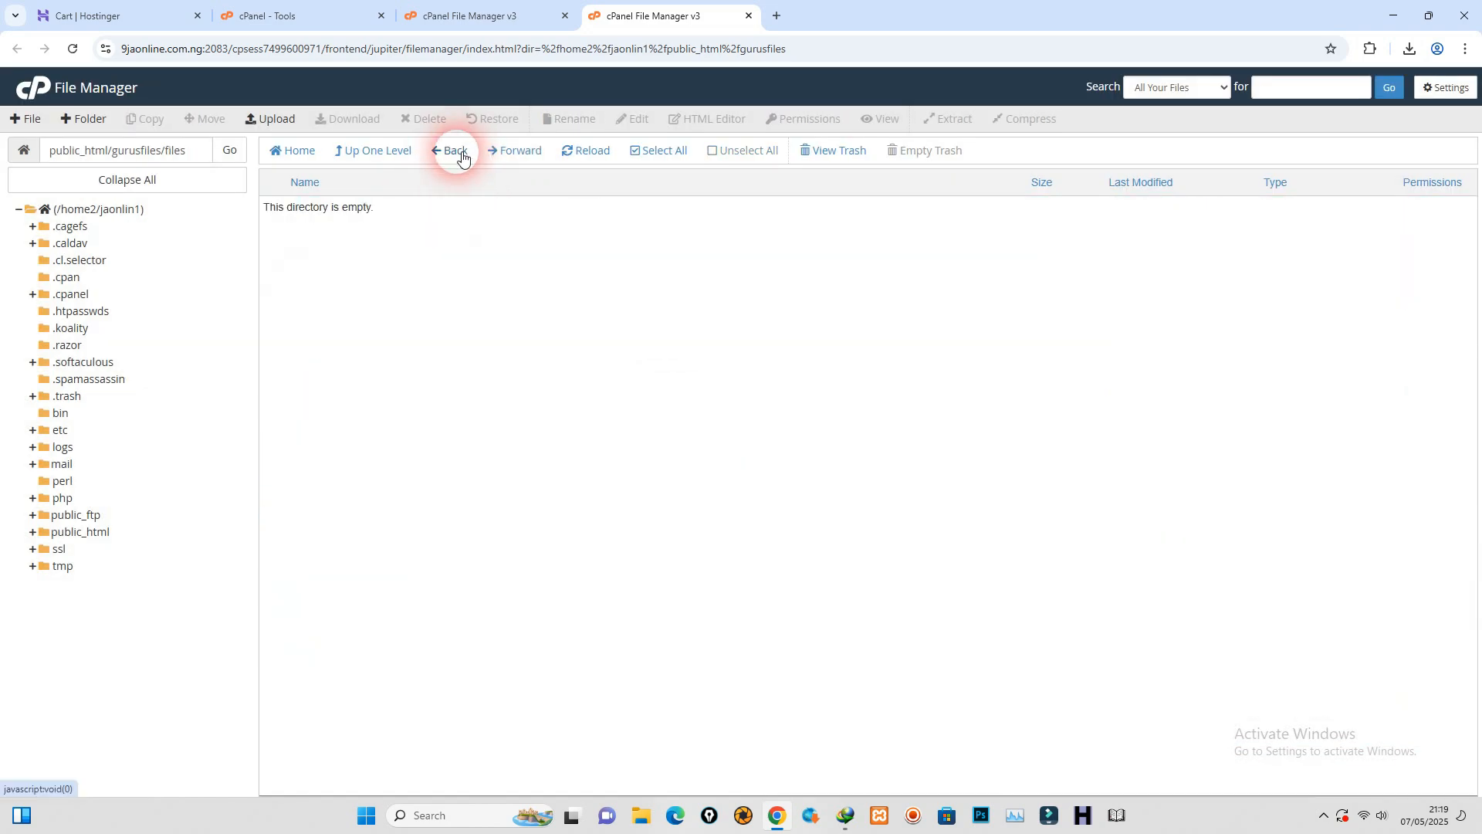
Step: Start the Viae installer at gurusfiles.com.ng in a new browser tab and keep MySQL as the database type
{"action": "scroll", "coordinate": [347, 432], "scroll_direction": "down", "scroll_amount": 2}
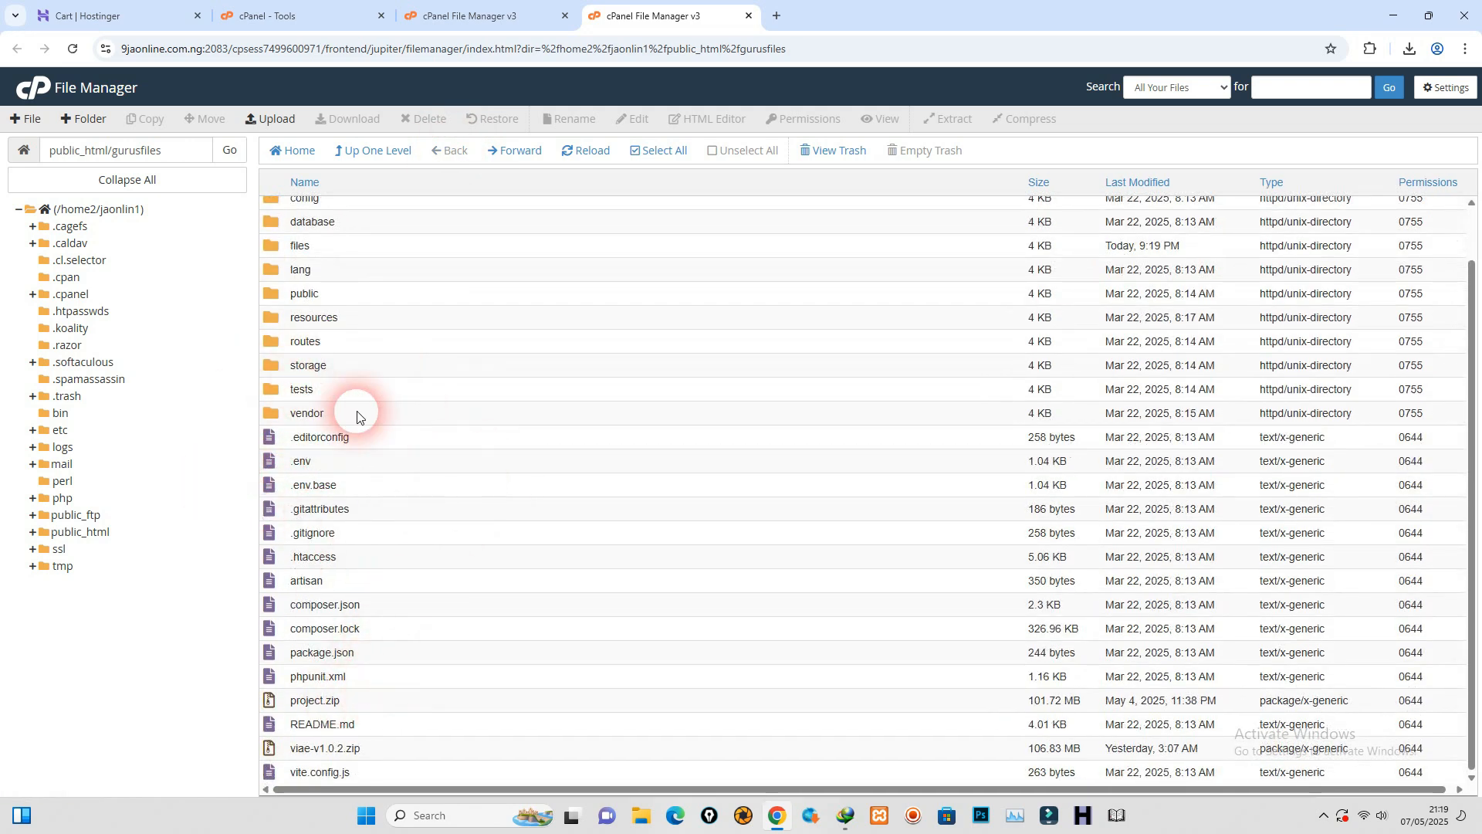
{"action": "scroll", "coordinate": [351, 405], "scroll_direction": "up", "scroll_amount": 1}
{"action": "left_click", "coordinate": [777, 15]}
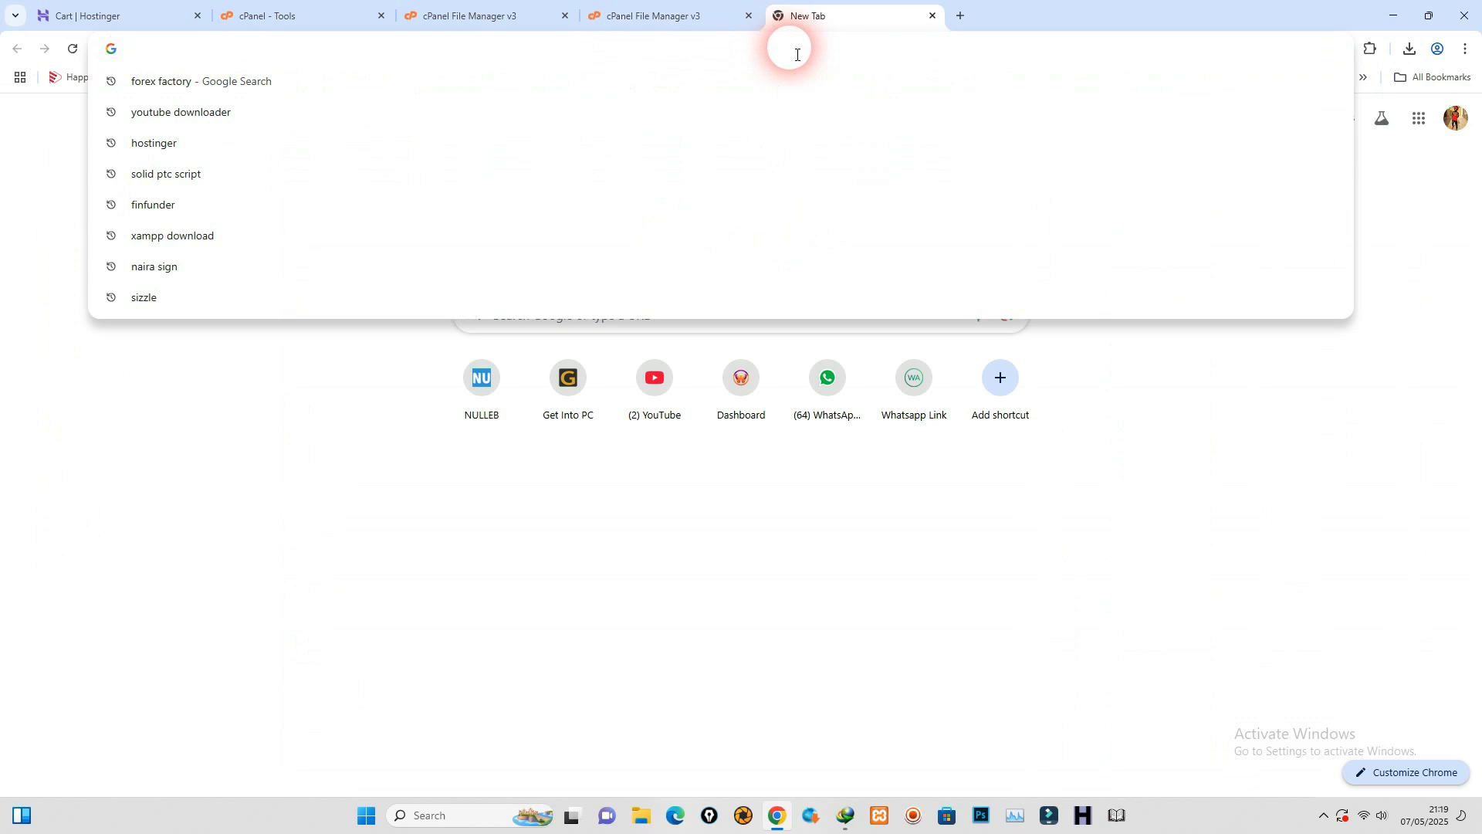
{"action": "type", "text": "gu"}
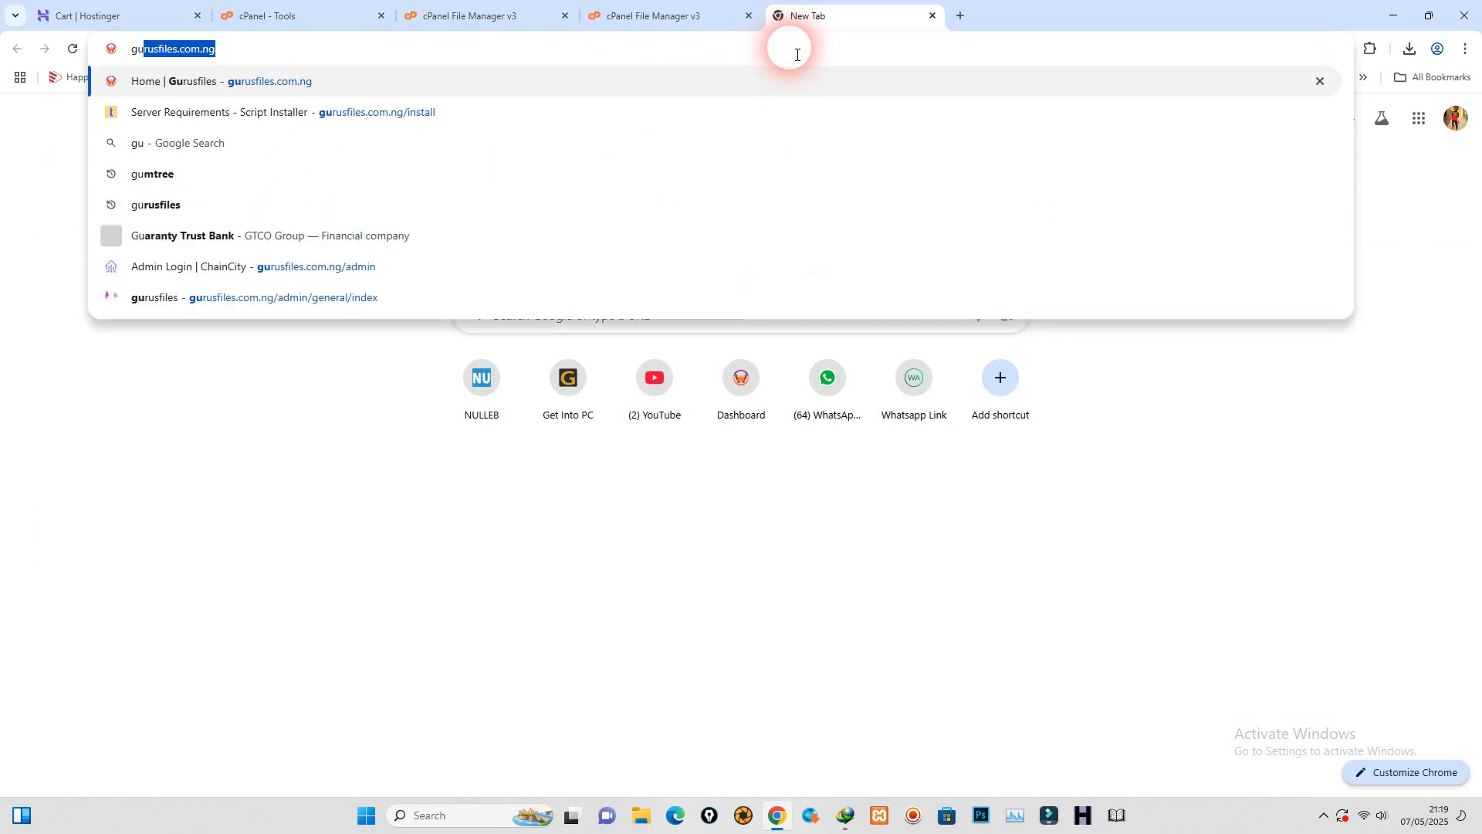
{"action": "key", "text": "Return"}
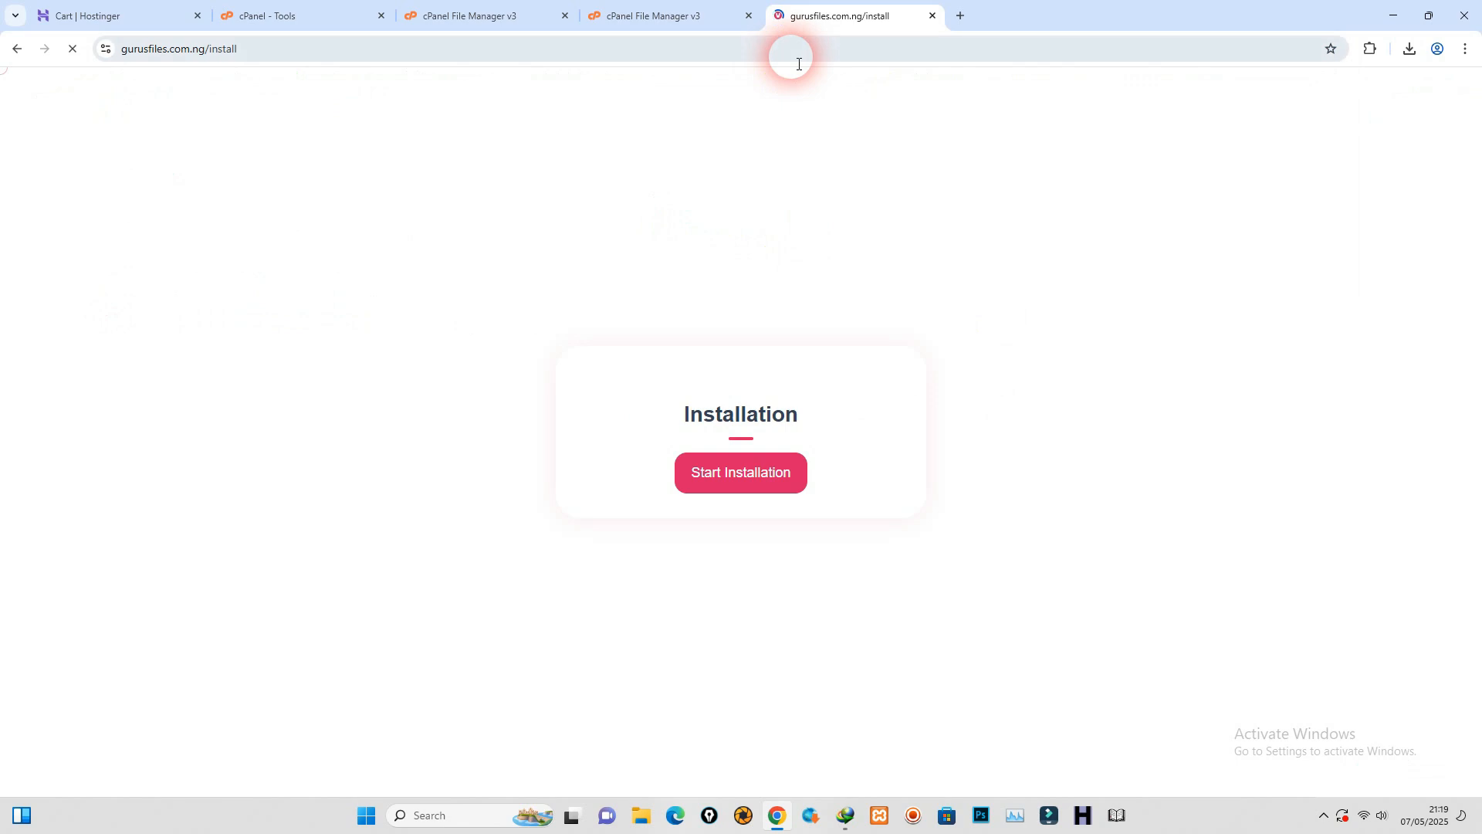
{"action": "left_click", "coordinate": [754, 482]}
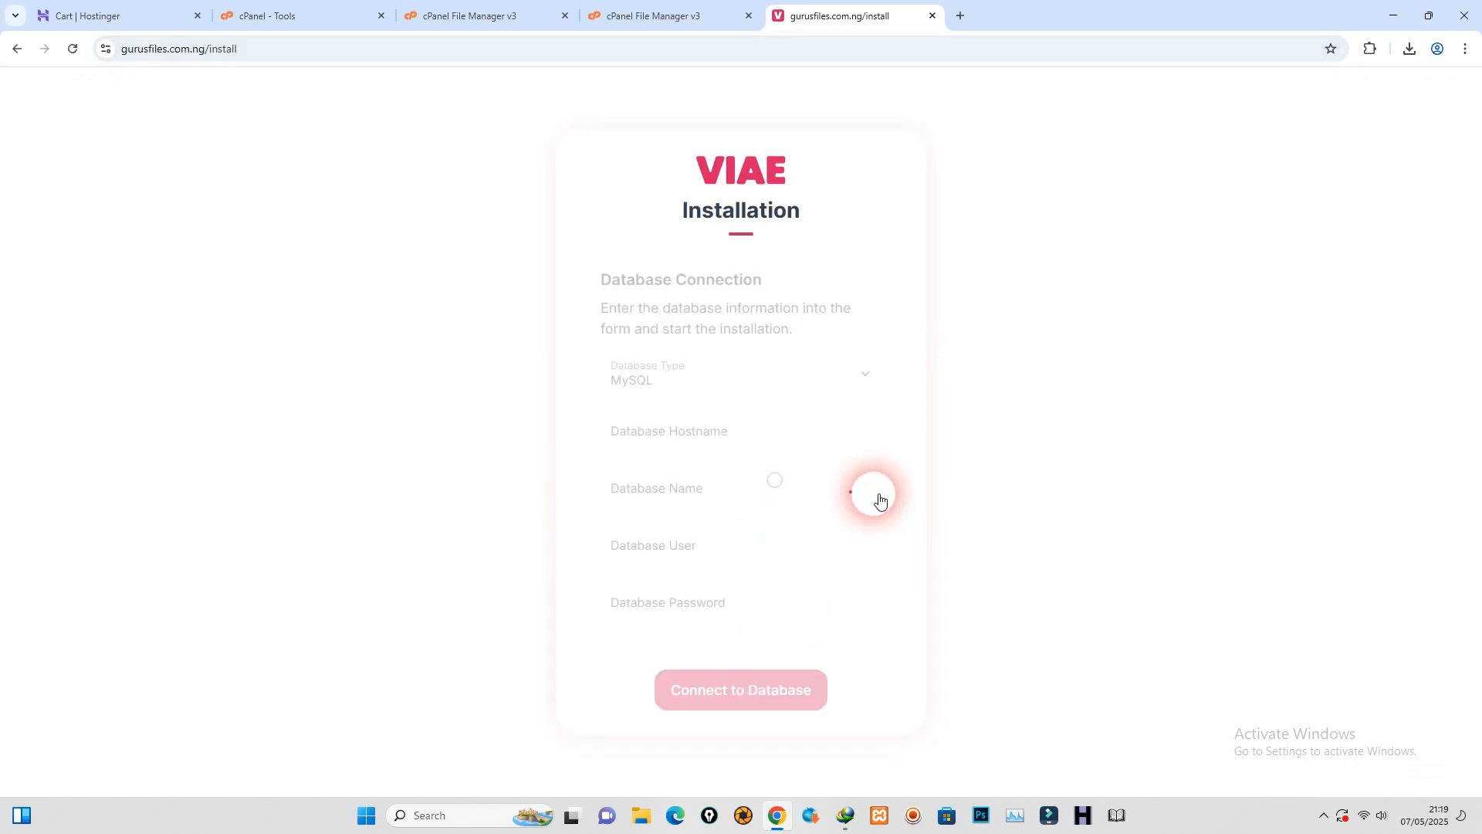
{"action": "left_click", "coordinate": [691, 387]}
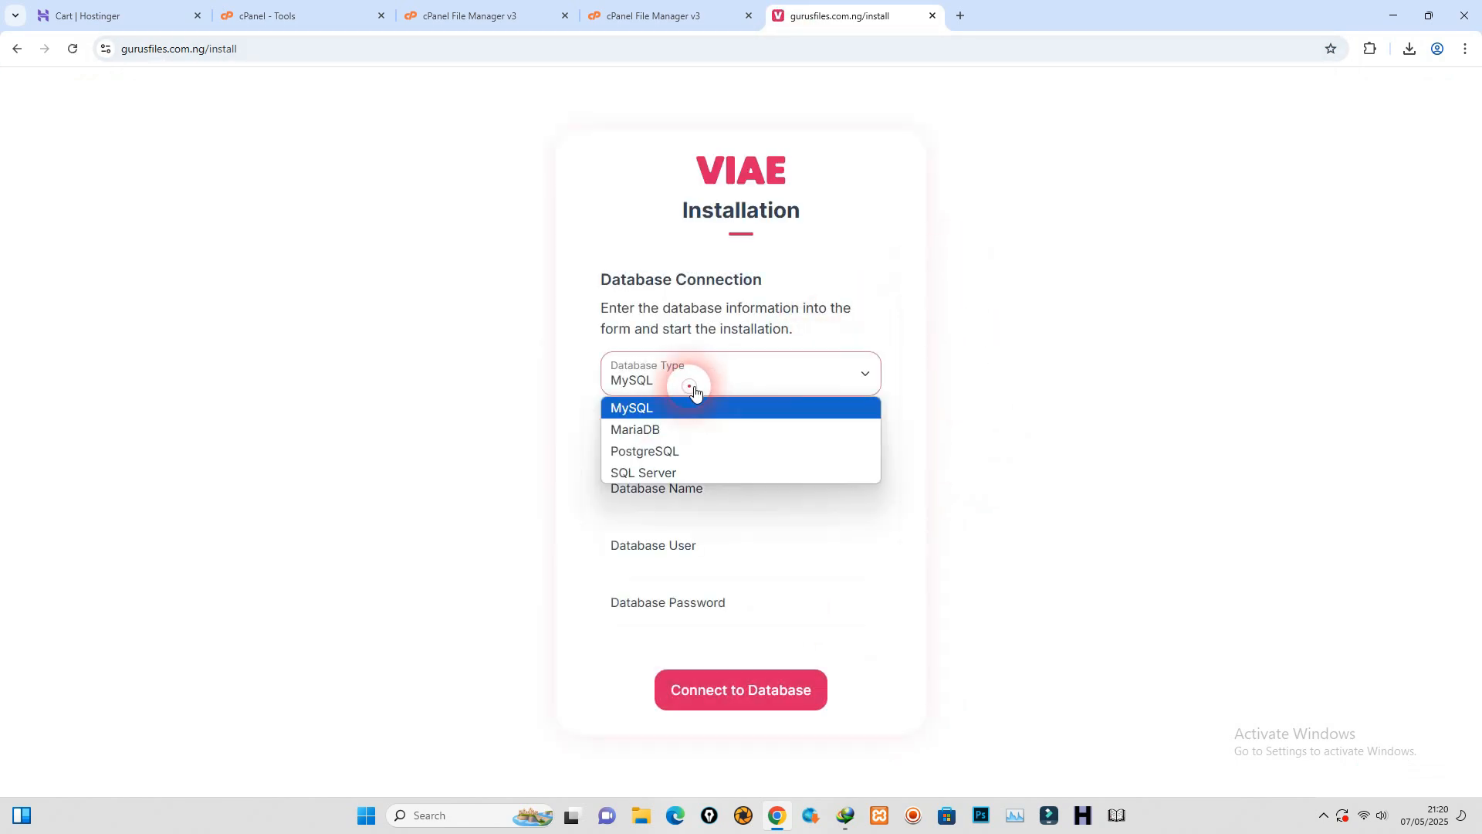
{"action": "left_click", "coordinate": [695, 392]}
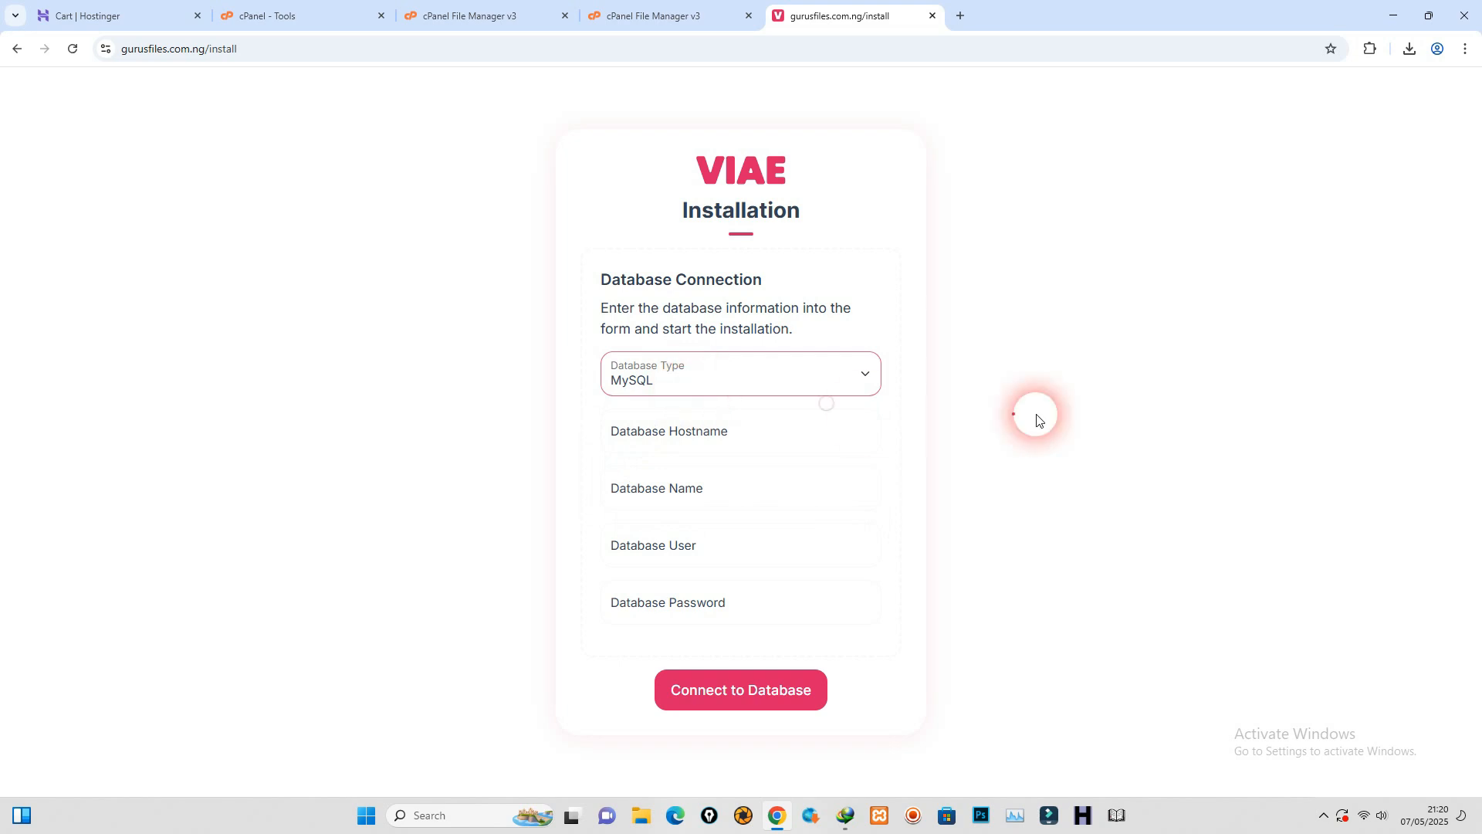
Step: Open cPanel's Manage My Databases page in a separate browser tab
{"action": "left_click", "coordinate": [298, 17]}
{"action": "scroll", "coordinate": [530, 424], "scroll_direction": "down", "scroll_amount": 3}
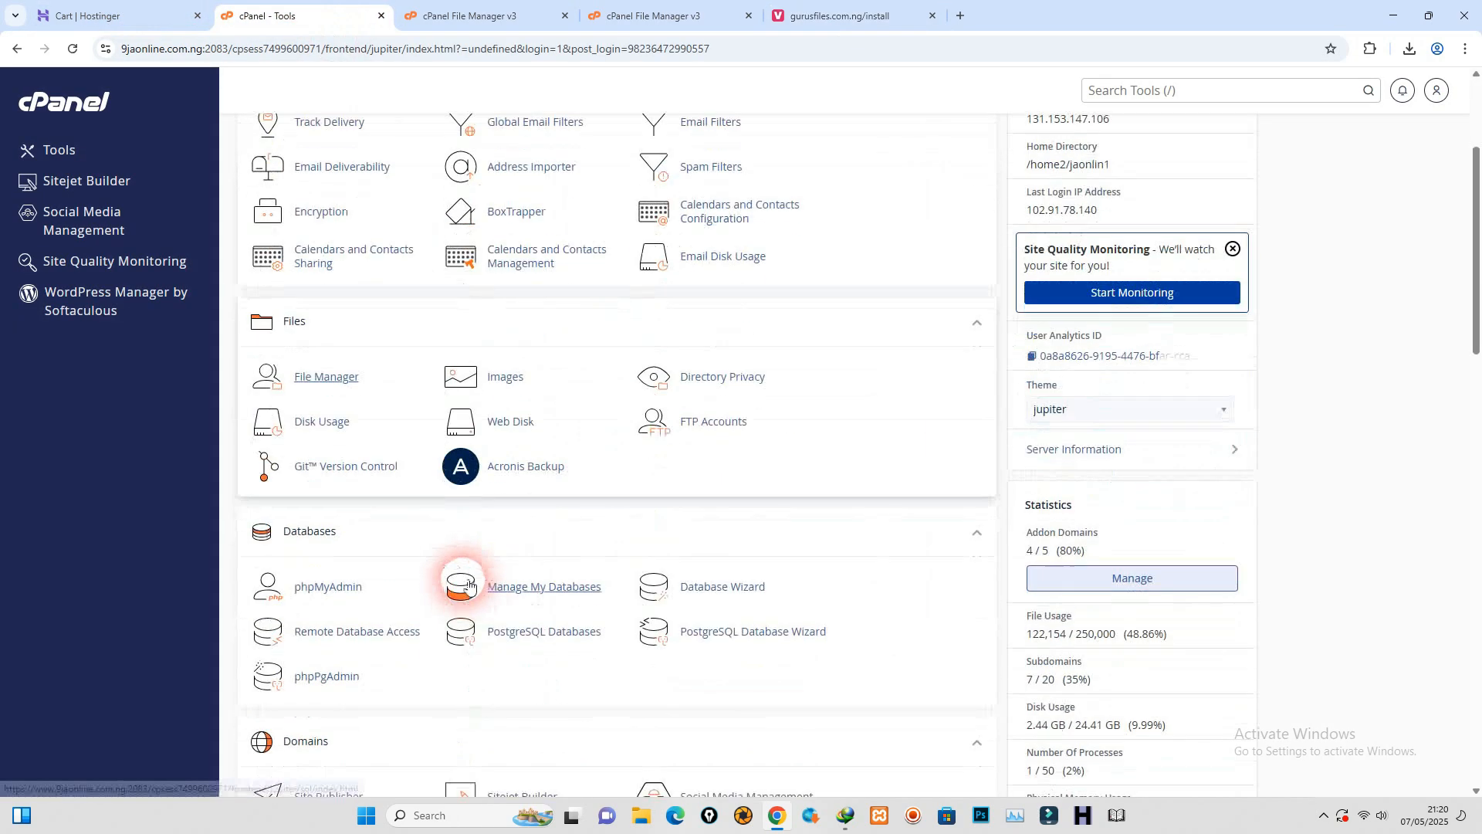
{"action": "right_click", "coordinate": [529, 590]}
{"action": "left_click", "coordinate": [576, 604]}
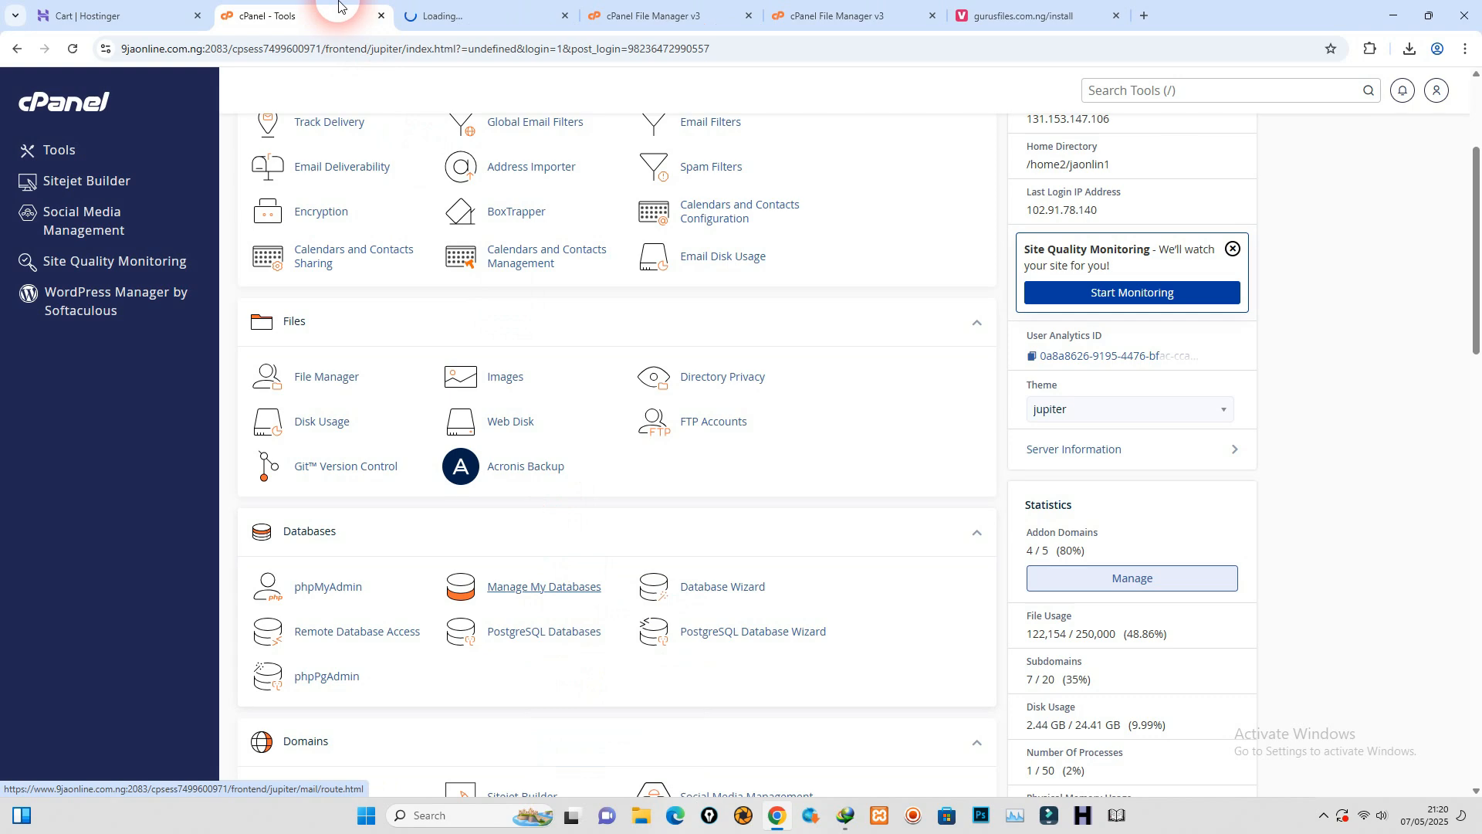
{"action": "left_click", "coordinate": [479, 15]}
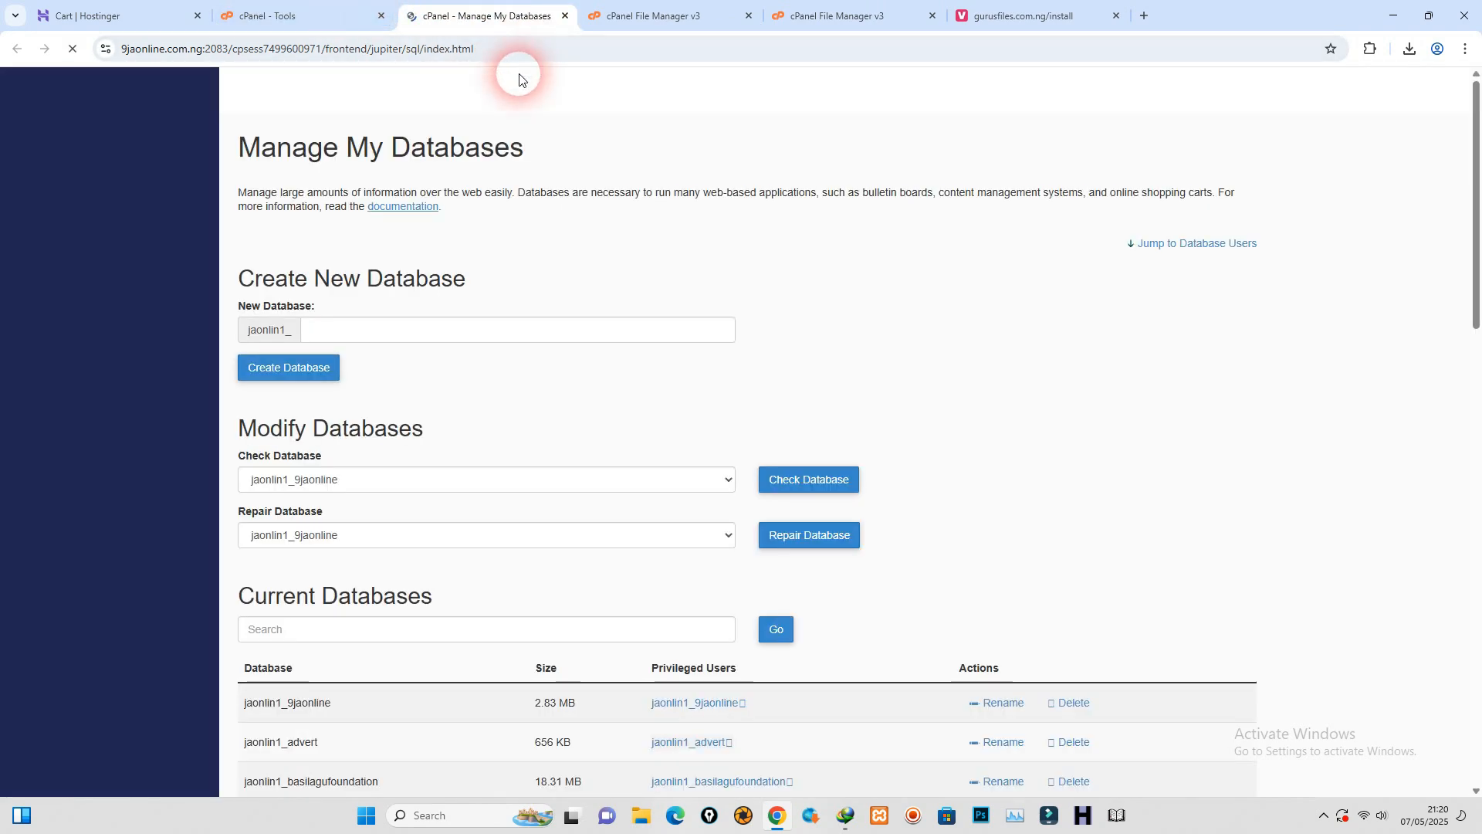
Step: Copy the name gurusfiles, without its account prefix, from the list of current databases
{"action": "scroll", "coordinate": [442, 362], "scroll_direction": "down", "scroll_amount": 2}
{"action": "scroll", "coordinate": [442, 363], "scroll_direction": "down", "scroll_amount": 5}
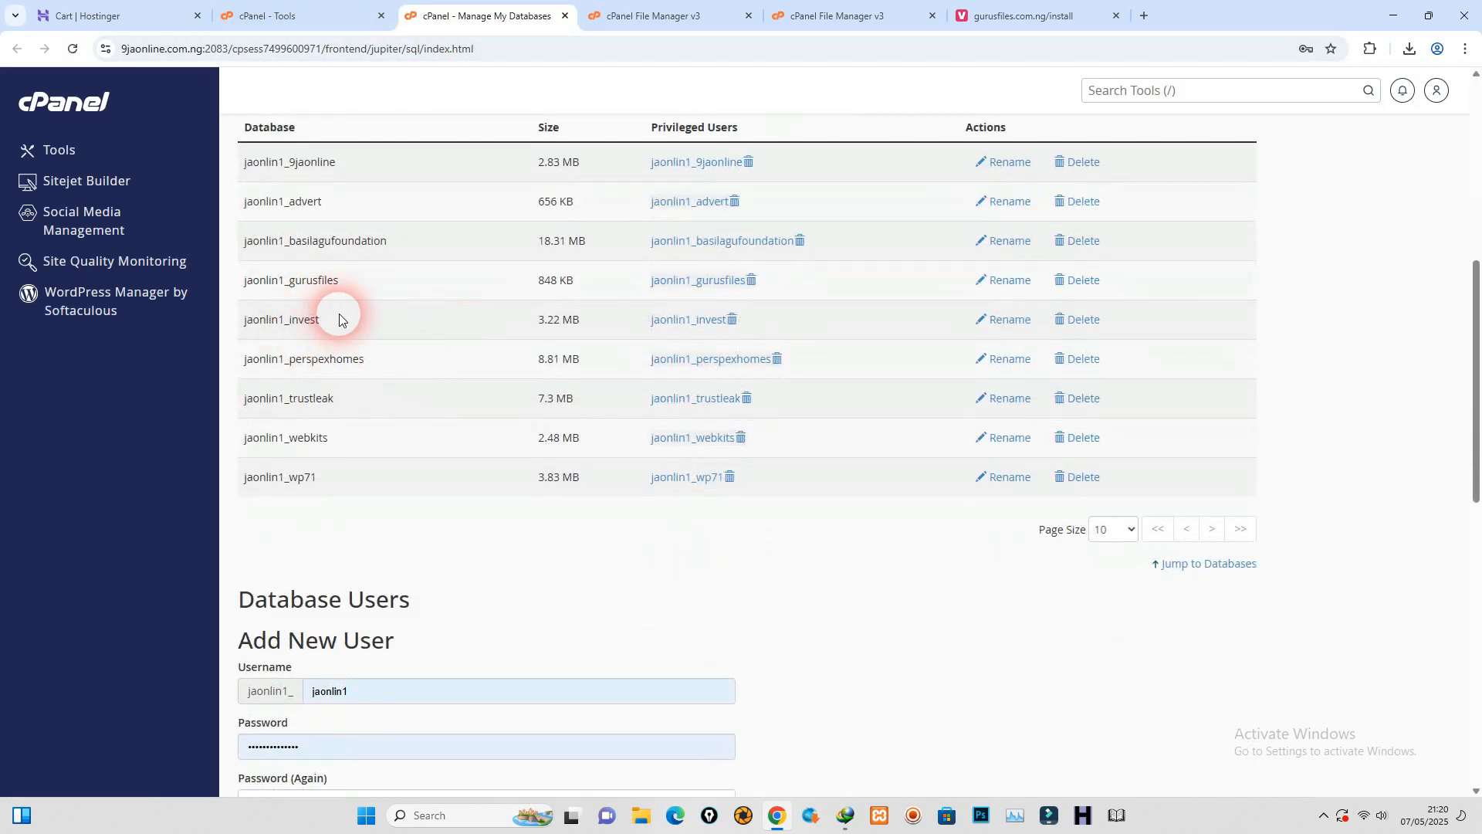
{"action": "left_click_drag", "start_coordinate": [353, 289], "coordinate": [302, 287]}
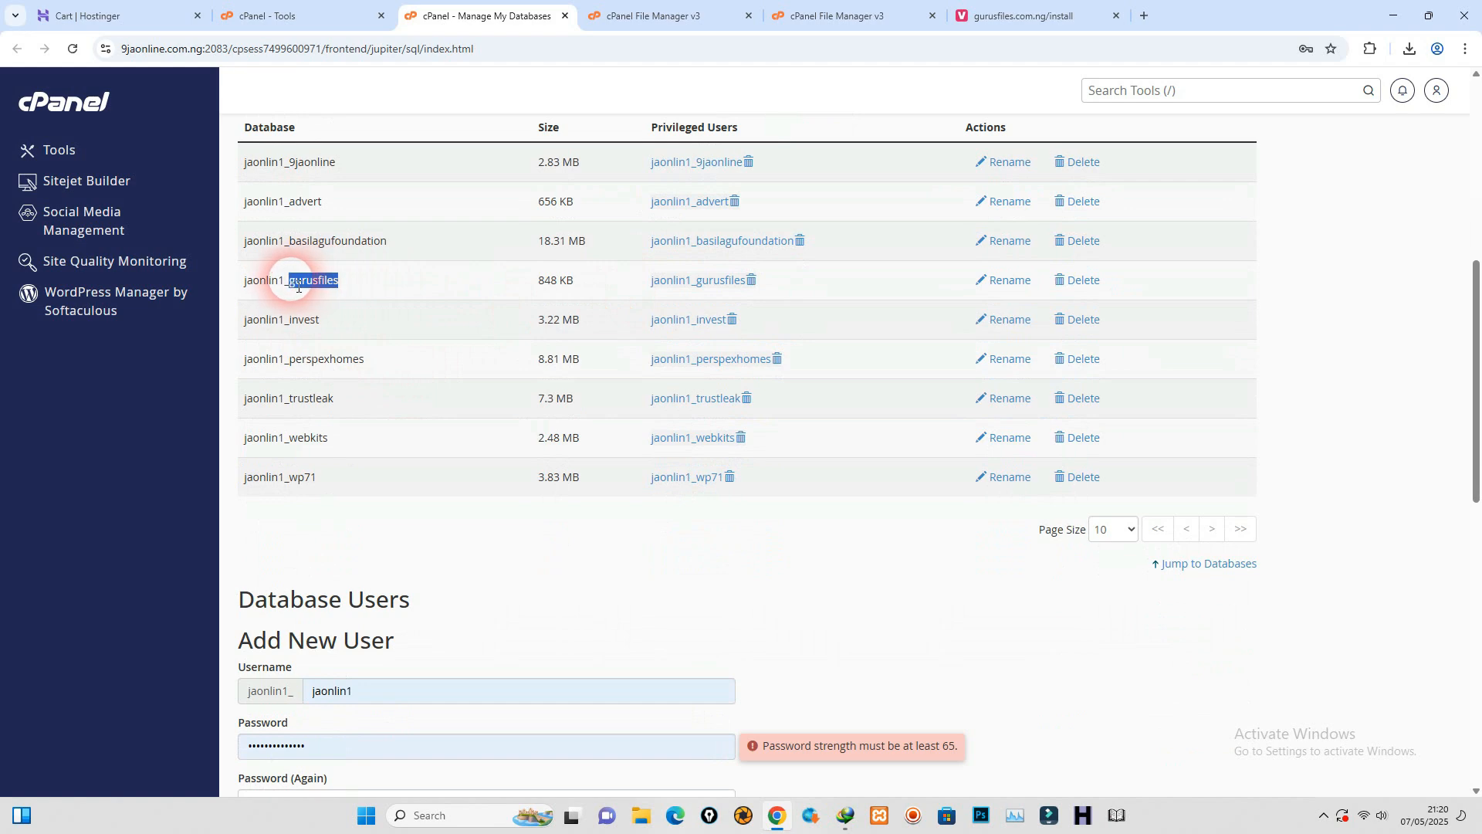
{"action": "right_click", "coordinate": [298, 286]}
{"action": "left_click", "coordinate": [342, 301]}
Step: Permanently delete the existing gurusfiles database and its gurusfiles user, and close both confirmation tabs
{"action": "right_click", "coordinate": [1092, 297]}
{"action": "left_click", "coordinate": [1129, 305]}
{"action": "scroll", "coordinate": [887, 420], "scroll_direction": "down", "scroll_amount": 10}
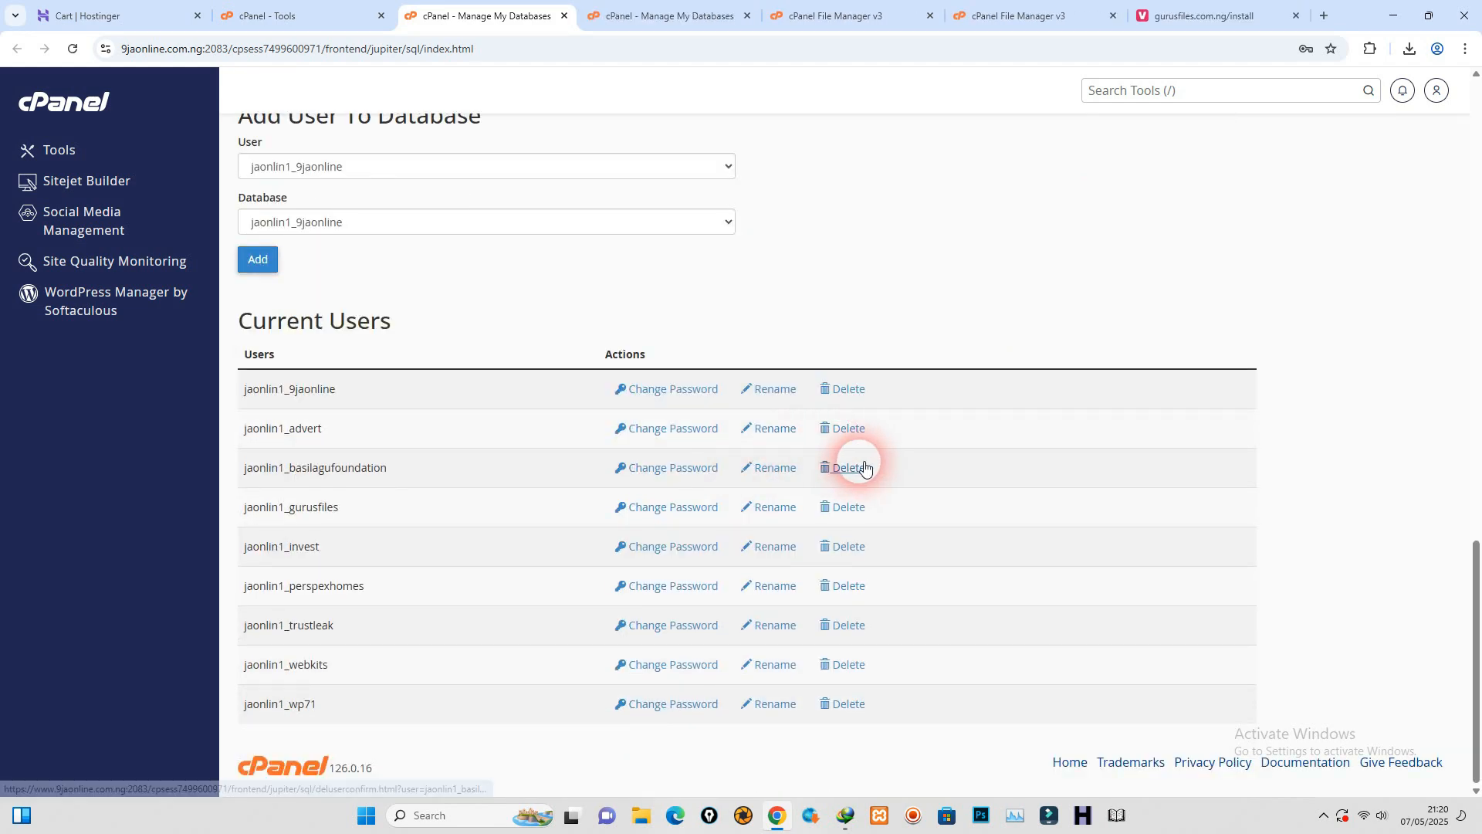
{"action": "right_click", "coordinate": [853, 509]}
{"action": "left_click", "coordinate": [927, 522]}
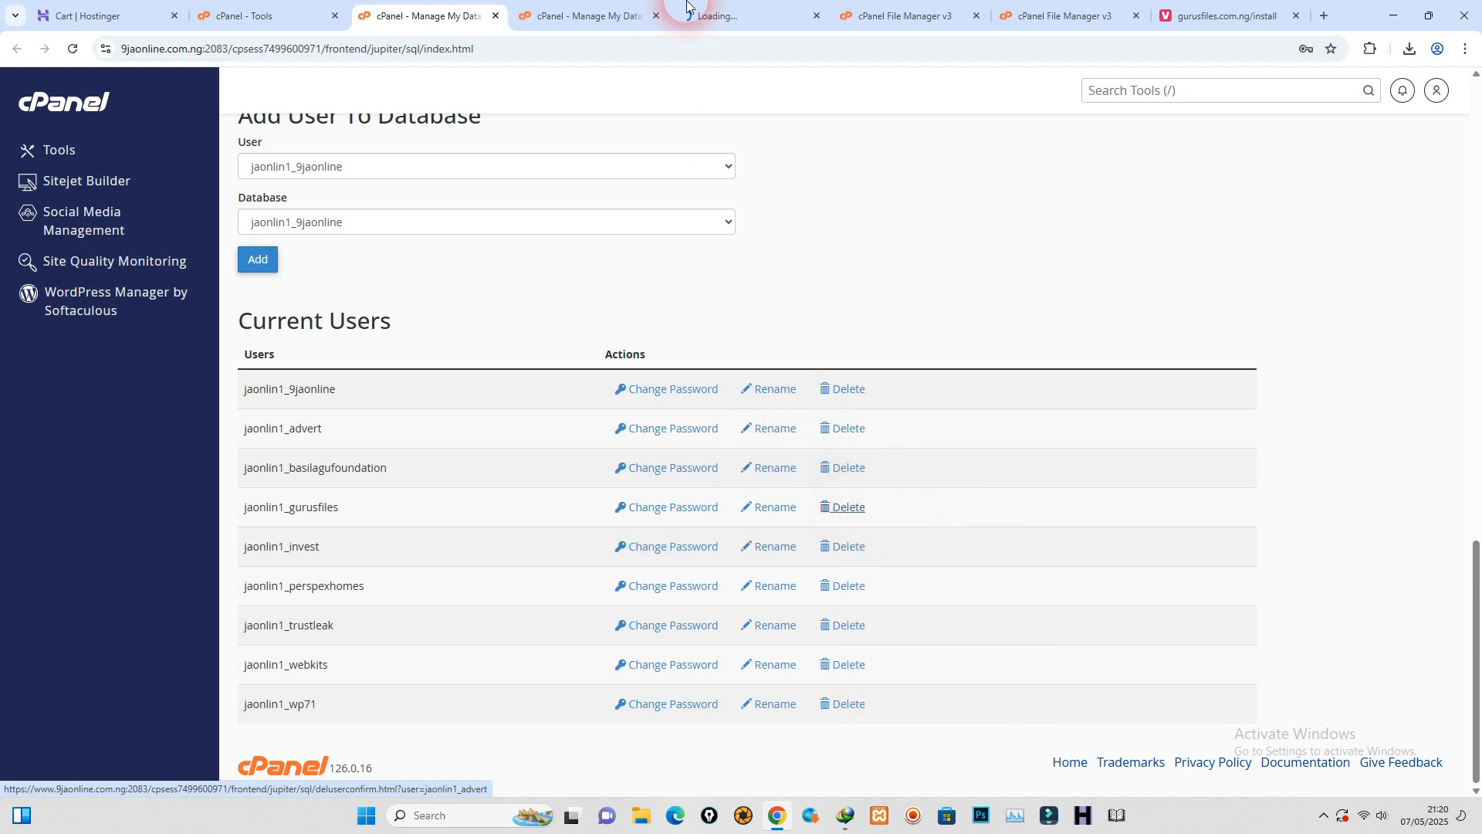
{"action": "left_click", "coordinate": [618, 16]}
{"action": "left_click", "coordinate": [278, 222]}
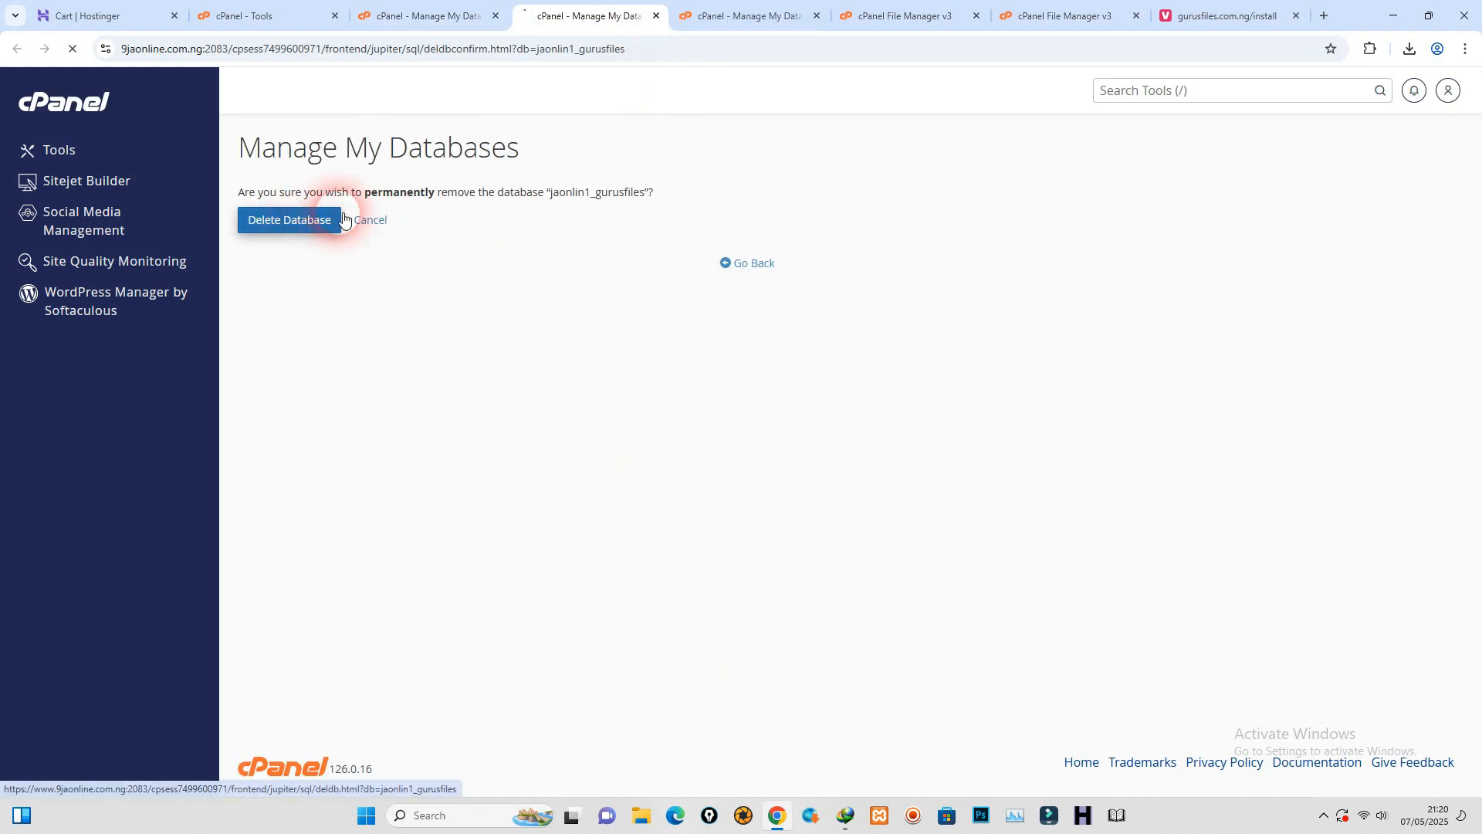
{"action": "left_click", "coordinate": [745, 16]}
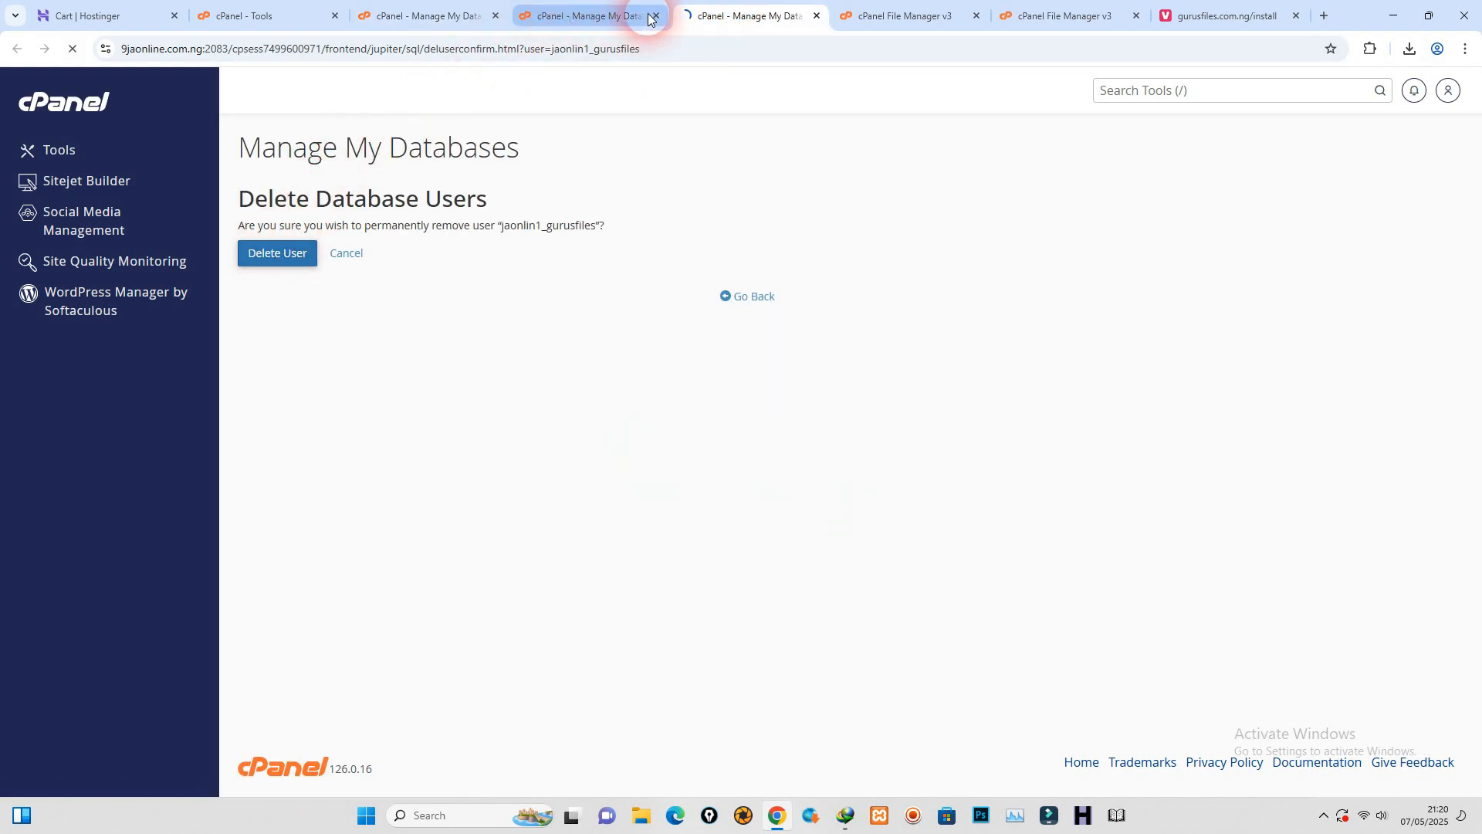
{"action": "left_click", "coordinate": [656, 16]}
{"action": "left_click", "coordinate": [656, 15]}
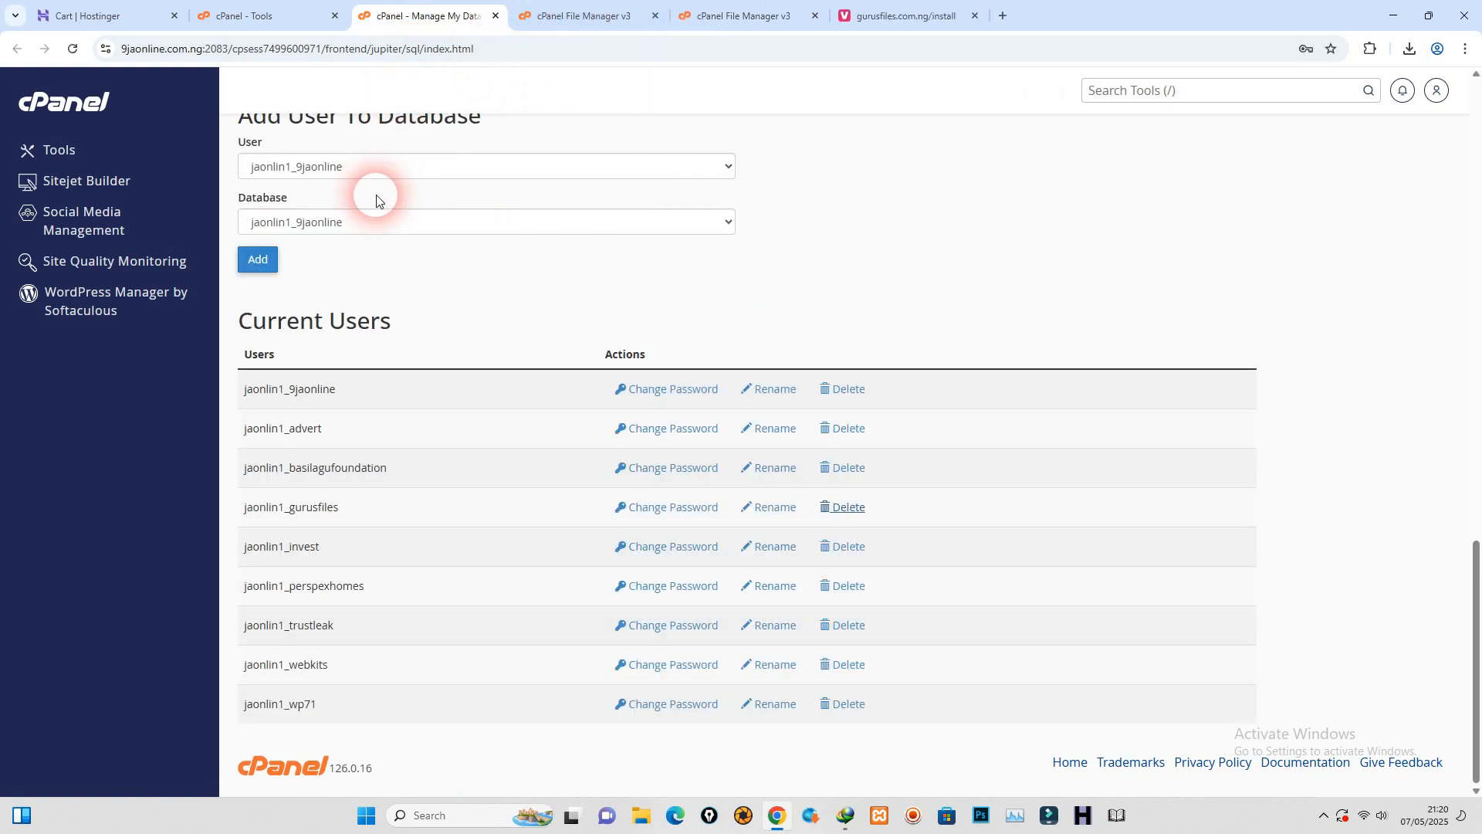
Step: Create a new database named gurusfiles after the account prefix
{"action": "scroll", "coordinate": [380, 232], "scroll_direction": "up", "scroll_amount": 12}
{"action": "scroll", "coordinate": [357, 241], "scroll_direction": "up", "scroll_amount": 6}
{"action": "left_click", "coordinate": [375, 331]}
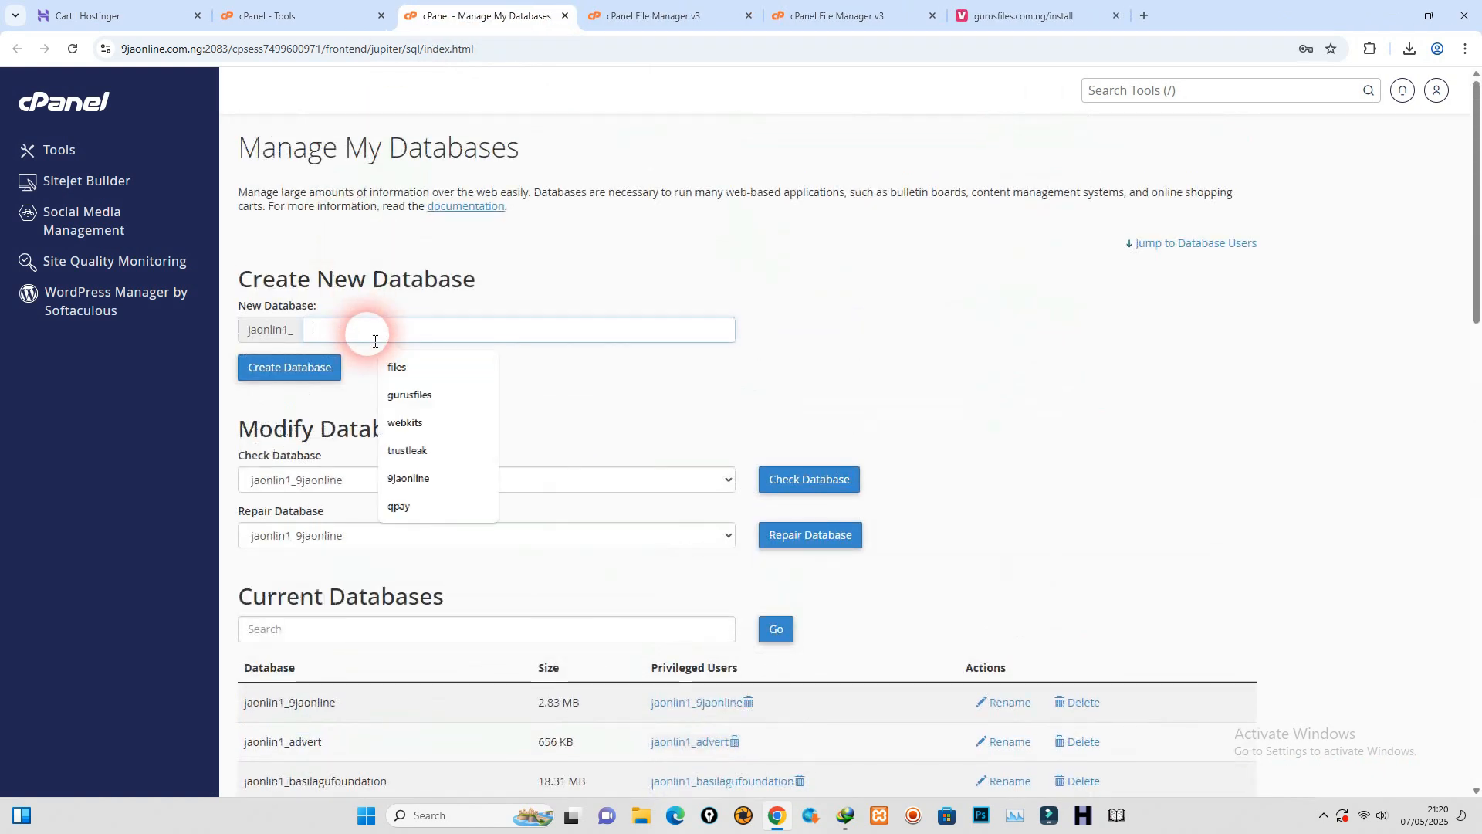
{"action": "left_click", "coordinate": [311, 367]}
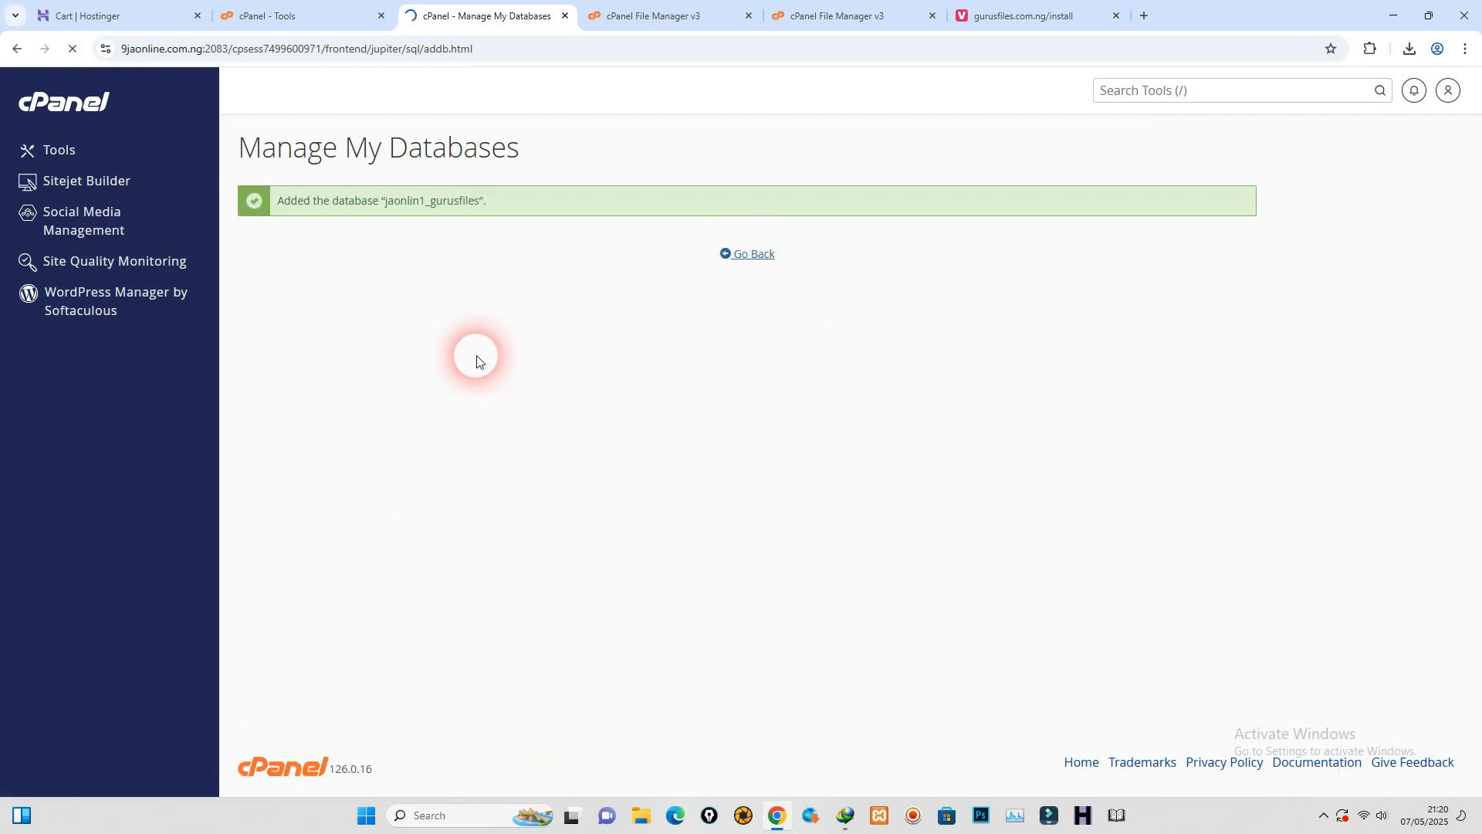
Step: Create the database user gurusfiles, enter and repeat the database user password, and decline saving it in the browser
{"action": "scroll", "coordinate": [473, 355], "scroll_direction": "down", "scroll_amount": 12}
{"action": "left_click", "coordinate": [385, 310]}
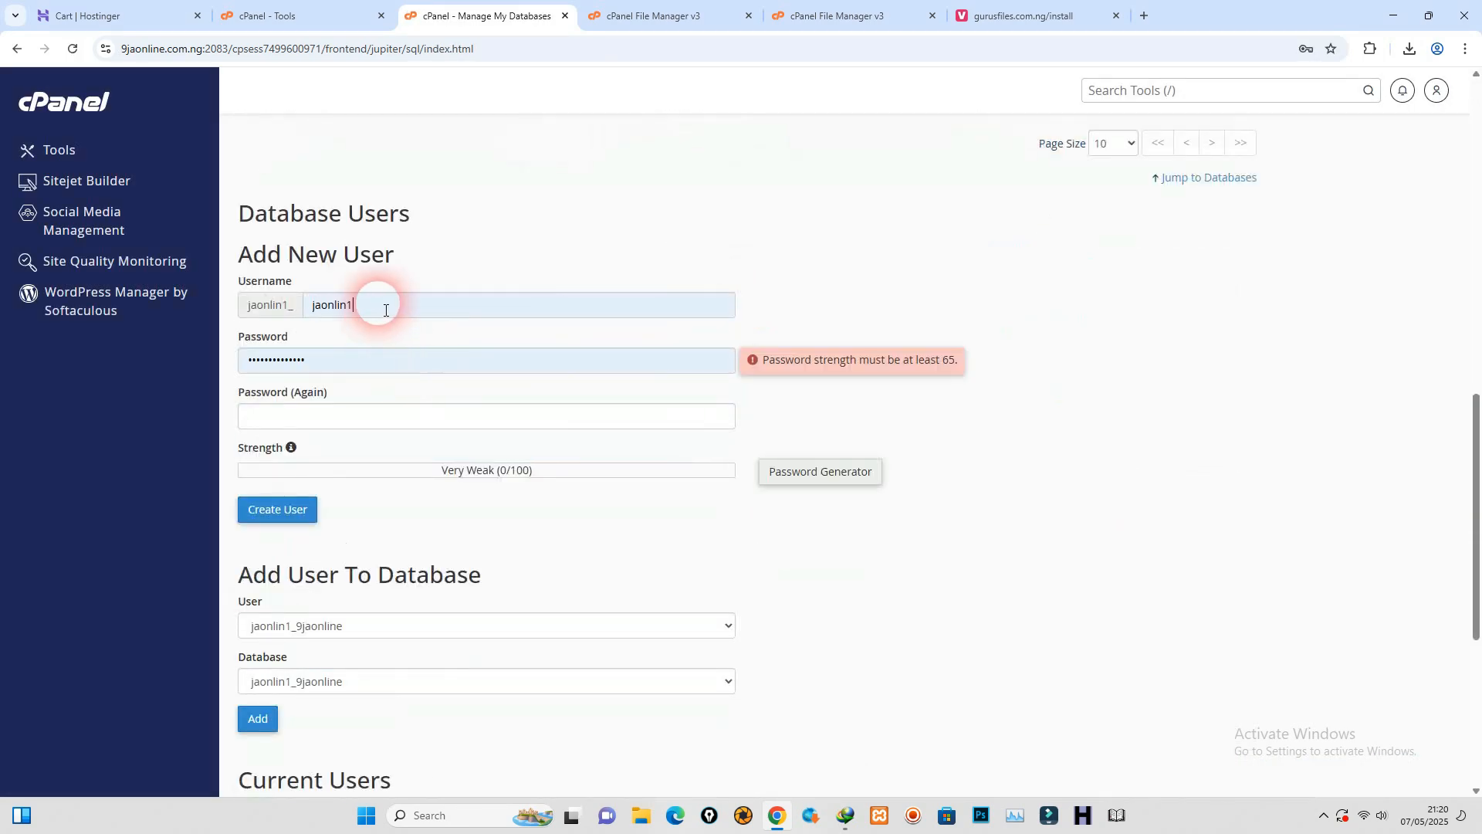
{"action": "double_click", "coordinate": [385, 310]}
{"action": "type", "text": "gurusfiles"}
{"action": "left_click", "coordinate": [354, 371]}
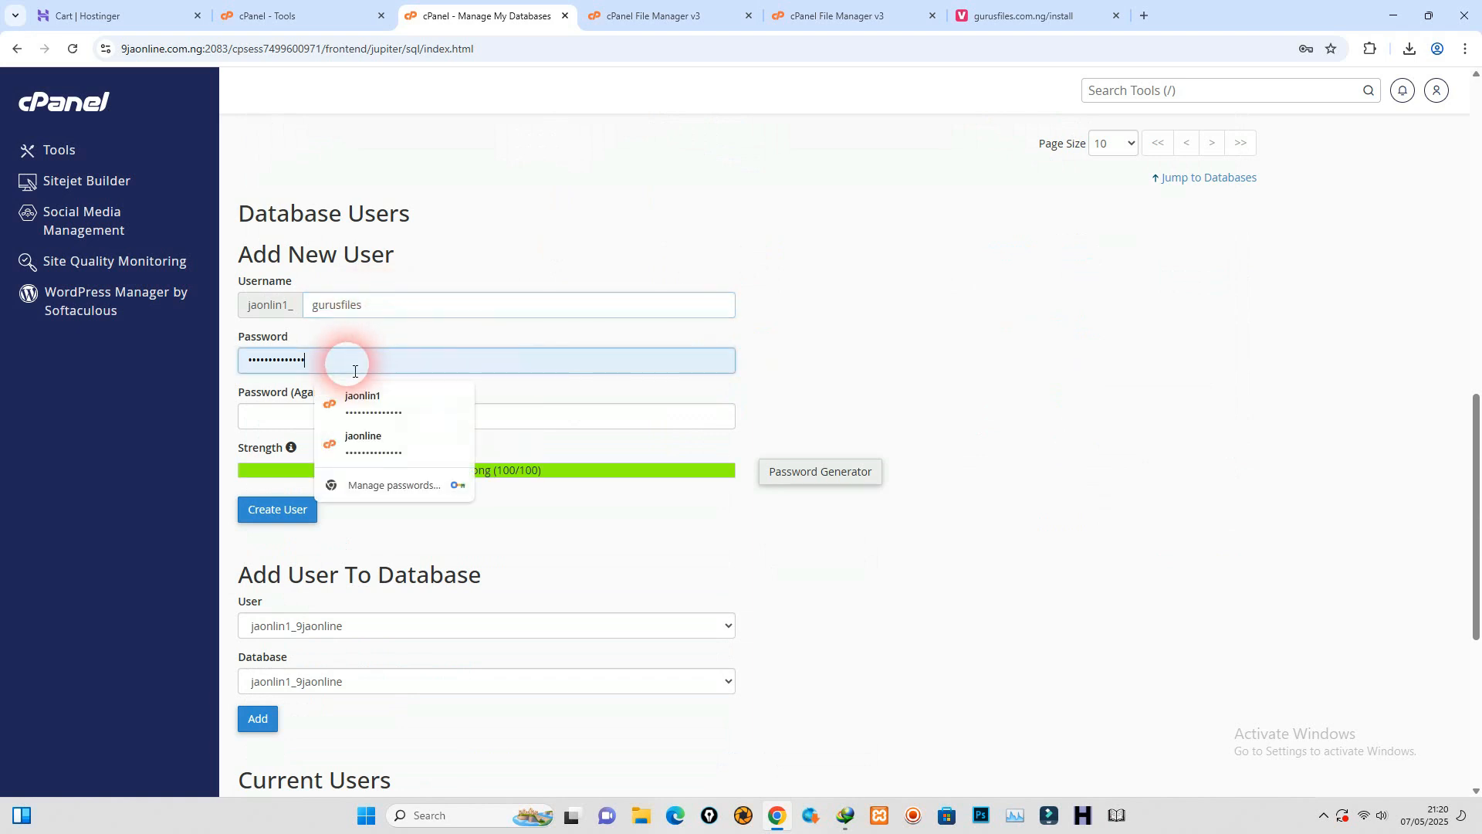
{"action": "type", "text": "••"}
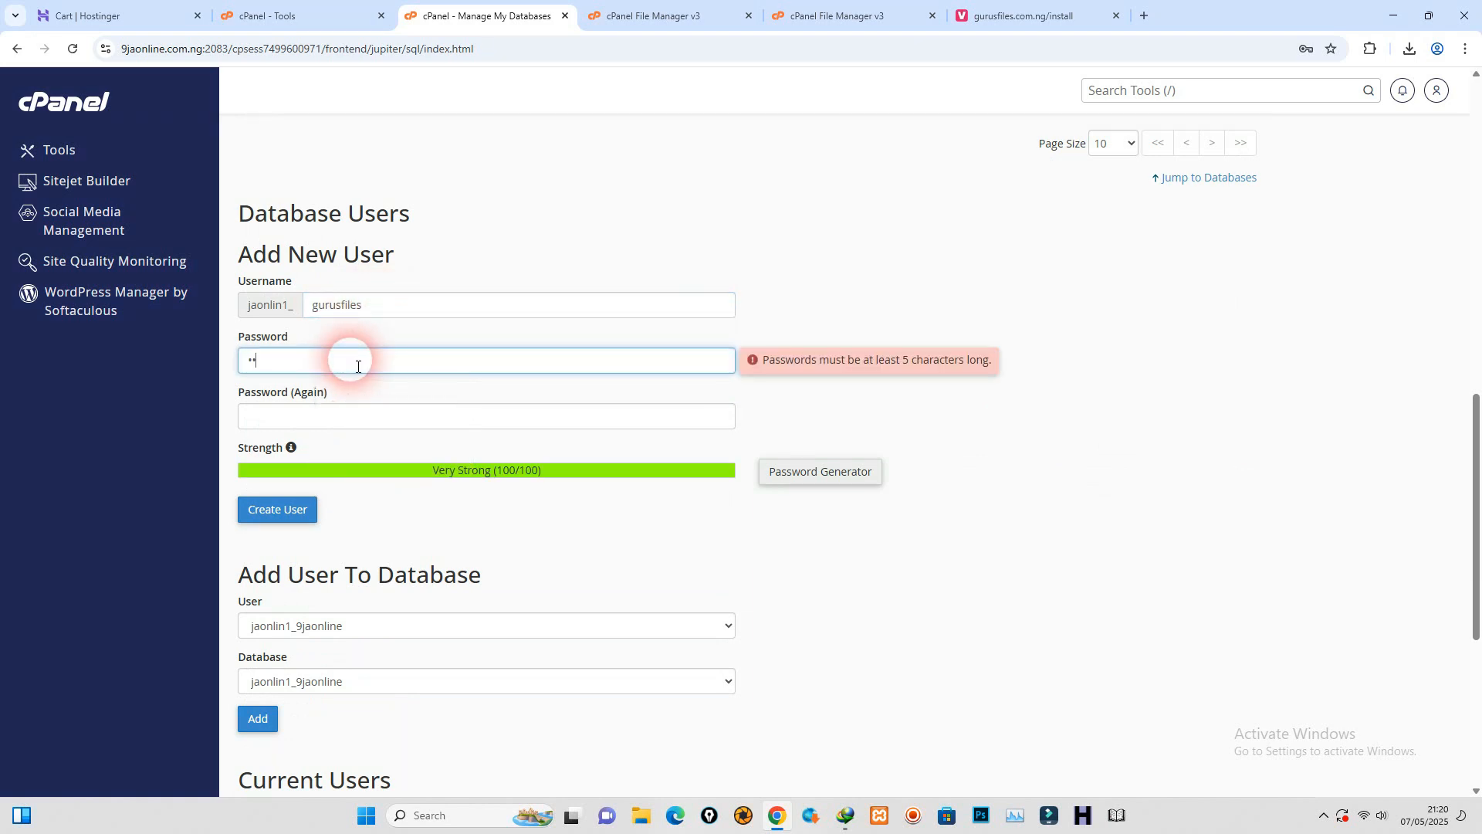
{"action": "type", "text": "••••"}
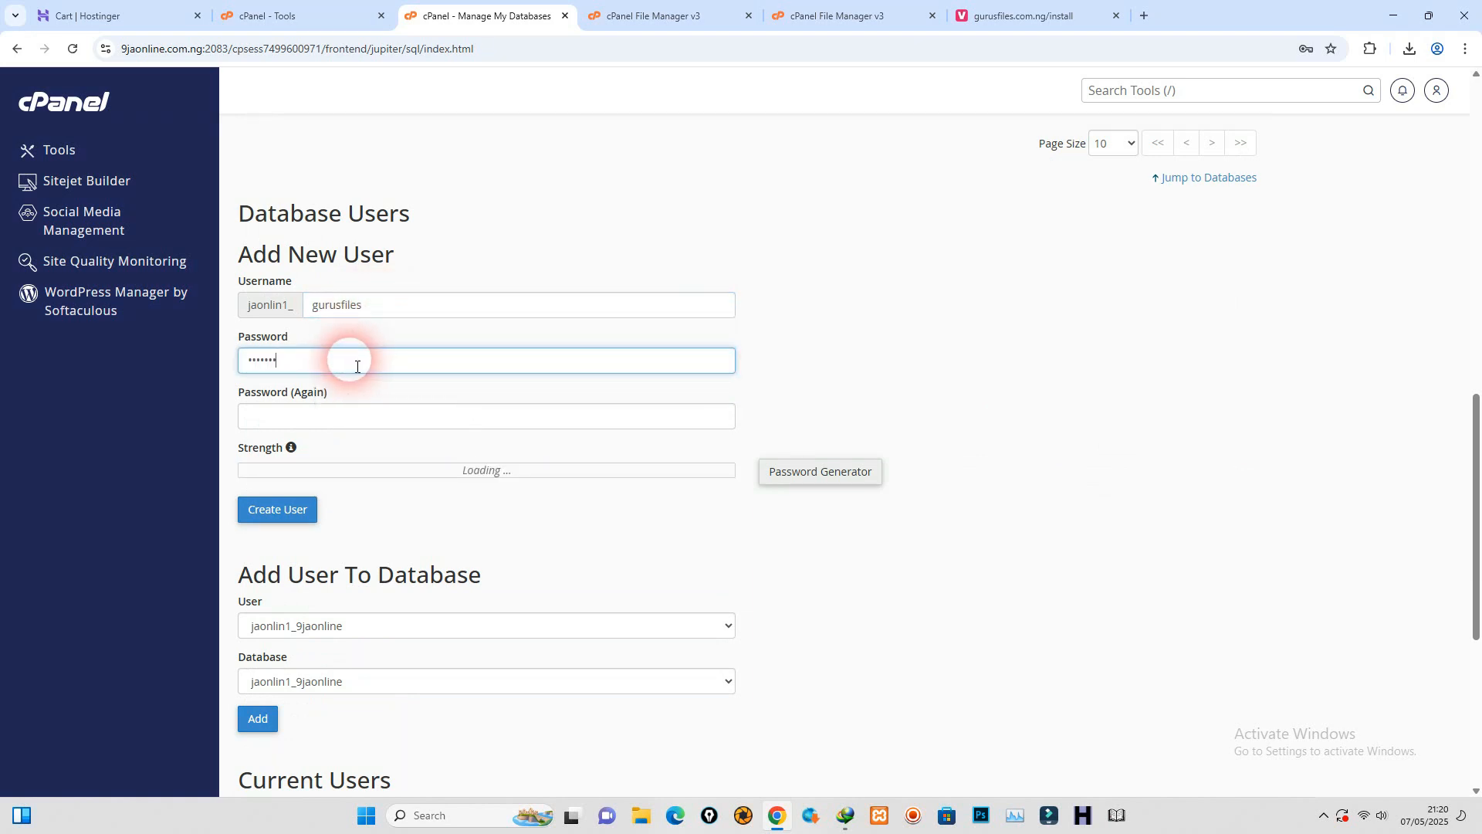
{"action": "left_click", "coordinate": [365, 415]}
{"action": "type", "text": "•"}
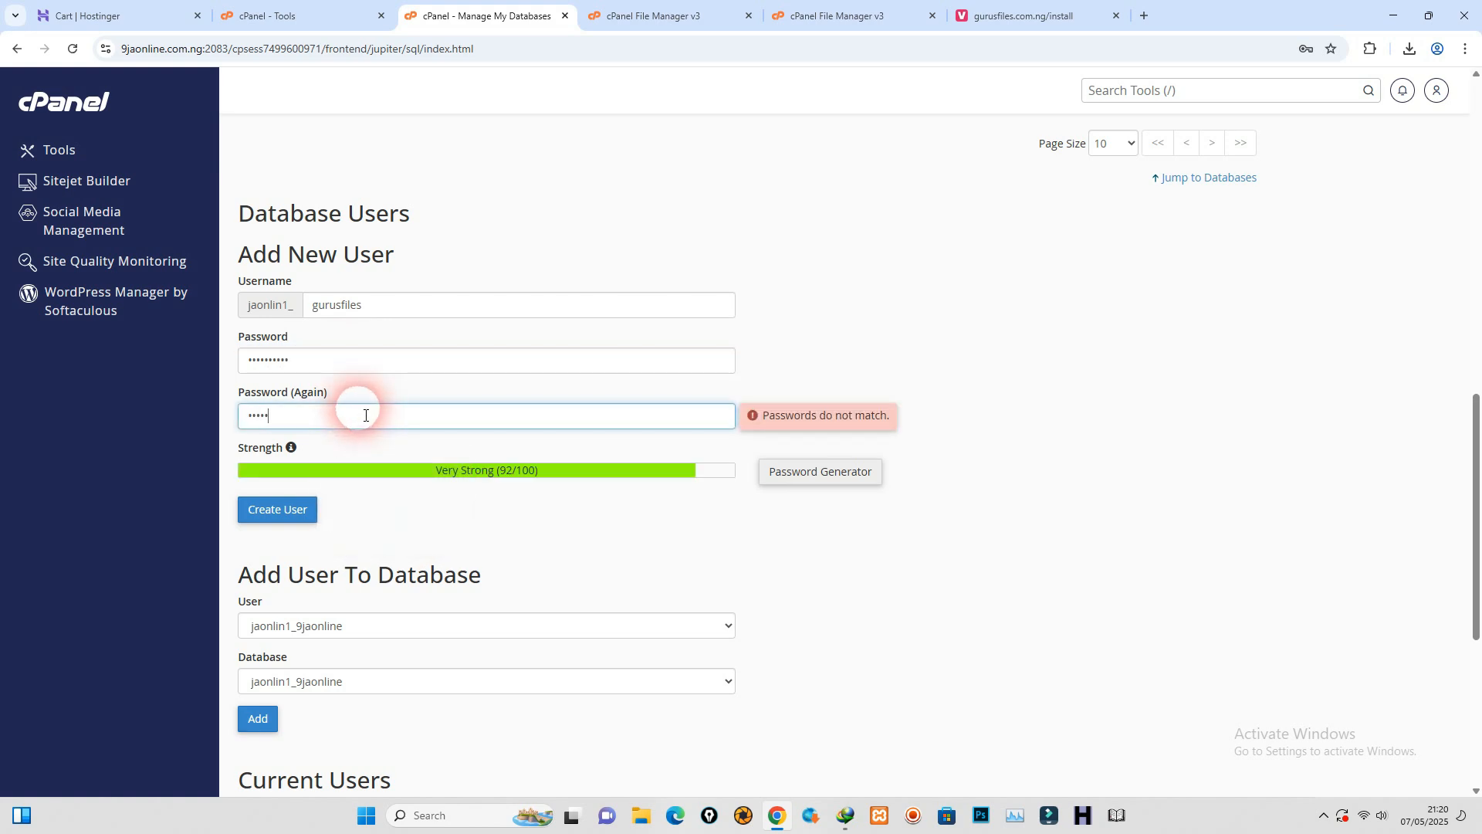
{"action": "type", "text": "•••••••••"}
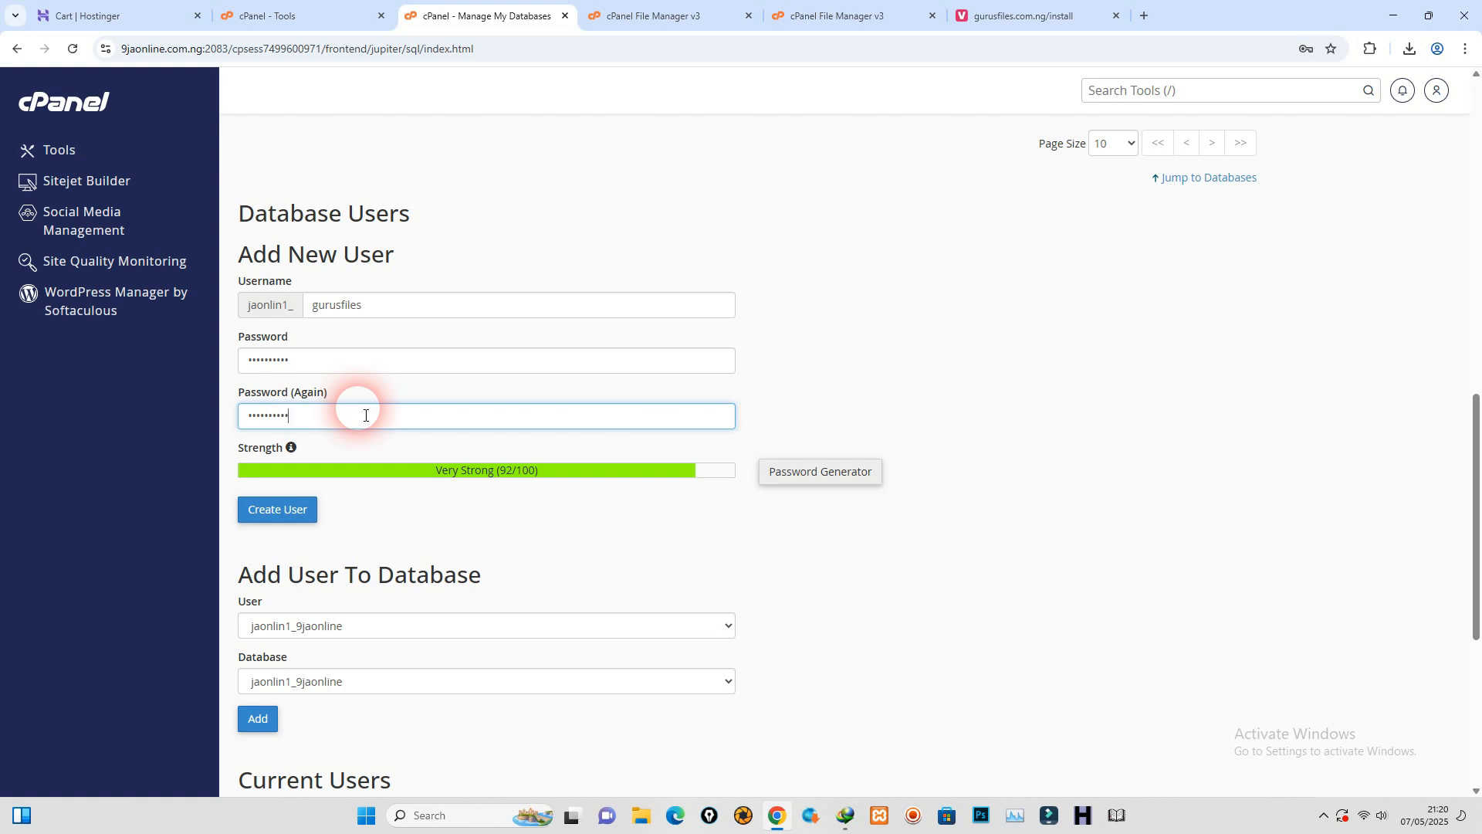
{"action": "left_click", "coordinate": [296, 514]}
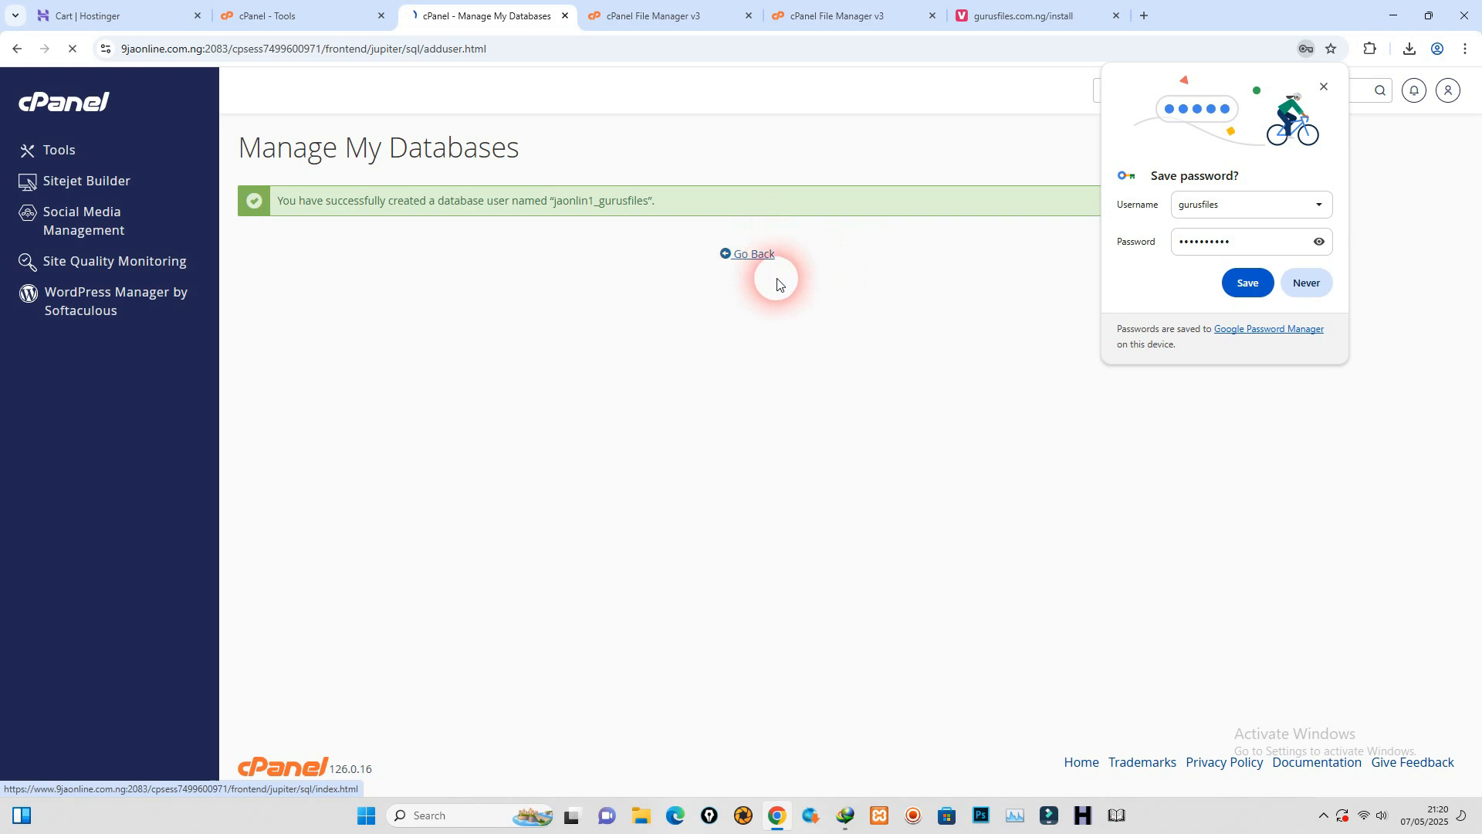
{"action": "scroll", "coordinate": [589, 404], "scroll_direction": "down", "scroll_amount": 14}
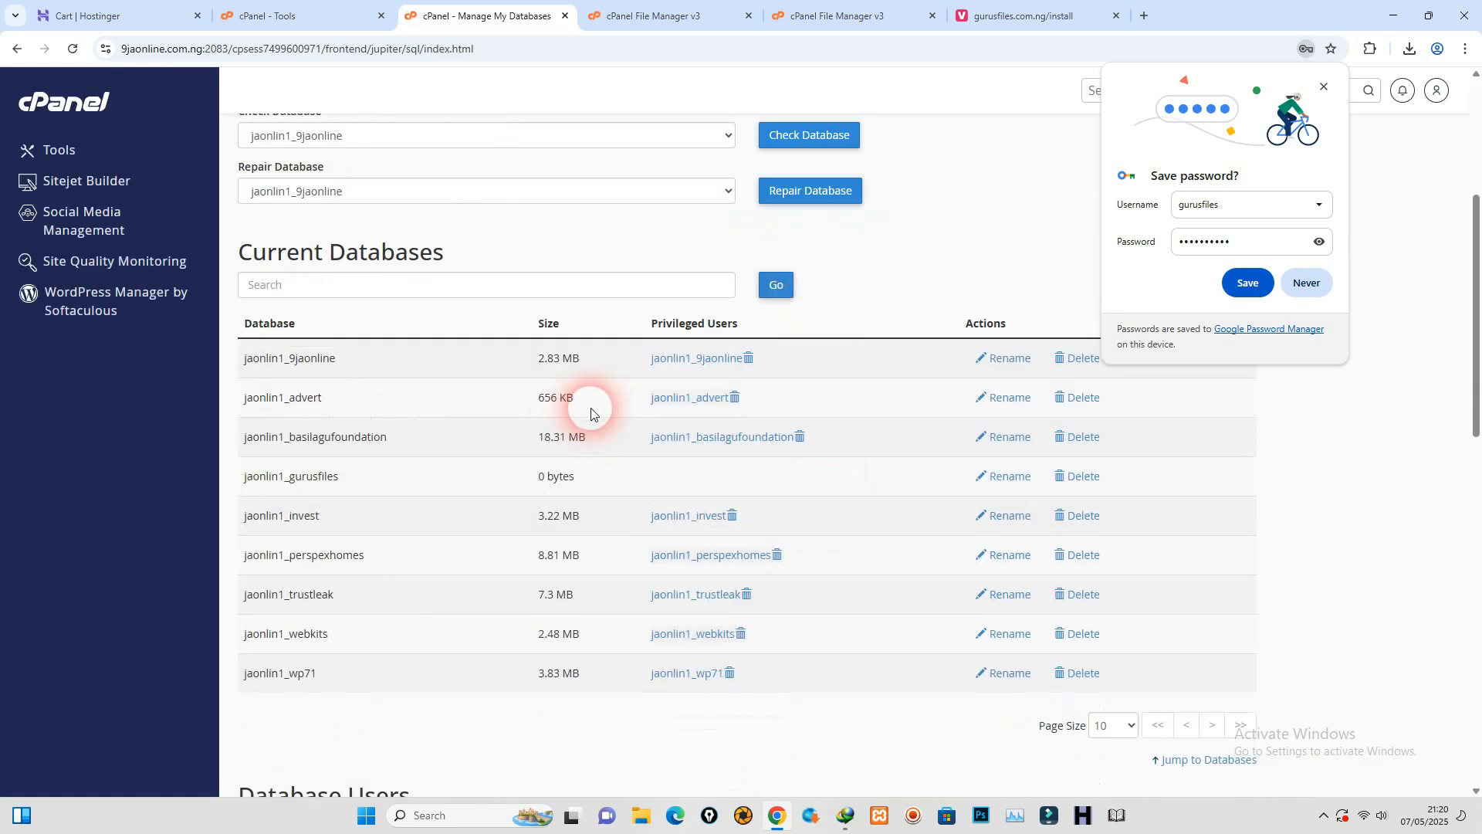
{"action": "left_click", "coordinate": [1291, 285]}
Step: Add the gurusfiles user to the gurusfiles database and grant it all privileges
{"action": "scroll", "coordinate": [847, 397], "scroll_direction": "down", "scroll_amount": 7}
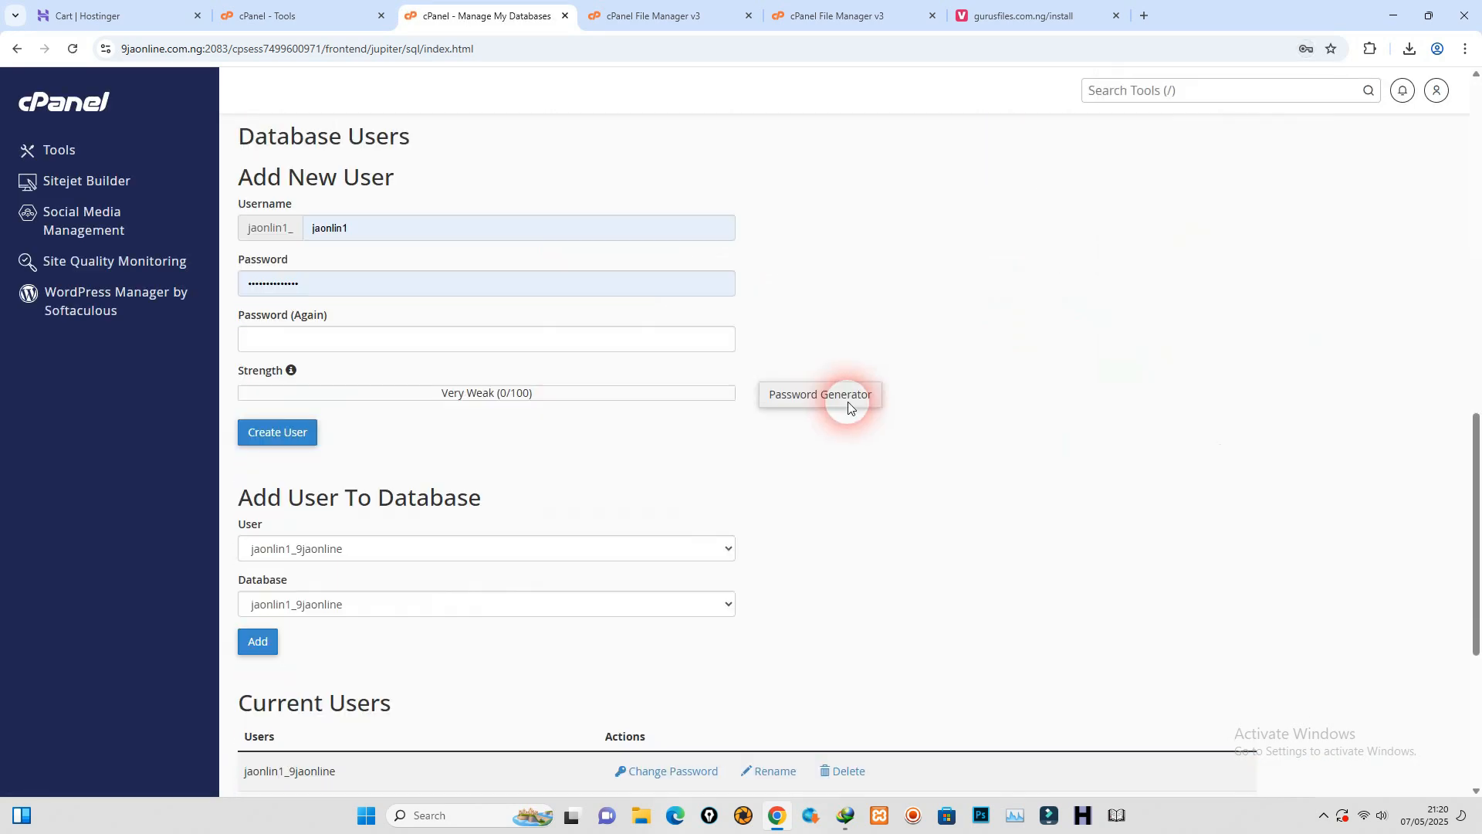
{"action": "scroll", "coordinate": [541, 386], "scroll_direction": "up", "scroll_amount": 2}
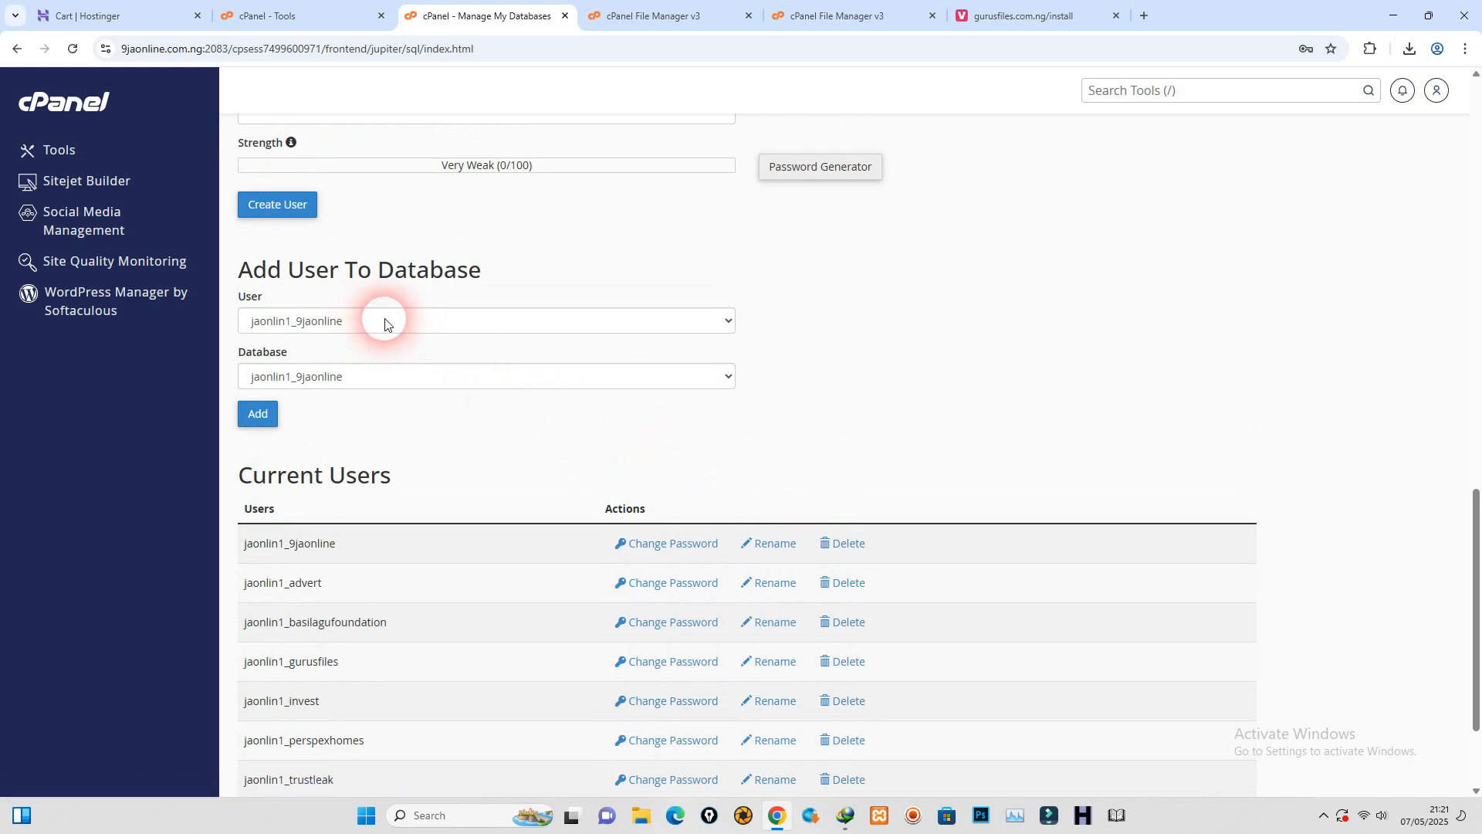
{"action": "left_click", "coordinate": [388, 320]}
{"action": "left_click", "coordinate": [340, 408]}
{"action": "left_click", "coordinate": [374, 373]}
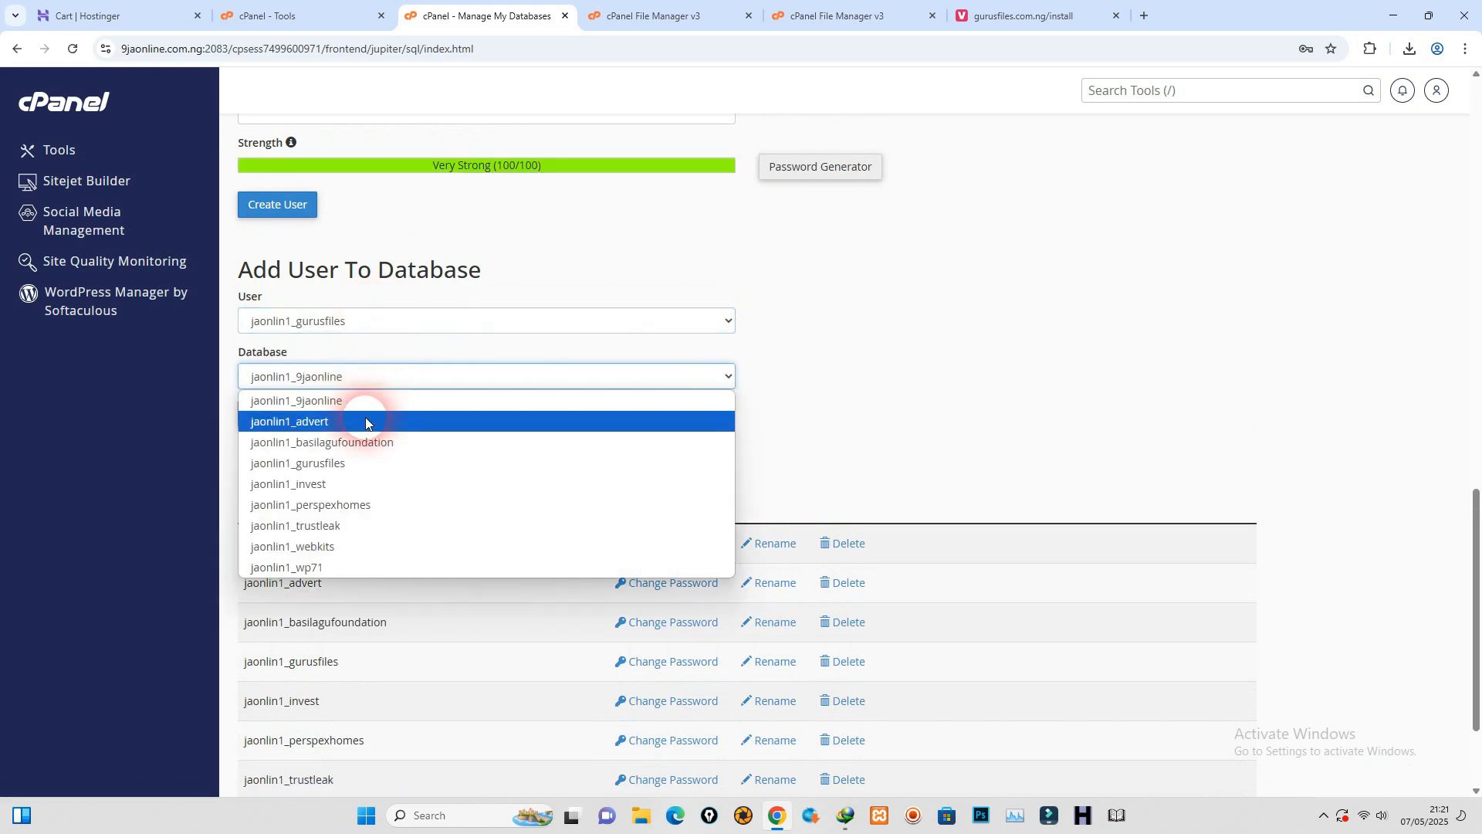
{"action": "left_click", "coordinate": [358, 459]}
{"action": "left_click", "coordinate": [258, 413]}
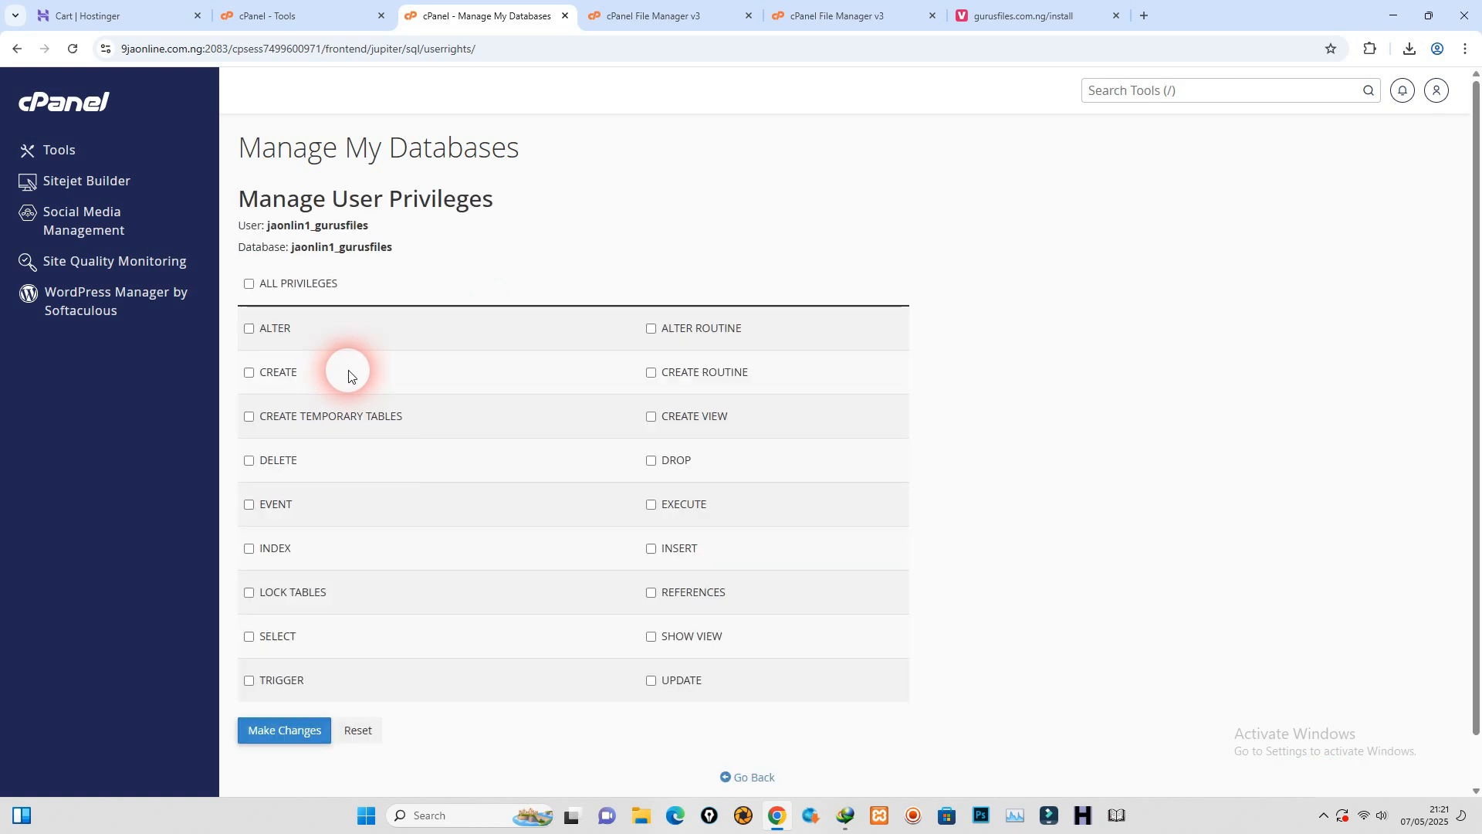
{"action": "left_click", "coordinate": [250, 285]}
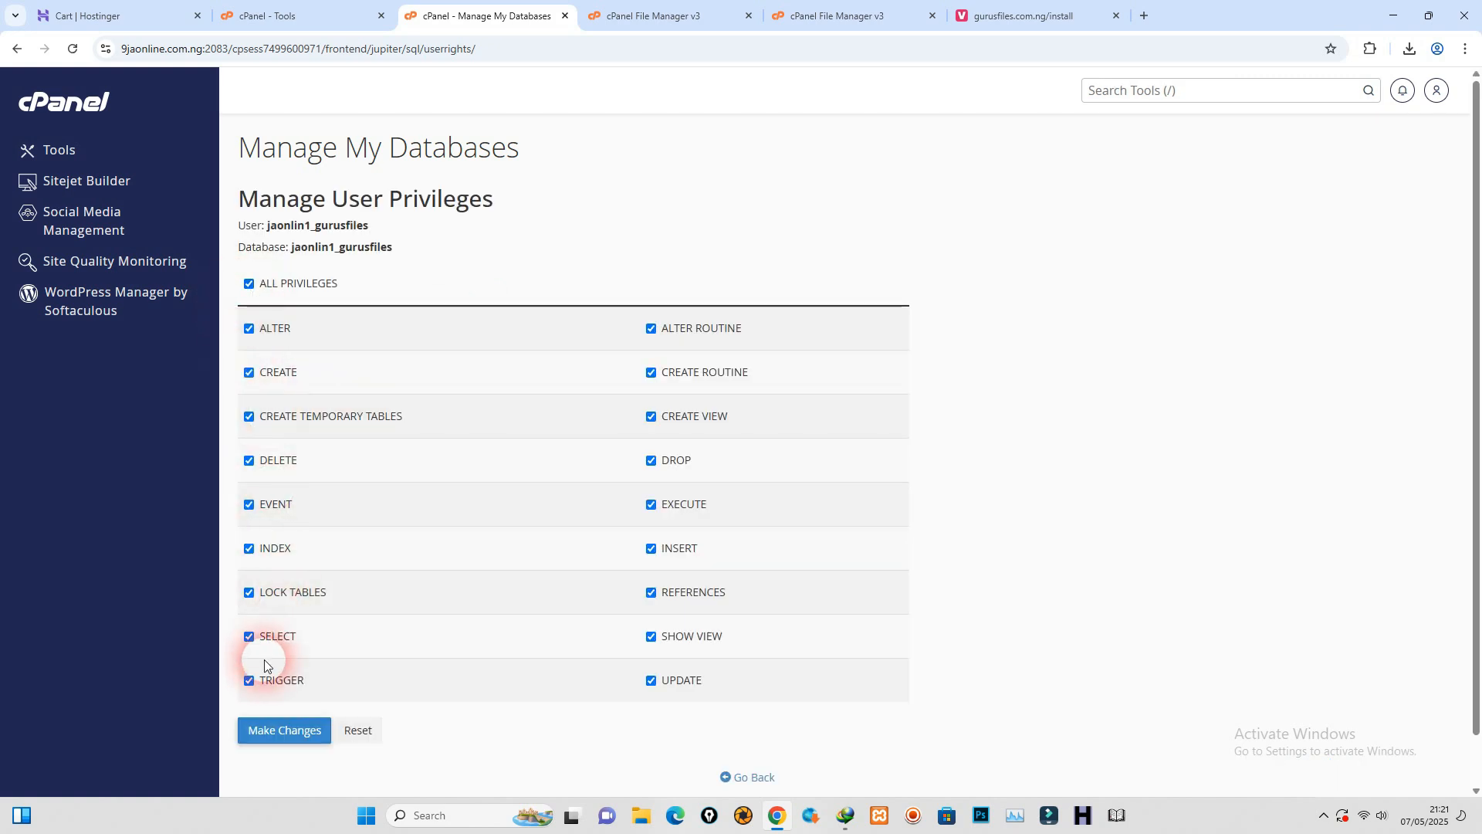
{"action": "left_click", "coordinate": [285, 731]}
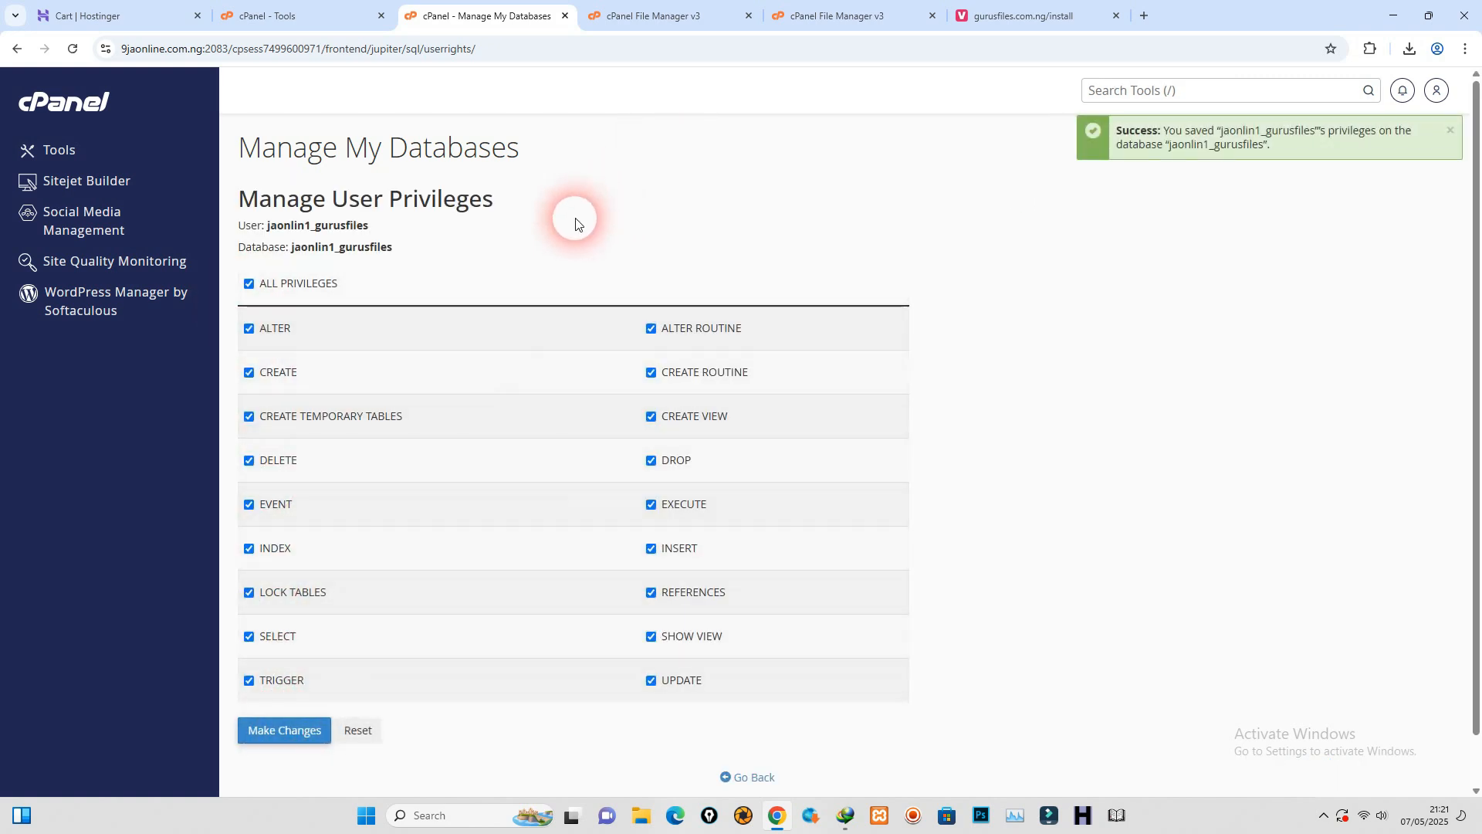
Step: Copy the new database's full name and fill in the Viae installer's hostname as localhost and the copied name as database name
{"action": "scroll", "coordinate": [323, 278], "scroll_direction": "down", "scroll_amount": 1}
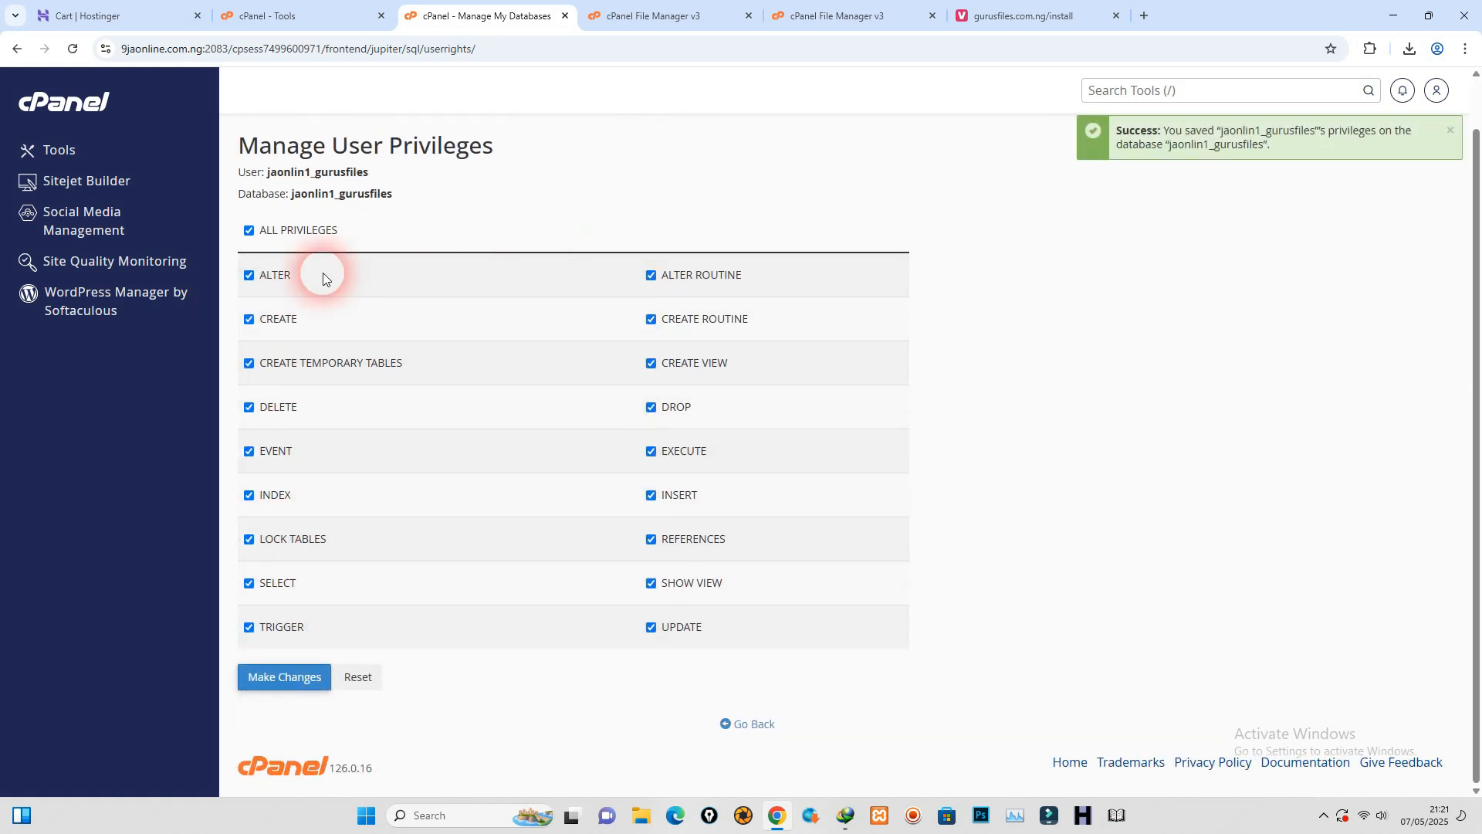
{"action": "right_click", "coordinate": [341, 201]}
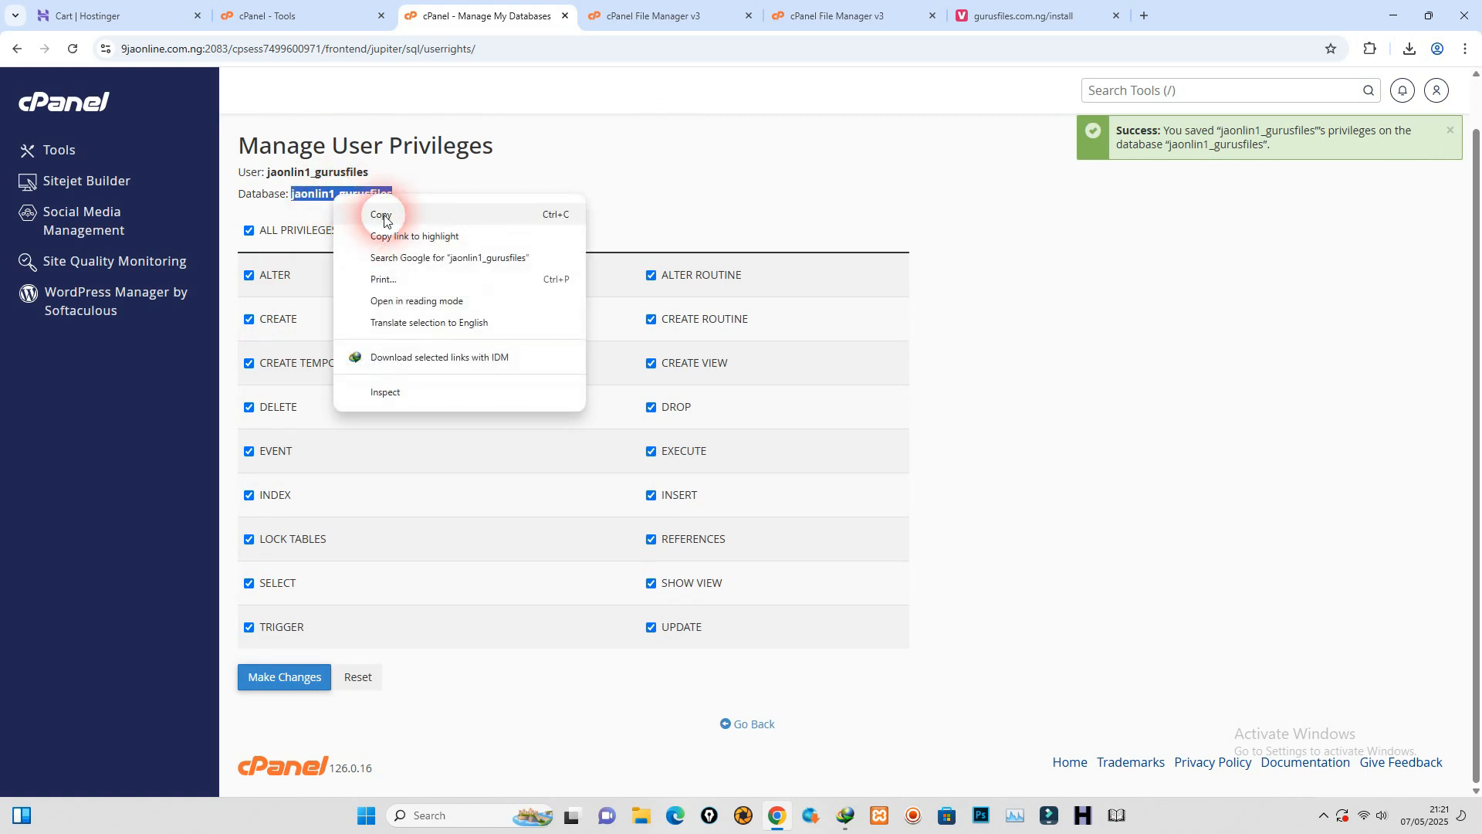
{"action": "left_click", "coordinate": [384, 222]}
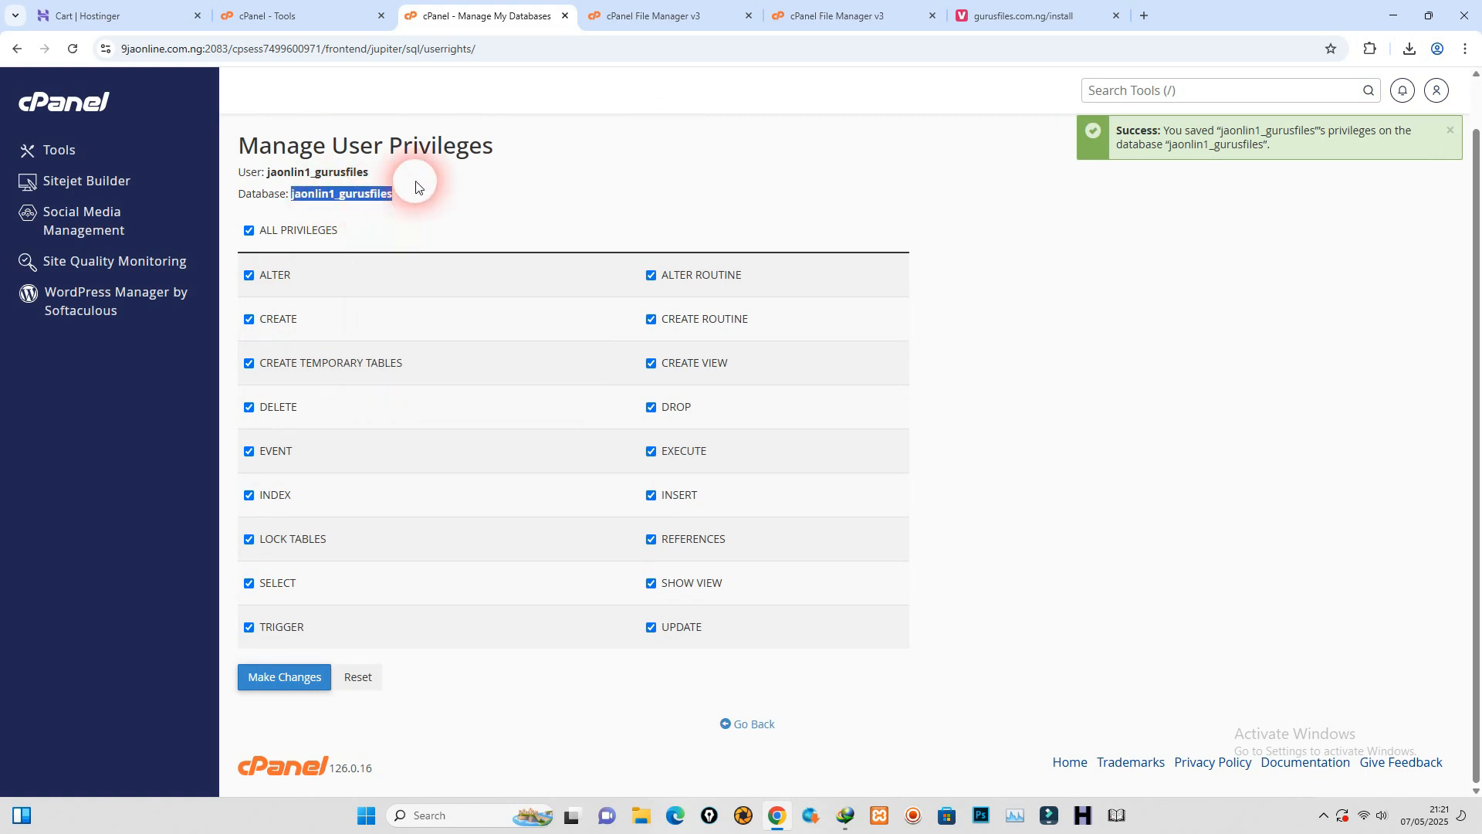
{"action": "left_click", "coordinate": [1019, 26]}
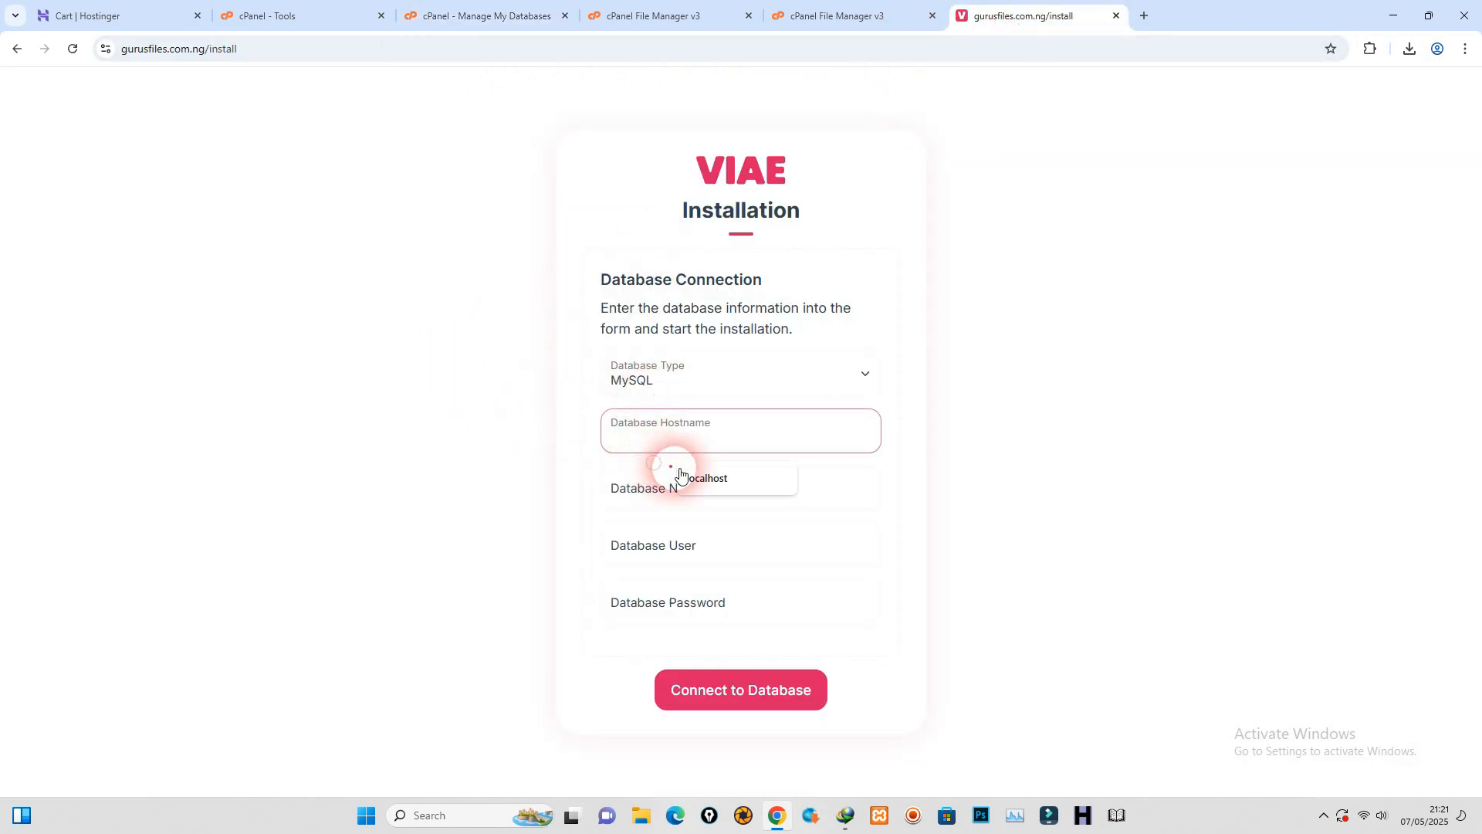
{"action": "left_click", "coordinate": [709, 479]}
{"action": "left_click", "coordinate": [685, 516]}
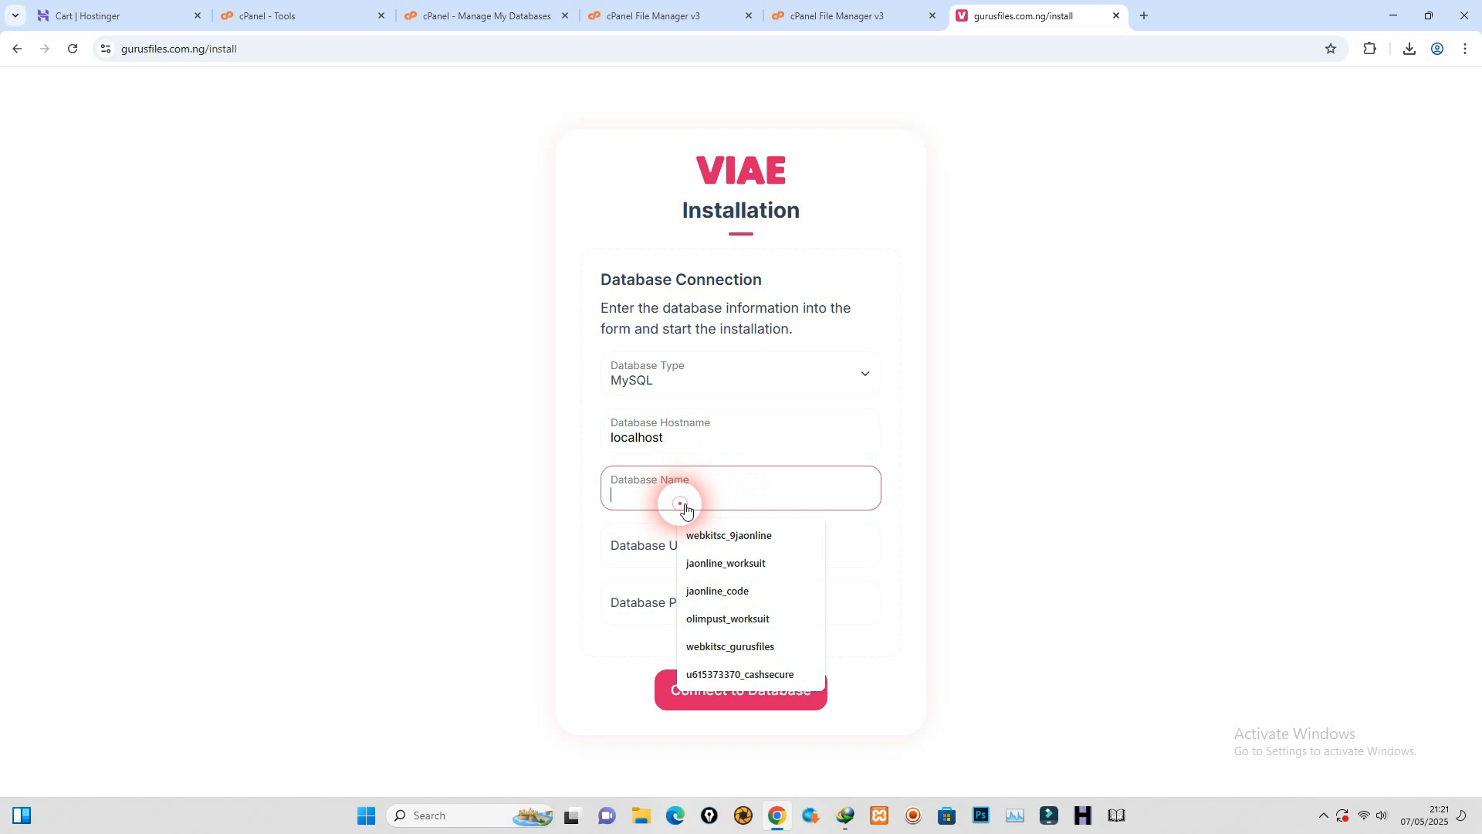
{"action": "key", "text": "ctrl+v"}
Step: Enter the same account-prefixed gurusfiles name as database user and fill in the database password
{"action": "left_click", "coordinate": [667, 553]}
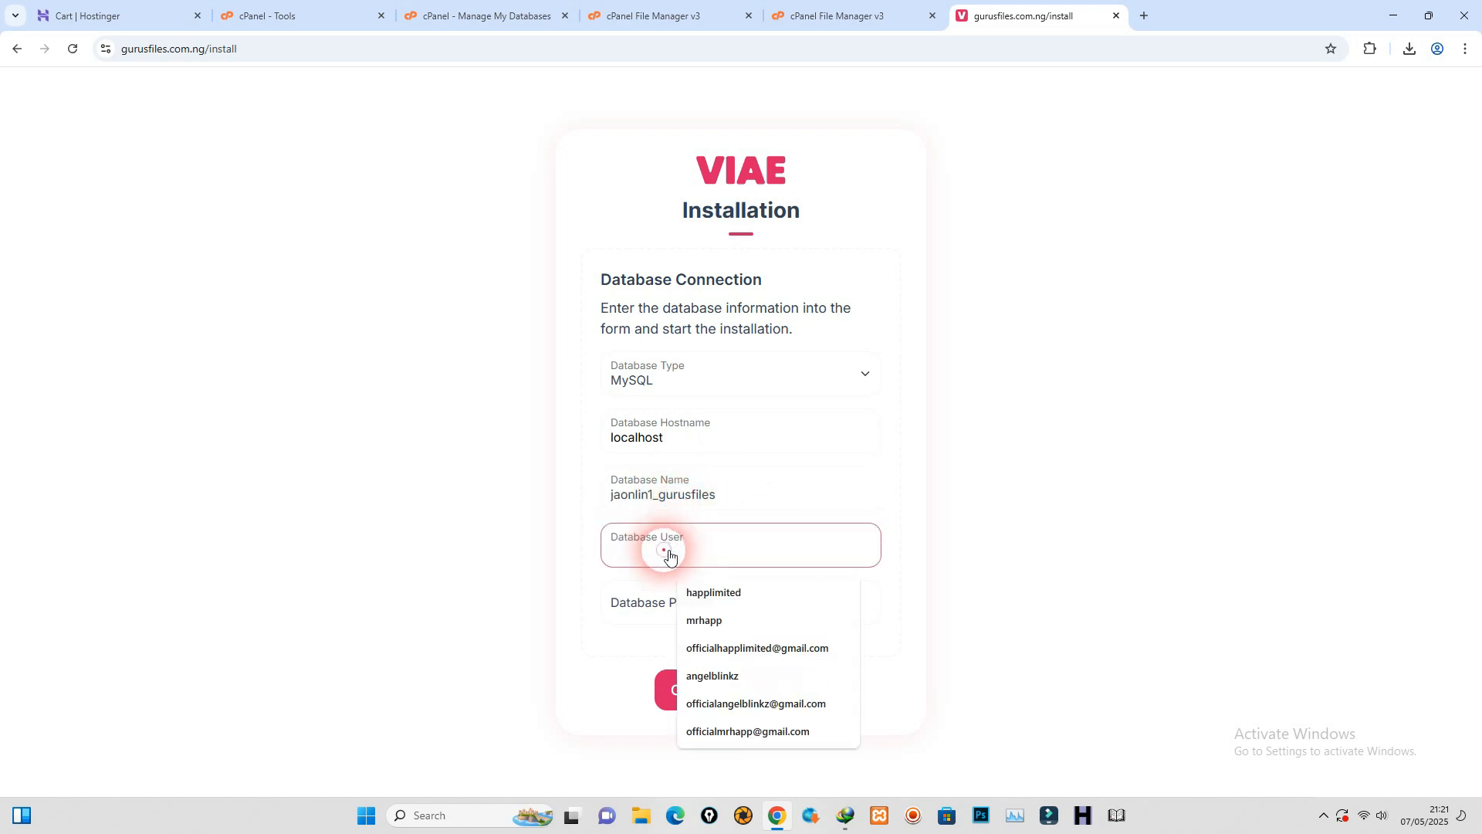
{"action": "key", "text": "ctrl+v"}
{"action": "left_click", "coordinate": [674, 614]}
{"action": "key", "text": "ctrl+v"}
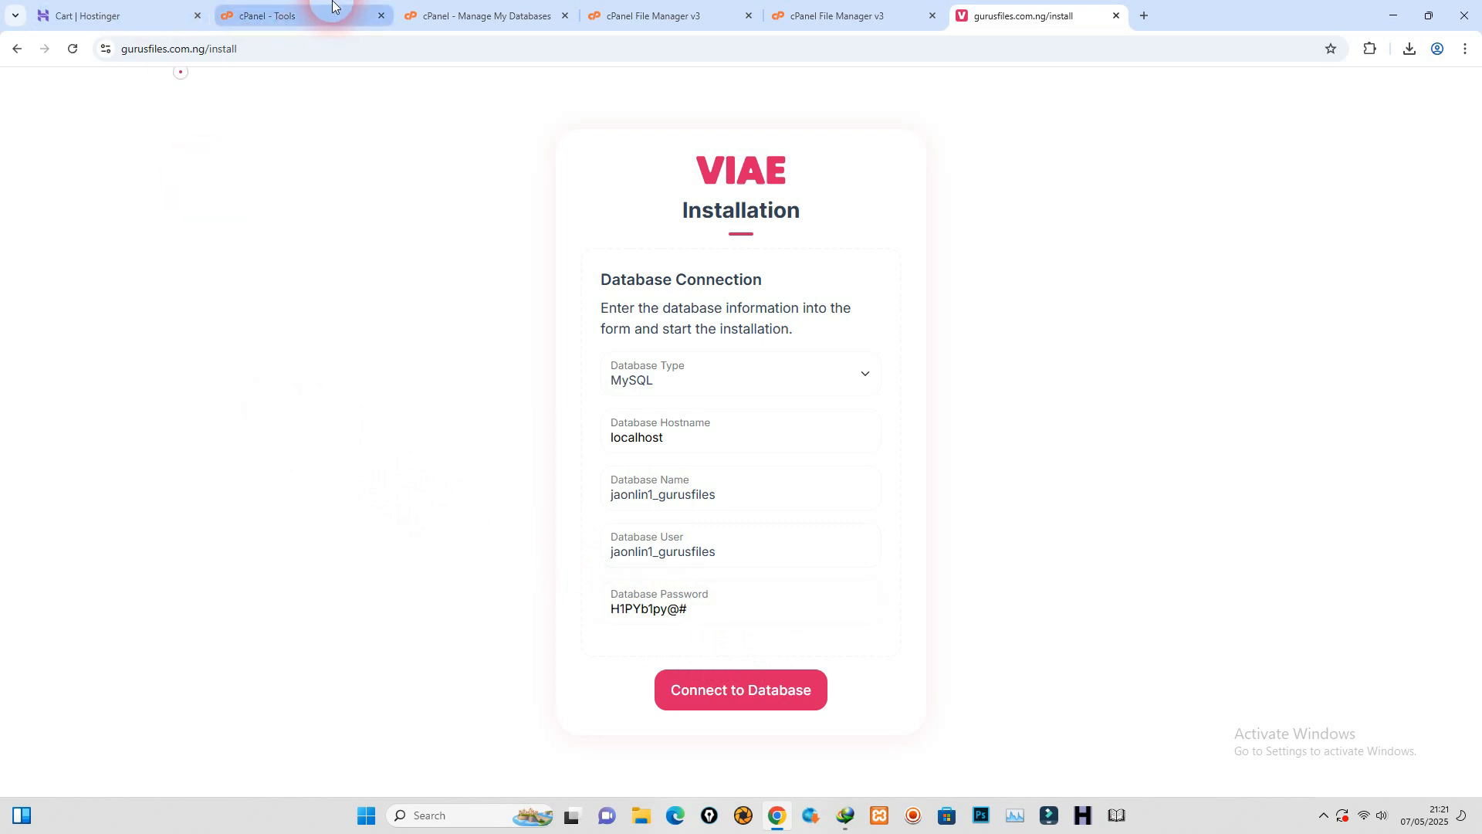
Step: Open phpMyAdmin from cPanel in a separate browser tab and open the gurusfiles database under the account's databases
{"action": "left_click", "coordinate": [371, 8]}
{"action": "right_click", "coordinate": [341, 587]}
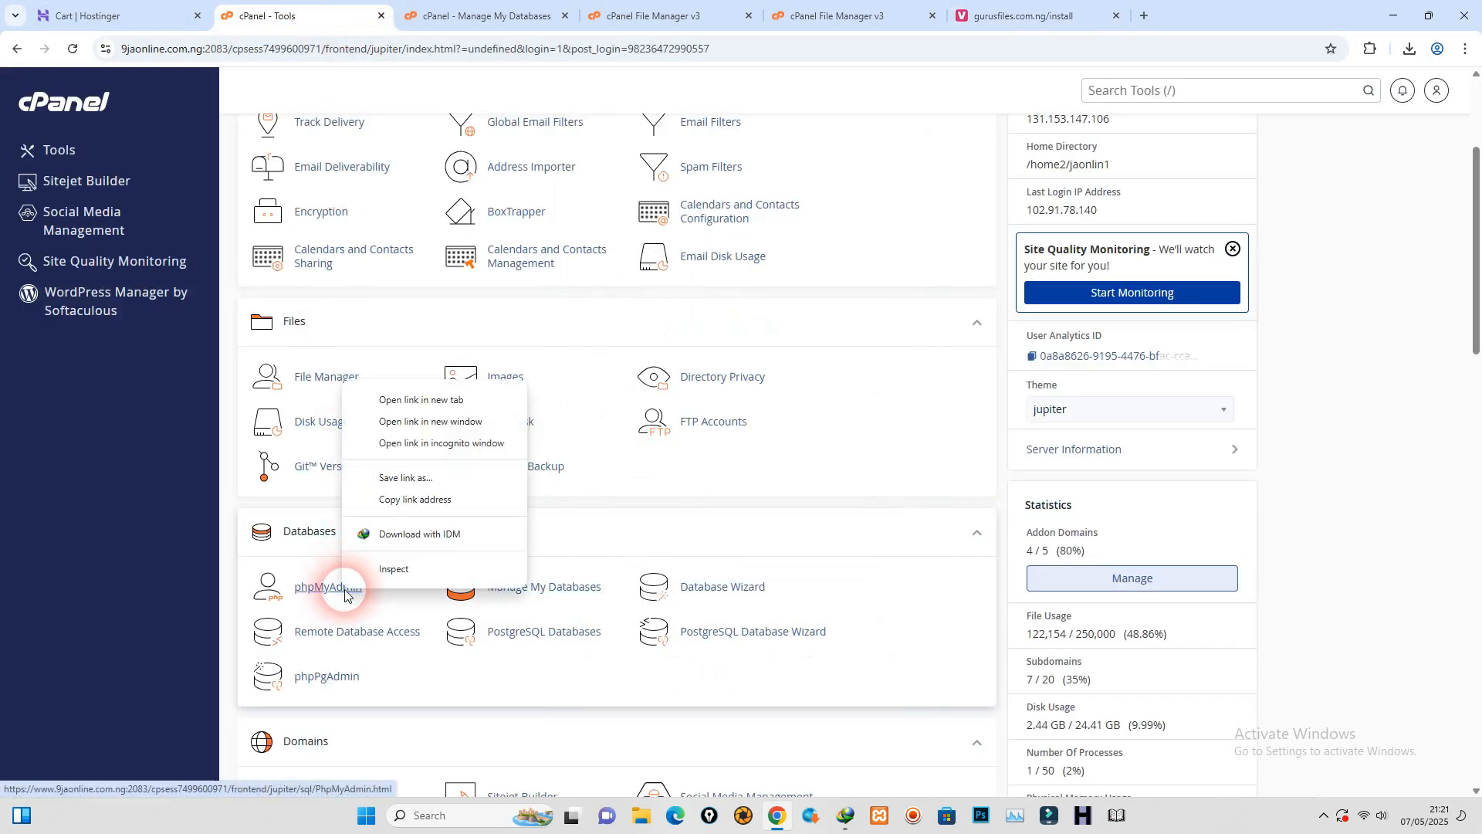
{"action": "left_click", "coordinate": [410, 399]}
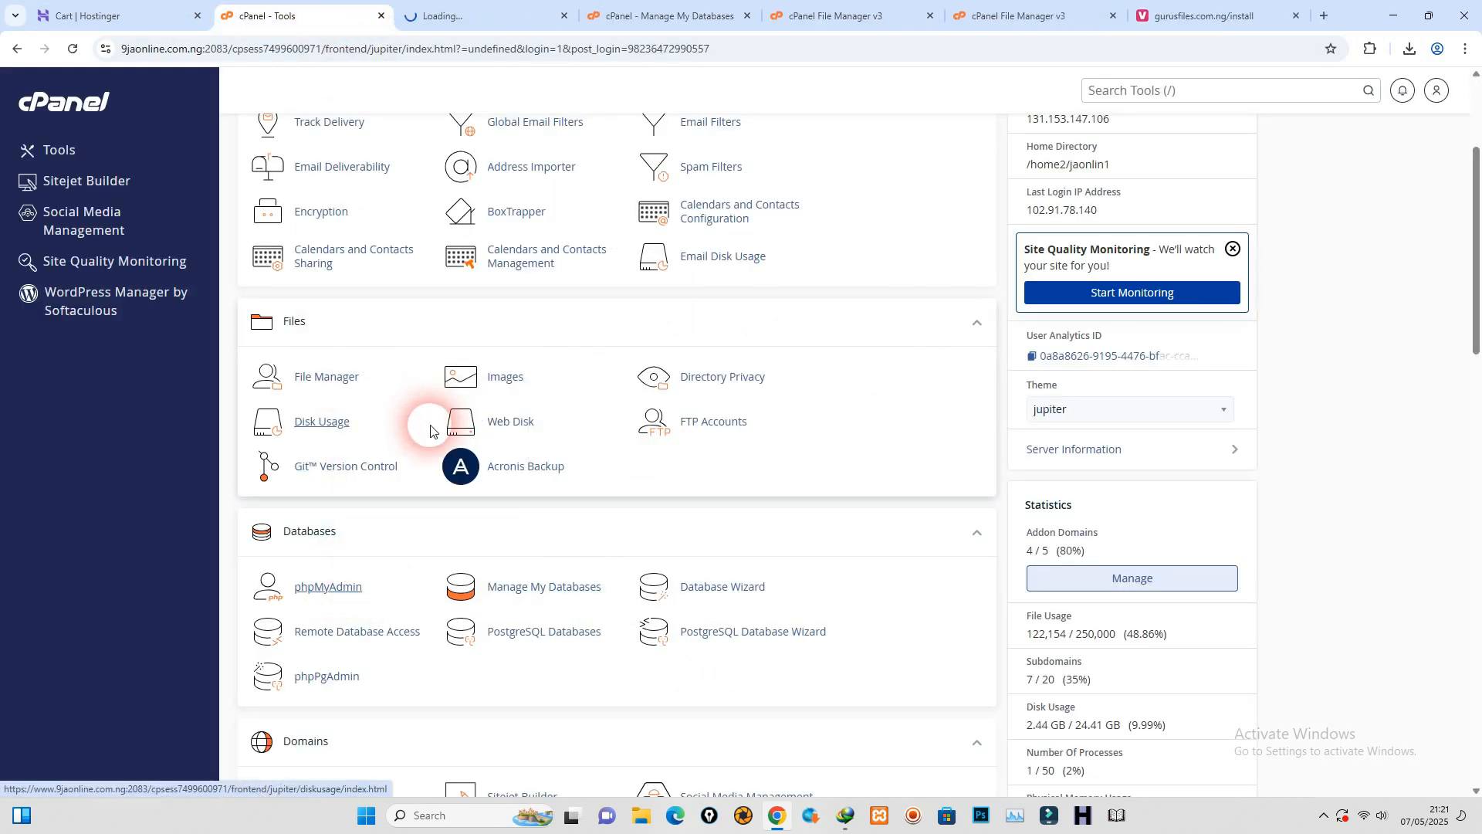
{"action": "left_click", "coordinate": [463, 9]}
{"action": "left_click", "coordinate": [537, 283]}
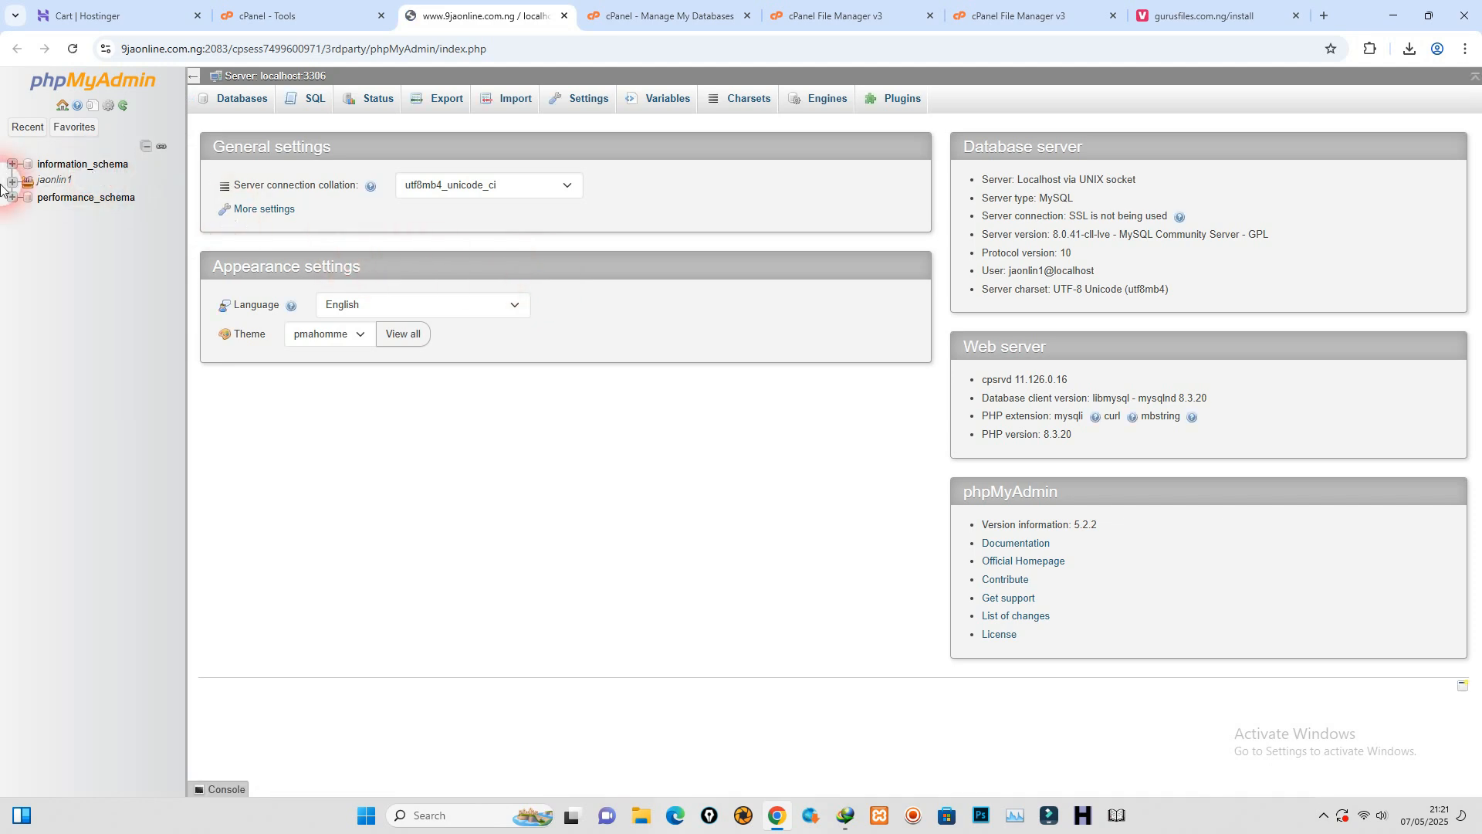
{"action": "left_click", "coordinate": [12, 181]}
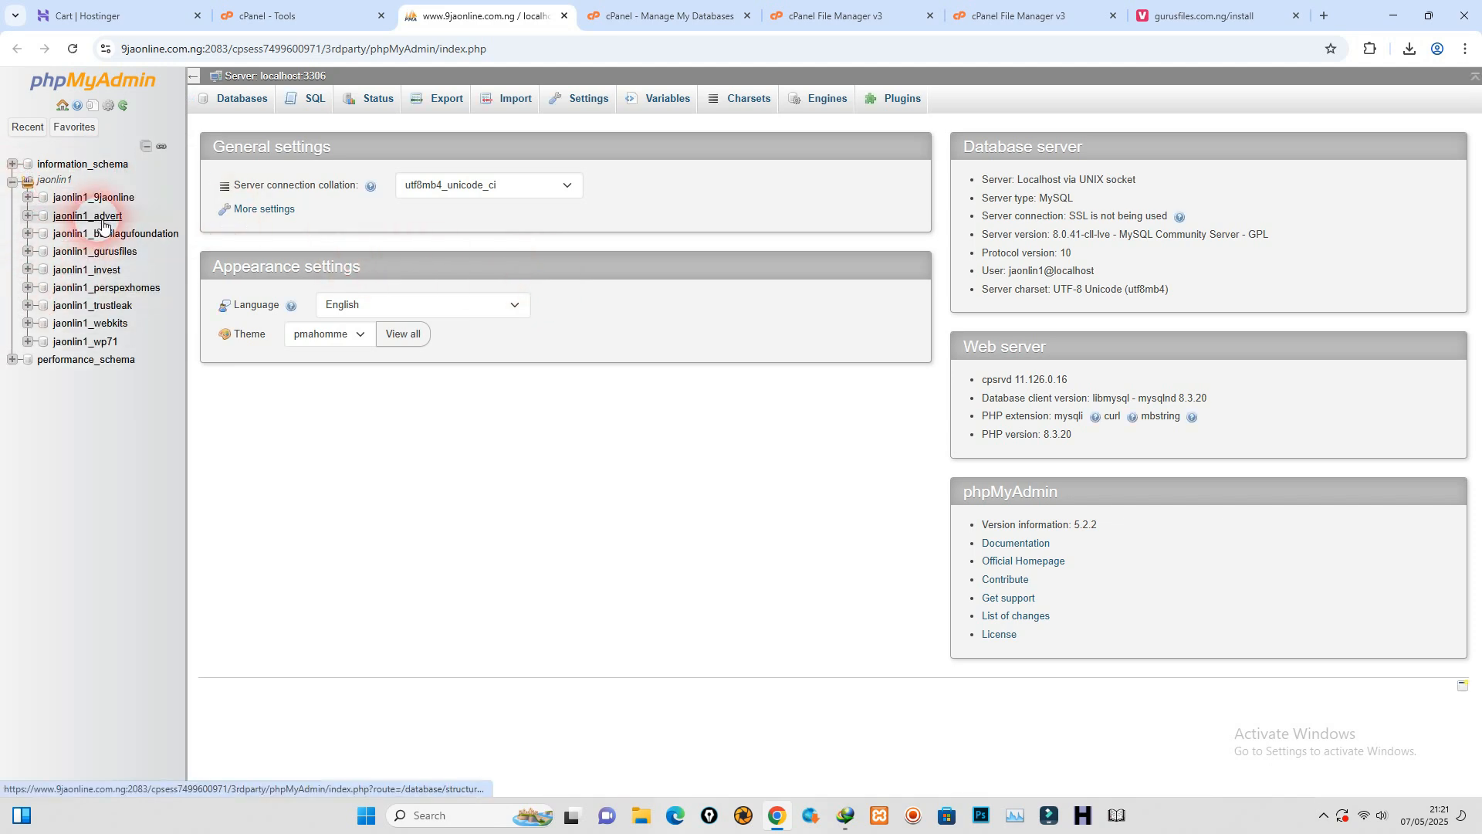
{"action": "left_click", "coordinate": [94, 251]}
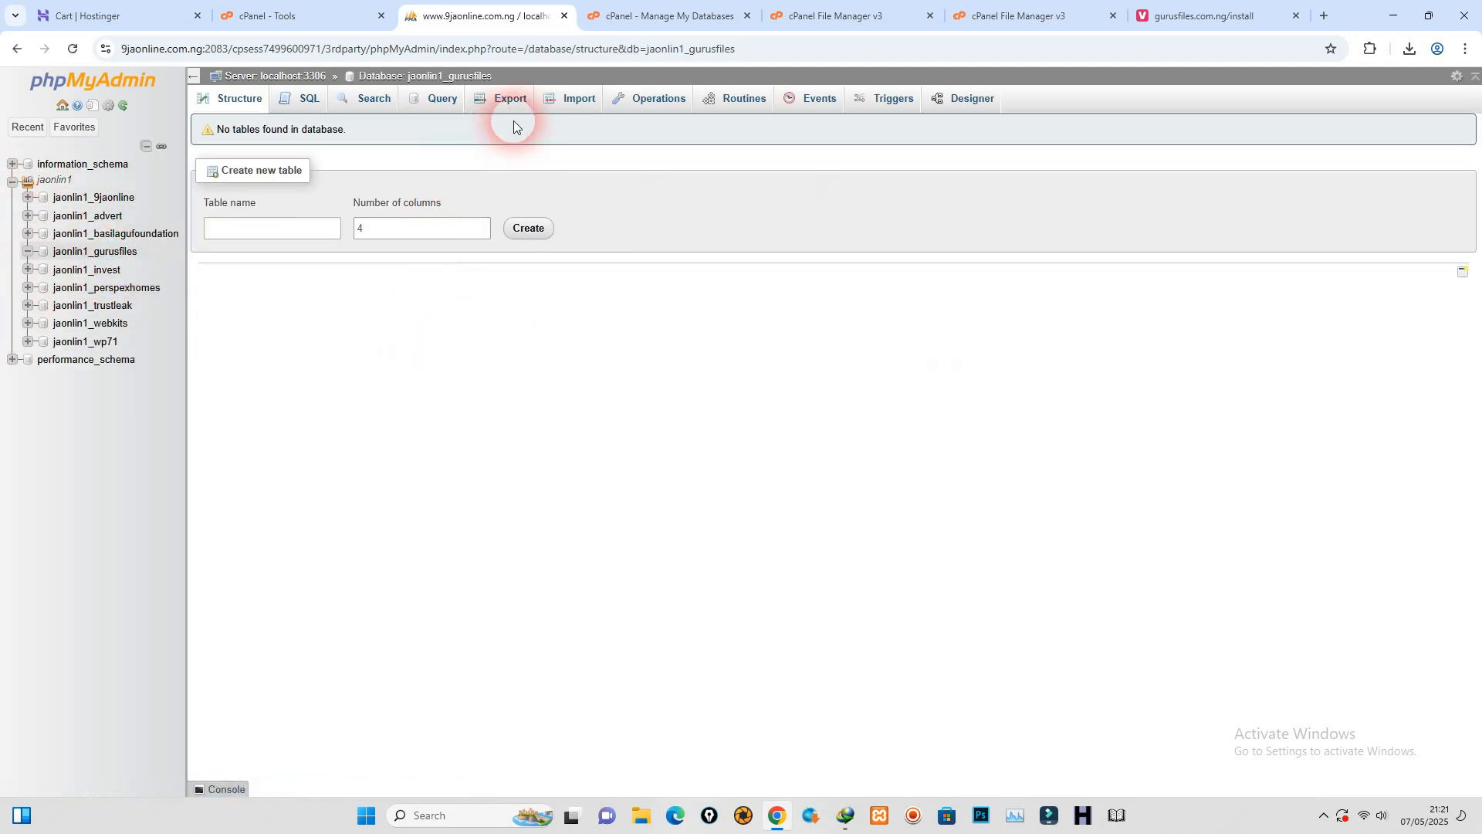
Step: Import the file database (2).sql from Downloads into the gurusfiles database
{"action": "left_click", "coordinate": [573, 108]}
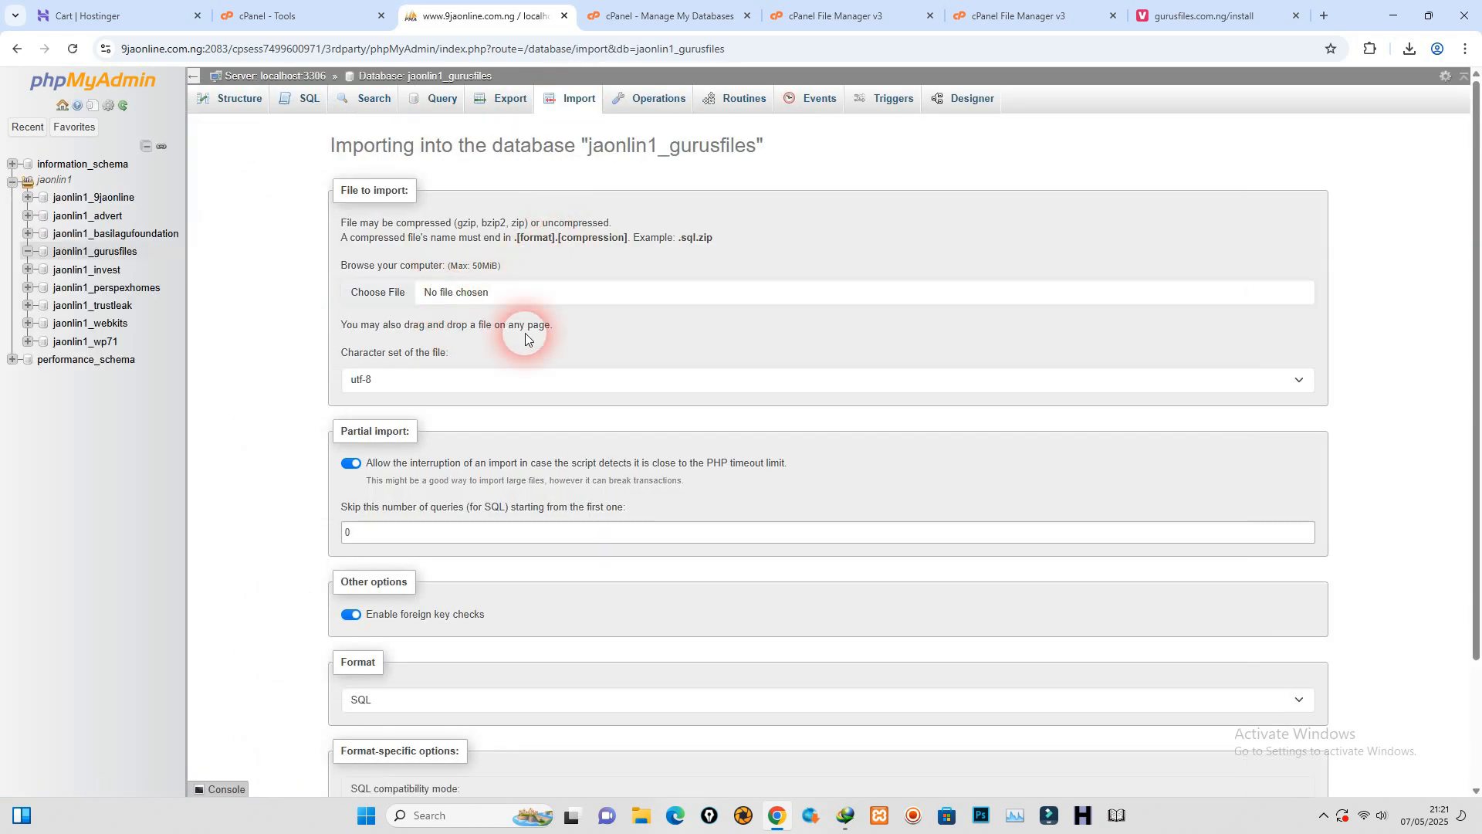
{"action": "left_click", "coordinate": [394, 292]}
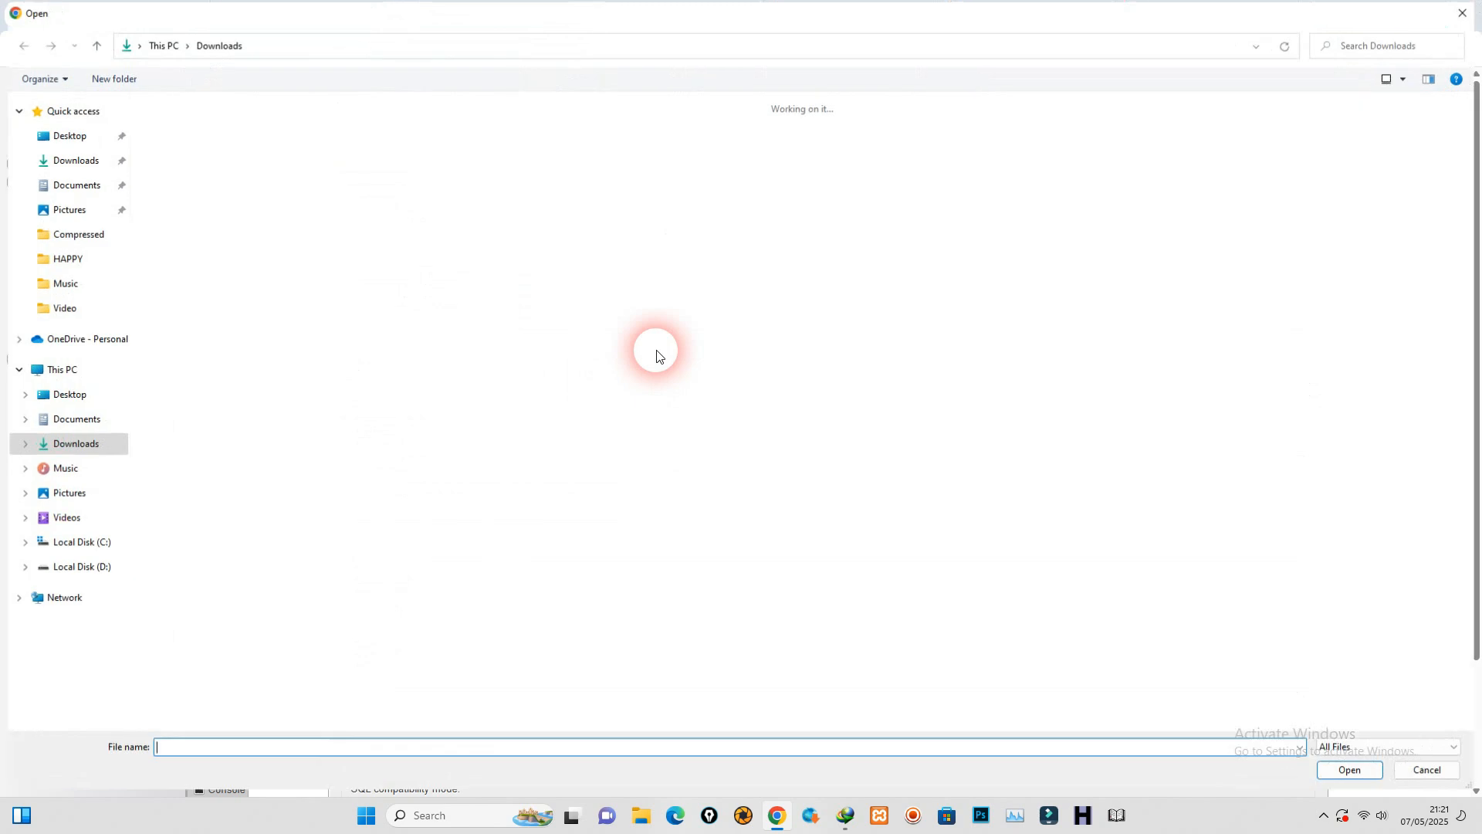
{"action": "double_click", "coordinate": [202, 190]}
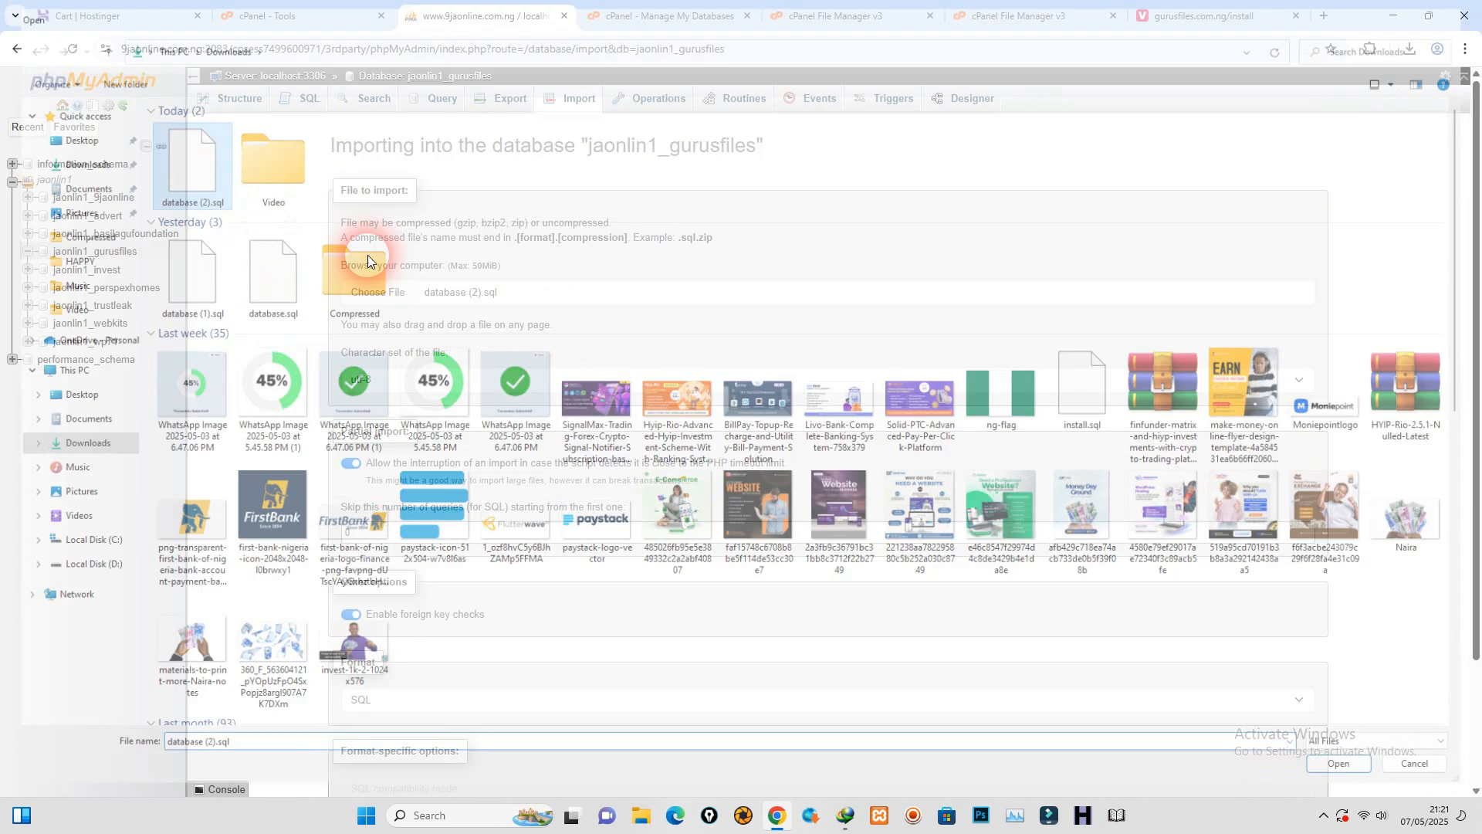
{"action": "scroll", "coordinate": [473, 496], "scroll_direction": "down", "scroll_amount": 3}
{"action": "left_click", "coordinate": [363, 753]}
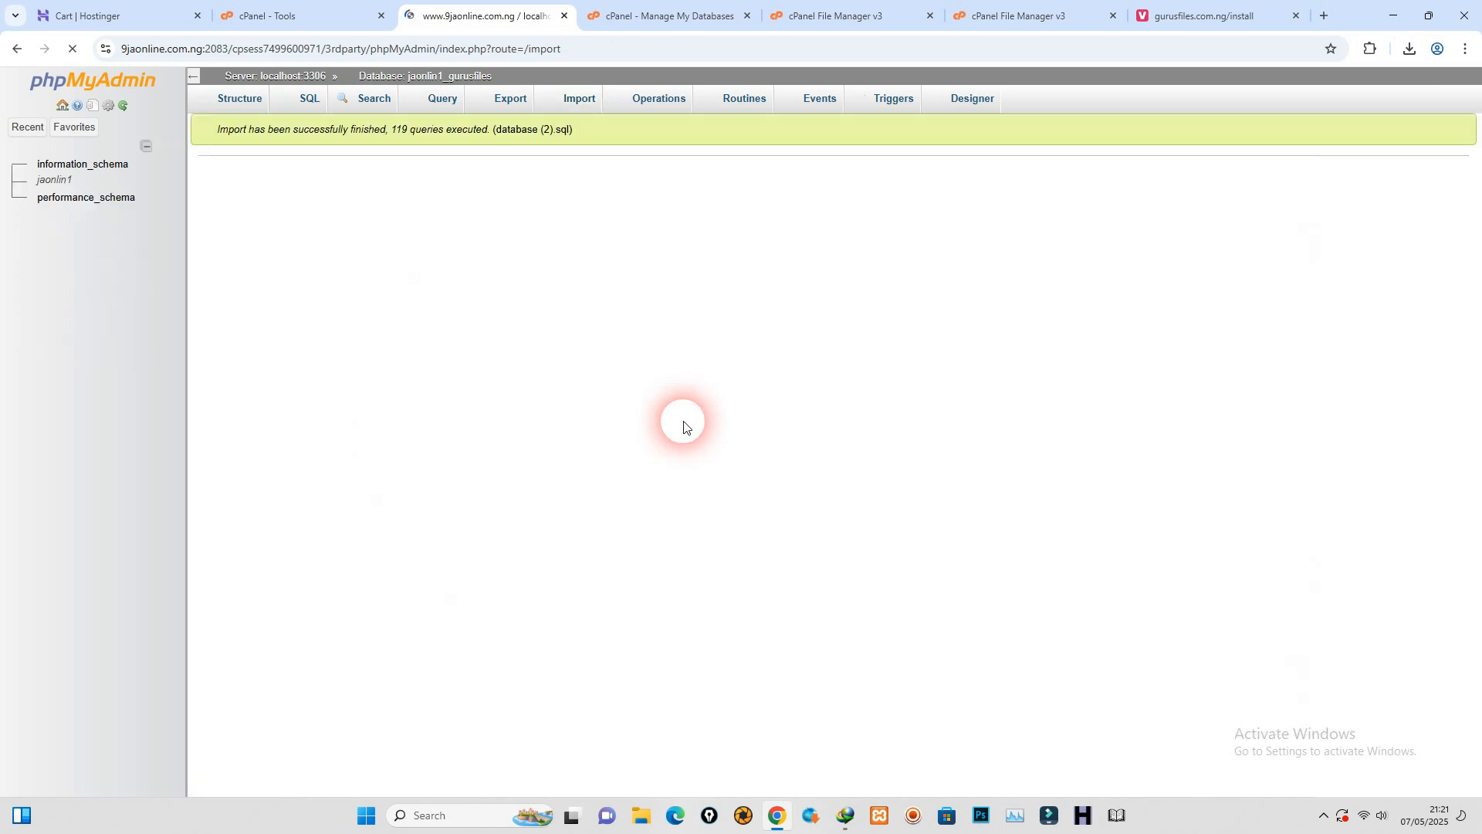
Step: Return to the Viae installer, connect it to the database, and continue to the website and admin settings
{"action": "left_click", "coordinate": [1223, 9]}
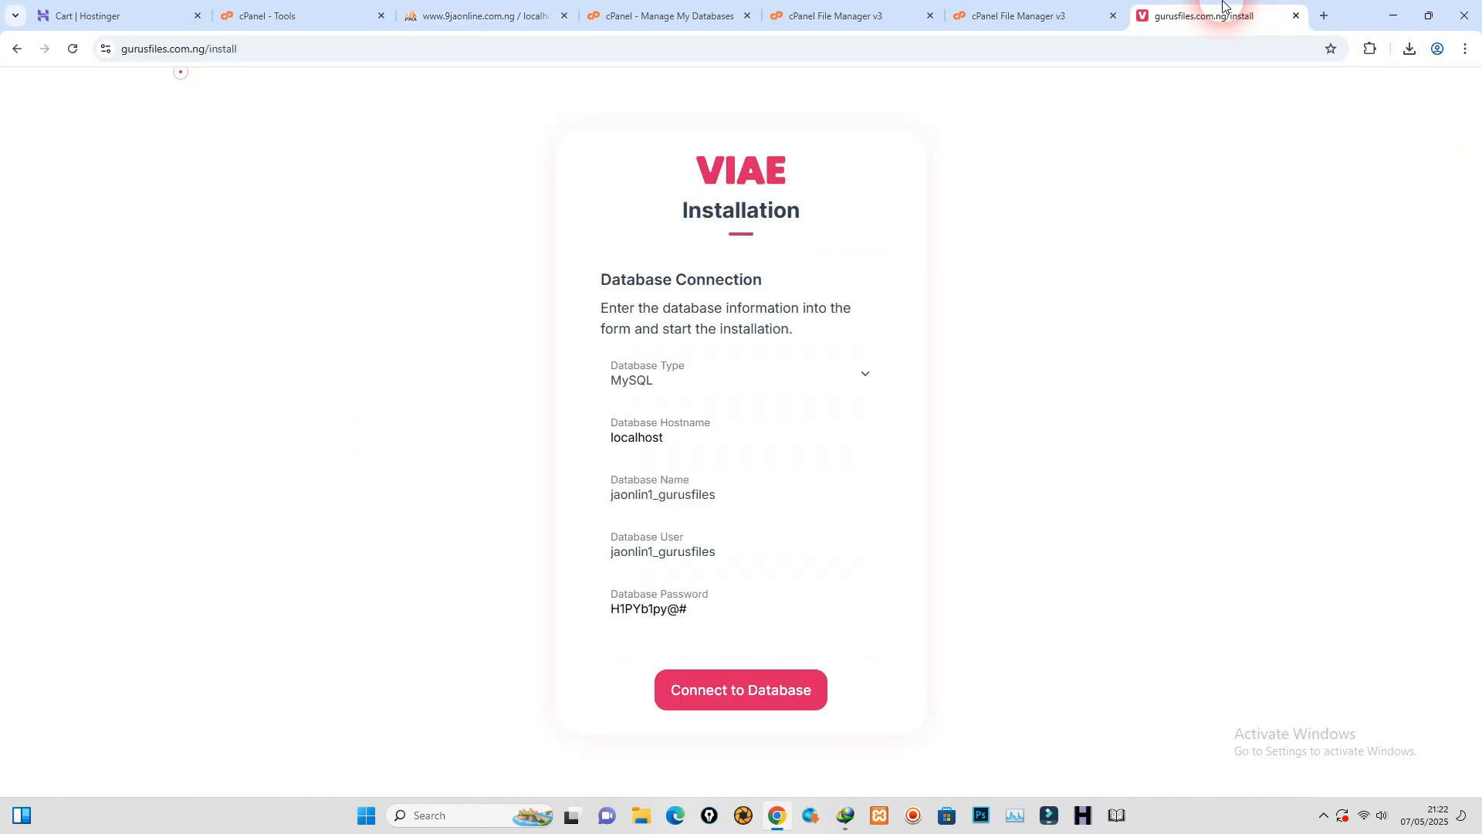
{"action": "left_click", "coordinate": [736, 691]}
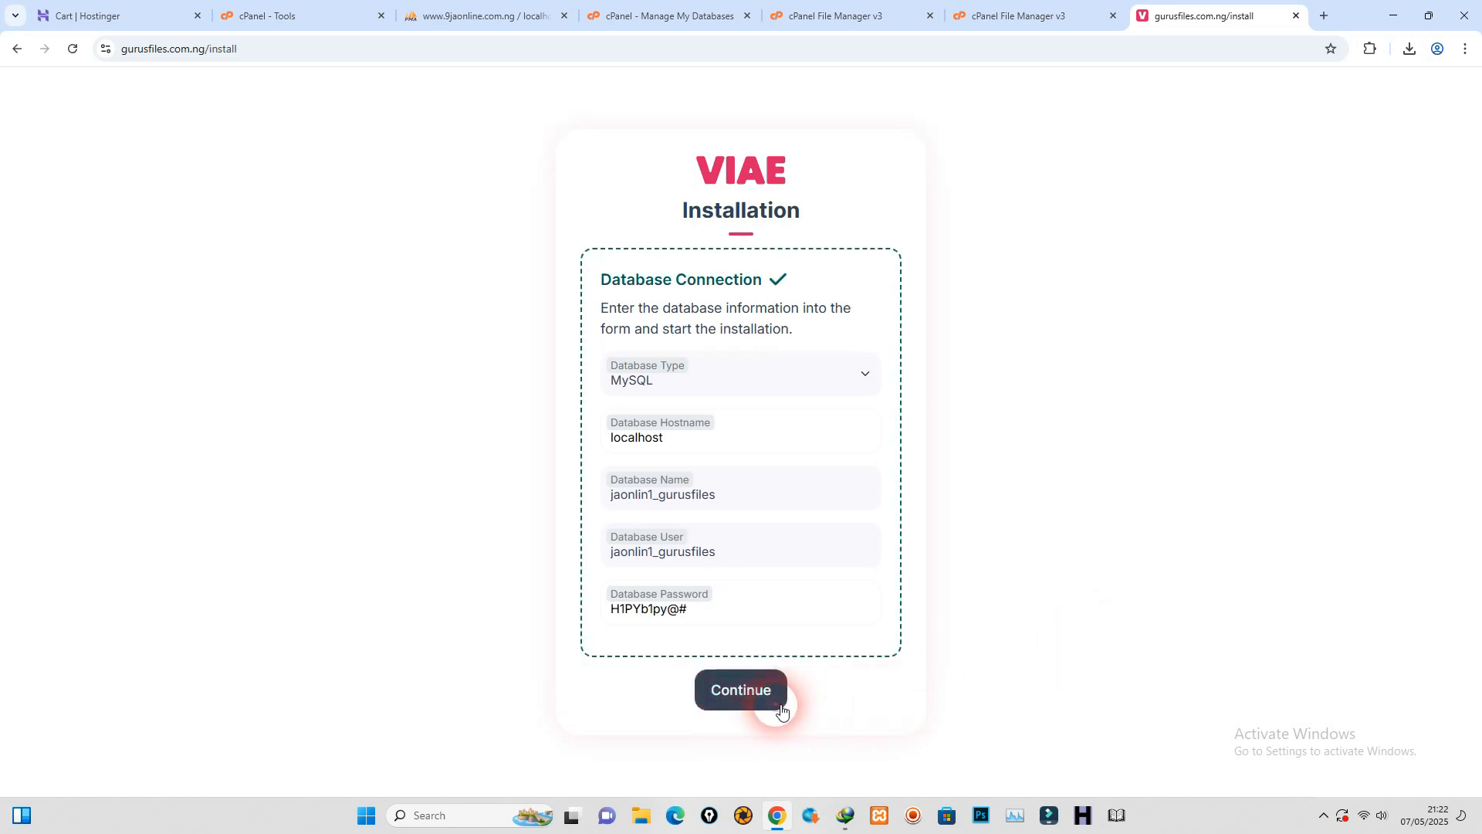
{"action": "left_click", "coordinate": [770, 704]}
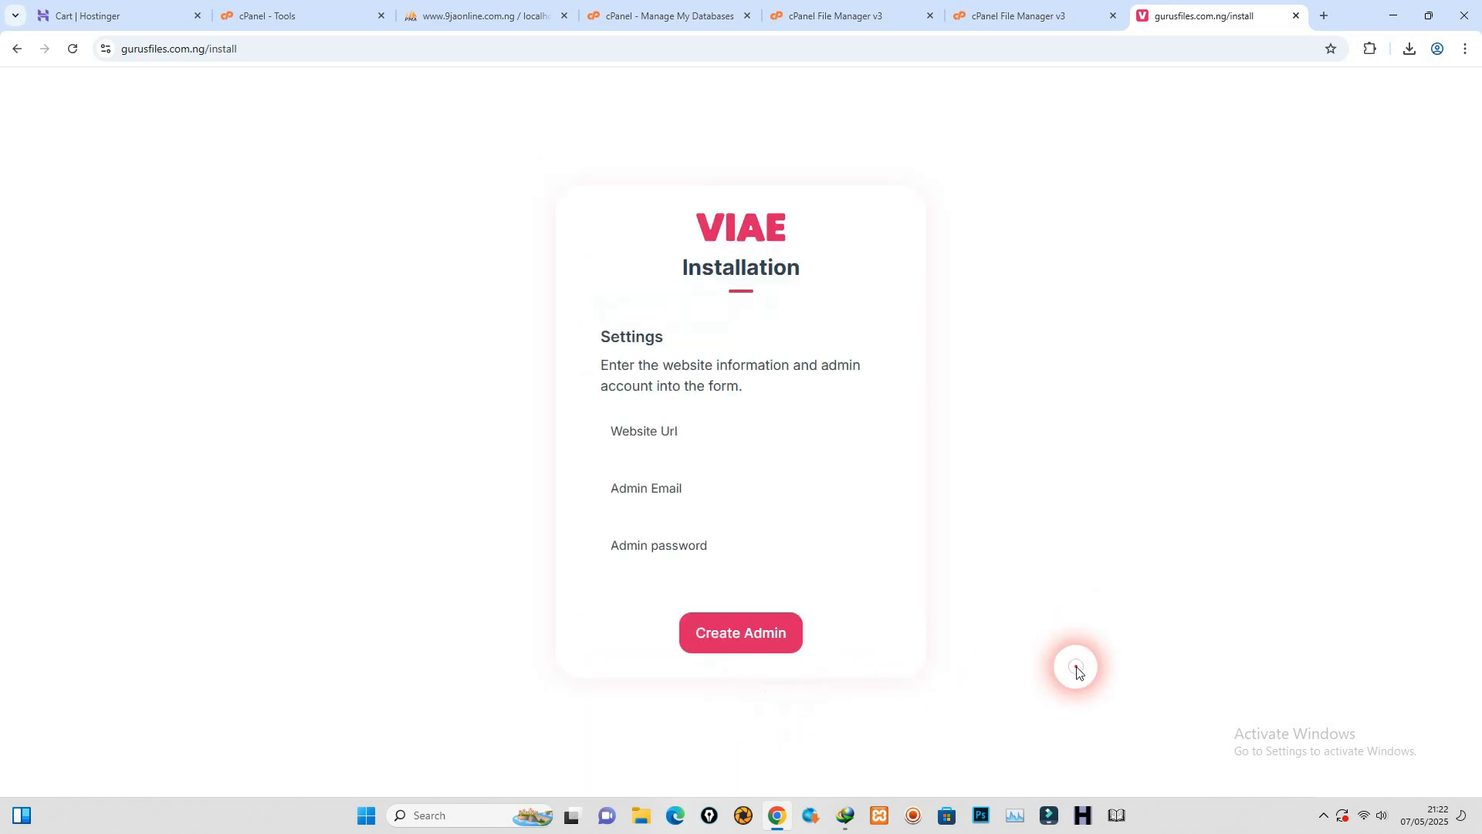
{"action": "left_click", "coordinate": [709, 429]}
{"action": "left_click", "coordinate": [758, 480]}
{"action": "left_click_drag", "start_coordinate": [207, 49], "coordinate": [17, 52]}
{"action": "left_click", "coordinate": [248, 183]}
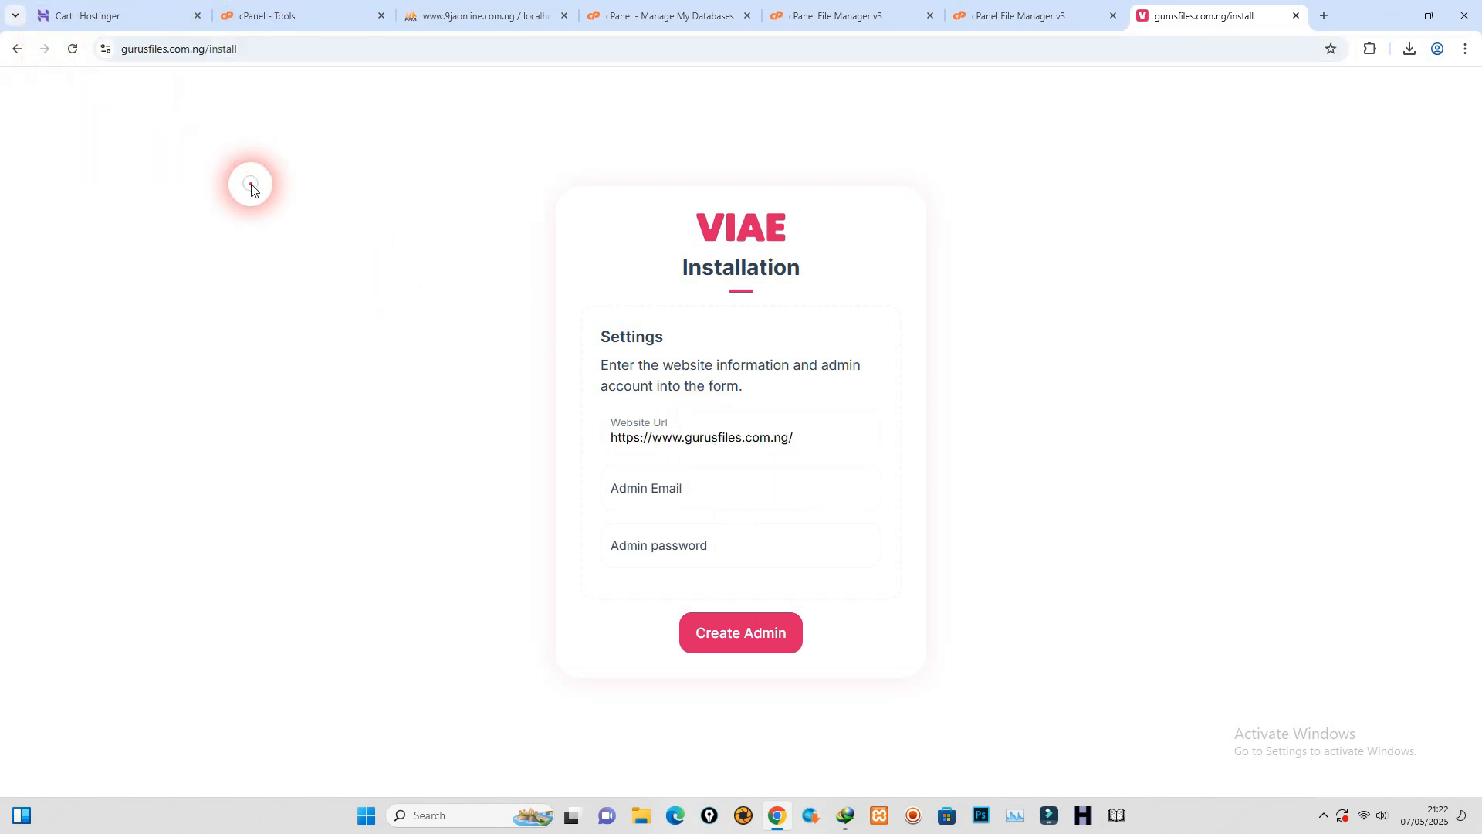
Step: Fill in the admin email and the admin password, and create the admin account
{"action": "left_click", "coordinate": [674, 471]}
{"action": "left_click", "coordinate": [715, 535]}
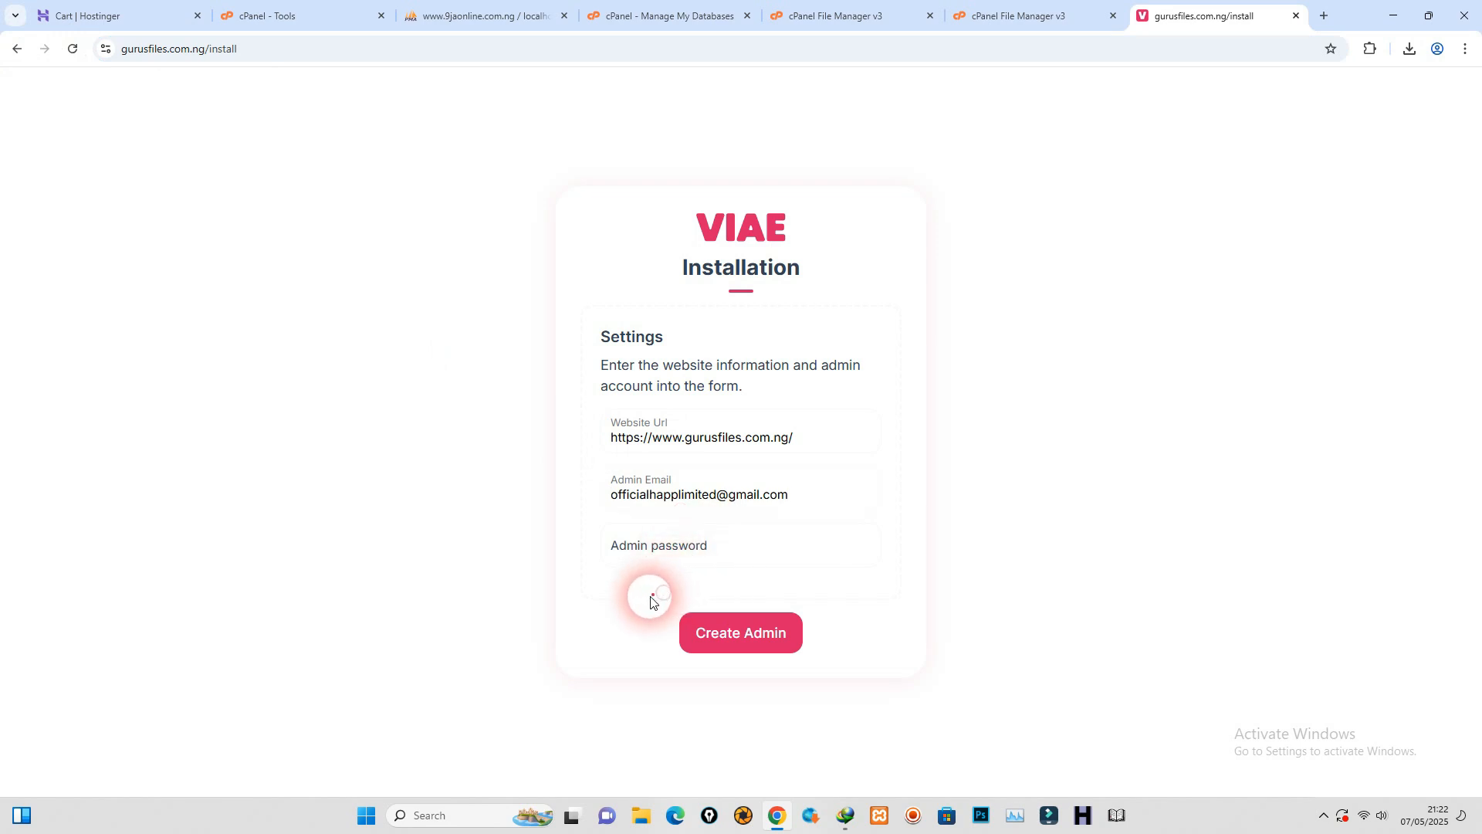
{"action": "left_click", "coordinate": [668, 557]}
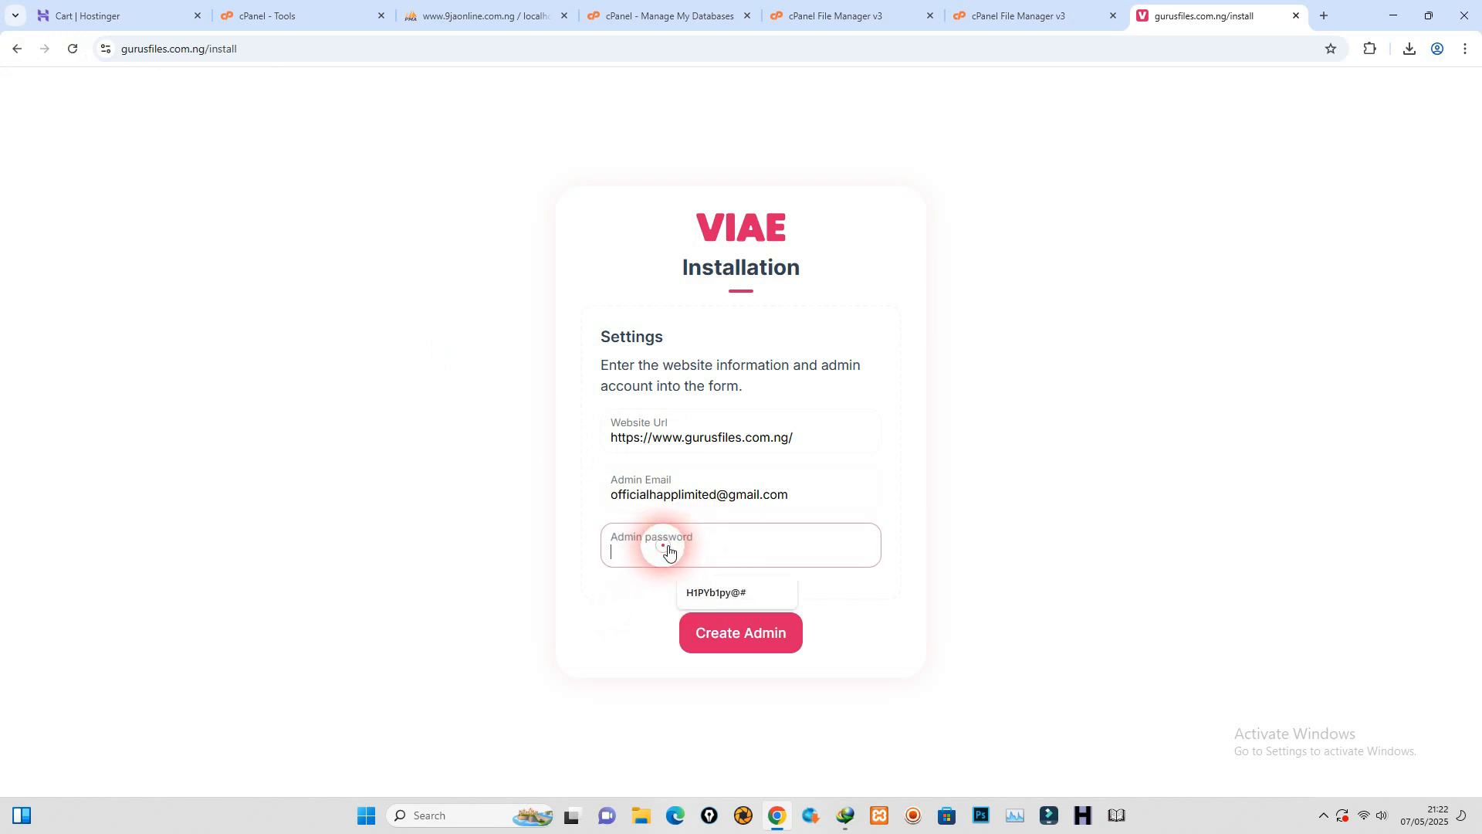
{"action": "left_click", "coordinate": [711, 600]}
{"action": "left_click", "coordinate": [741, 646]}
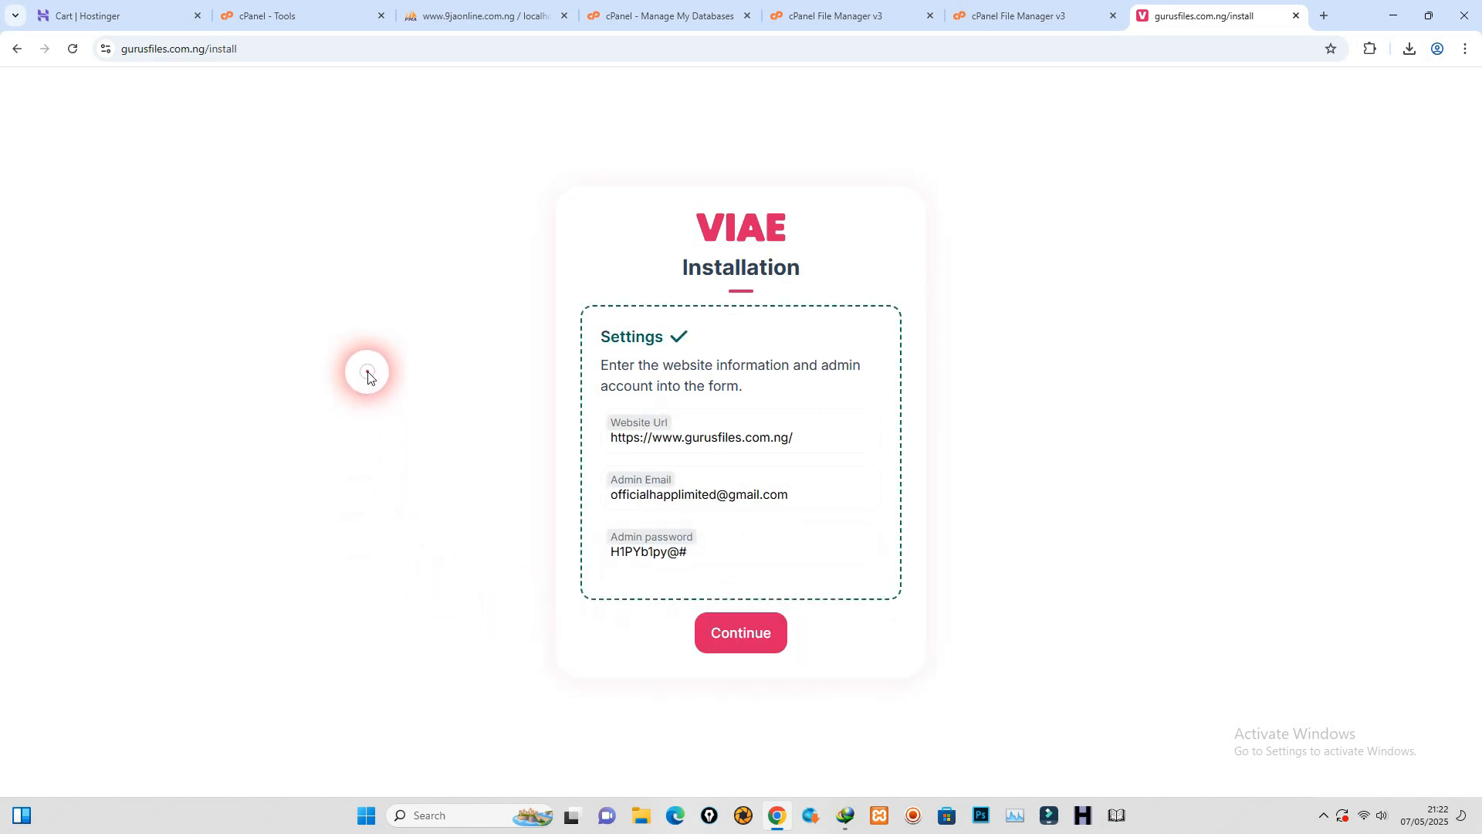
Step: Continue to the final installation stage and run the Viae installation, repeating it once
{"action": "left_click", "coordinate": [745, 633]}
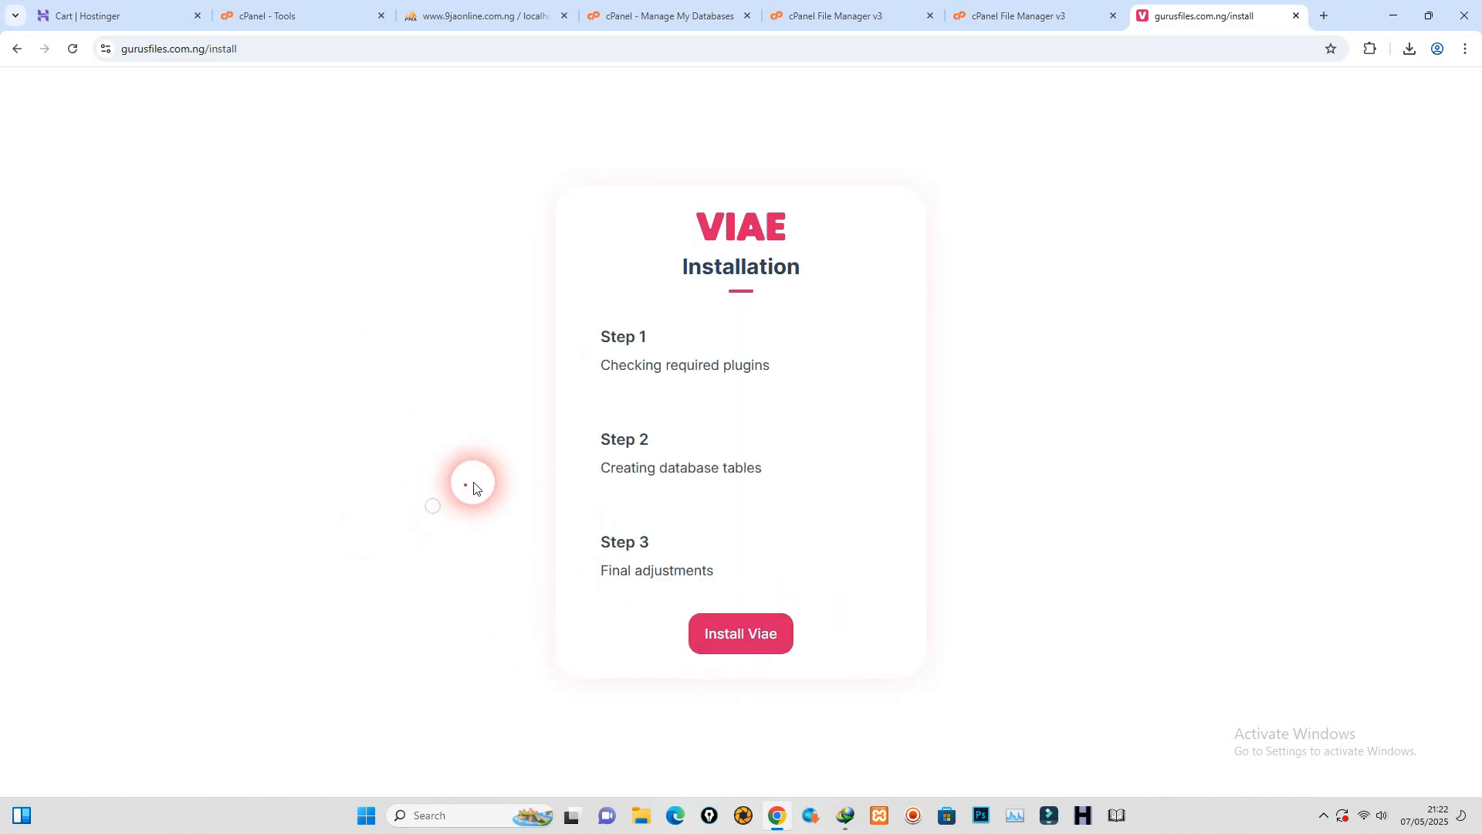
{"action": "left_click", "coordinate": [753, 640]}
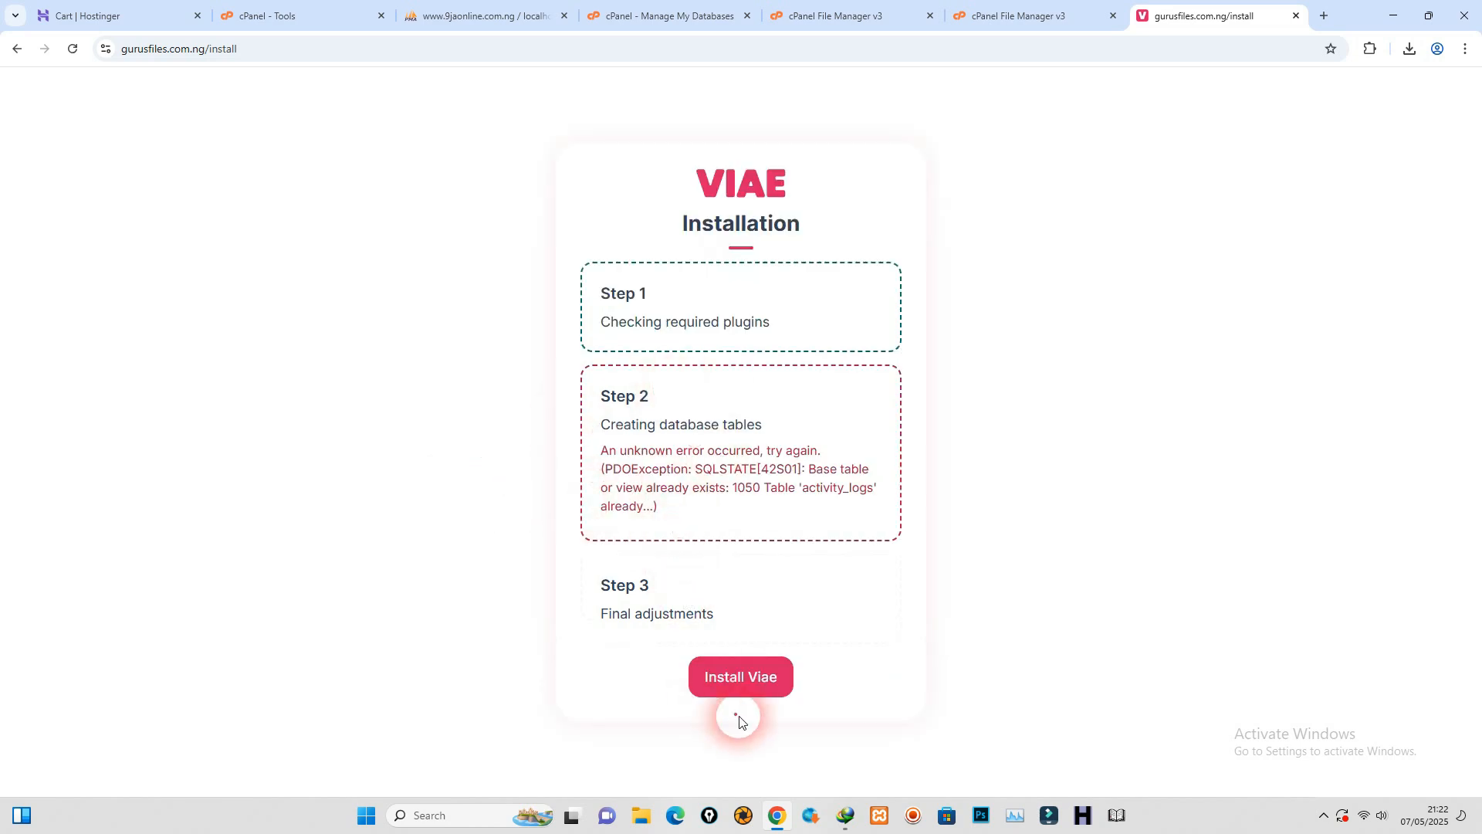
{"action": "left_click", "coordinate": [746, 679]}
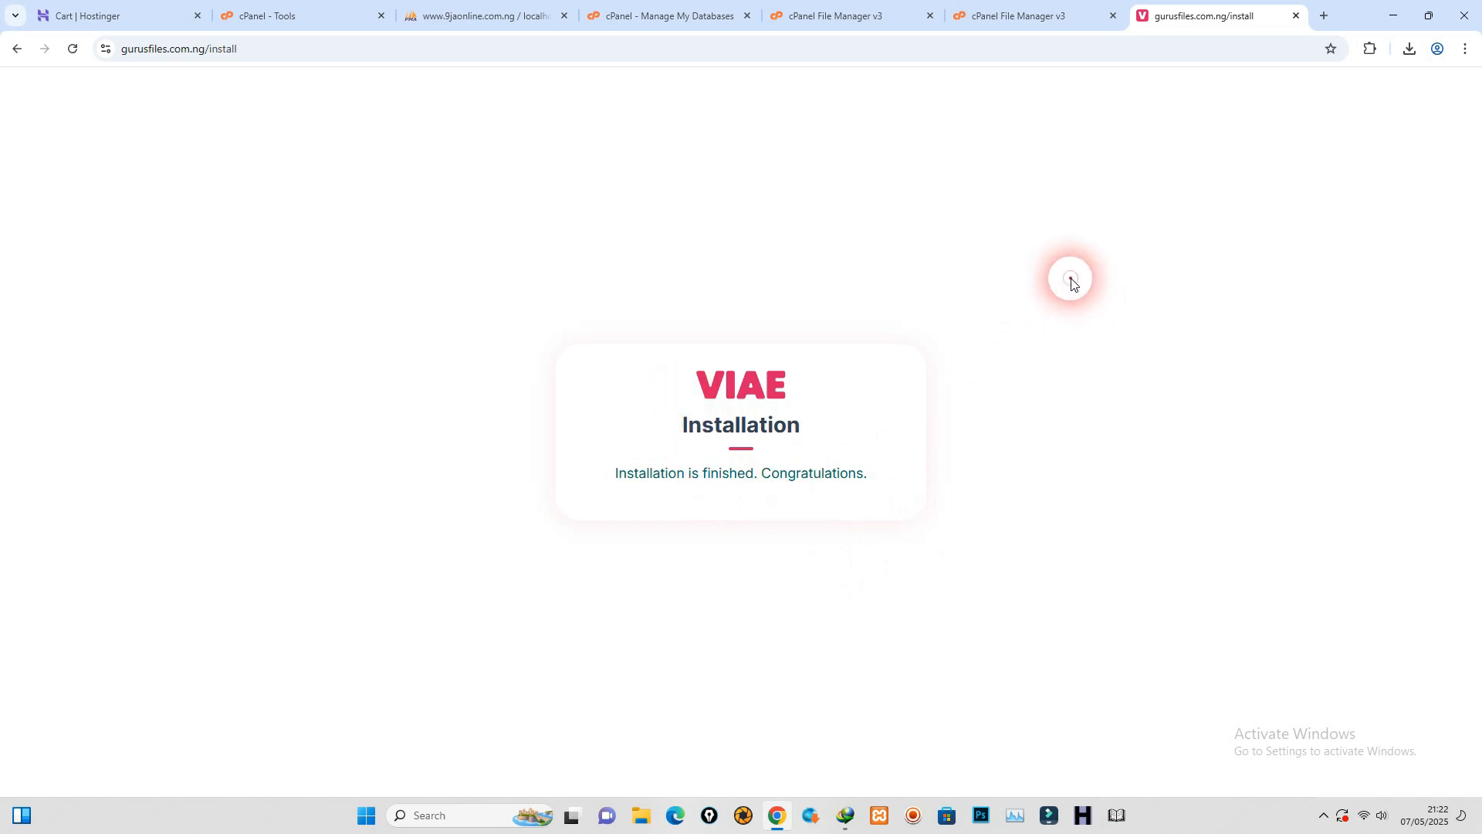
Step: Open the site's home page by removing the install path from the gurusfiles.com.ng address
{"action": "left_click_drag", "start_coordinate": [330, 51], "coordinate": [205, 52]}
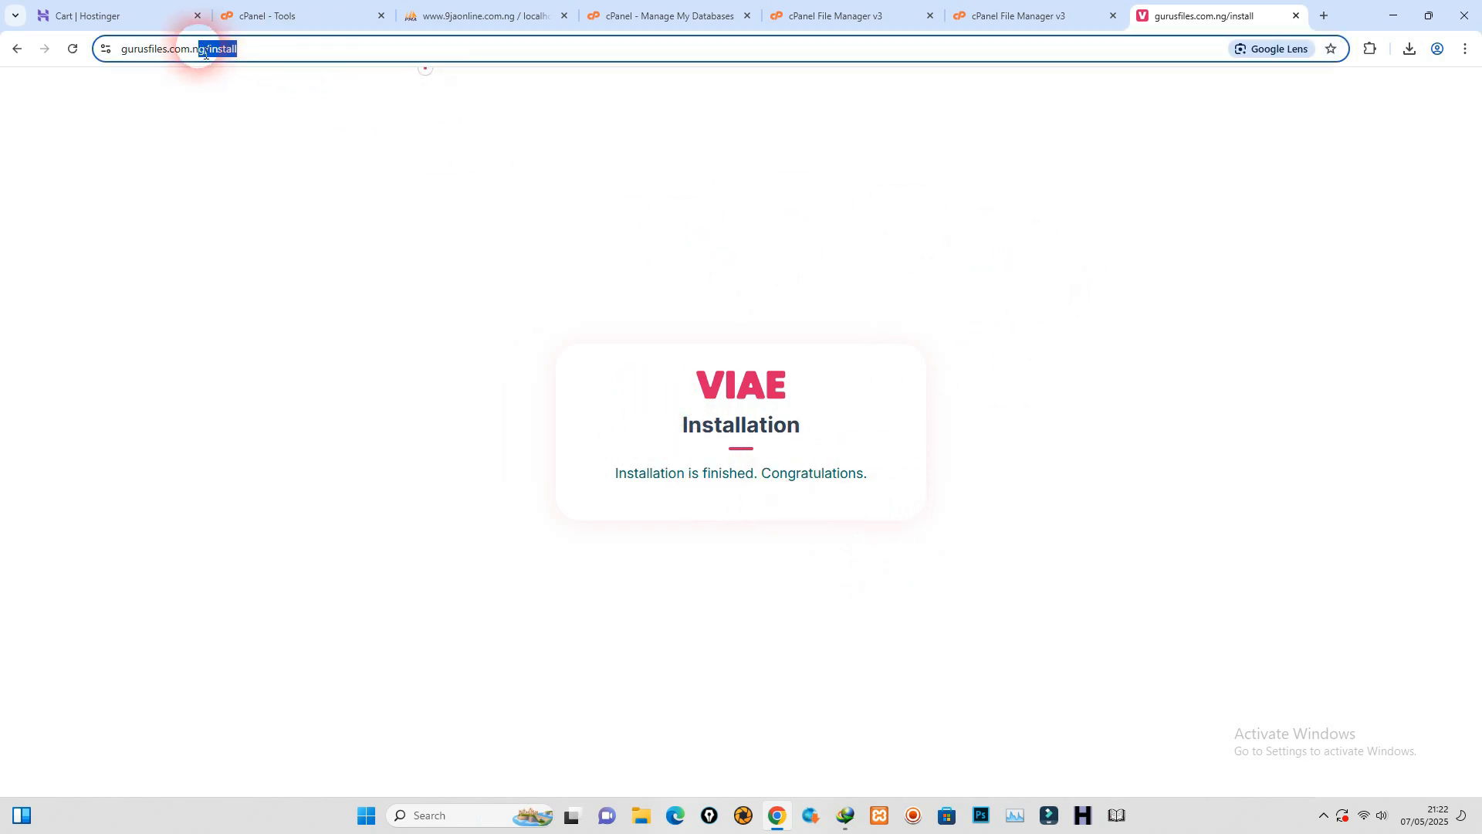
{"action": "key", "text": "BackSpace"}
{"action": "key", "text": "Return"}
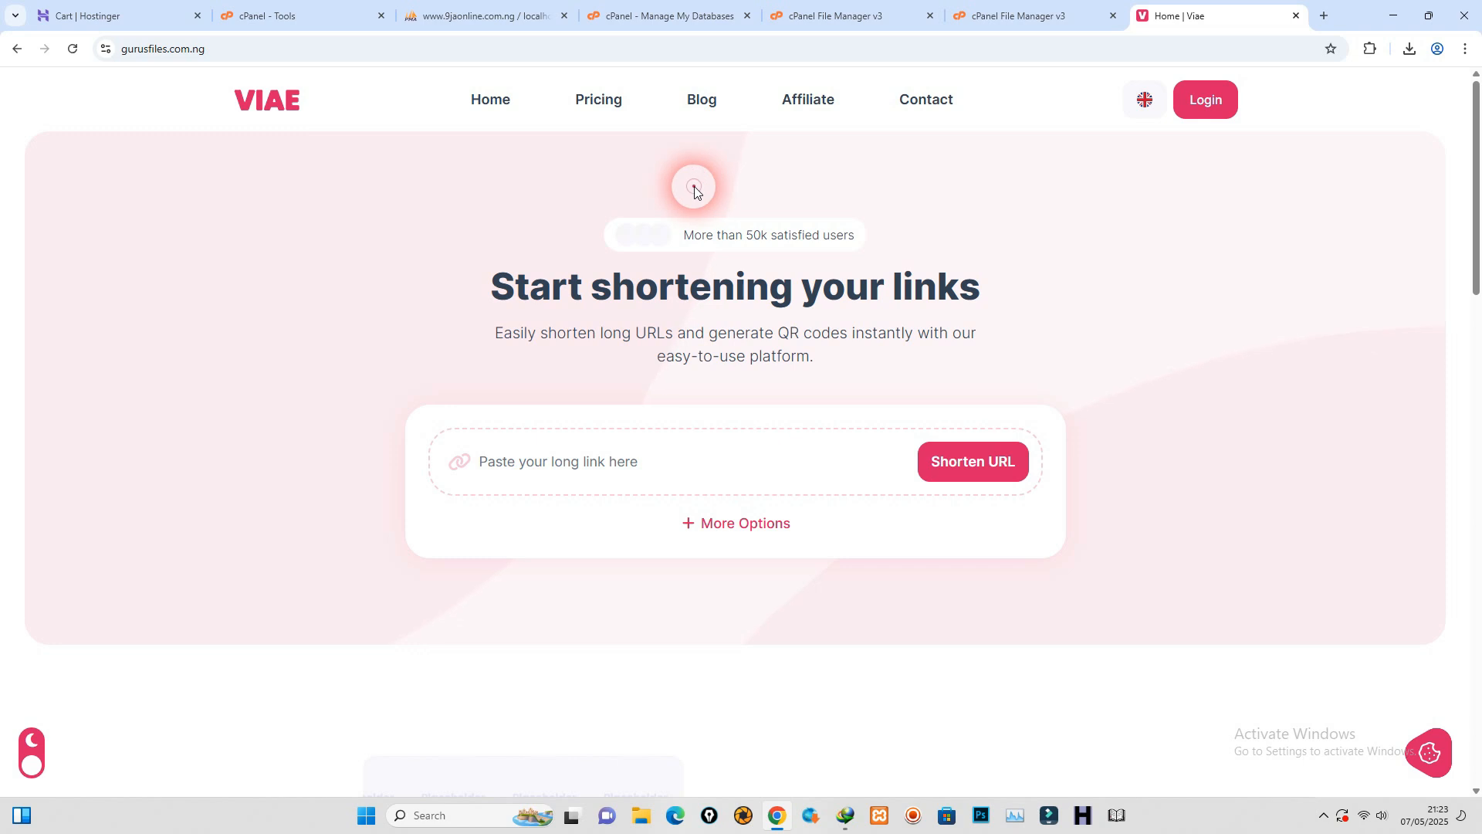
Step: Look over the Viae home page sections down to the footer and return to its beginning
{"action": "scroll", "coordinate": [694, 189], "scroll_direction": "down", "scroll_amount": 6}
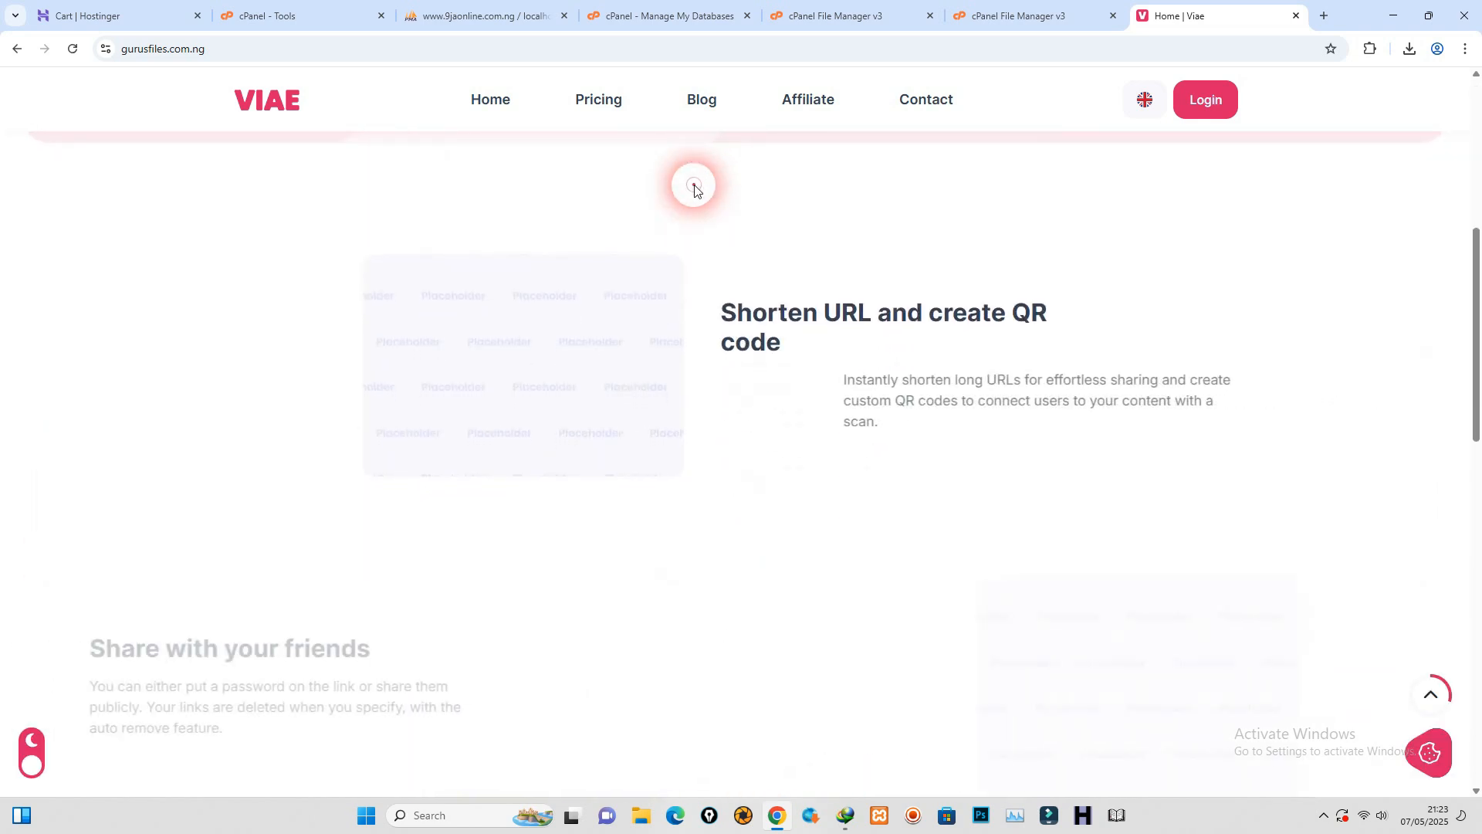
{"action": "scroll", "coordinate": [694, 189], "scroll_direction": "down", "scroll_amount": 5}
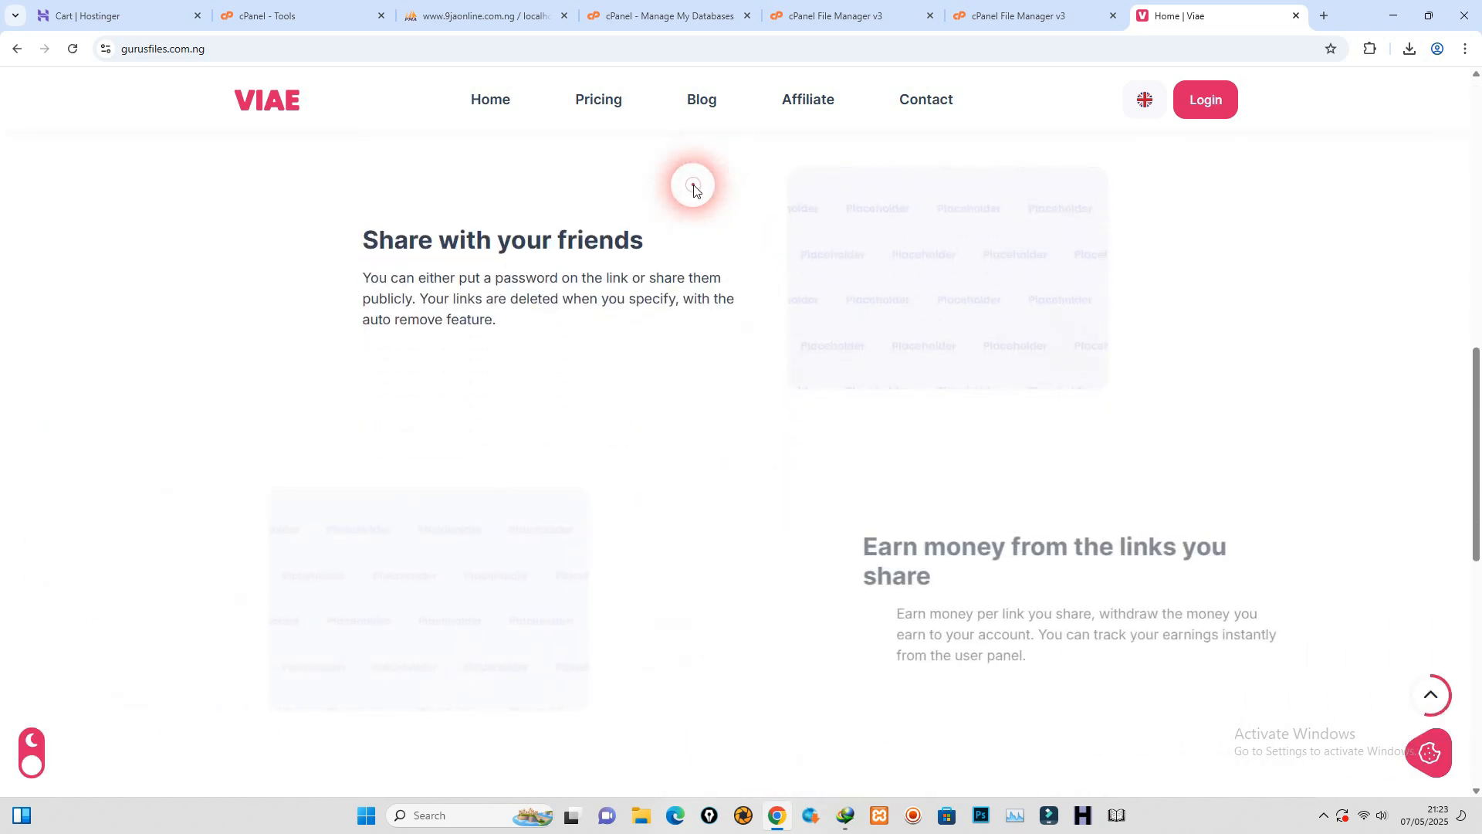
{"action": "scroll", "coordinate": [692, 189], "scroll_direction": "down", "scroll_amount": 4}
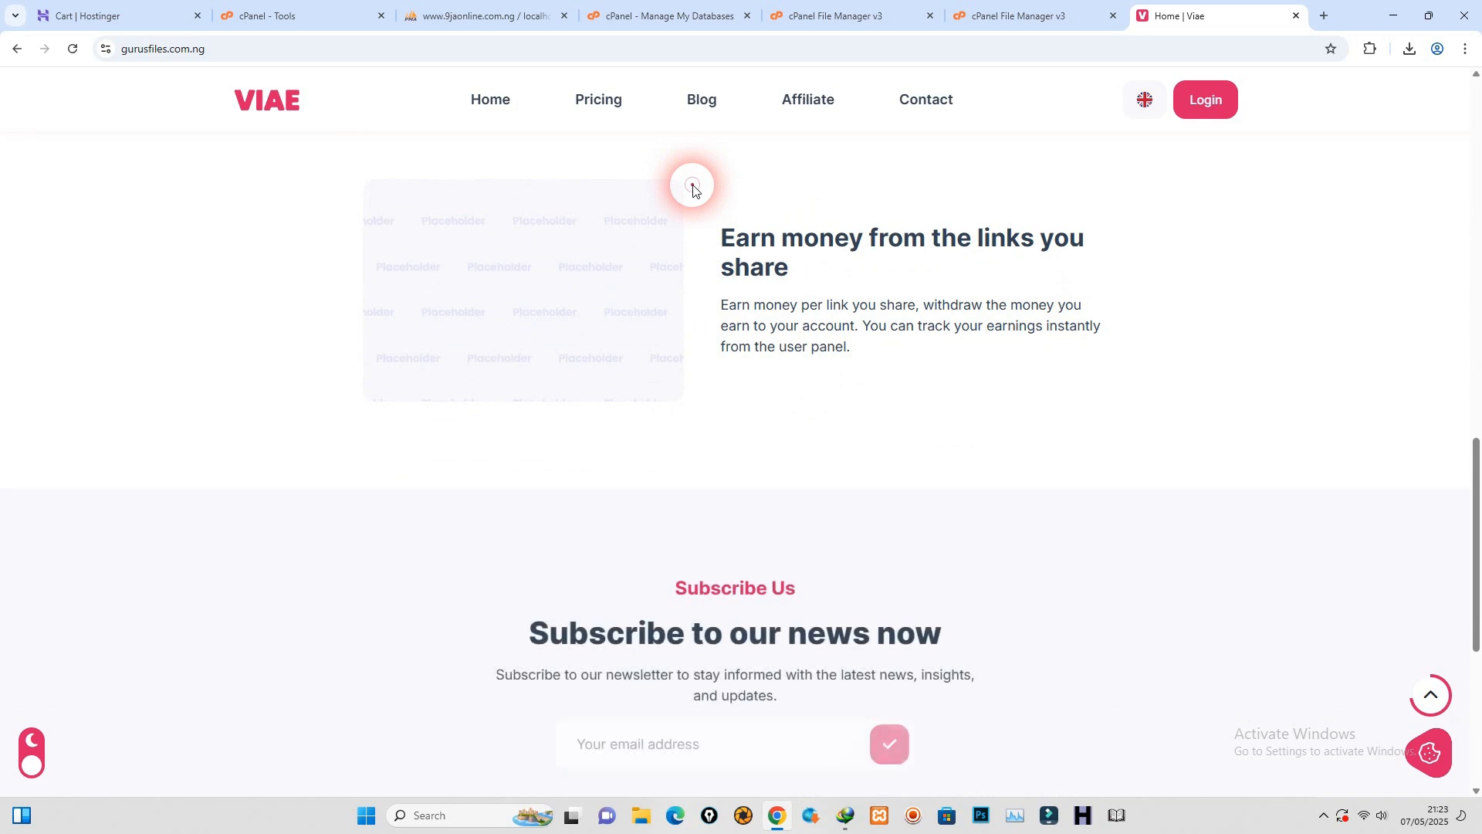
{"action": "scroll", "coordinate": [693, 189], "scroll_direction": "down", "scroll_amount": 4}
{"action": "scroll", "coordinate": [692, 189], "scroll_direction": "down", "scroll_amount": 2}
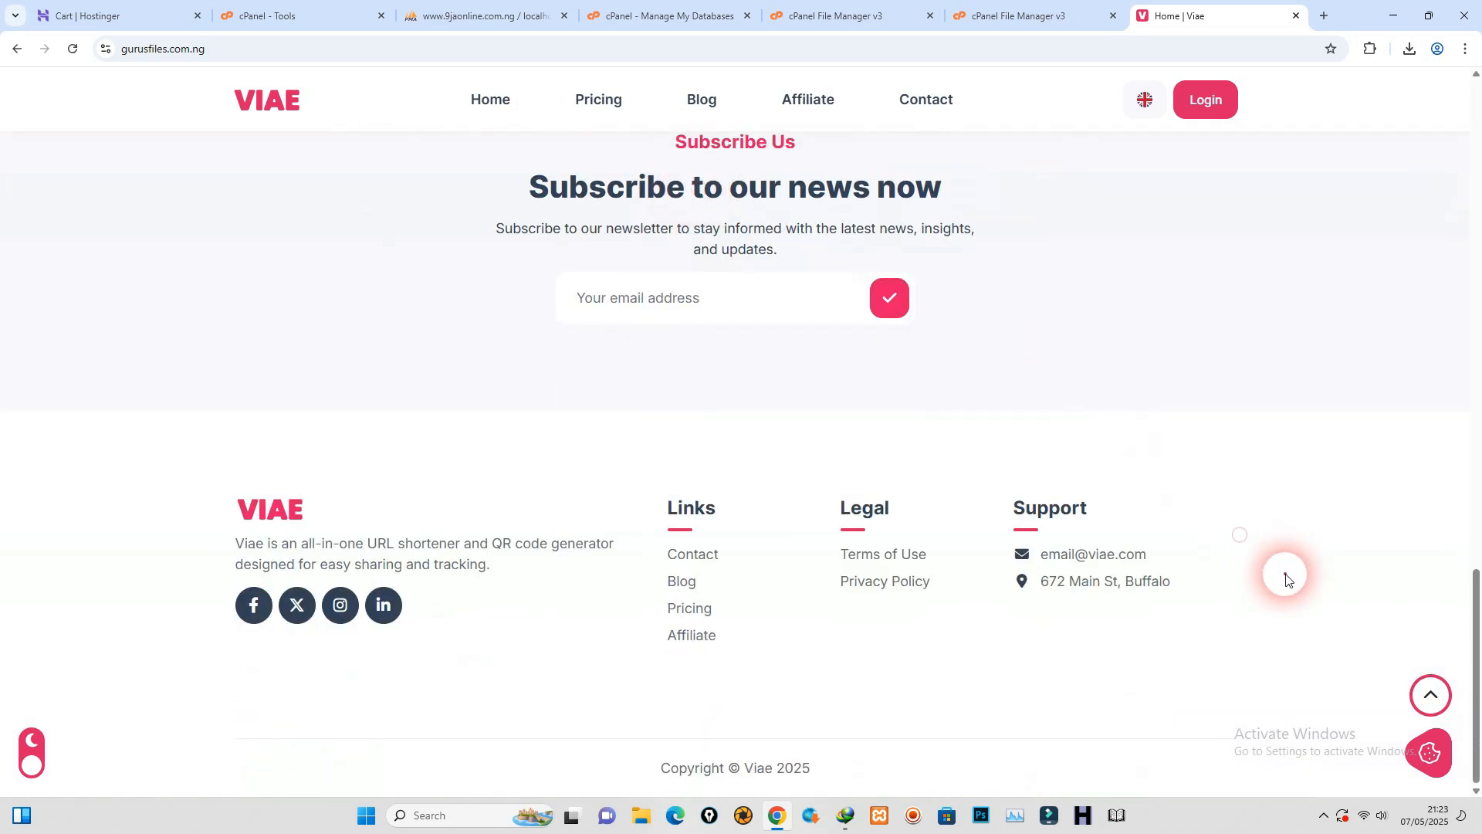
{"action": "left_click", "coordinate": [1433, 696]}
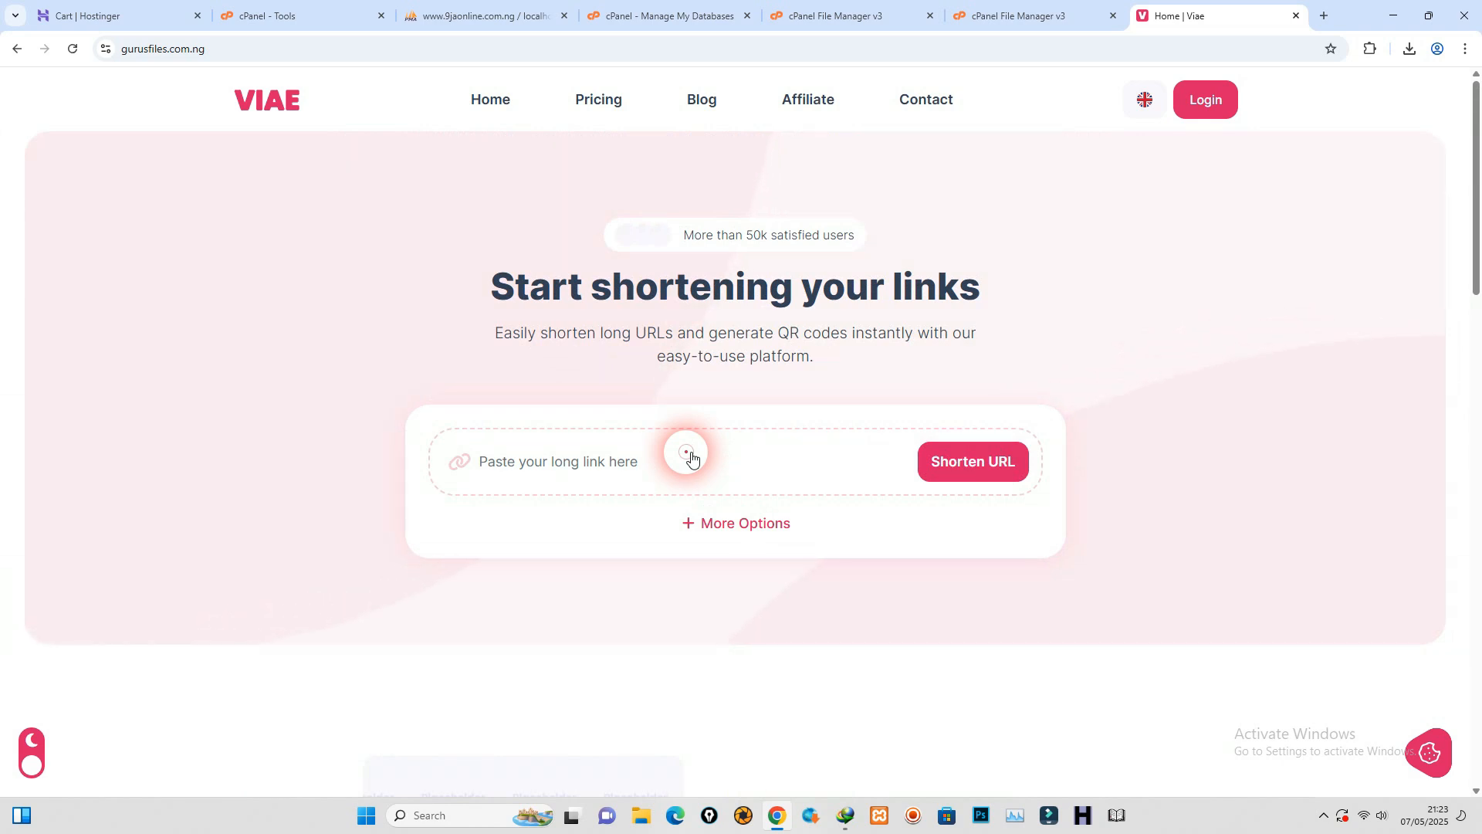
Step: Open the extra link-shortening options and examine the domains offered for shortened links
{"action": "left_click", "coordinate": [721, 525]}
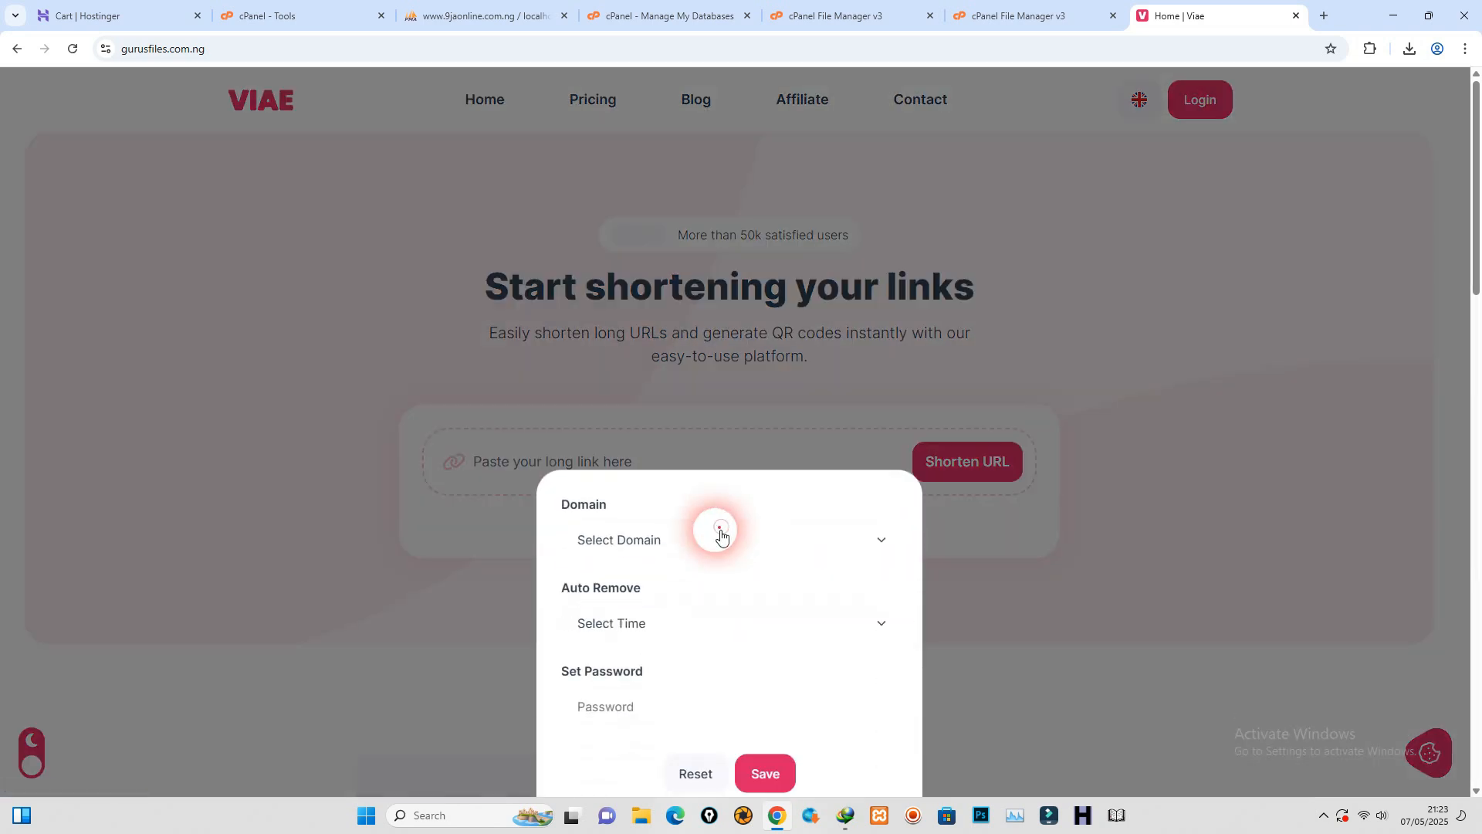
{"action": "left_click", "coordinate": [620, 516]}
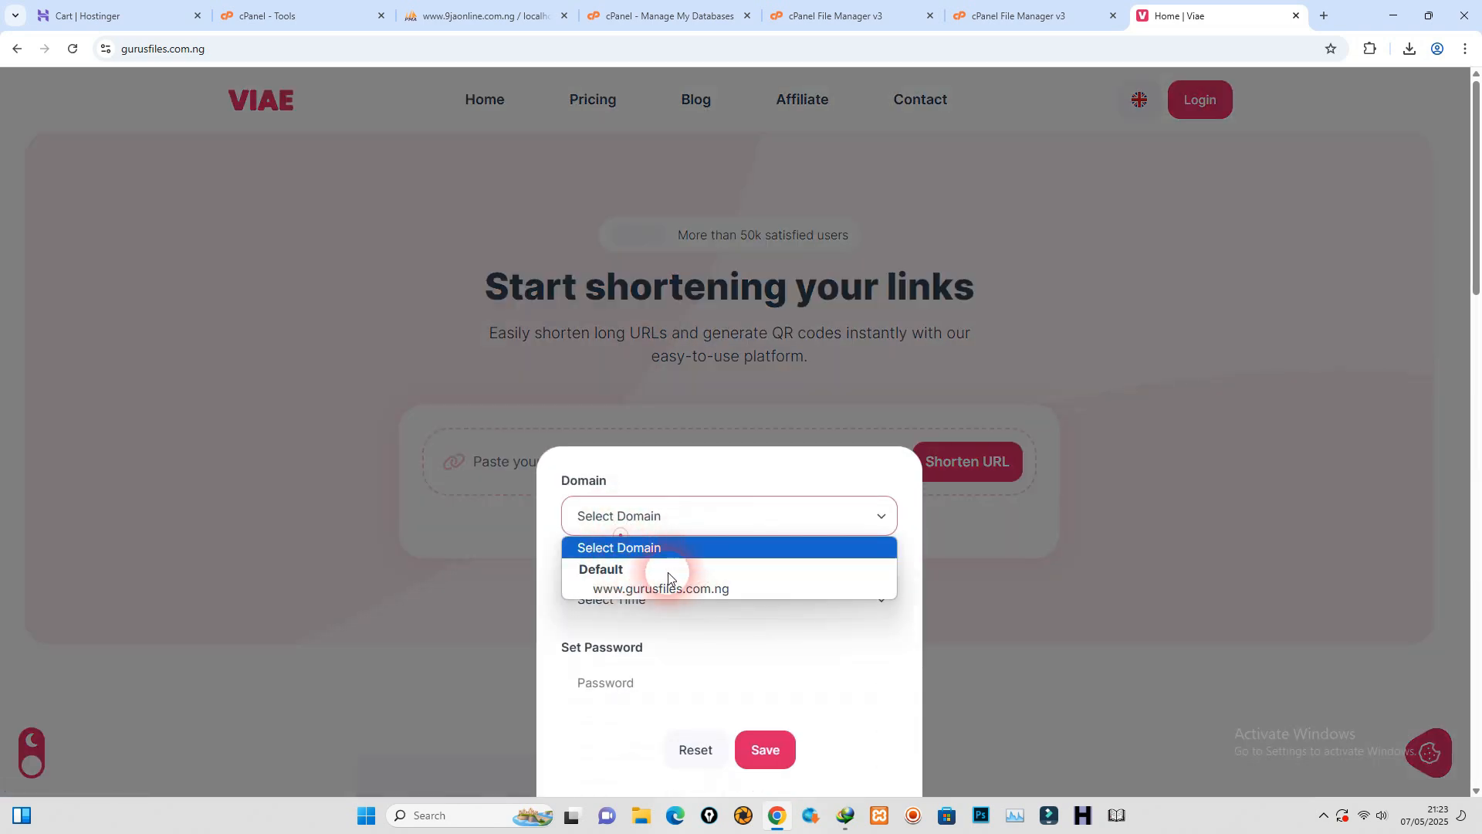
{"action": "left_click", "coordinate": [628, 513]}
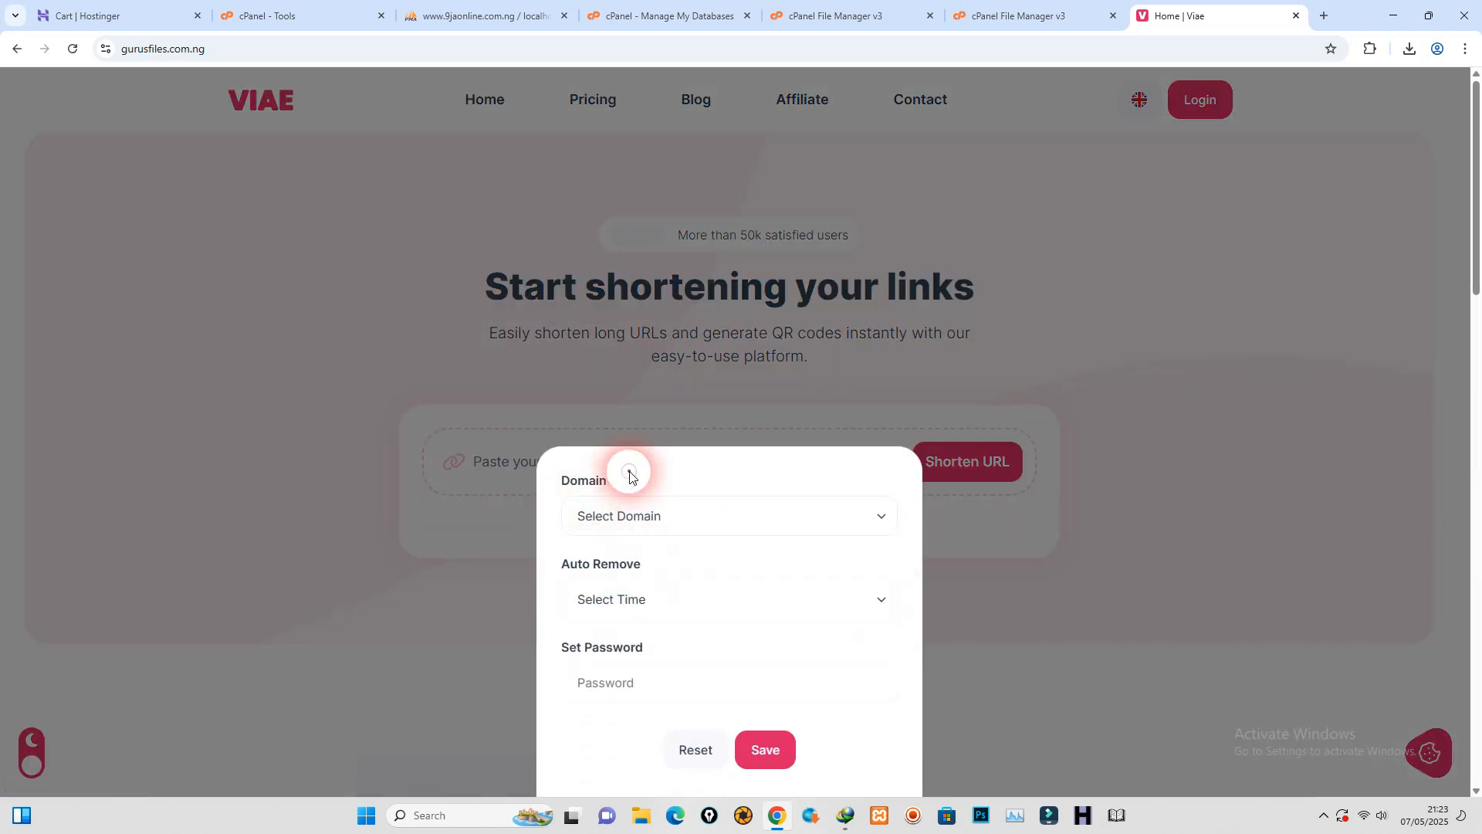
{"action": "left_click", "coordinate": [683, 524]}
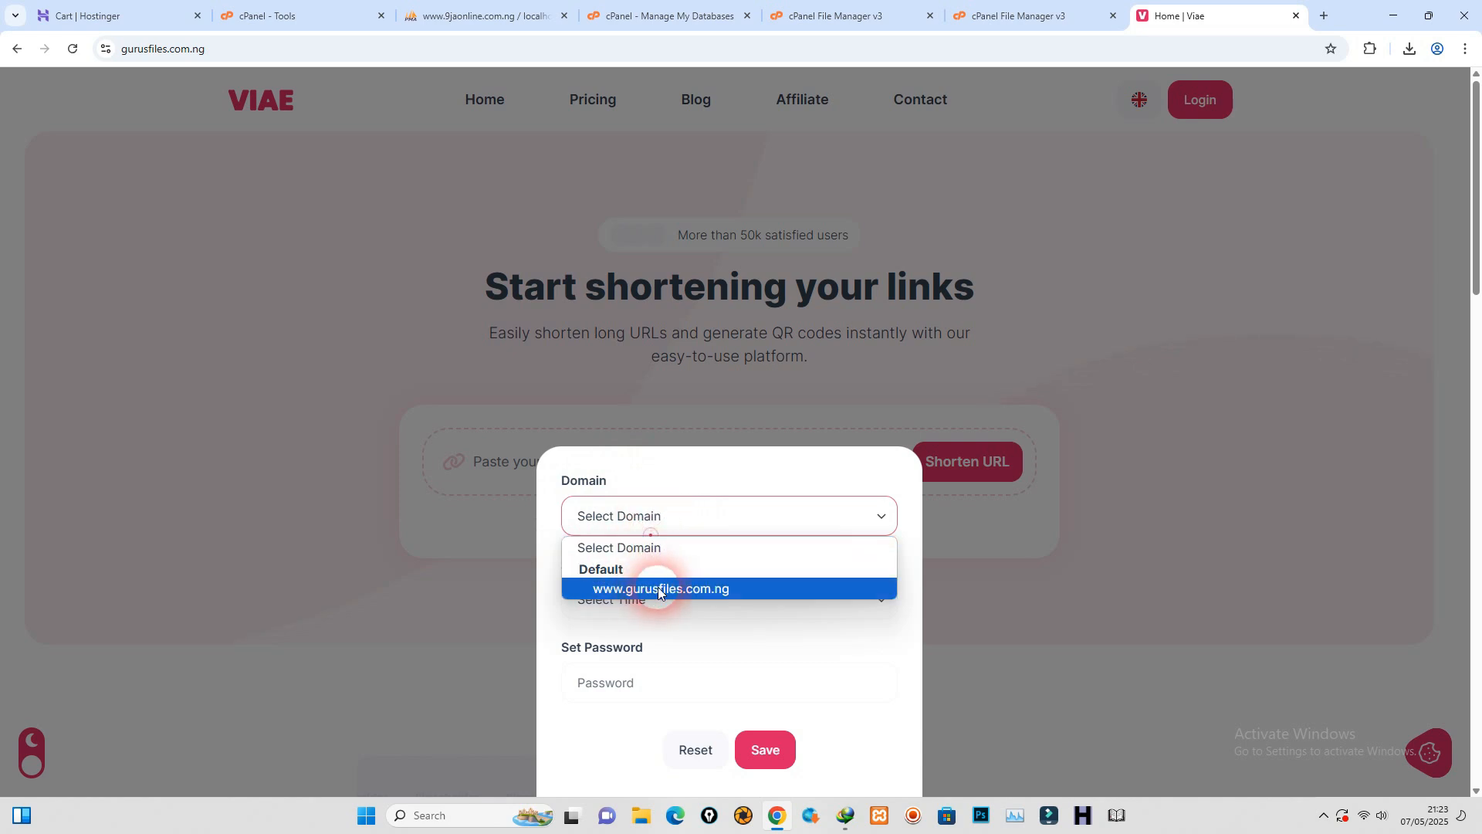
{"action": "left_click", "coordinate": [655, 479]}
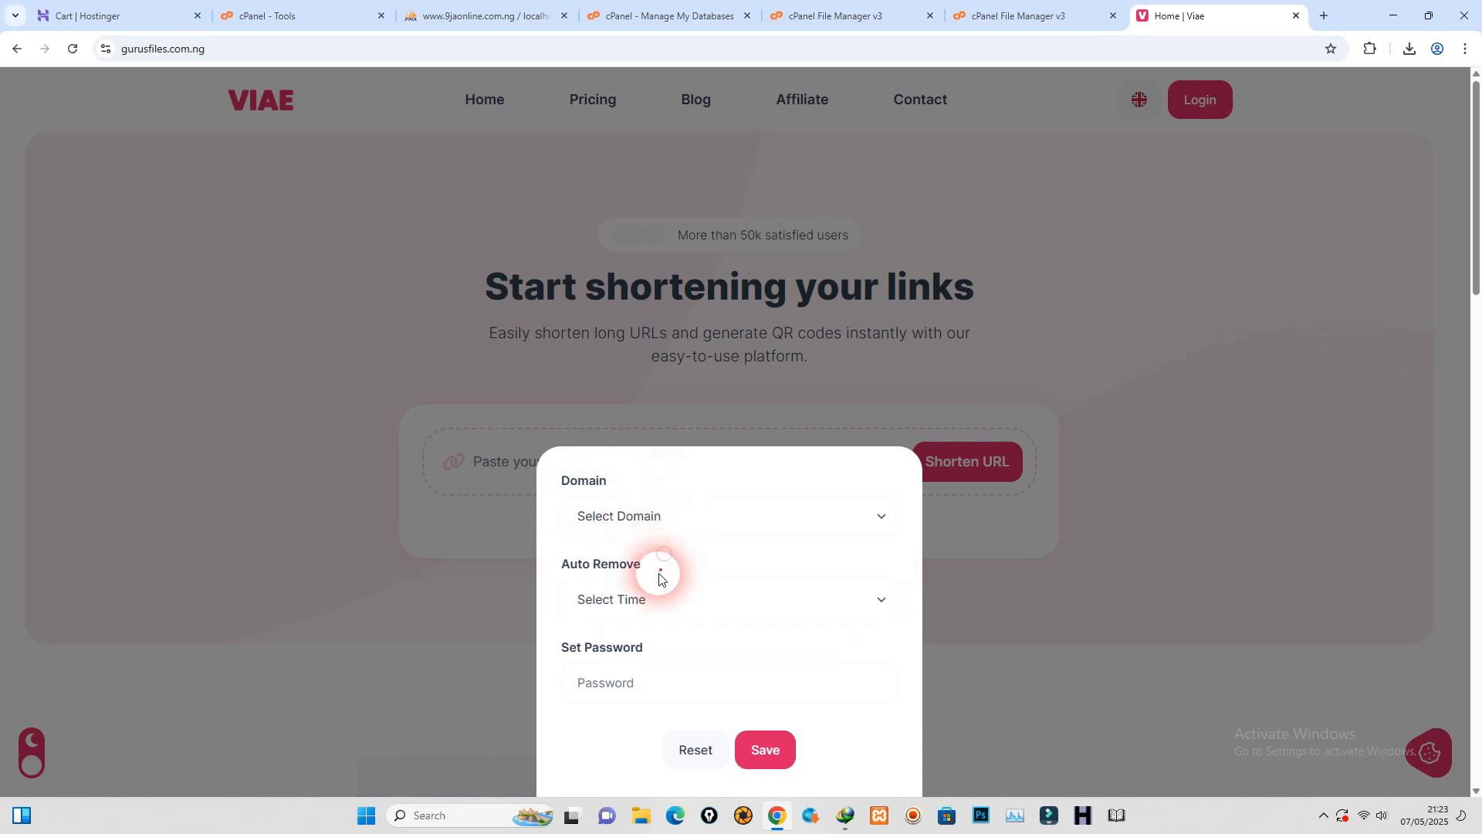
Step: Examine the auto-remove times and the password field in the link options, and save with nothing selected
{"action": "left_click", "coordinate": [665, 607]}
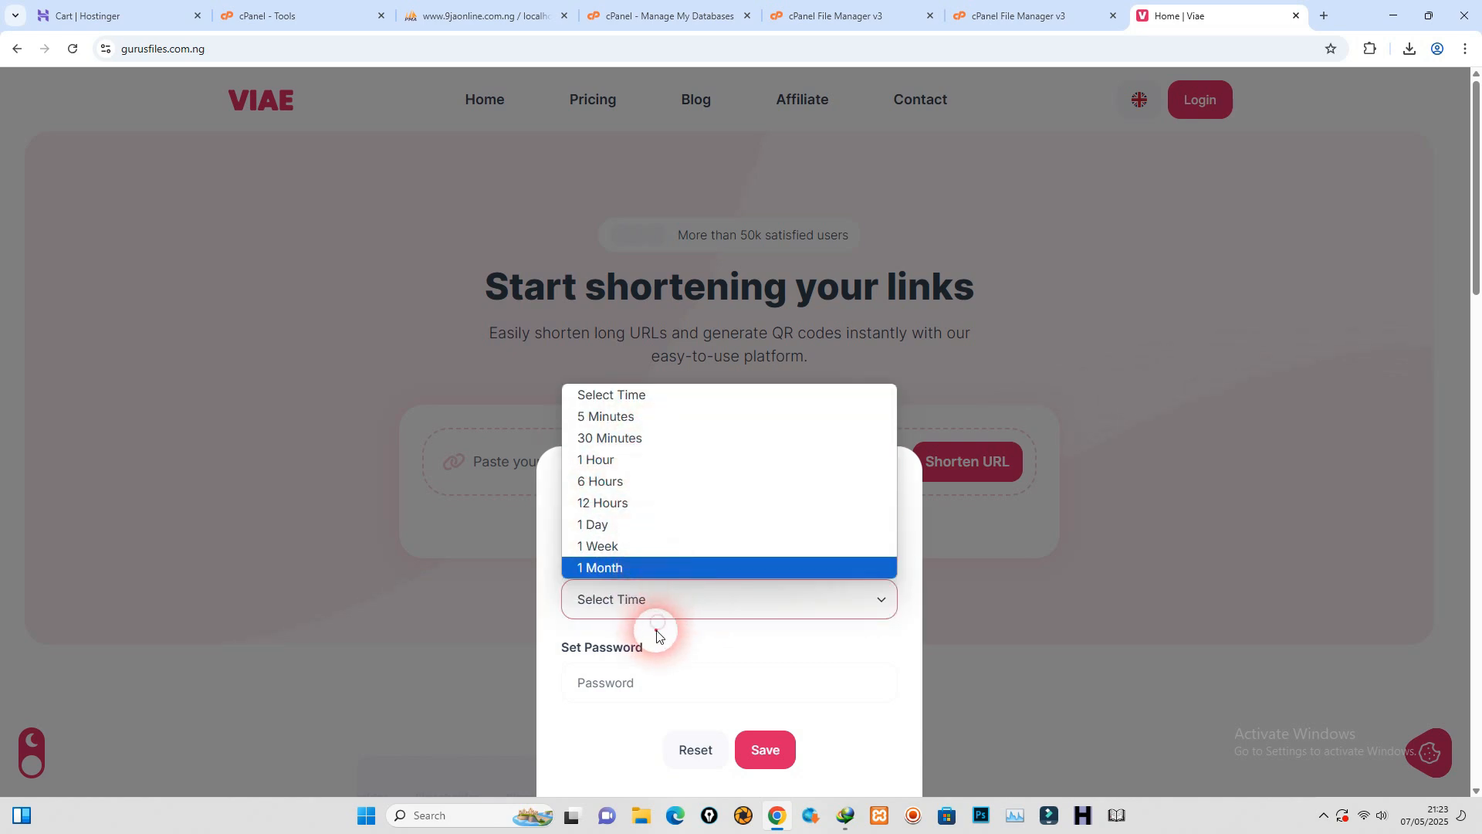
{"action": "left_click", "coordinate": [652, 638]}
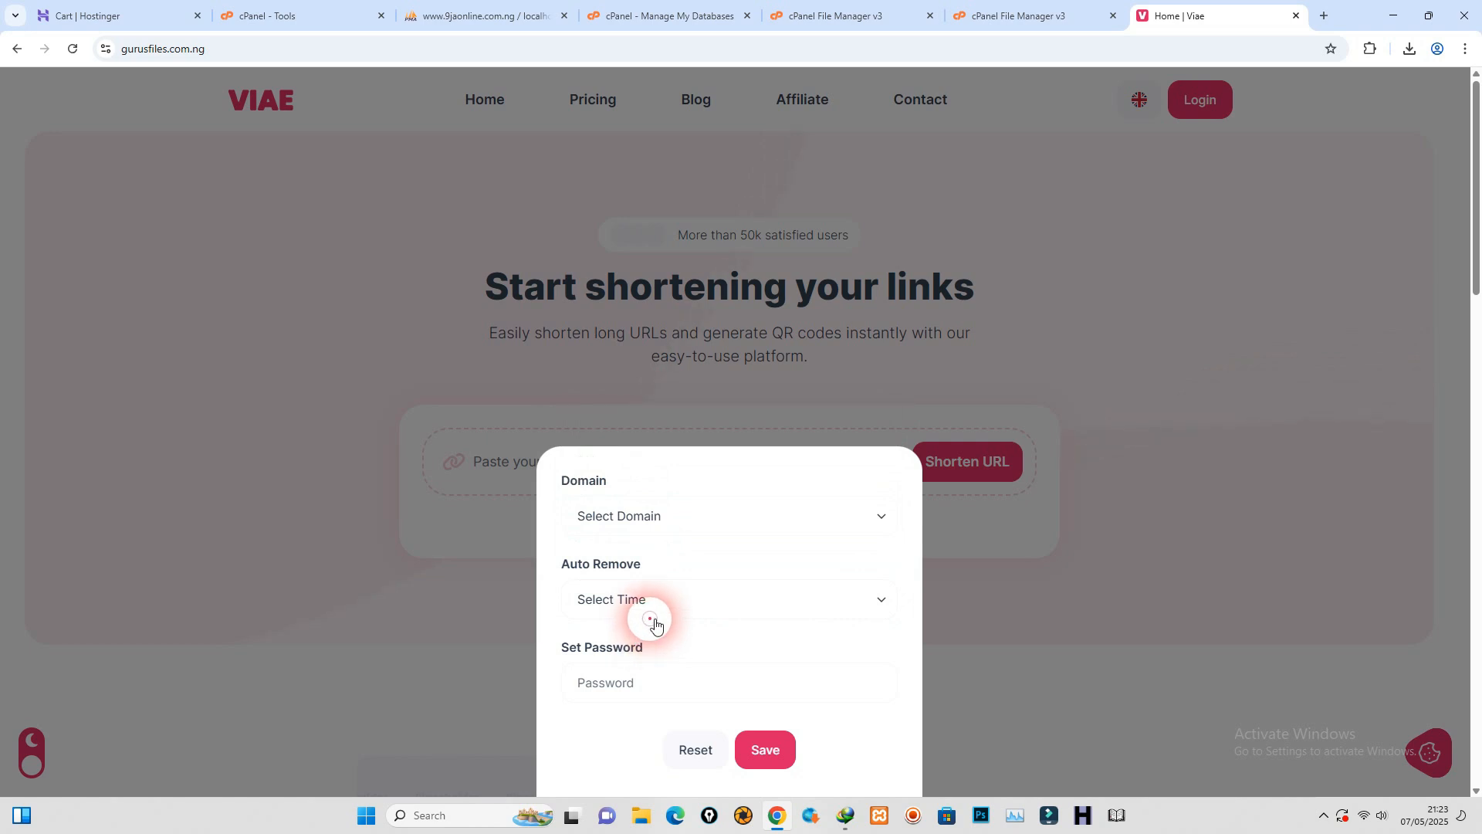
{"action": "left_click", "coordinate": [639, 605]}
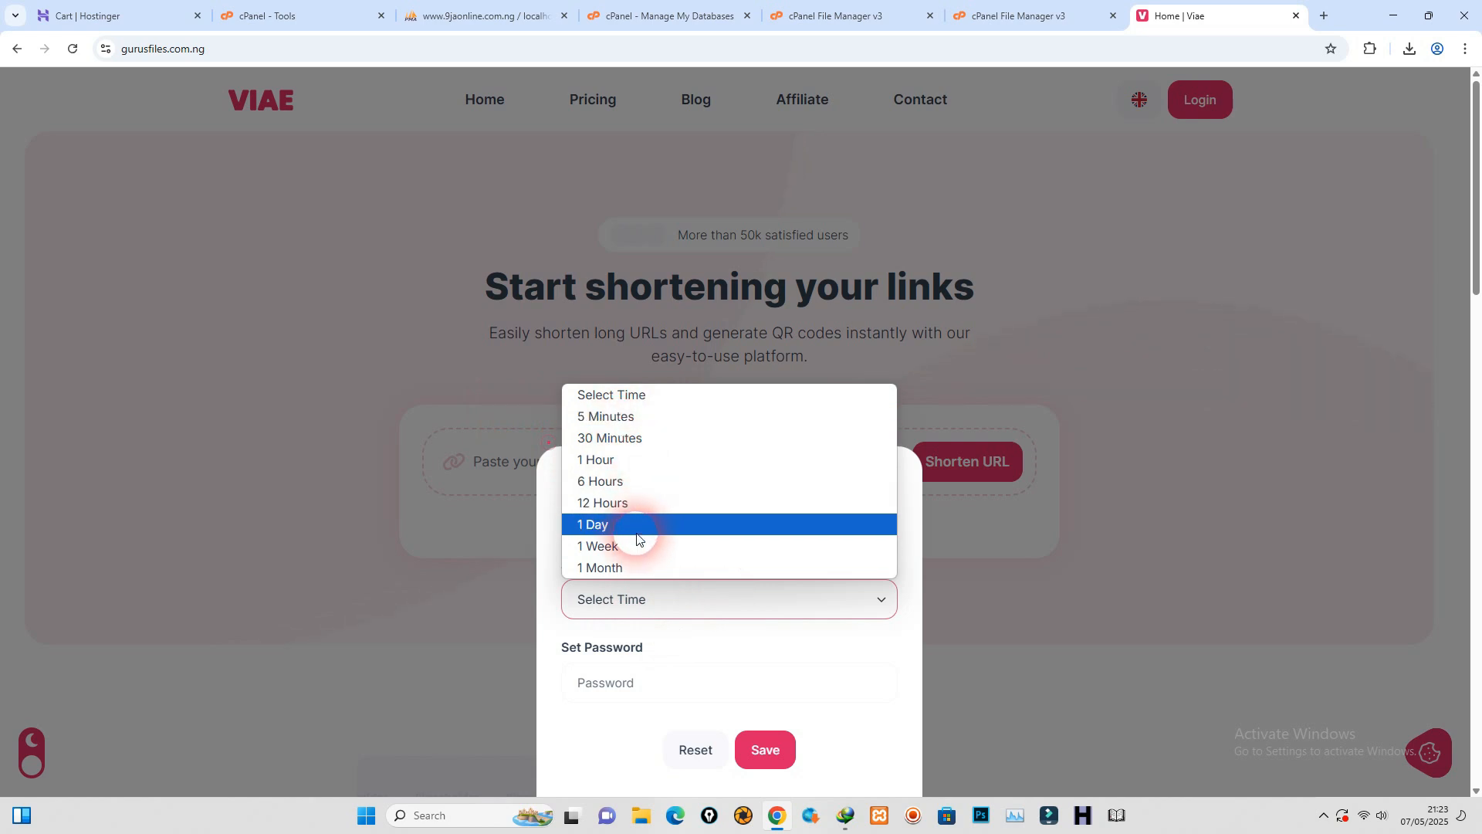
{"action": "left_click", "coordinate": [654, 684]}
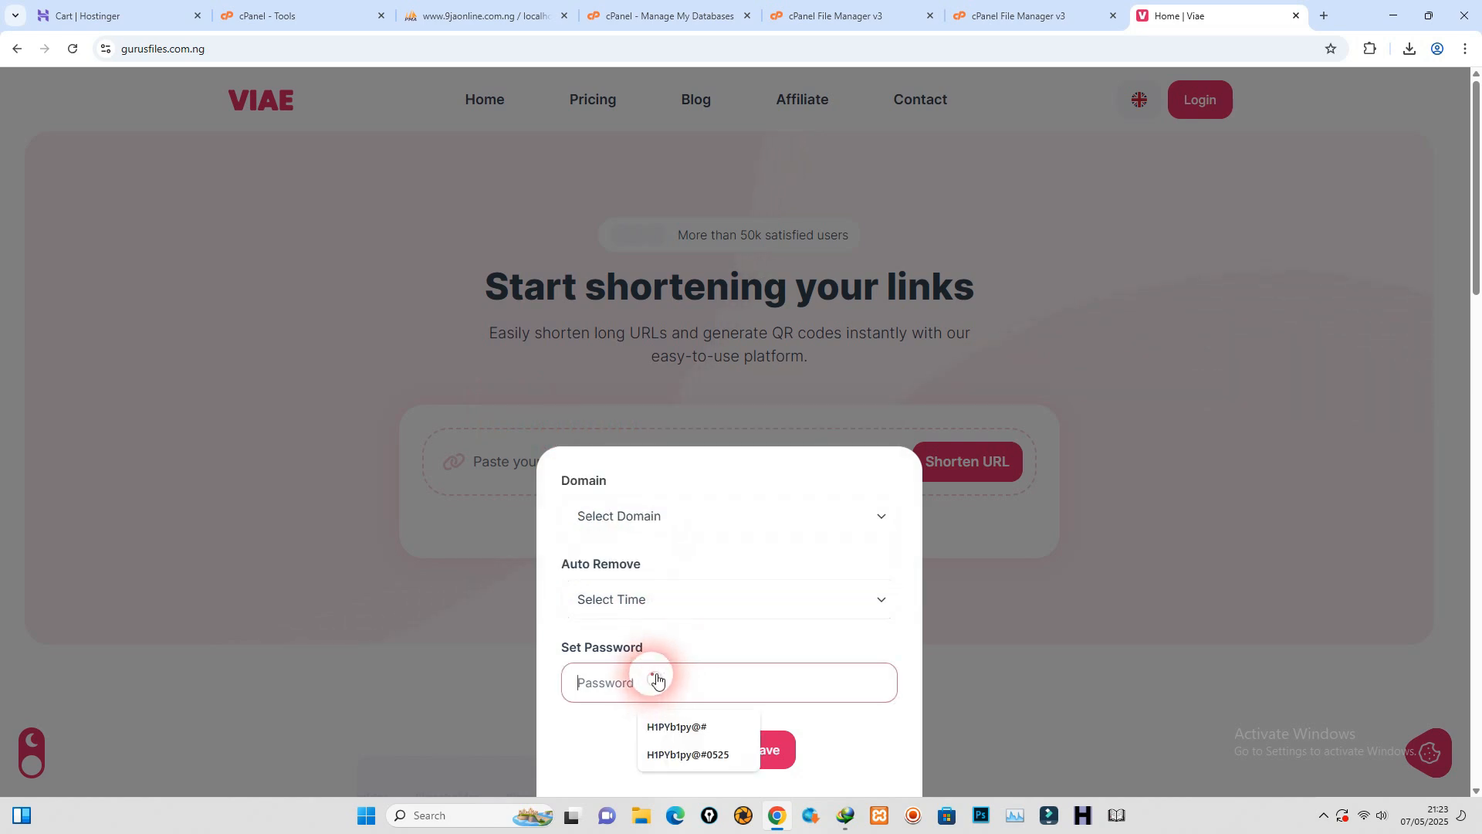
{"action": "left_click", "coordinate": [675, 636]}
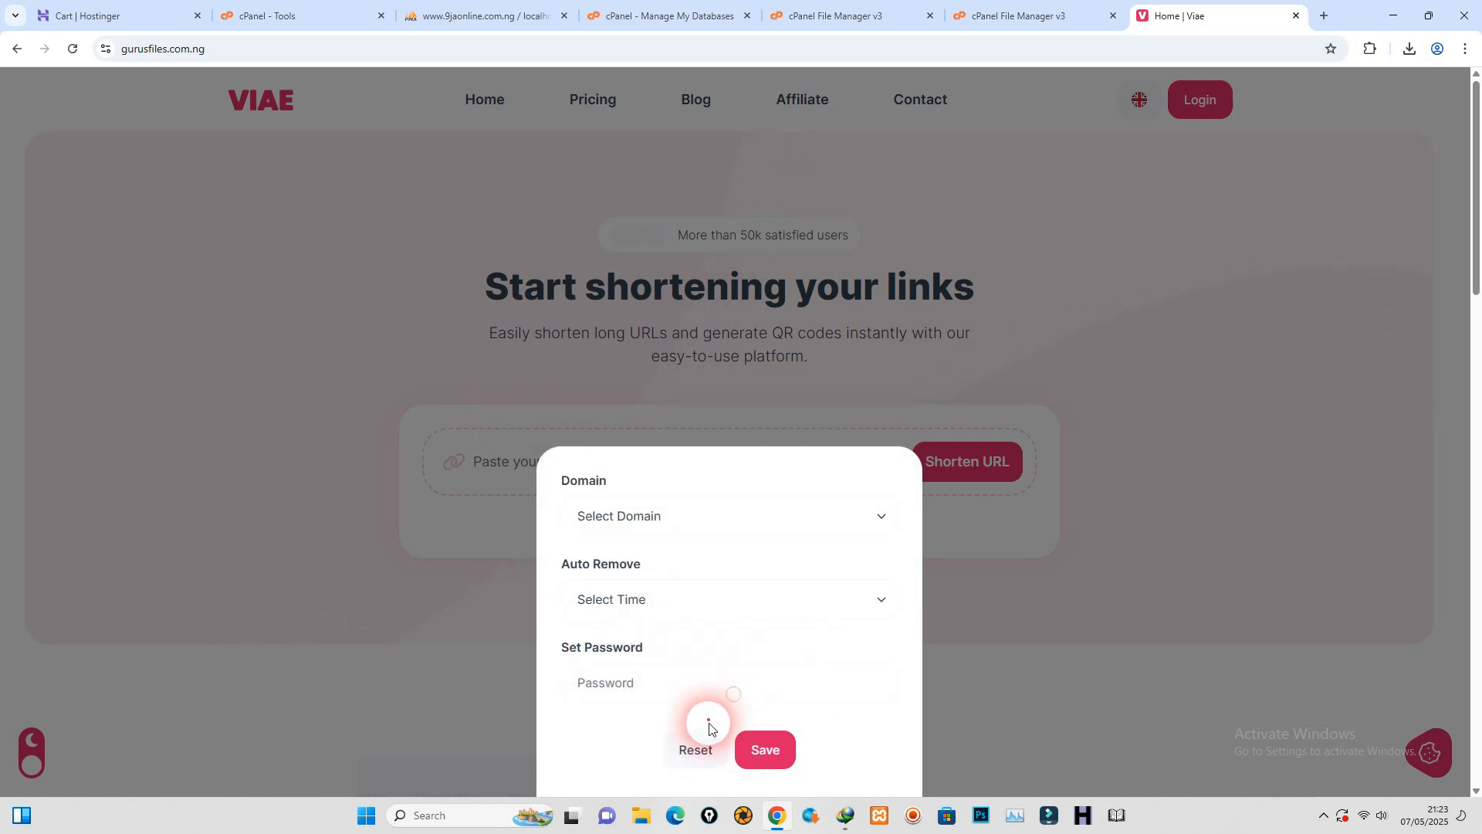
{"action": "left_click", "coordinate": [761, 749]}
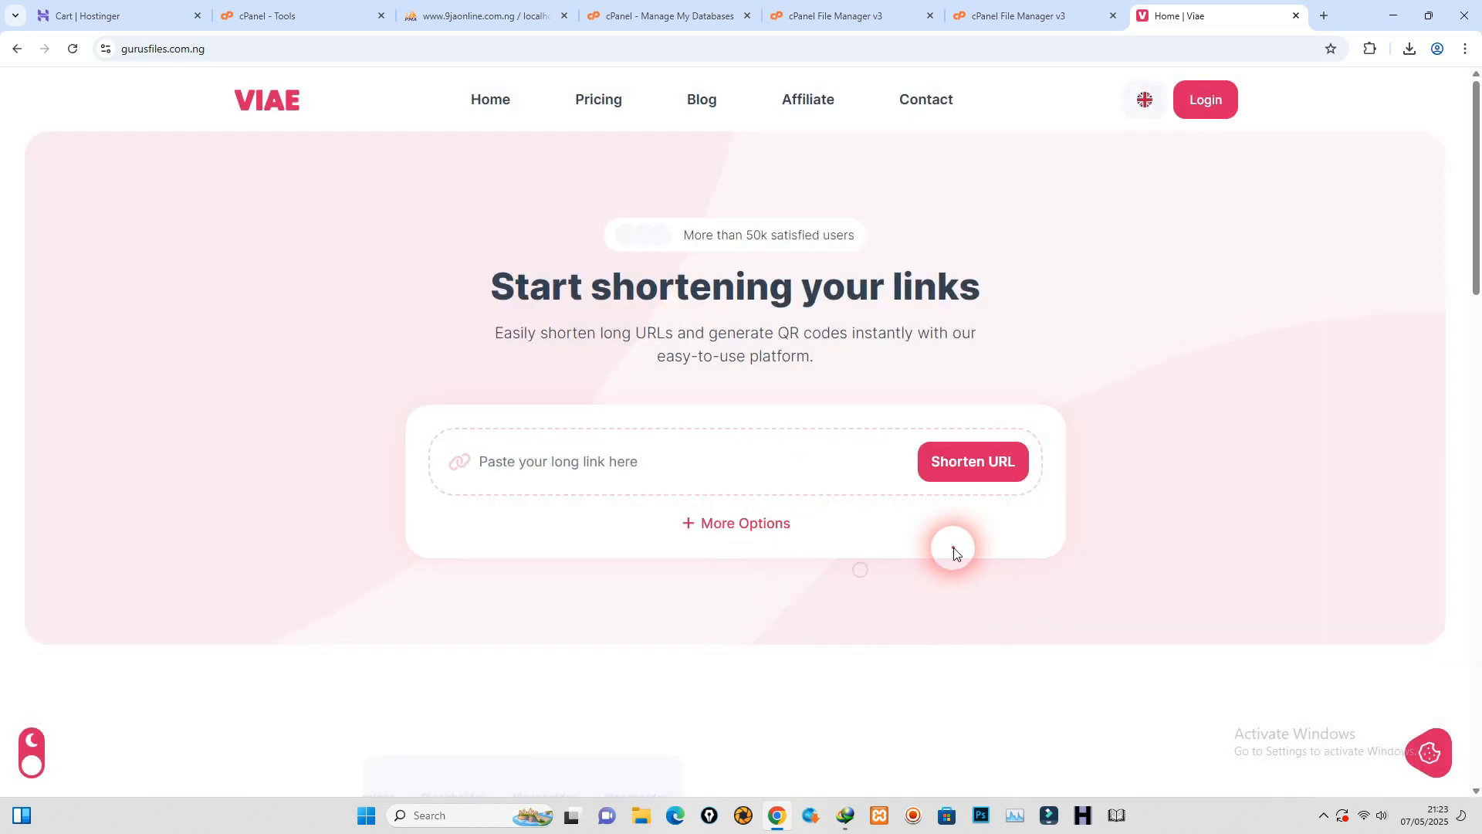
Step: Log in to the admin account with the prefilled credentials and Remember me enabled, and dismiss the saved-password warning
{"action": "left_click", "coordinate": [596, 47]}
{"action": "left_click", "coordinate": [630, 55]}
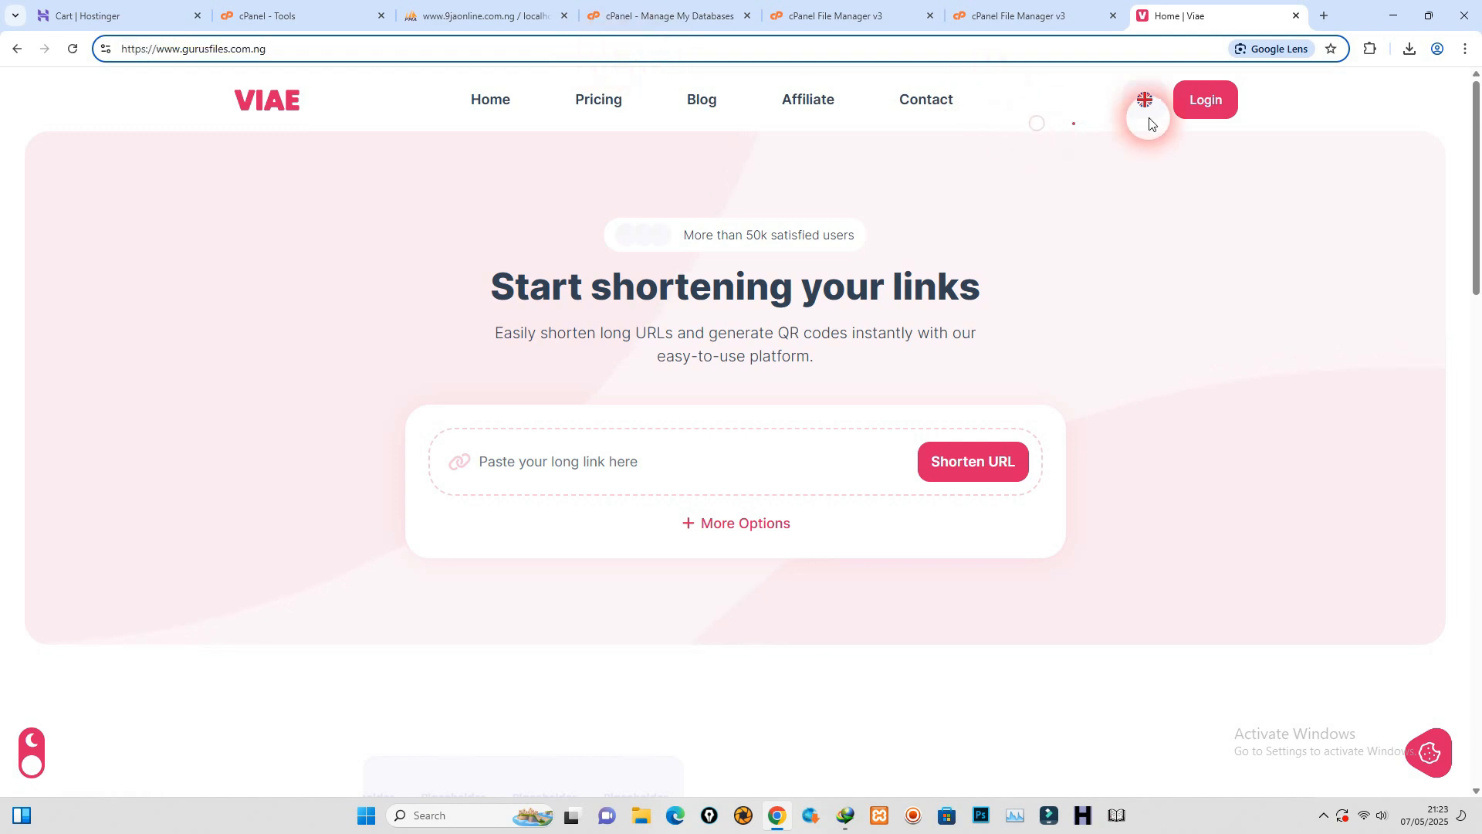
{"action": "left_click", "coordinate": [1209, 100]}
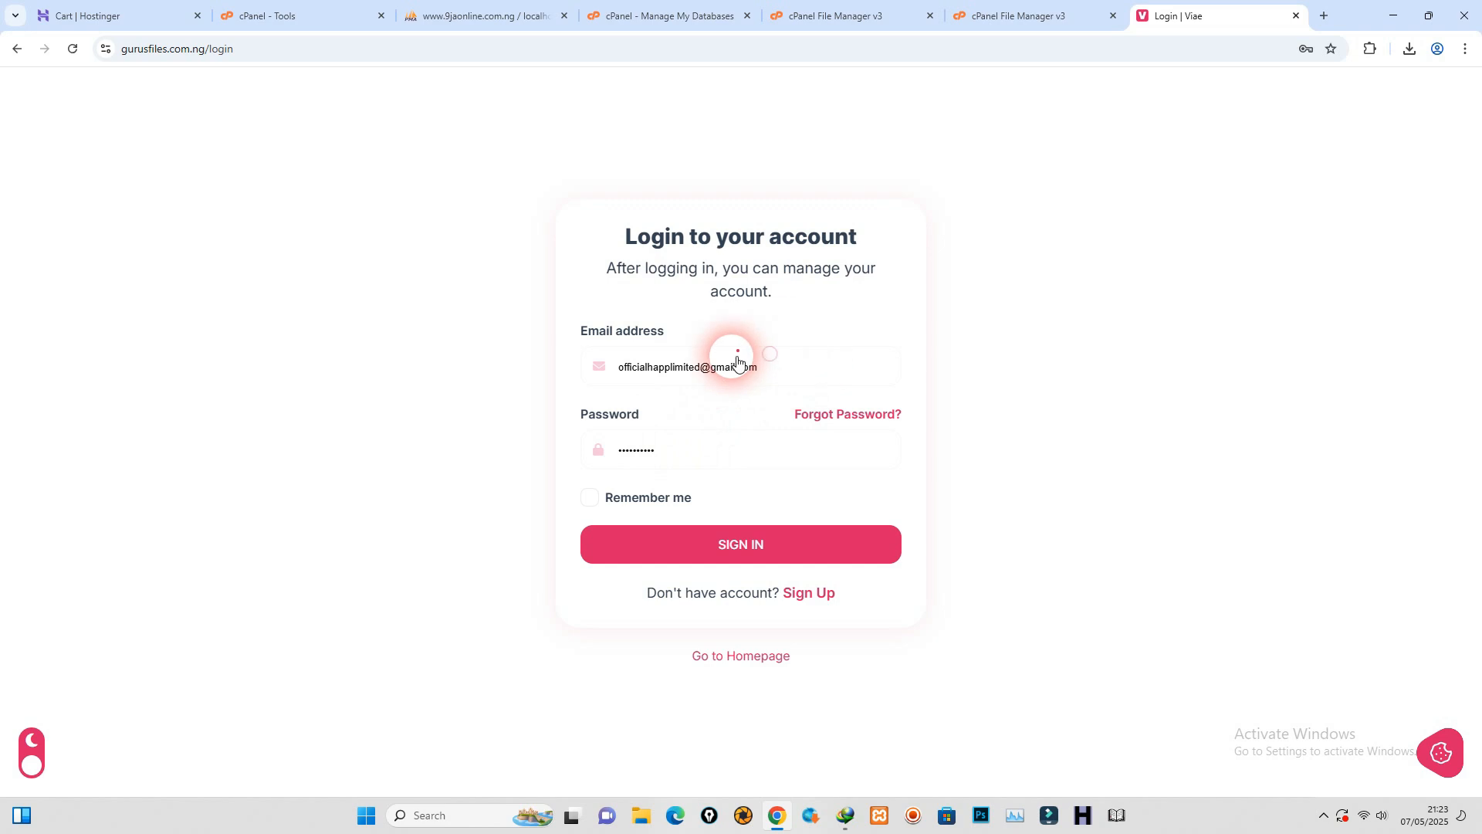
{"action": "left_click", "coordinate": [590, 498]}
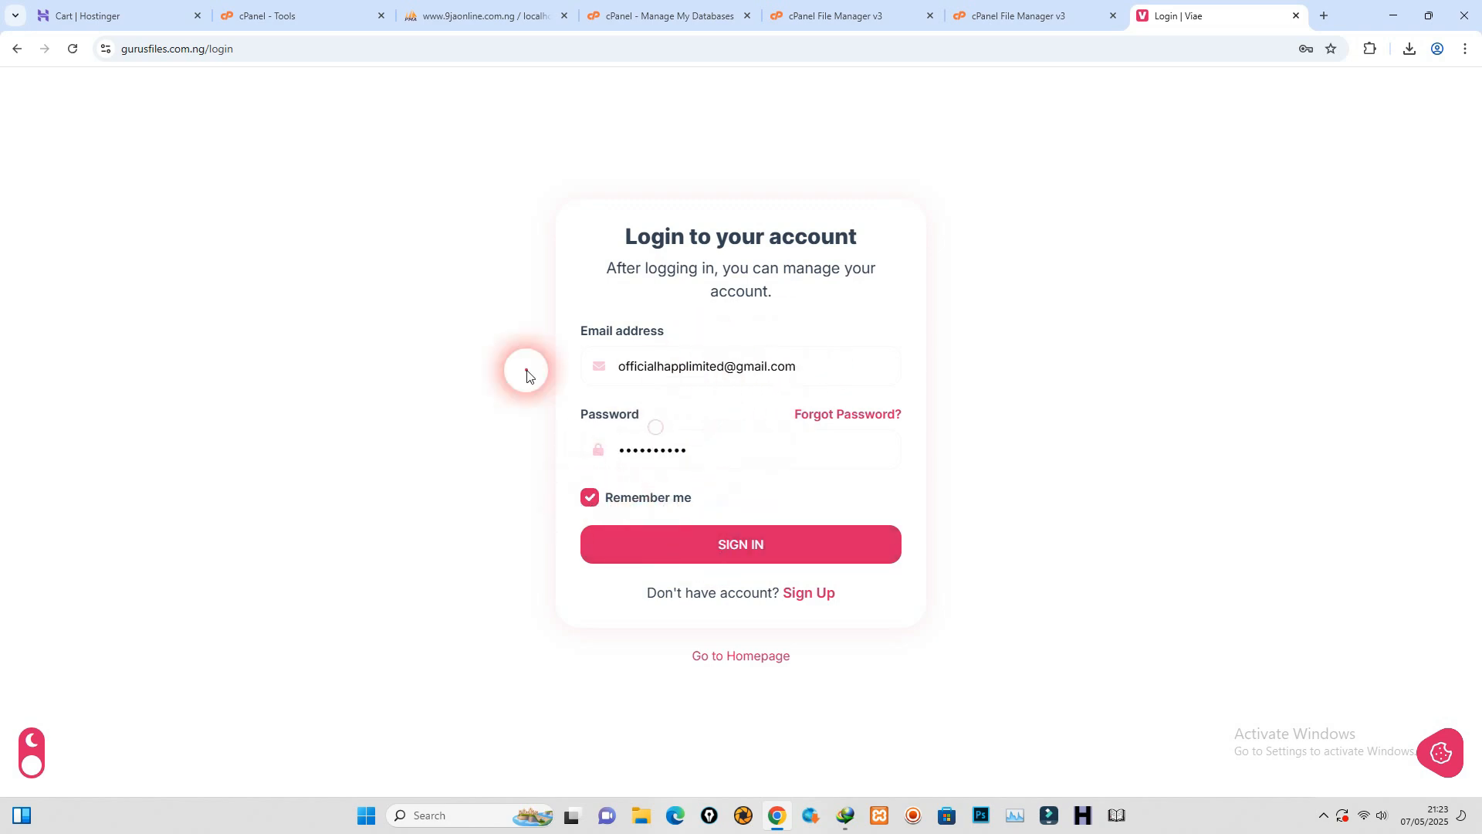
{"action": "left_click", "coordinate": [743, 550]}
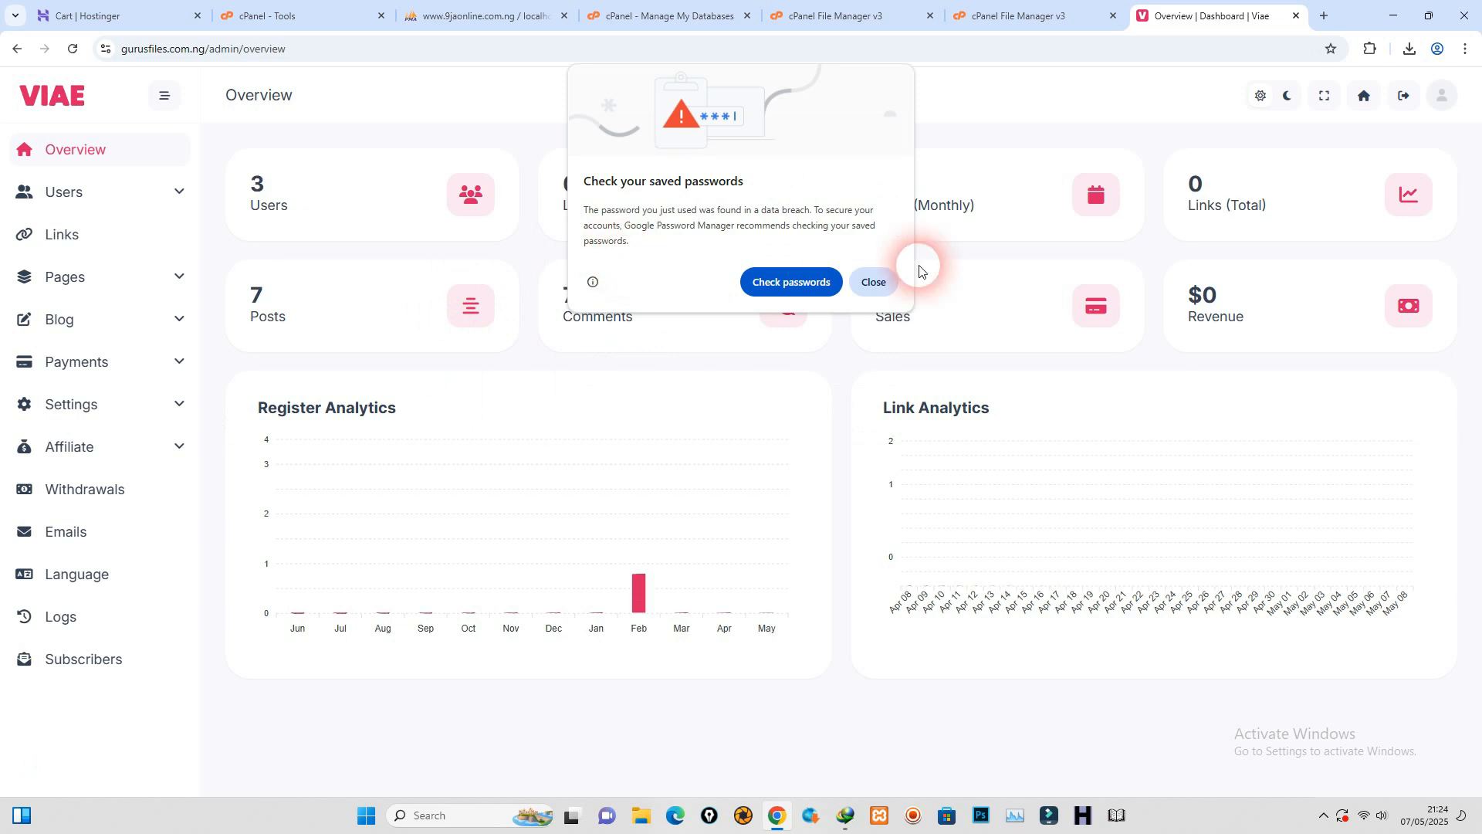
{"action": "left_click", "coordinate": [872, 279]}
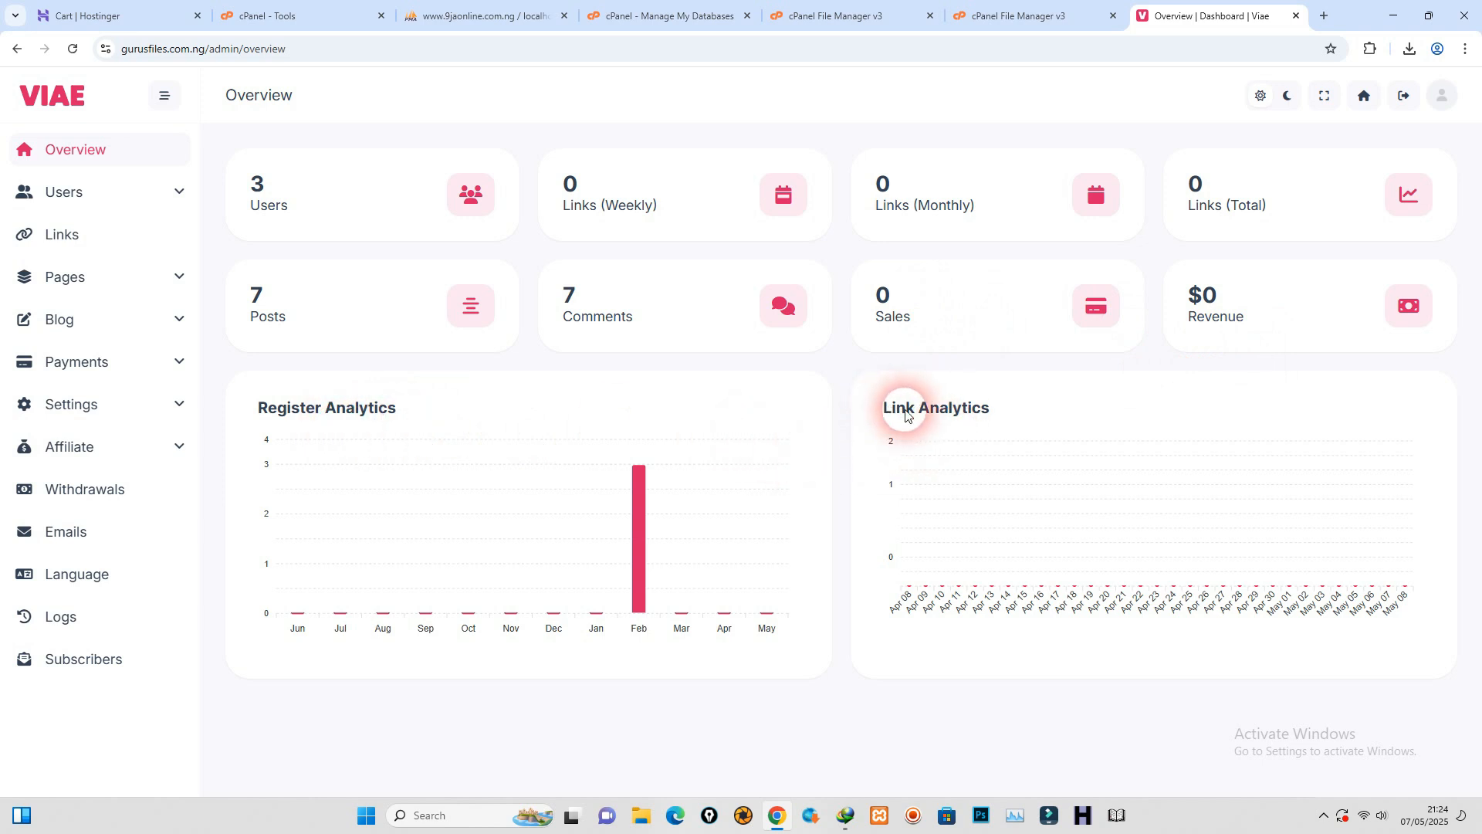
Step: Start adding a user, filling in the repeated password, the saved email credentials and the user's name
{"action": "left_click", "coordinate": [180, 204]}
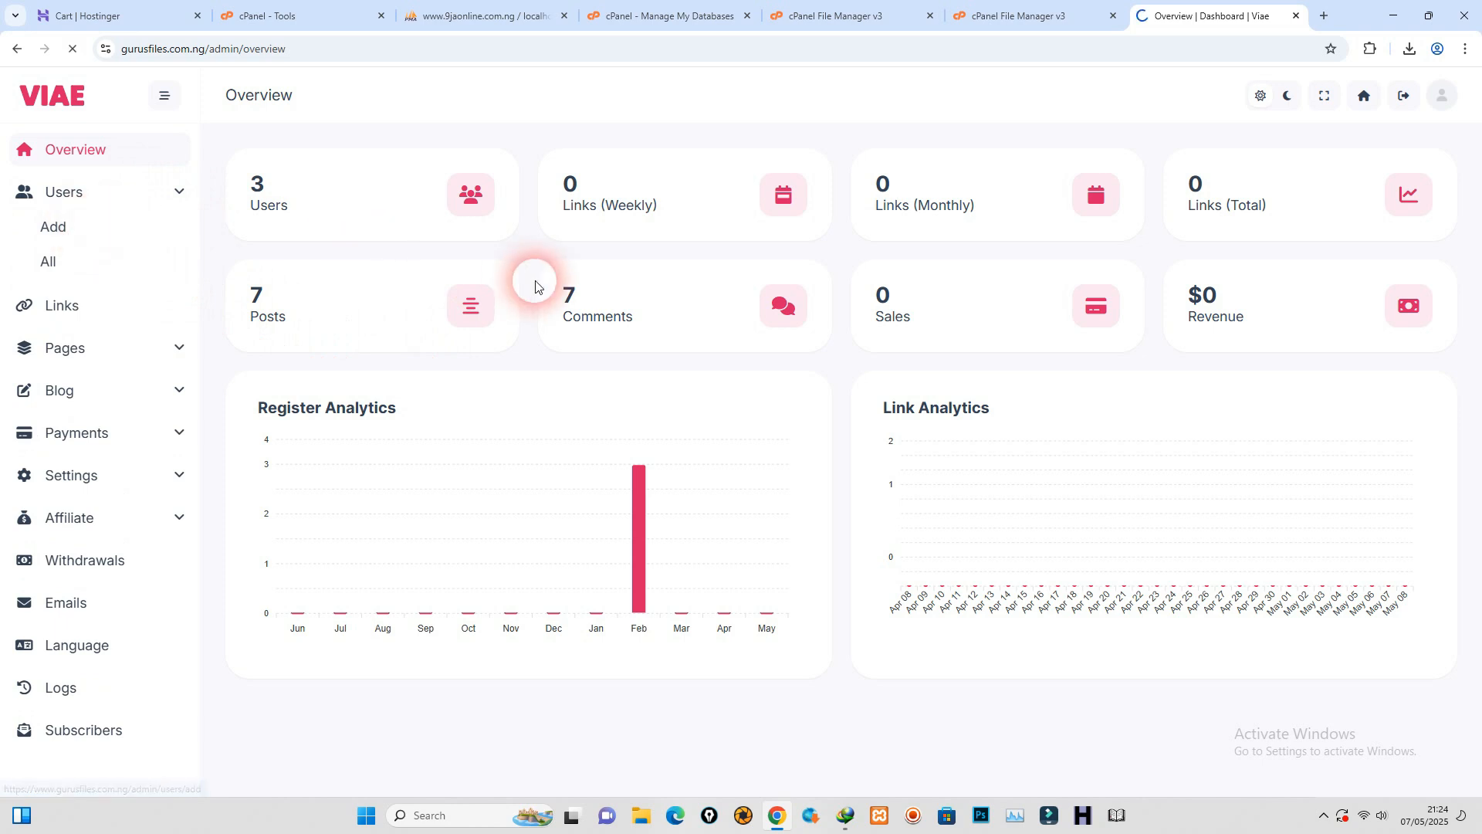
{"action": "left_click", "coordinate": [627, 274]}
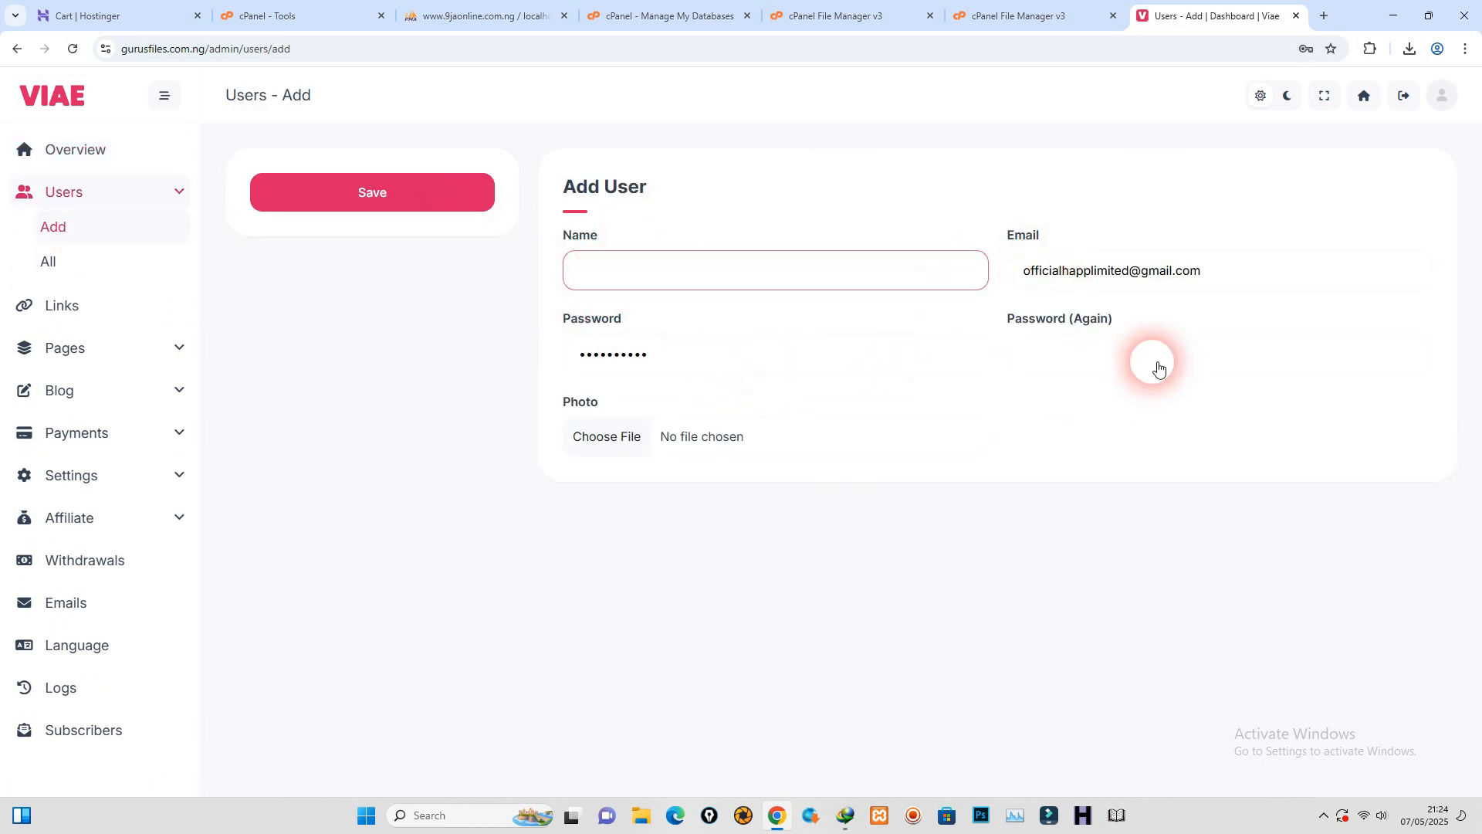
{"action": "left_click", "coordinate": [1102, 357]}
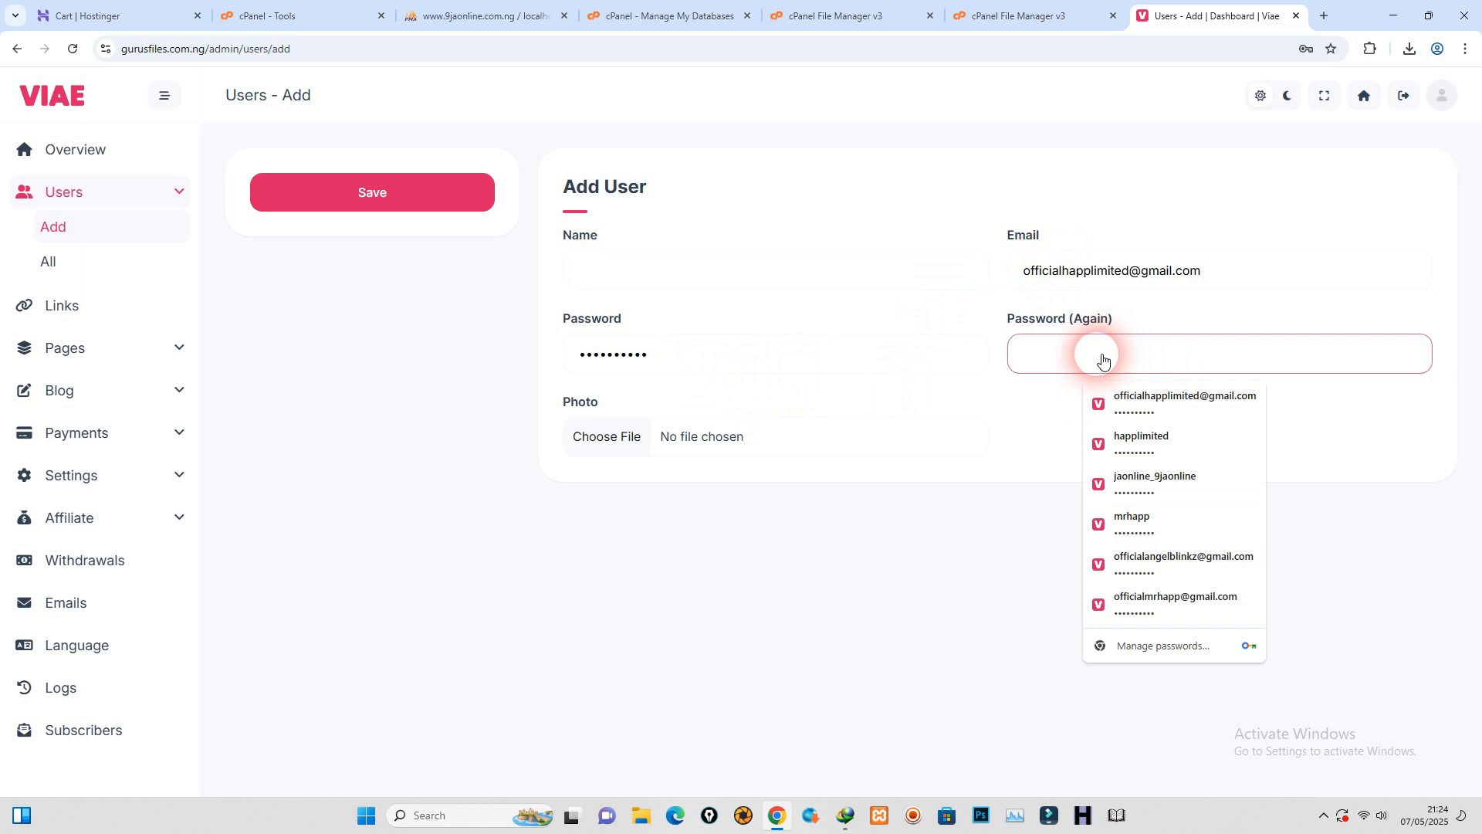
{"action": "type", "text": "ha"}
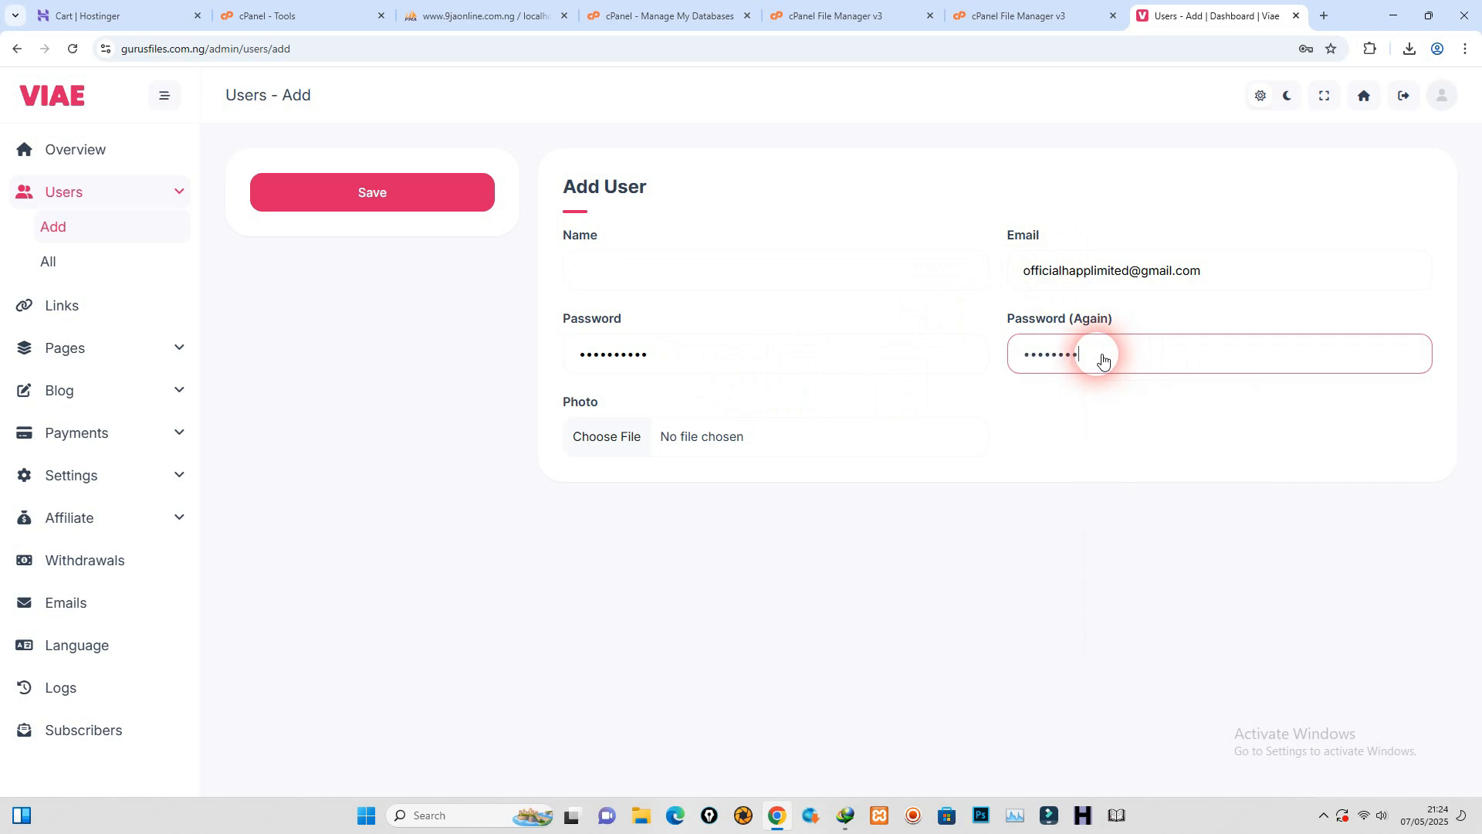
{"action": "left_click", "coordinate": [1109, 264]}
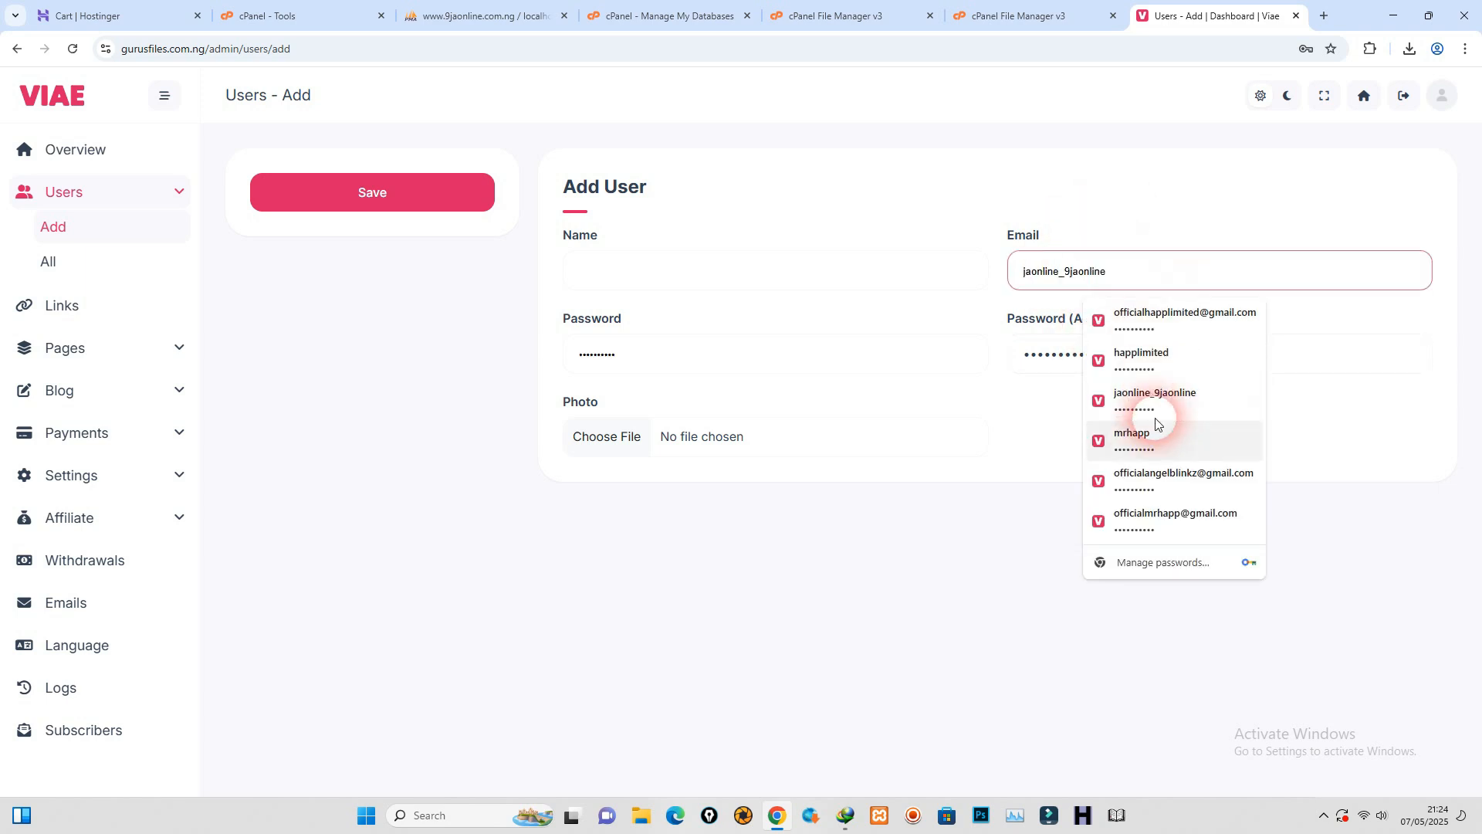
{"action": "left_click", "coordinate": [1152, 516]}
{"action": "left_click", "coordinate": [629, 282]}
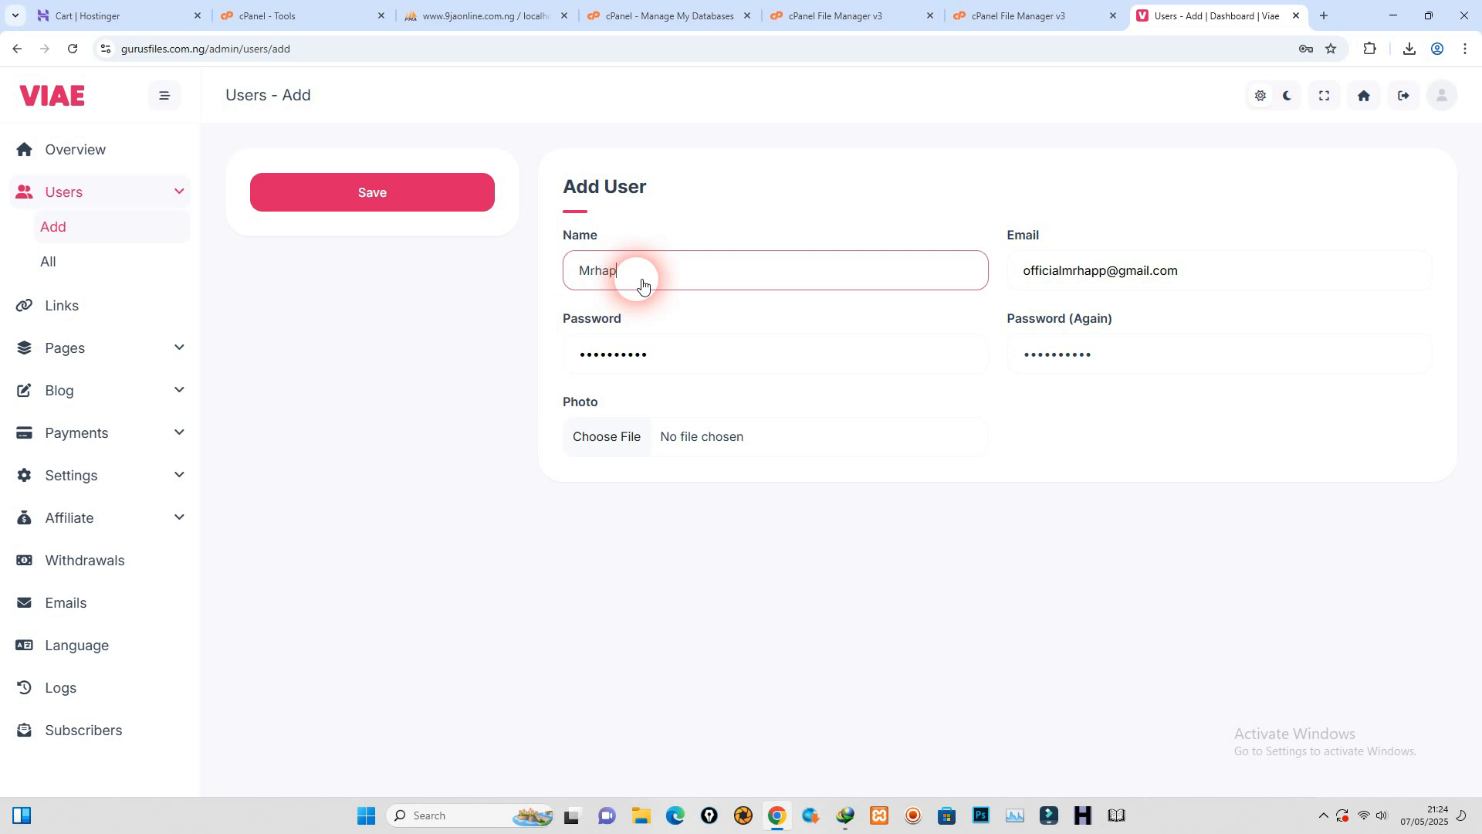
Step: Choose 3-1sasa11.png as the new user's photo, save the user and dismiss the notice
{"action": "left_click", "coordinate": [632, 445]}
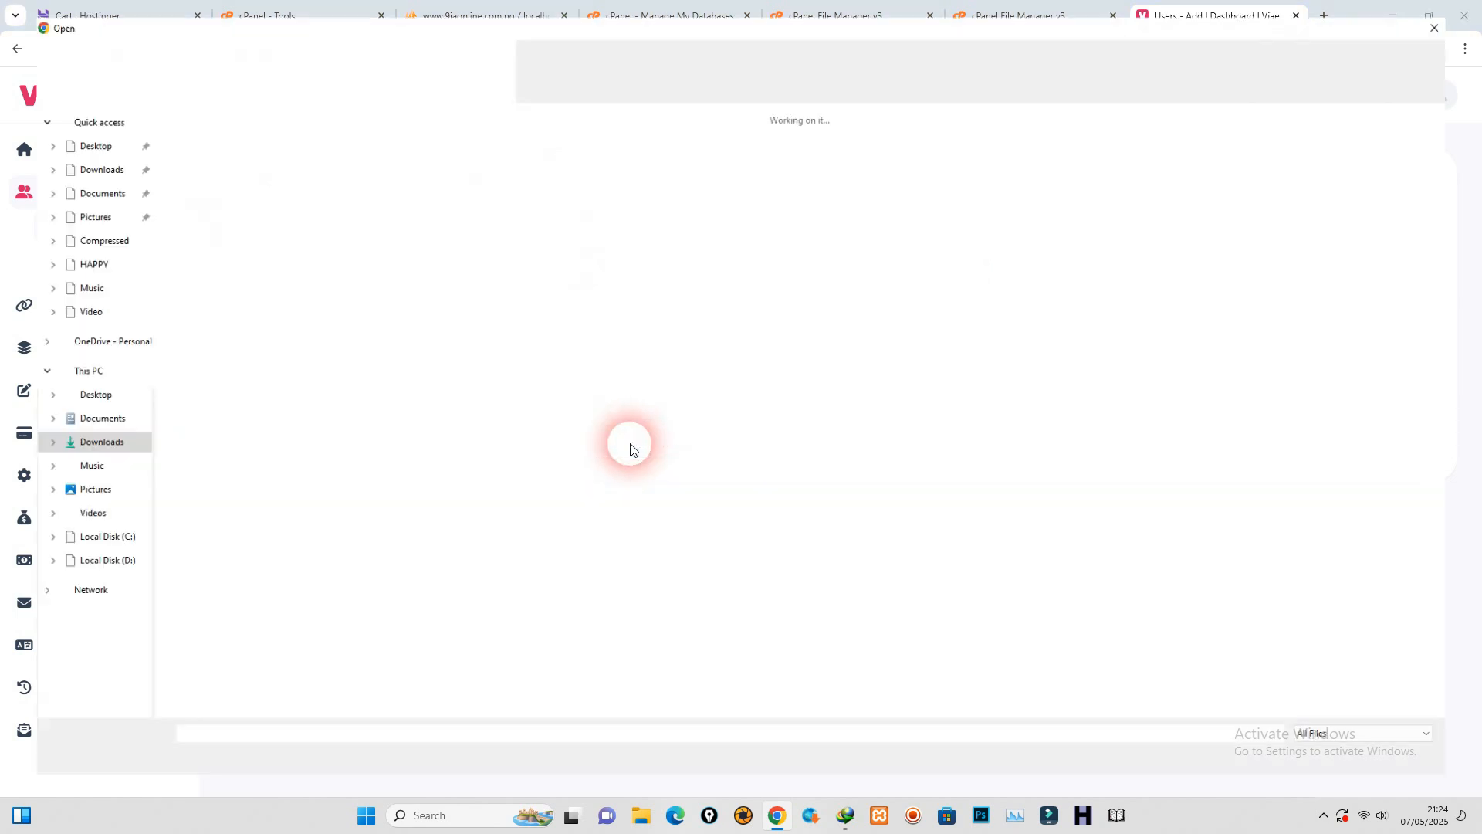
{"action": "scroll", "coordinate": [780, 450], "scroll_direction": "down", "scroll_amount": 10}
{"action": "double_click", "coordinate": [1096, 509]}
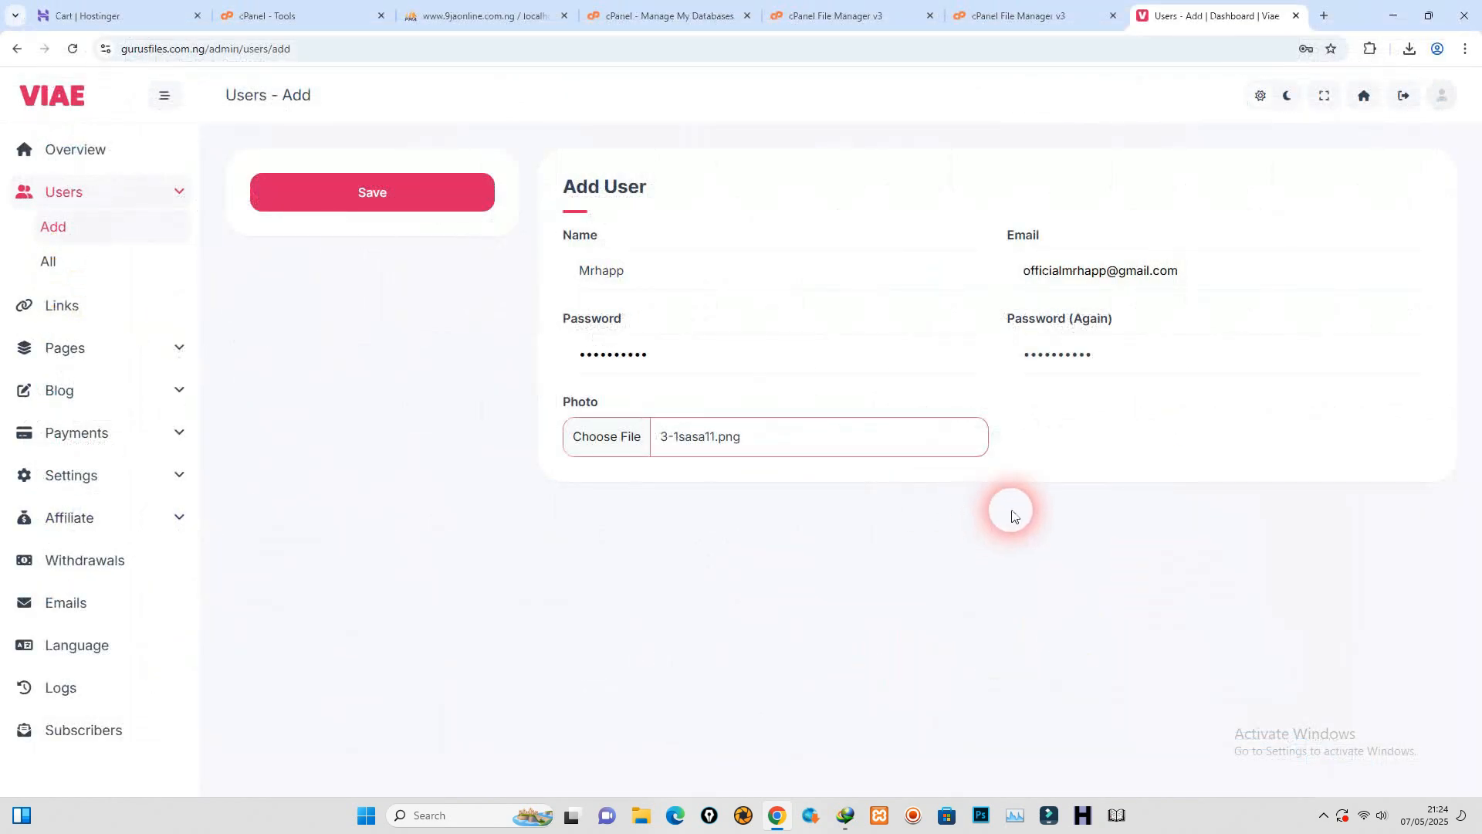
{"action": "left_click", "coordinate": [888, 564]}
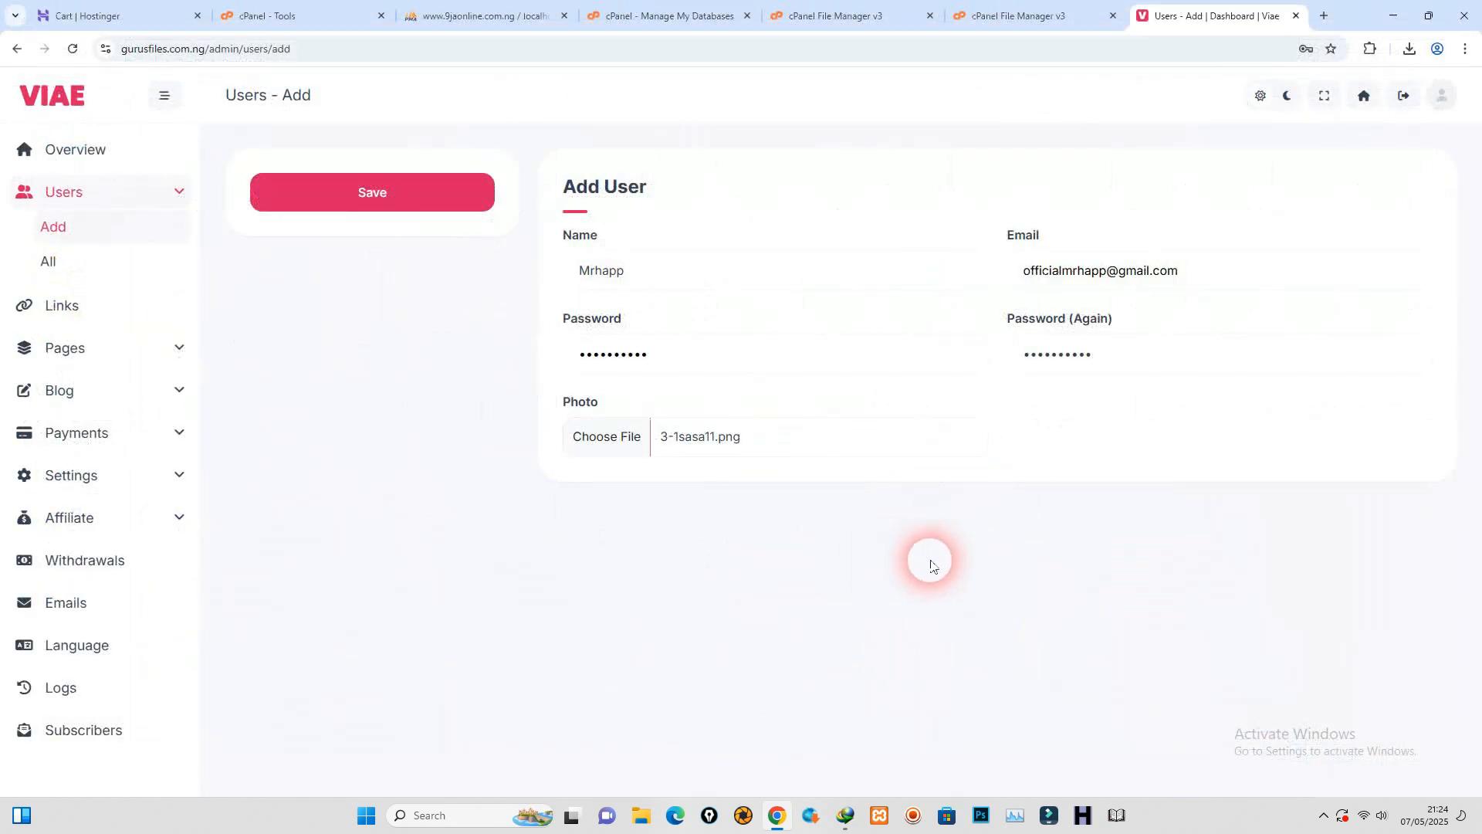
{"action": "left_click", "coordinate": [424, 196]}
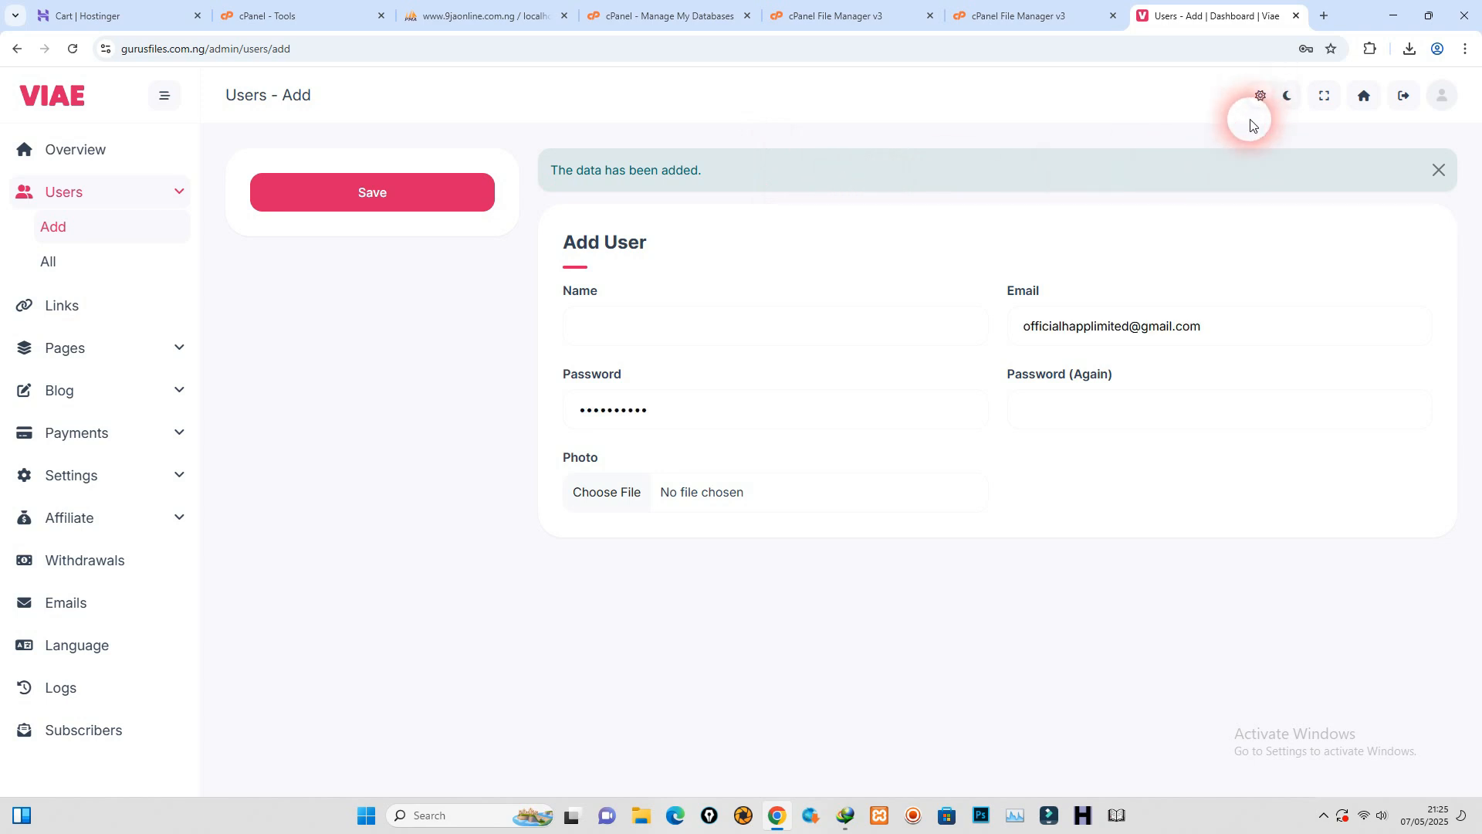
{"action": "left_click", "coordinate": [1442, 171]}
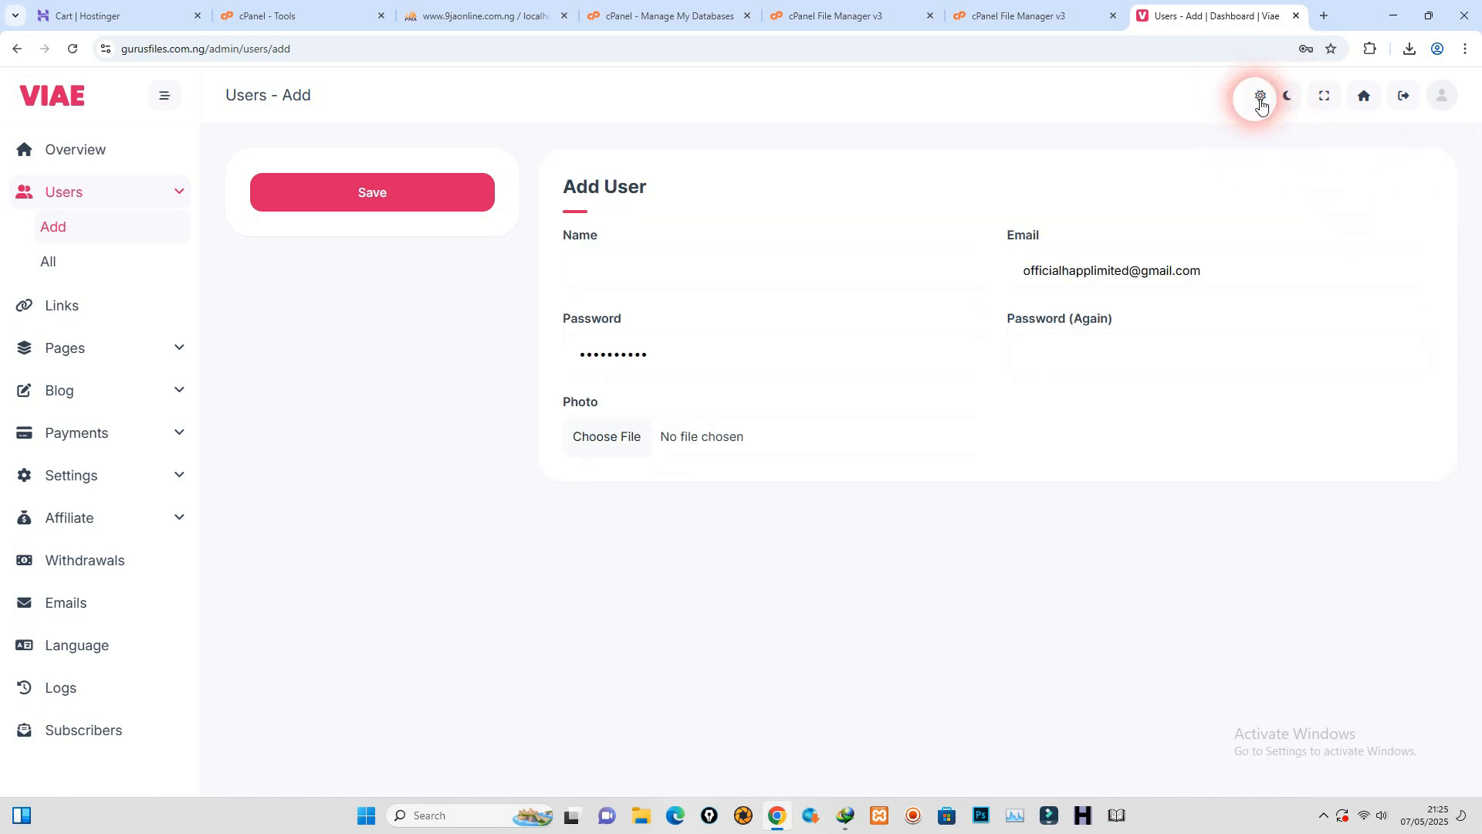
Step: Try the dashboard's dark mode and full-screen view
{"action": "left_click", "coordinate": [1293, 99]}
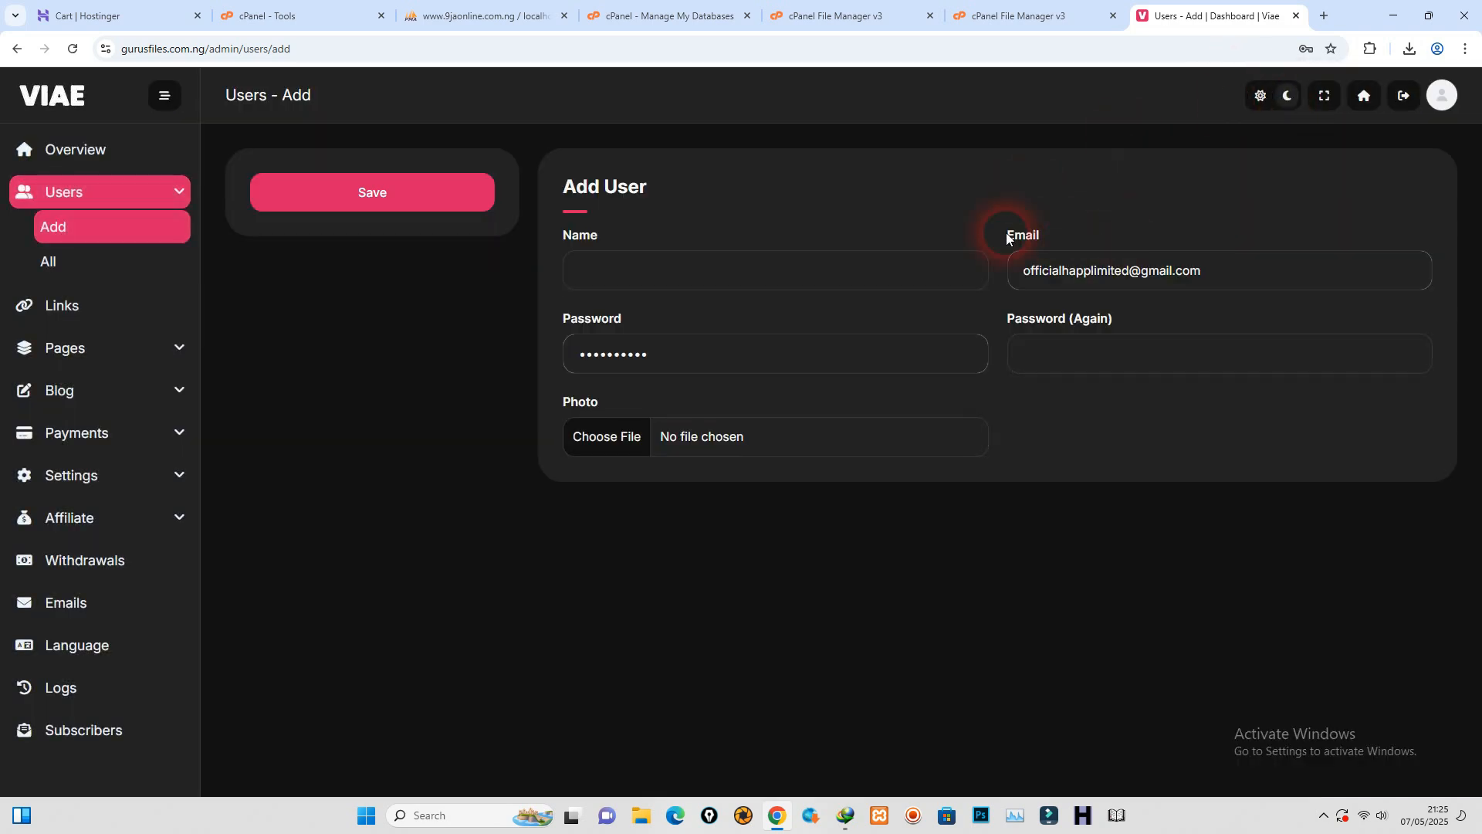
{"action": "left_click", "coordinate": [1325, 96]}
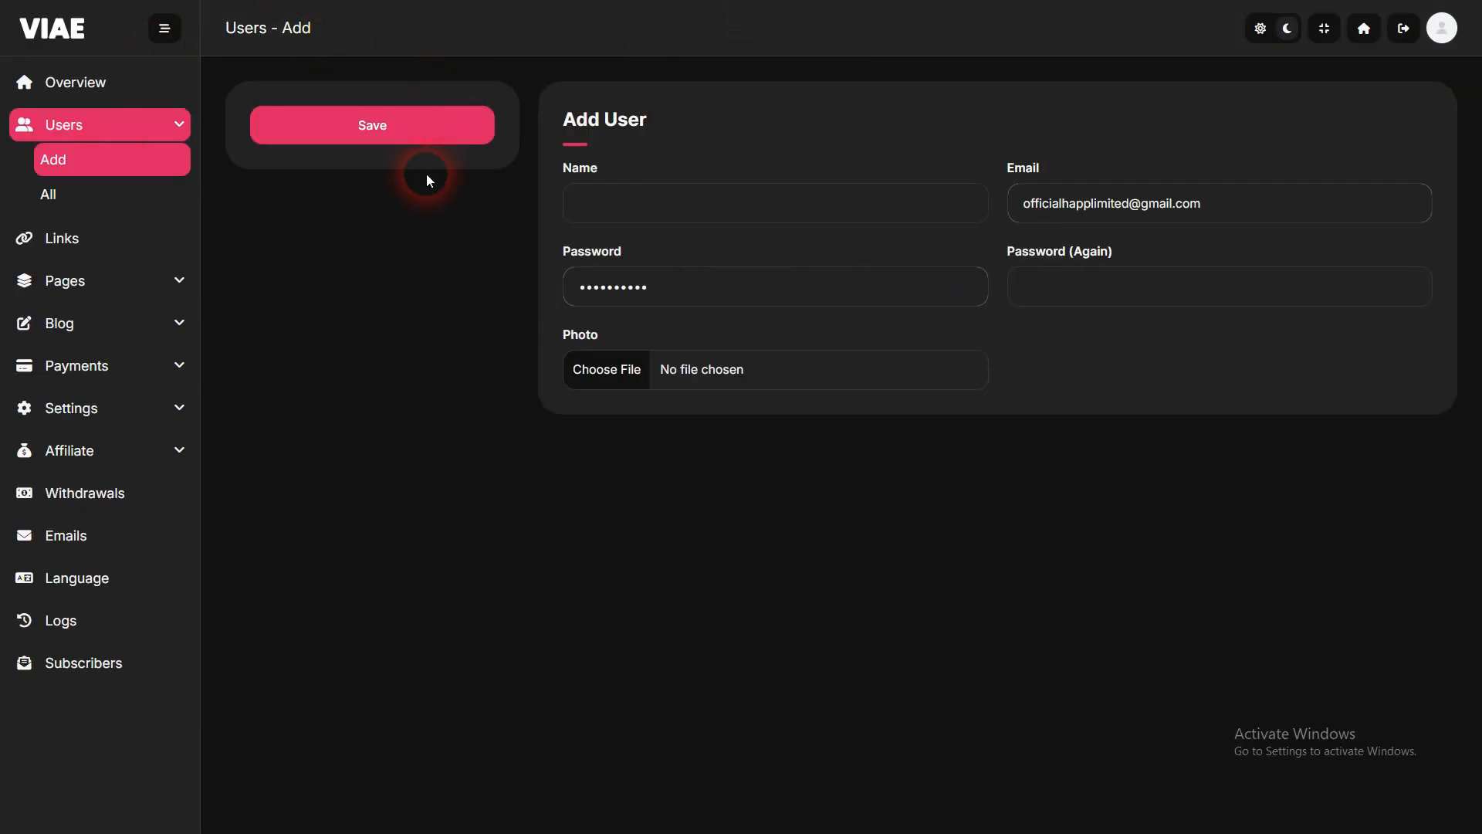
{"action": "left_click", "coordinate": [1325, 30]}
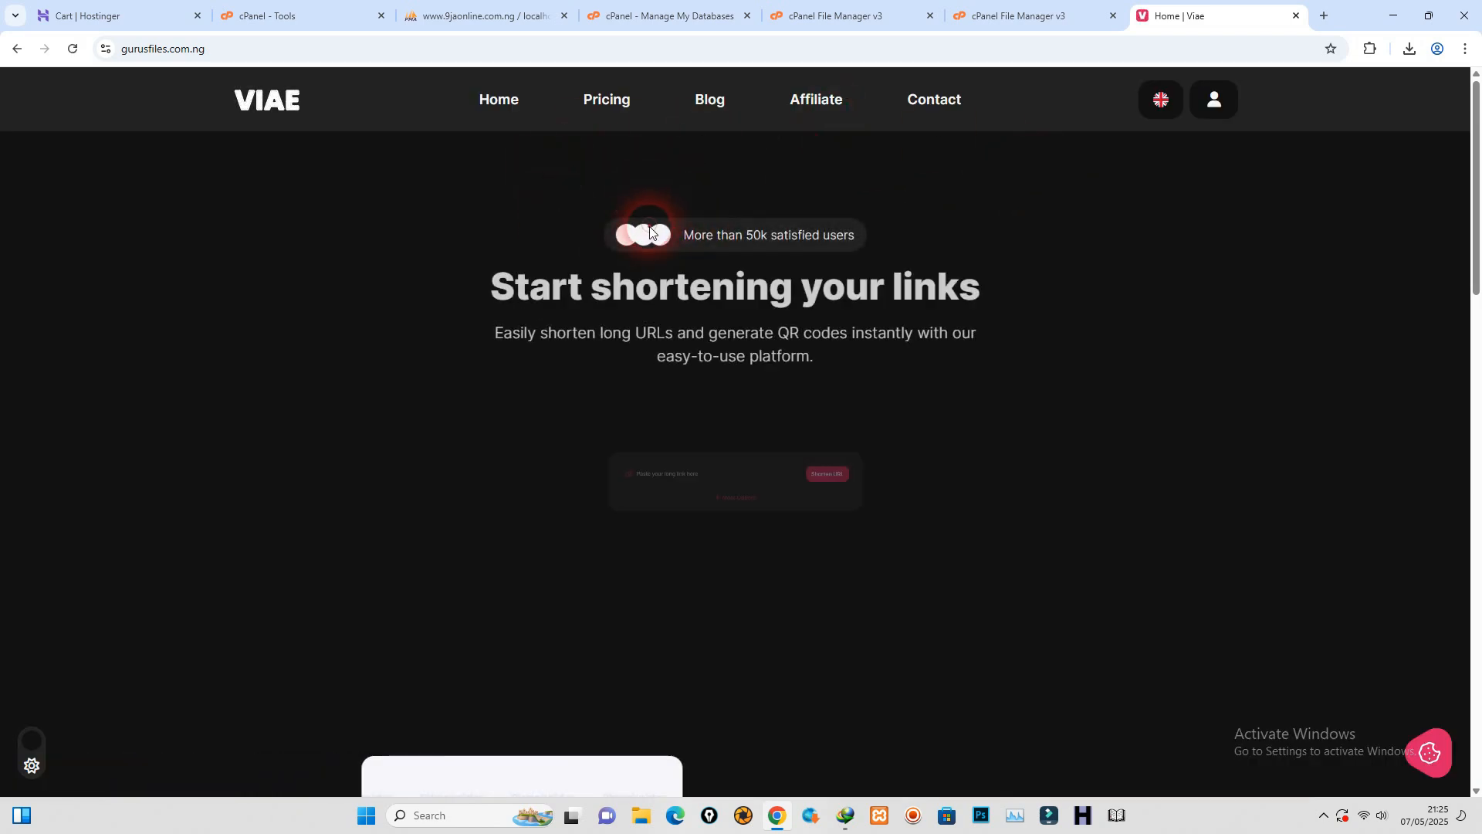
Step: Return to the dashboard to view the newly added user's record from the full user list, and open the Links page
{"action": "left_click", "coordinate": [17, 51]}
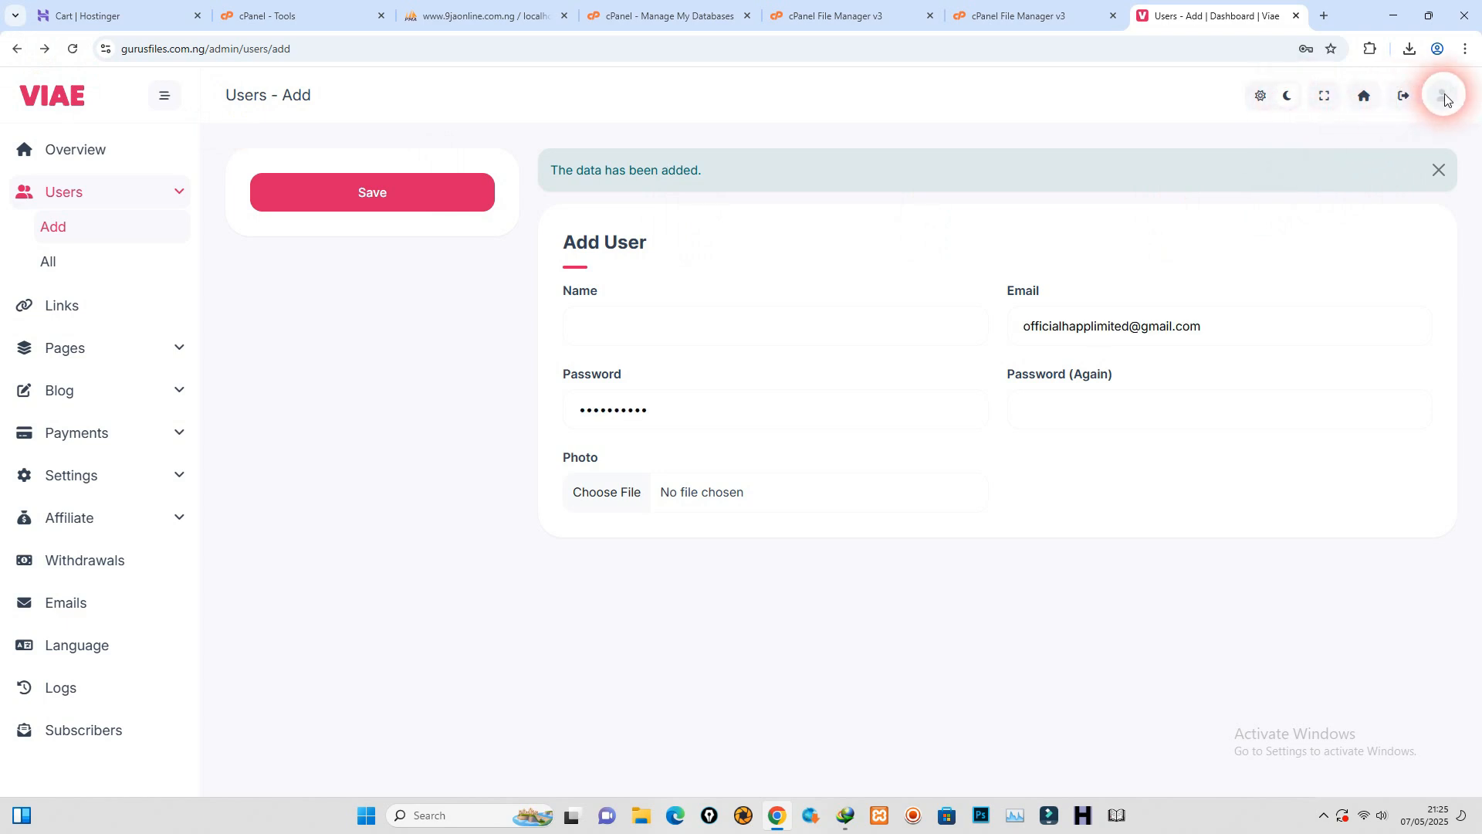
{"action": "left_click", "coordinate": [1439, 171]}
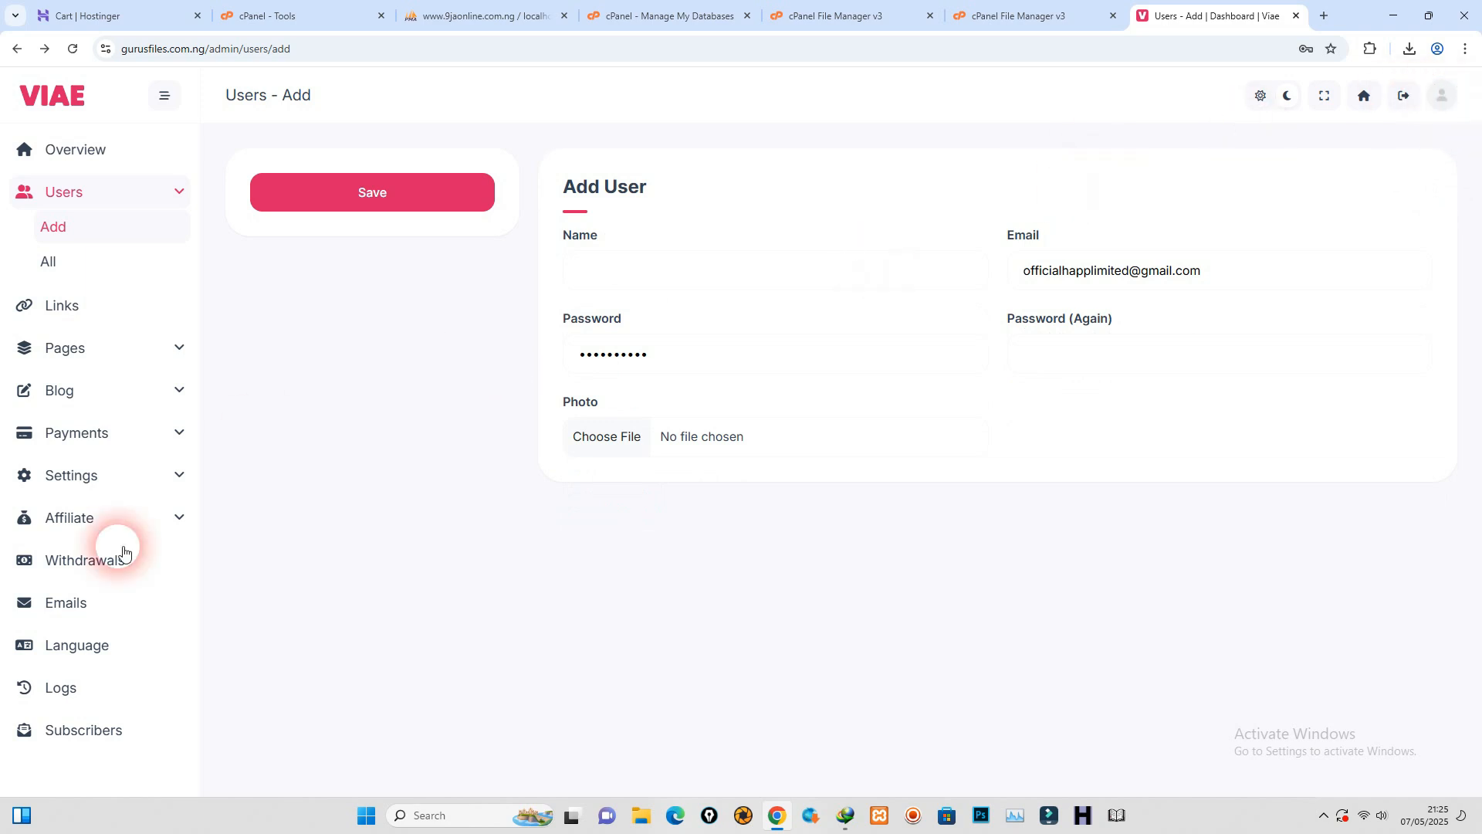
{"action": "left_click", "coordinate": [51, 263]}
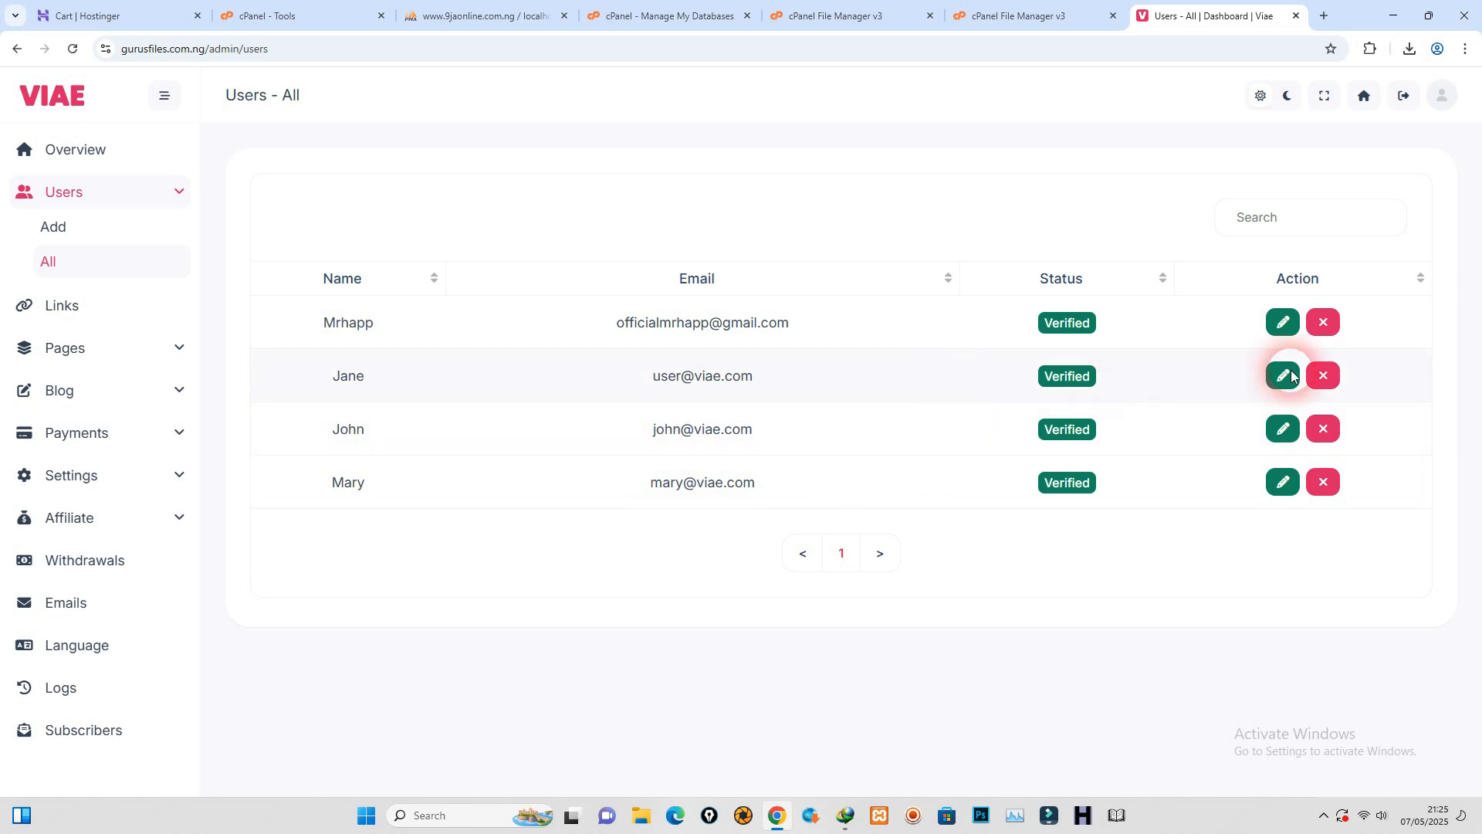
{"action": "left_click", "coordinate": [1284, 324]}
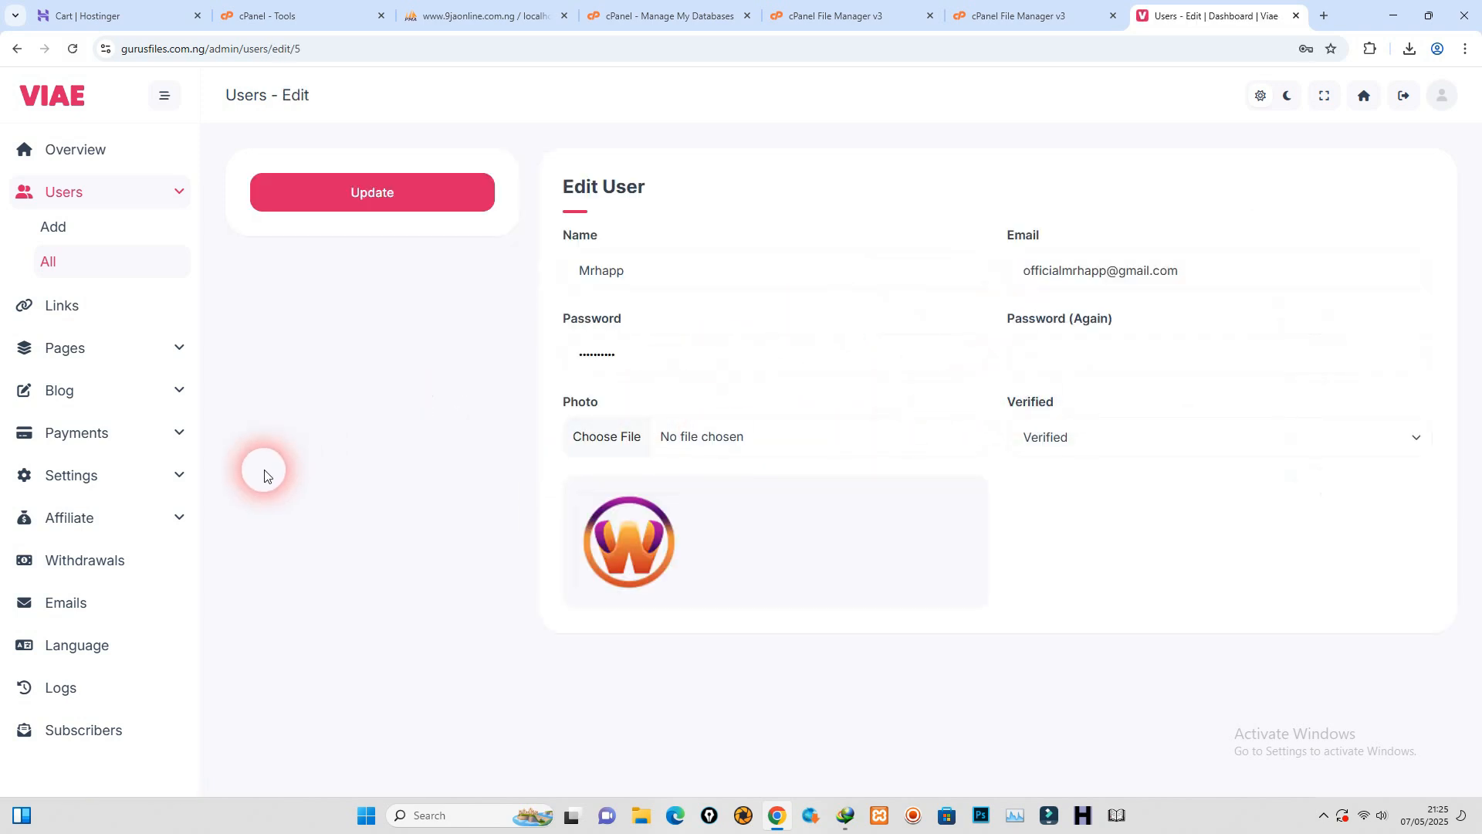
{"action": "left_click", "coordinate": [81, 309]}
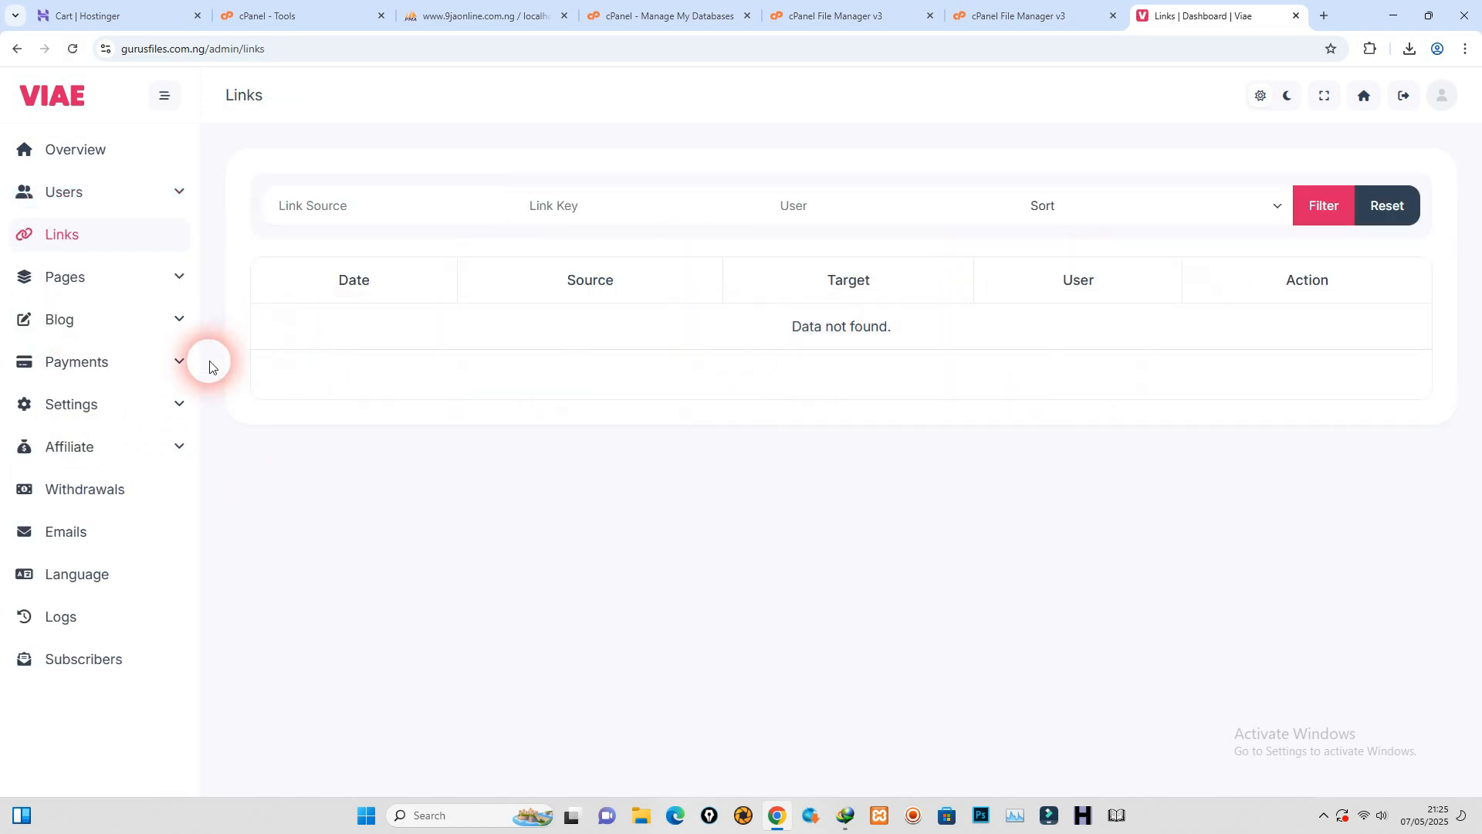
Step: Look through the list of default pages, view the live Home page, and return to the dashboard
{"action": "left_click", "coordinate": [83, 291]}
{"action": "left_click", "coordinate": [92, 312]}
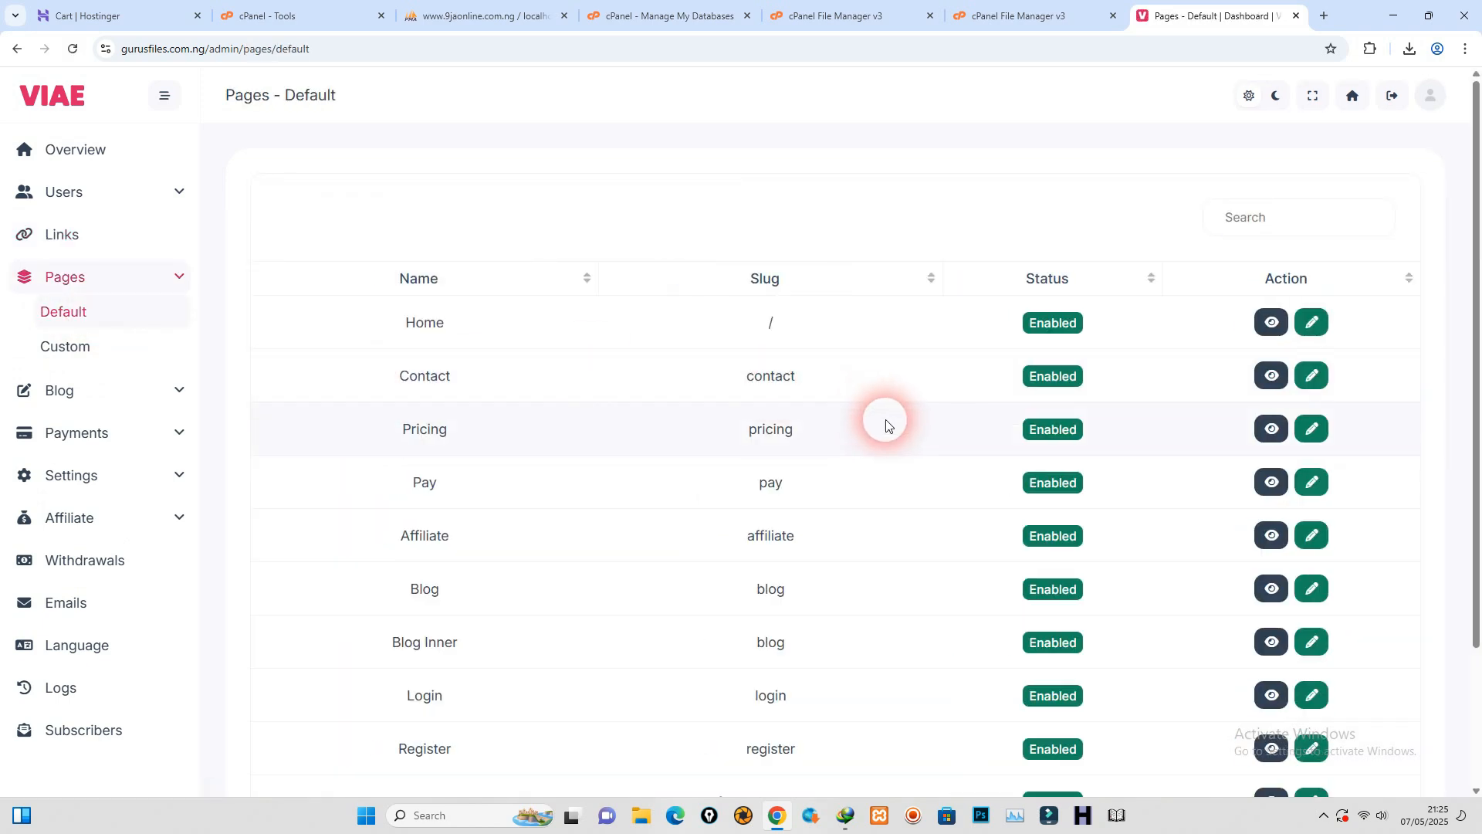
{"action": "scroll", "coordinate": [887, 420], "scroll_direction": "down", "scroll_amount": 3}
{"action": "scroll", "coordinate": [826, 440], "scroll_direction": "up", "scroll_amount": 3}
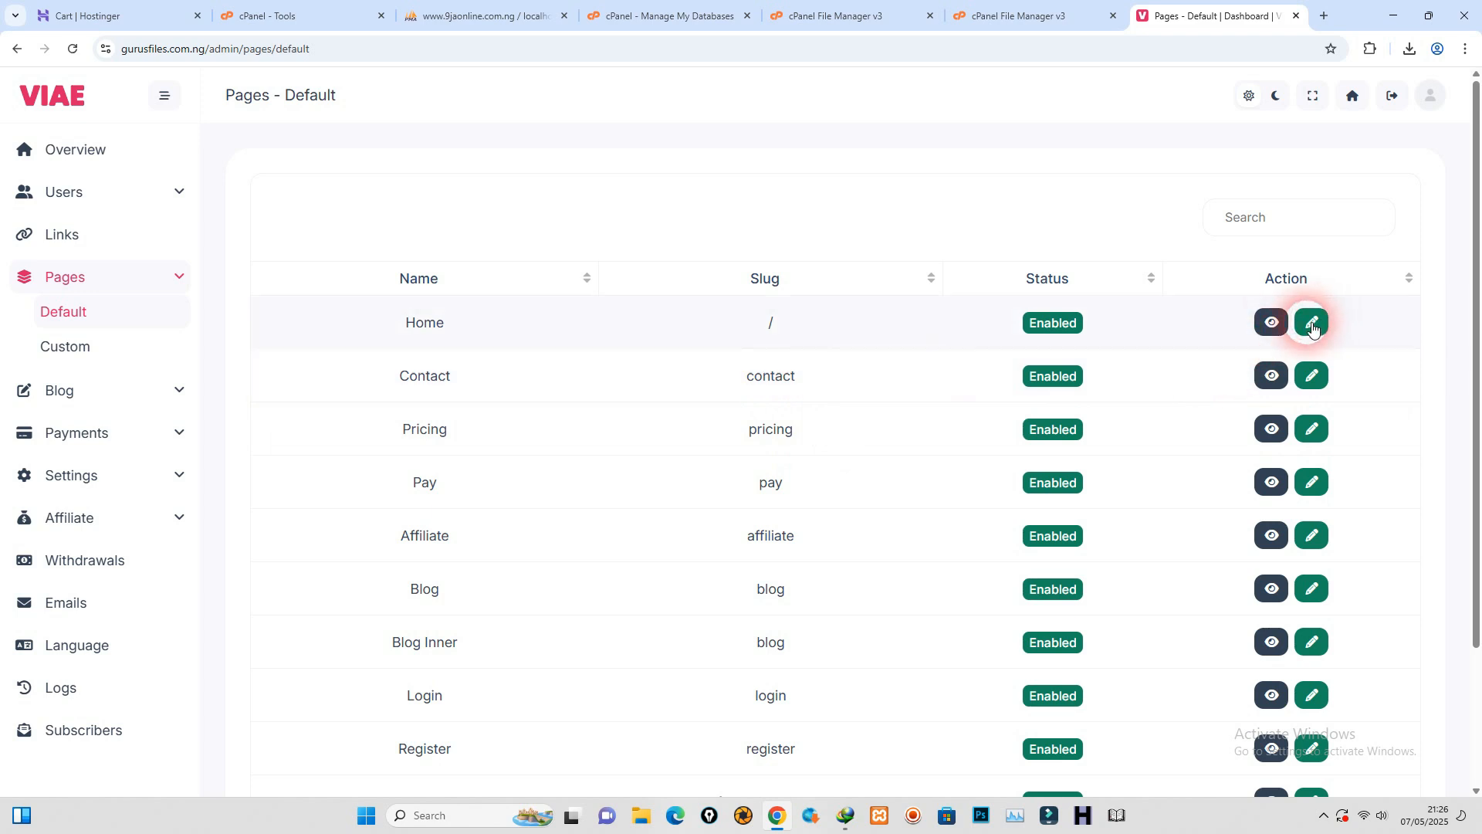
{"action": "left_click", "coordinate": [1274, 325]}
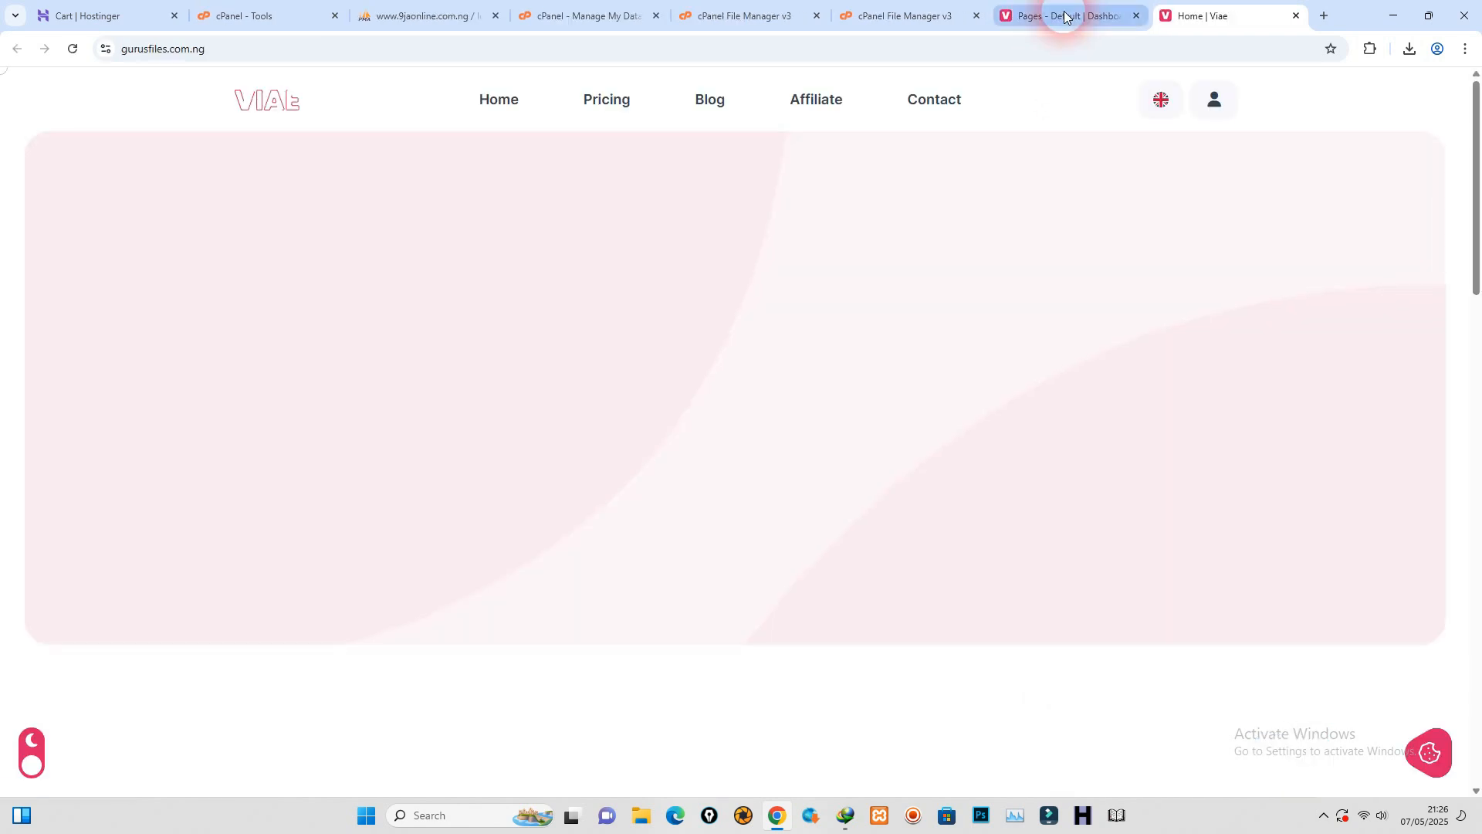
{"action": "left_click", "coordinate": [1062, 15]}
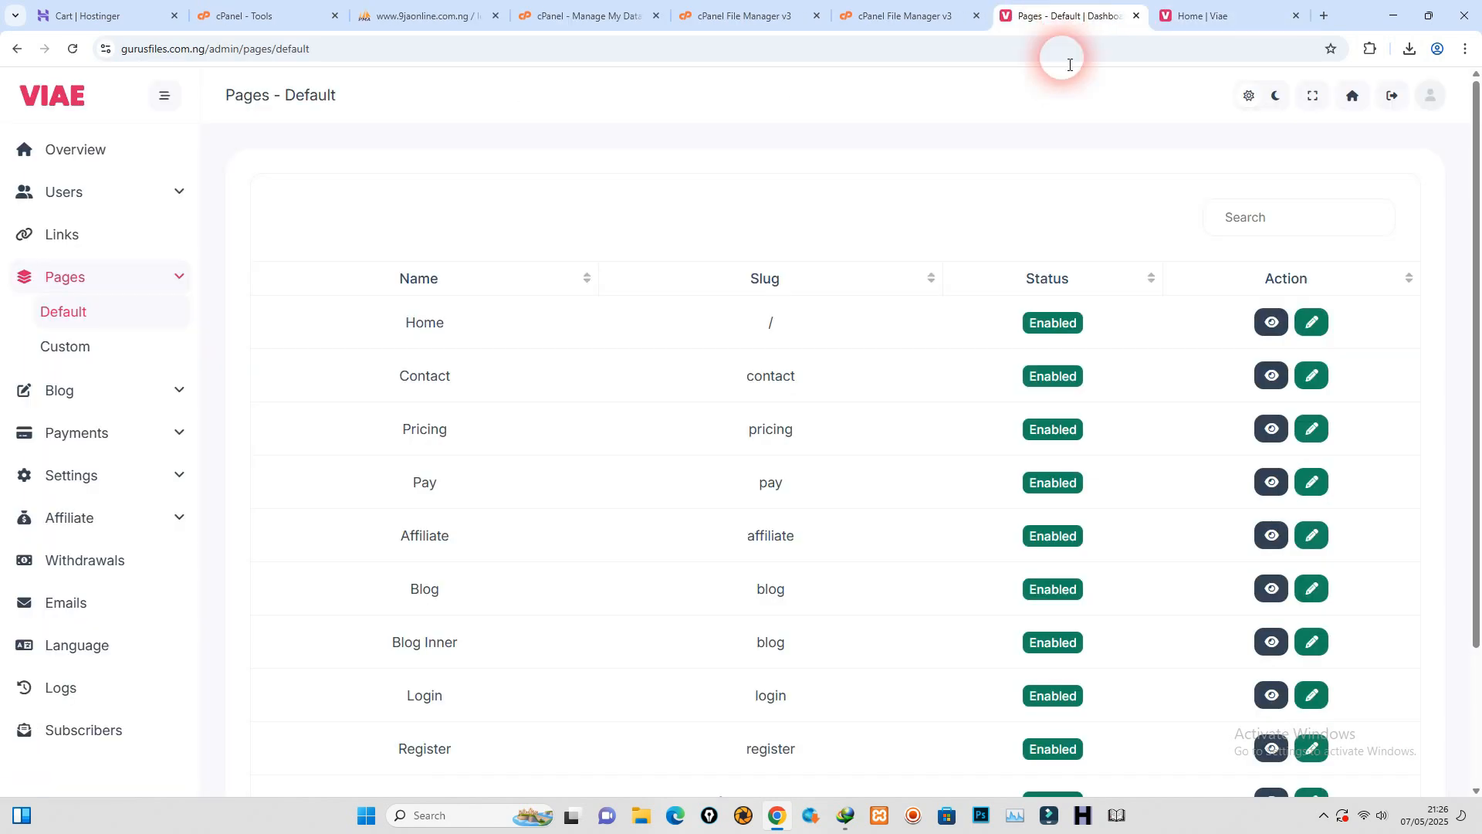
Step: Open the default Home page for editing and review its basic settings, SEO settings and the Top Area of its page content
{"action": "left_click", "coordinate": [1312, 322]}
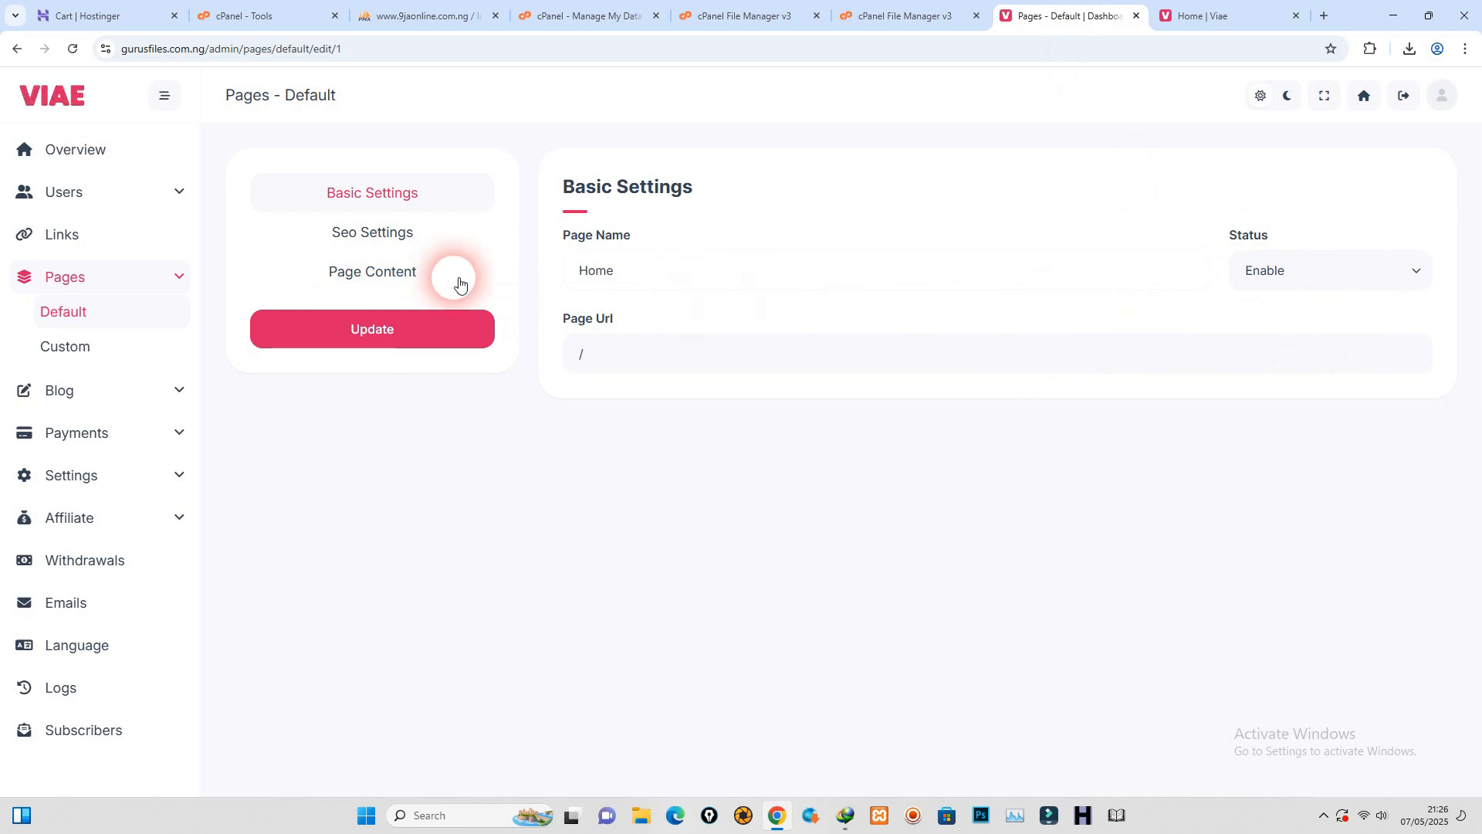
{"action": "left_click", "coordinate": [699, 278]}
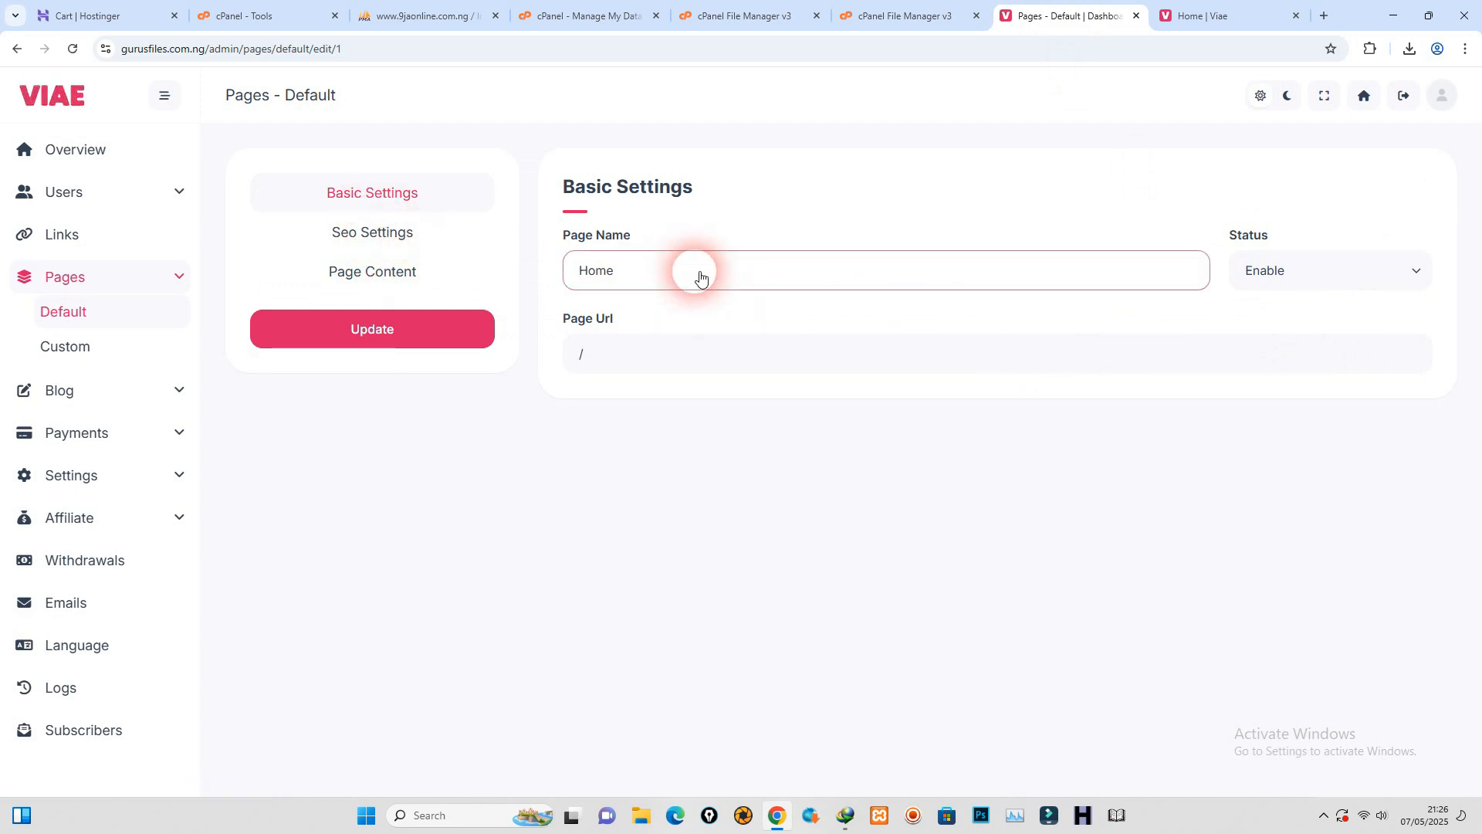
{"action": "left_click", "coordinate": [357, 232]}
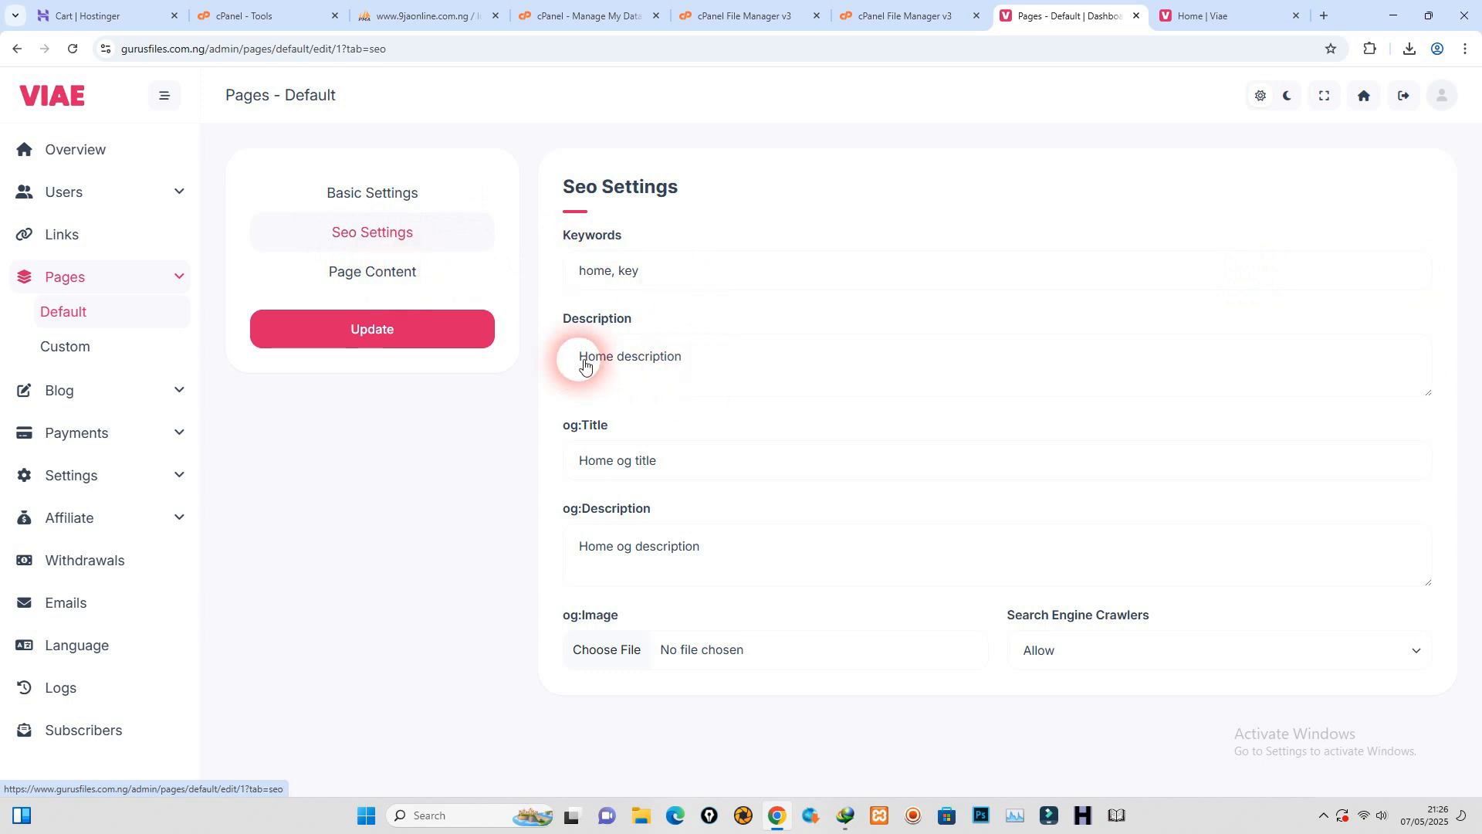
{"action": "left_click", "coordinate": [421, 281]}
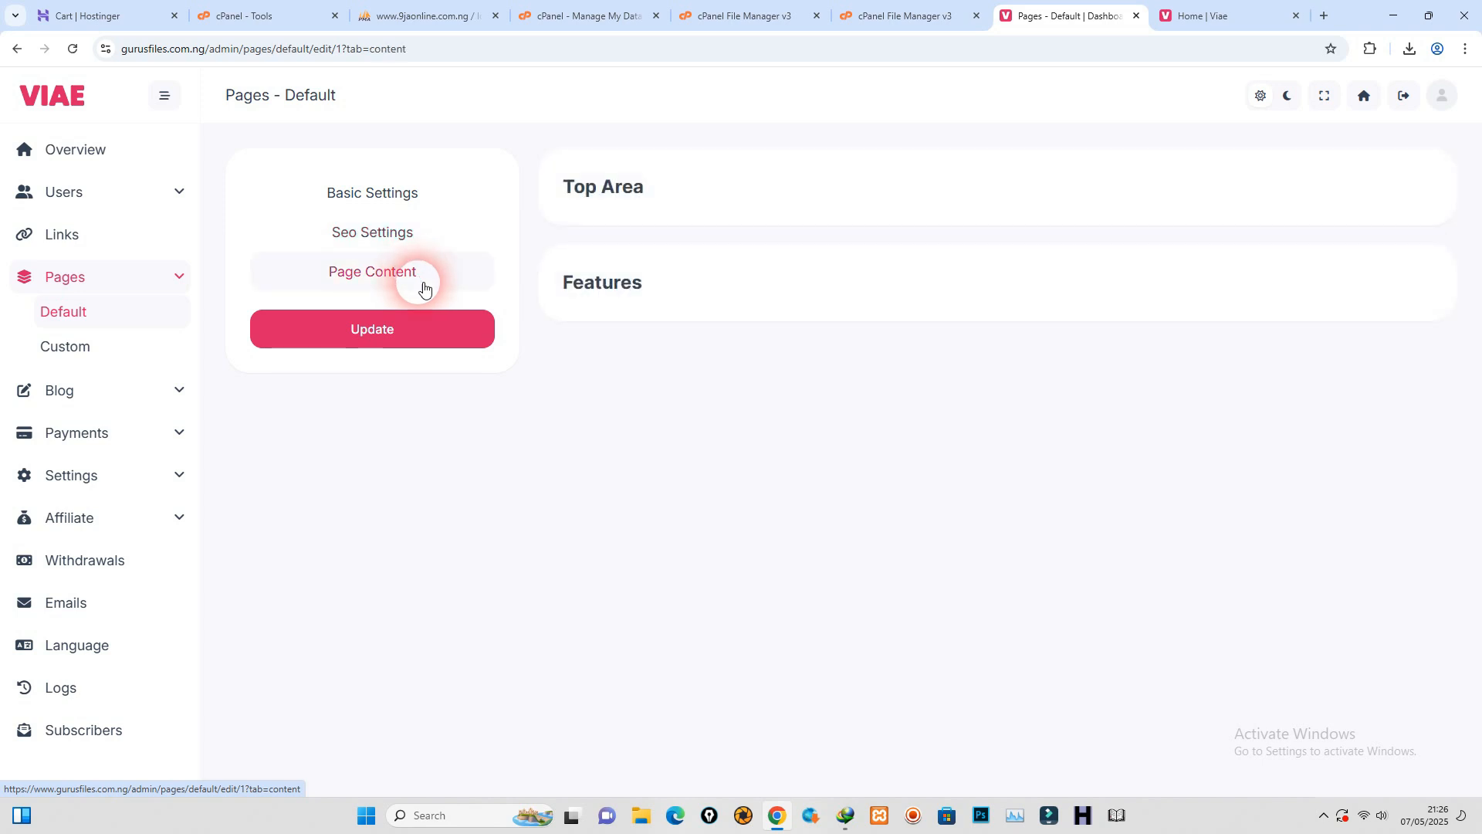
{"action": "left_click", "coordinate": [638, 194]}
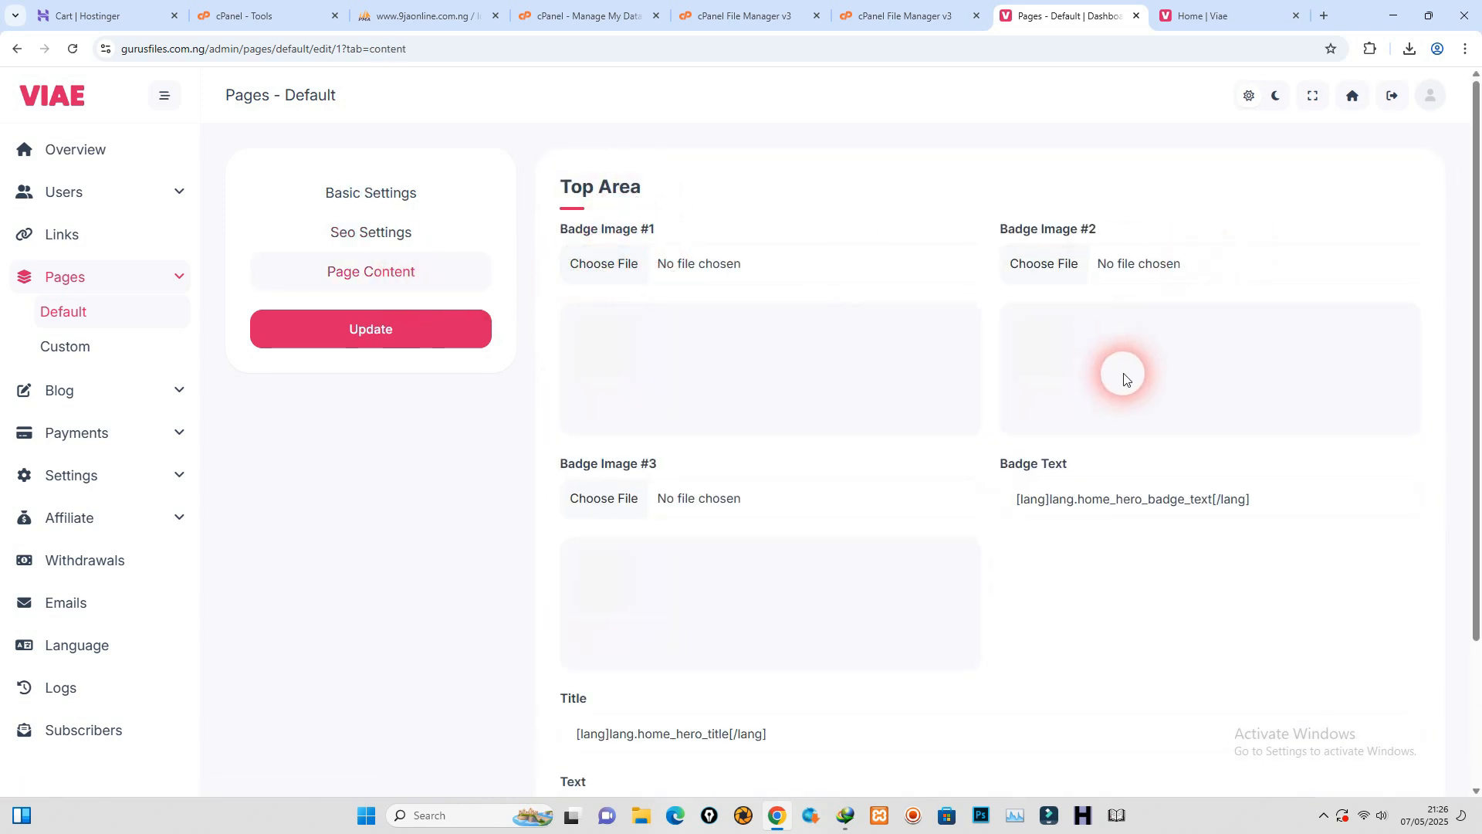
{"action": "scroll", "coordinate": [965, 456], "scroll_direction": "down", "scroll_amount": 2}
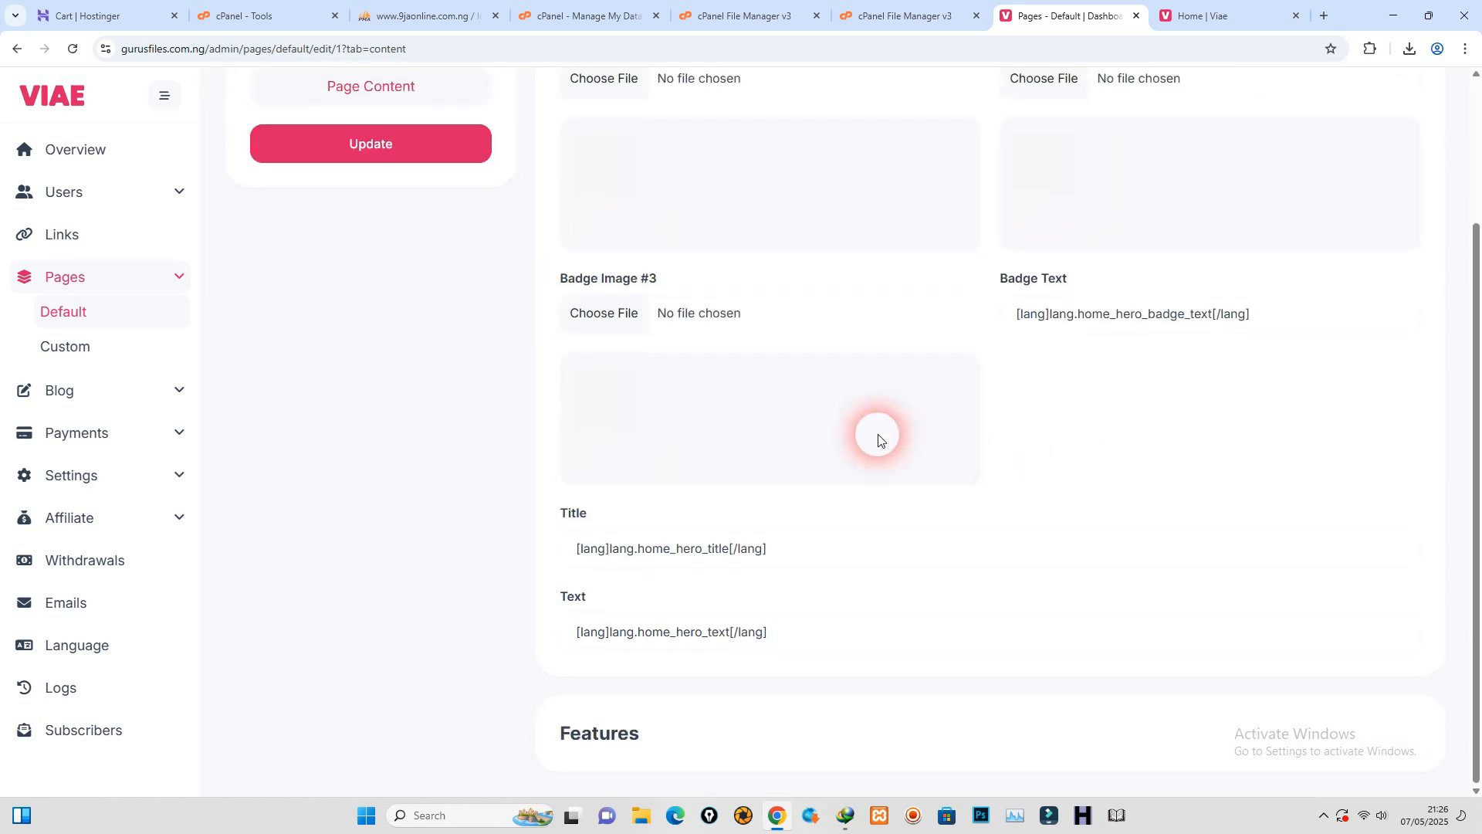
{"action": "scroll", "coordinate": [765, 498], "scroll_direction": "up", "scroll_amount": 2}
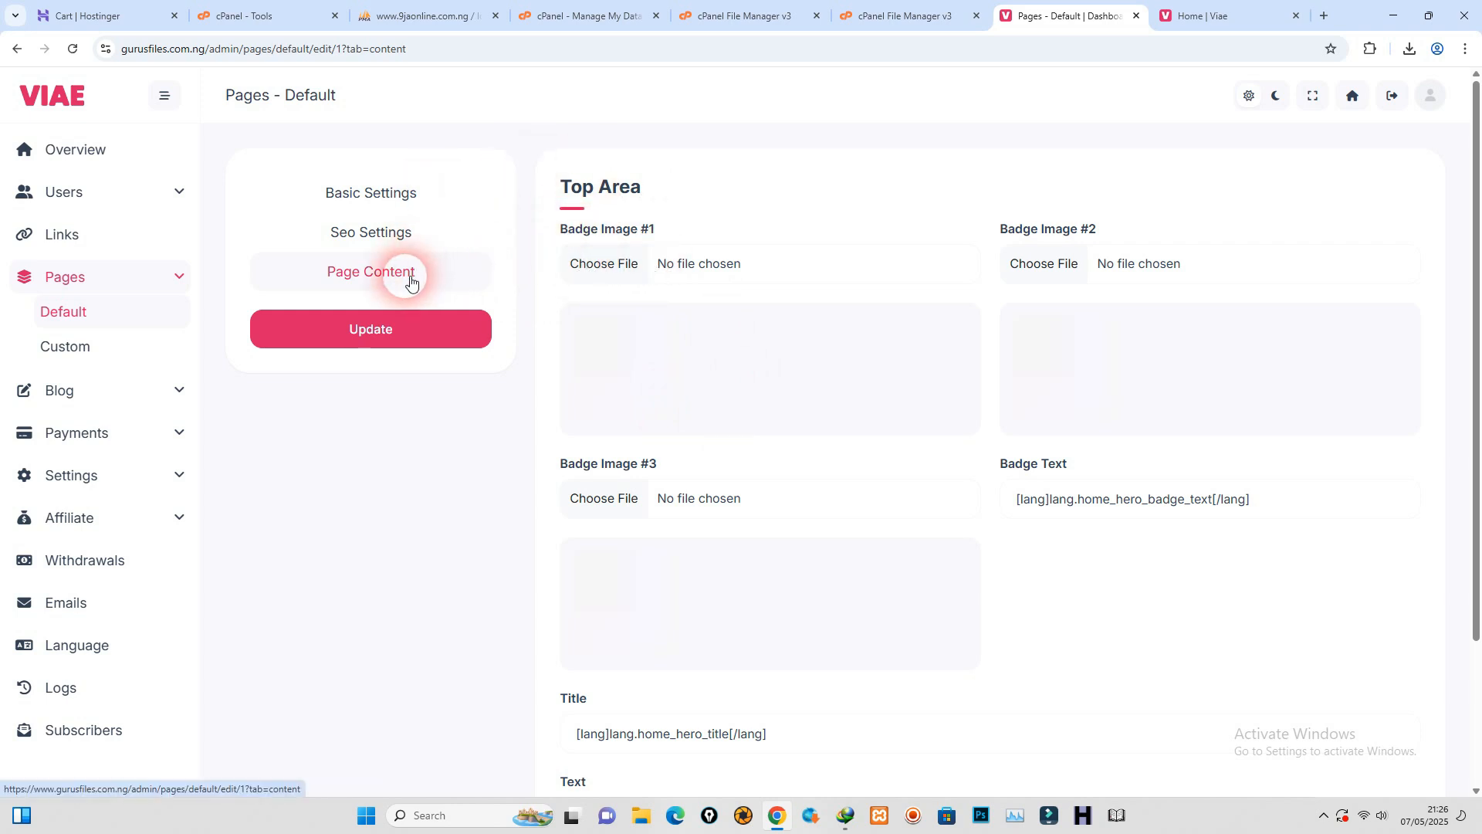
{"action": "left_click", "coordinate": [386, 318]}
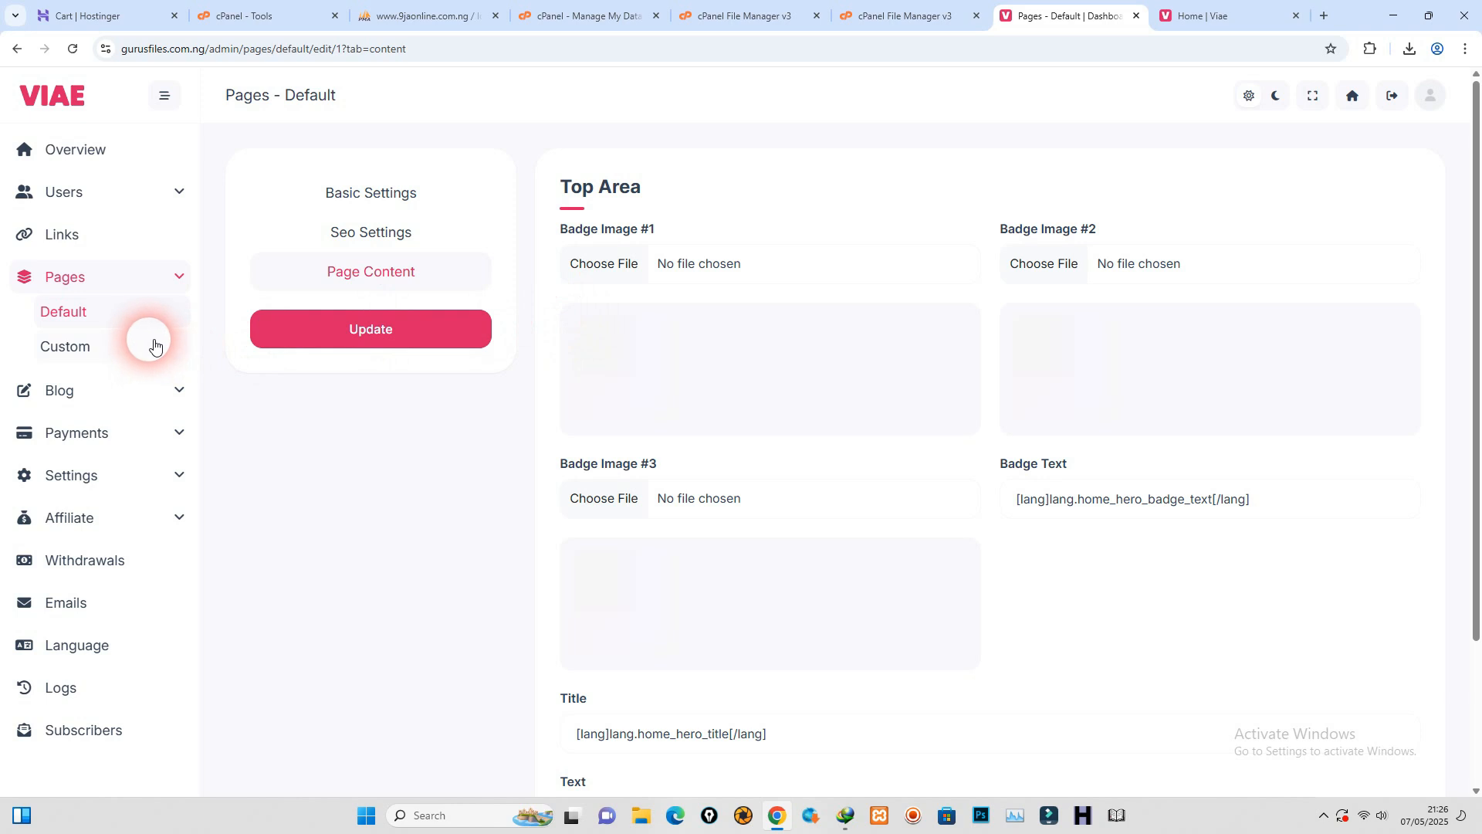
Step: Open the form for adding a custom page and review its basic settings, page header and page content sections
{"action": "left_click", "coordinate": [97, 348]}
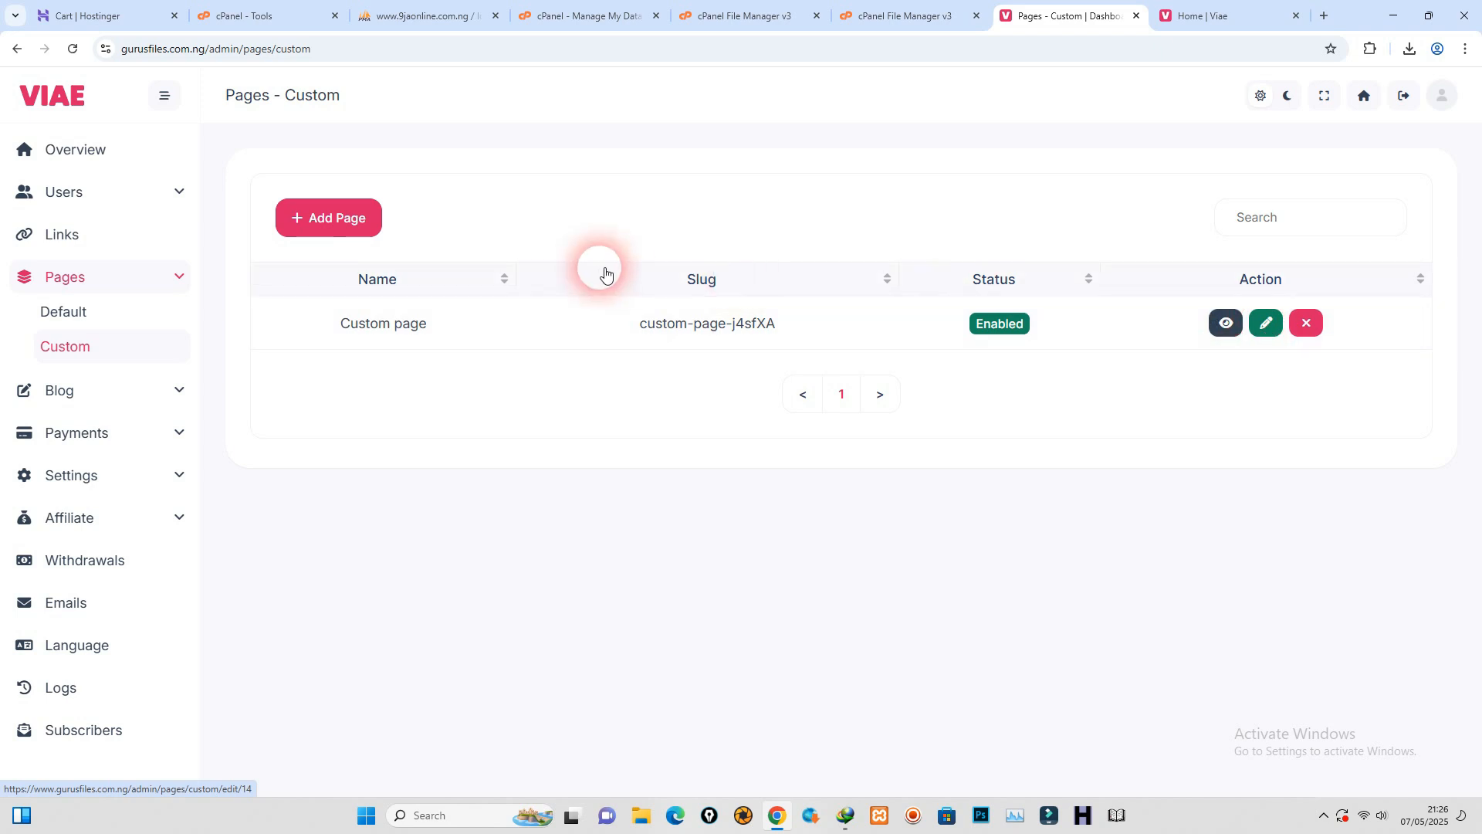
{"action": "left_click", "coordinate": [363, 216]}
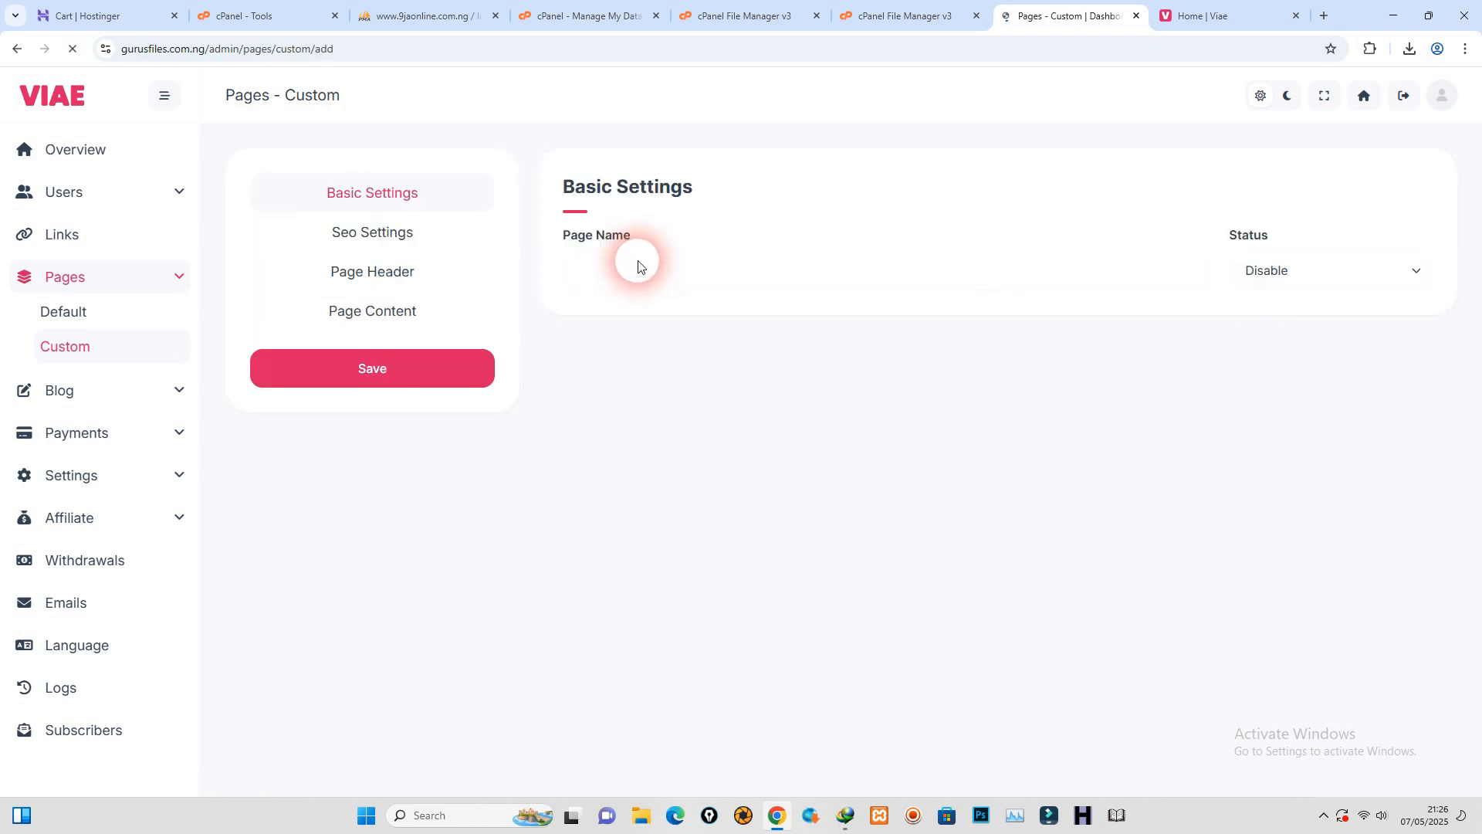
{"action": "left_click", "coordinate": [616, 269]}
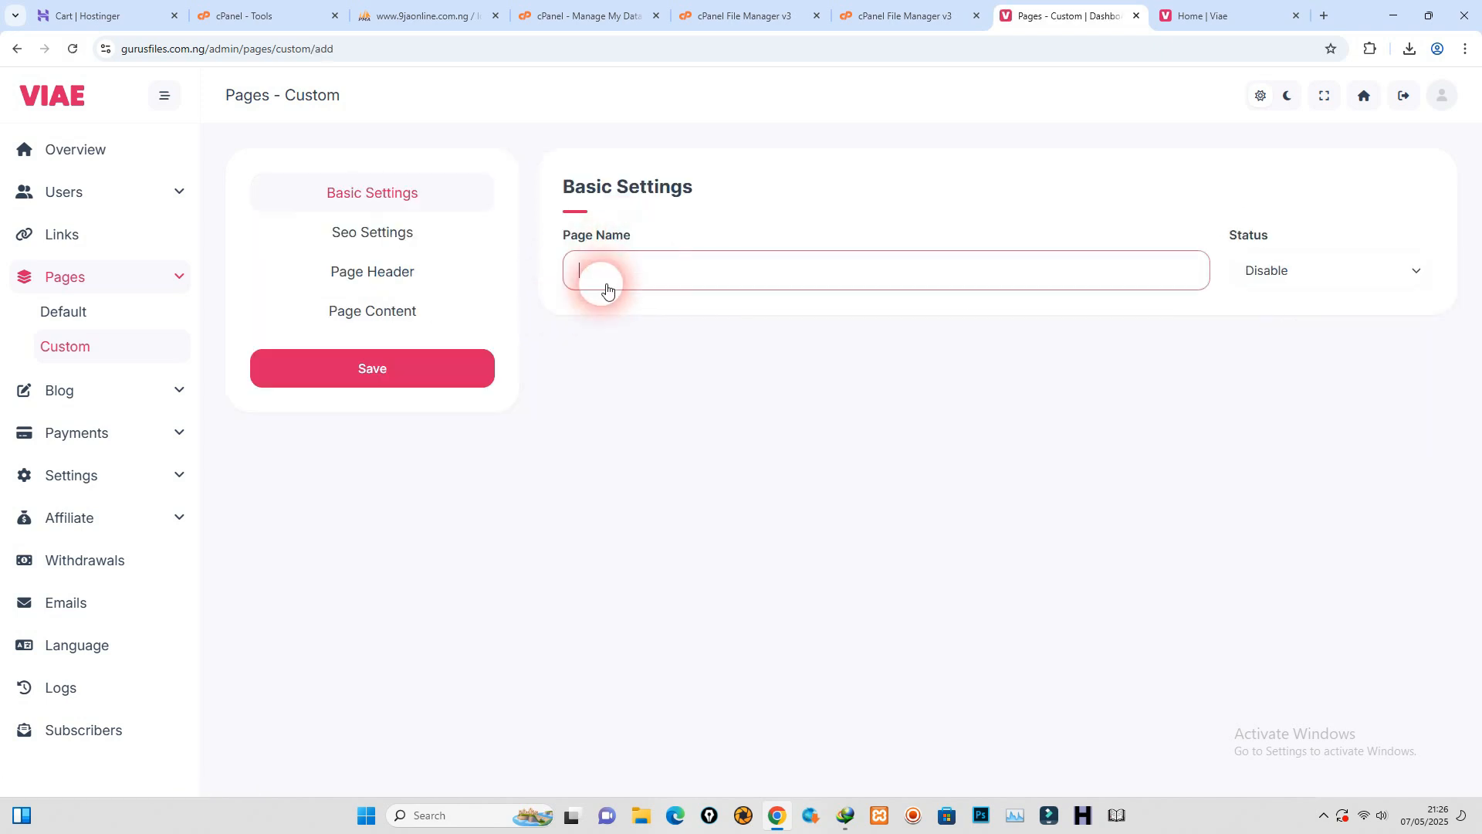
{"action": "left_click", "coordinate": [410, 234]}
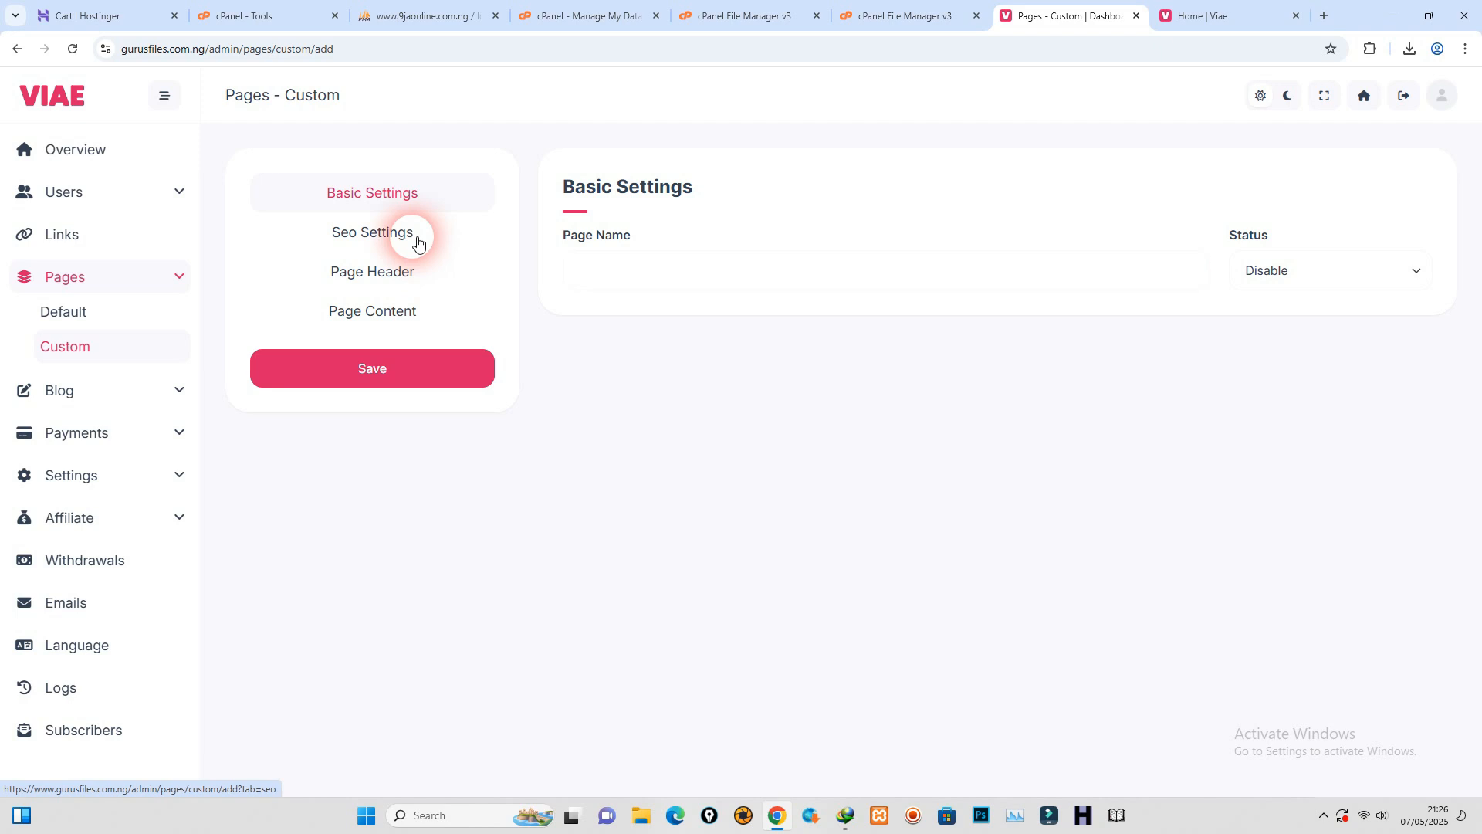
{"action": "left_click", "coordinate": [401, 278]}
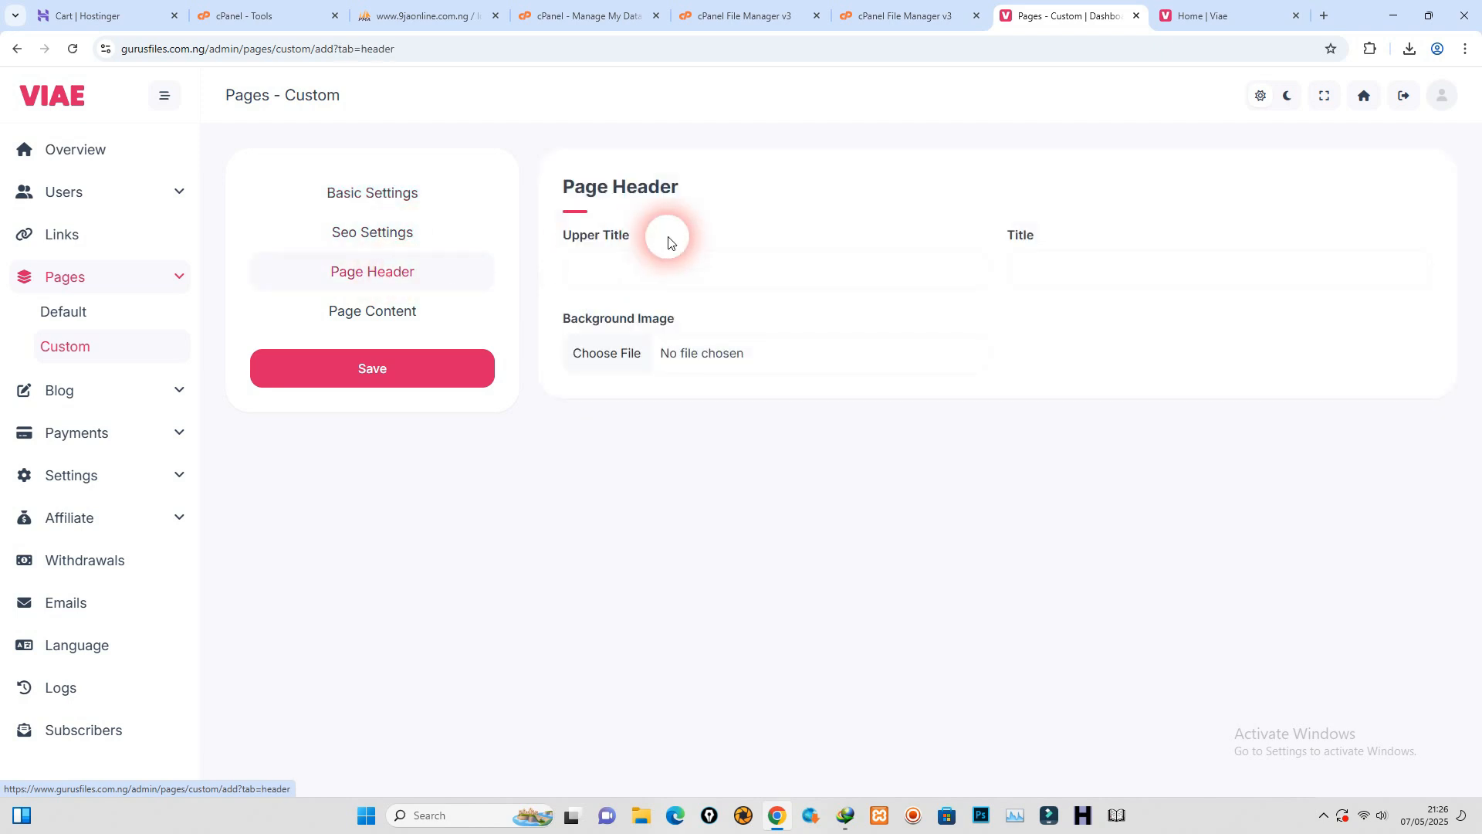
{"action": "left_click", "coordinate": [638, 278]}
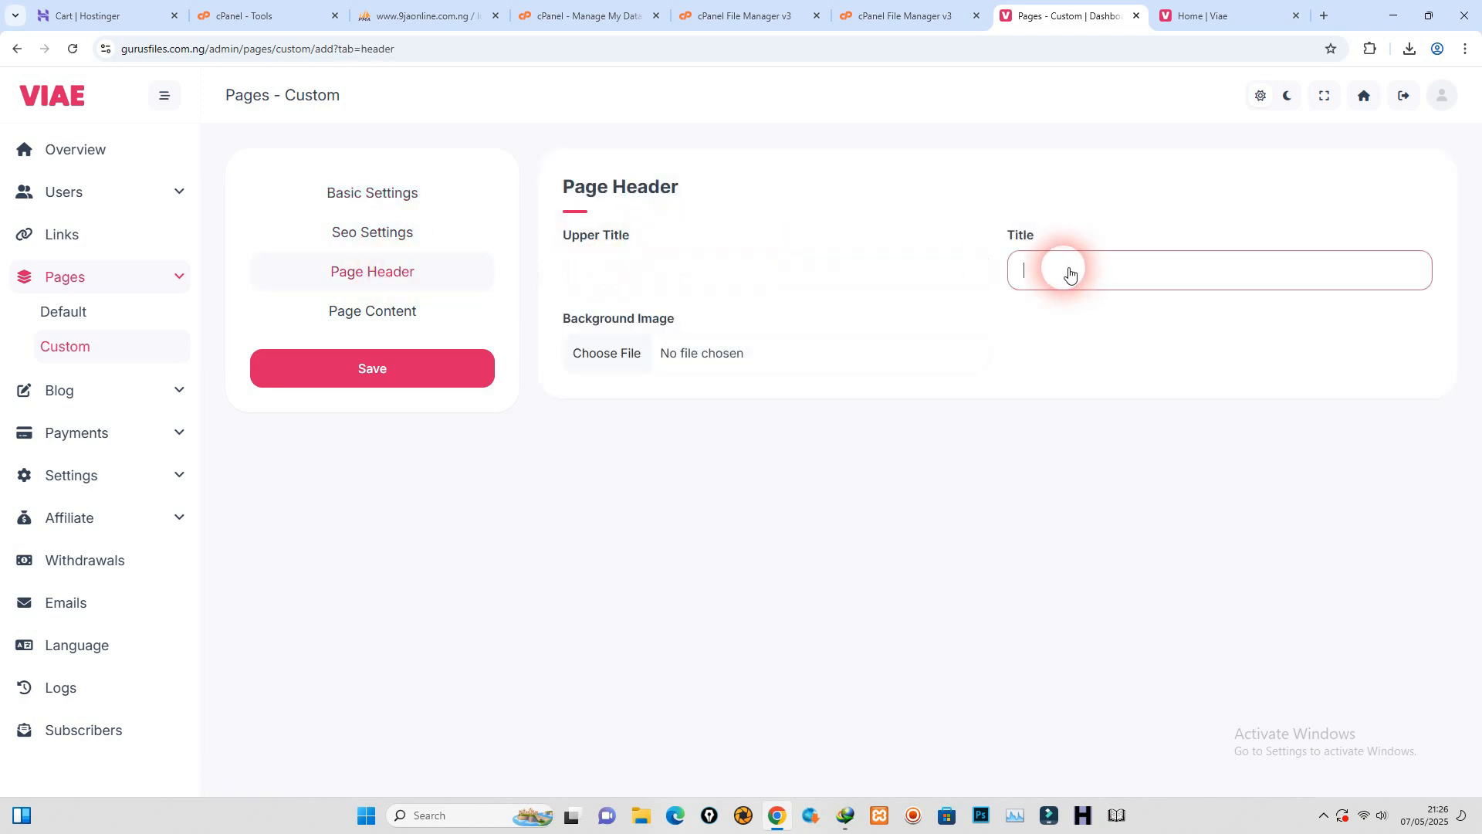
{"action": "left_click", "coordinate": [417, 311]}
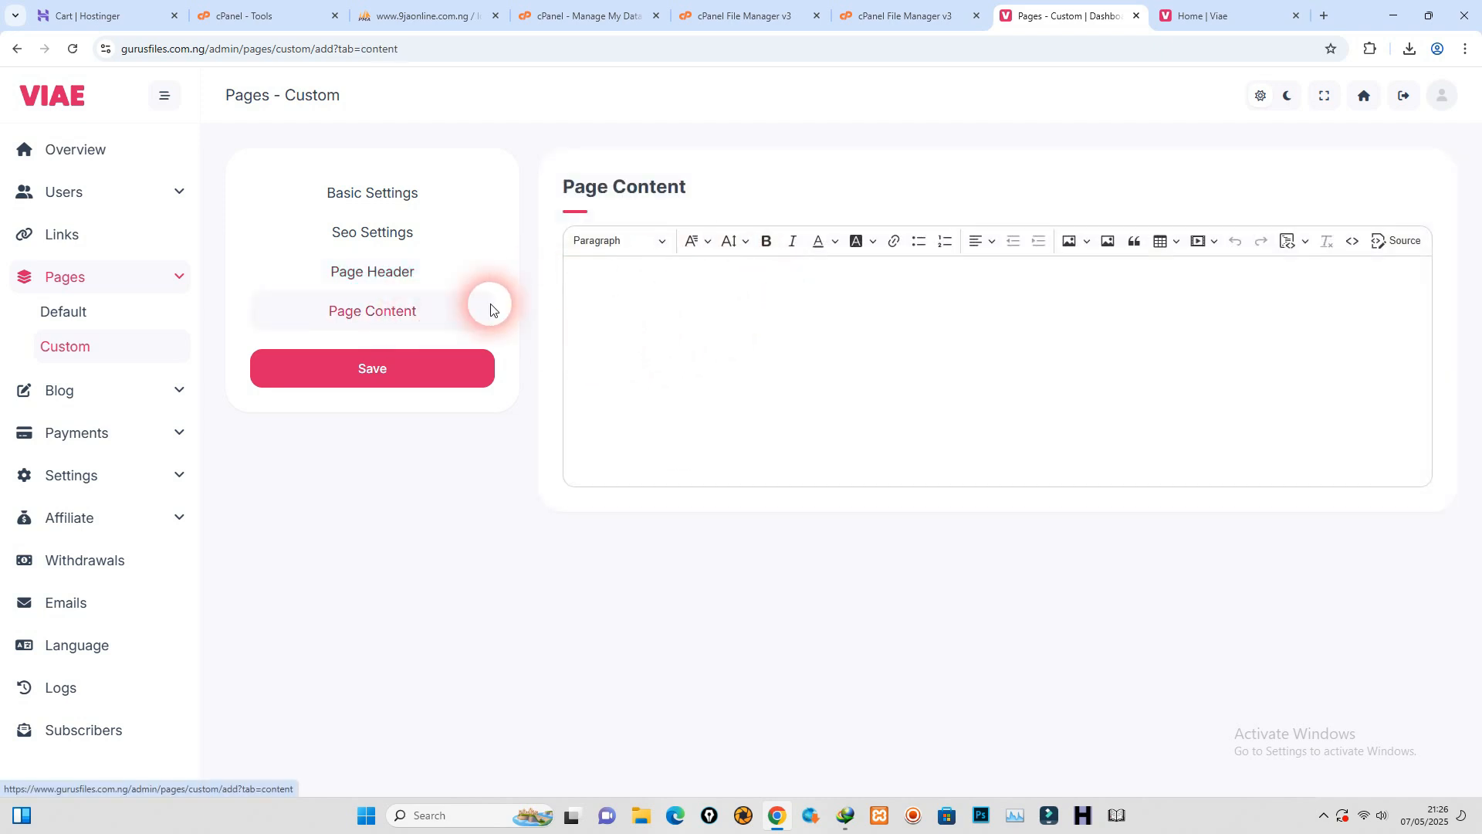
Step: Open the blog post "Boost Your Earnings with Our Affiliate Program" for editing and review its content and SEO settings
{"action": "left_click", "coordinate": [119, 389]}
{"action": "left_click", "coordinate": [84, 362]}
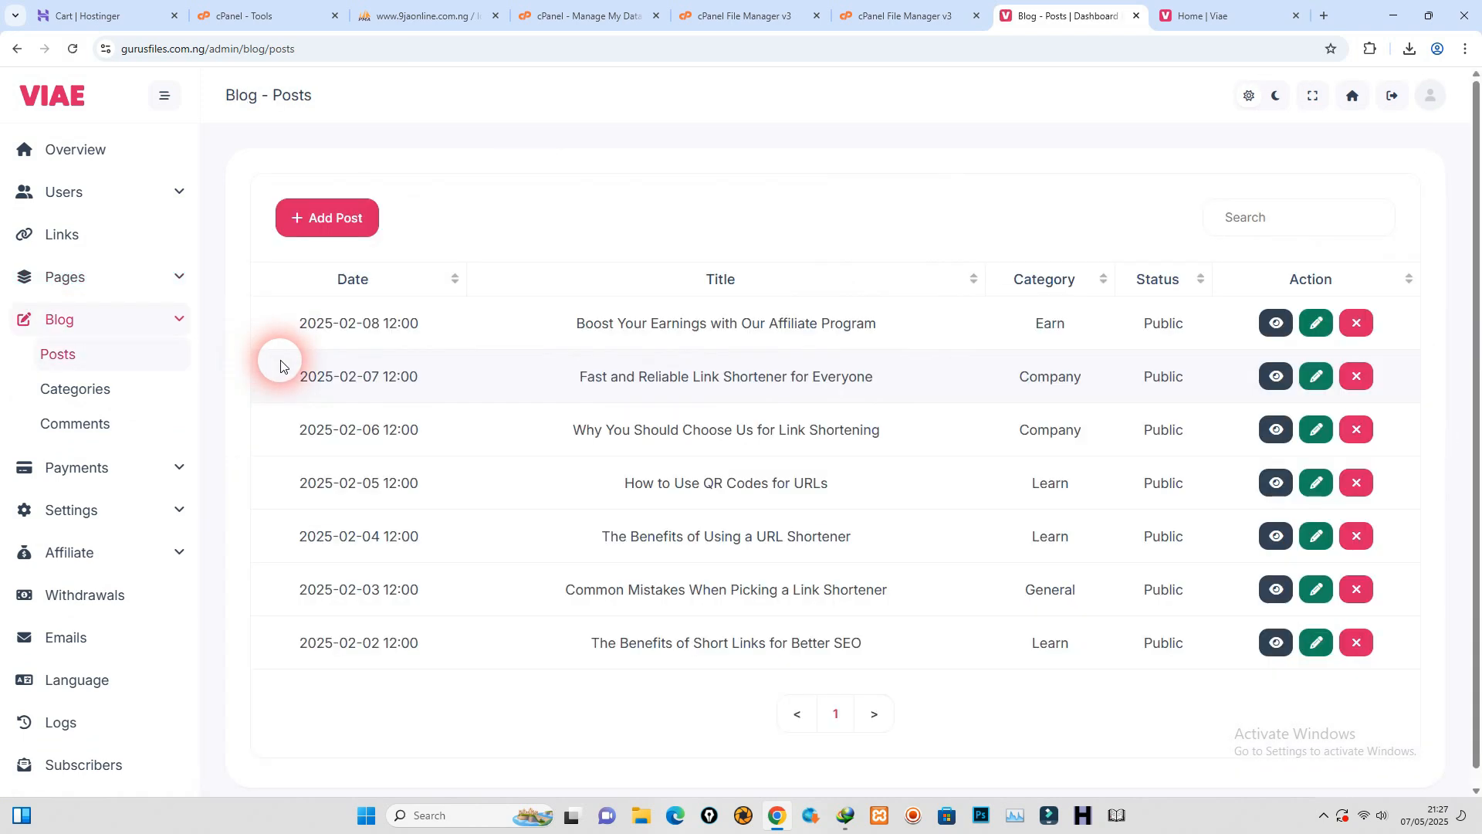
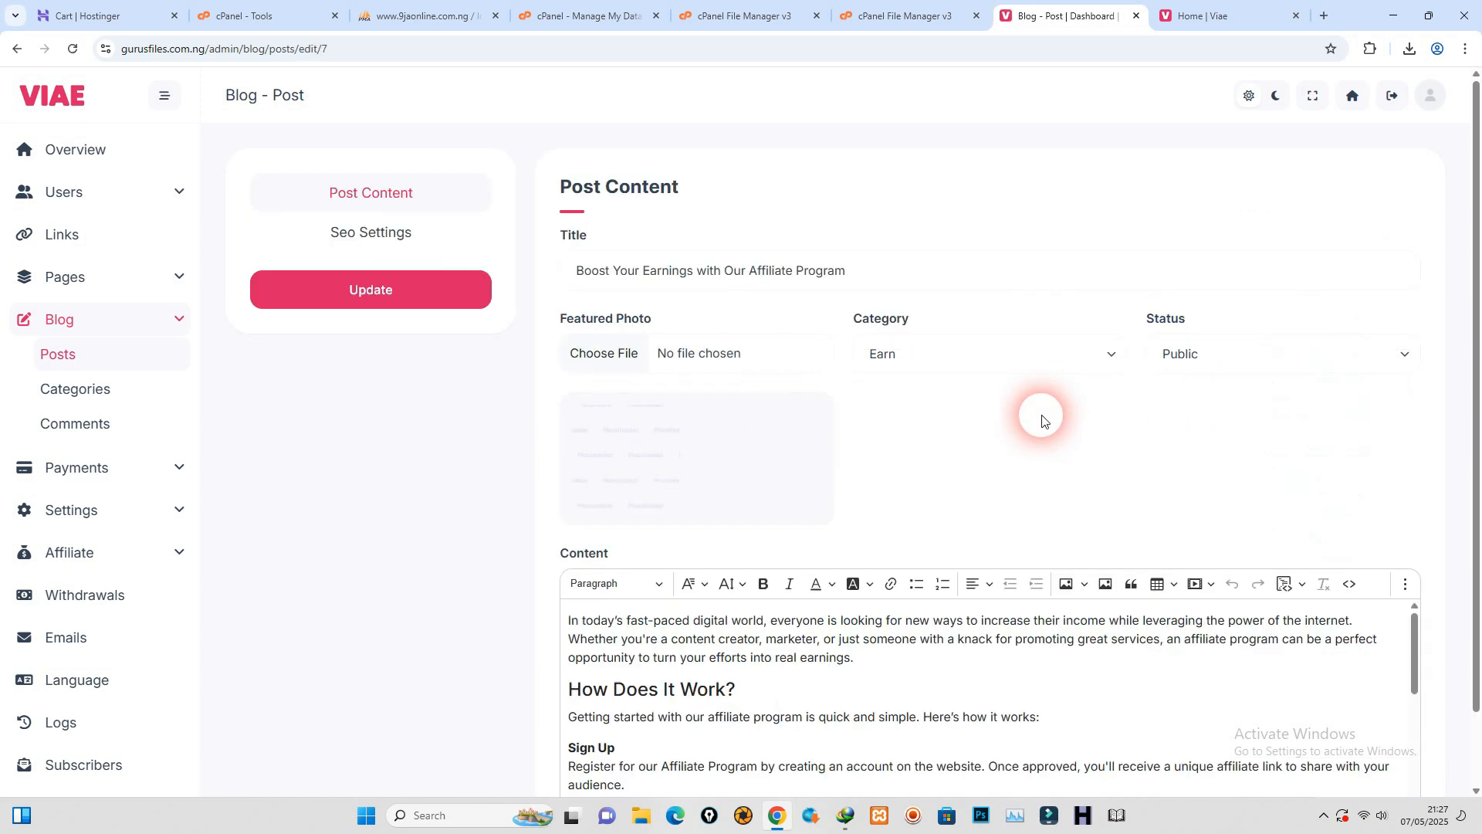
{"action": "scroll", "coordinate": [971, 464], "scroll_direction": "down", "scroll_amount": 1}
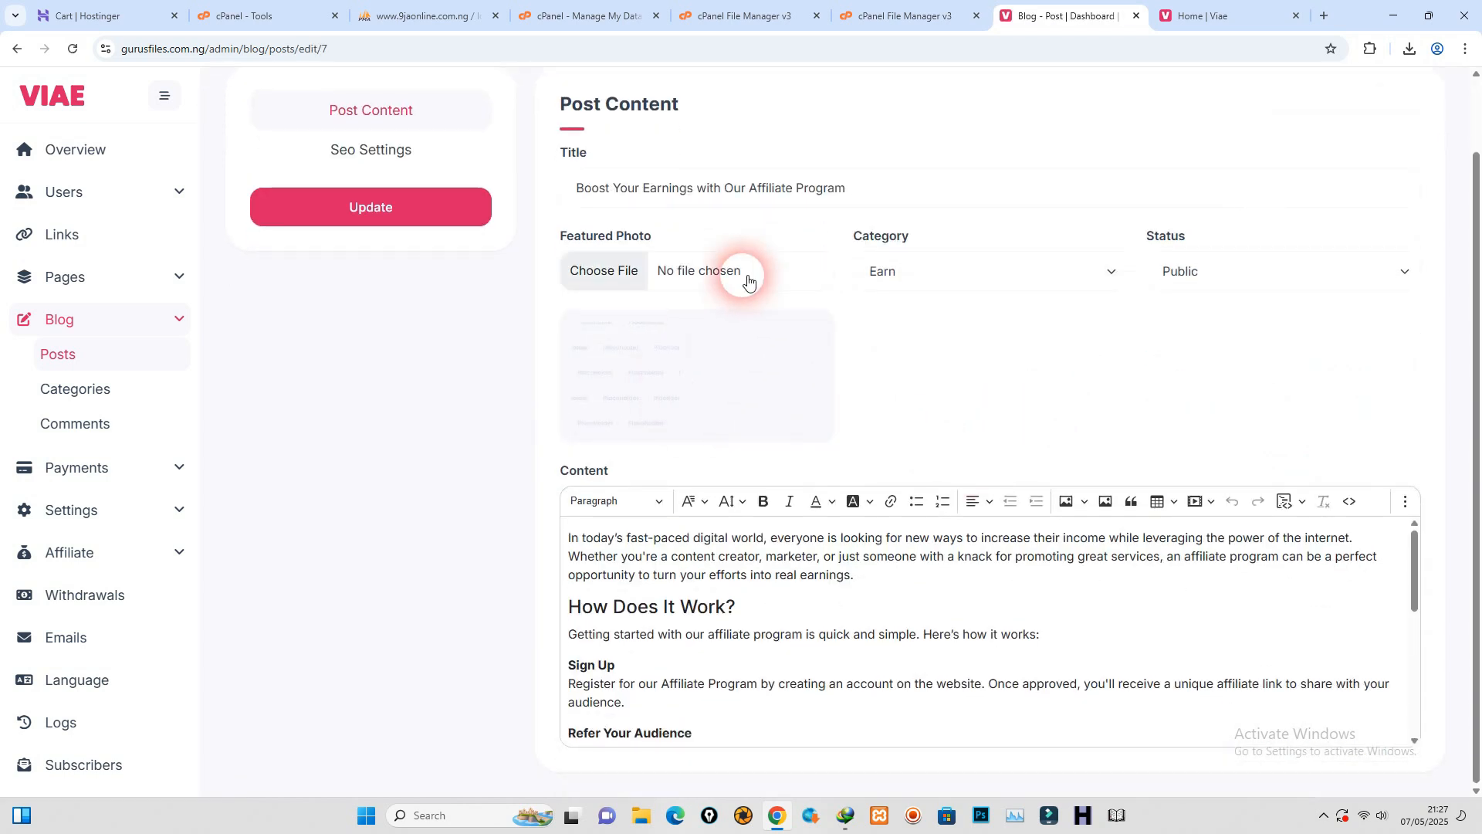
{"action": "scroll", "coordinate": [880, 614], "scroll_direction": "down", "scroll_amount": 2}
{"action": "scroll", "coordinate": [880, 614], "scroll_direction": "down", "scroll_amount": 2}
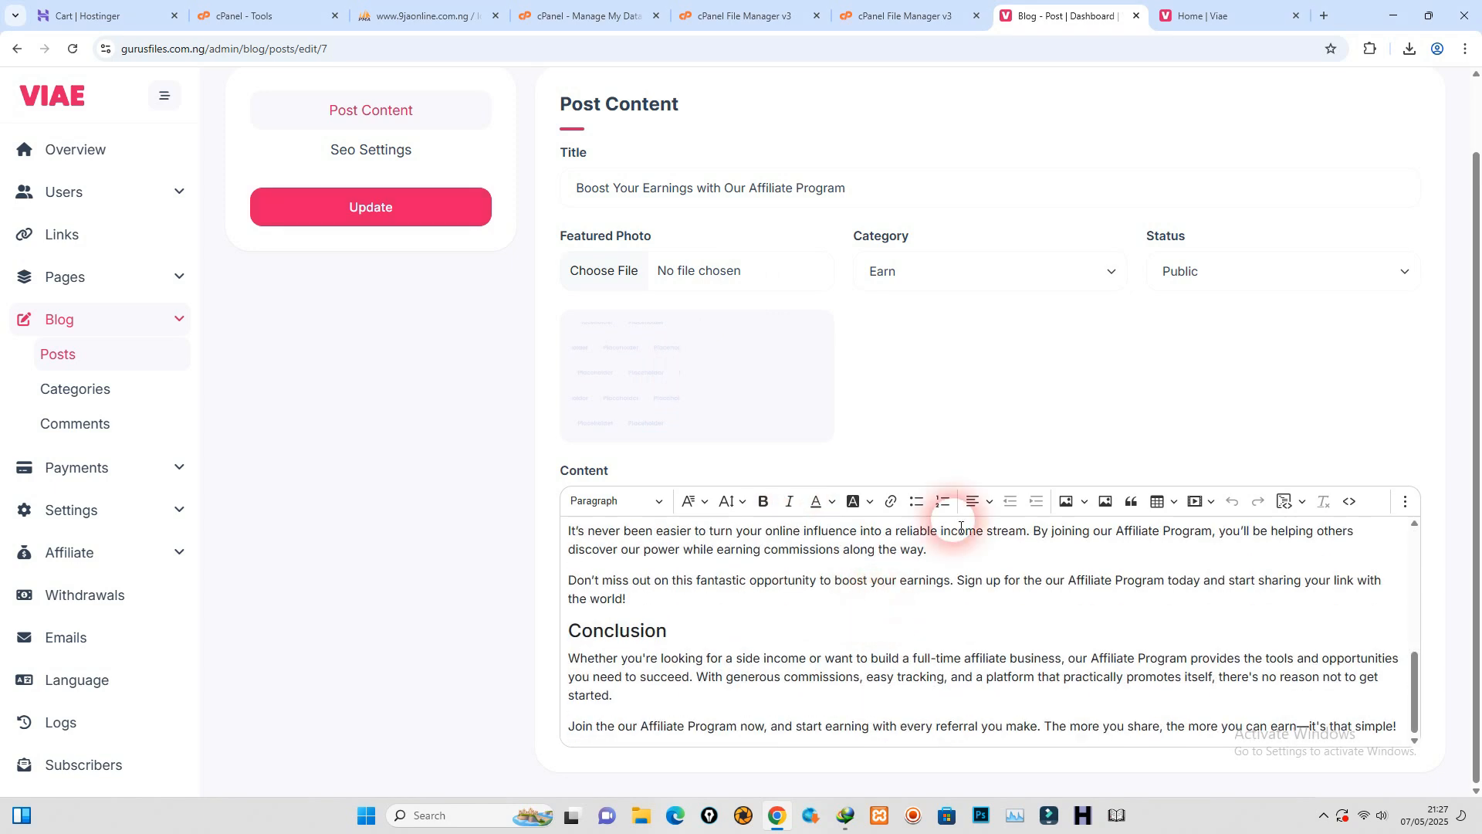
{"action": "scroll", "coordinate": [525, 456], "scroll_direction": "up", "scroll_amount": 1}
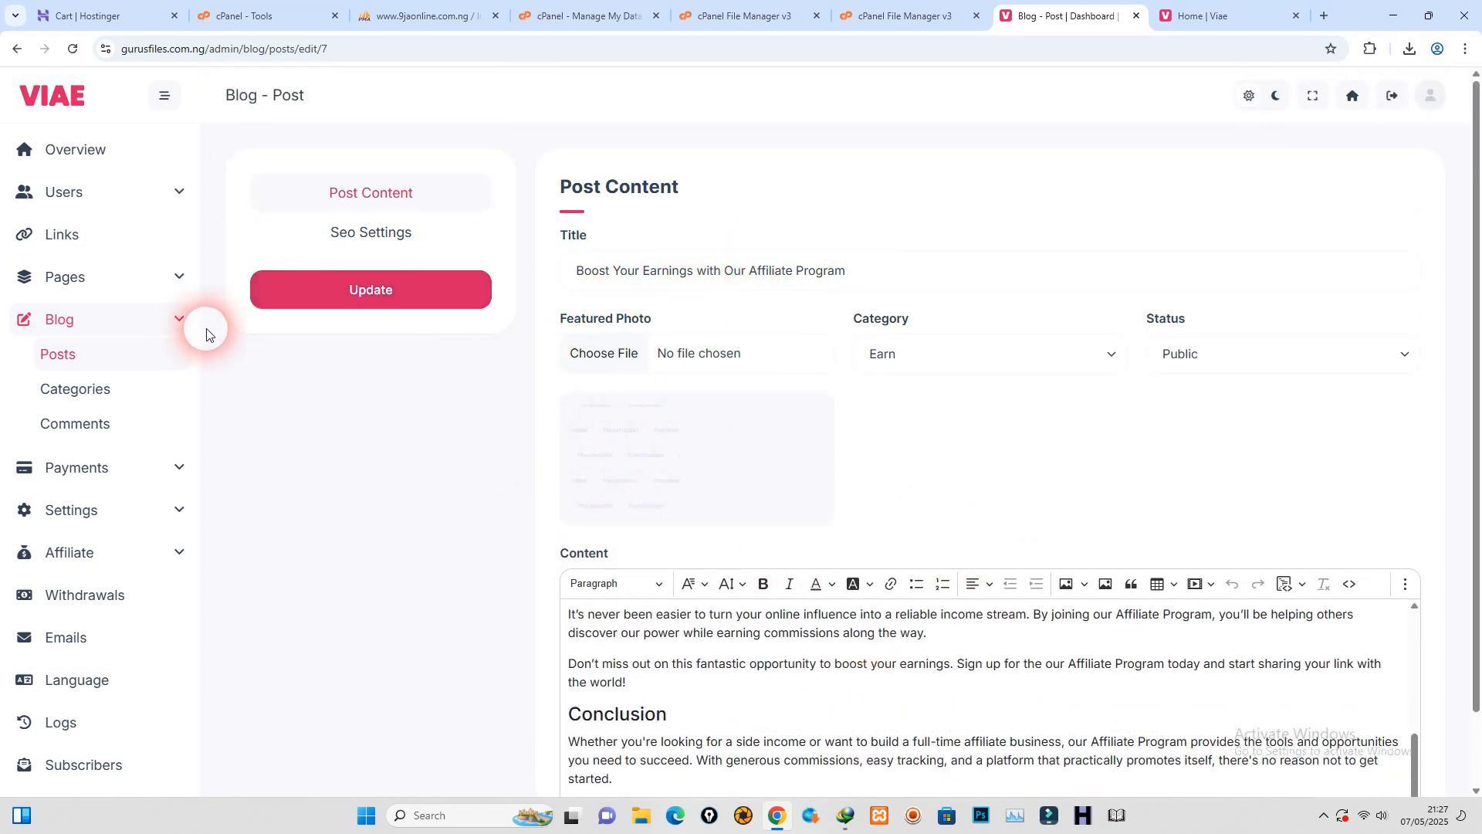
{"action": "left_click", "coordinate": [354, 247]}
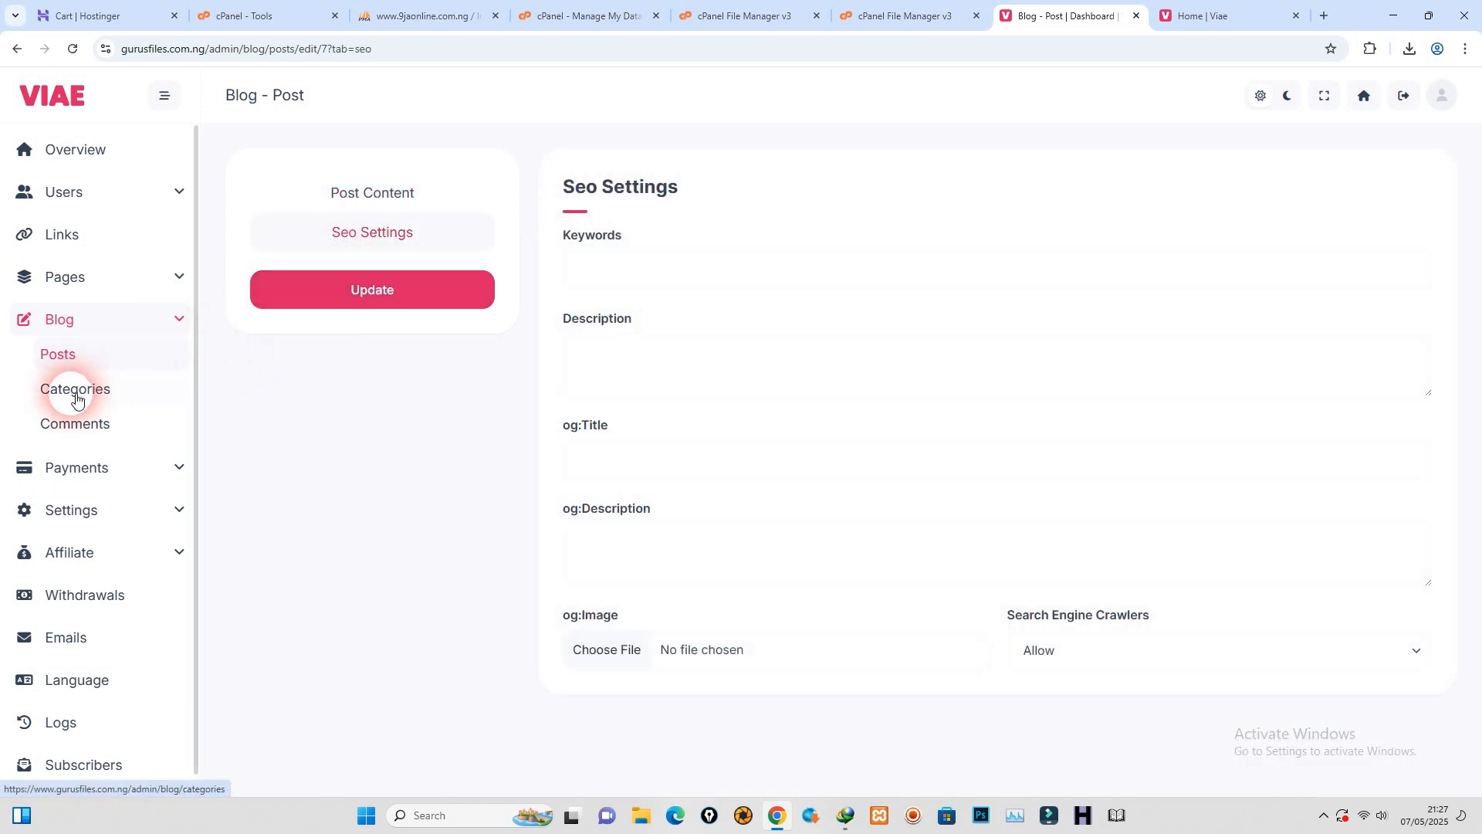
Step: View the blog categories and the blog comments
{"action": "left_click", "coordinate": [114, 397]}
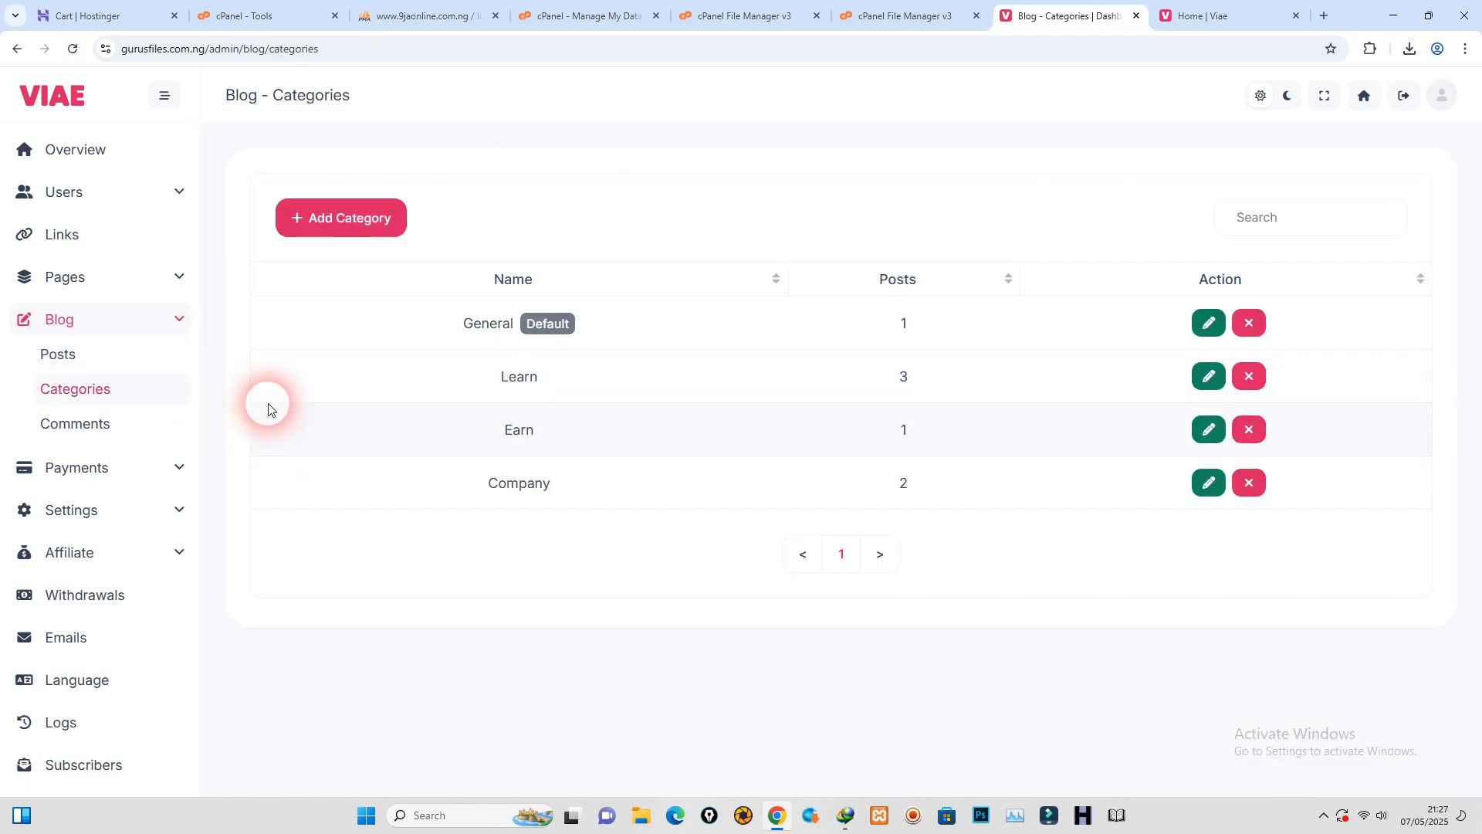
{"action": "left_click", "coordinate": [68, 423]}
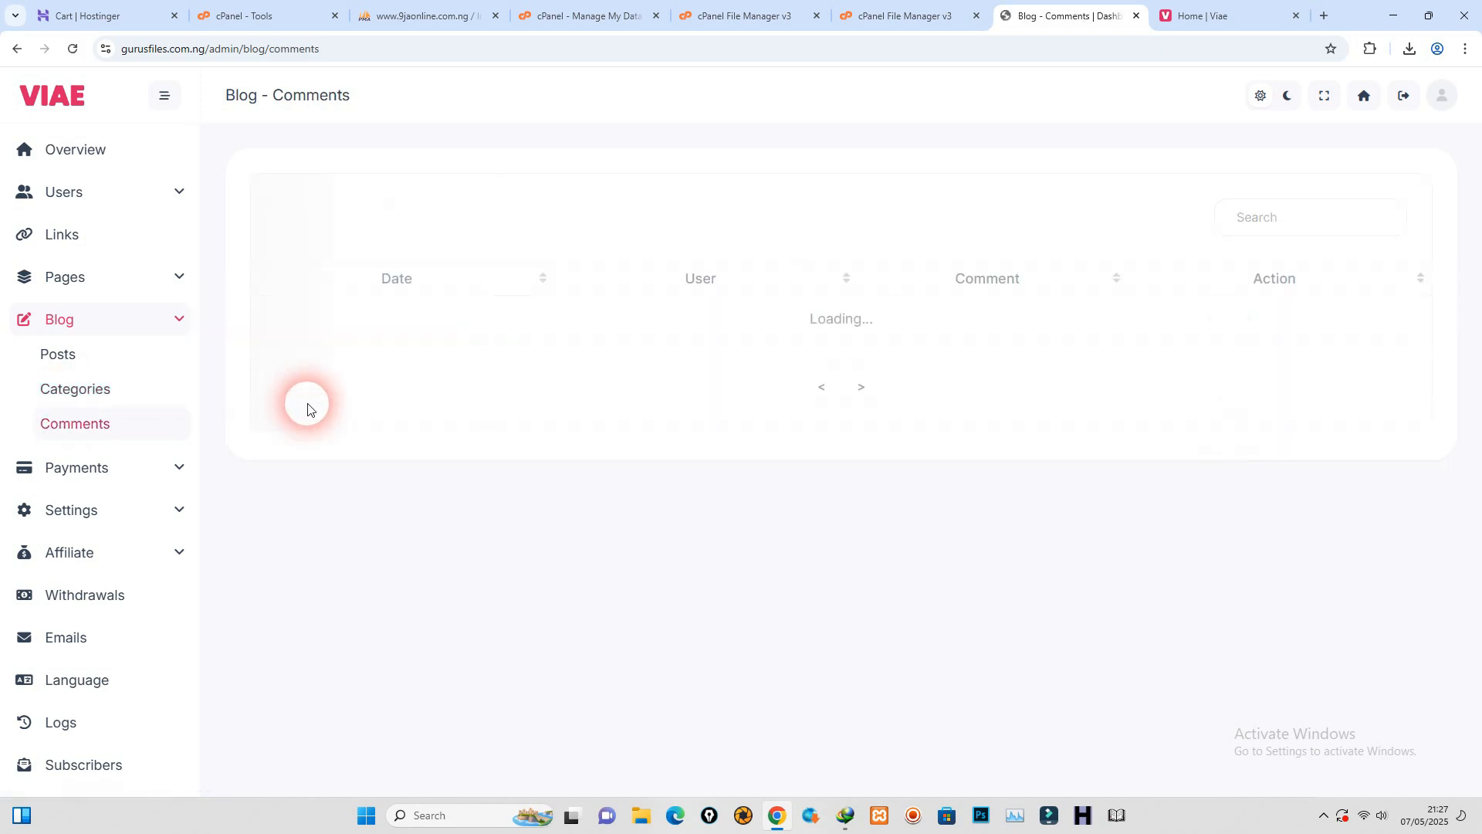
Step: Open the payment settings and examine the available currencies, leaving USD selected
{"action": "left_click", "coordinate": [105, 467]}
{"action": "left_click", "coordinate": [77, 397]}
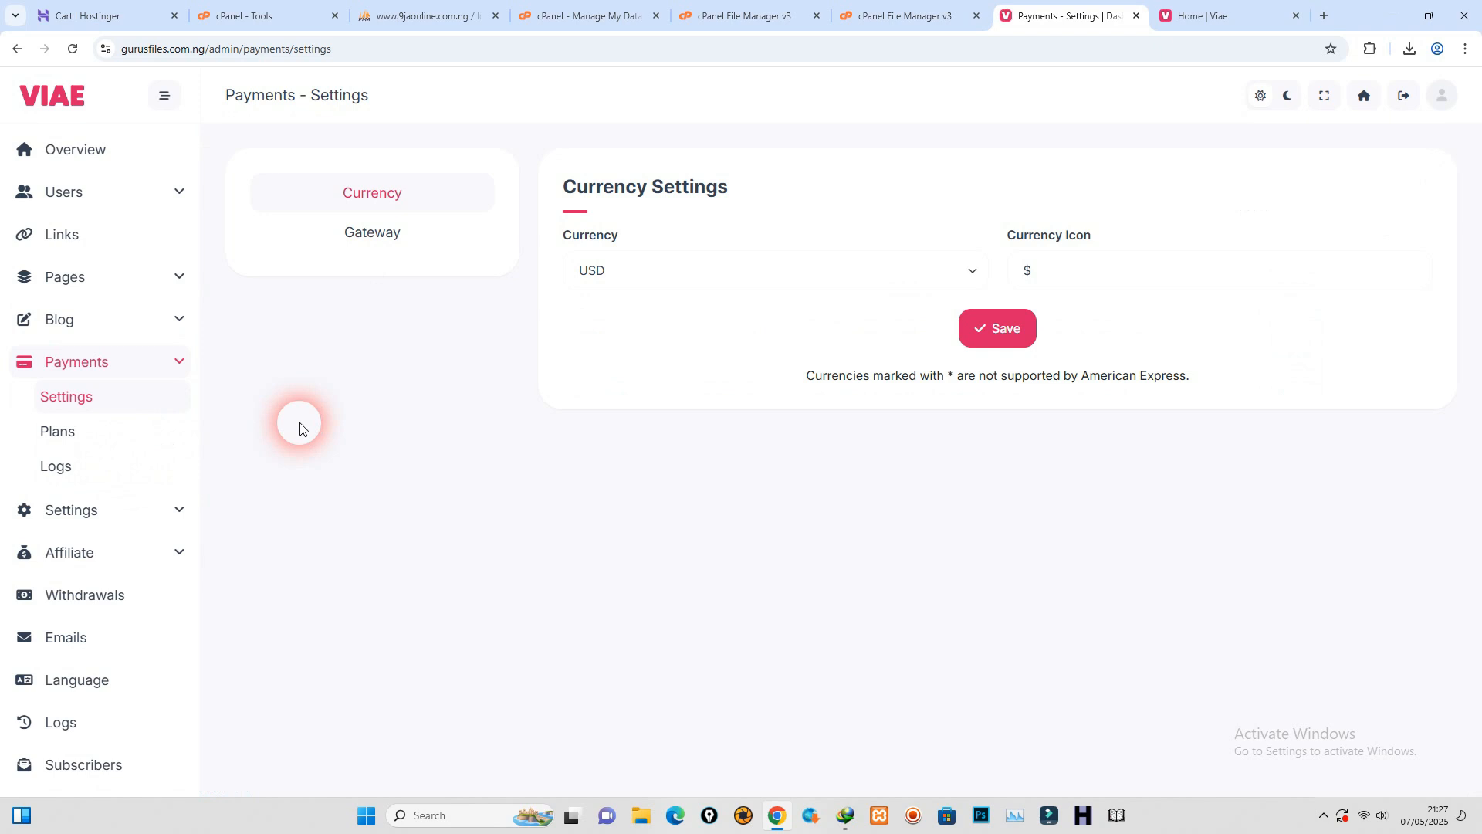
{"action": "left_click", "coordinate": [669, 277]}
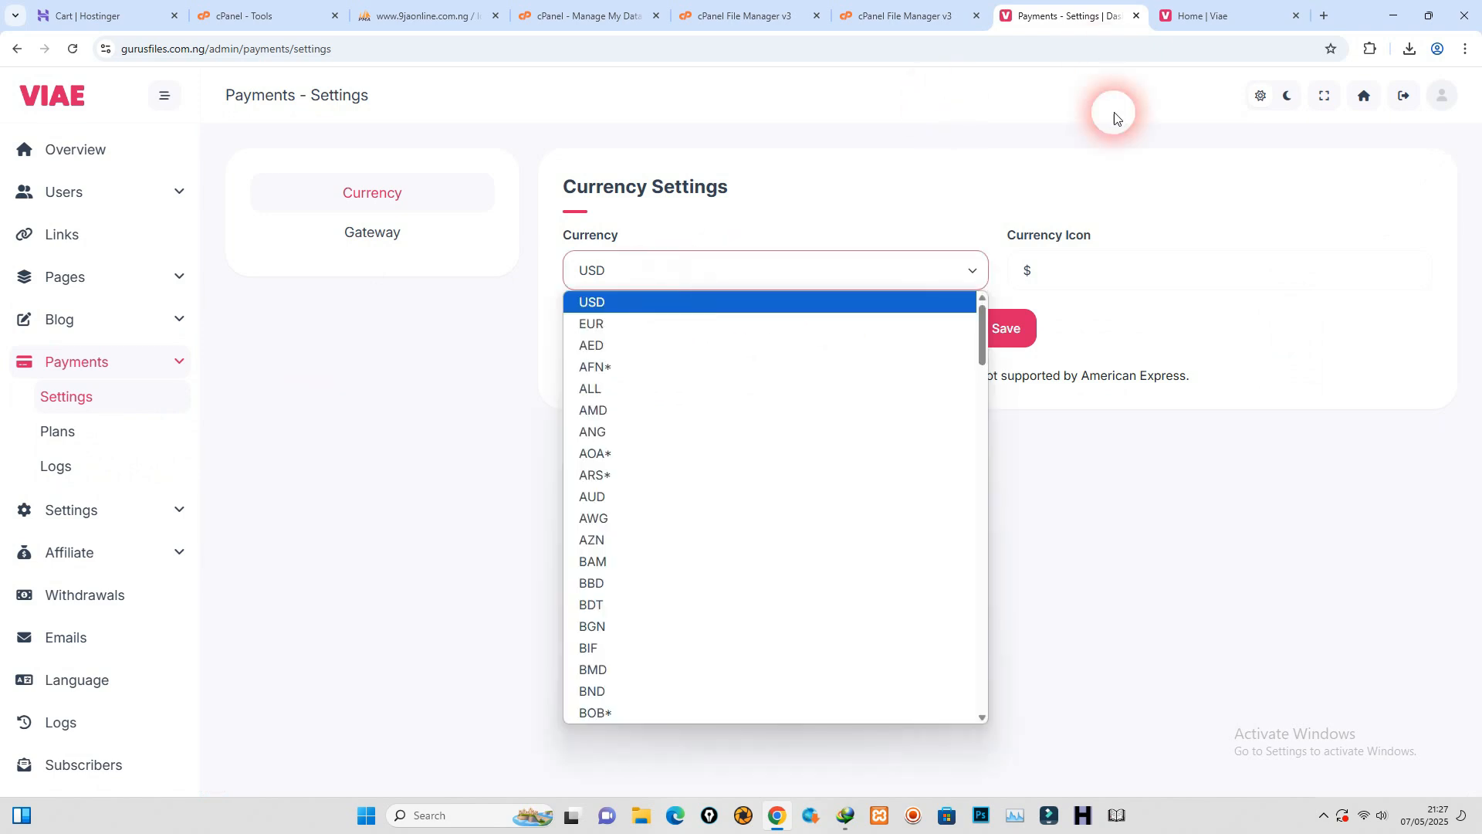
{"action": "left_click", "coordinate": [754, 271]}
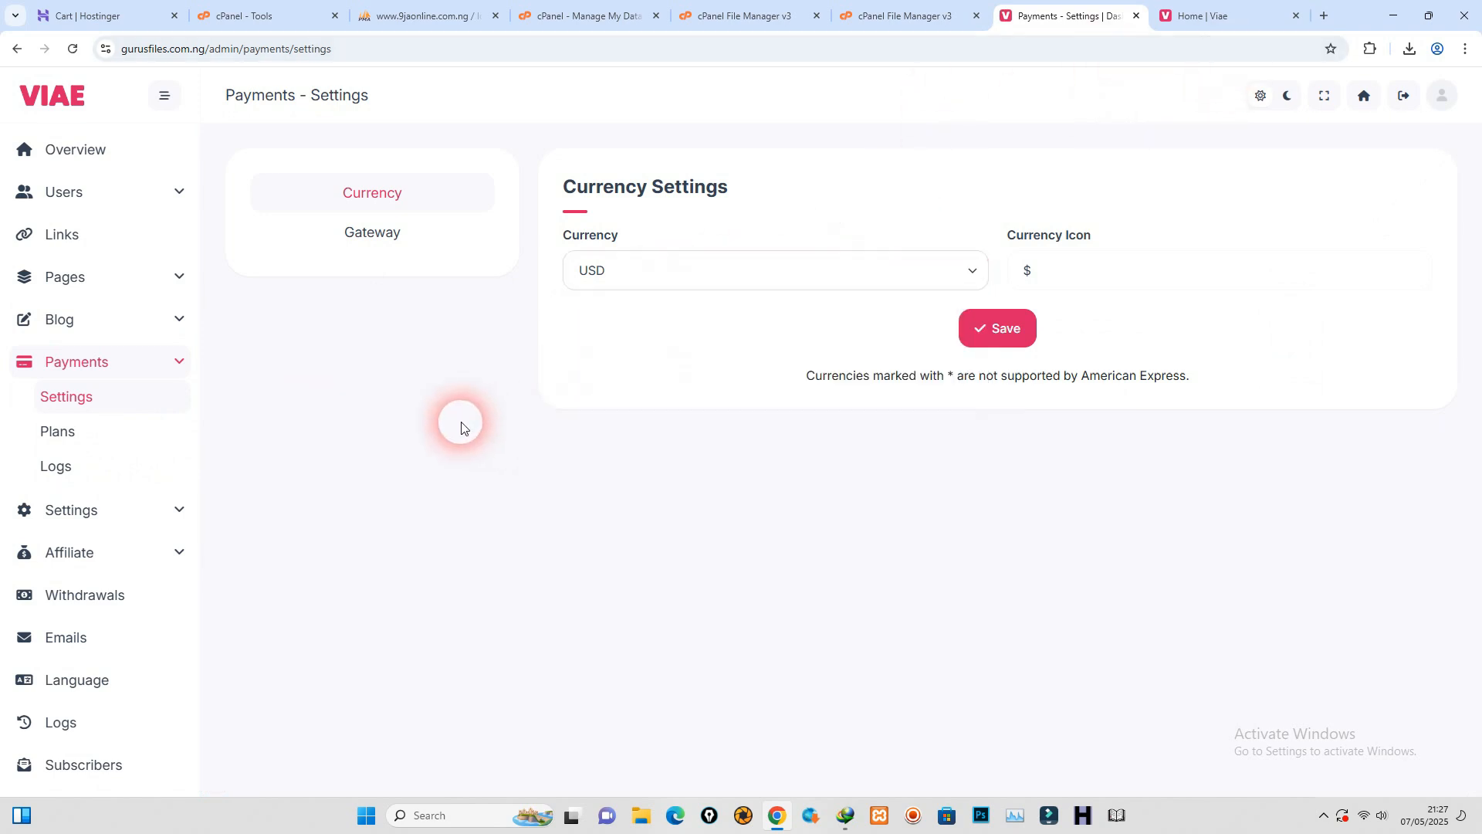
Step: Review the Bank and Stripe gateway settings with the bank information box enlarged, and open the payment plans list
{"action": "left_click", "coordinate": [379, 233]}
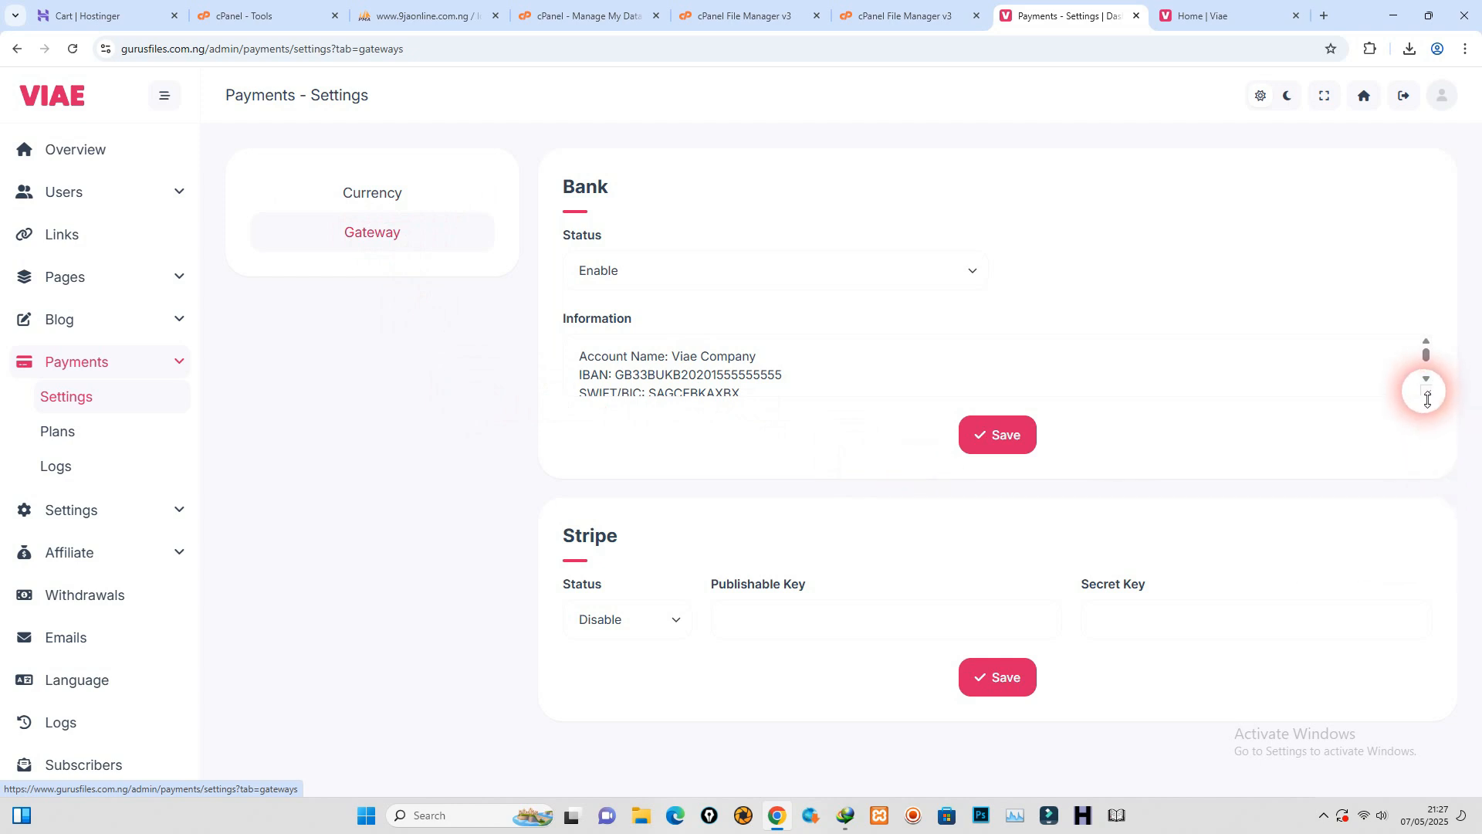
{"action": "left_click_drag", "start_coordinate": [1428, 400], "coordinate": [1410, 539]}
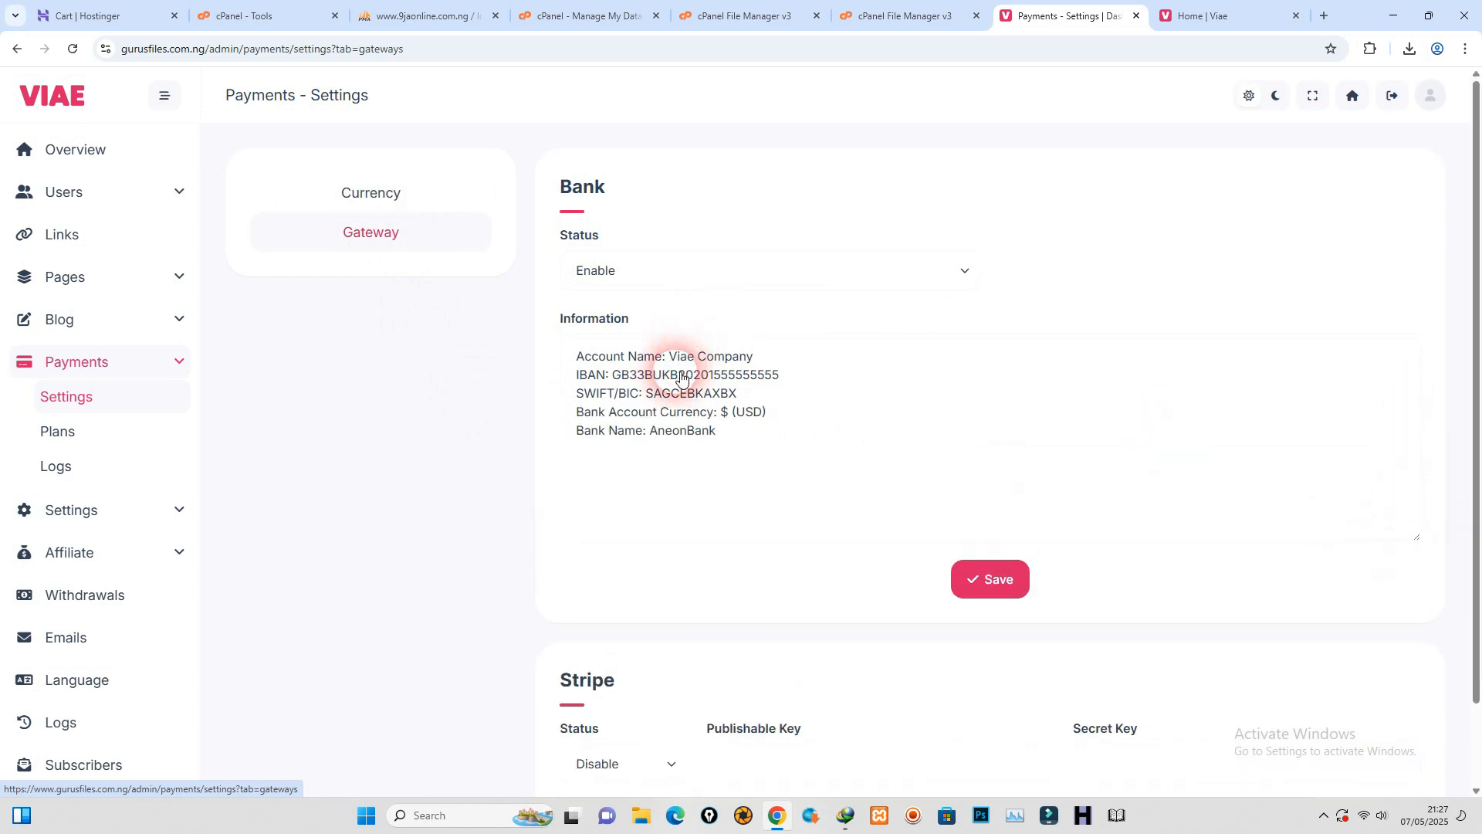
{"action": "scroll", "coordinate": [679, 376], "scroll_direction": "down", "scroll_amount": 2}
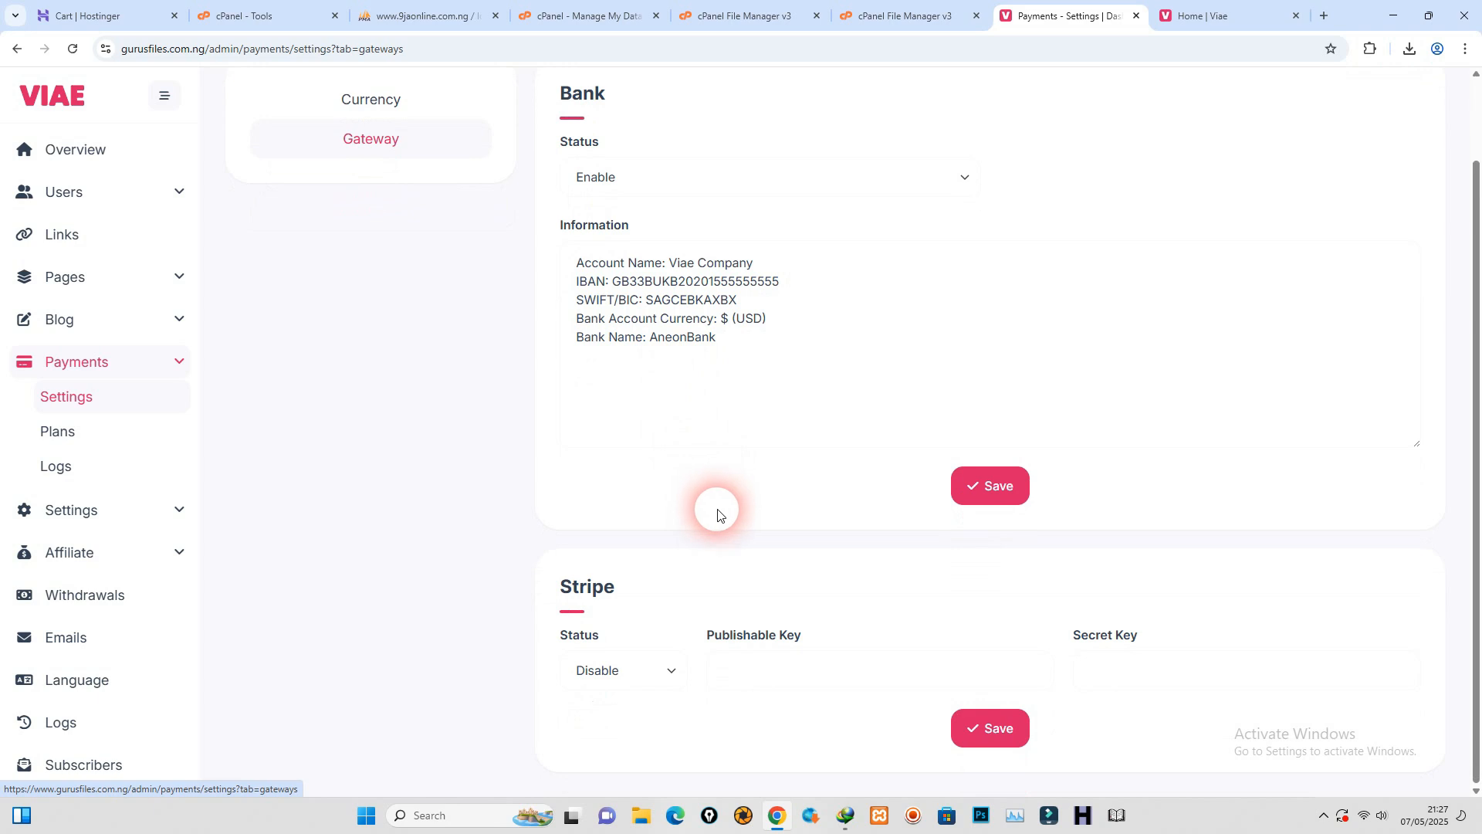
{"action": "scroll", "coordinate": [379, 399], "scroll_direction": "up", "scroll_amount": 2}
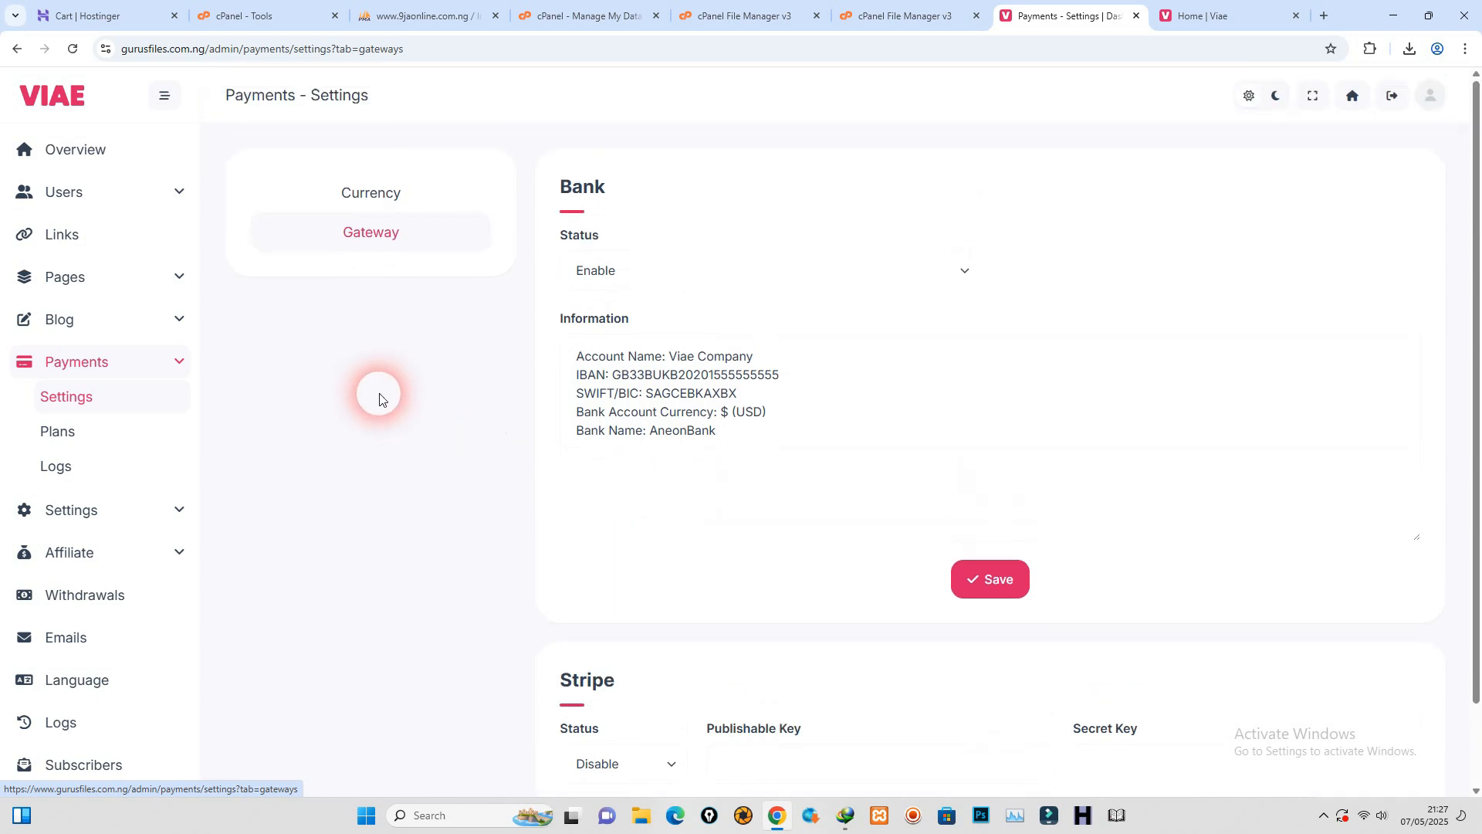
{"action": "left_click", "coordinate": [62, 434]}
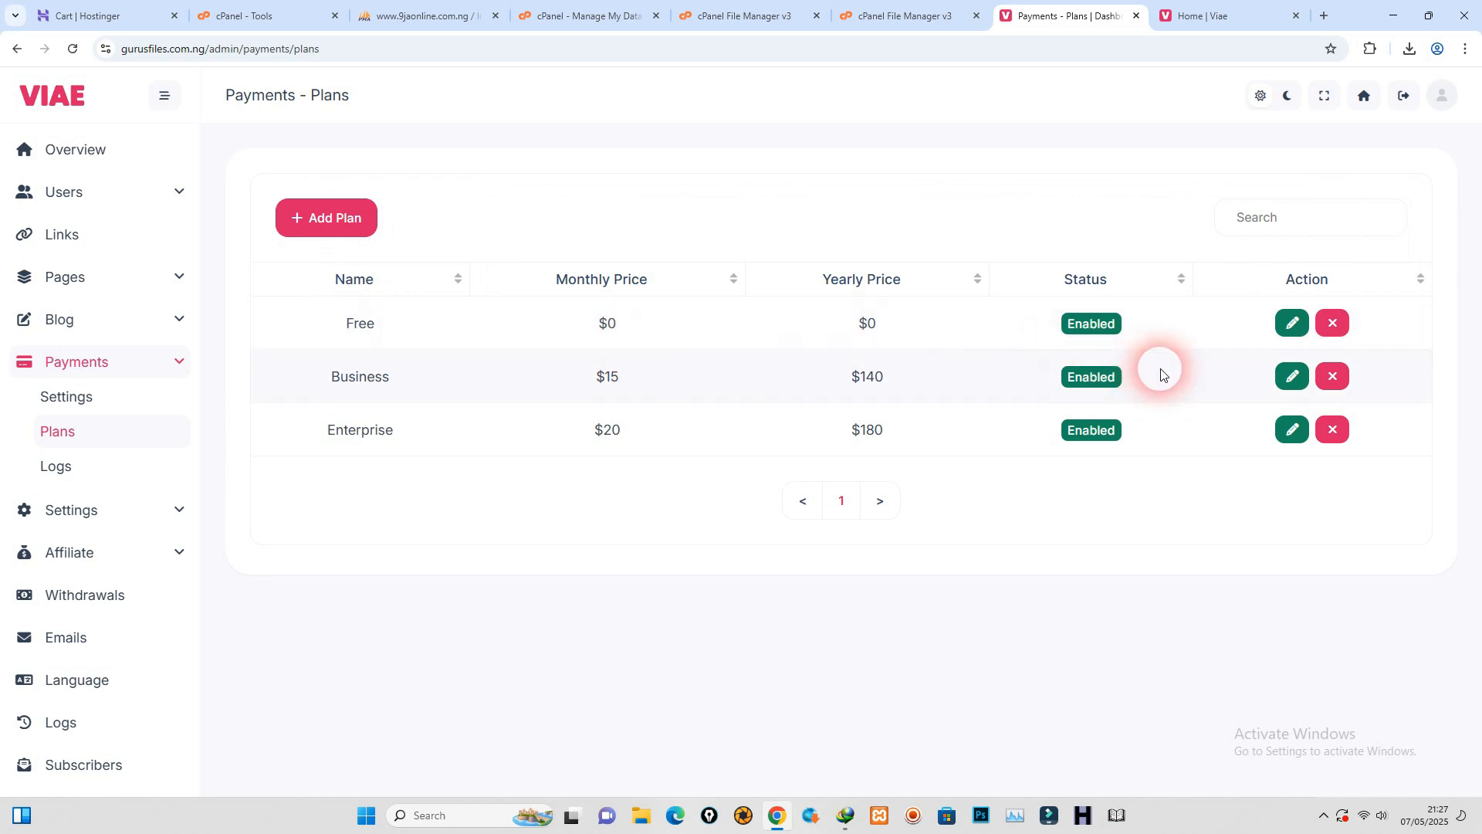
Step: Open the Free plan for editing and review its basic settings and permissions, leaving Domain Option and API at Disable
{"action": "left_click", "coordinate": [1294, 325]}
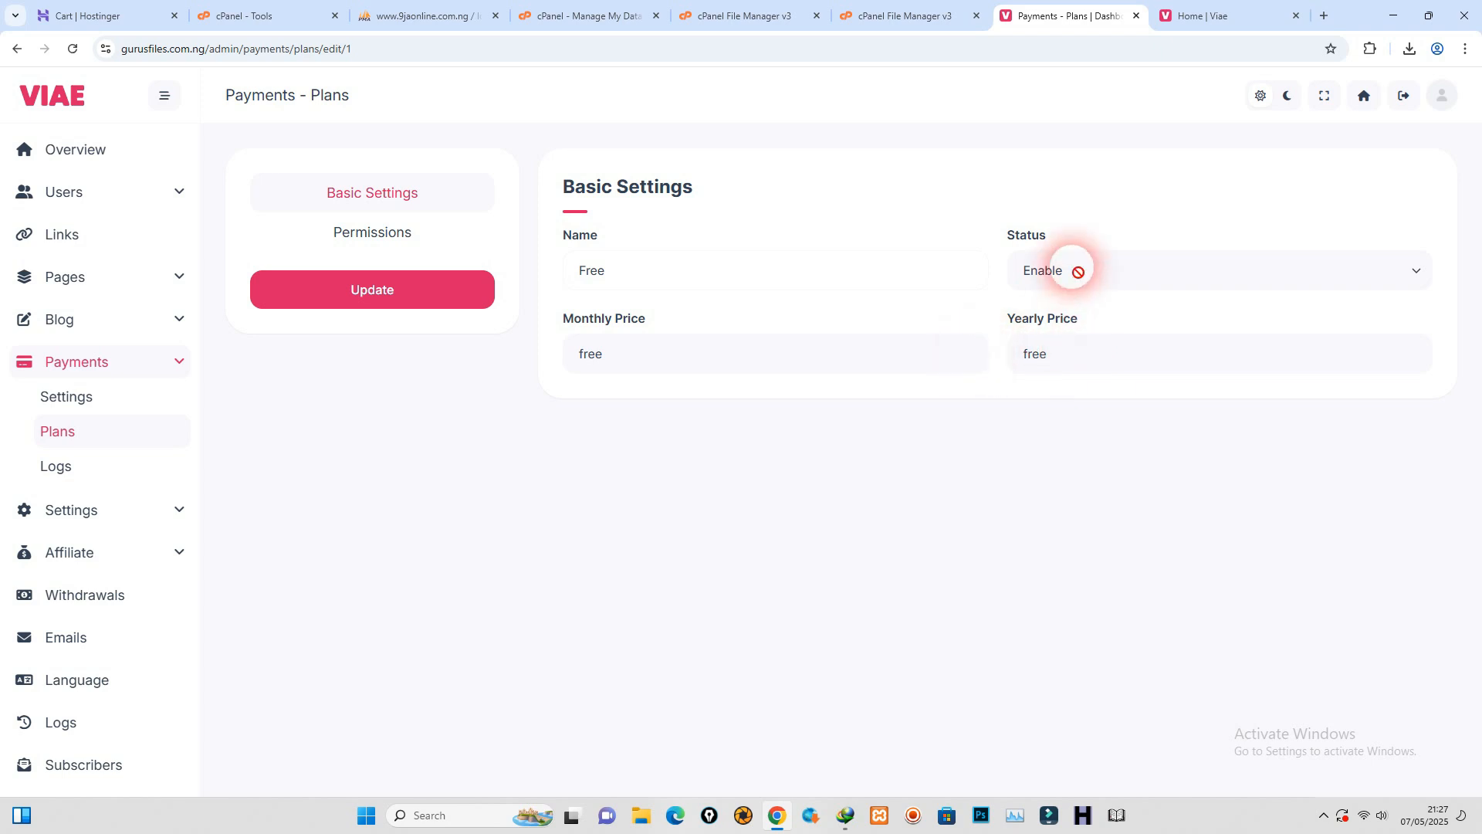
{"action": "left_click", "coordinate": [374, 234]}
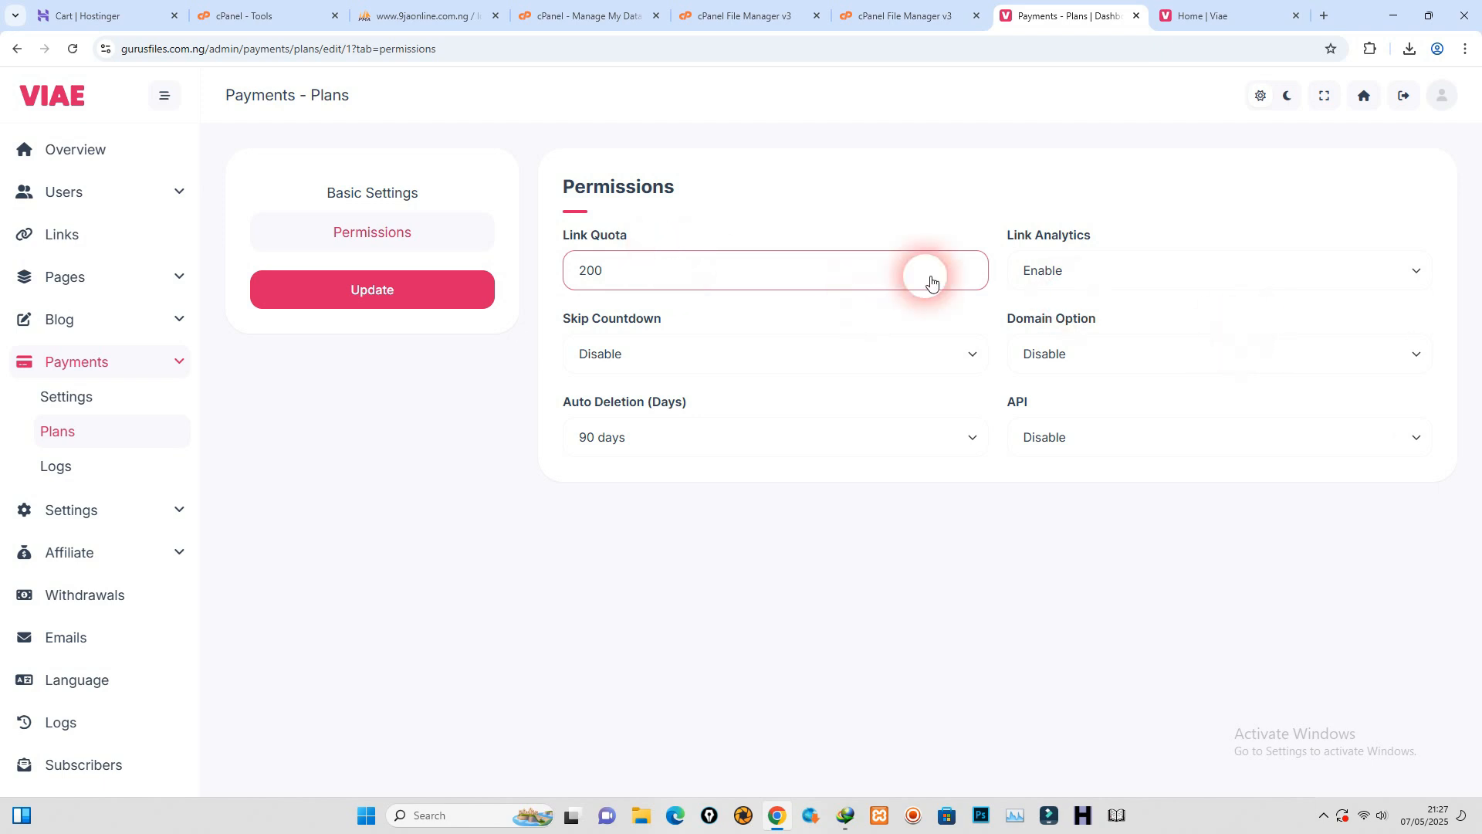
{"action": "left_click", "coordinate": [1162, 363]}
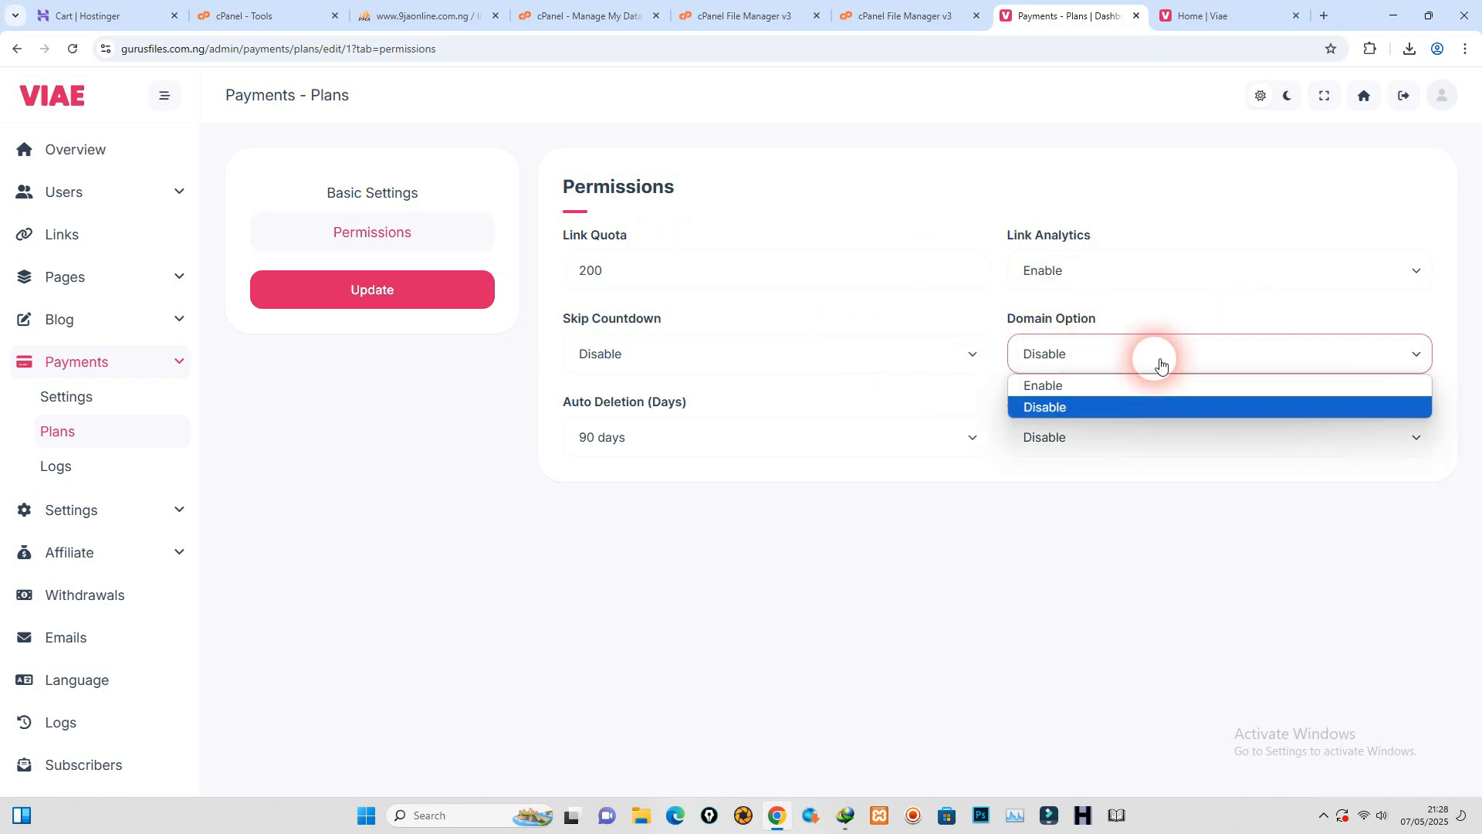
{"action": "left_click", "coordinate": [728, 521]}
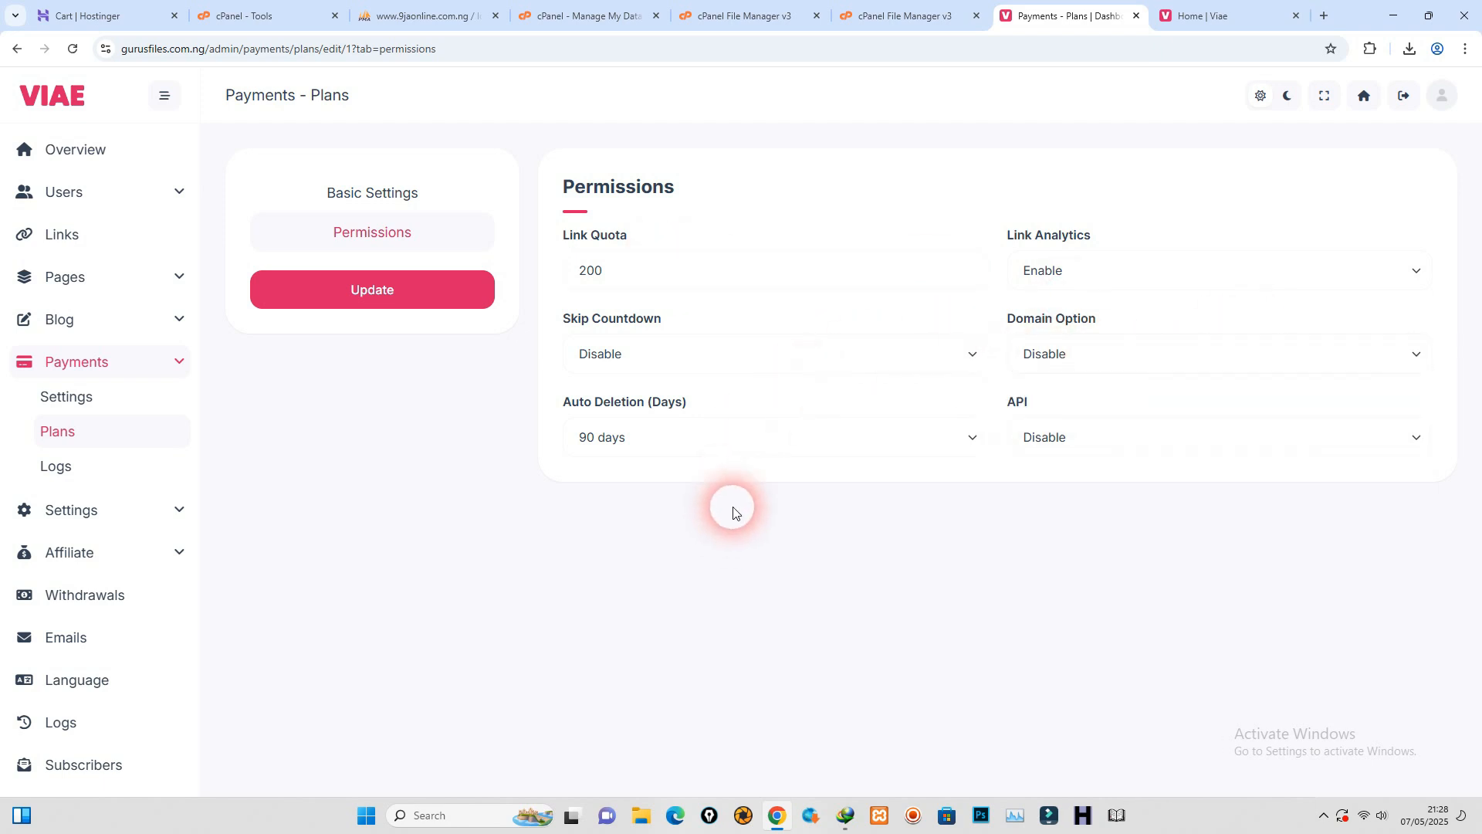
{"action": "left_click", "coordinate": [1066, 444]}
{"action": "left_click", "coordinate": [805, 574]}
Step: Open the payment logs and the website settings, and review the website name, description, keywords and og fields
{"action": "left_click", "coordinate": [54, 465]}
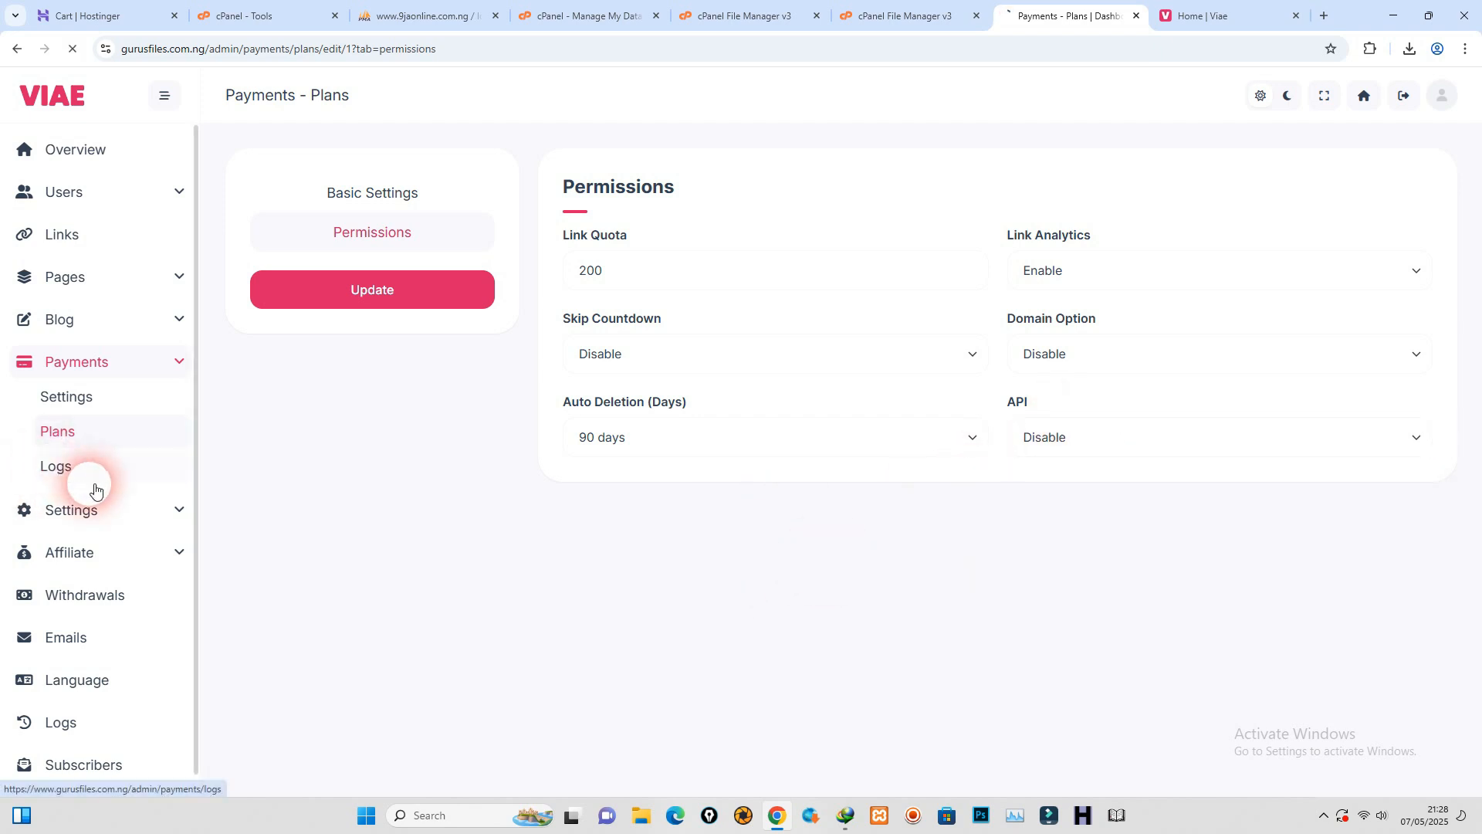
{"action": "left_click", "coordinate": [107, 518]}
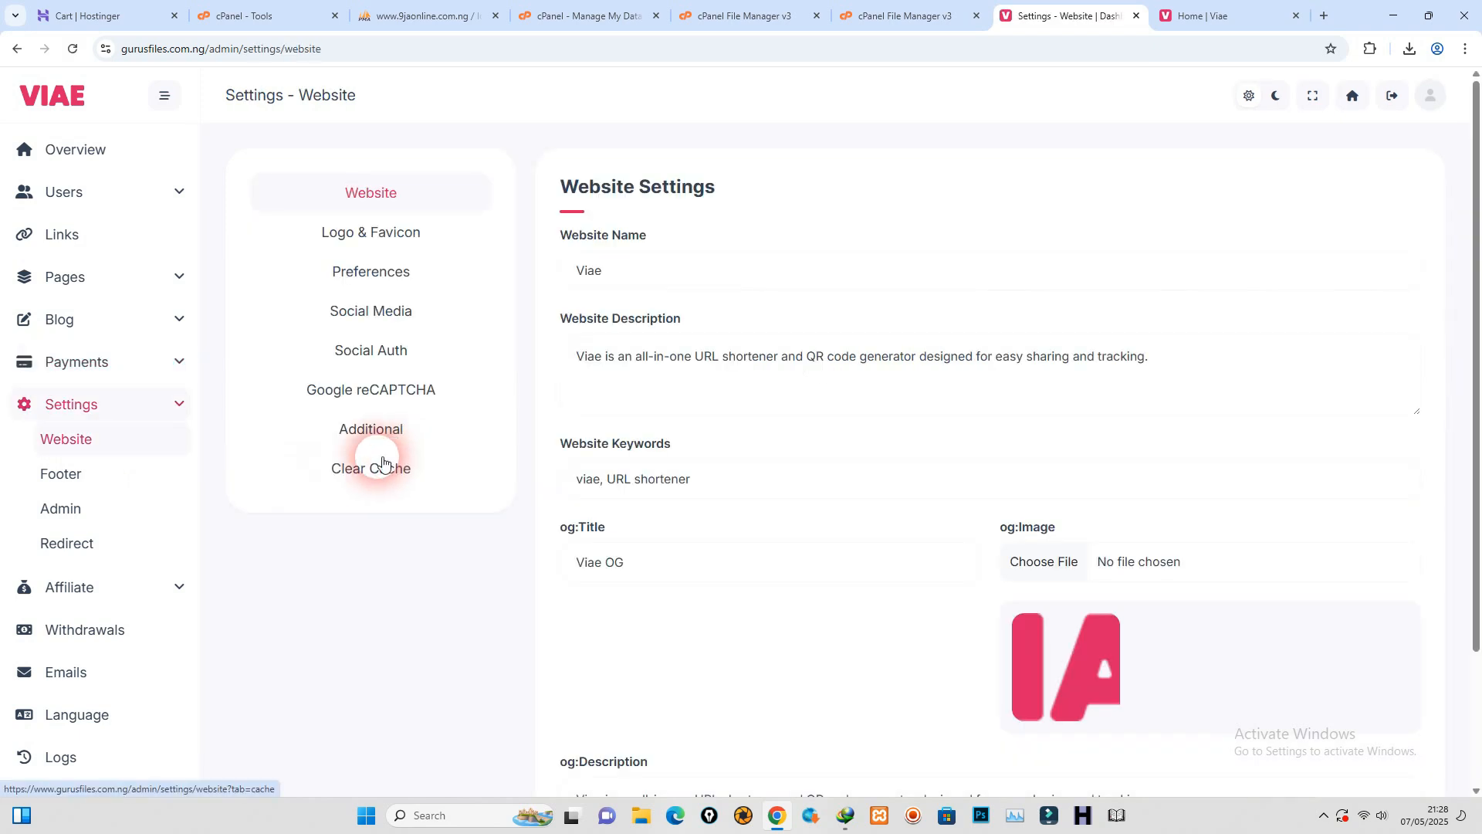
{"action": "scroll", "coordinate": [798, 511], "scroll_direction": "down", "scroll_amount": 2}
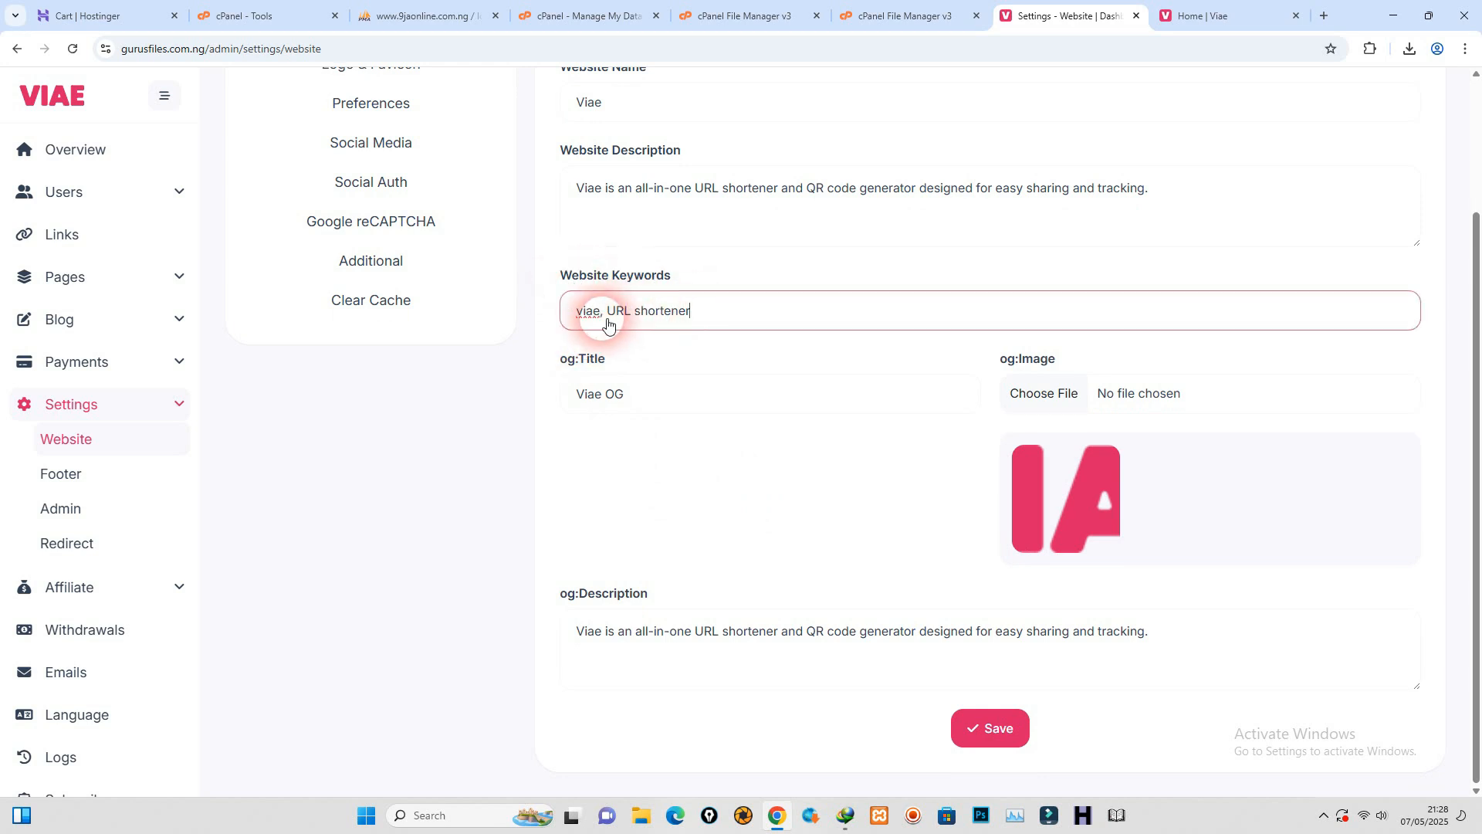
{"action": "scroll", "coordinate": [964, 495], "scroll_direction": "up", "scroll_amount": 2}
{"action": "scroll", "coordinate": [964, 495], "scroll_direction": "down", "scroll_amount": 2}
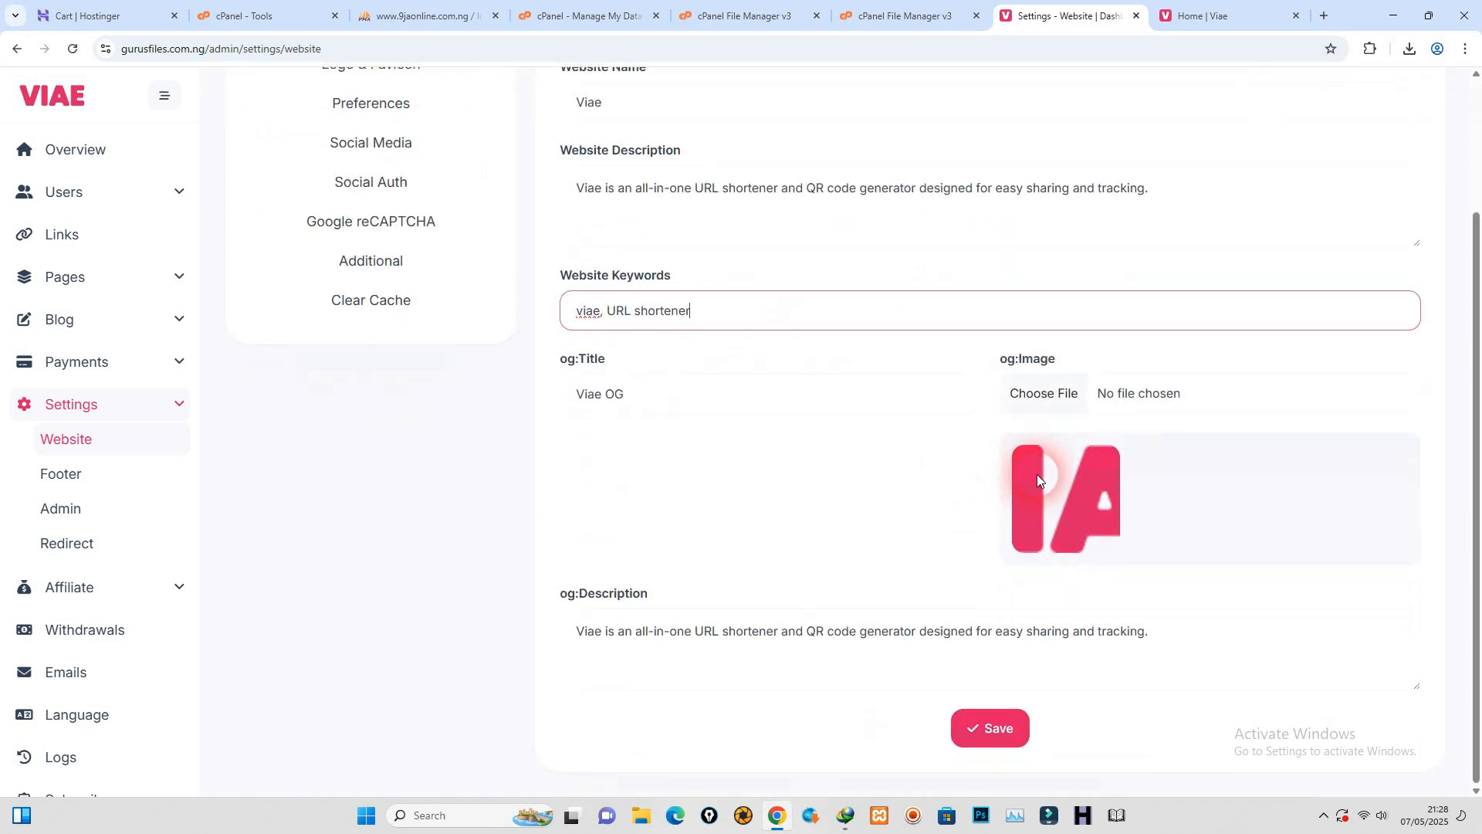
Step: Choose 3-1sasa11.png from the Downloads folder as the website's og:Image
{"action": "left_click", "coordinate": [1046, 507]}
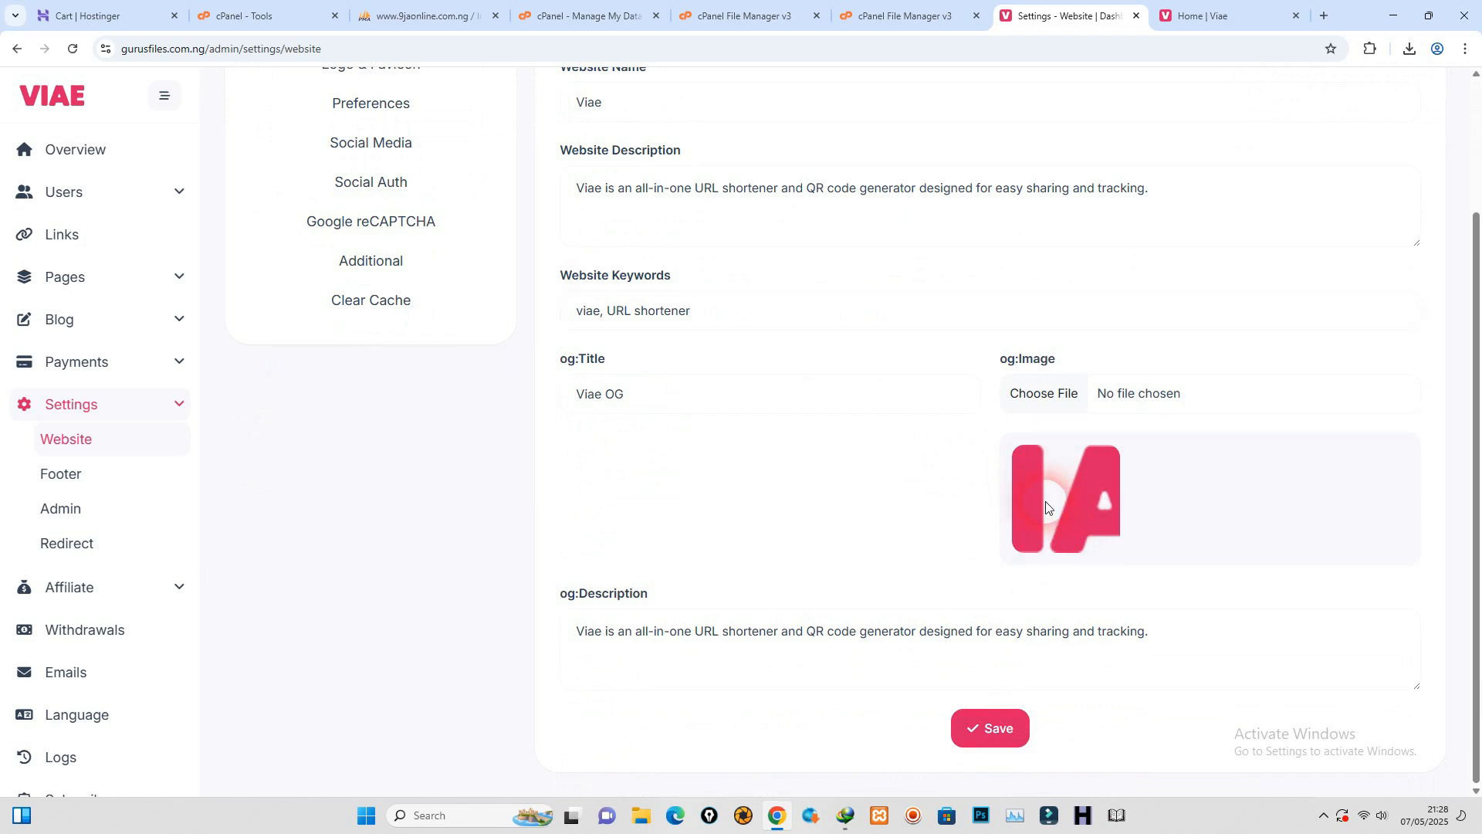
{"action": "left_click", "coordinate": [1037, 392]}
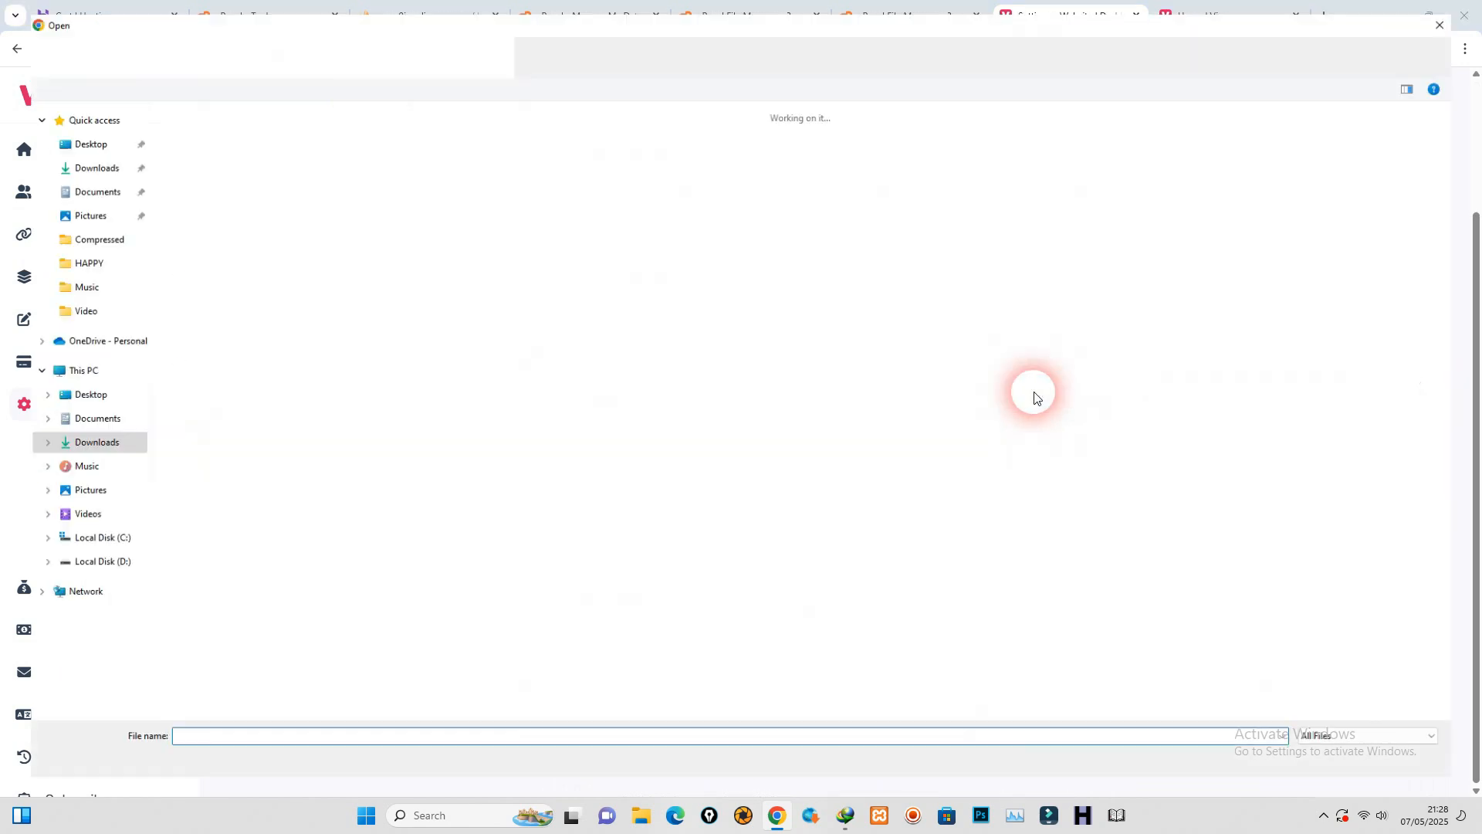
{"action": "scroll", "coordinate": [742, 478], "scroll_direction": "down", "scroll_amount": 15}
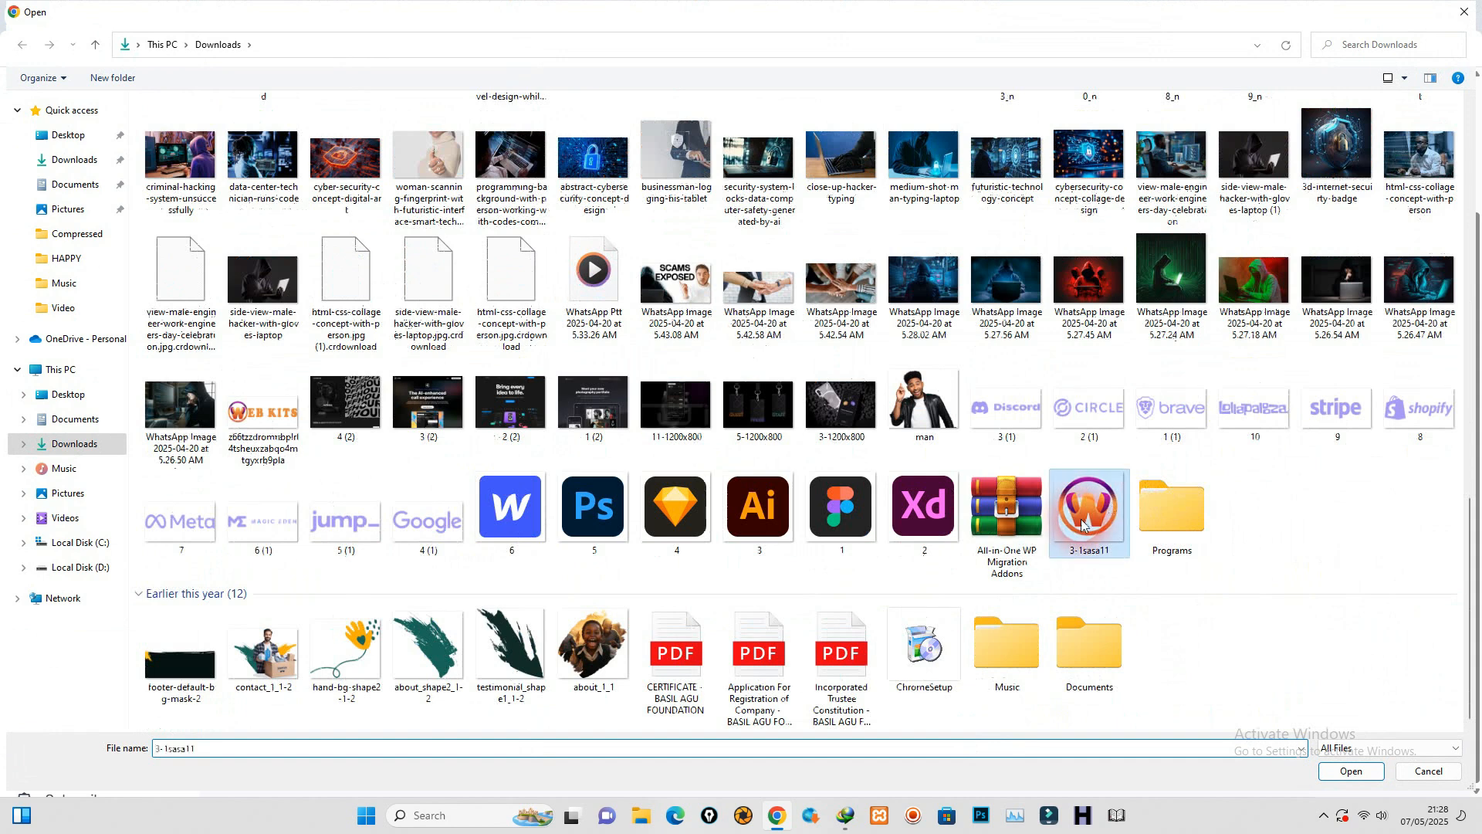
{"action": "double_click", "coordinate": [1089, 506]}
{"action": "scroll", "coordinate": [1024, 511], "scroll_direction": "up", "scroll_amount": 2}
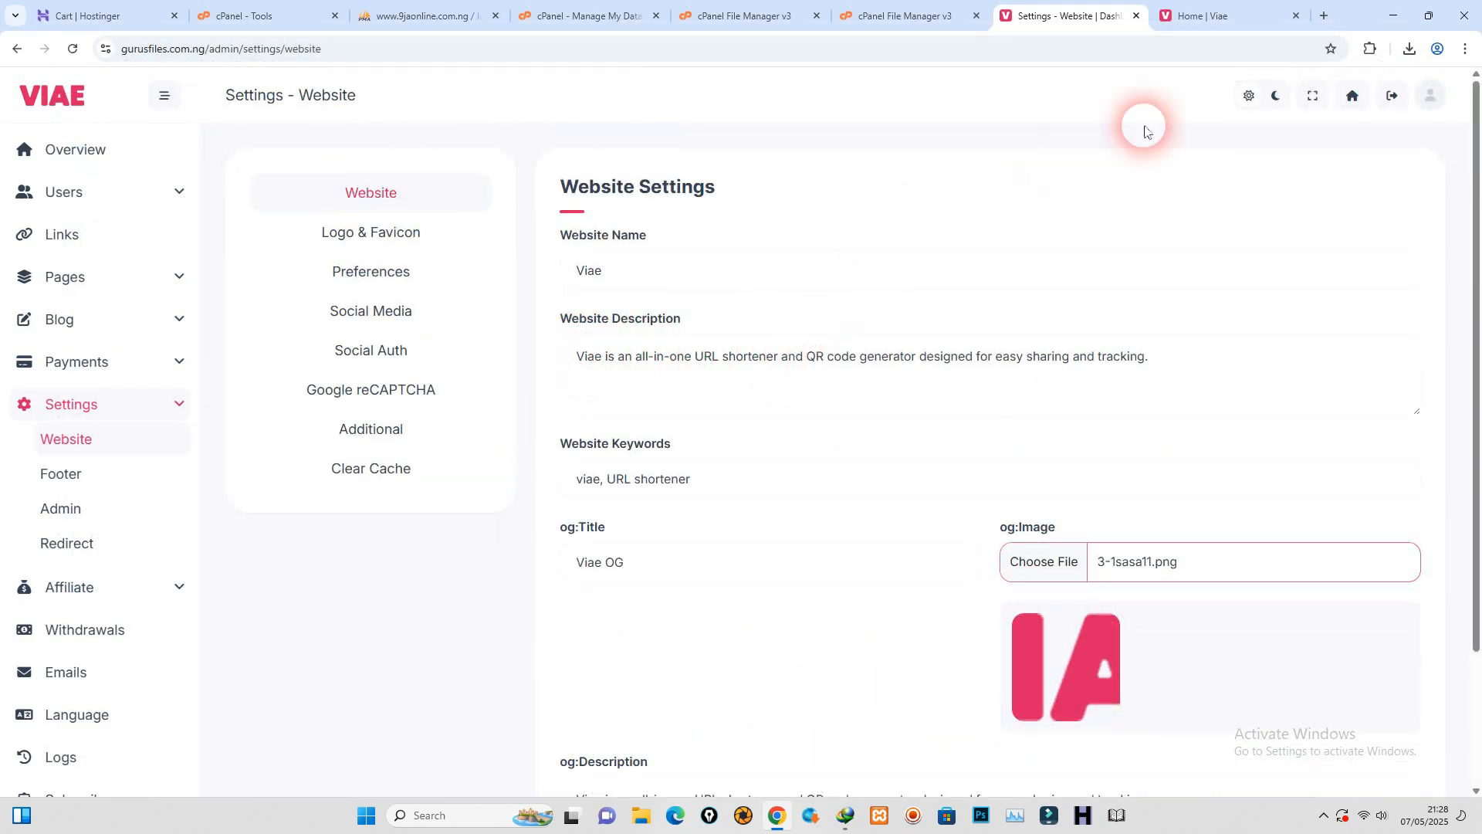
Step: Compare the public home page with the website name and description in the website settings
{"action": "left_click", "coordinate": [1185, 14]}
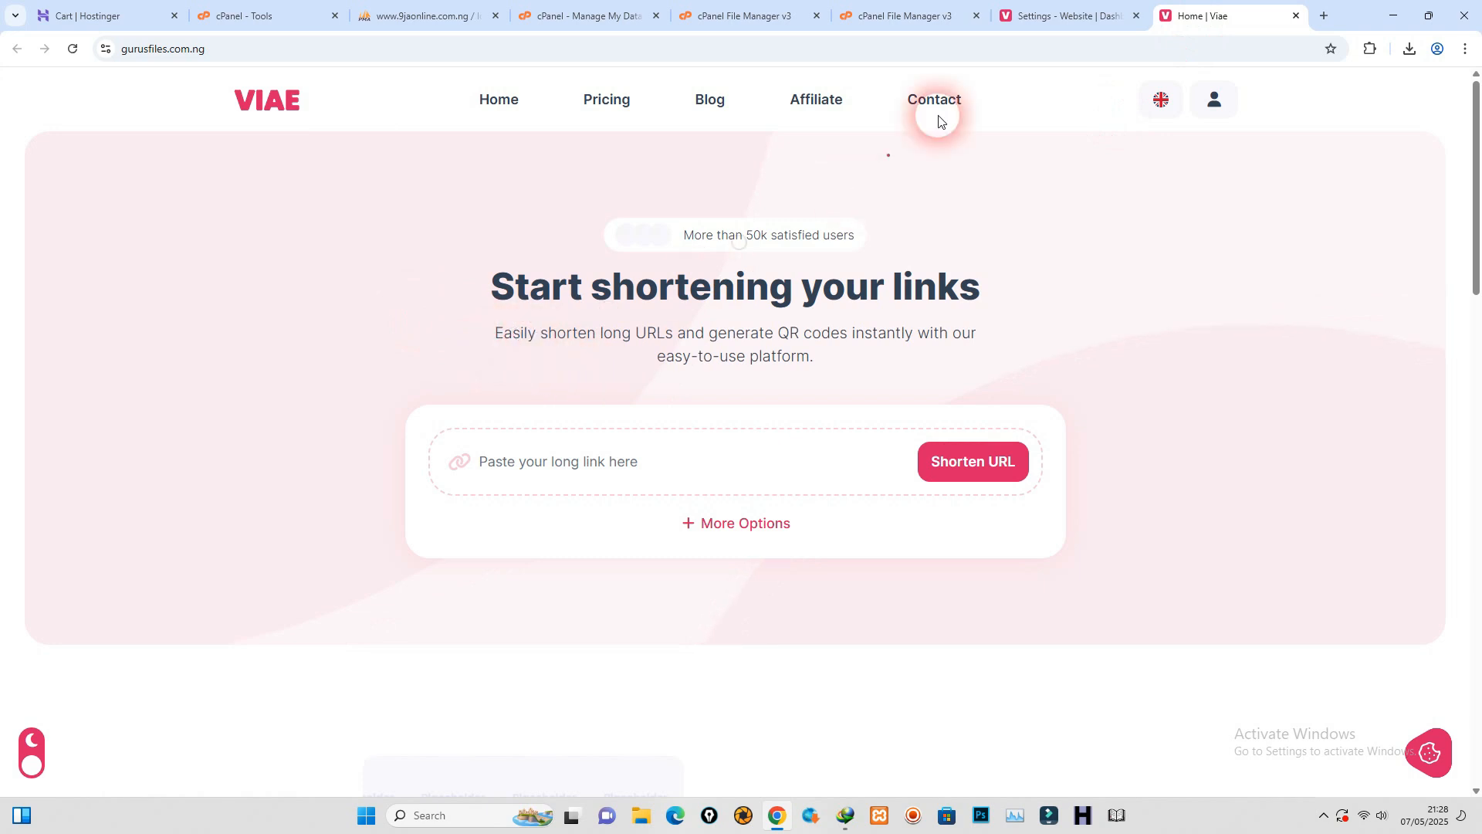
{"action": "left_click", "coordinate": [1023, 16]}
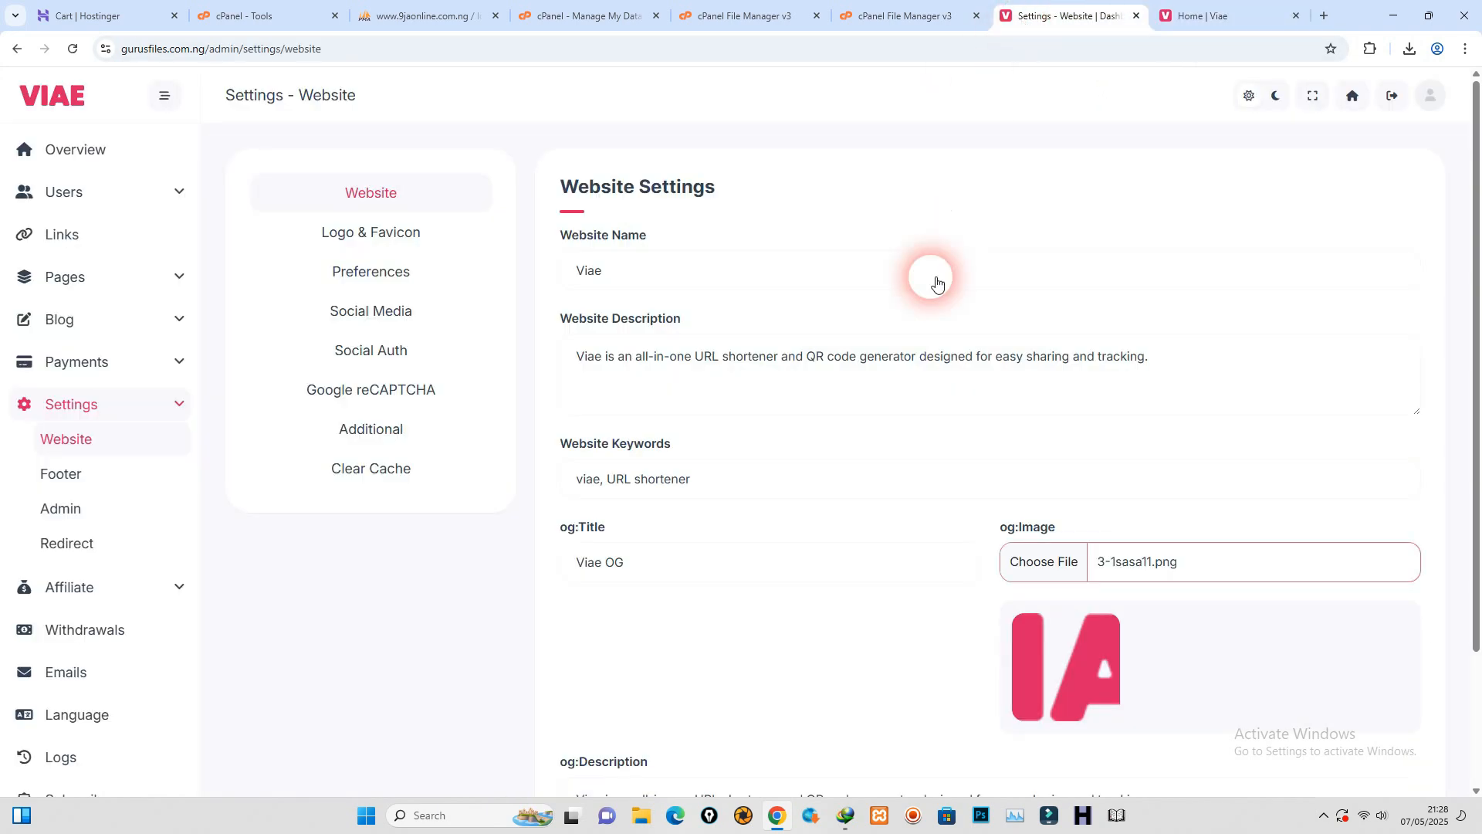
{"action": "left_click", "coordinate": [610, 368]}
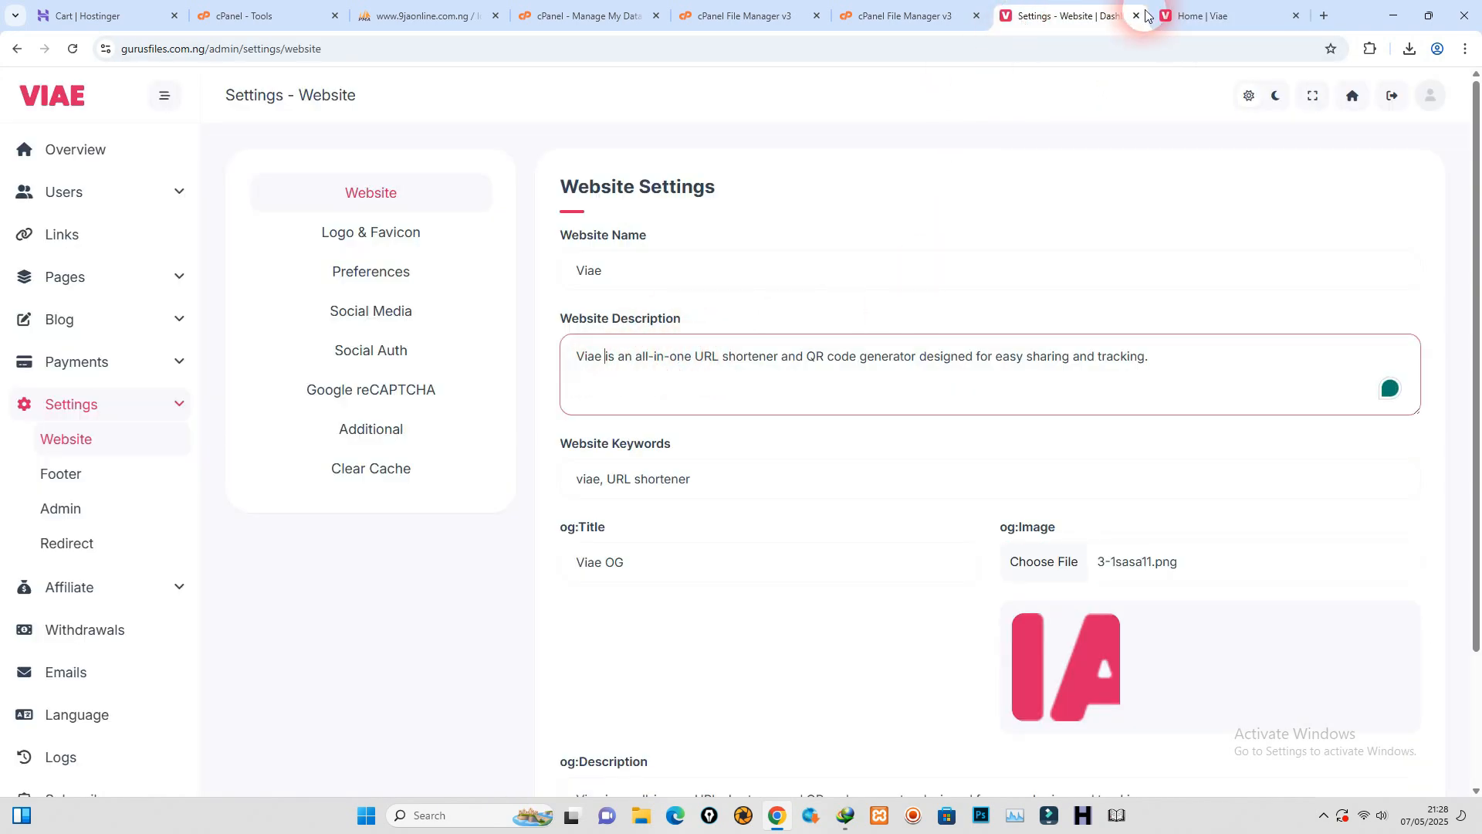
{"action": "left_click", "coordinate": [1219, 6]}
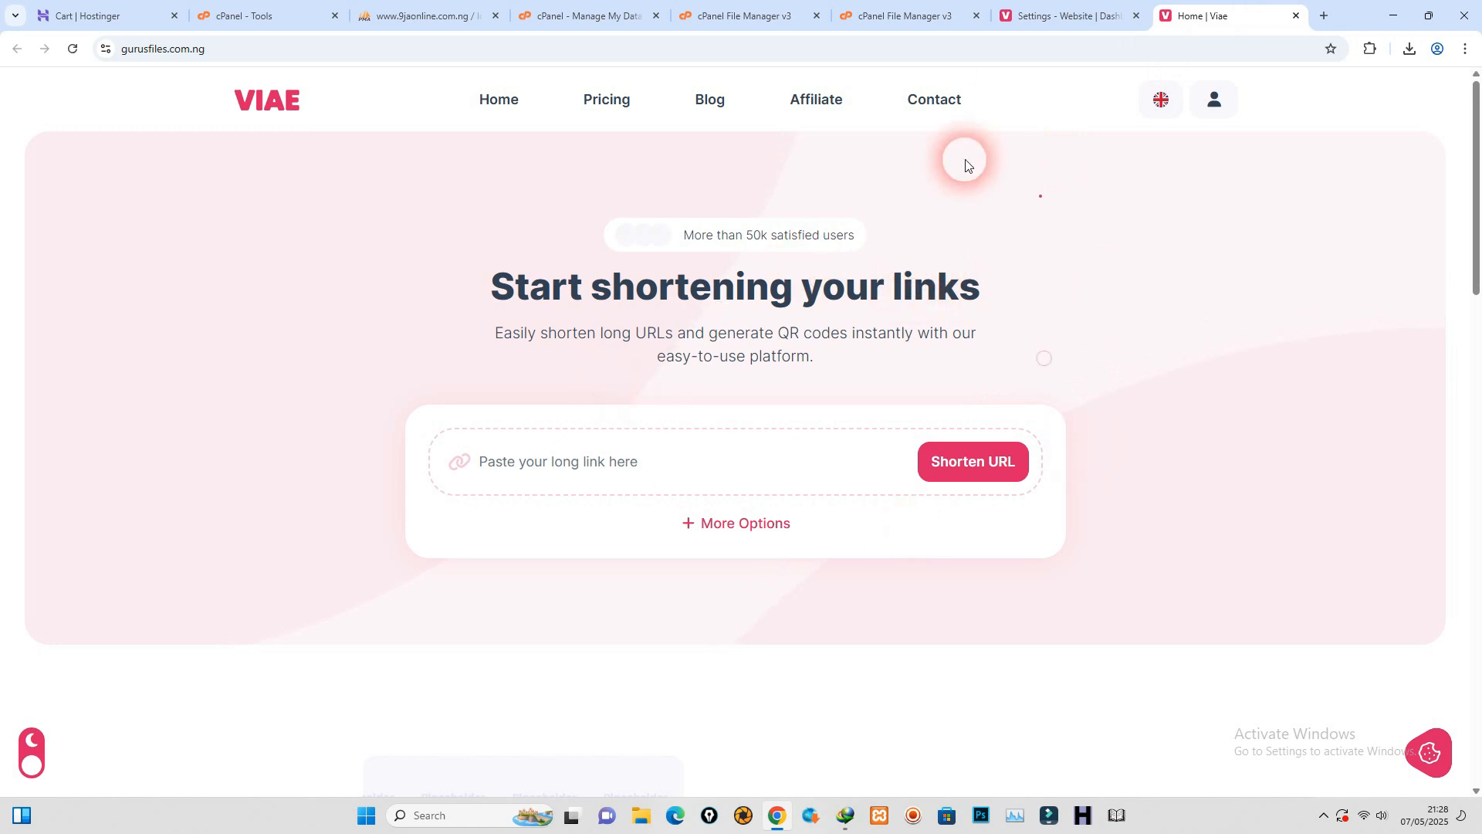
{"action": "left_click", "coordinate": [1112, 14]}
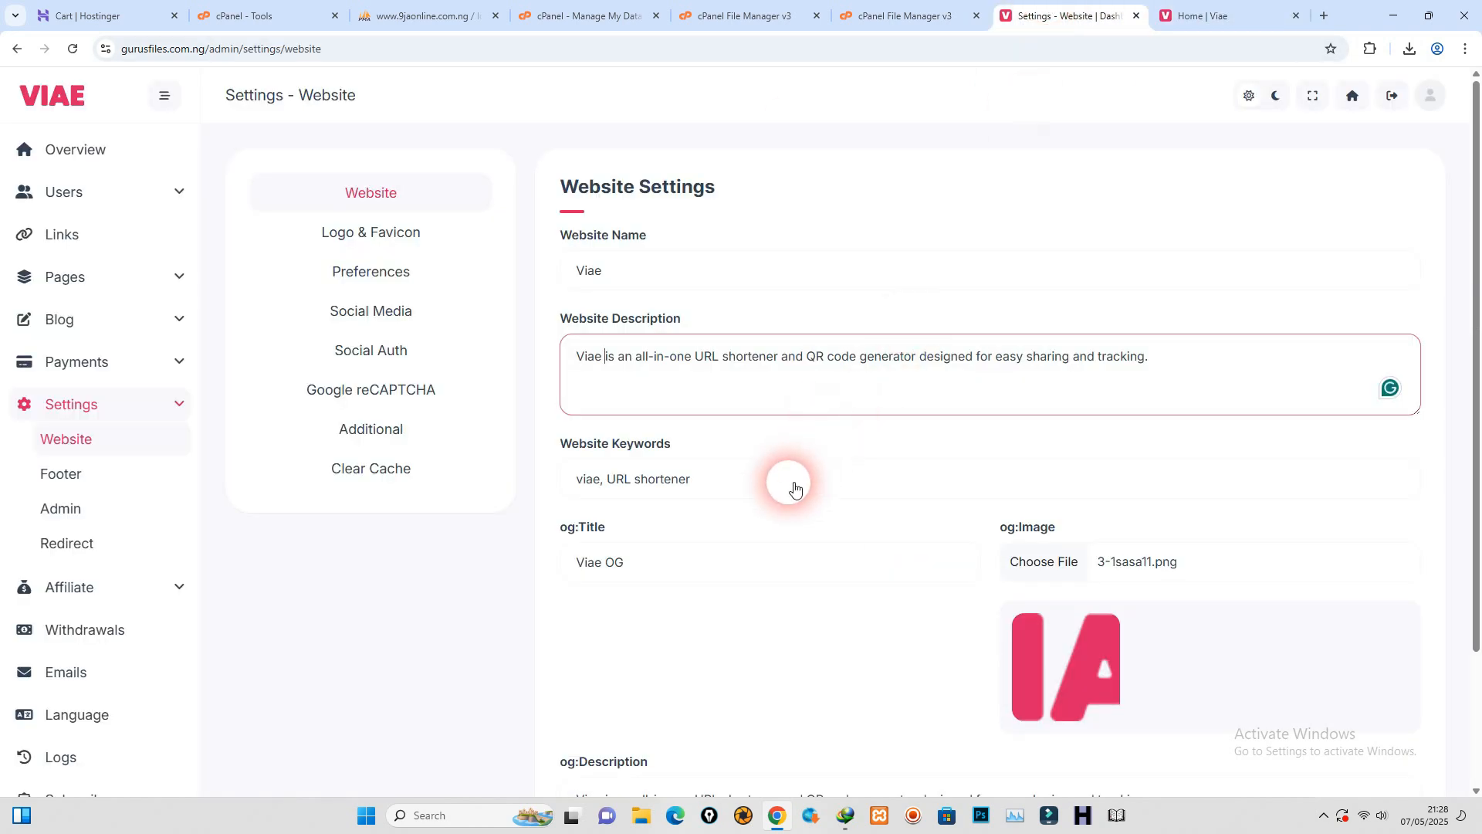
Step: Save the website settings with the new og:Image and check the public home page
{"action": "scroll", "coordinate": [787, 485], "scroll_direction": "down", "scroll_amount": 2}
{"action": "left_click", "coordinate": [995, 729]}
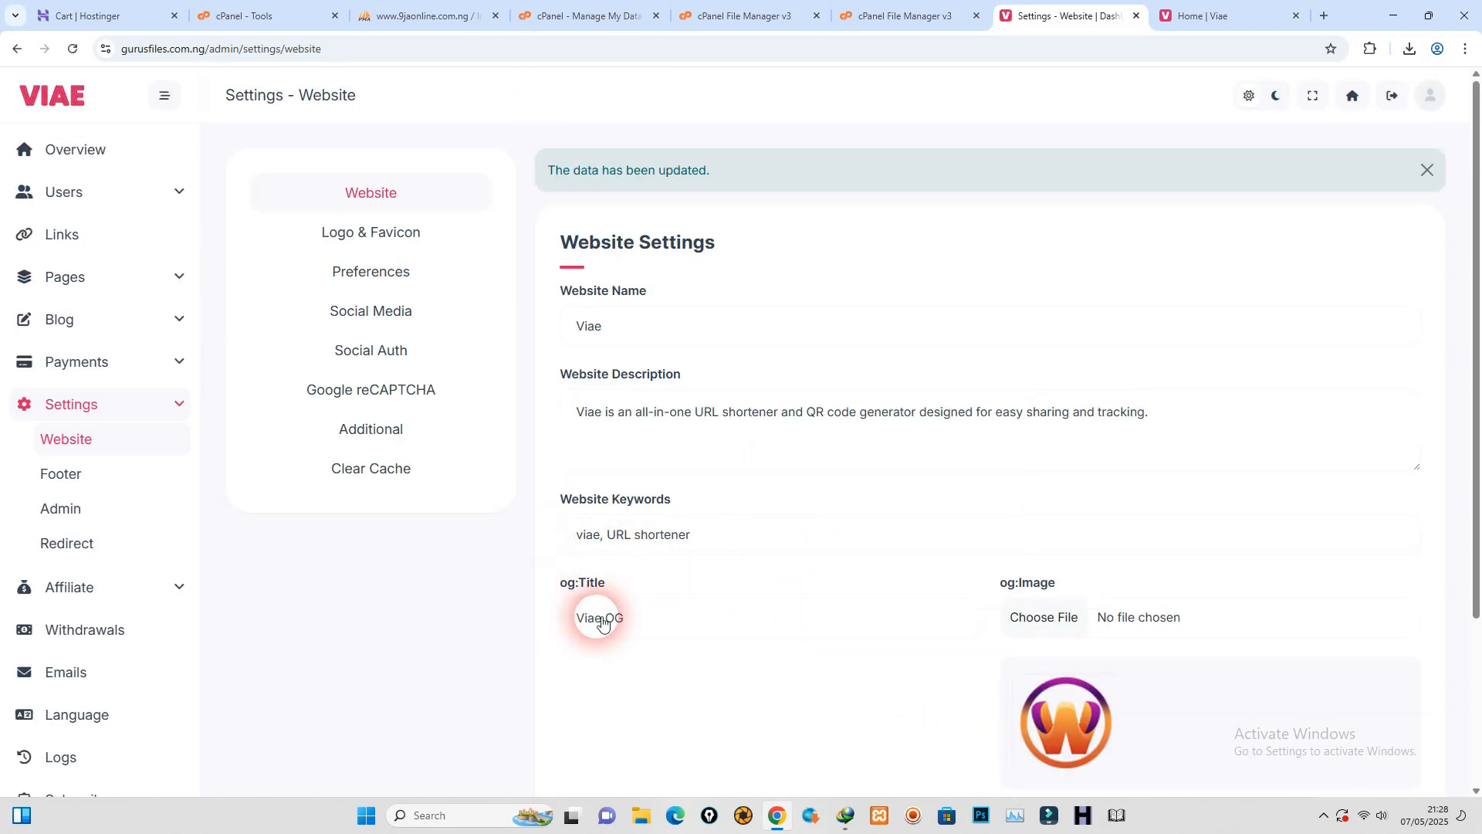
{"action": "left_click", "coordinate": [1211, 6]}
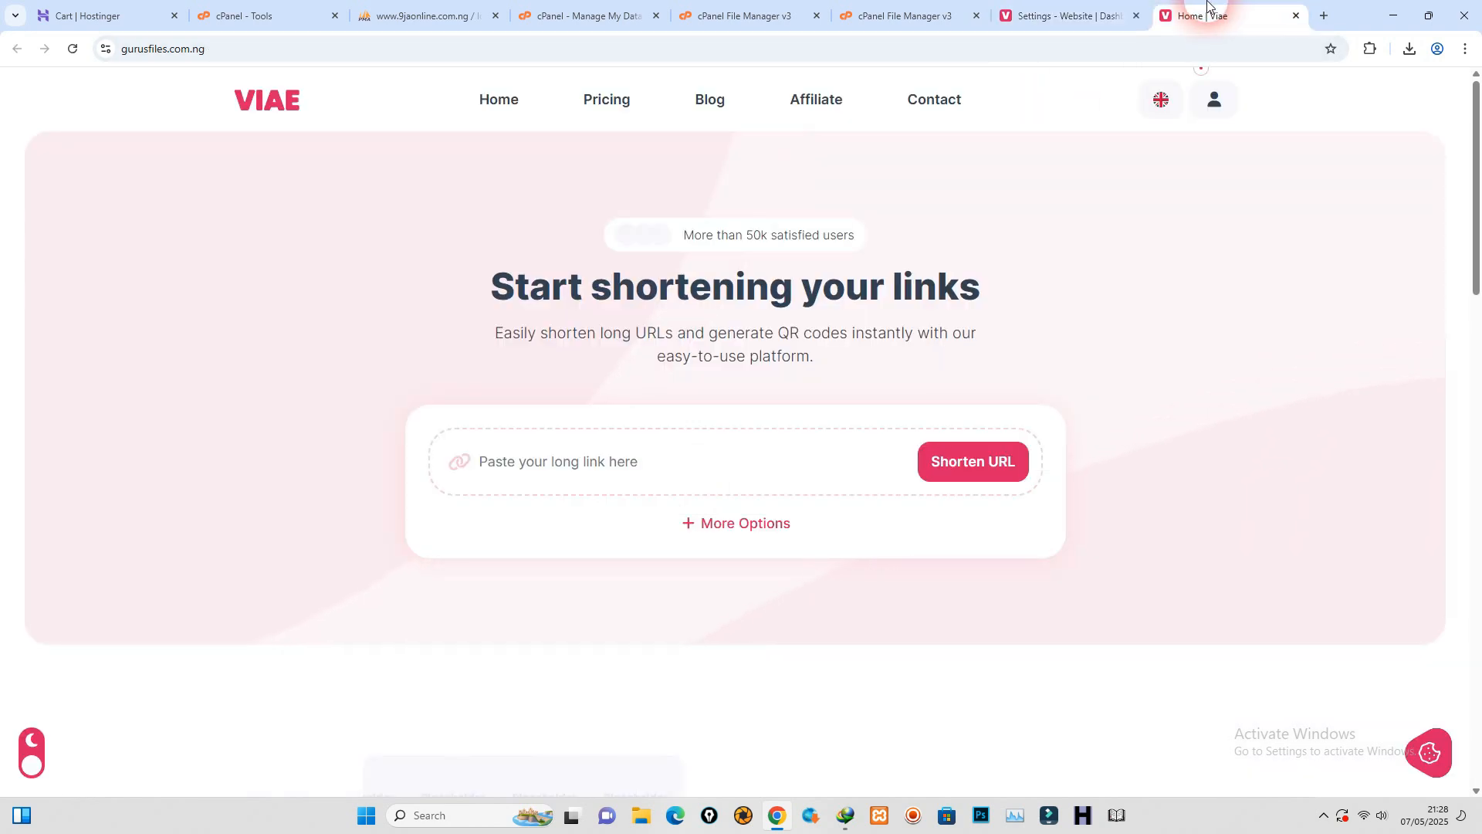
{"action": "scroll", "coordinate": [978, 222], "scroll_direction": "down", "scroll_amount": 1}
{"action": "scroll", "coordinate": [978, 222], "scroll_direction": "down", "scroll_amount": 5}
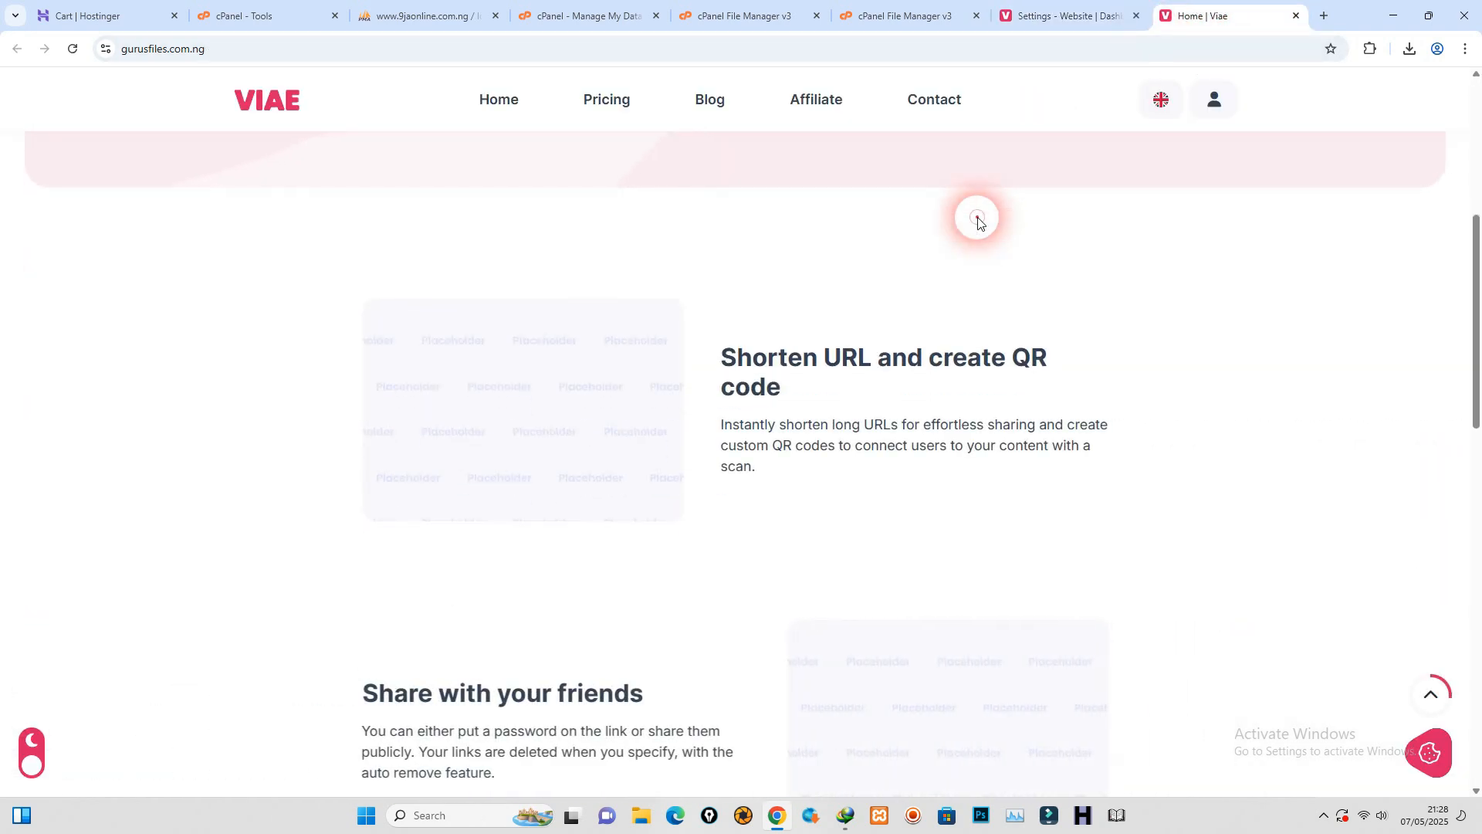
Step: Open the logo and favicon settings and choose 3-1sasa11.png for both the light and the dark website logo
{"action": "left_click", "coordinate": [1023, 15]}
{"action": "left_click", "coordinate": [407, 244]}
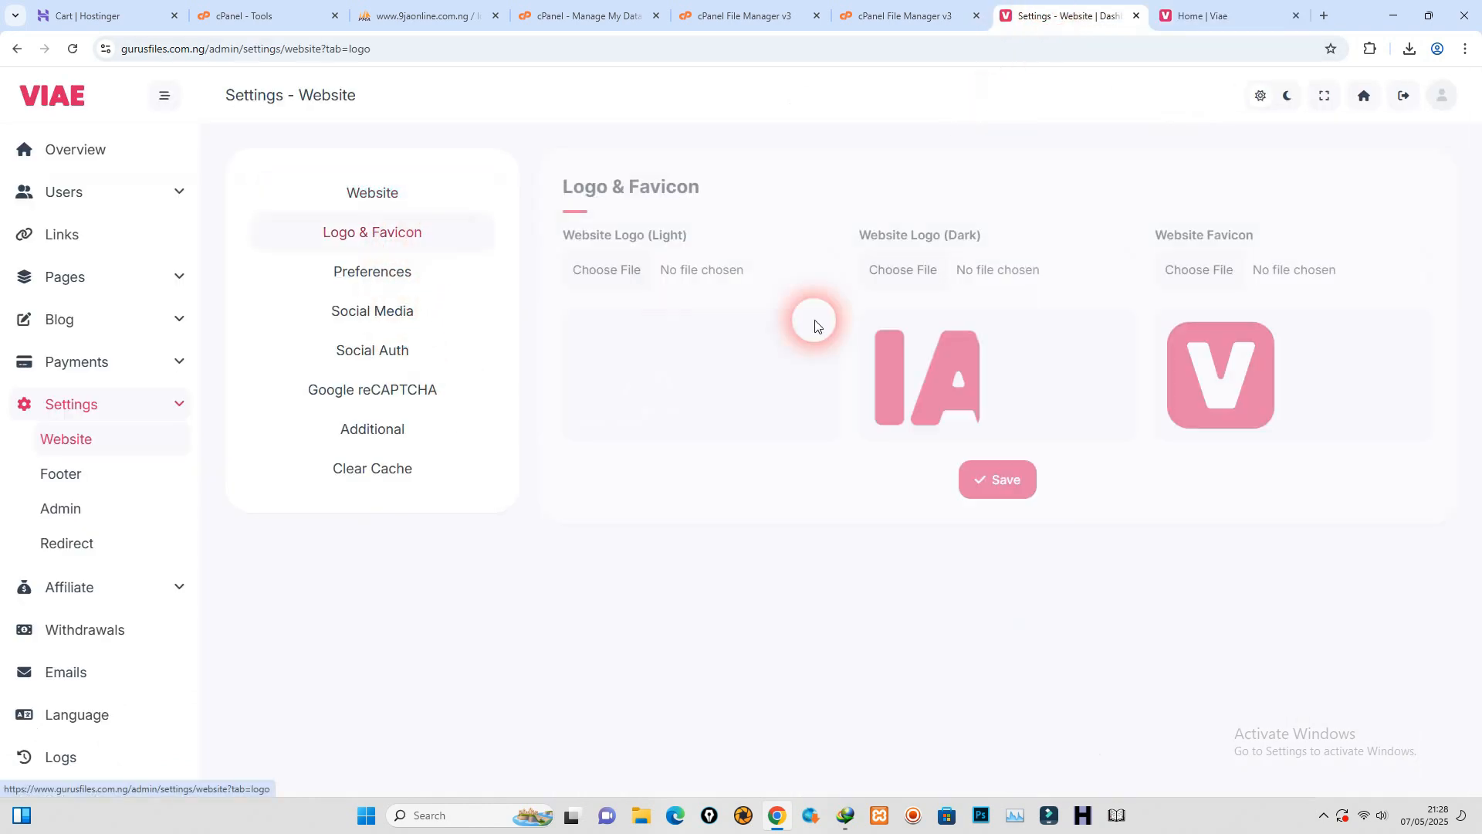
{"action": "left_click", "coordinate": [629, 271]}
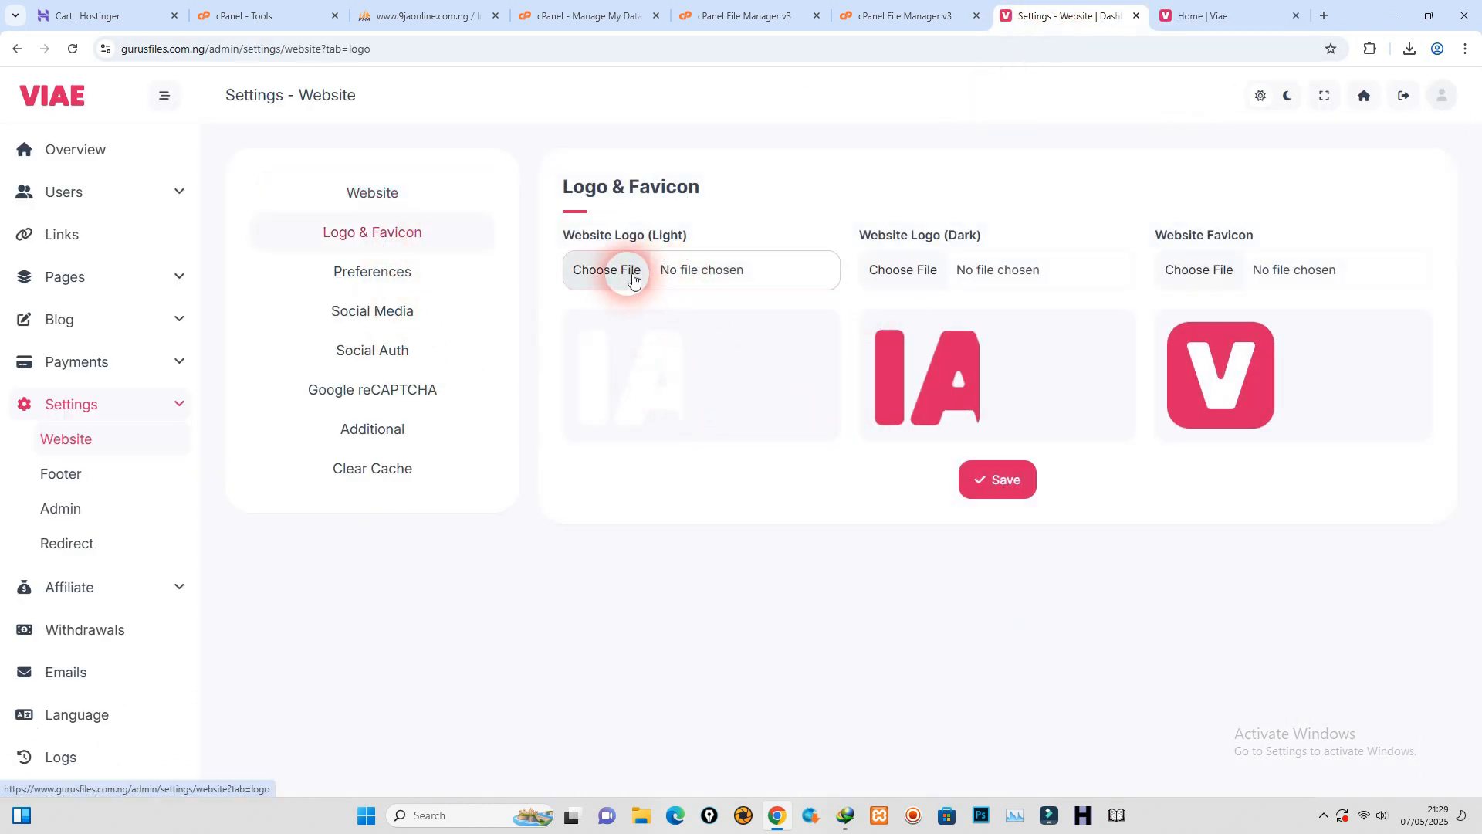
{"action": "scroll", "coordinate": [653, 564], "scroll_direction": "down", "scroll_amount": 10}
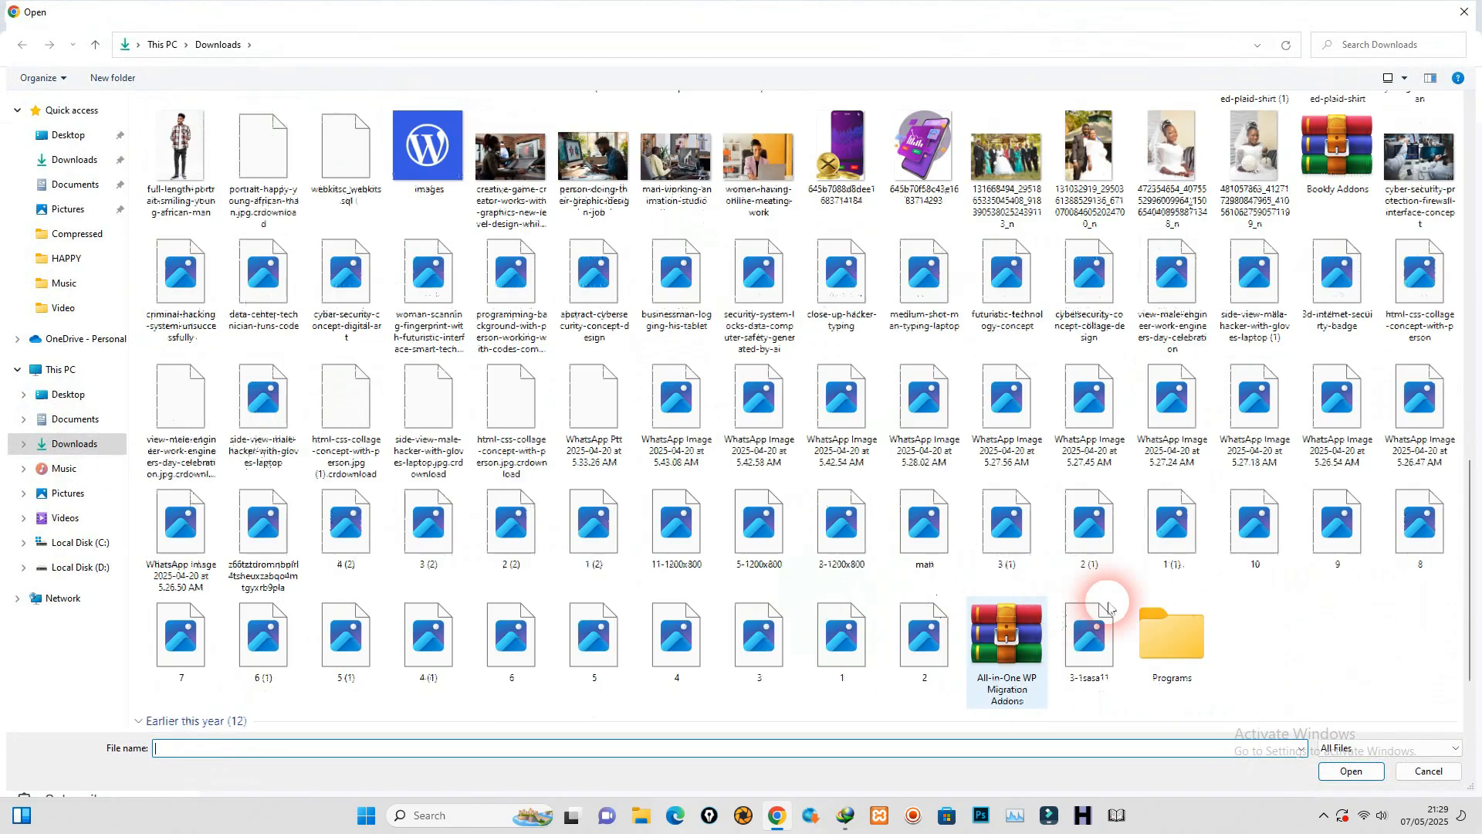
{"action": "double_click", "coordinate": [1084, 515]}
{"action": "left_click", "coordinate": [894, 272]}
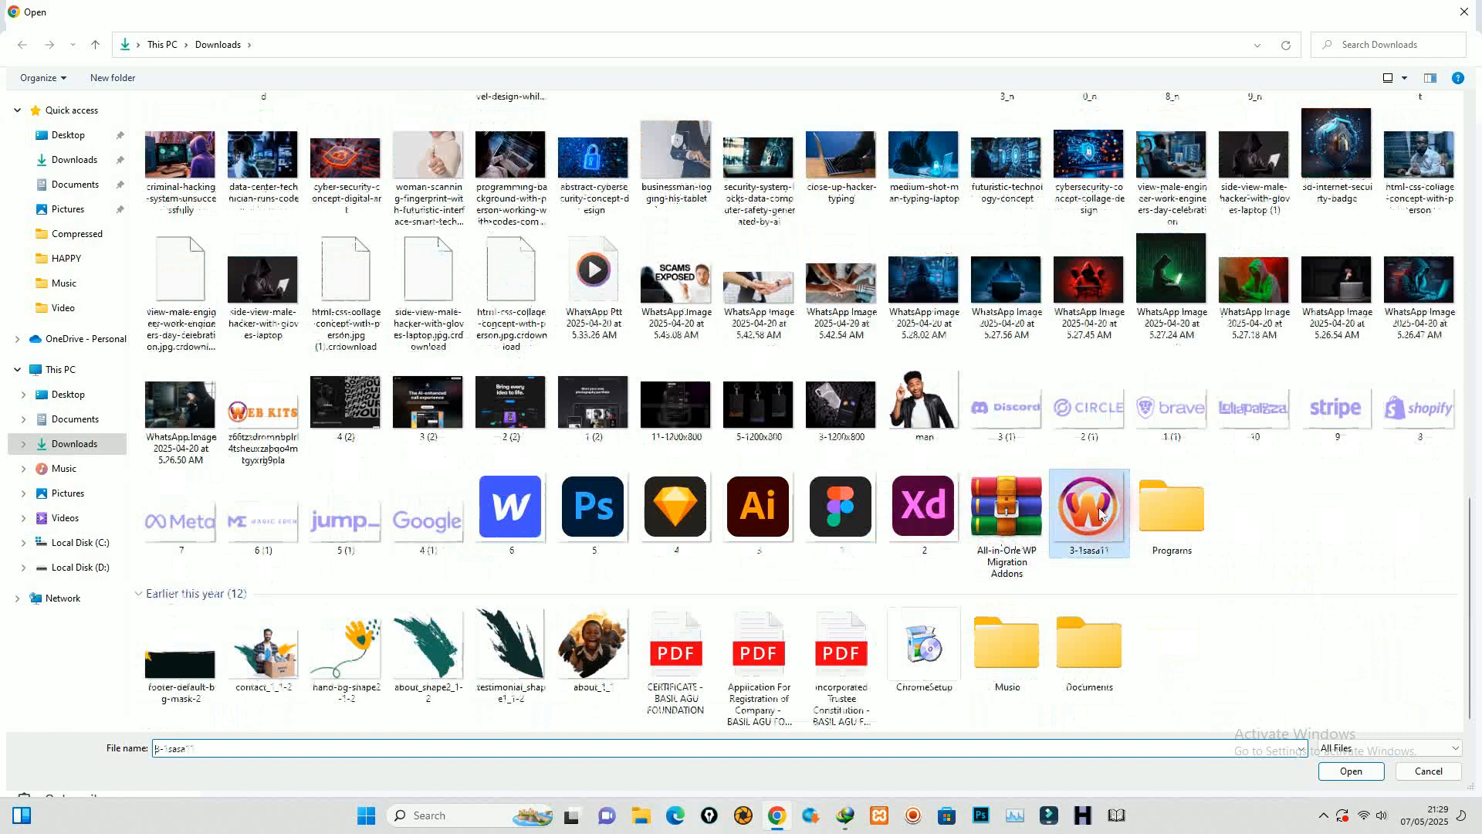
{"action": "double_click", "coordinate": [1101, 515]}
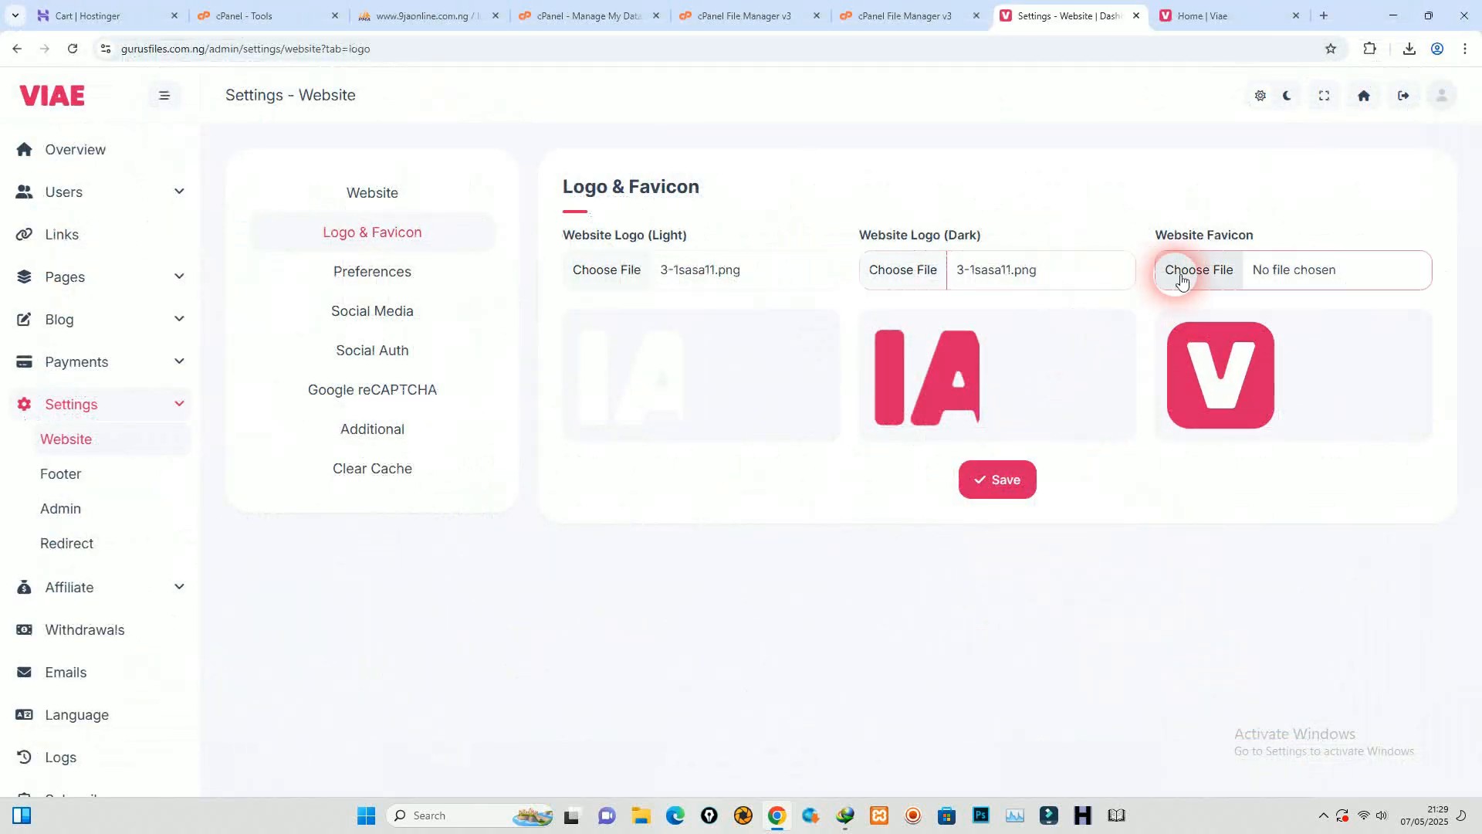
Step: Choose 3-1sasa11.png as the website favicon and save the logo and favicon settings
{"action": "left_click", "coordinate": [1182, 279]}
{"action": "scroll", "coordinate": [1042, 443], "scroll_direction": "down", "scroll_amount": 10}
{"action": "left_click", "coordinate": [1101, 516]}
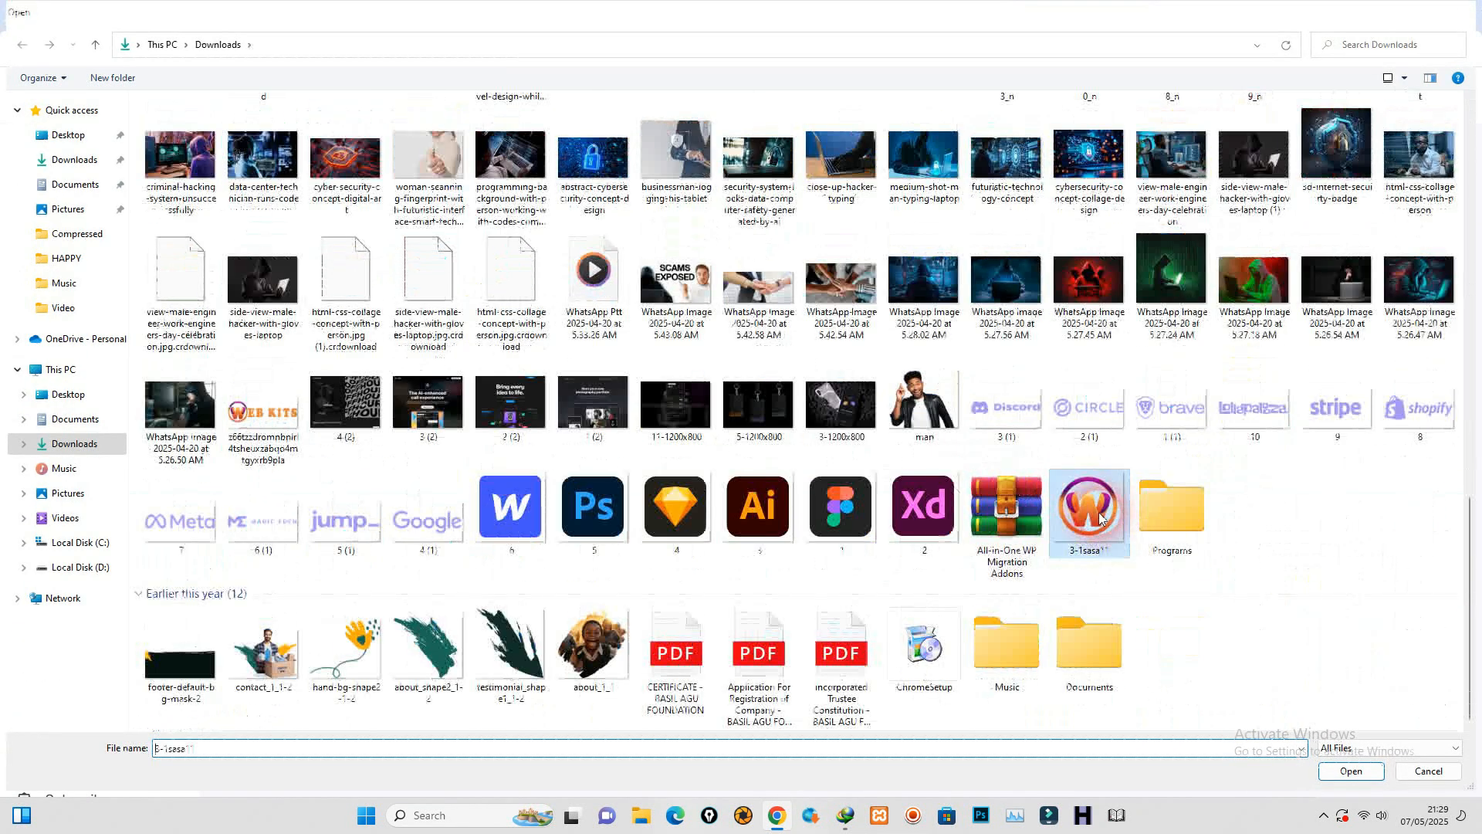
{"action": "double_click", "coordinate": [1101, 516]}
{"action": "left_click", "coordinate": [996, 480]}
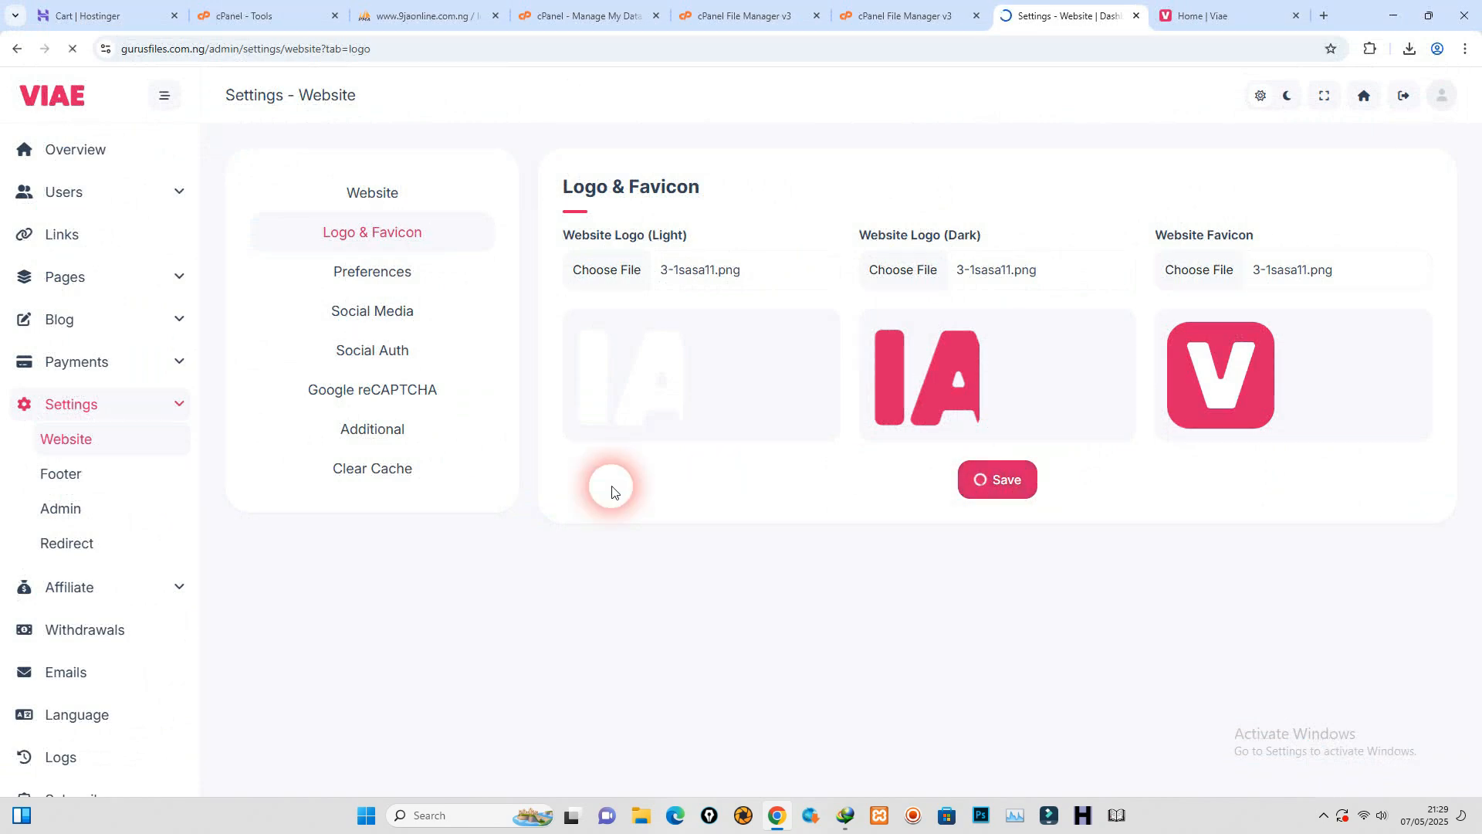
Step: Open the website preferences, set Loader to Disable and keep Loader Style at Three Dots
{"action": "left_click", "coordinate": [376, 278]}
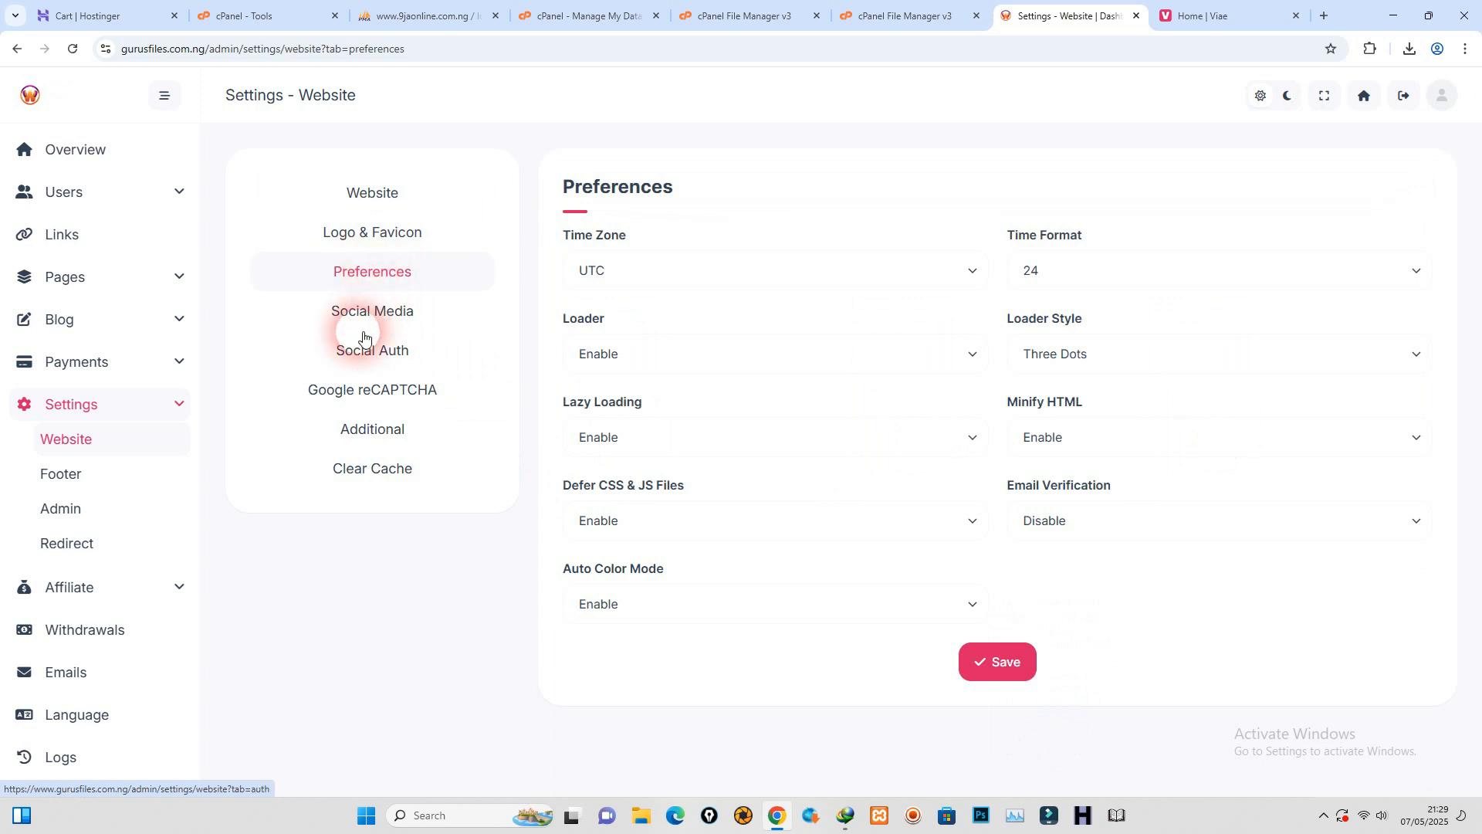
{"action": "left_click", "coordinate": [702, 368]}
{"action": "left_click", "coordinate": [665, 402]}
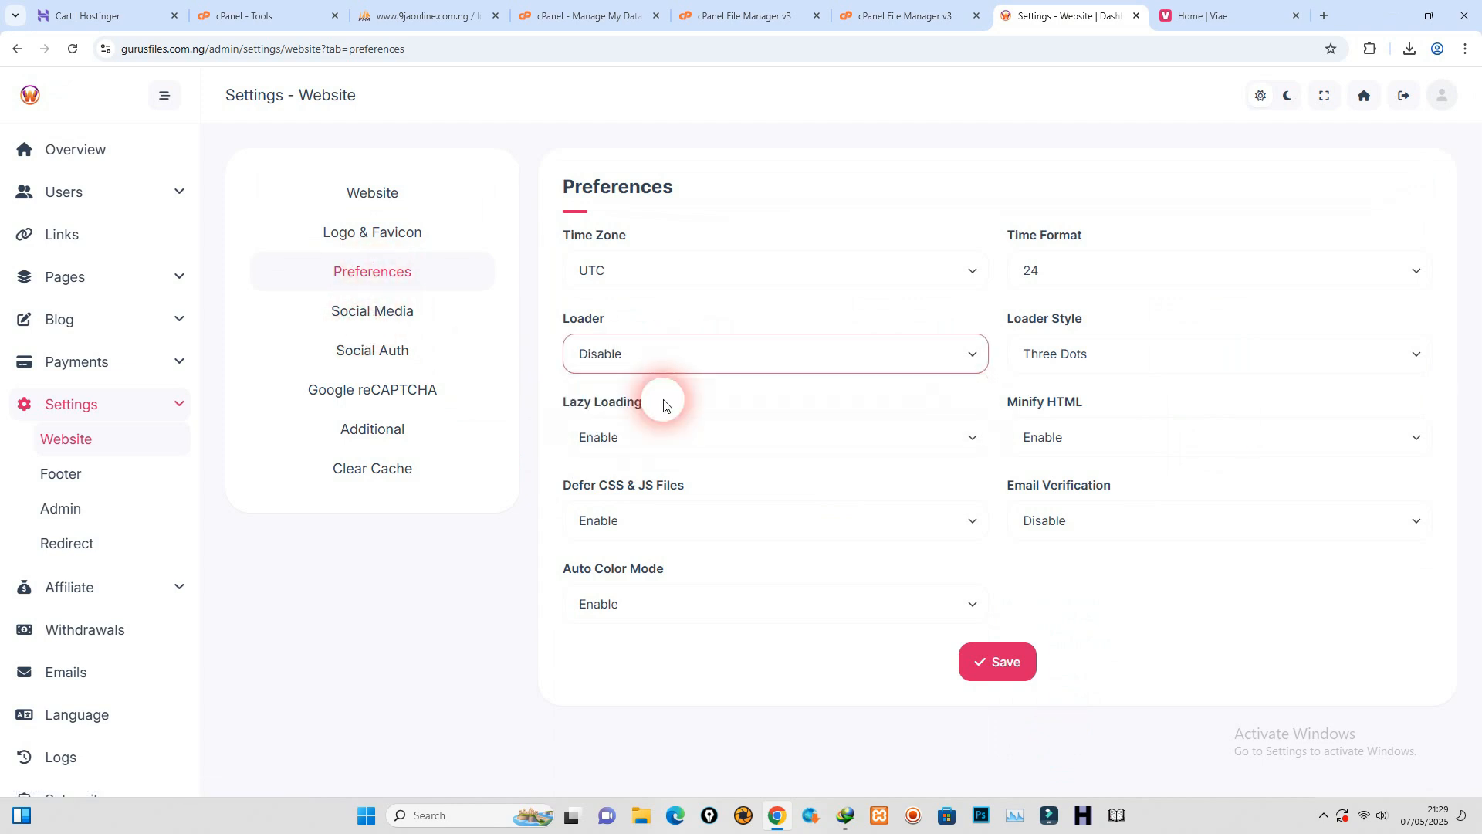
{"action": "left_click", "coordinate": [1110, 360]}
{"action": "left_click", "coordinate": [1110, 365]}
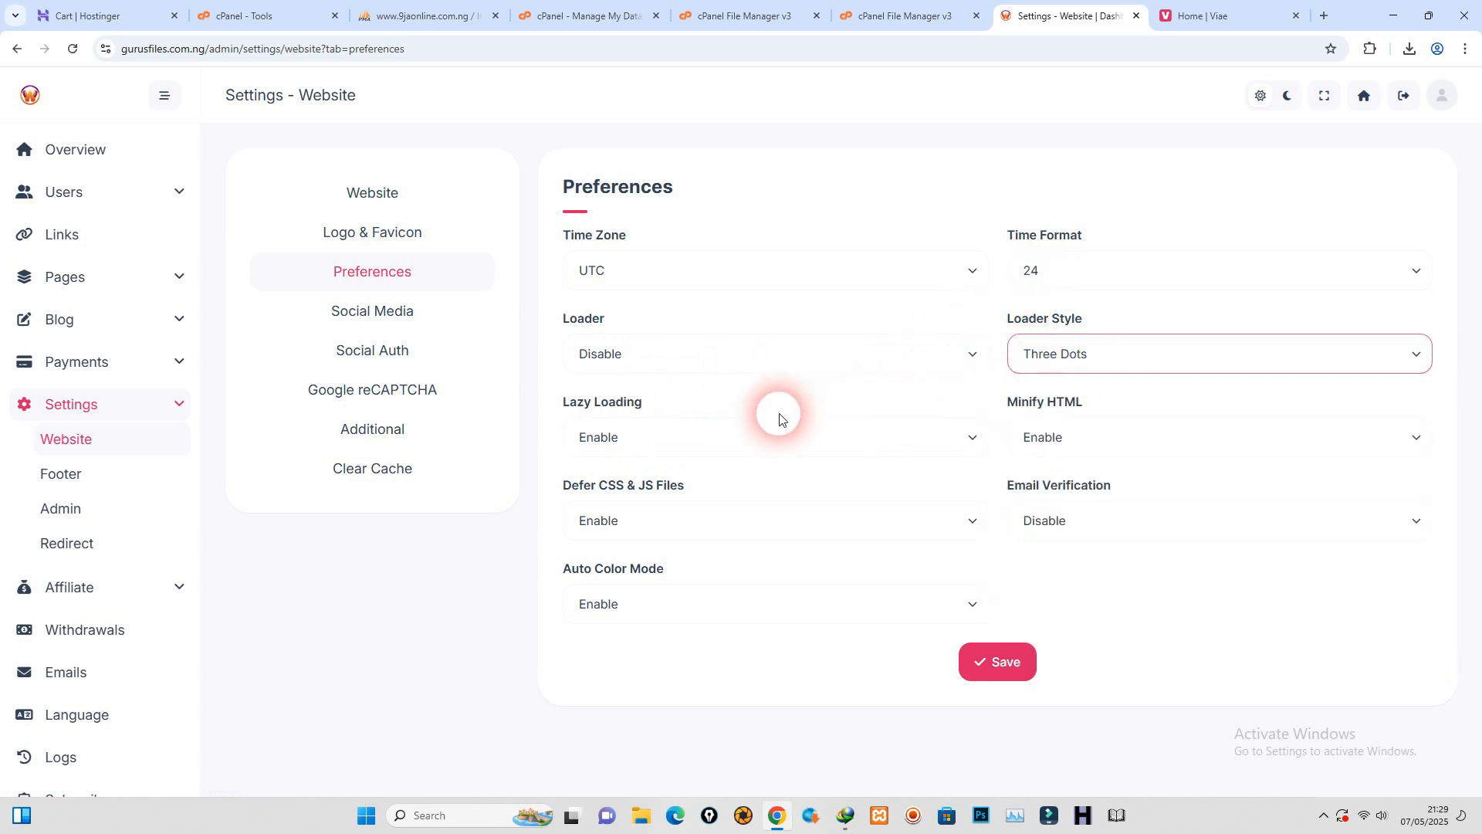
Step: Keep Lazy Loading at Enable and Email Verification at Disable, and save the website preferences
{"action": "left_click", "coordinate": [763, 438]}
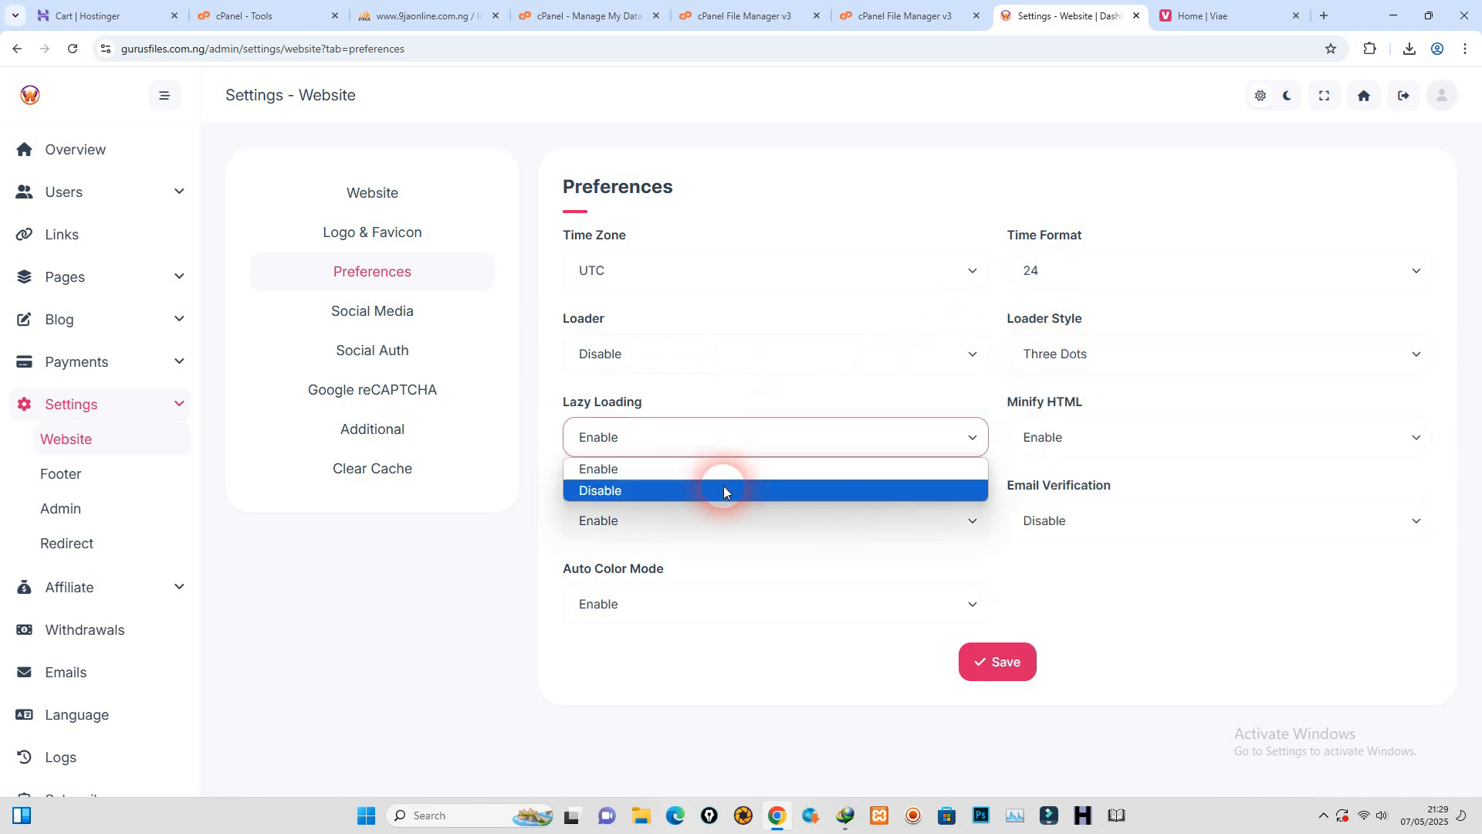
{"action": "left_click", "coordinate": [509, 551]}
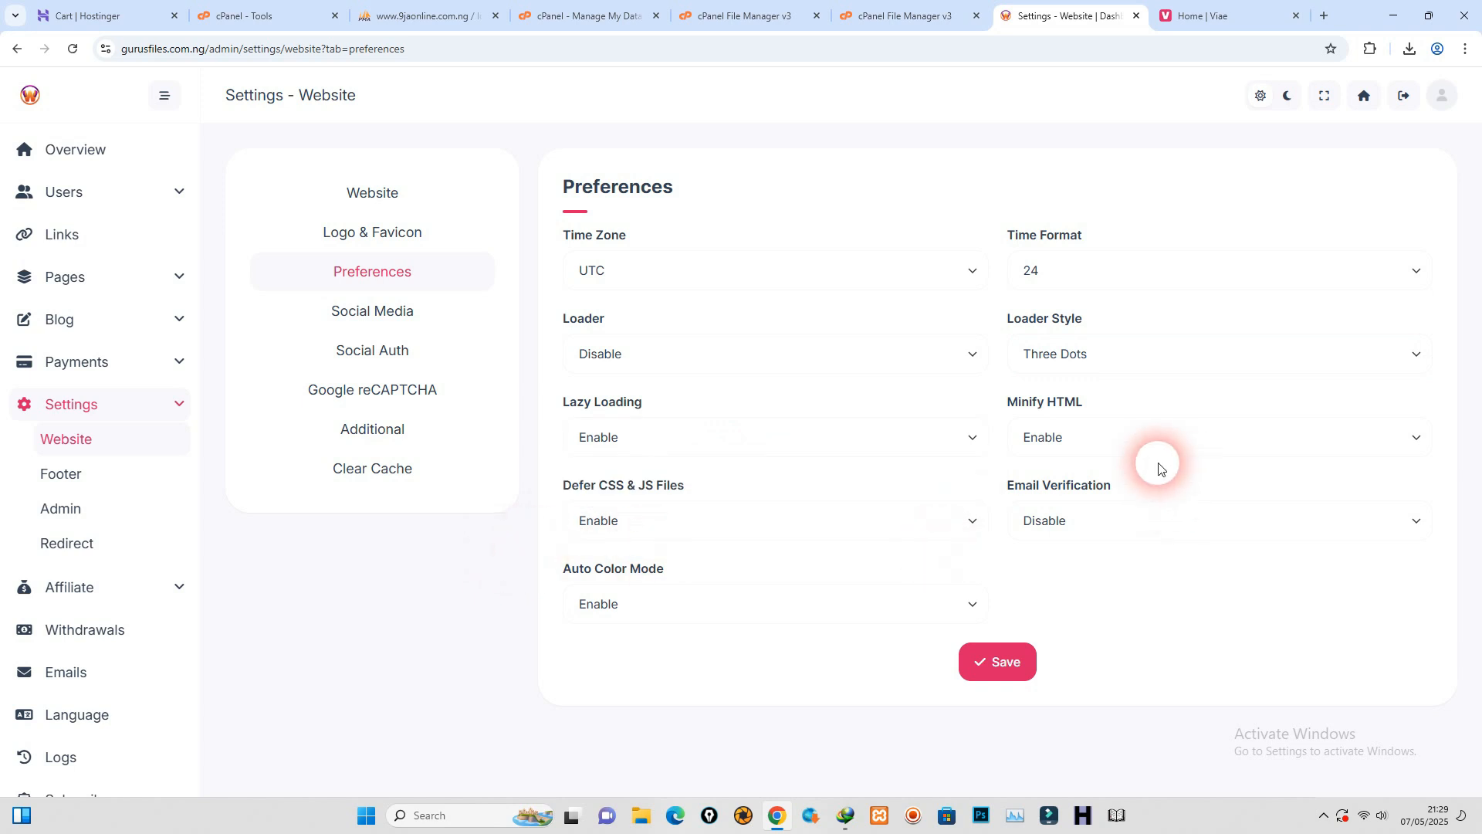
{"action": "left_click", "coordinate": [1074, 519]}
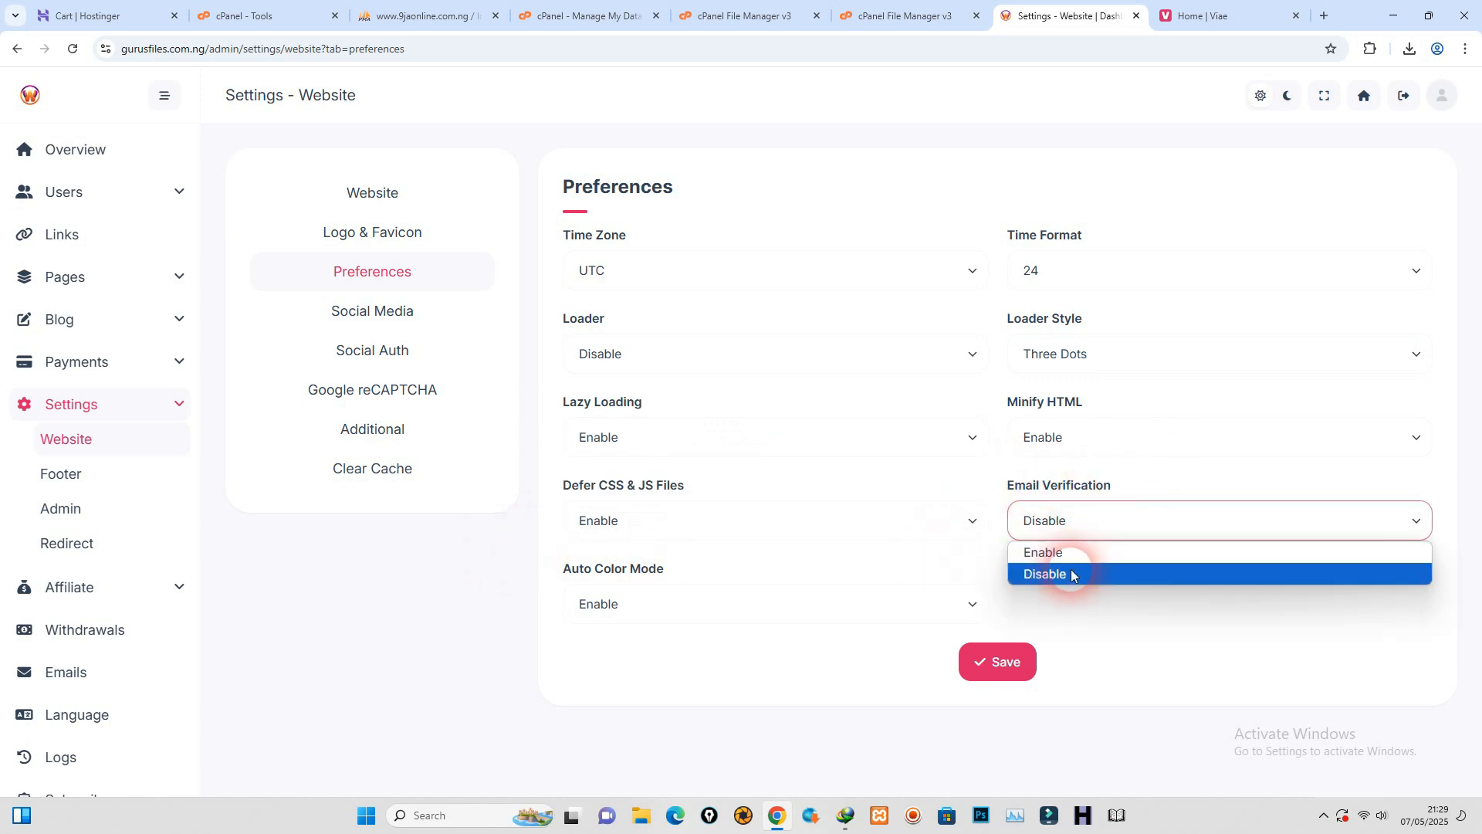
{"action": "left_click", "coordinate": [1085, 638]}
{"action": "left_click", "coordinate": [998, 664]}
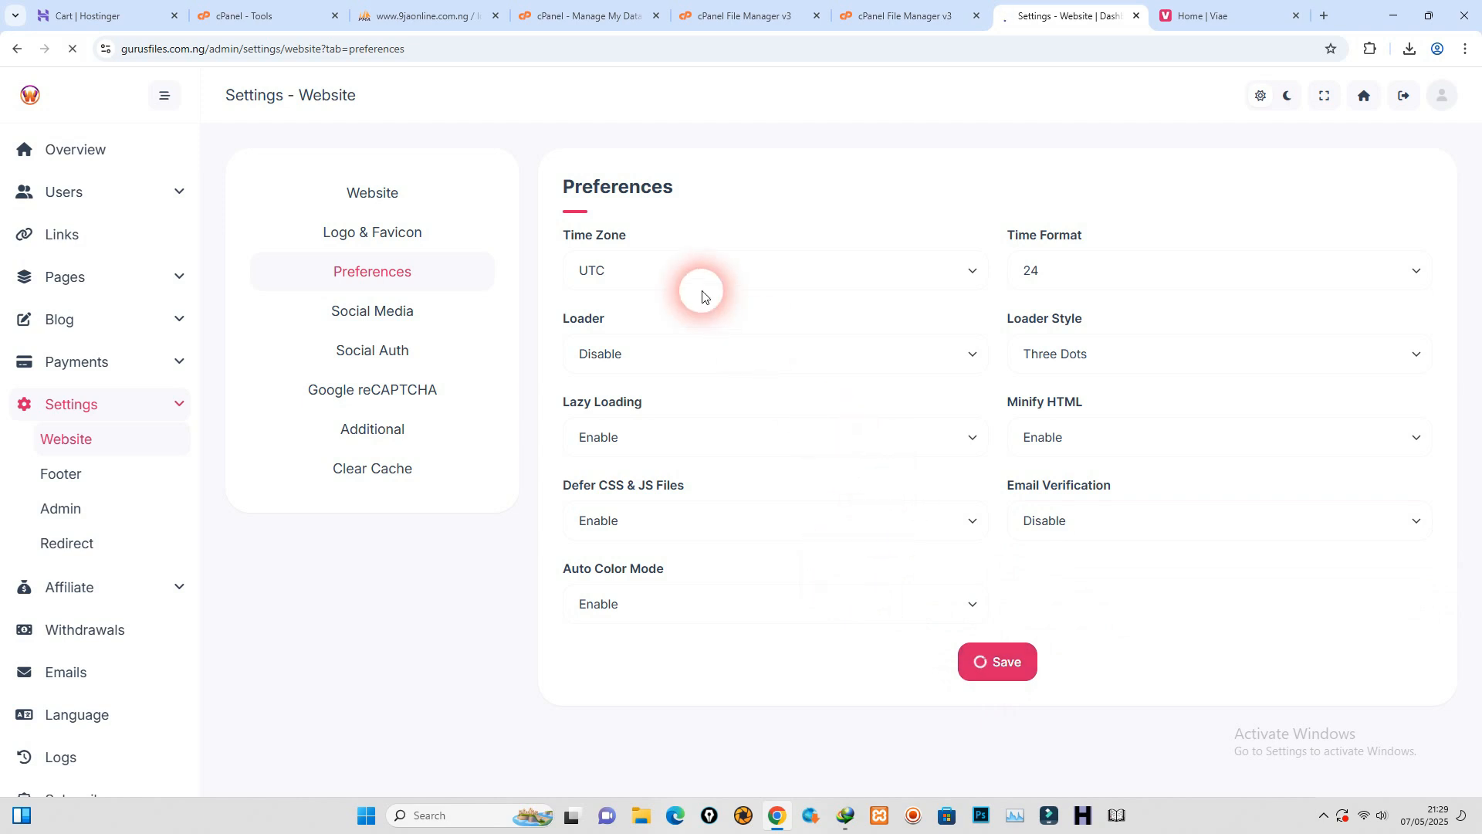
Step: Set the website's Time Zone to Africa/Lagos and save the preferences
{"action": "left_click", "coordinate": [680, 322]}
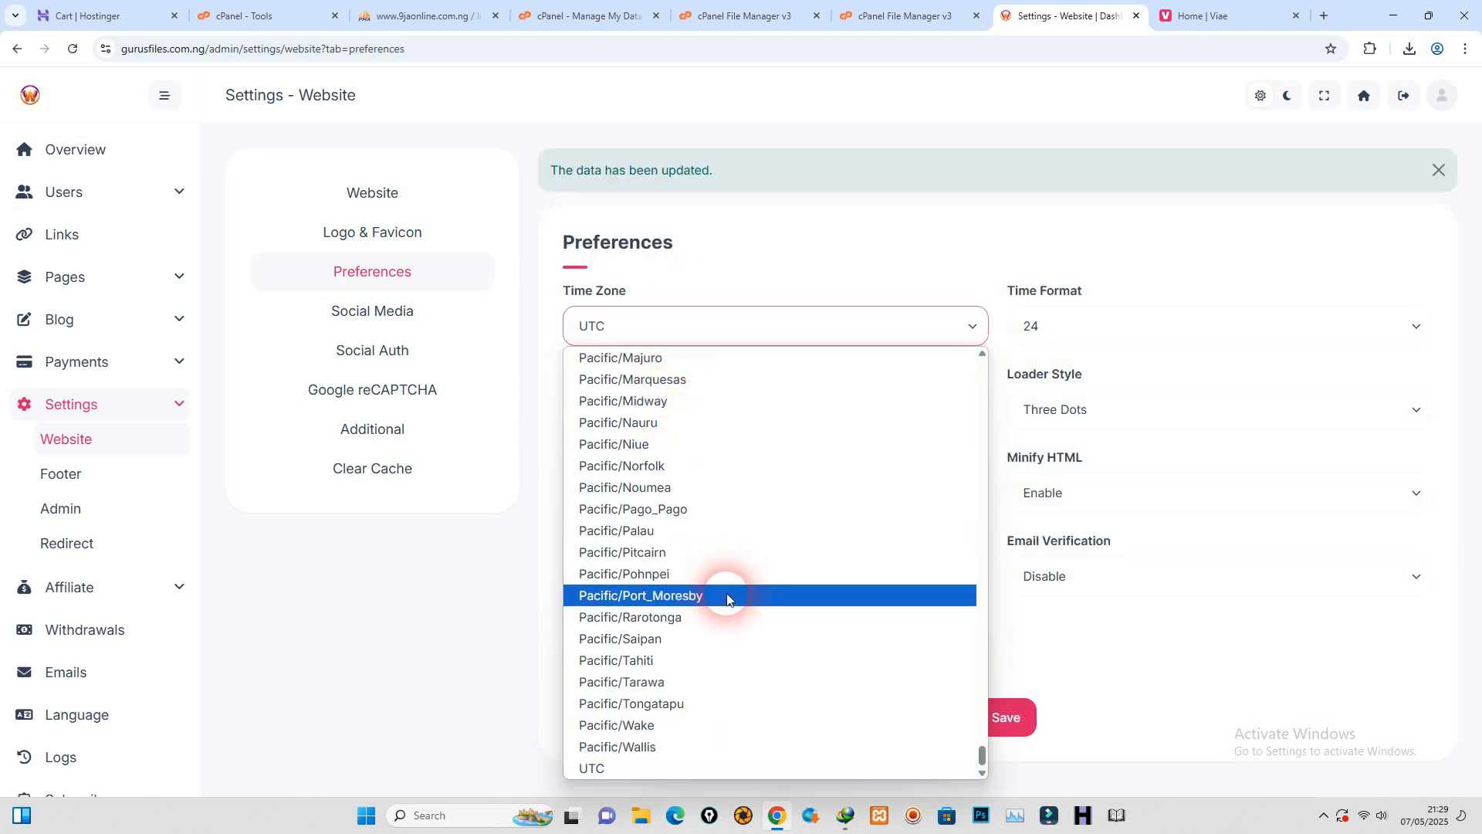
{"action": "scroll", "coordinate": [729, 588], "scroll_direction": "up", "scroll_amount": 10}
{"action": "scroll", "coordinate": [733, 576], "scroll_direction": "up", "scroll_amount": 20}
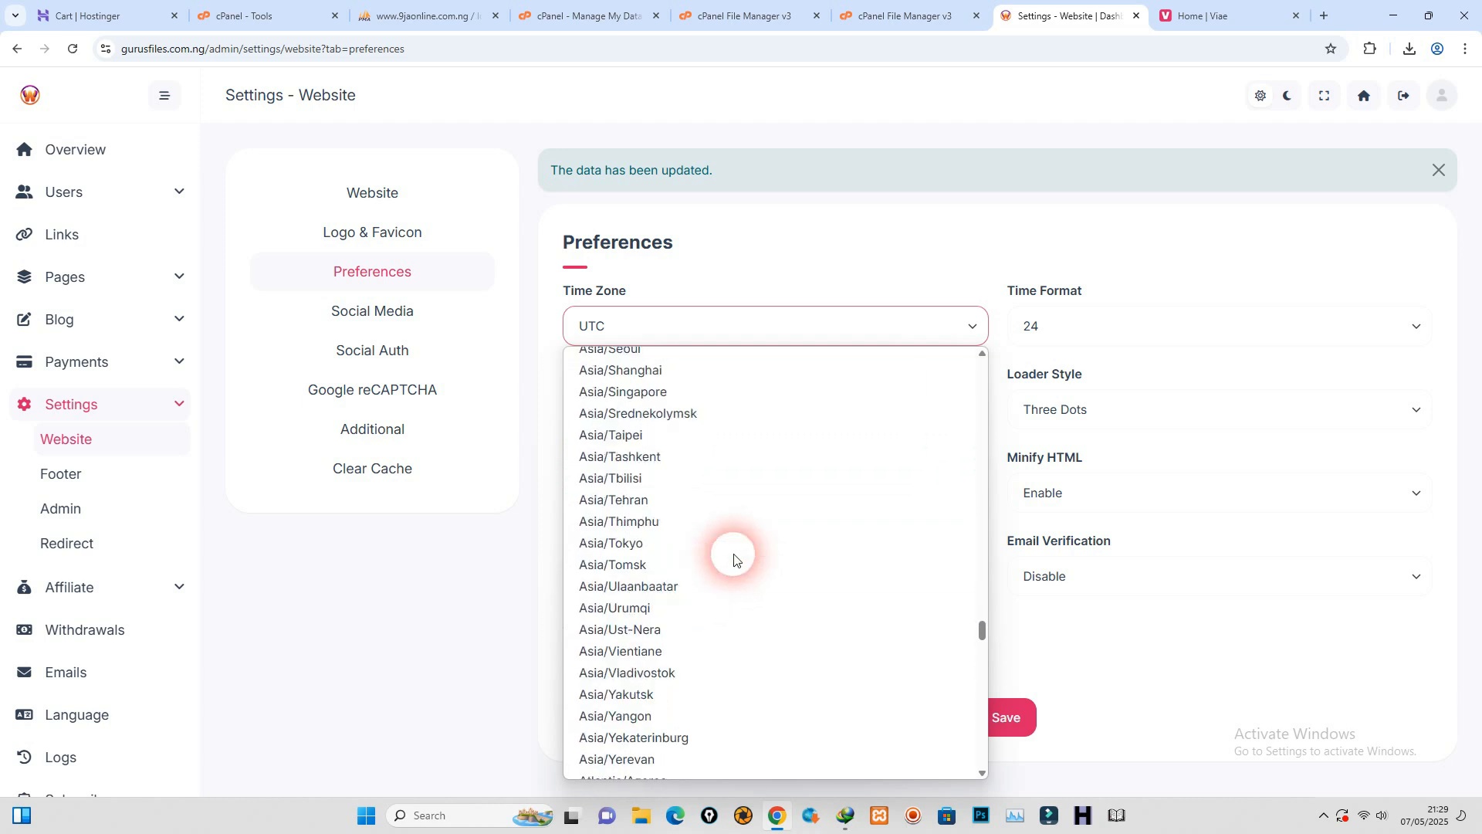
{"action": "scroll", "coordinate": [737, 555], "scroll_direction": "up", "scroll_amount": 20}
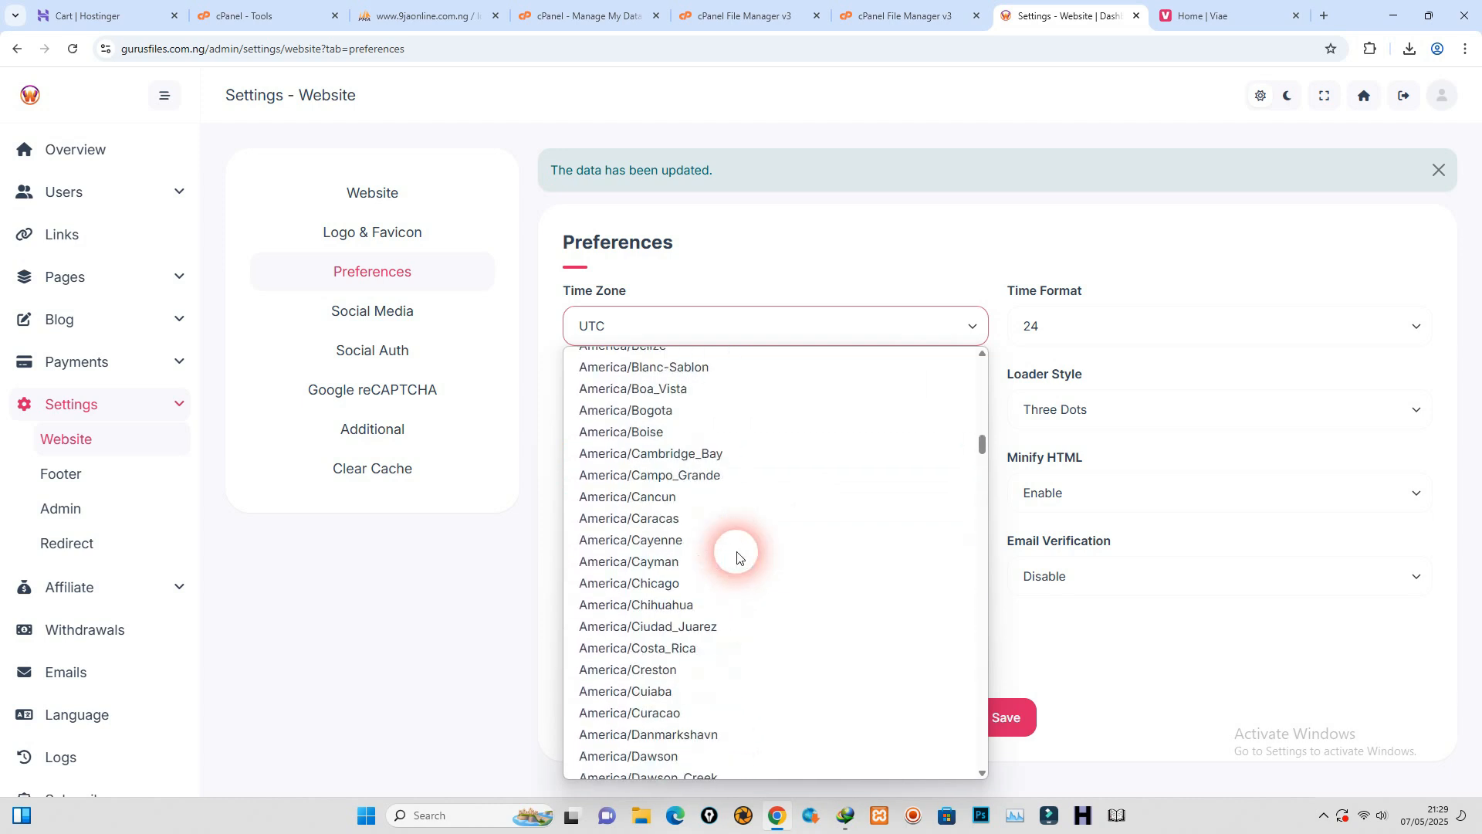
{"action": "scroll", "coordinate": [737, 555], "scroll_direction": "up", "scroll_amount": 12}
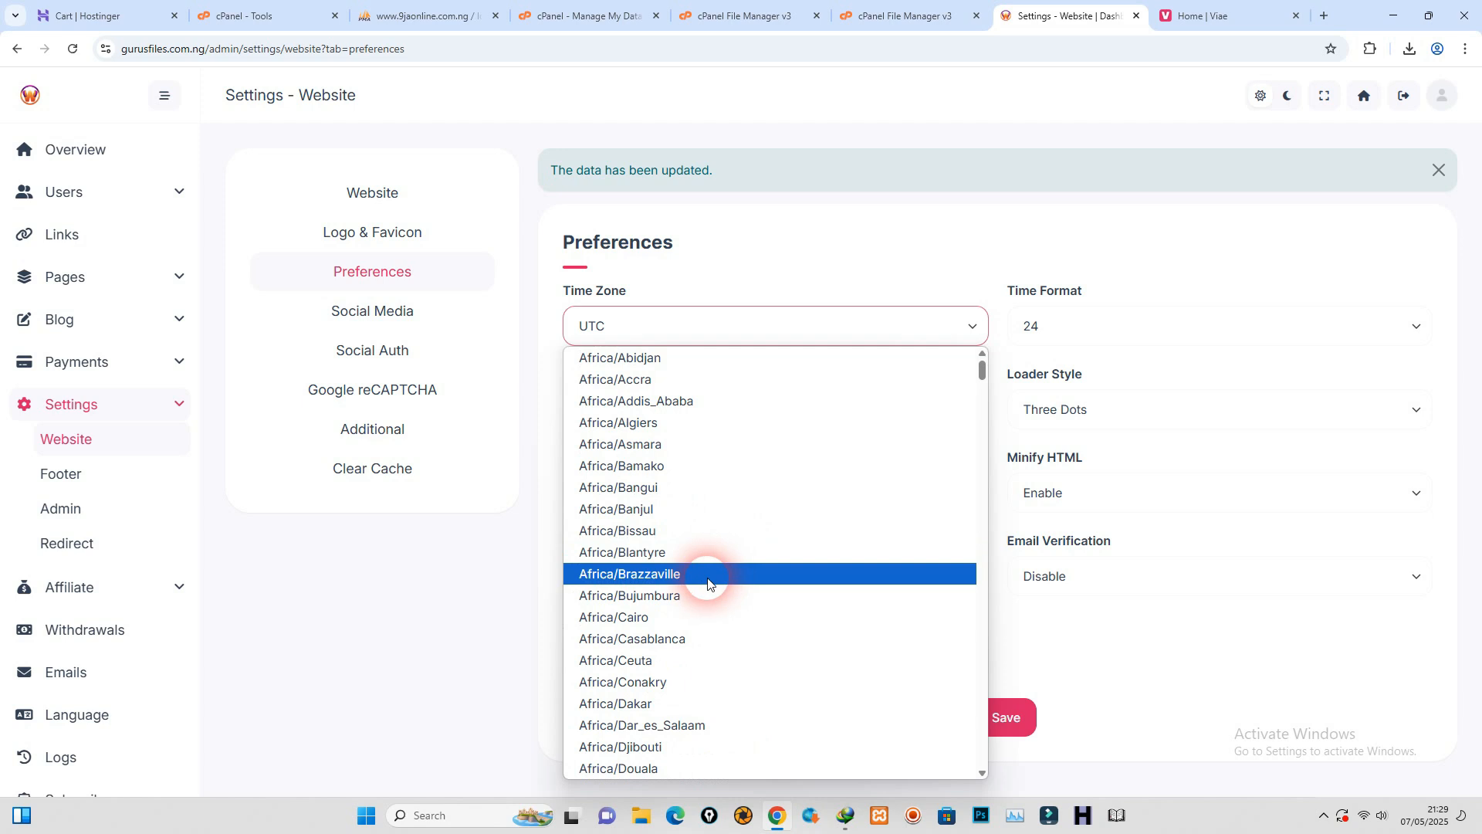
{"action": "scroll", "coordinate": [708, 583], "scroll_direction": "down", "scroll_amount": 4}
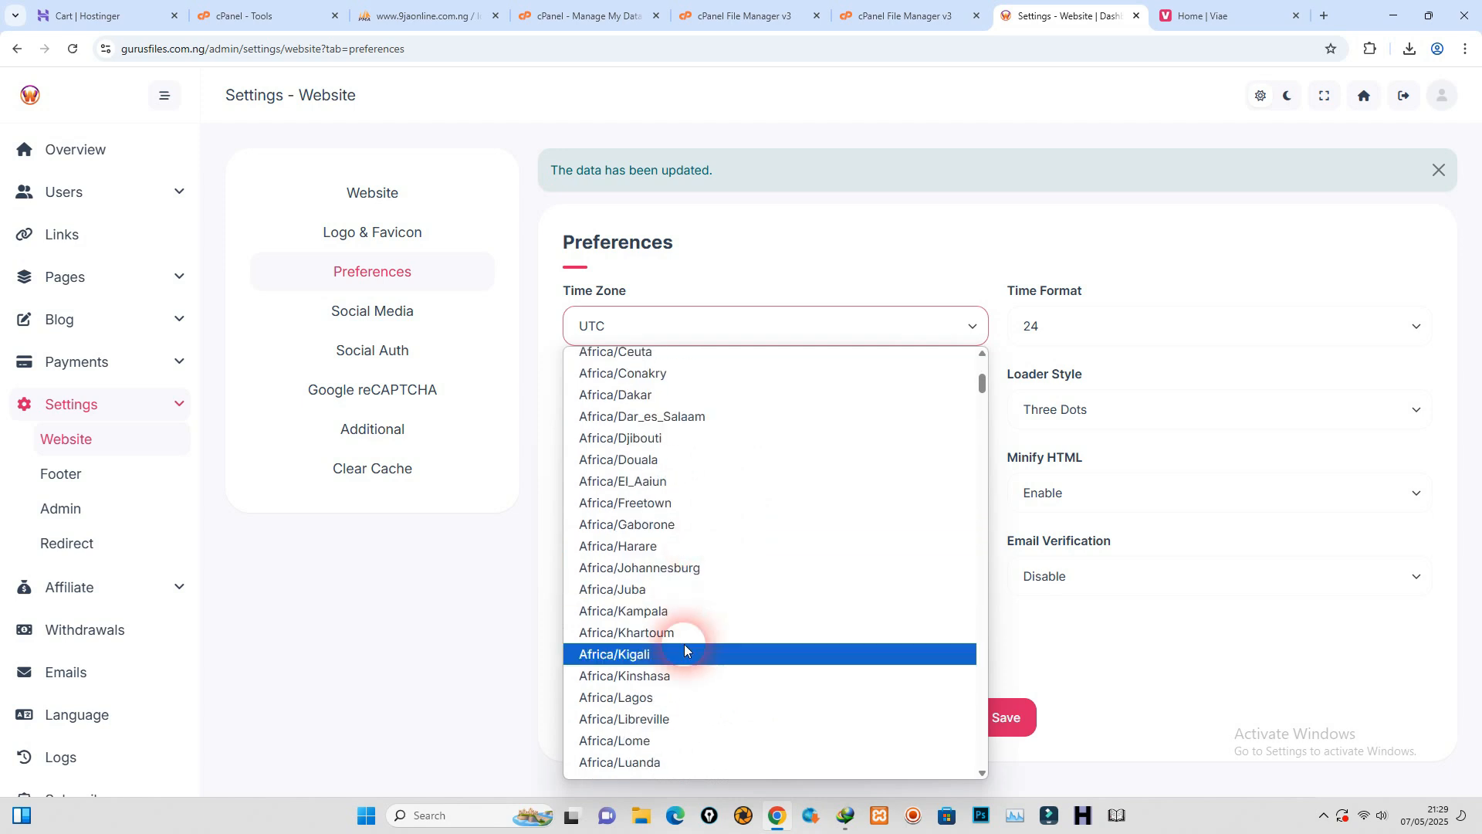
{"action": "left_click", "coordinate": [673, 697]}
{"action": "left_click", "coordinate": [1005, 731]}
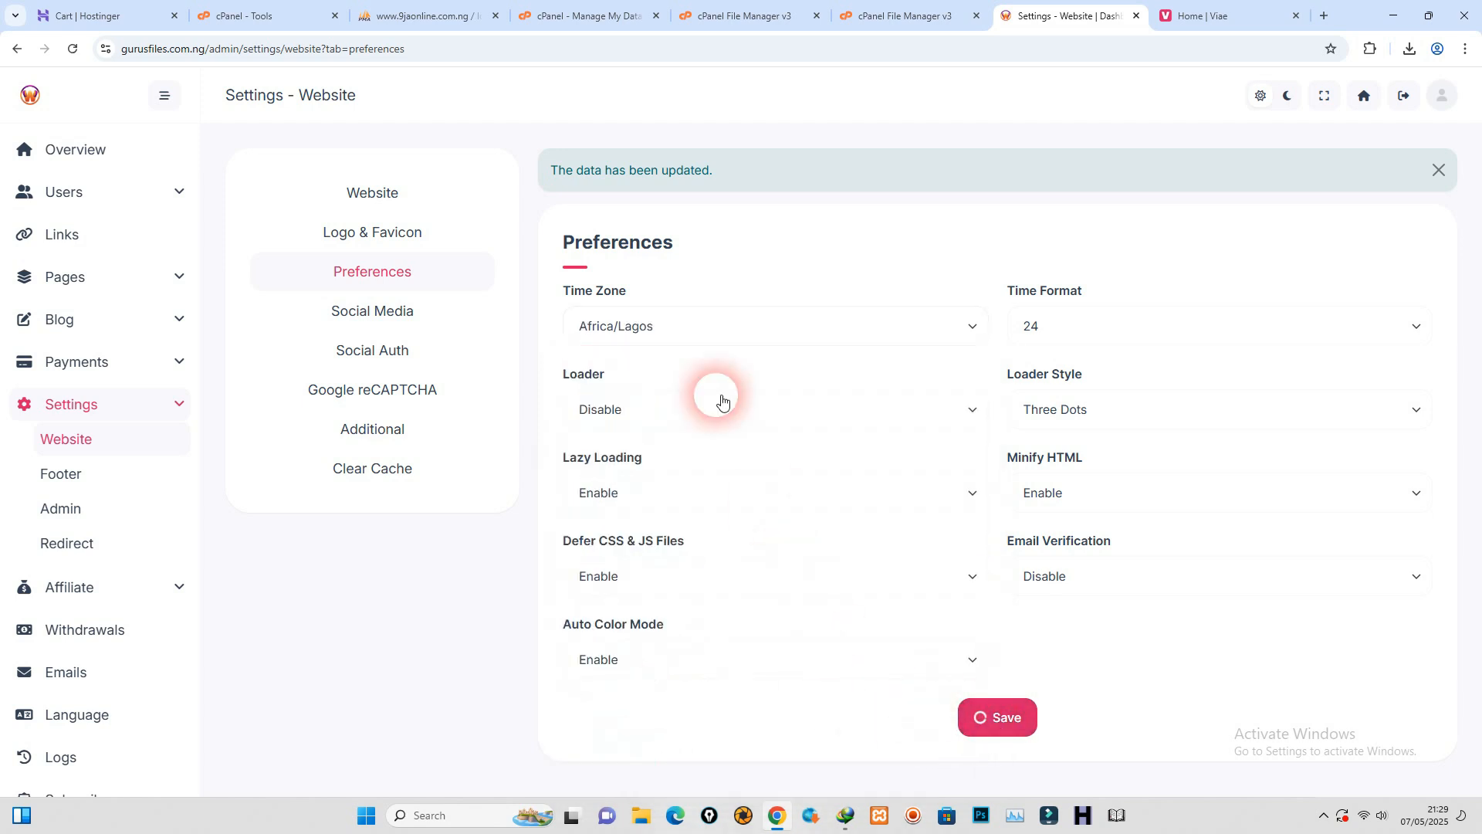
Step: View the social media account settings, and in Social Auth set Google Status to Enable and go through the Google Client ID and Secret ID fields
{"action": "left_click", "coordinate": [384, 310]}
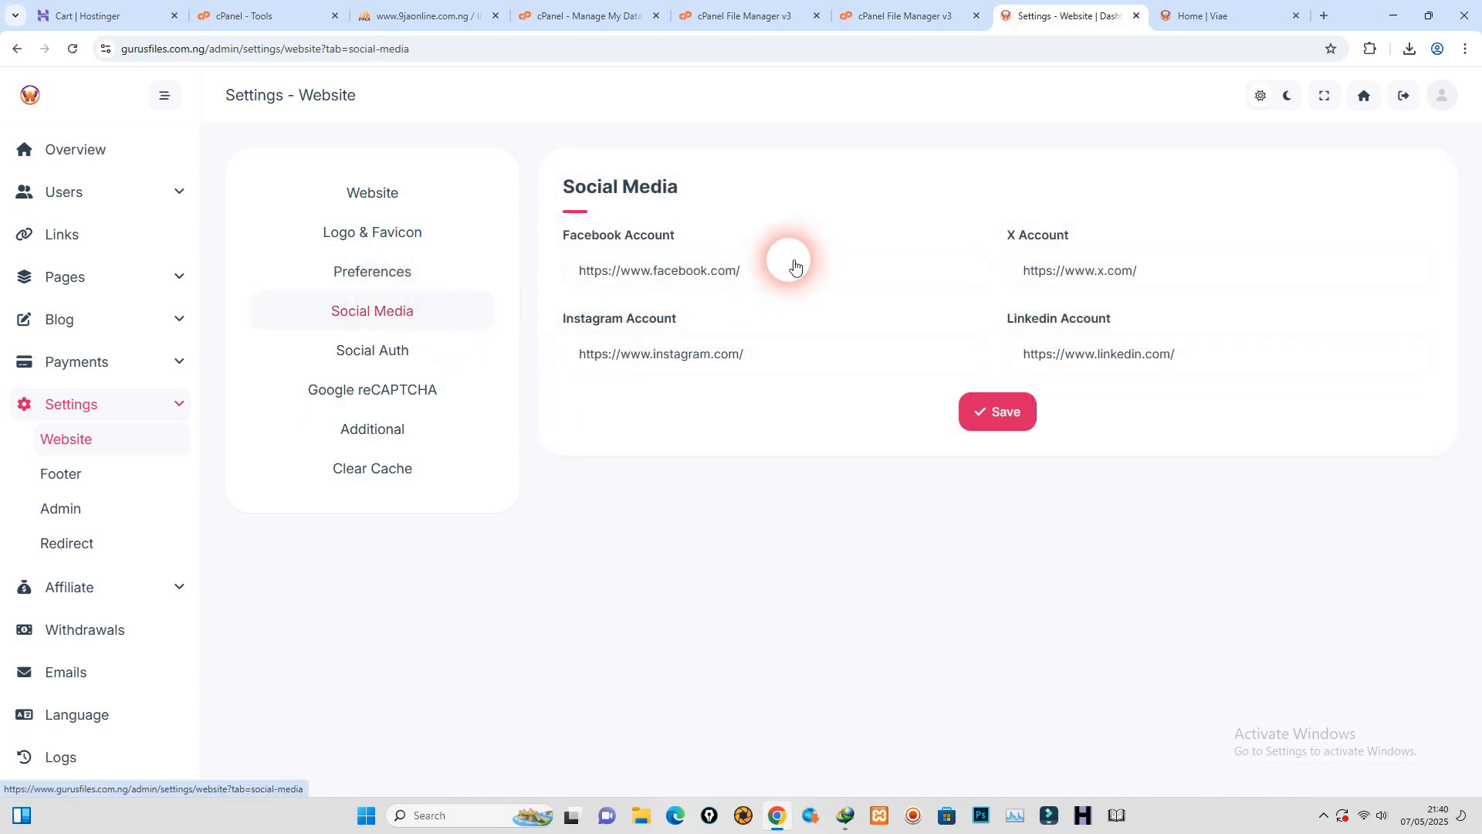
{"action": "left_click", "coordinate": [407, 353]}
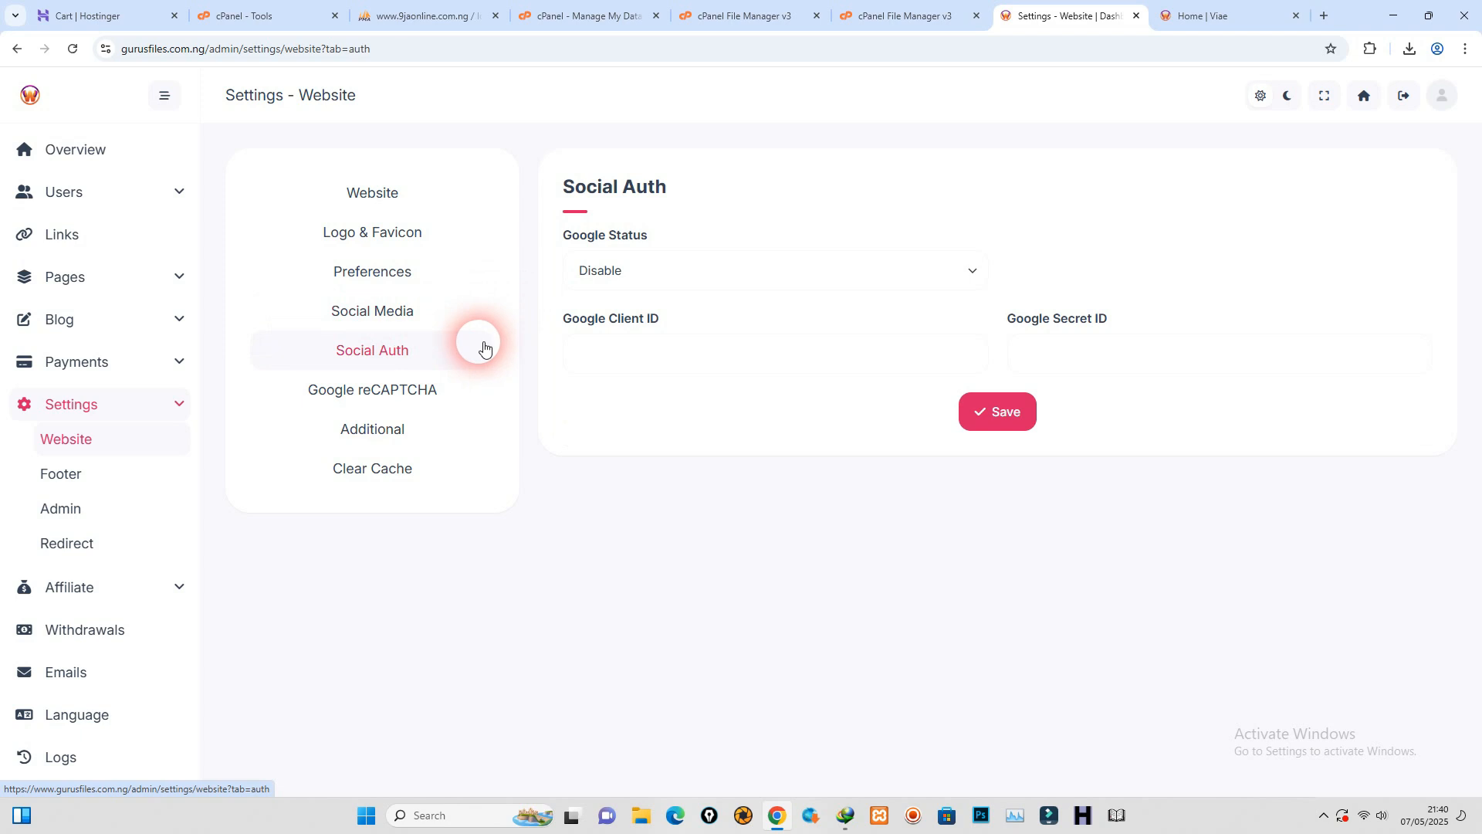
{"action": "left_click", "coordinate": [662, 280]}
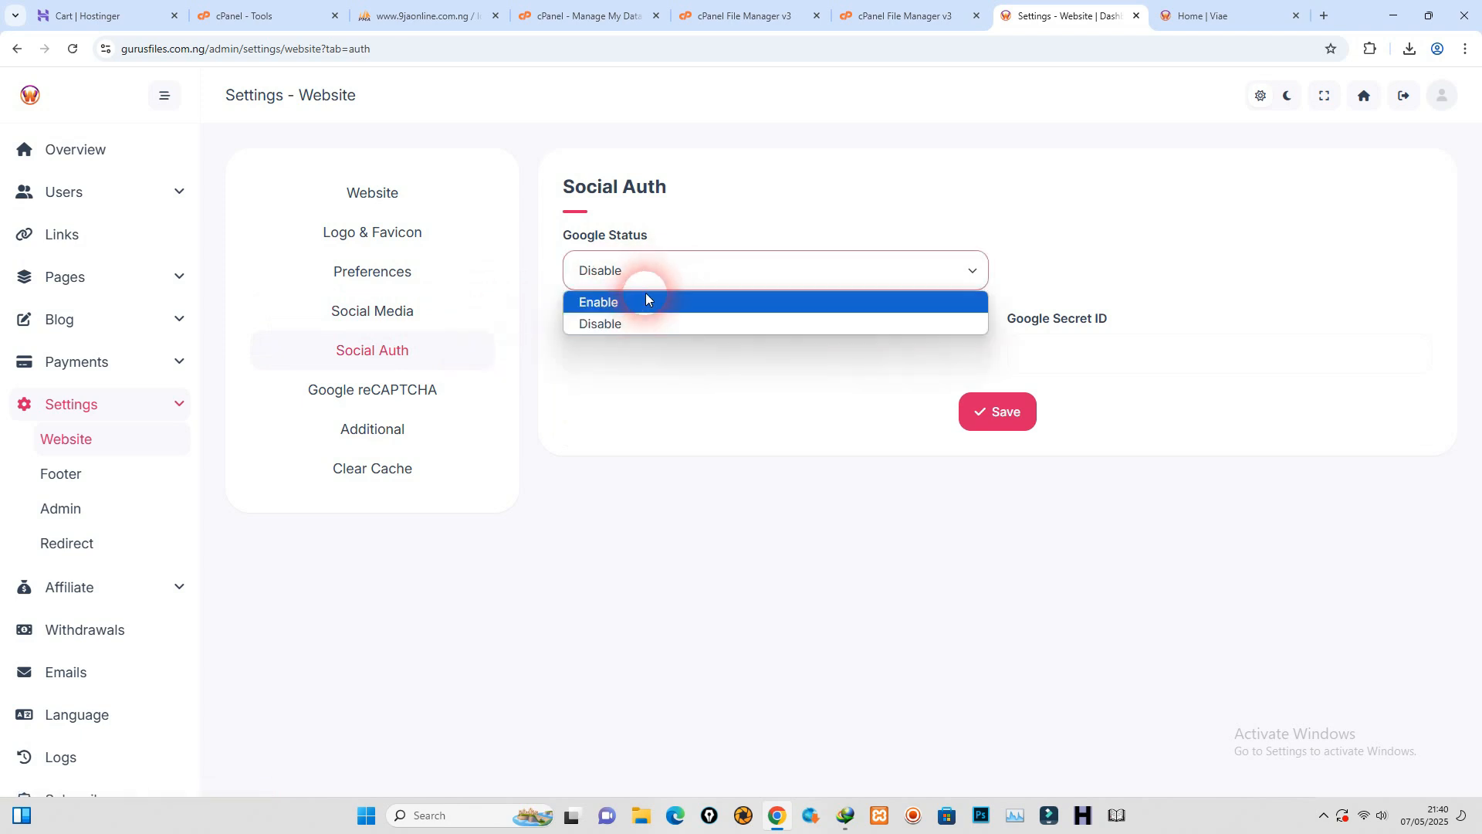
{"action": "left_click", "coordinate": [658, 301]}
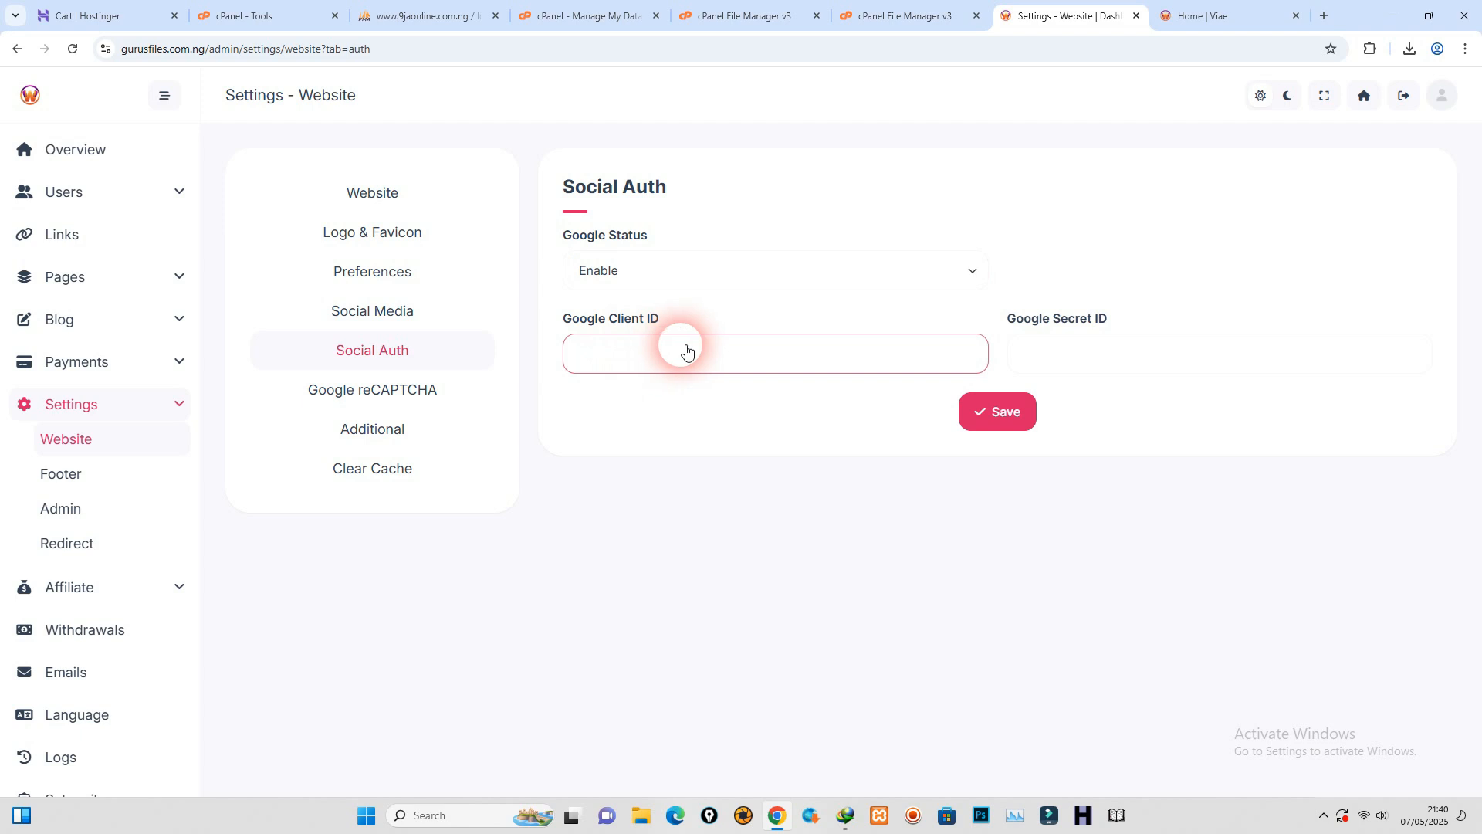
{"action": "left_click", "coordinate": [1092, 354]}
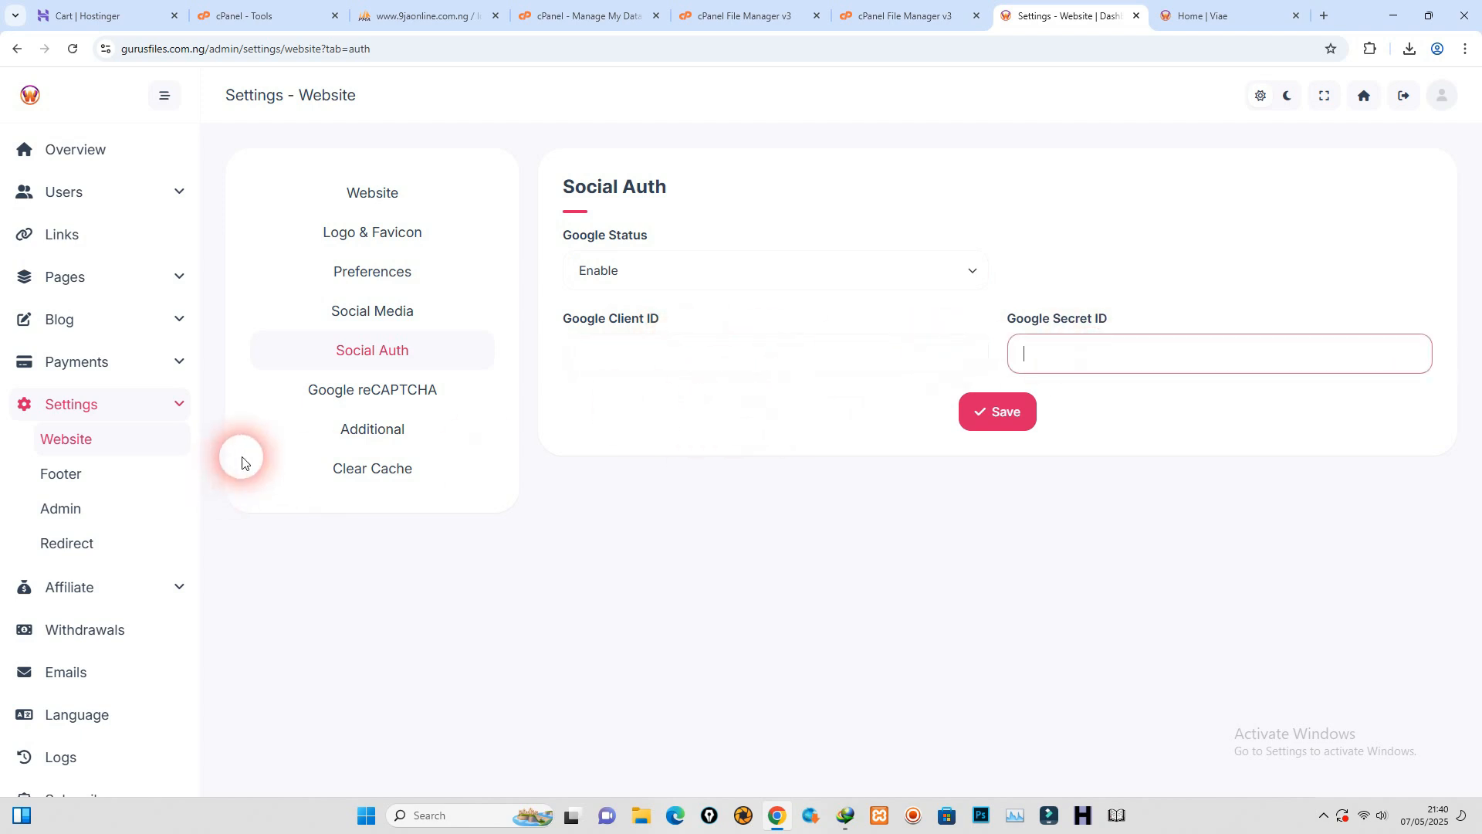
Step: Open the Google reCAPTCHA settings and set its Status to Enable
{"action": "left_click", "coordinate": [372, 392]}
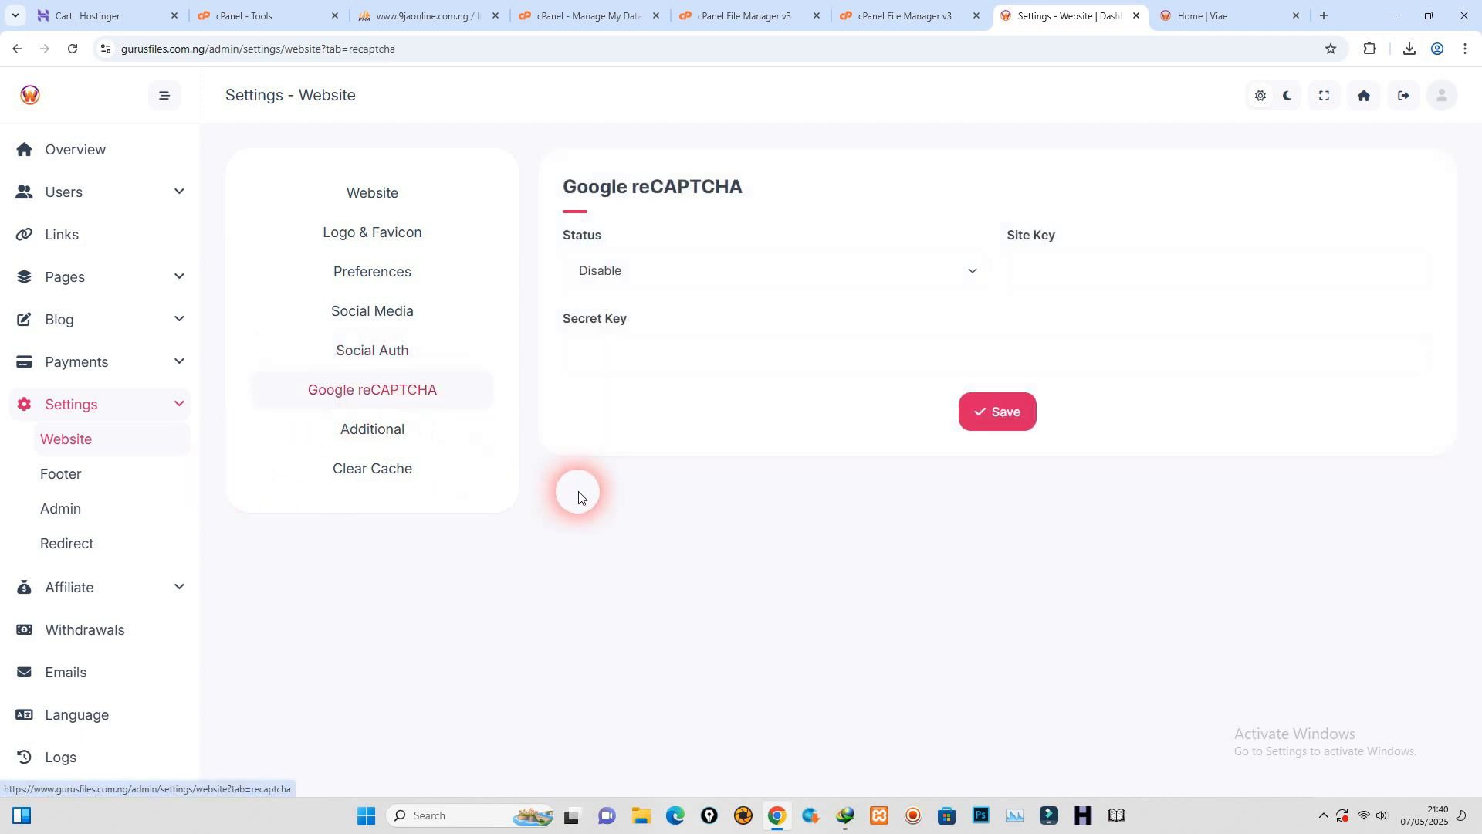
{"action": "left_click", "coordinate": [638, 266]}
{"action": "left_click", "coordinate": [606, 301]}
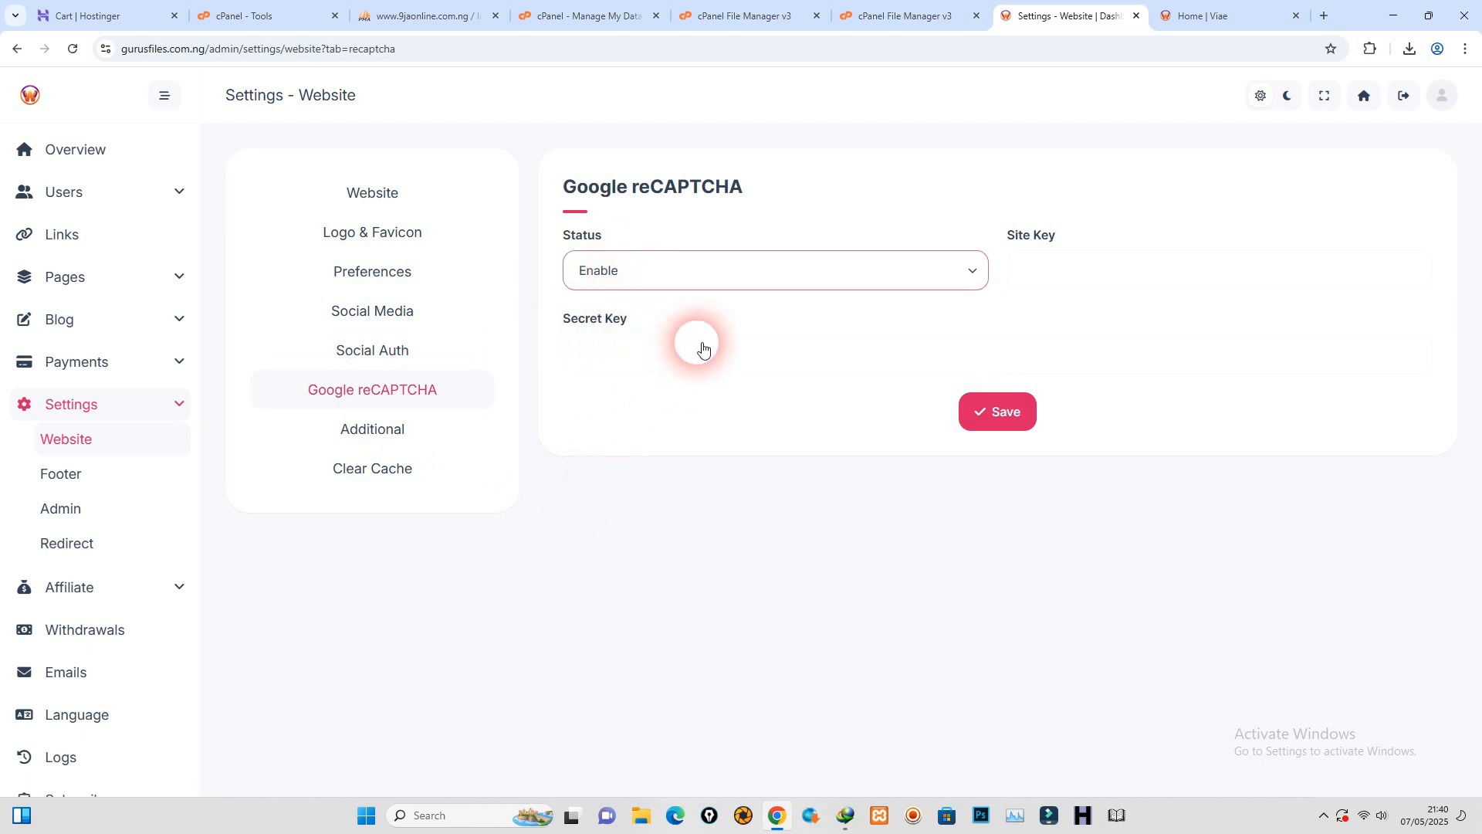
Step: Review the additional CSS and JS settings and the website cache clearing page
{"action": "left_click", "coordinate": [383, 446]}
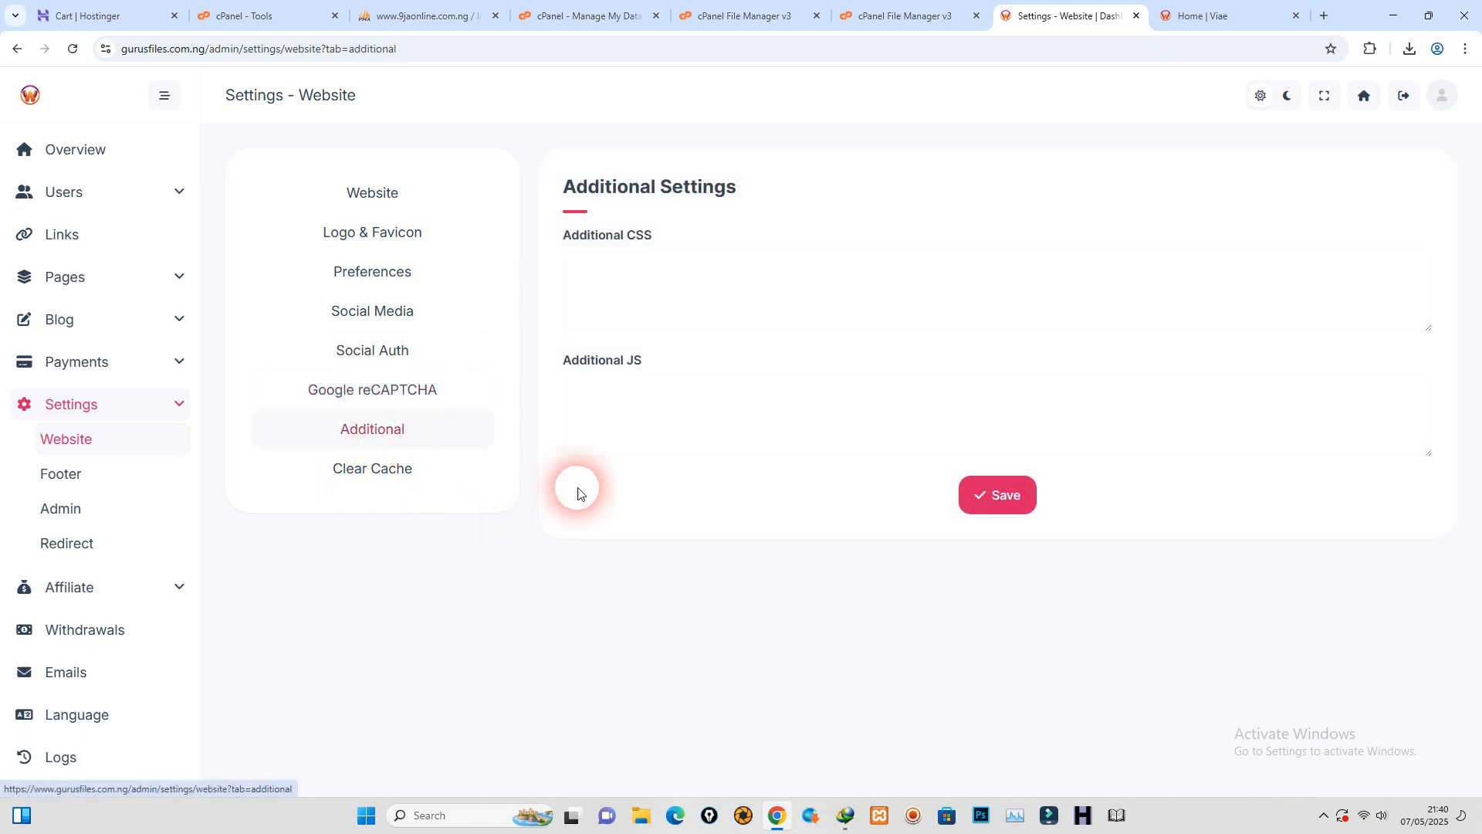
{"action": "left_click", "coordinate": [381, 470]}
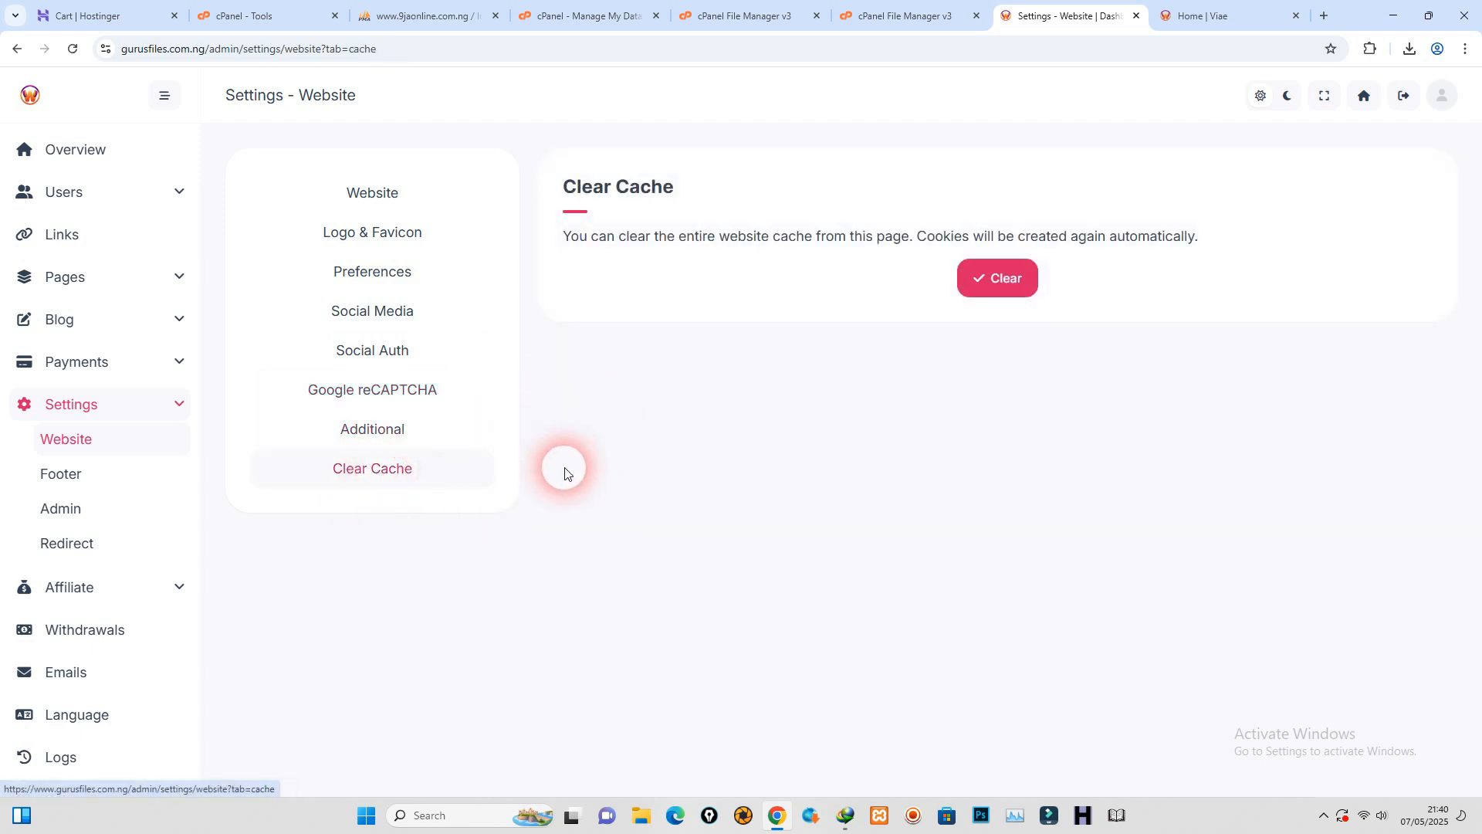
Step: Open the footer settings and examine the link URLs in Area #2 and the contact e-mail in Area #4
{"action": "left_click", "coordinate": [76, 478]}
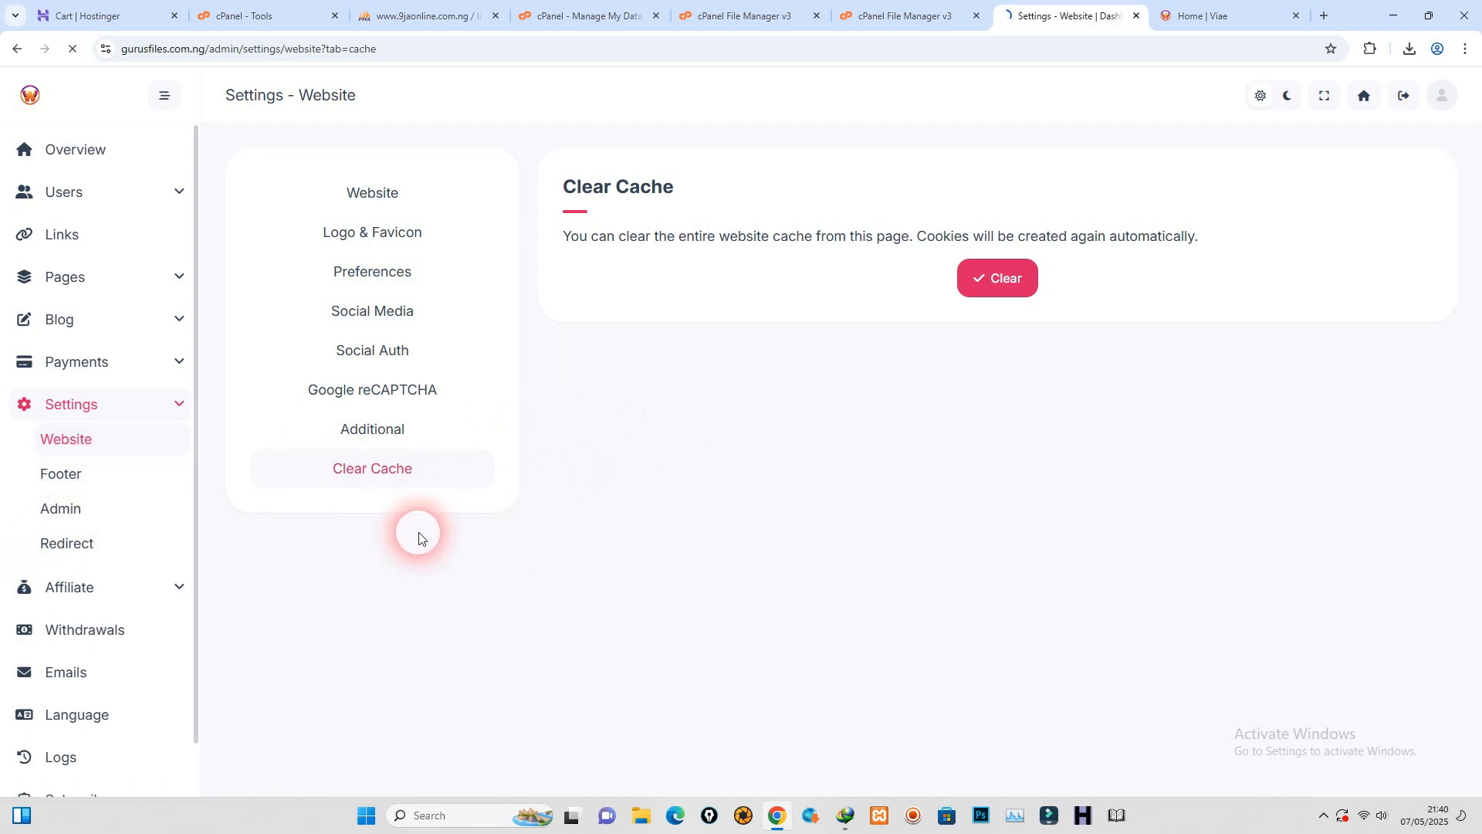
{"action": "scroll", "coordinate": [804, 549], "scroll_direction": "down", "scroll_amount": 5}
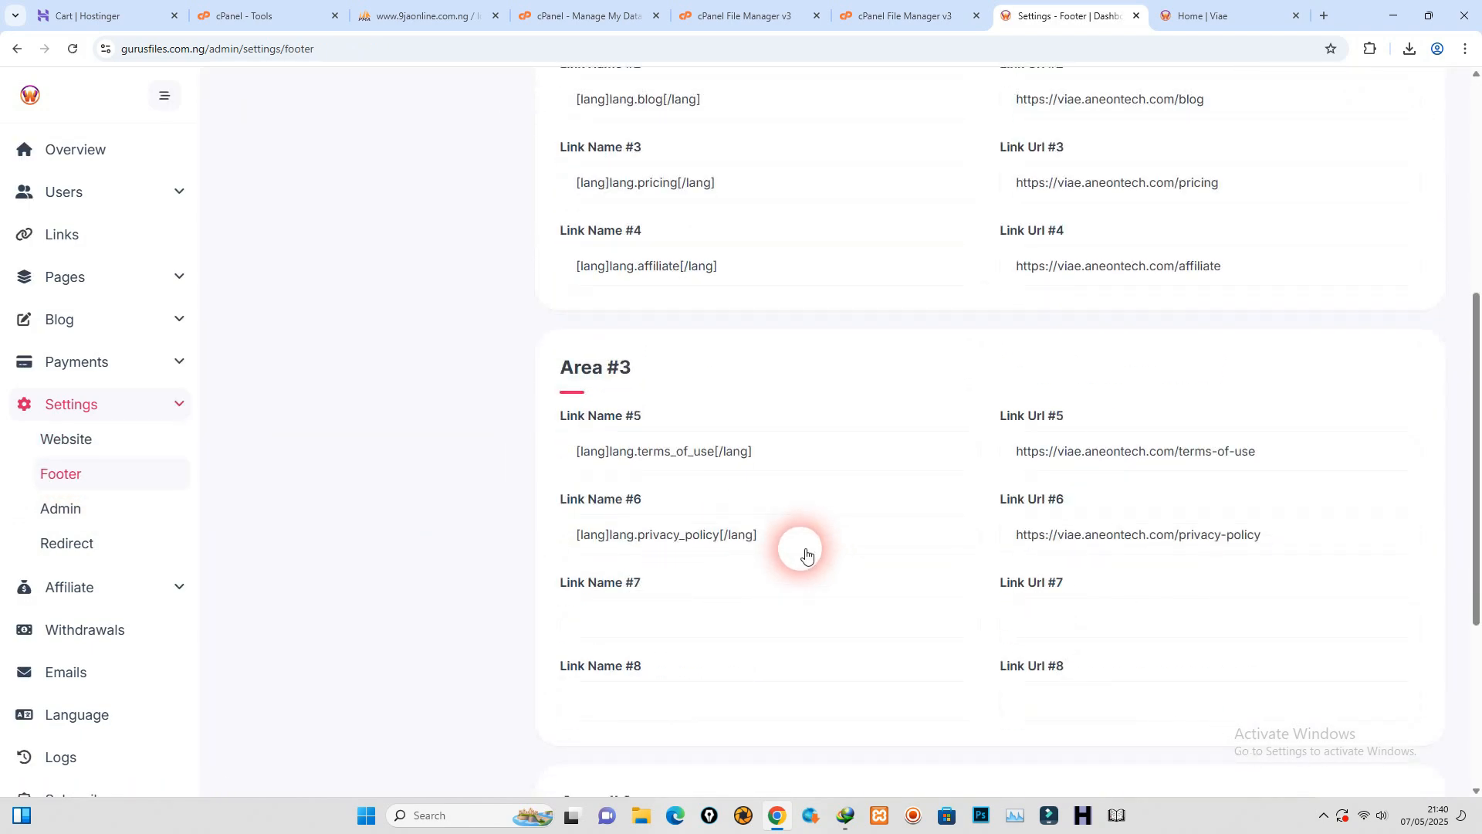
{"action": "scroll", "coordinate": [806, 555], "scroll_direction": "up", "scroll_amount": 3}
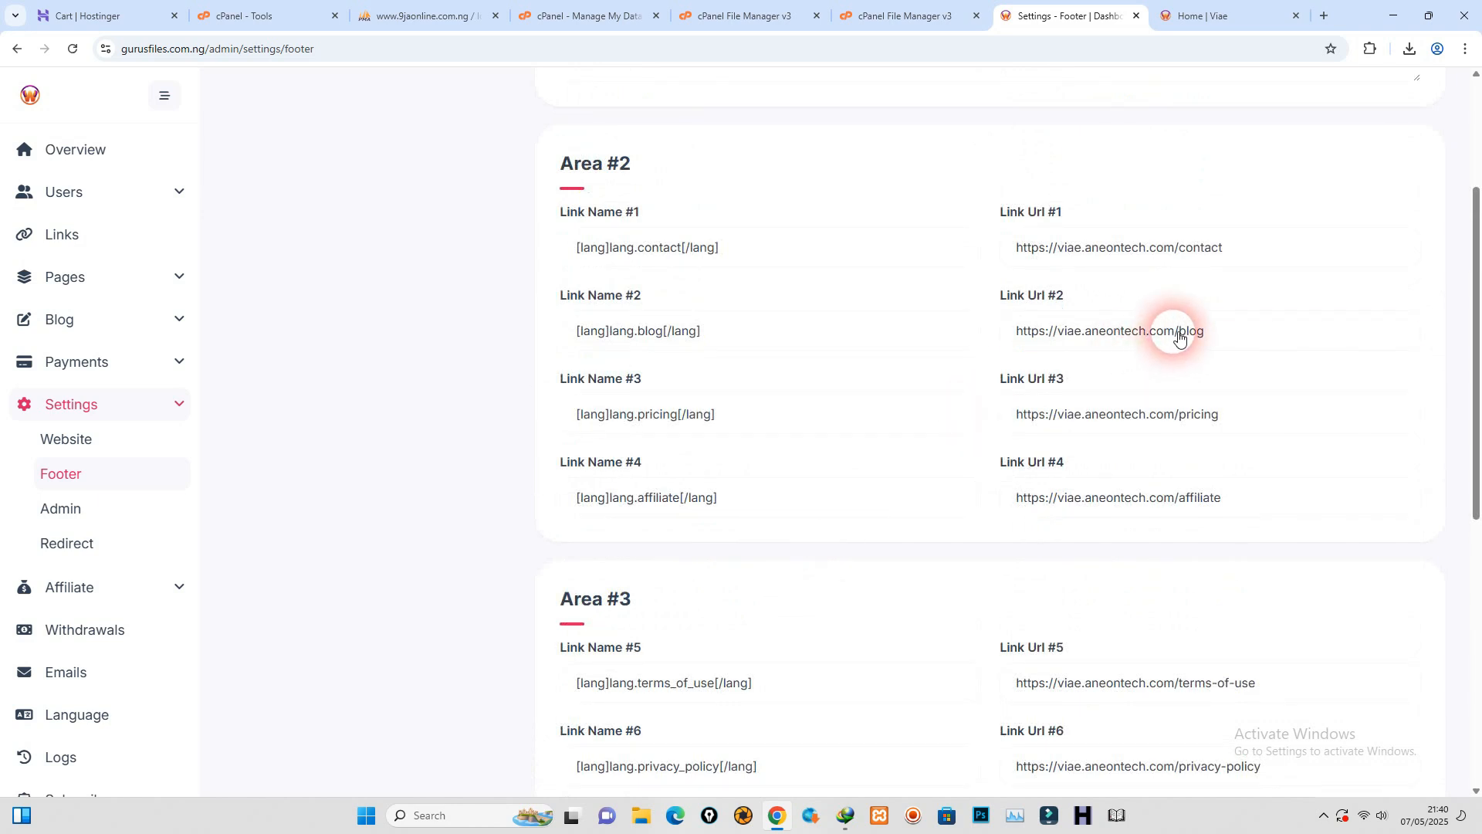
{"action": "left_click_drag", "start_coordinate": [1179, 337], "coordinate": [1076, 347]}
{"action": "left_click_drag", "start_coordinate": [1059, 248], "coordinate": [1172, 255]}
{"action": "scroll", "coordinate": [847, 479], "scroll_direction": "down", "scroll_amount": 7}
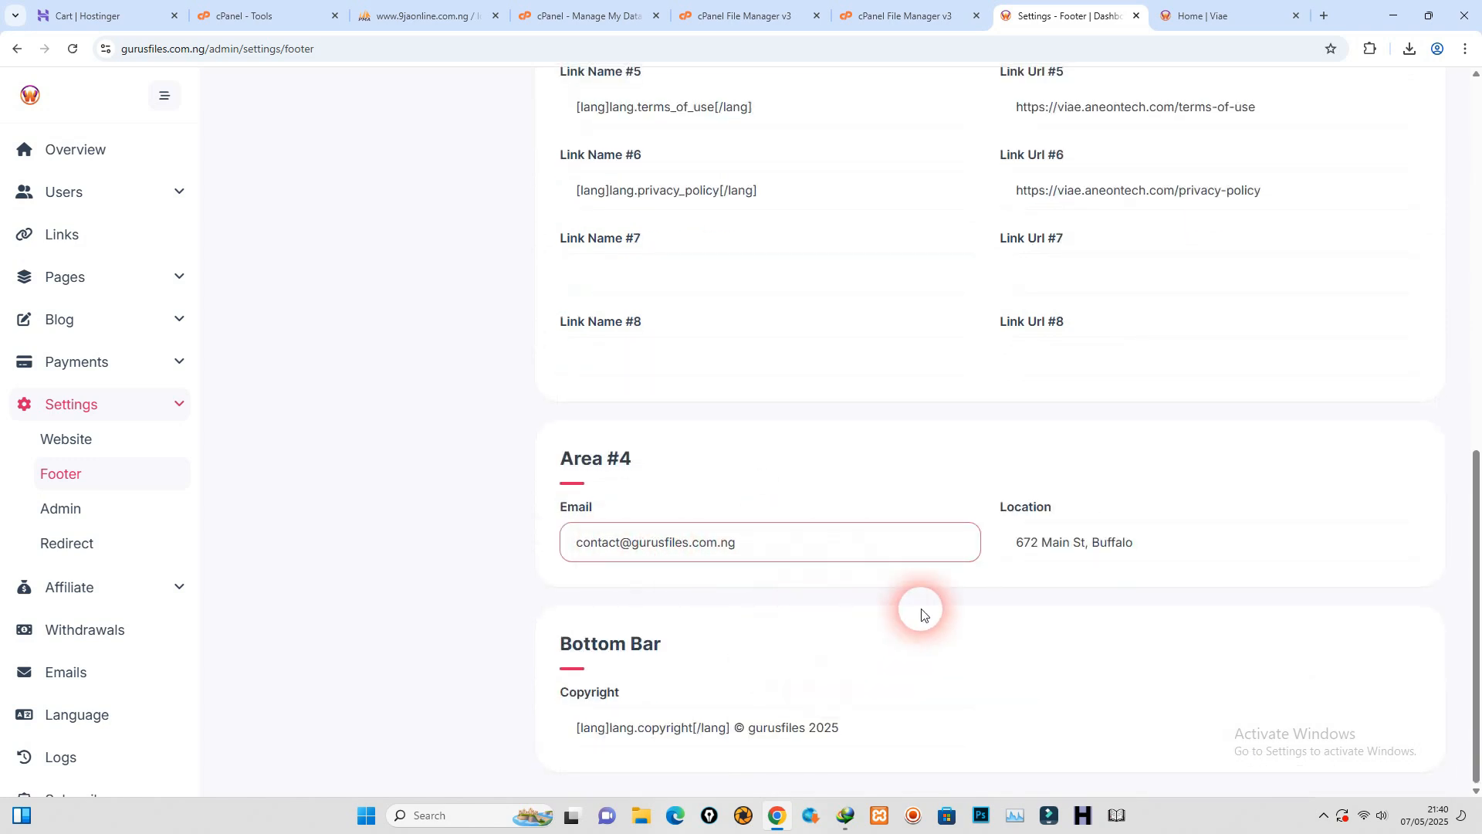
{"action": "left_click_drag", "start_coordinate": [630, 542], "coordinate": [768, 553]}
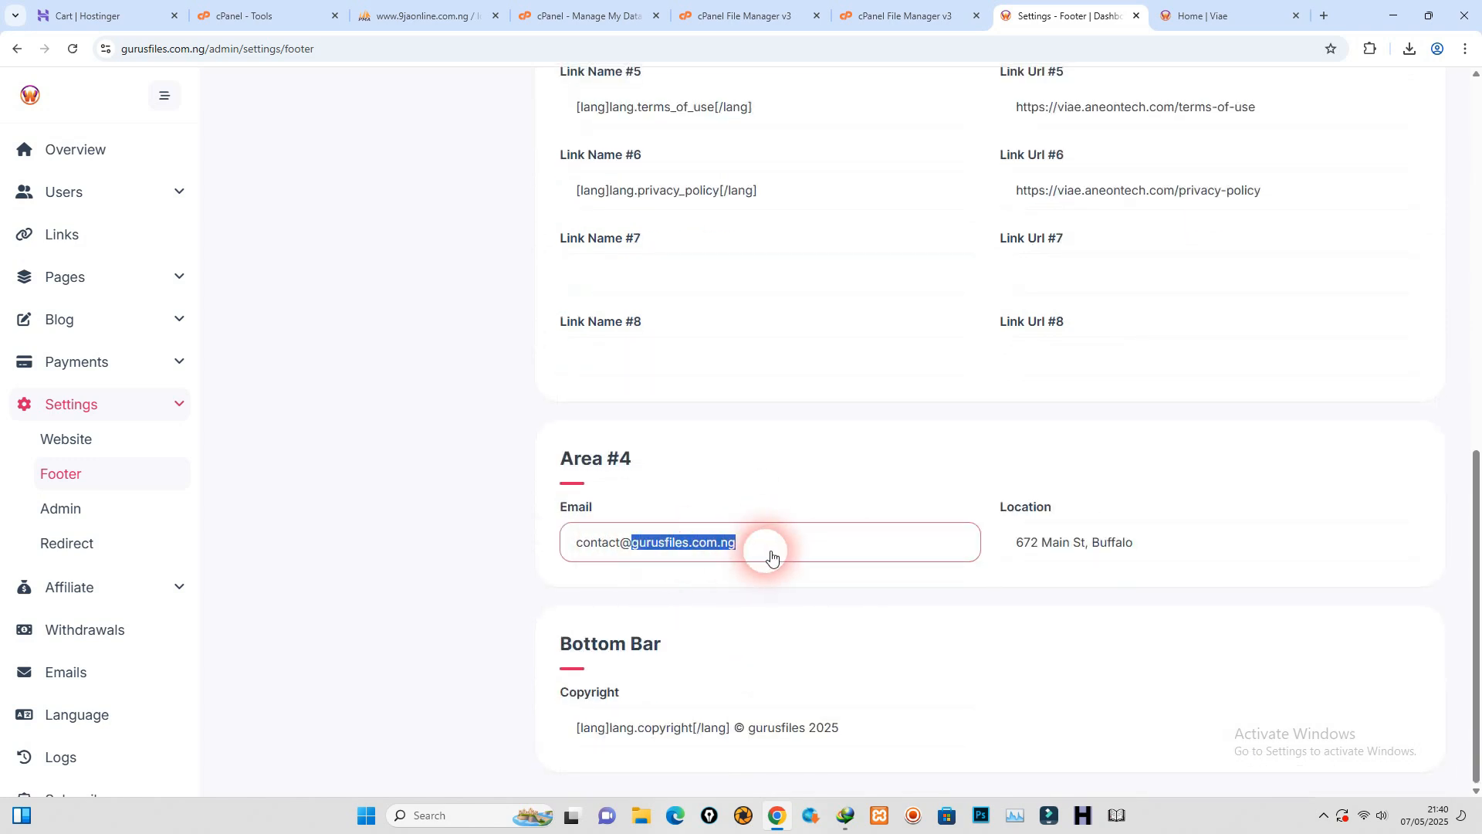
{"action": "left_click", "coordinate": [818, 552]}
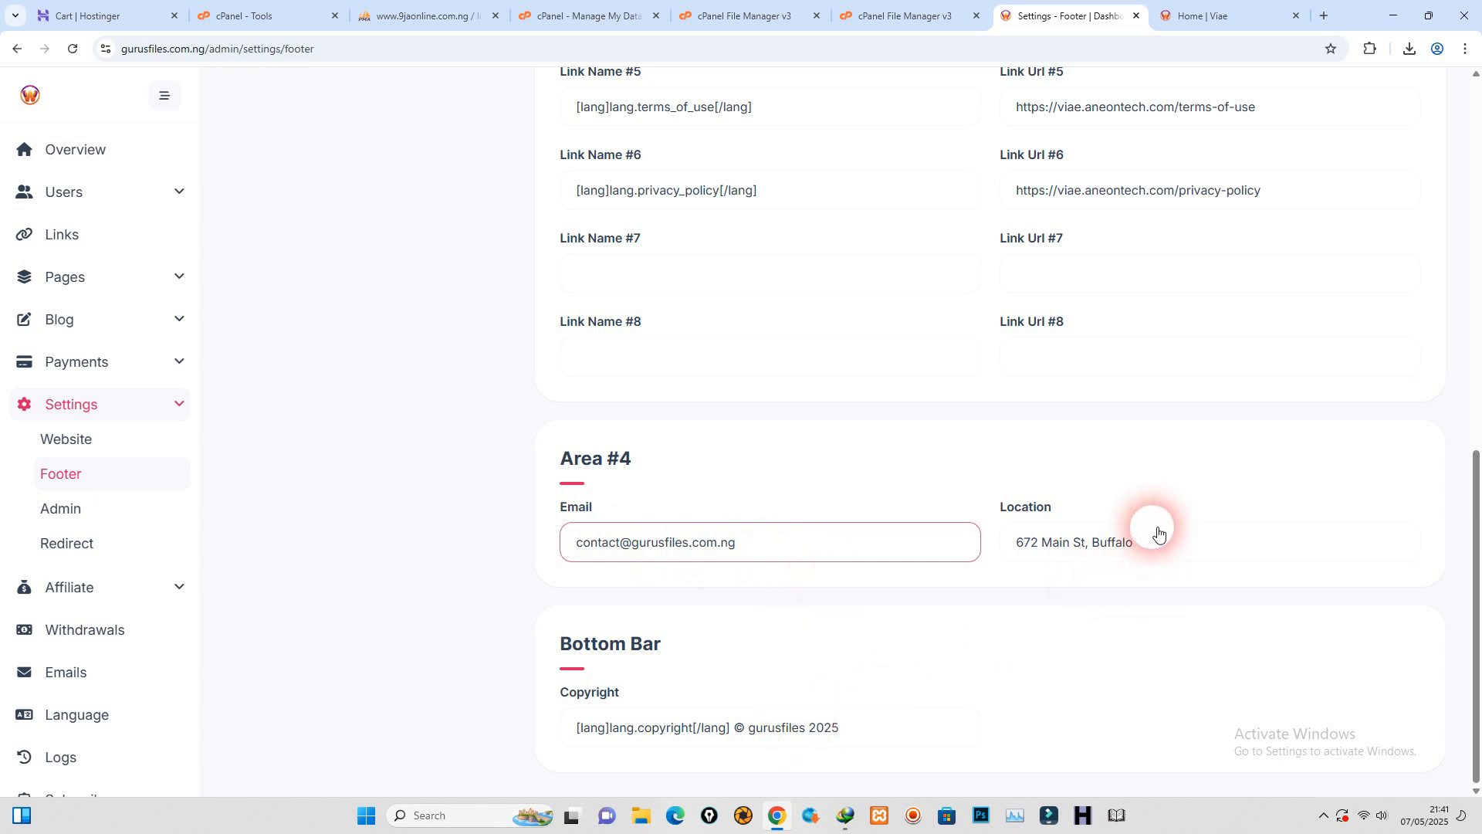
Step: Change the city in the footer's Area #4 location to Abuja and save the footer settings
{"action": "left_click_drag", "start_coordinate": [1150, 547], "coordinate": [1104, 544]}
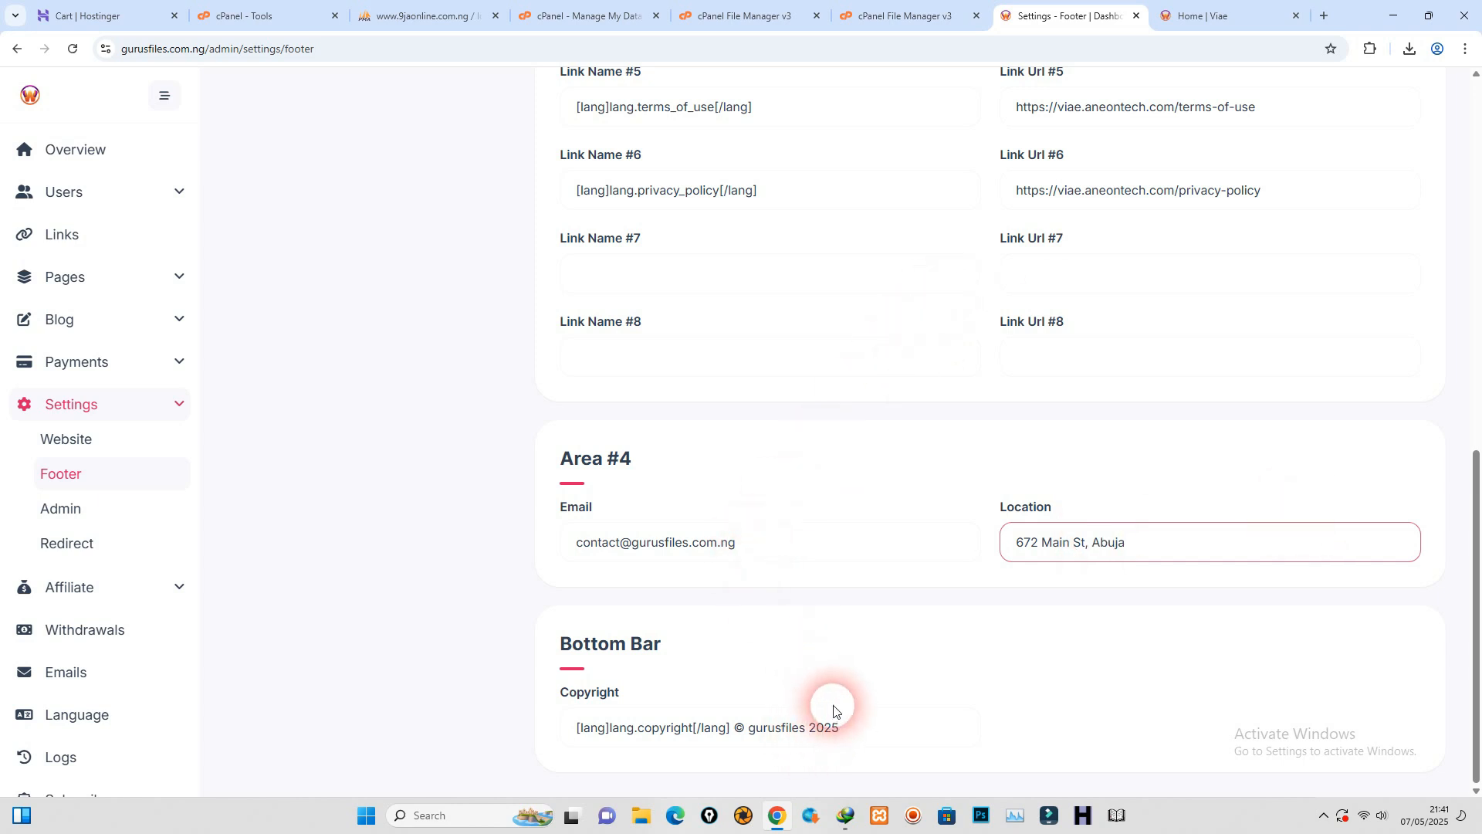
{"action": "scroll", "coordinate": [827, 705], "scroll_direction": "up", "scroll_amount": 12}
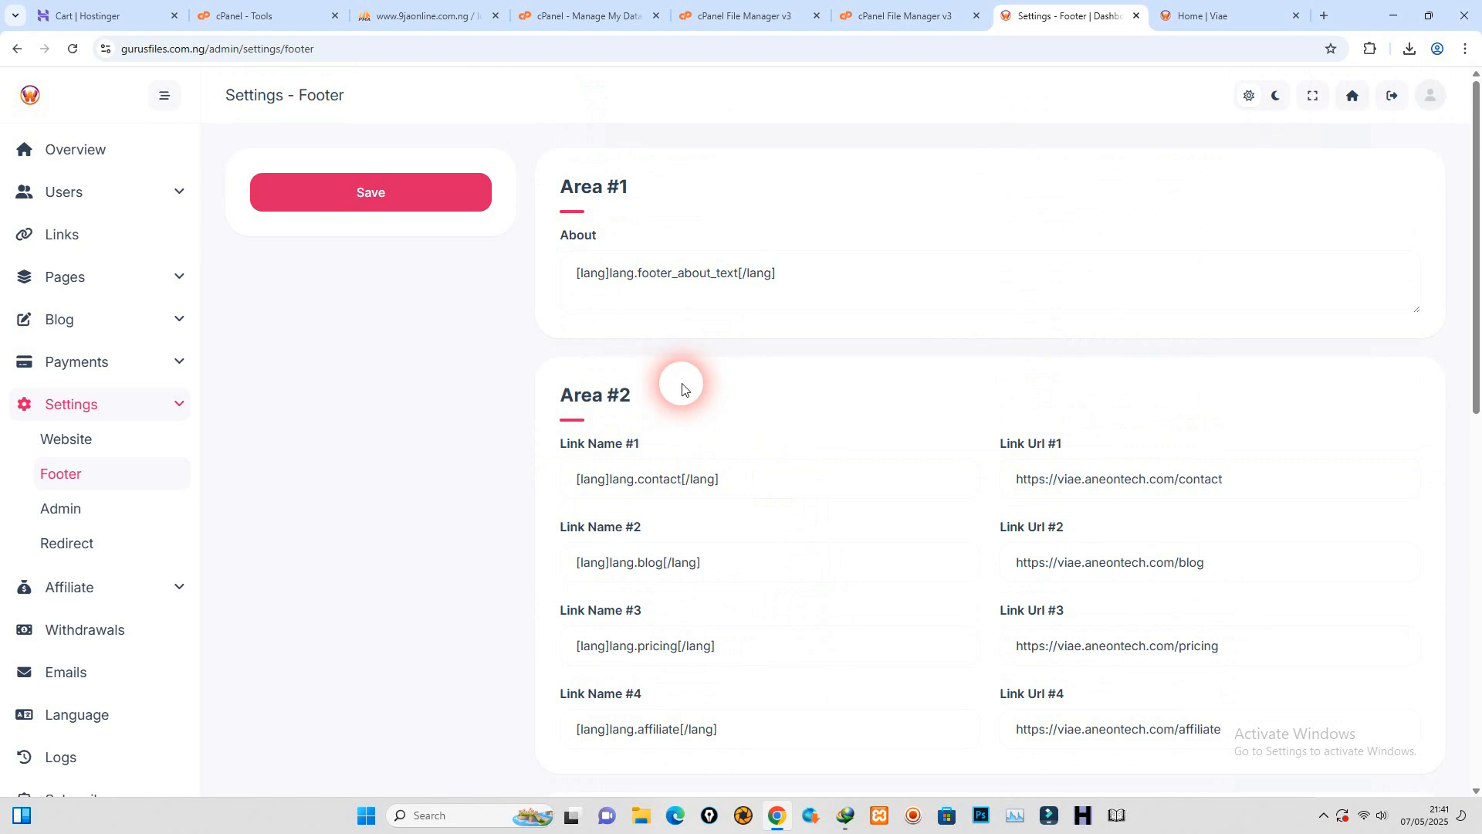
{"action": "left_click", "coordinate": [430, 220]}
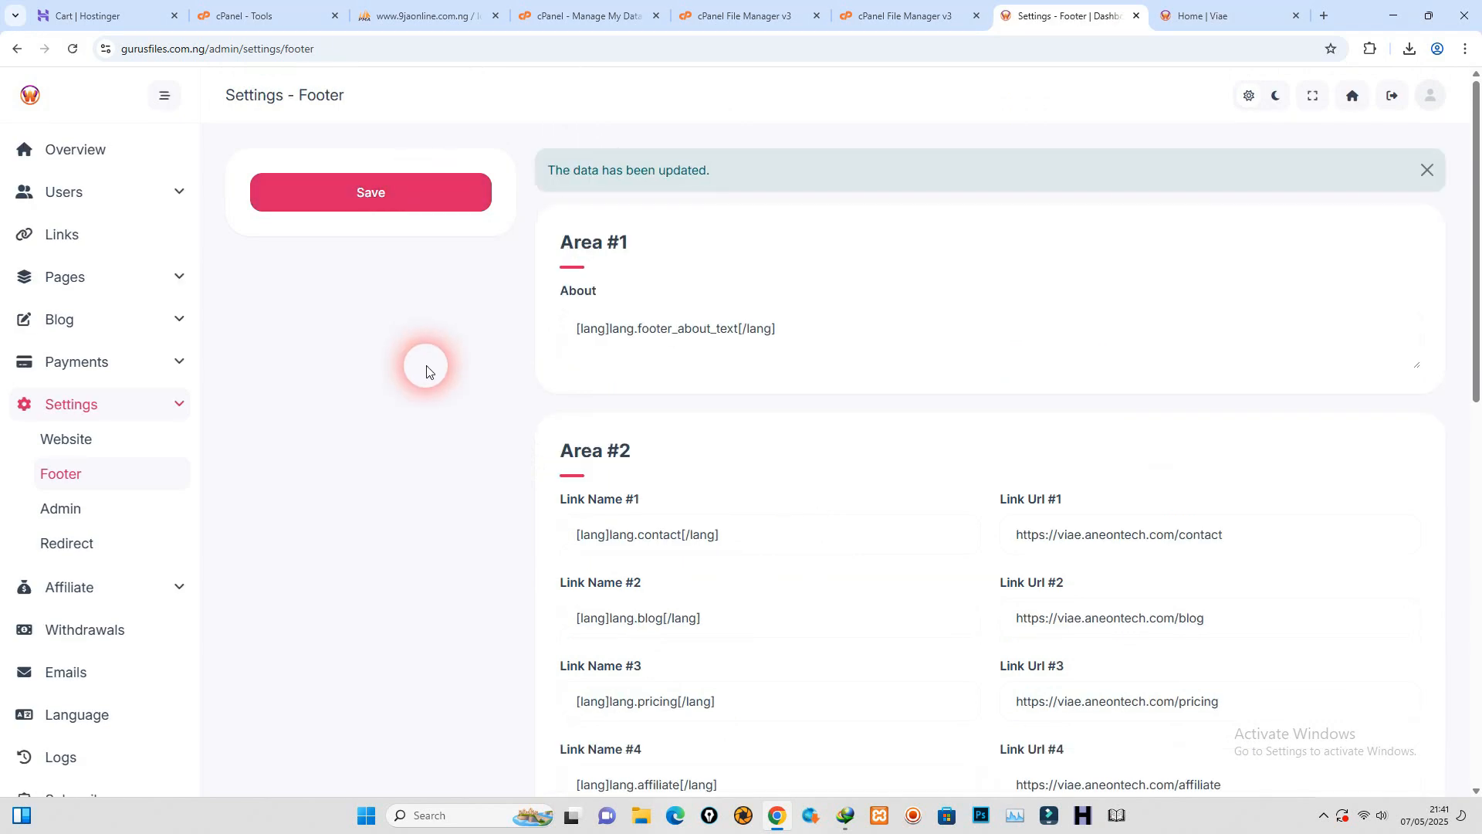
Step: Open the admin account settings, choose 3-1sasa11.png from Downloads as the admin photo and save
{"action": "left_click", "coordinate": [65, 518]}
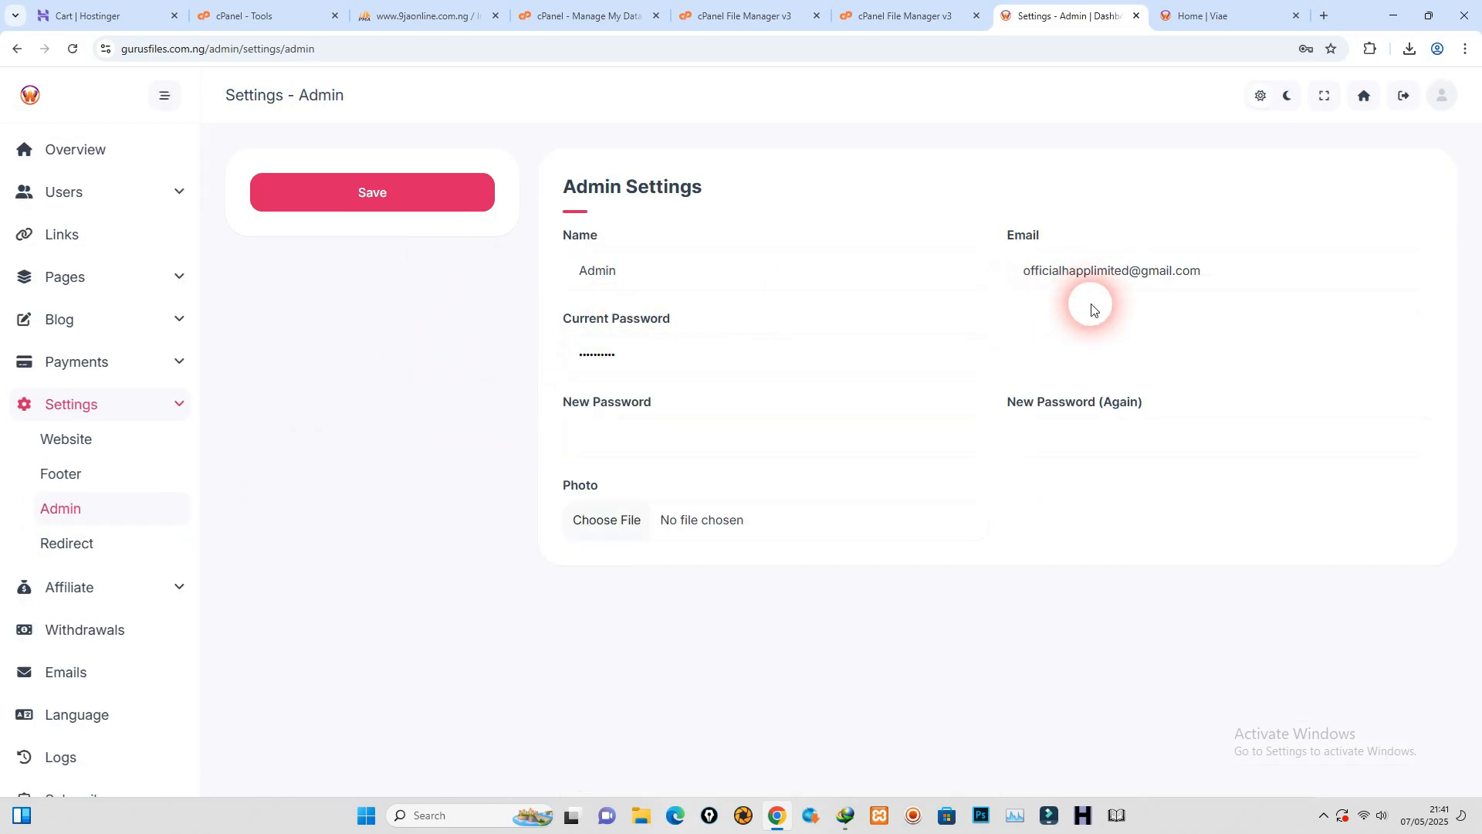
{"action": "left_click", "coordinate": [1042, 441]}
{"action": "left_click", "coordinate": [614, 520]}
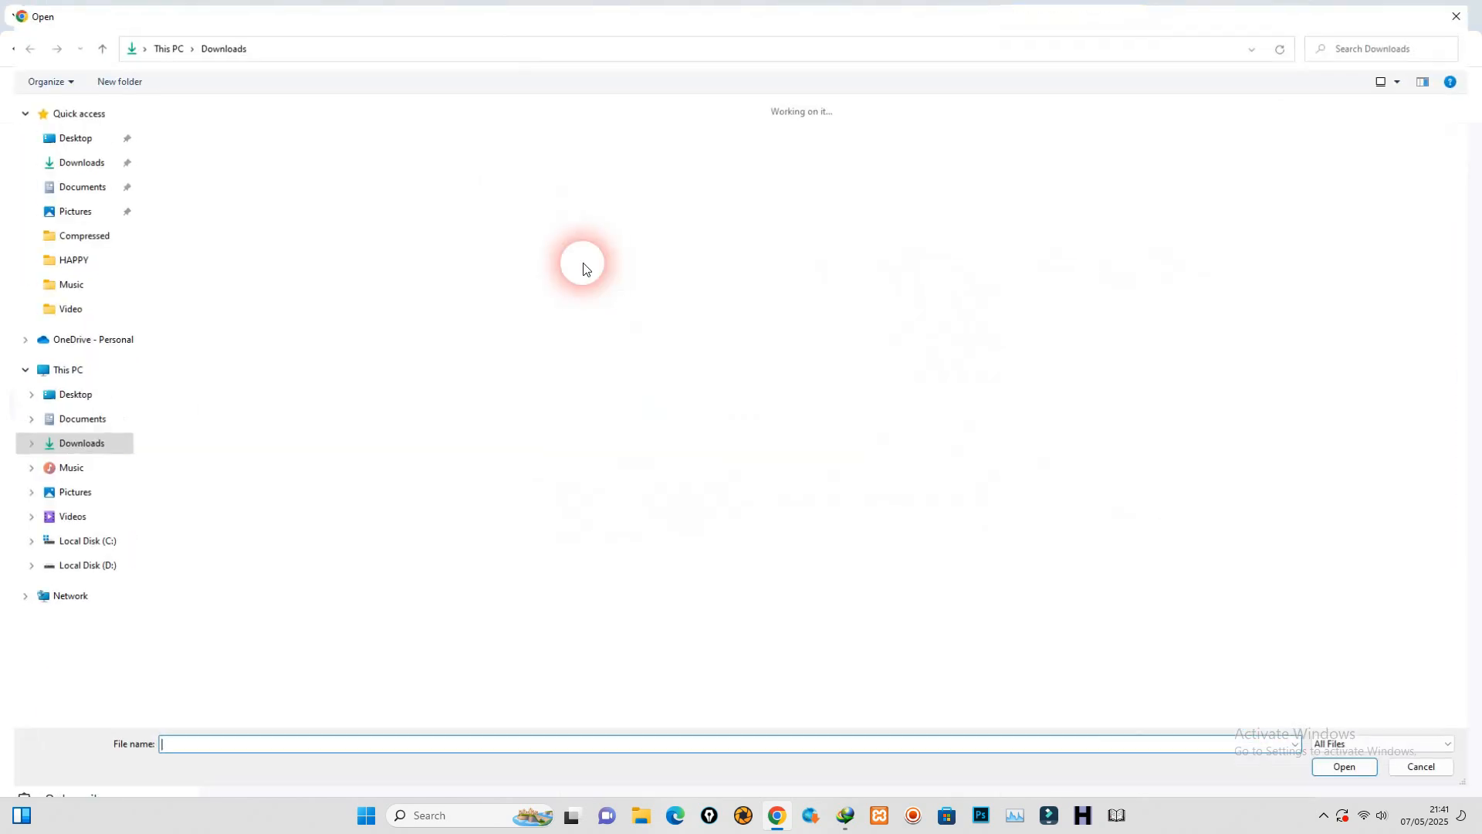
{"action": "scroll", "coordinate": [777, 385], "scroll_direction": "down", "scroll_amount": 10}
{"action": "left_click", "coordinate": [1089, 635]}
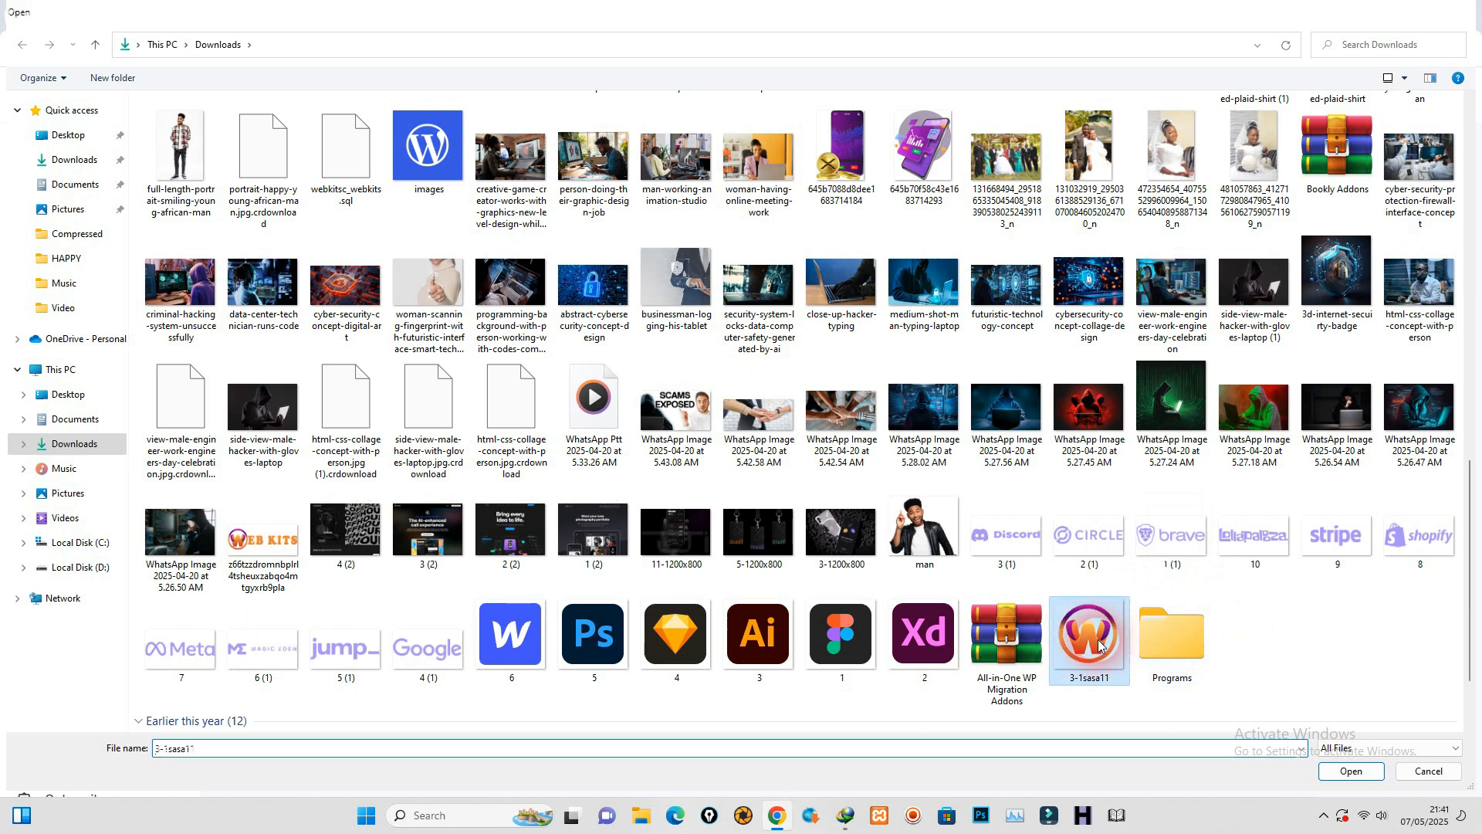
{"action": "double_click", "coordinate": [1084, 665]}
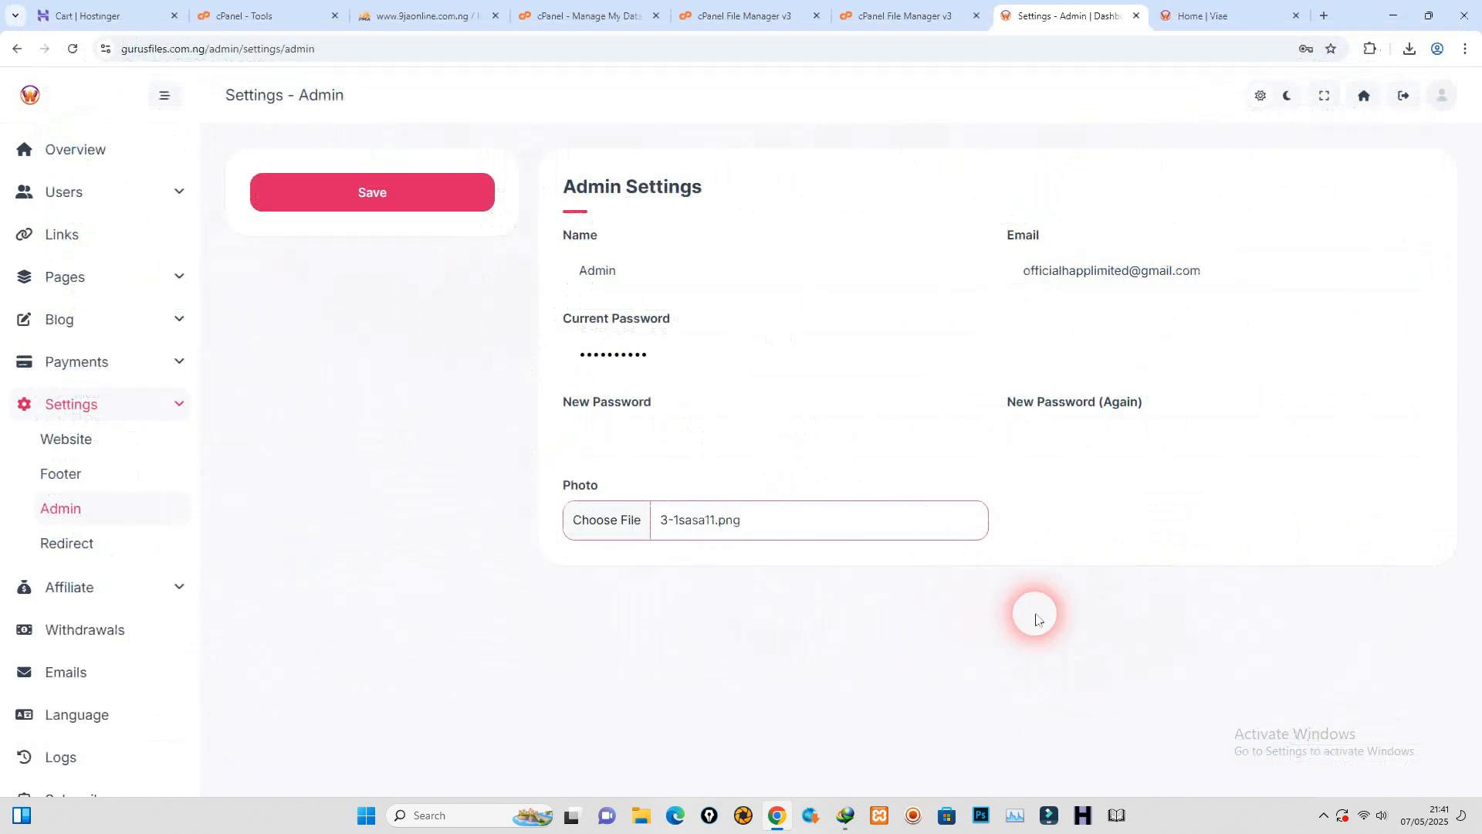
{"action": "left_click", "coordinate": [430, 215]}
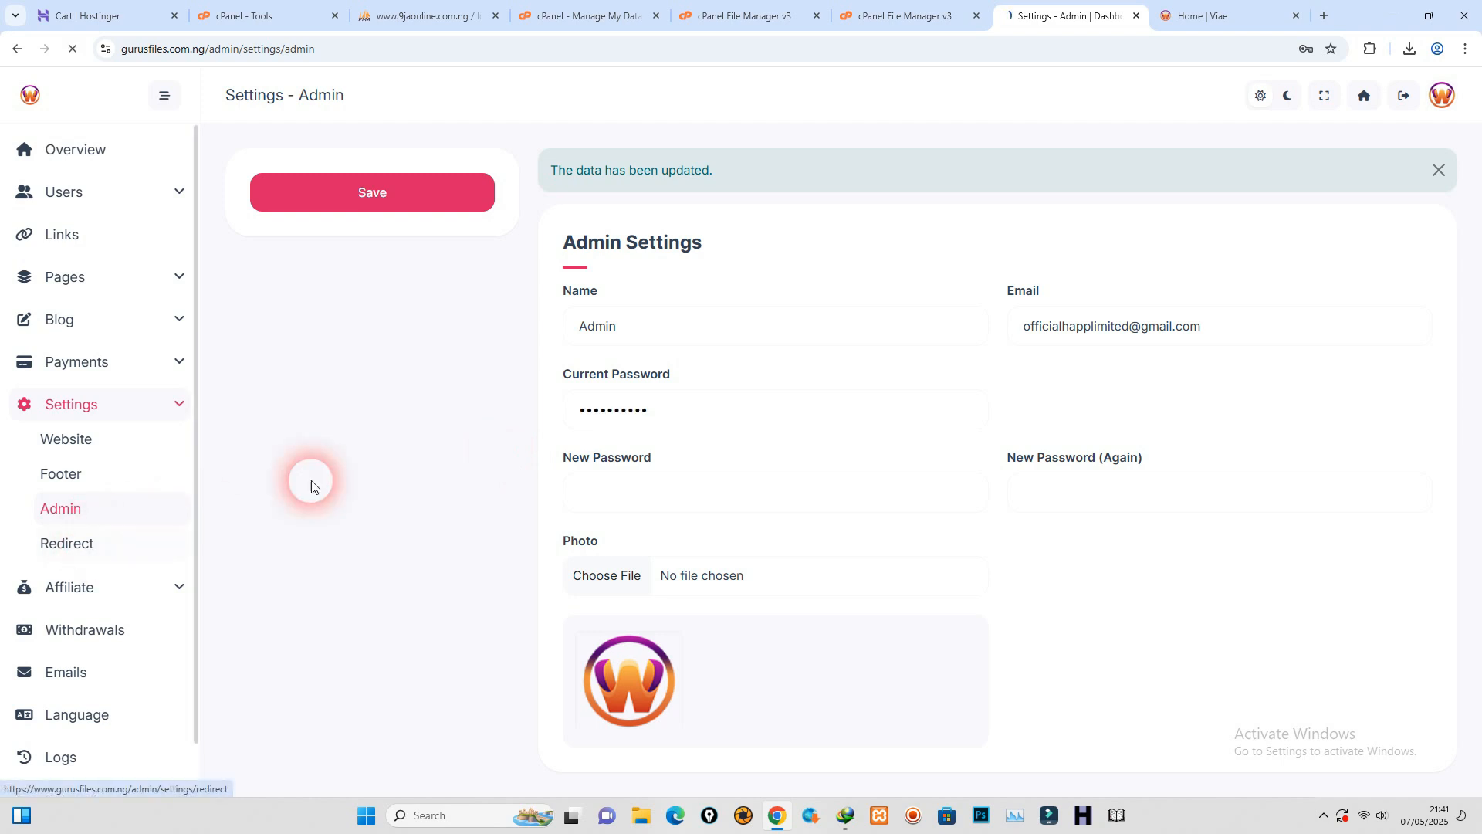
Step: Open the redirect settings and examine the countdown seconds, the Adblock Blocker options and the redirect slug
{"action": "left_click", "coordinate": [639, 264]}
{"action": "left_click_drag", "start_coordinate": [639, 265], "coordinate": [529, 287]}
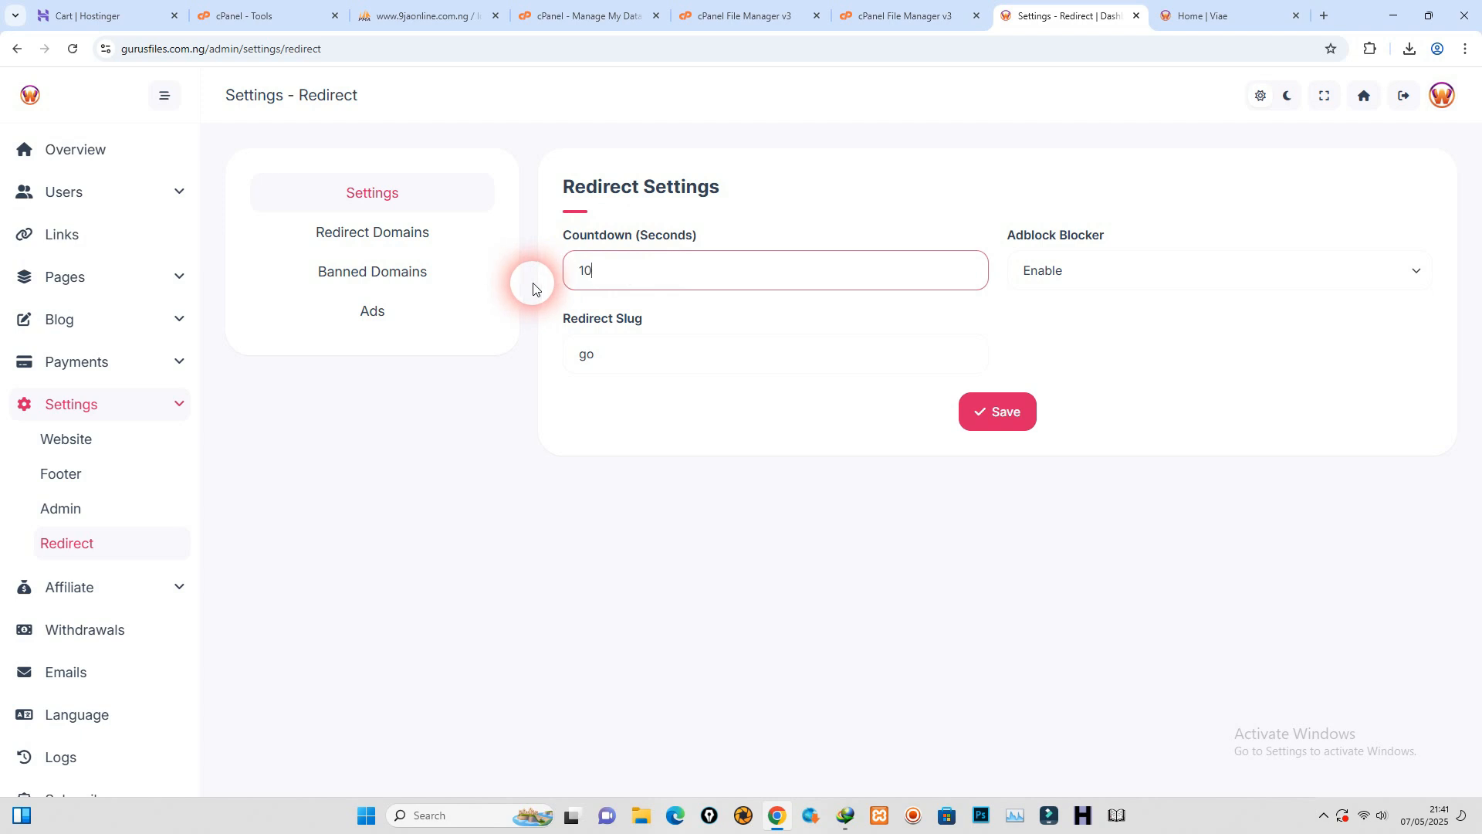
{"action": "left_click", "coordinate": [1069, 270]}
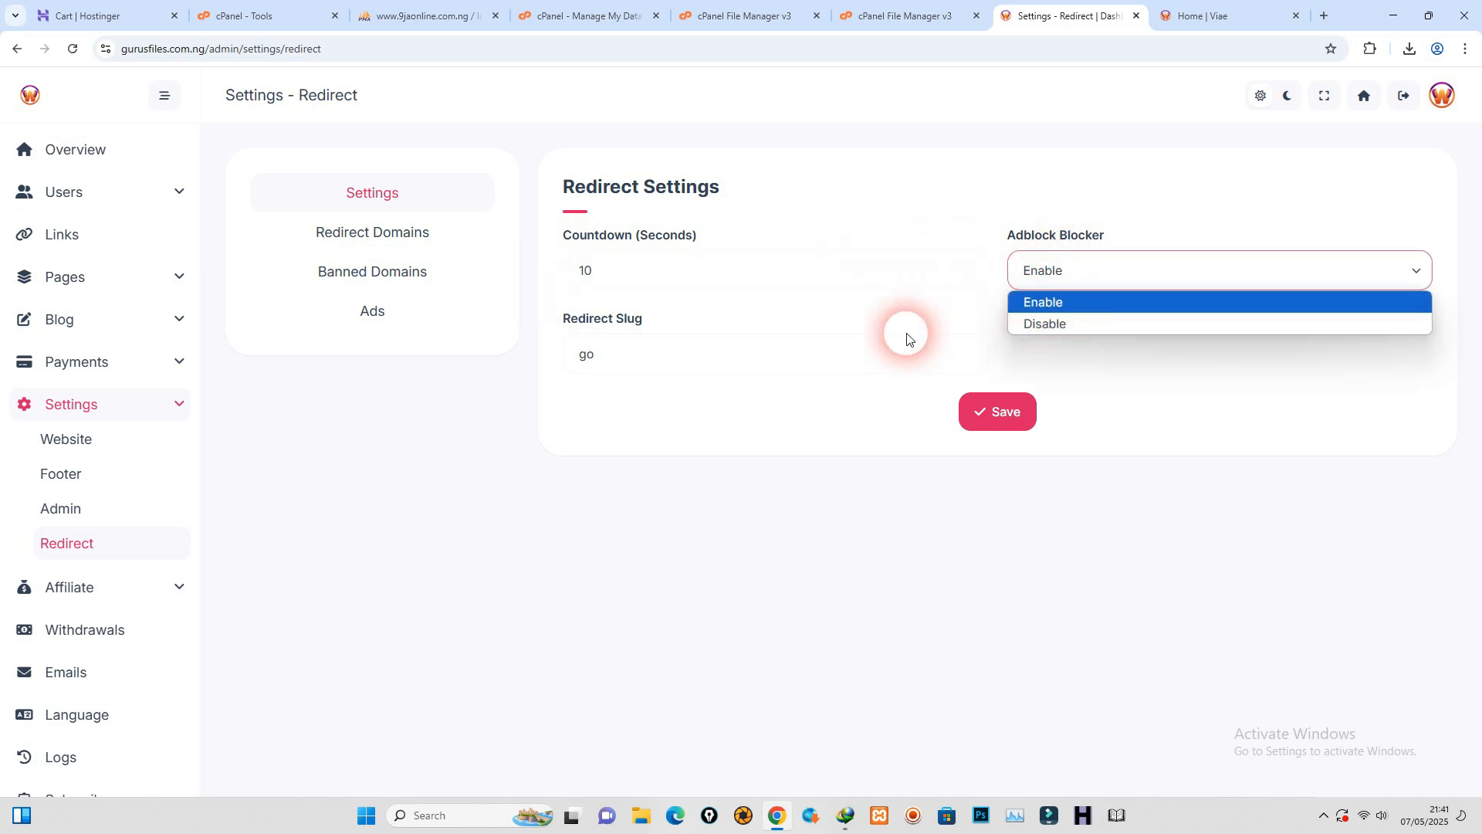
{"action": "left_click", "coordinate": [623, 360]}
{"action": "left_click", "coordinate": [494, 441]}
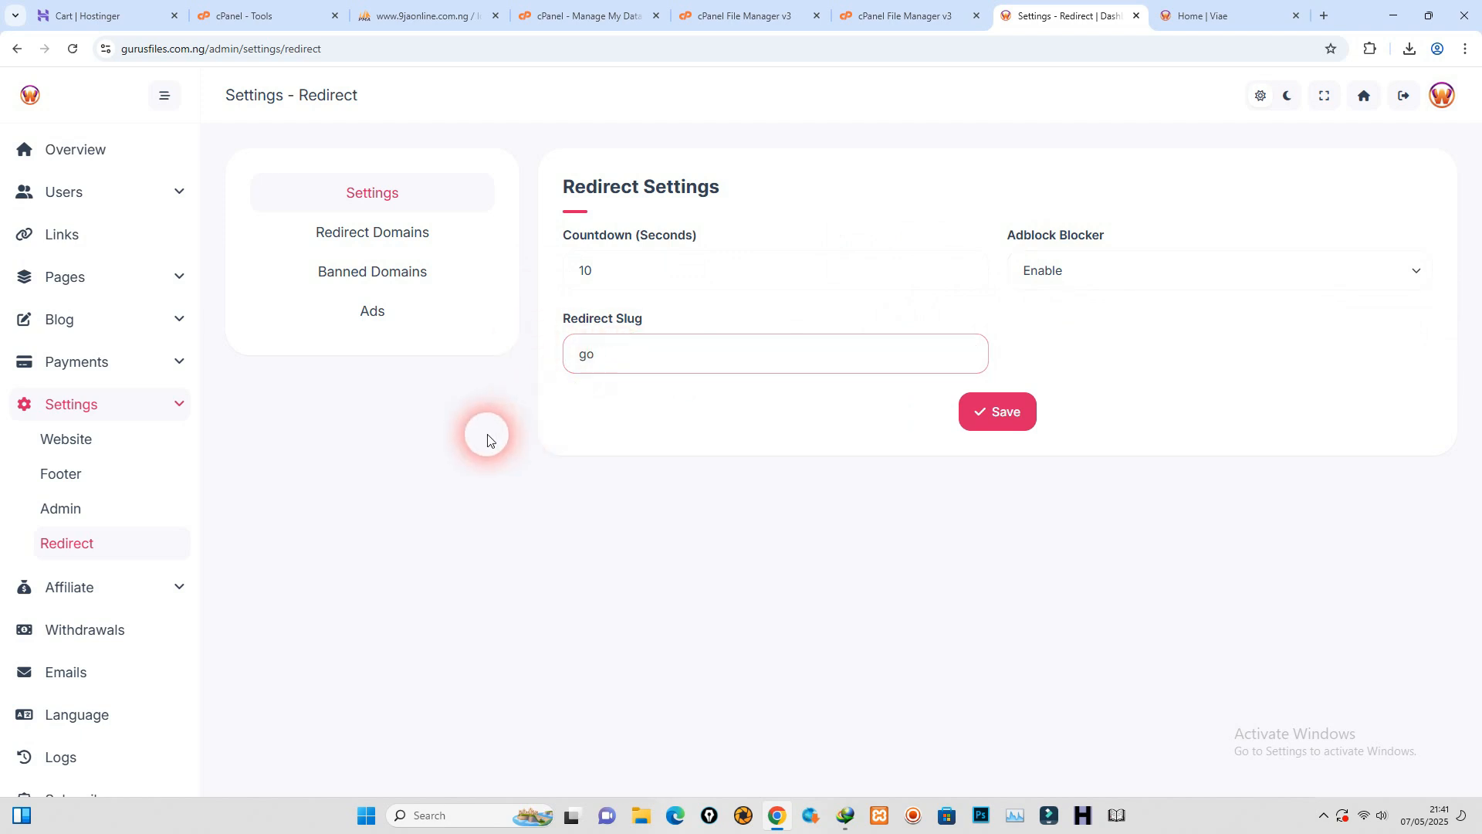
Step: View the redirect domains and banned domains pages together with their forms for adding a domain
{"action": "left_click", "coordinate": [405, 245]}
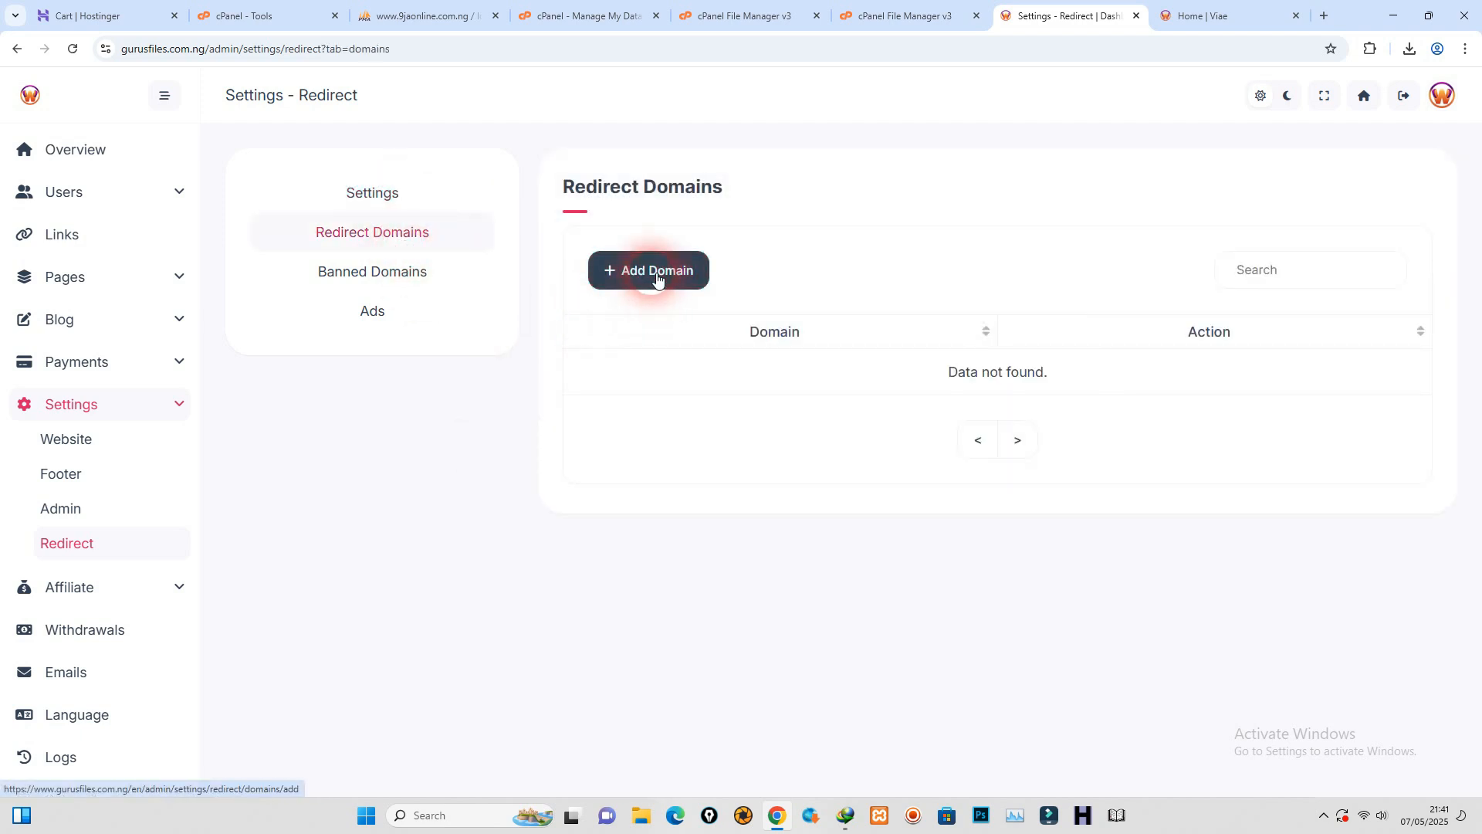
{"action": "left_click", "coordinate": [653, 272]}
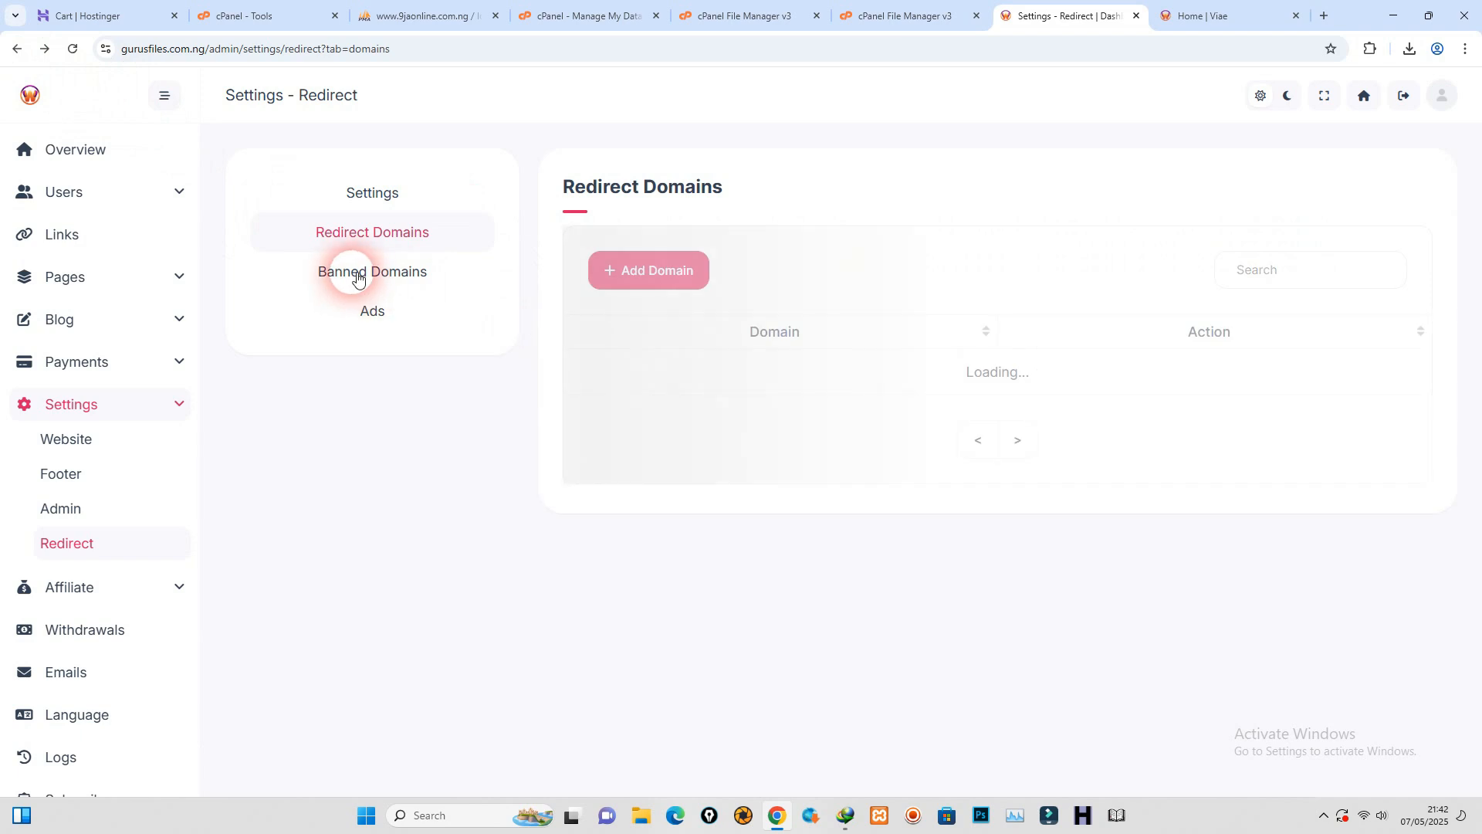
{"action": "left_click", "coordinate": [358, 277]}
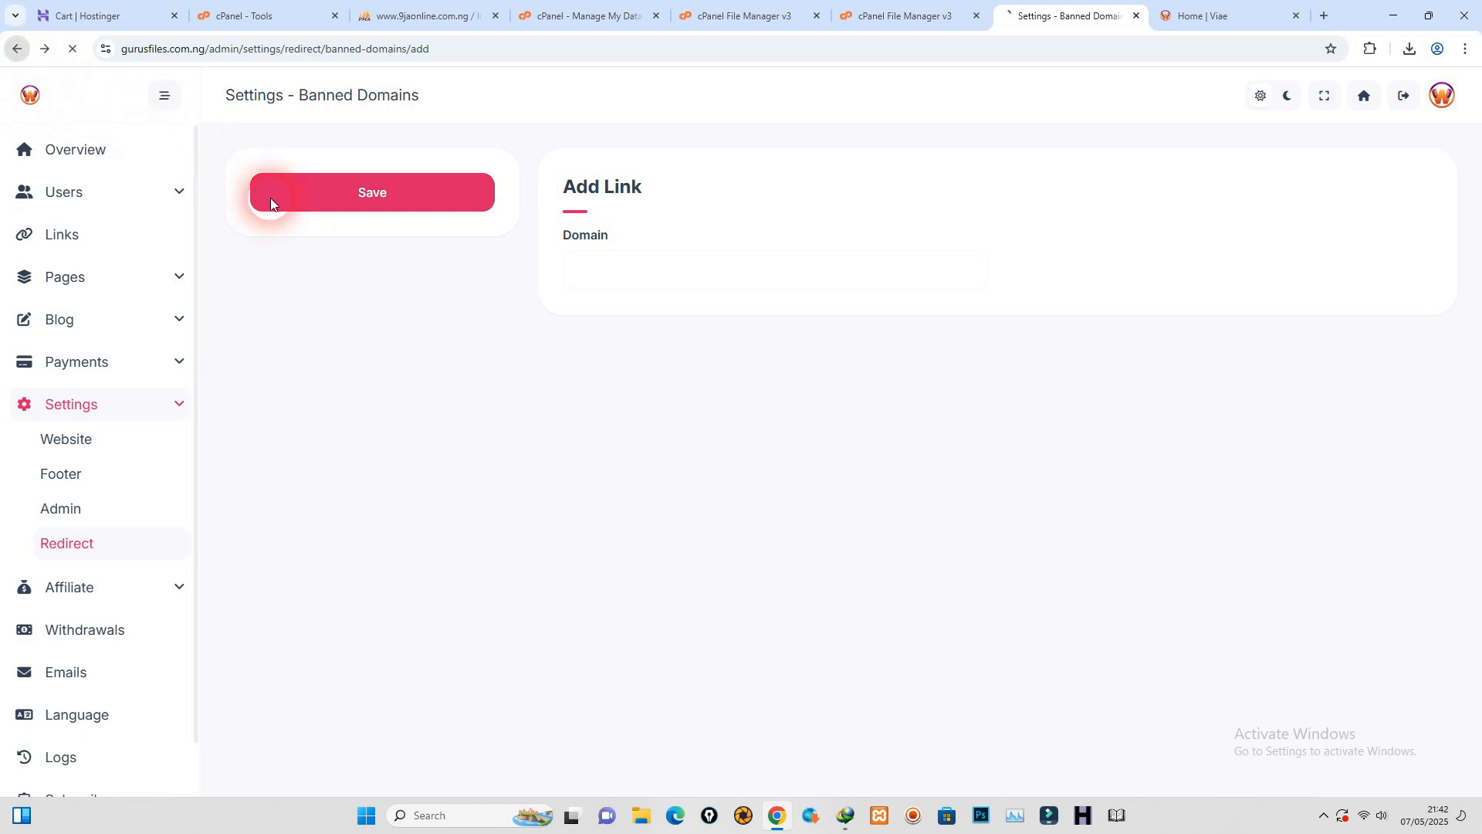
Step: Open the redirect ads settings and examine the top area, bottom area and JS code fields
{"action": "left_click", "coordinate": [373, 313]}
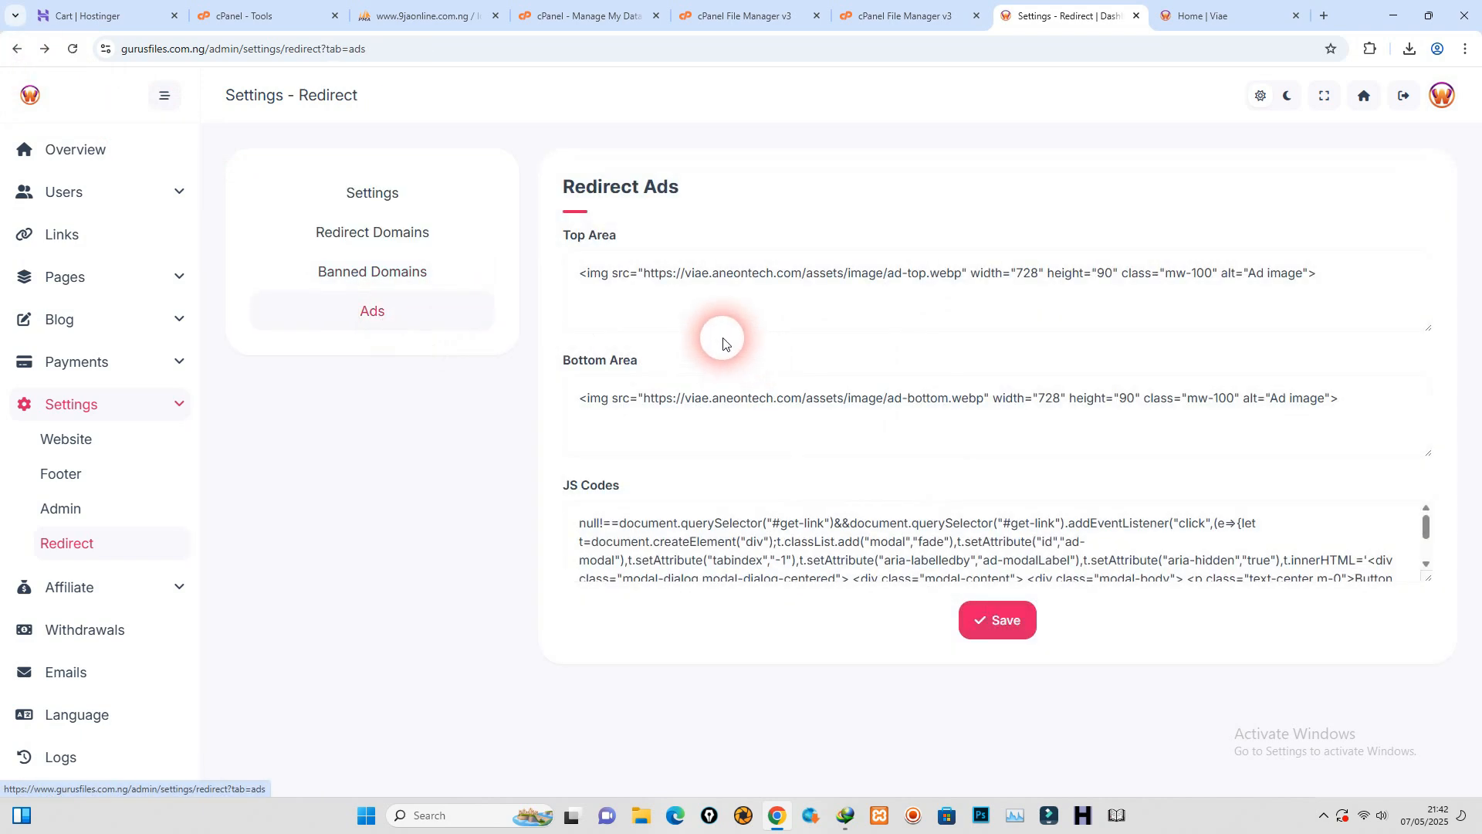
{"action": "left_click", "coordinate": [608, 287]}
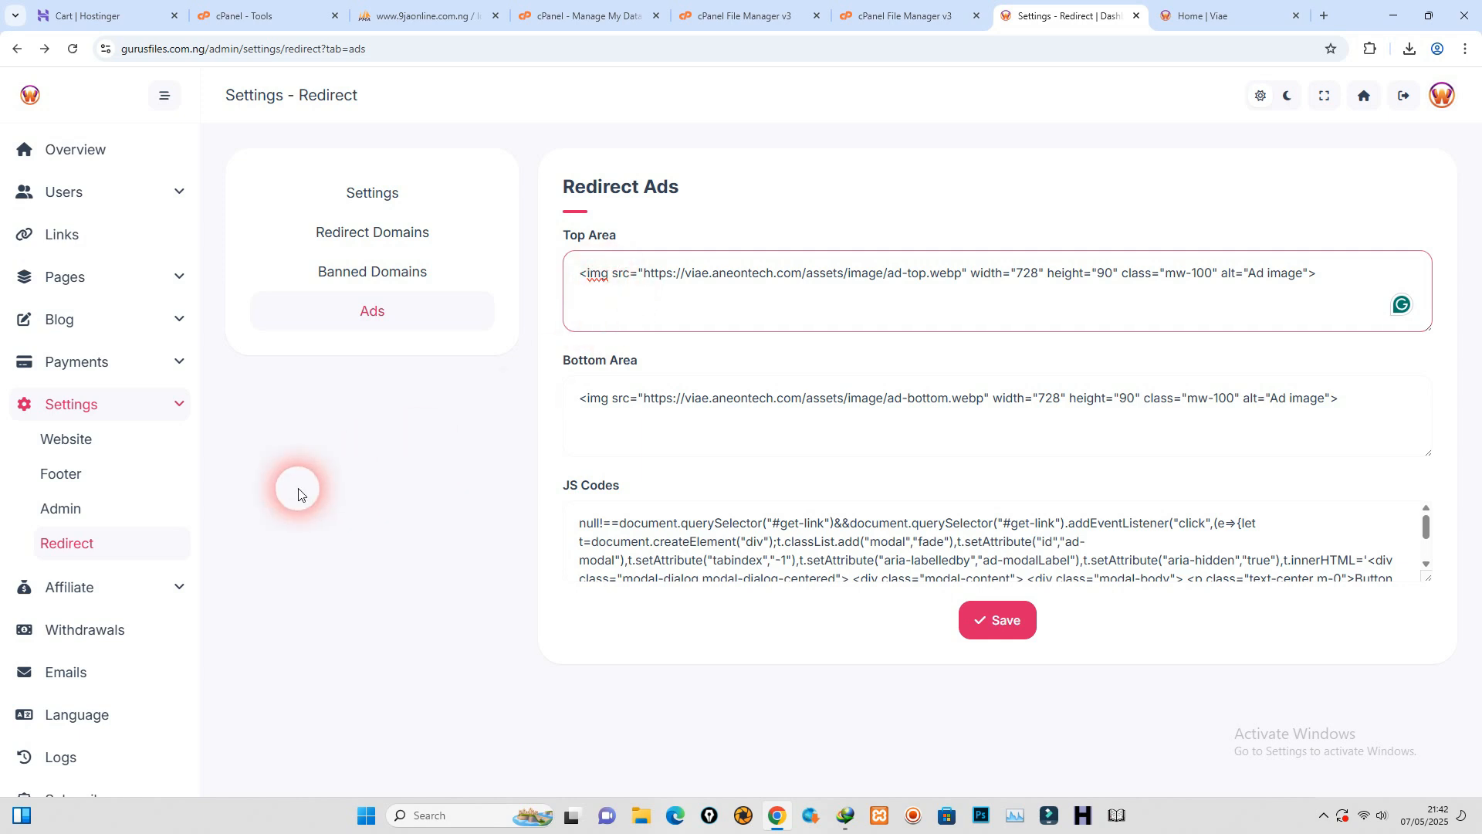
Step: View the affiliate settings with their status options, the affiliate statistics and the affiliate users list
{"action": "left_click", "coordinate": [68, 587]}
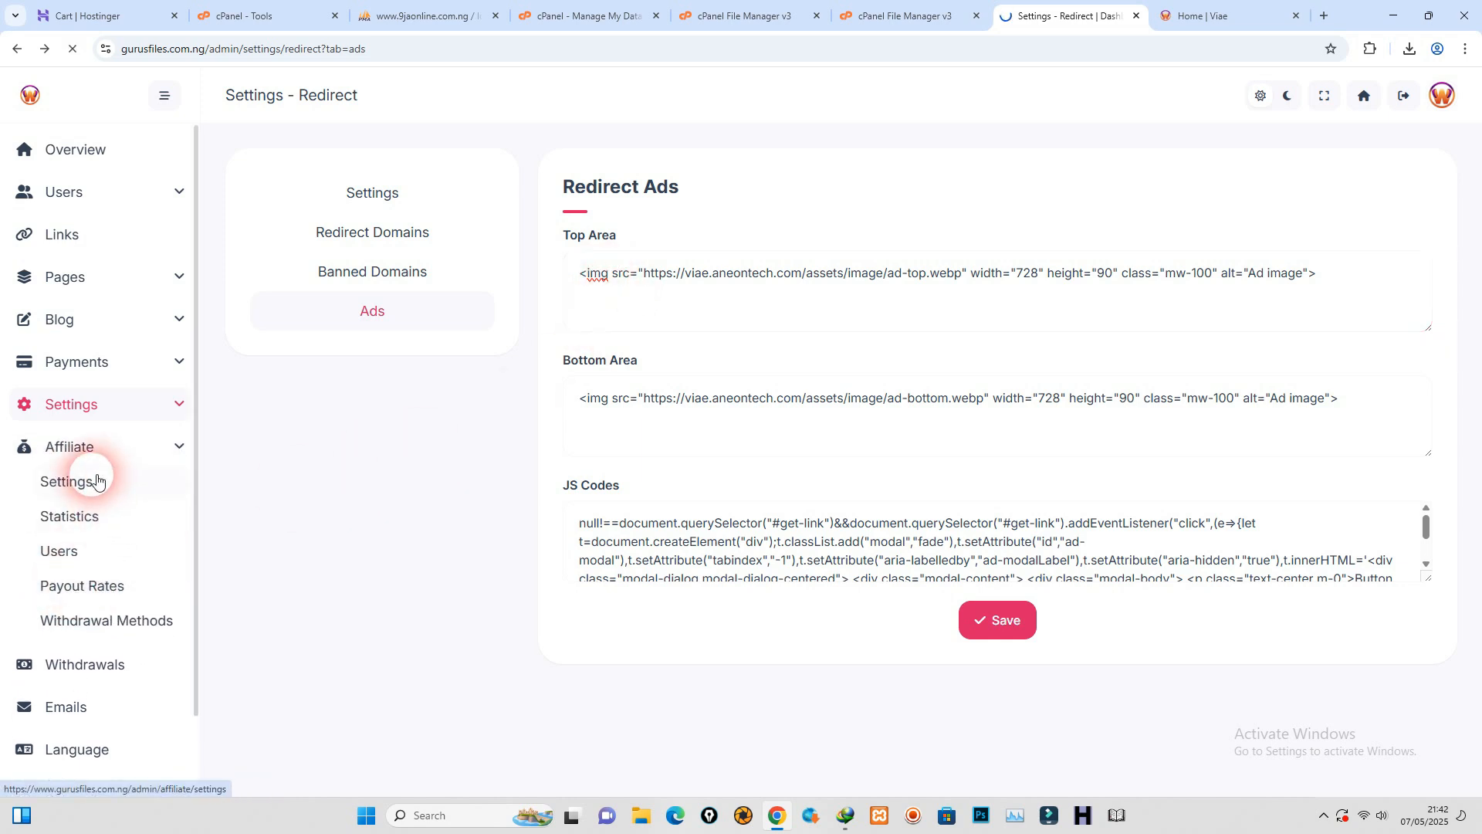
{"action": "left_click", "coordinate": [626, 269]}
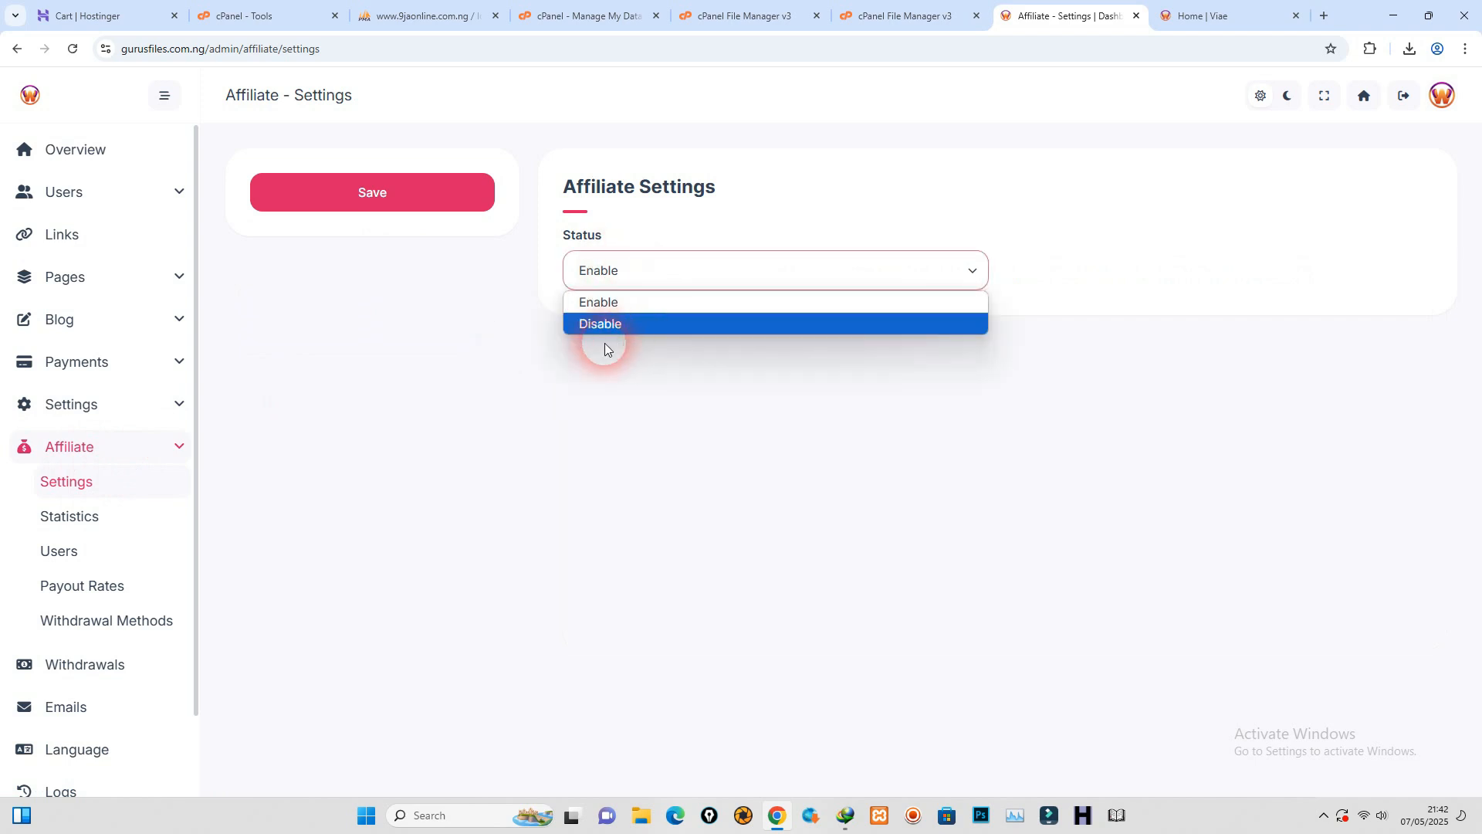
{"action": "left_click", "coordinate": [68, 518]}
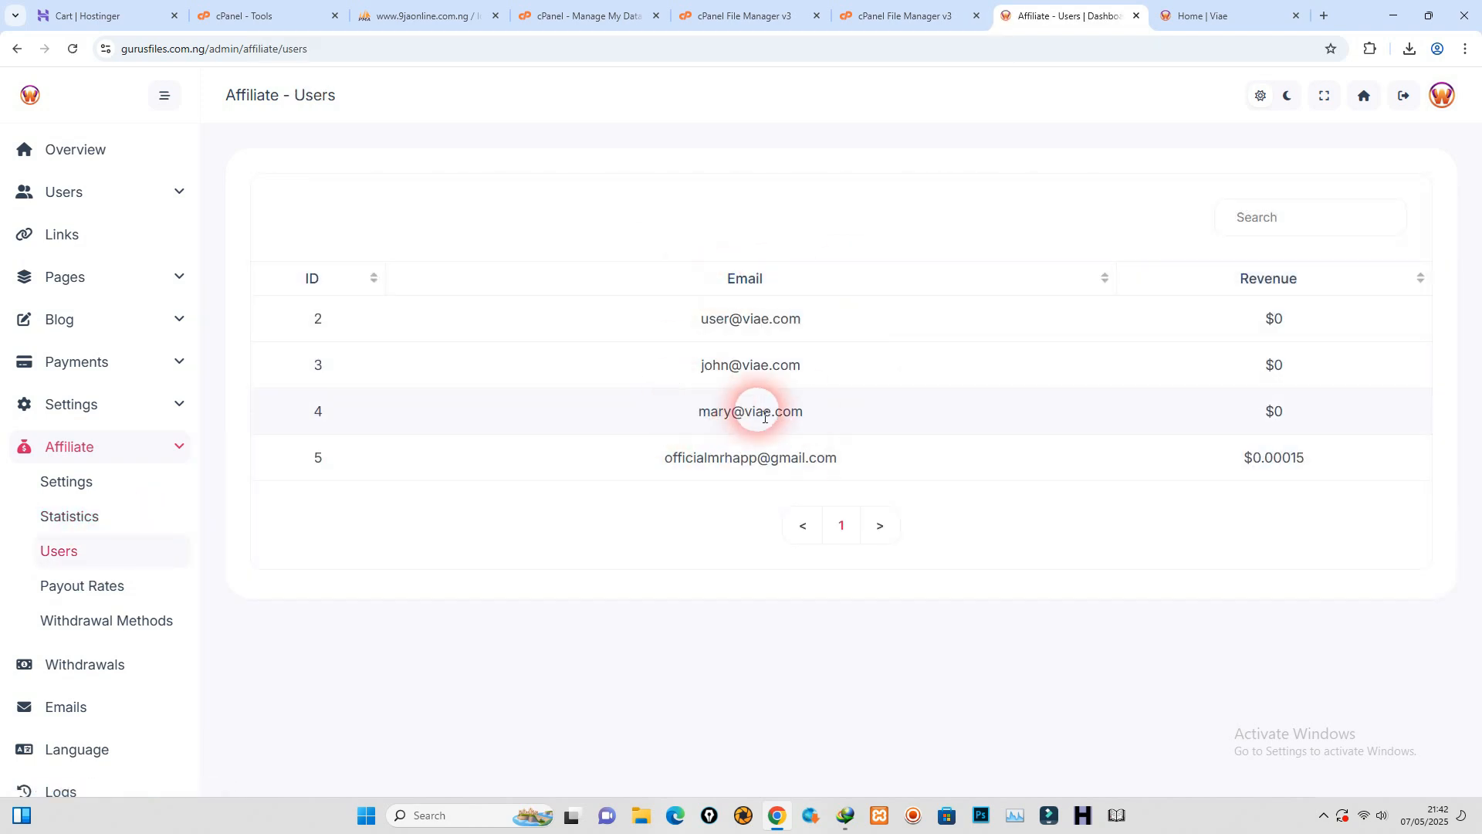
Step: Open the affiliate payout rates and add Ghana with a rate of 0.25 per 1000 views
{"action": "left_click", "coordinate": [122, 586]}
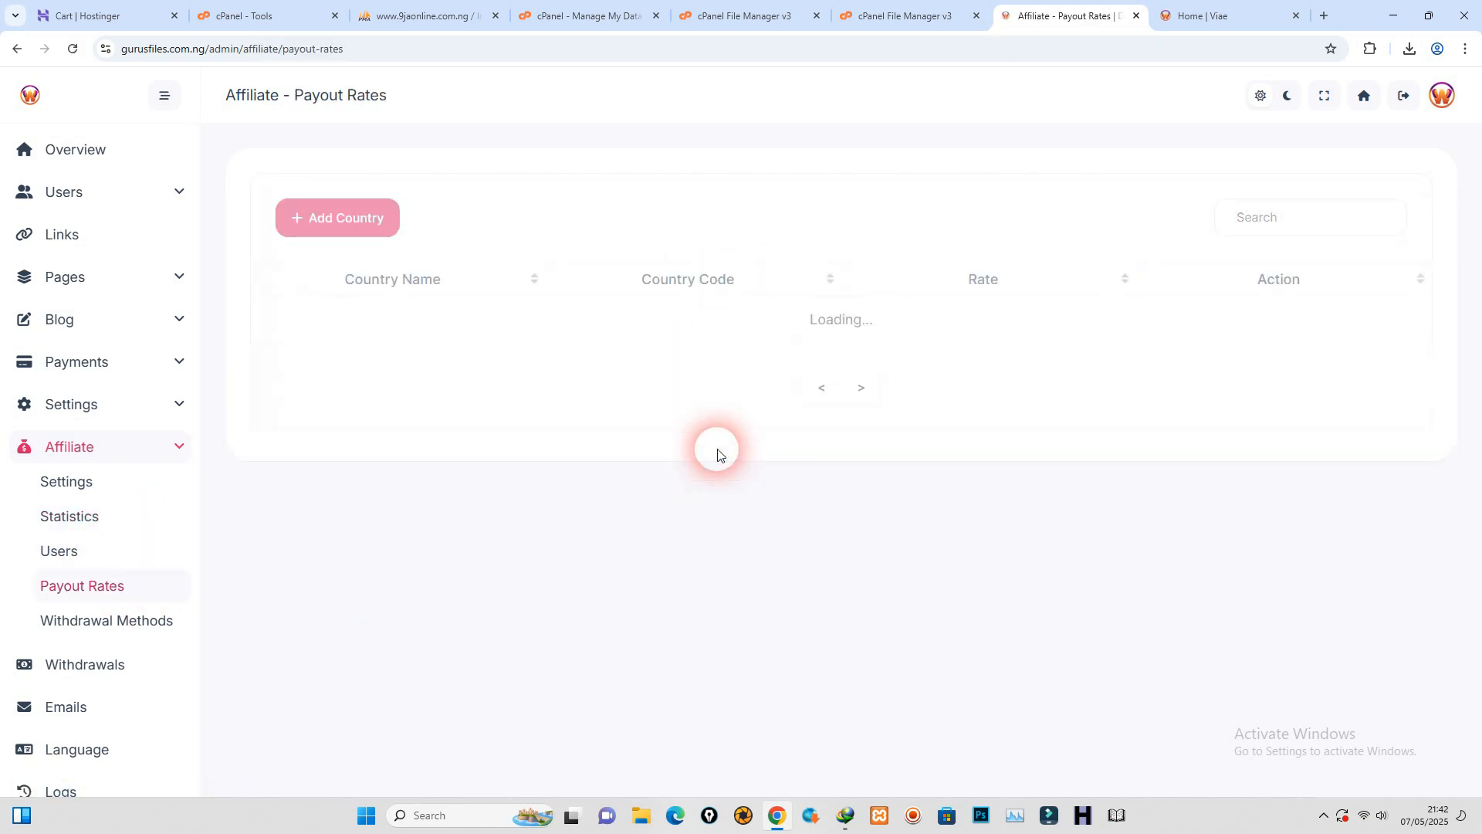
{"action": "scroll", "coordinate": [540, 562], "scroll_direction": "down", "scroll_amount": 2}
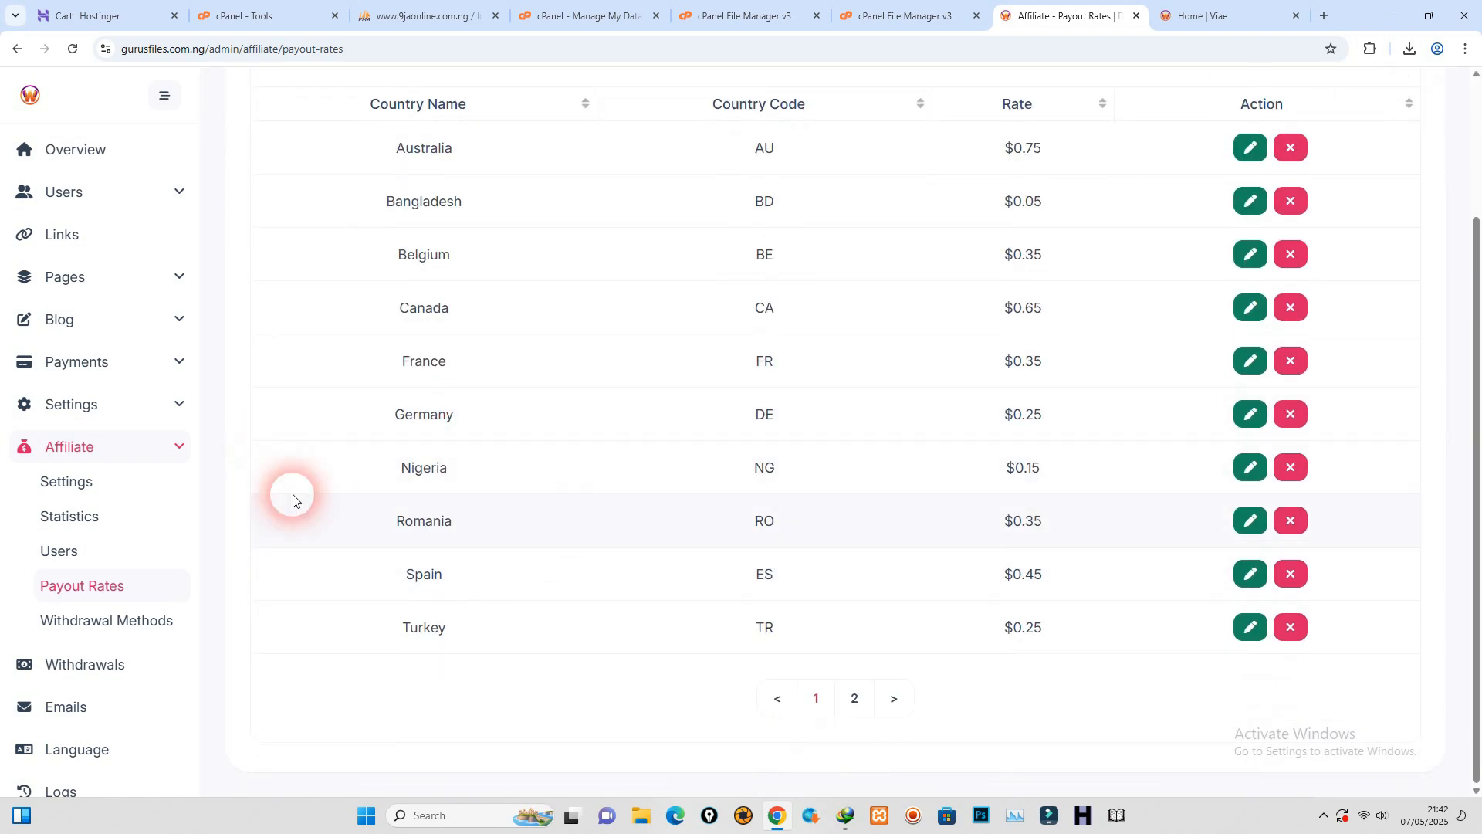
{"action": "scroll", "coordinate": [566, 545], "scroll_direction": "up", "scroll_amount": 2}
{"action": "left_click", "coordinate": [321, 214]}
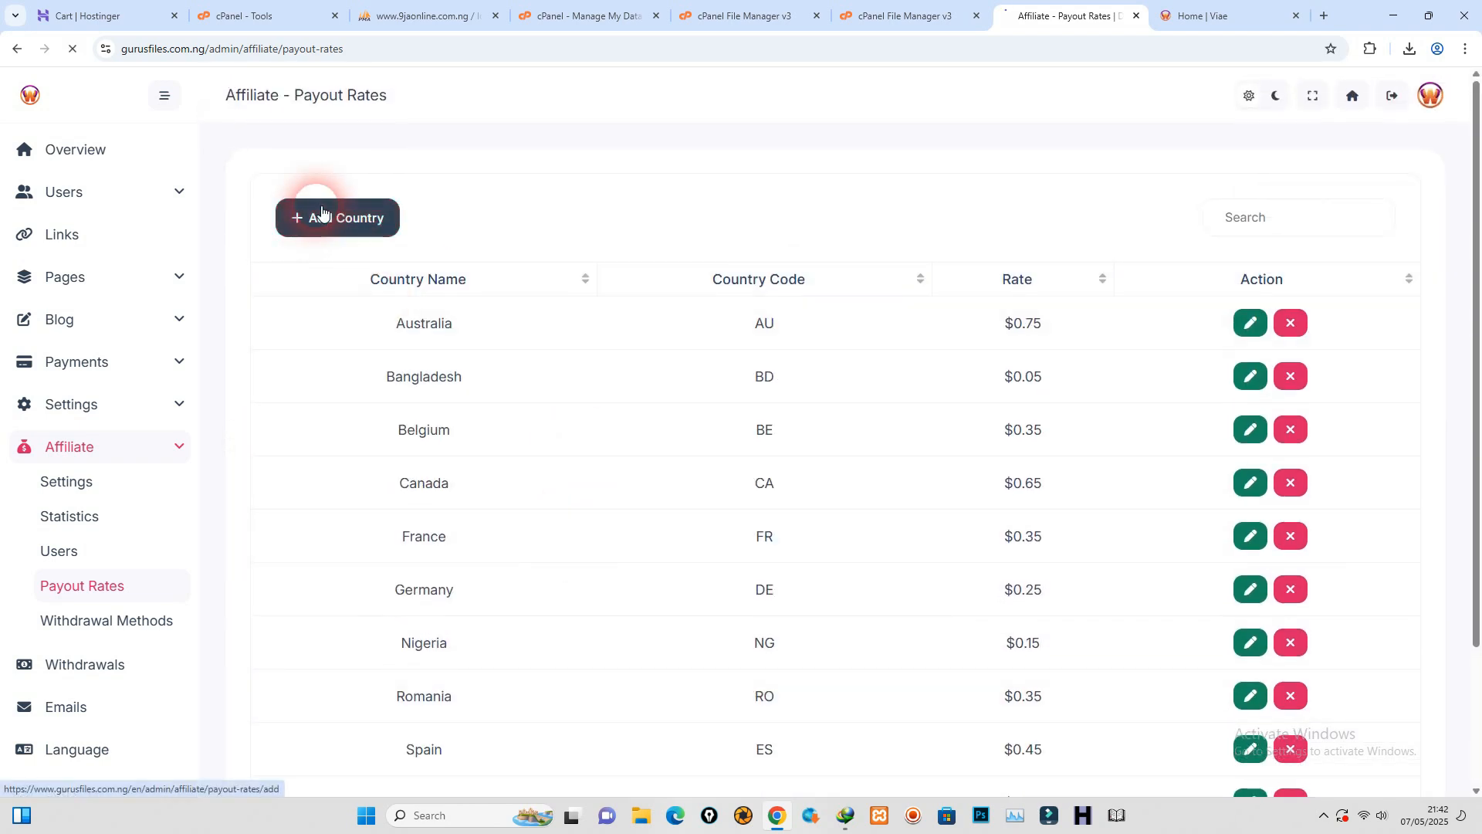
{"action": "left_click", "coordinate": [646, 271]}
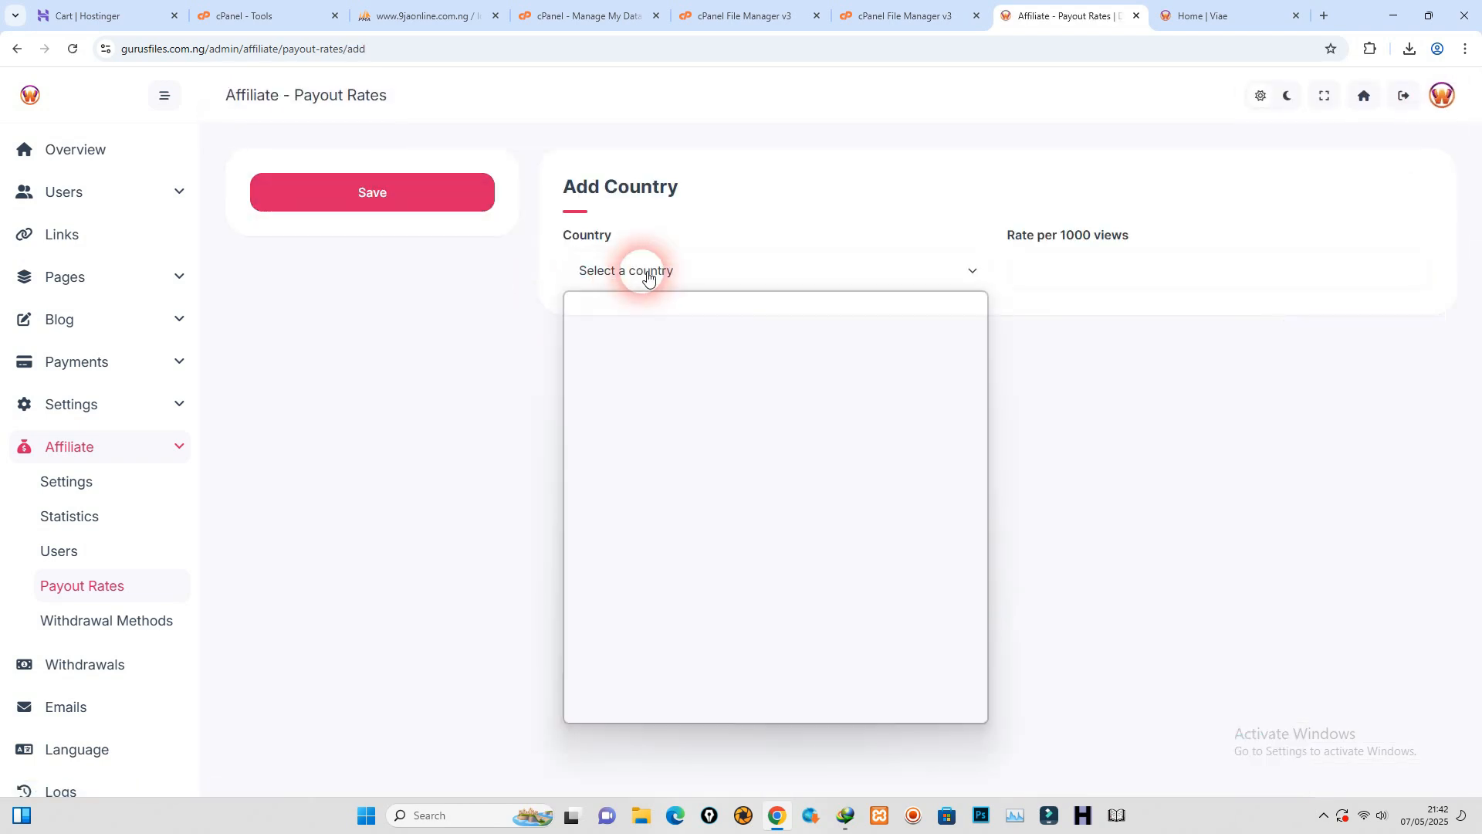
{"action": "scroll", "coordinate": [666, 464], "scroll_direction": "down", "scroll_amount": 10}
{"action": "scroll", "coordinate": [656, 468], "scroll_direction": "down", "scroll_amount": 8}
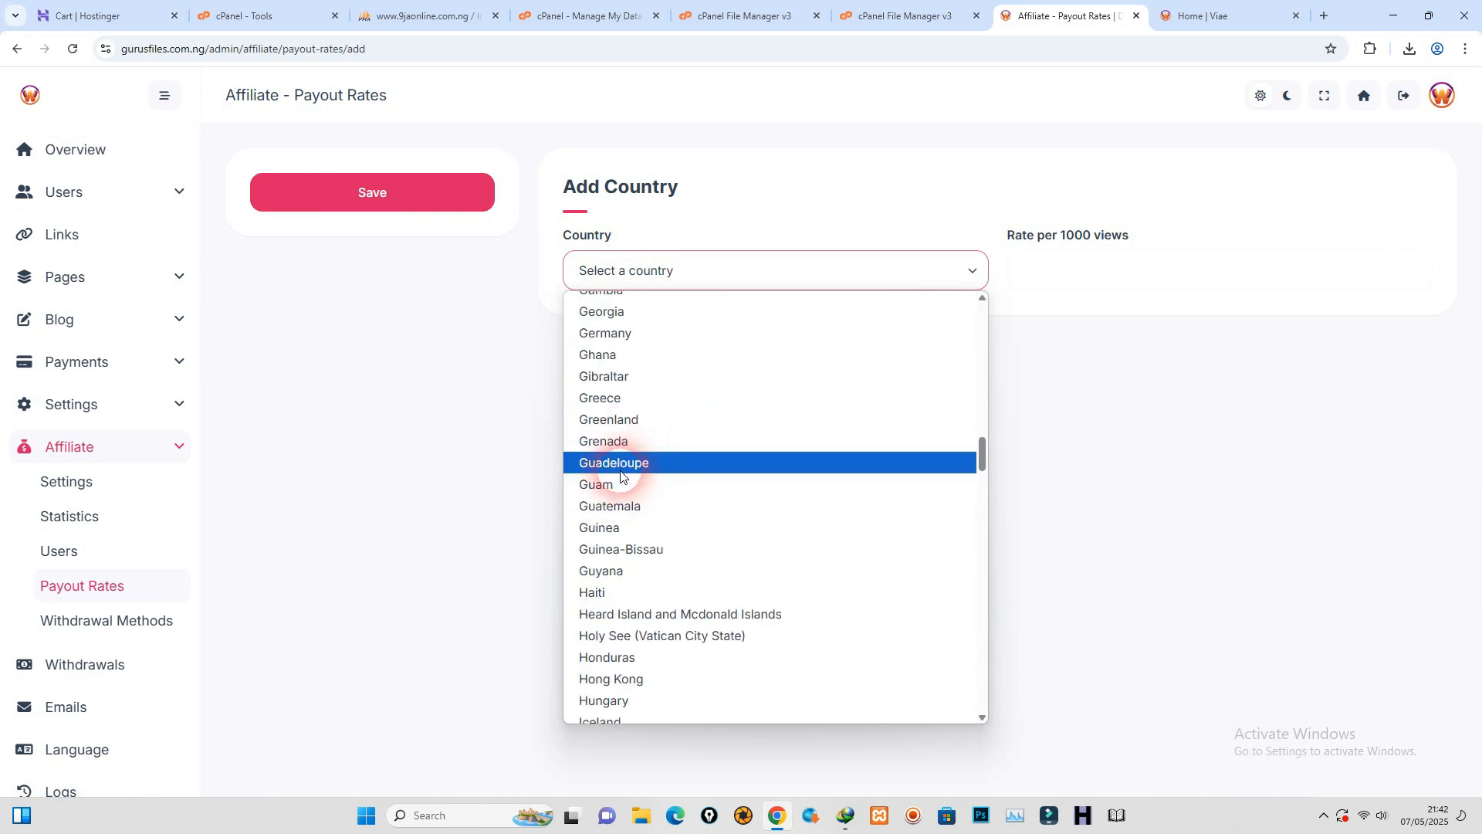
{"action": "left_click", "coordinate": [621, 360]}
{"action": "left_click", "coordinate": [1091, 278]}
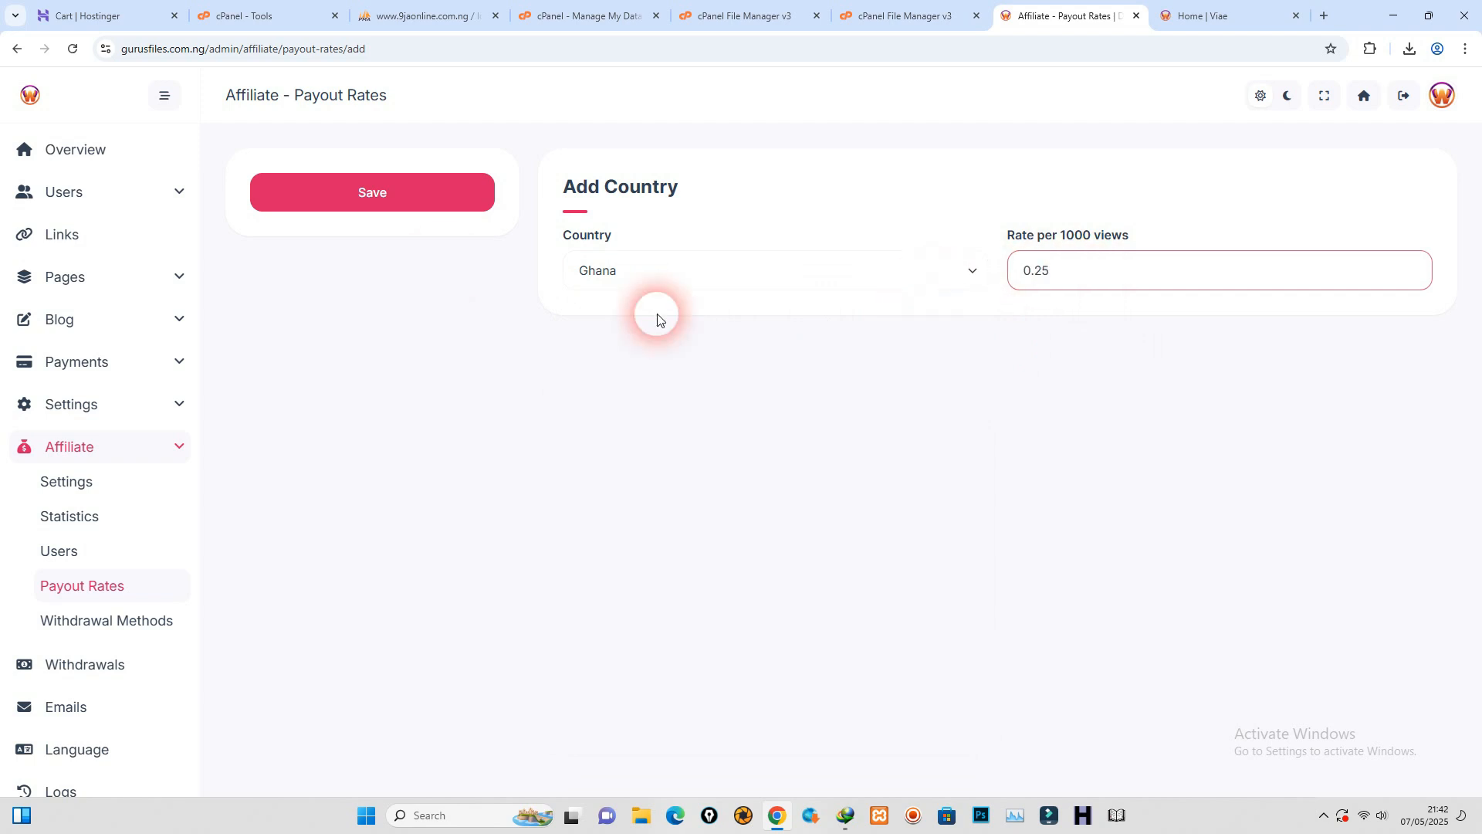
{"action": "left_click", "coordinate": [364, 194]}
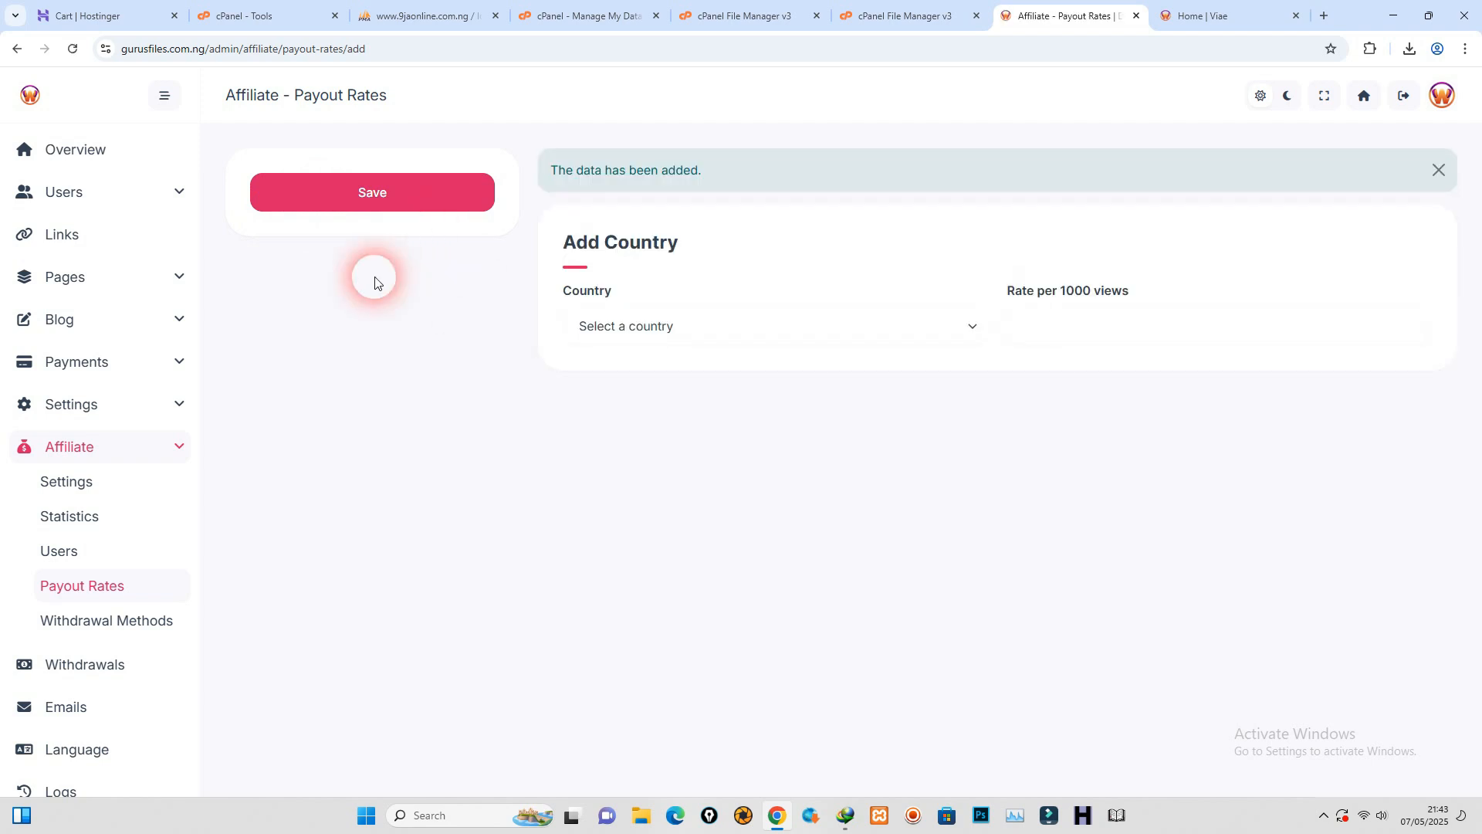
Step: Reopen the payout rates list and check the entry for Ghana
{"action": "left_click", "coordinate": [109, 585]}
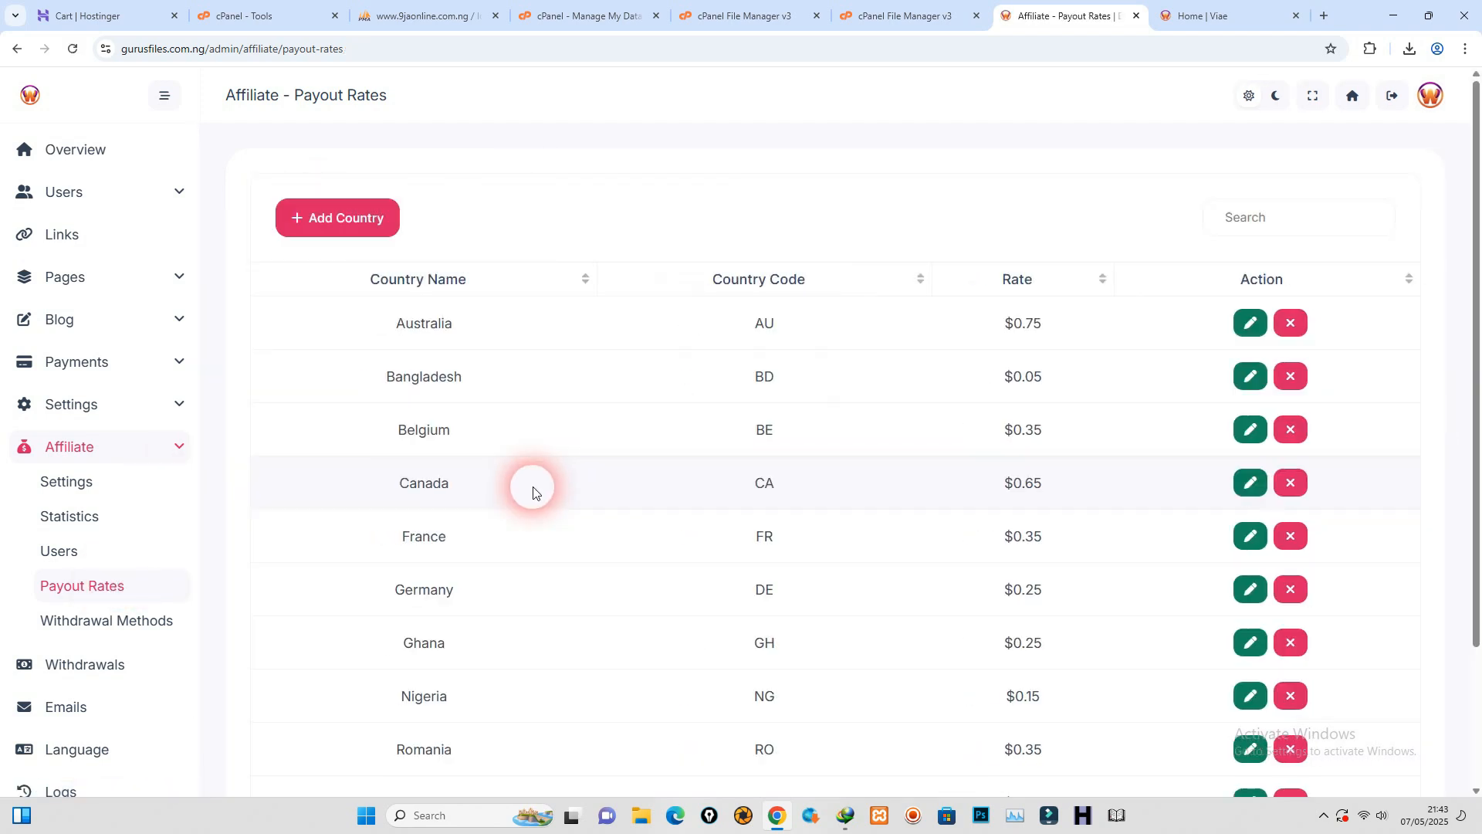
{"action": "scroll", "coordinate": [533, 494], "scroll_direction": "down", "scroll_amount": 2}
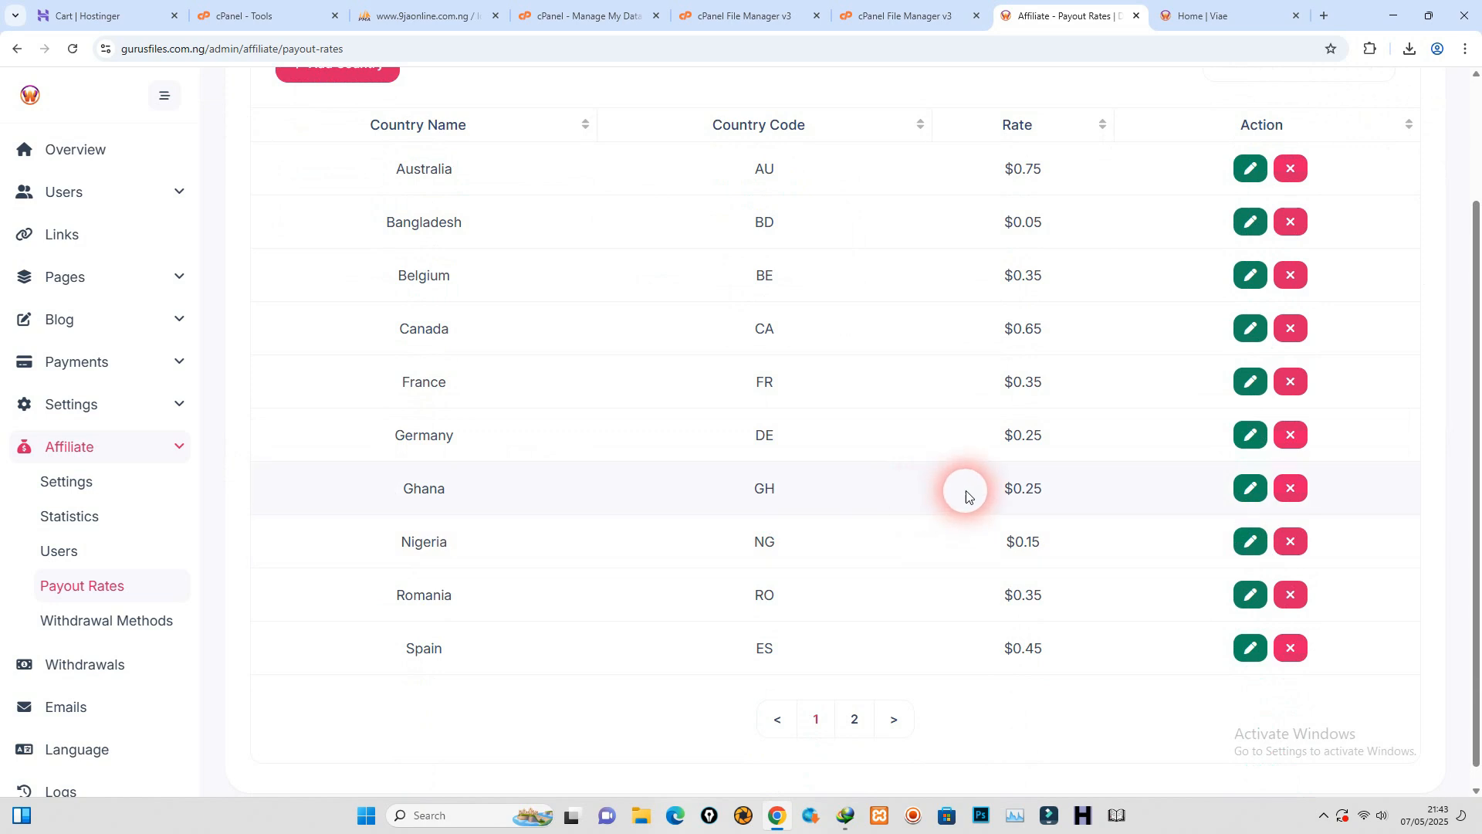
{"action": "left_click_drag", "start_coordinate": [1058, 498], "coordinate": [1008, 487]}
{"action": "left_click", "coordinate": [275, 589]}
Step: Edit the Bank withdrawal method, set its minimum withdrawal amount to 25 and update it
{"action": "left_click", "coordinate": [116, 624]}
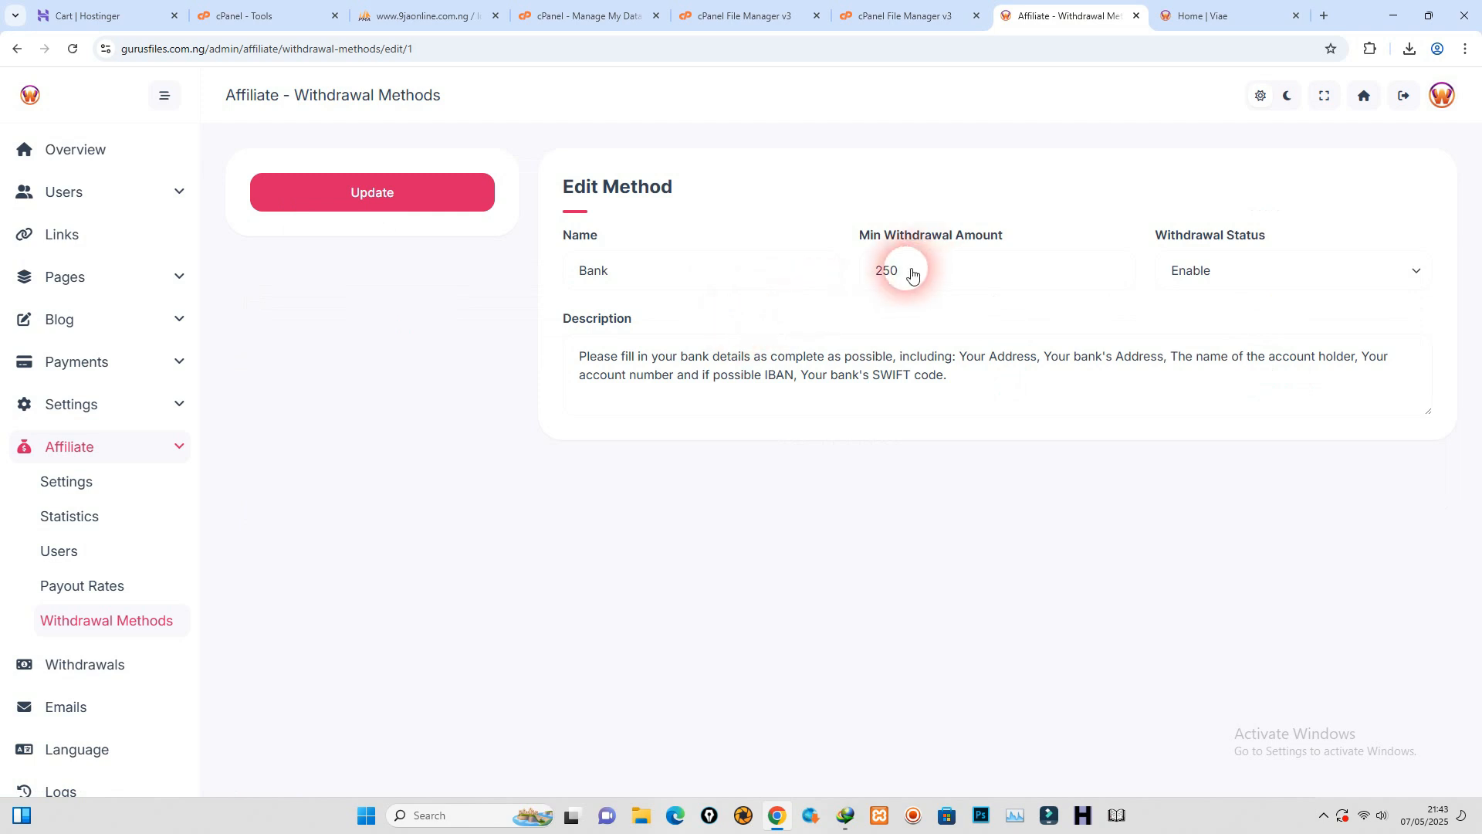
{"action": "left_click_drag", "start_coordinate": [909, 275], "coordinate": [892, 273]}
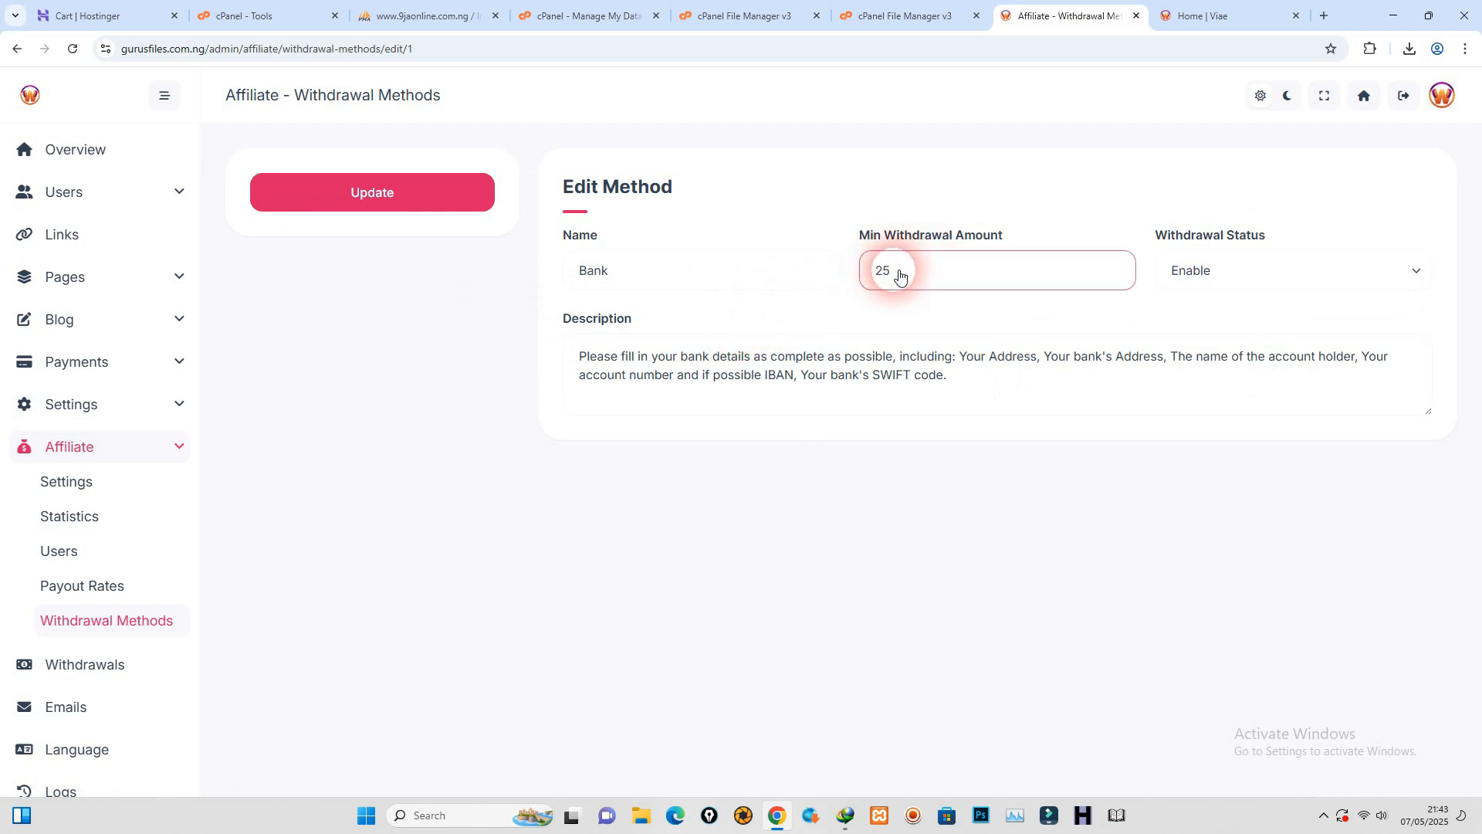
{"action": "left_click", "coordinate": [433, 196]}
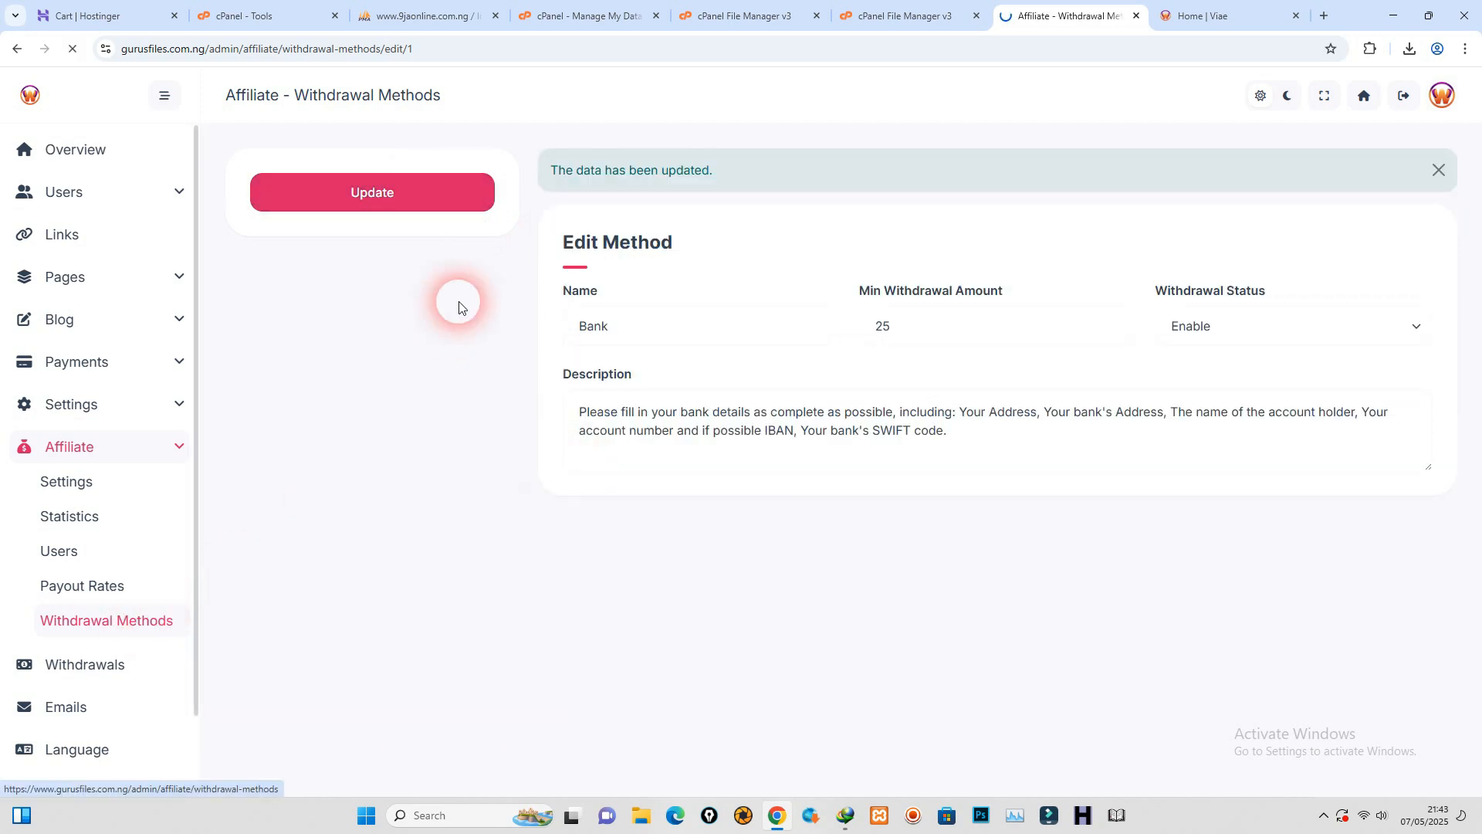
Step: Examine the name, minimum amount, status and description fields for adding a withdrawal method, and open the withdrawals list
{"action": "left_click", "coordinate": [354, 227]}
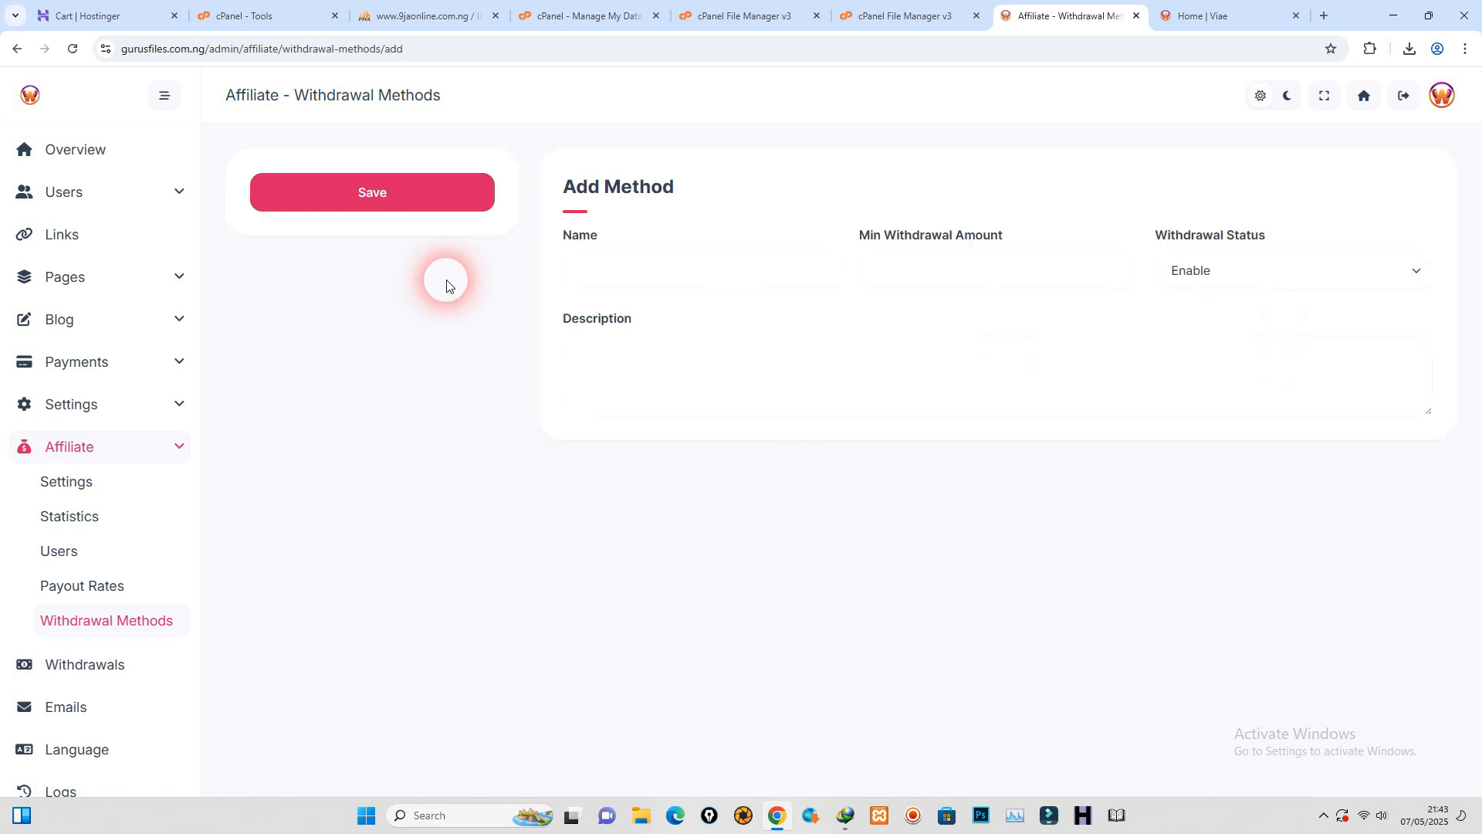
{"action": "left_click", "coordinate": [627, 267]}
{"action": "left_click", "coordinate": [983, 281]}
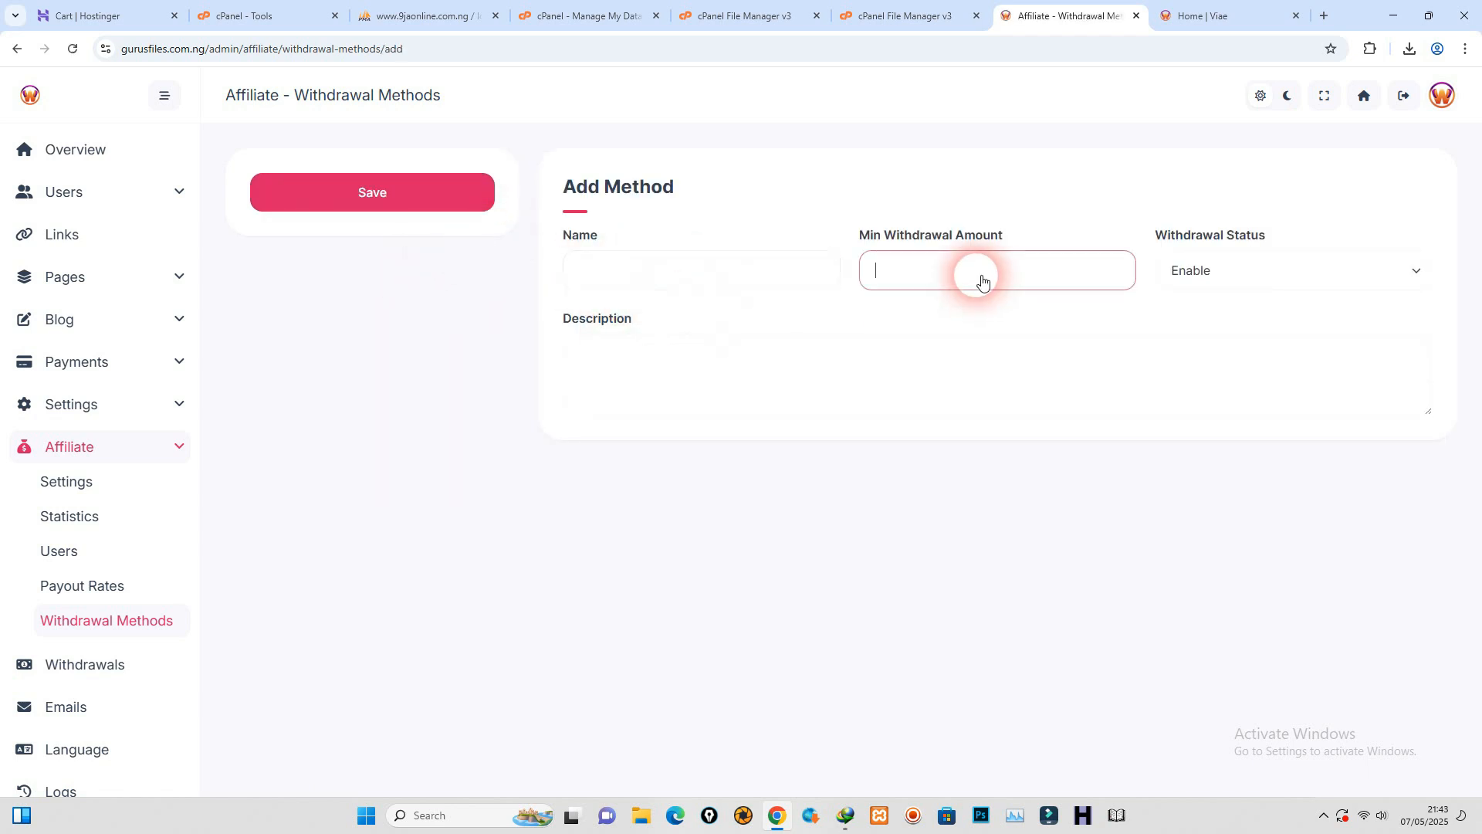
{"action": "left_click", "coordinate": [1198, 272]}
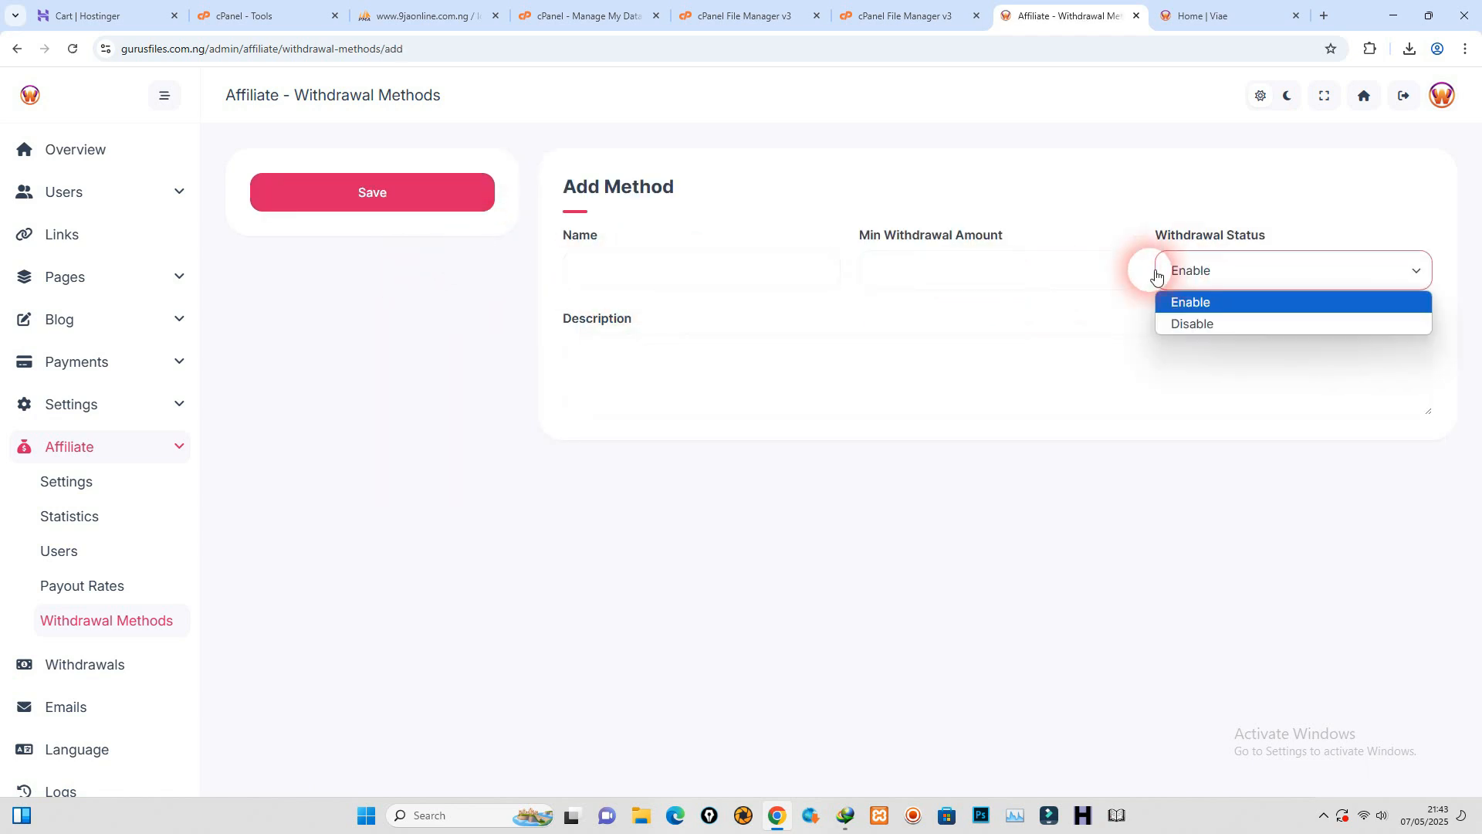
{"action": "left_click", "coordinate": [685, 364]}
{"action": "left_click", "coordinate": [595, 373]}
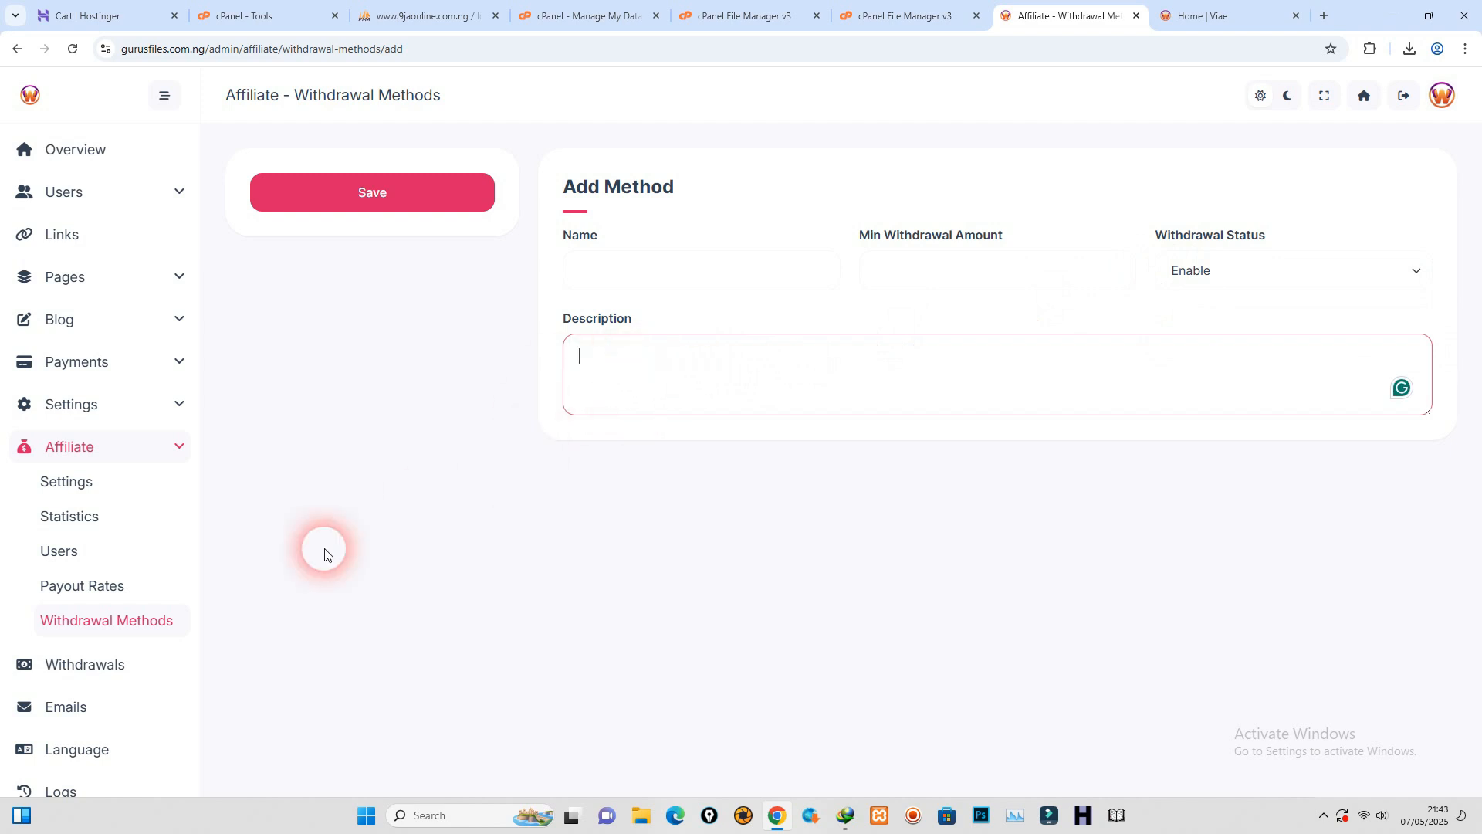
{"action": "left_click", "coordinate": [124, 663]}
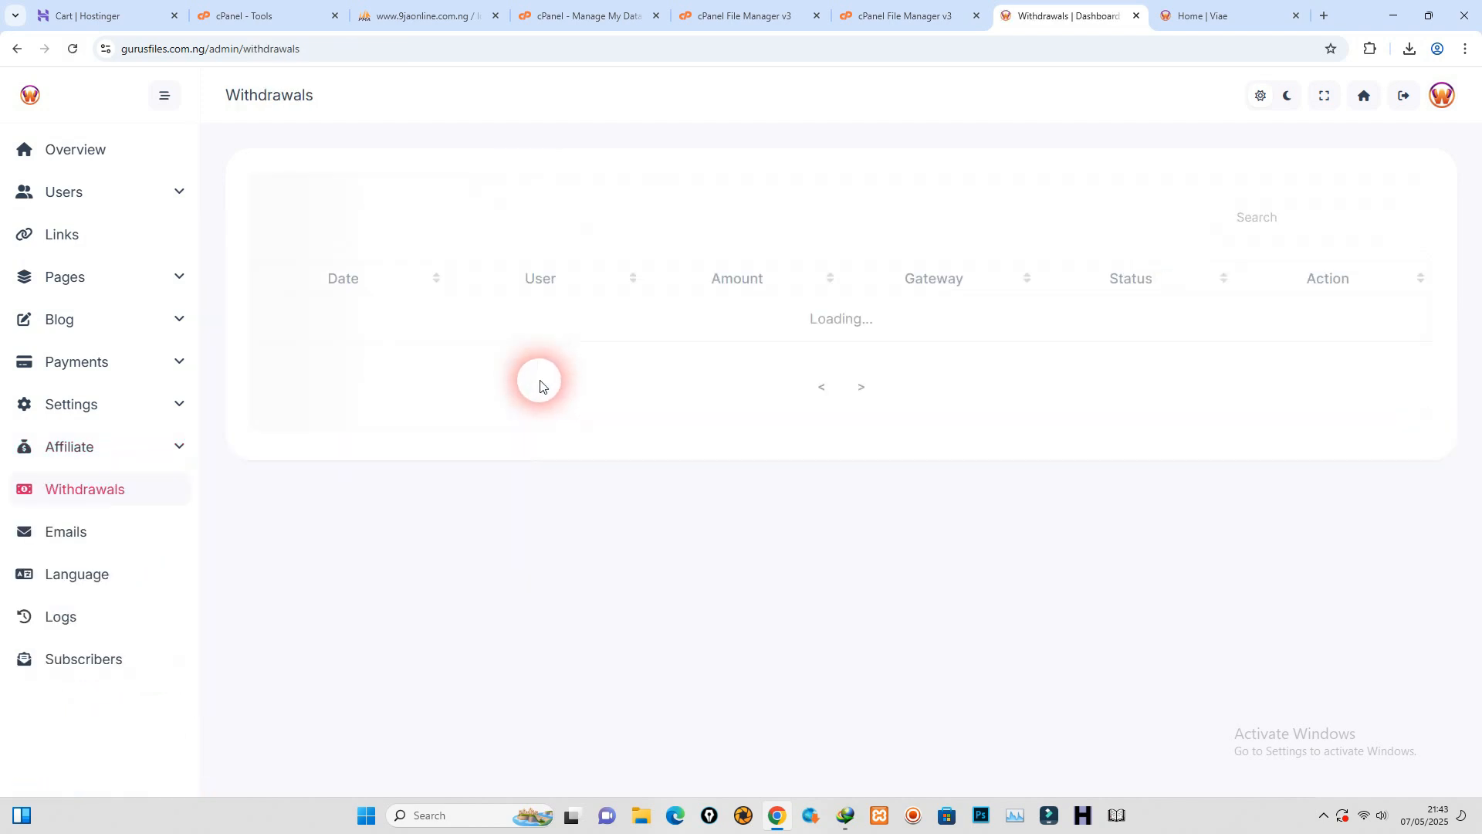
Step: Open the email settings and choose 3-1sasa11.png from Downloads as the email logo
{"action": "left_click", "coordinate": [86, 531]}
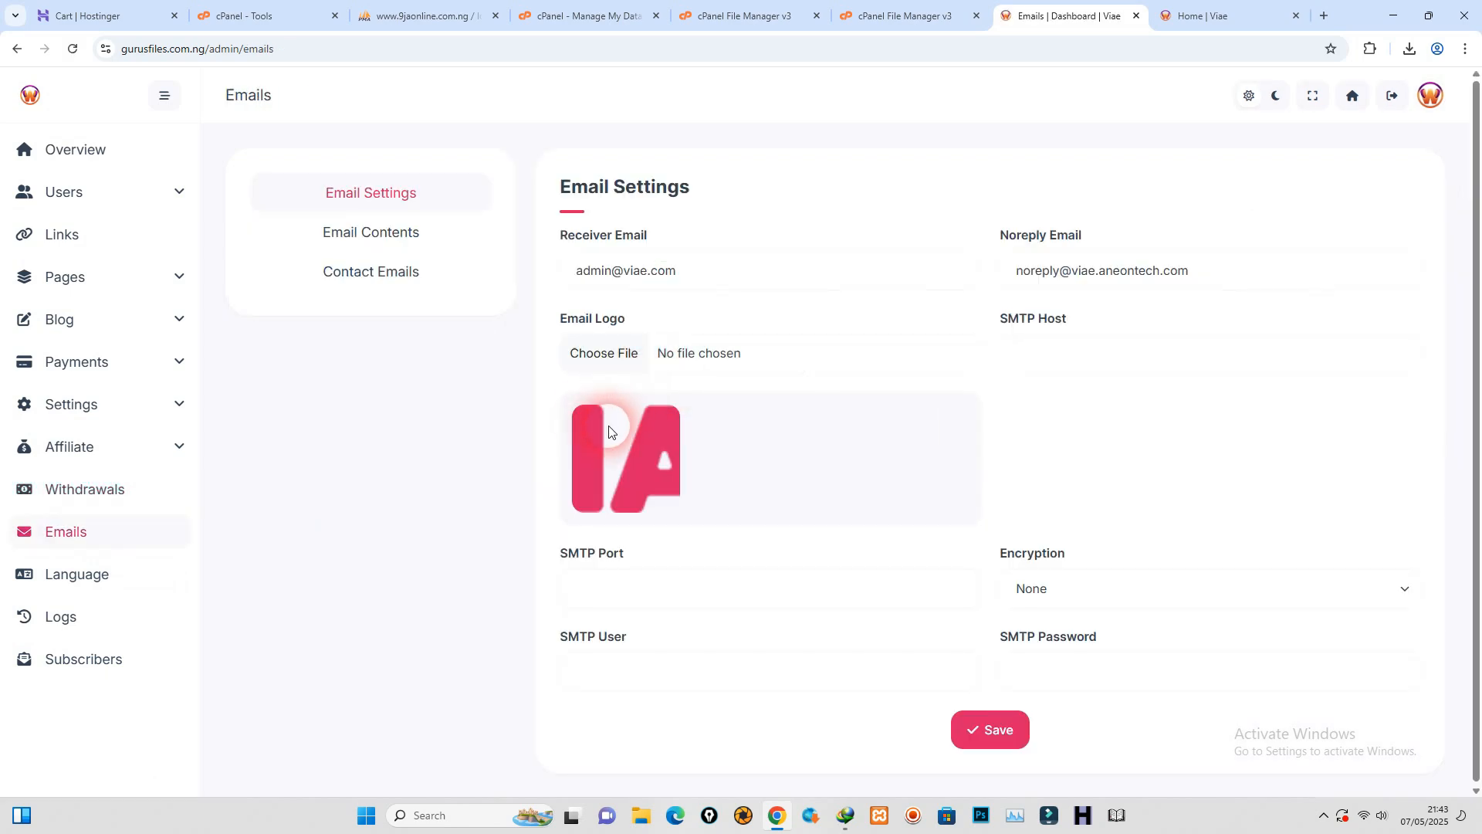
{"action": "left_click", "coordinate": [598, 351]}
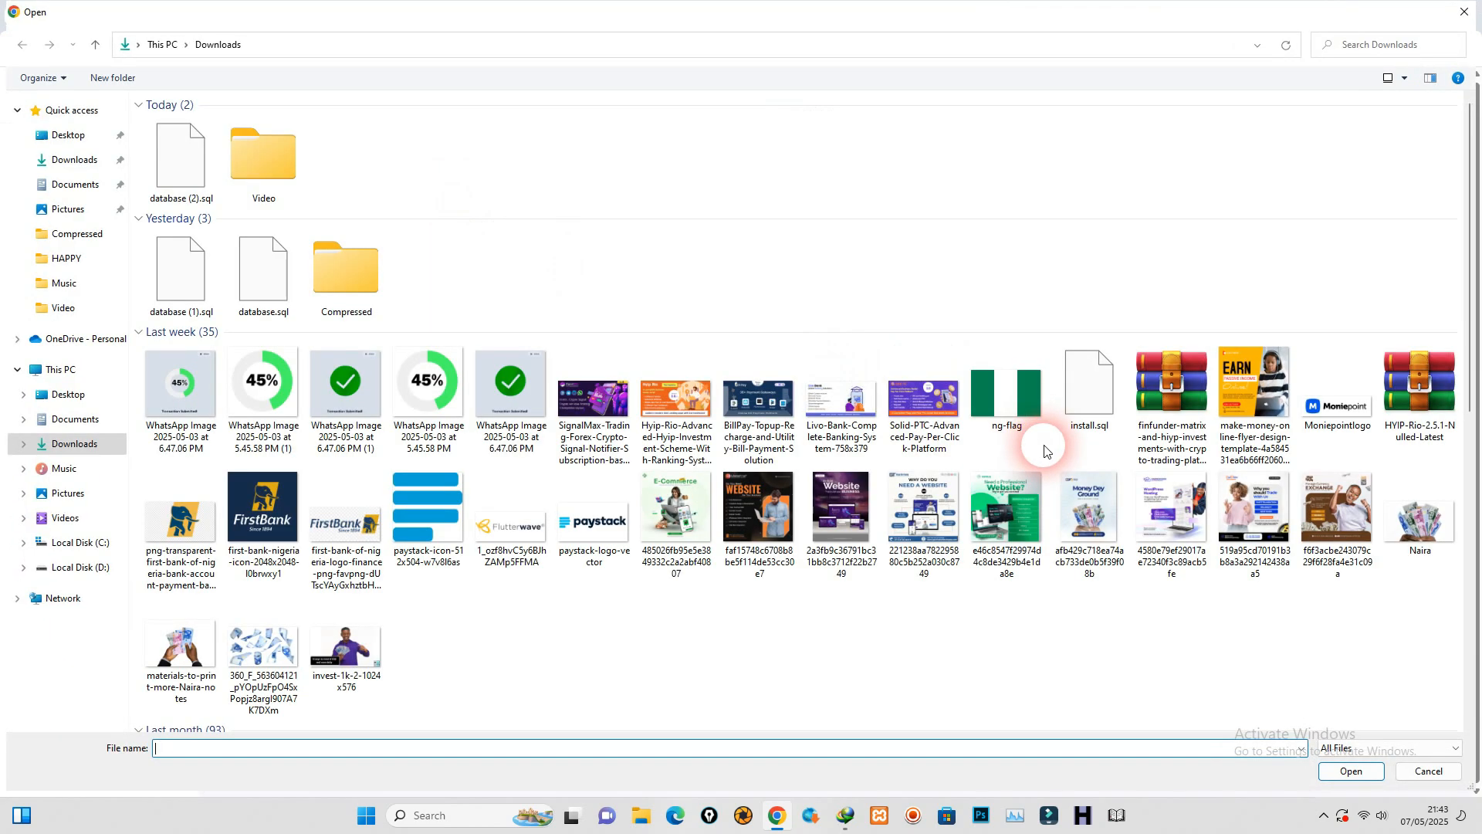
{"action": "scroll", "coordinate": [1035, 433], "scroll_direction": "down", "scroll_amount": 10}
{"action": "left_click", "coordinate": [1088, 633]}
{"action": "double_click", "coordinate": [1104, 633]}
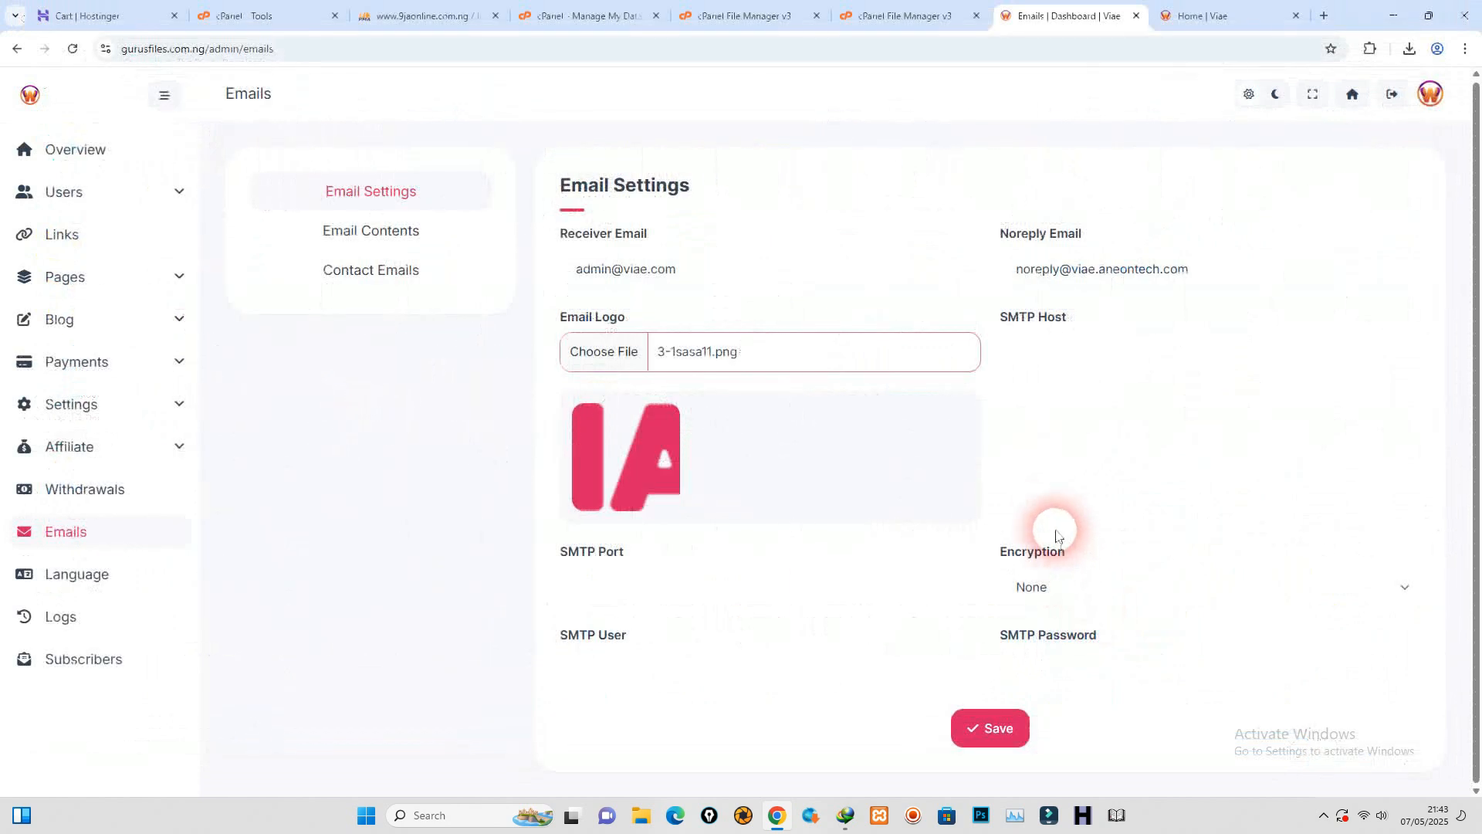
Step: Examine the encryption options and the SMTP host, noreply email and SMTP port fields in the email settings
{"action": "left_click", "coordinate": [1058, 586]}
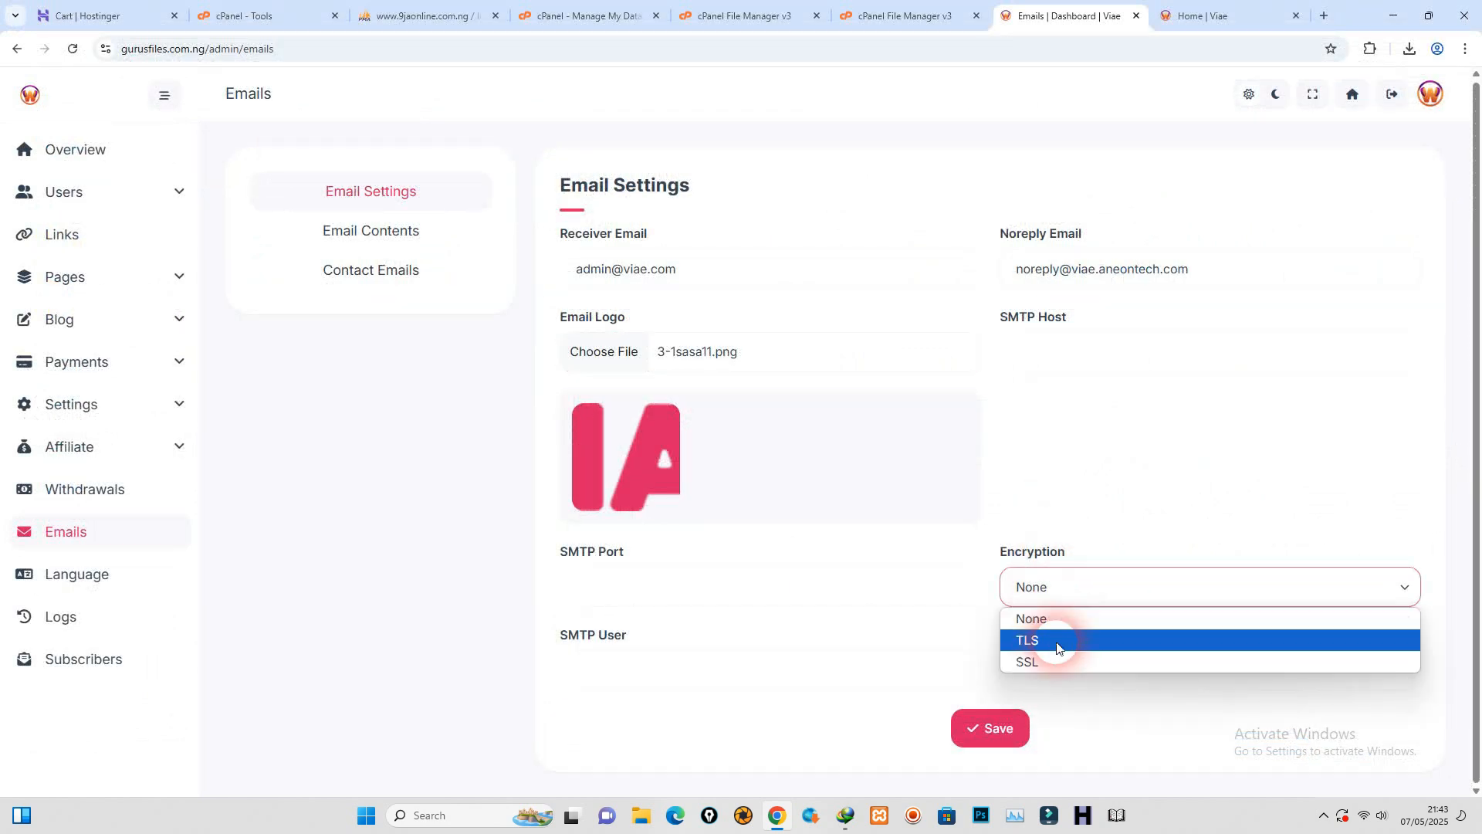
{"action": "left_click", "coordinate": [1075, 317]}
{"action": "left_click", "coordinate": [1076, 348]}
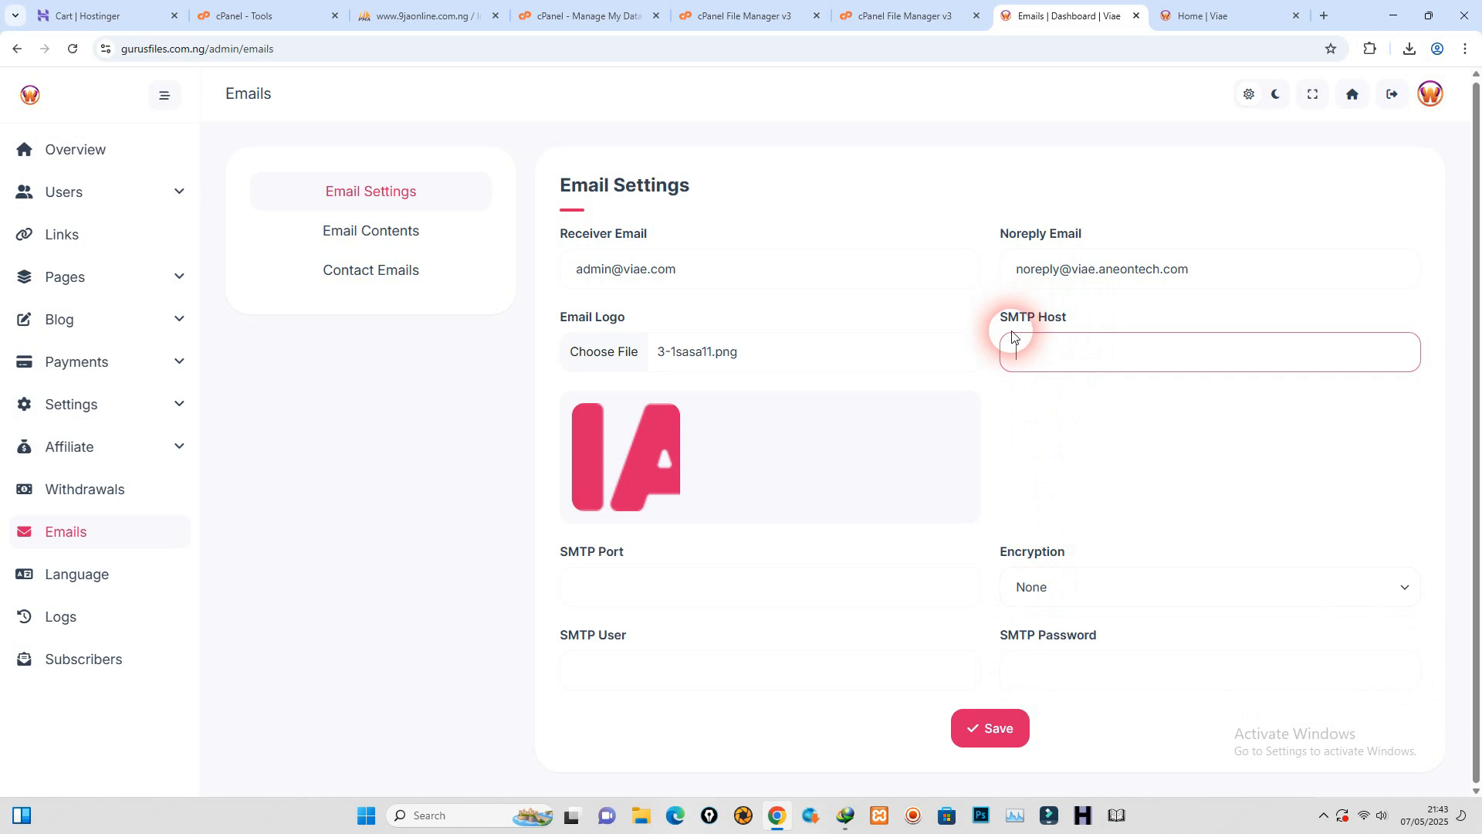
{"action": "left_click", "coordinate": [1083, 270]}
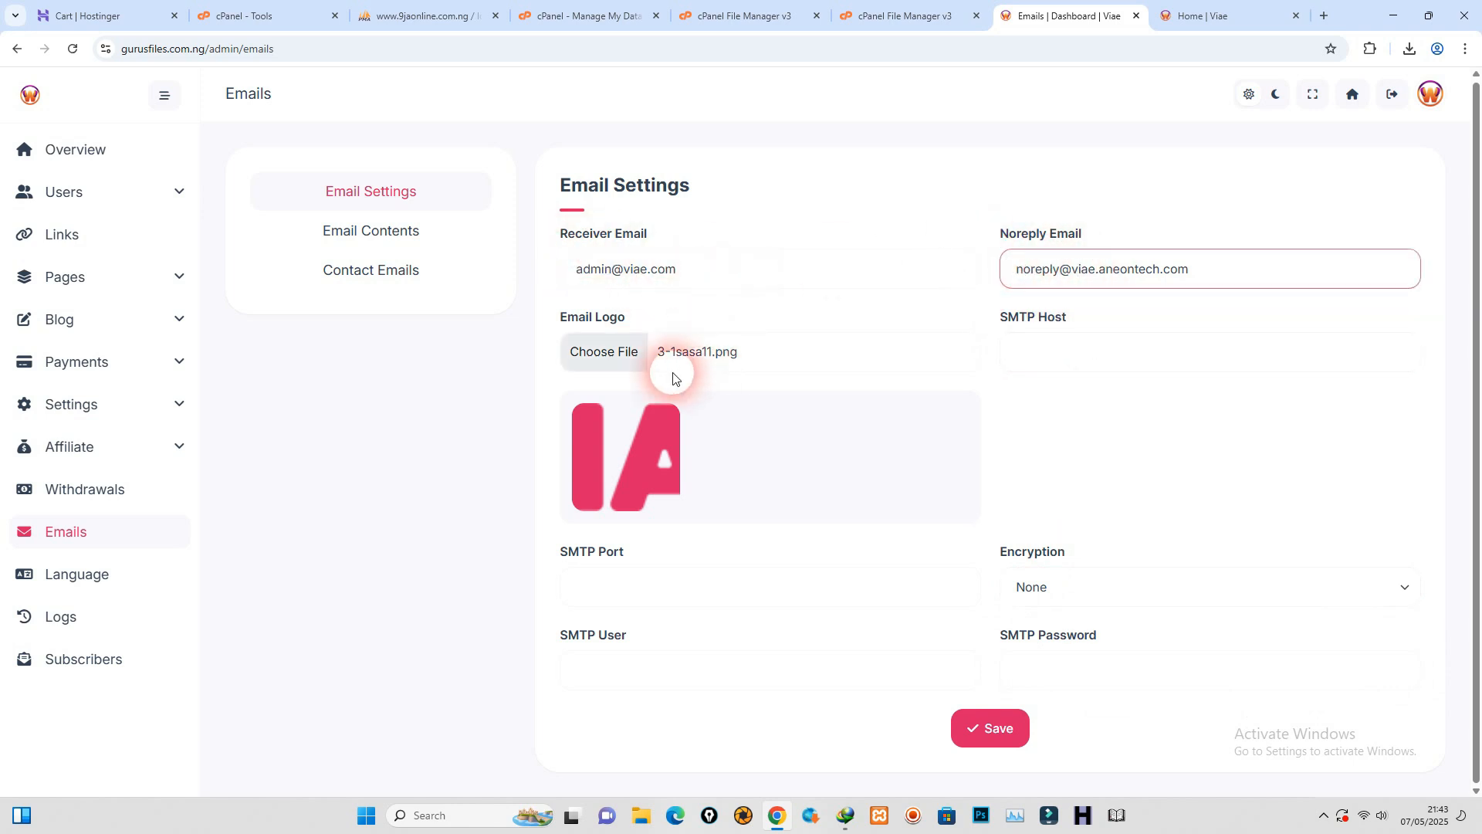
{"action": "left_click", "coordinate": [641, 587]}
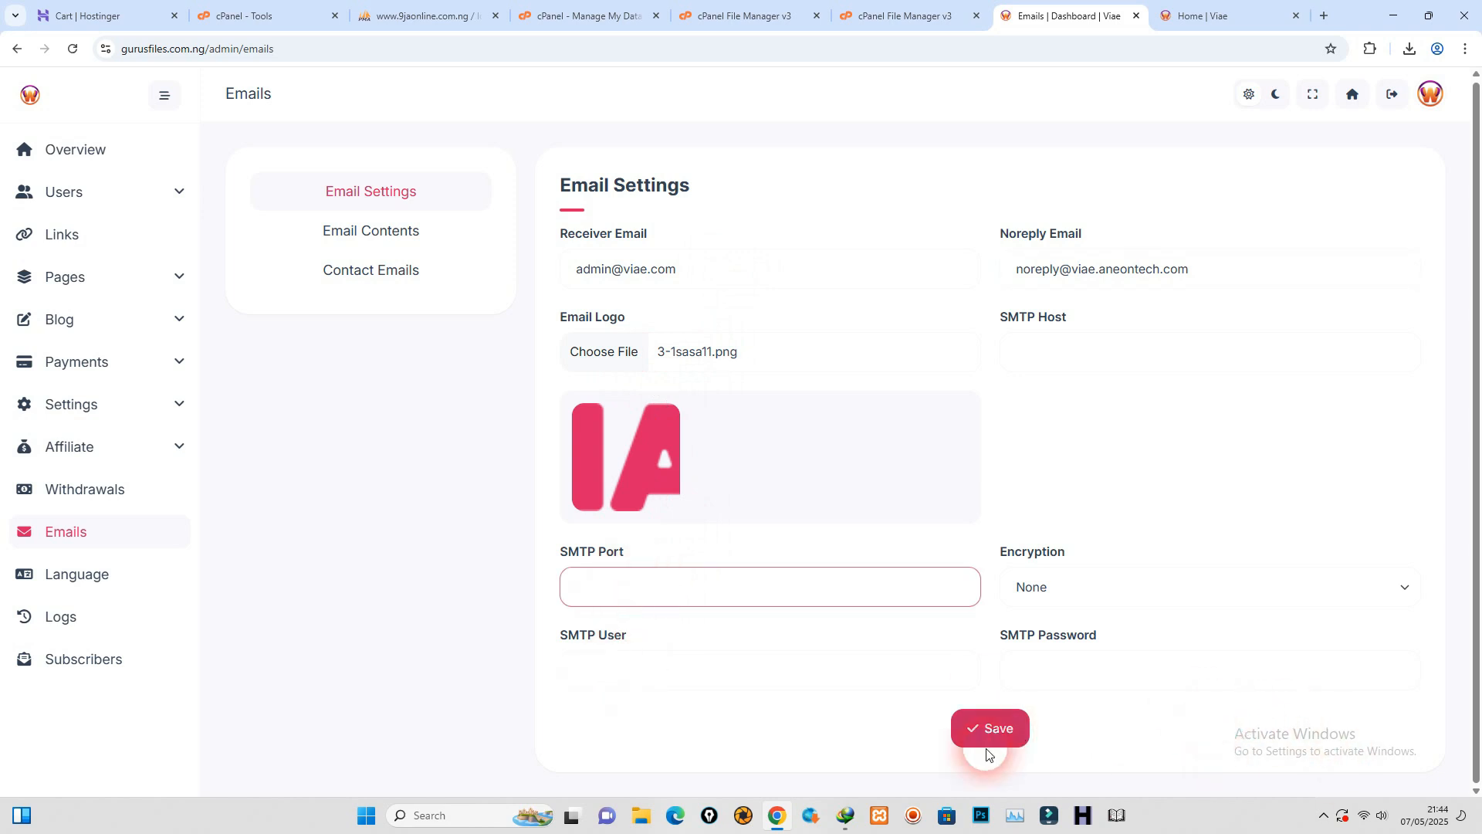
Step: Open the email contents and look through the list of email templates
{"action": "left_click", "coordinate": [414, 239]}
{"action": "scroll", "coordinate": [811, 413], "scroll_direction": "down", "scroll_amount": 3}
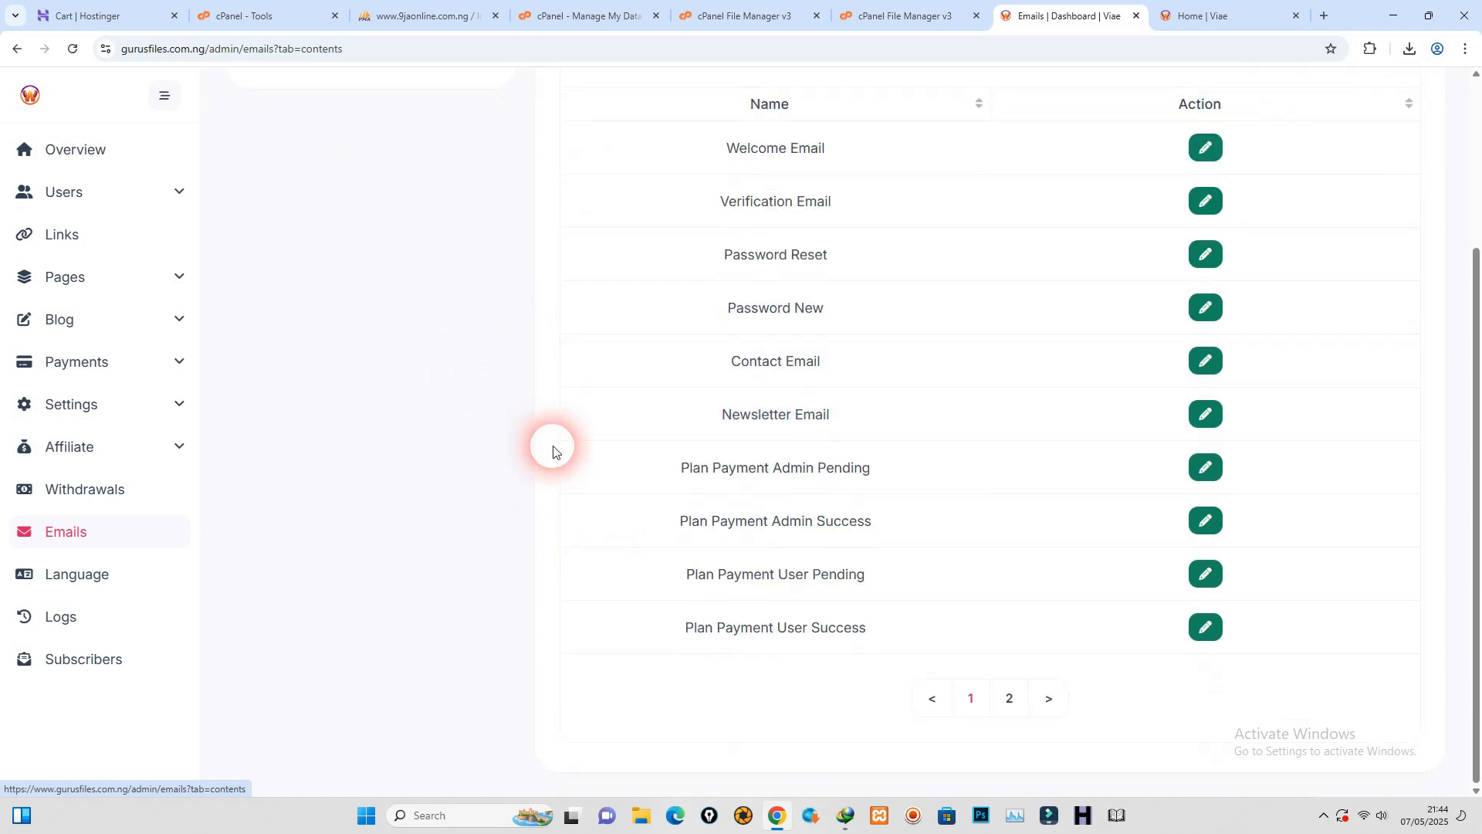
{"action": "scroll", "coordinate": [739, 471], "scroll_direction": "up", "scroll_amount": 3}
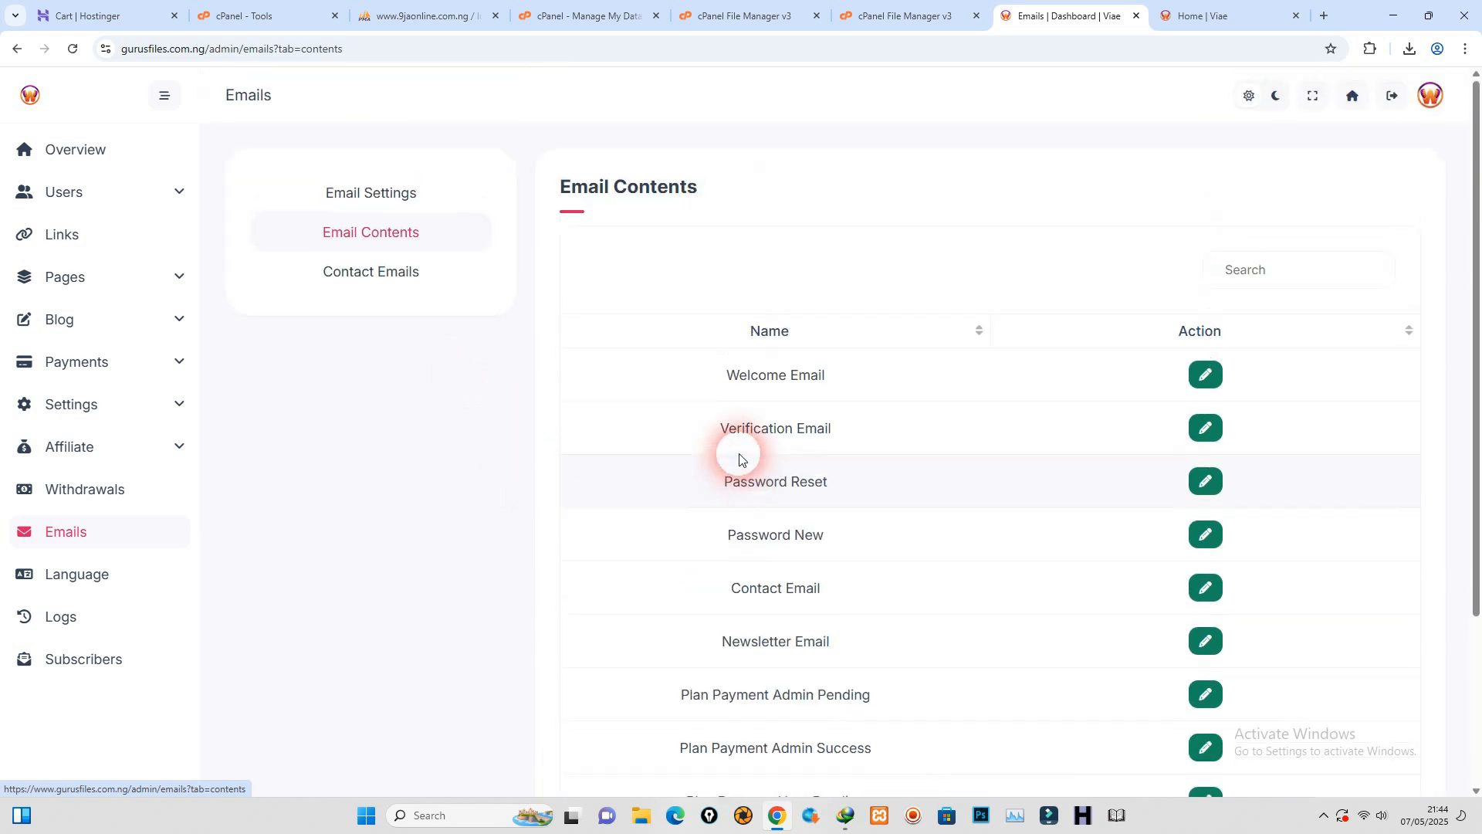
Step: Open the contact emails, view the details of the listed message and close them
{"action": "left_click", "coordinate": [407, 266]}
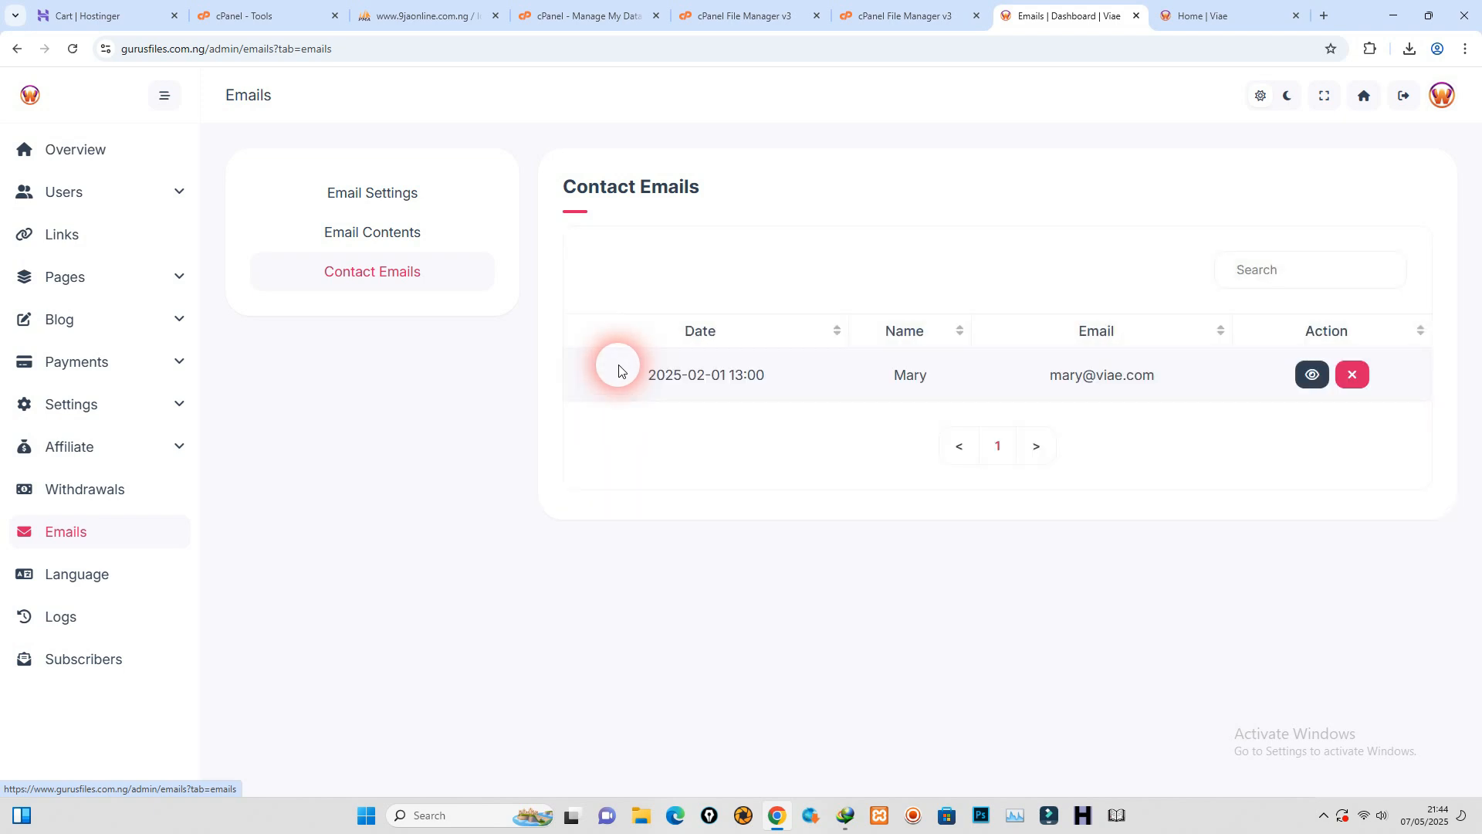
{"action": "left_click", "coordinate": [1312, 374]}
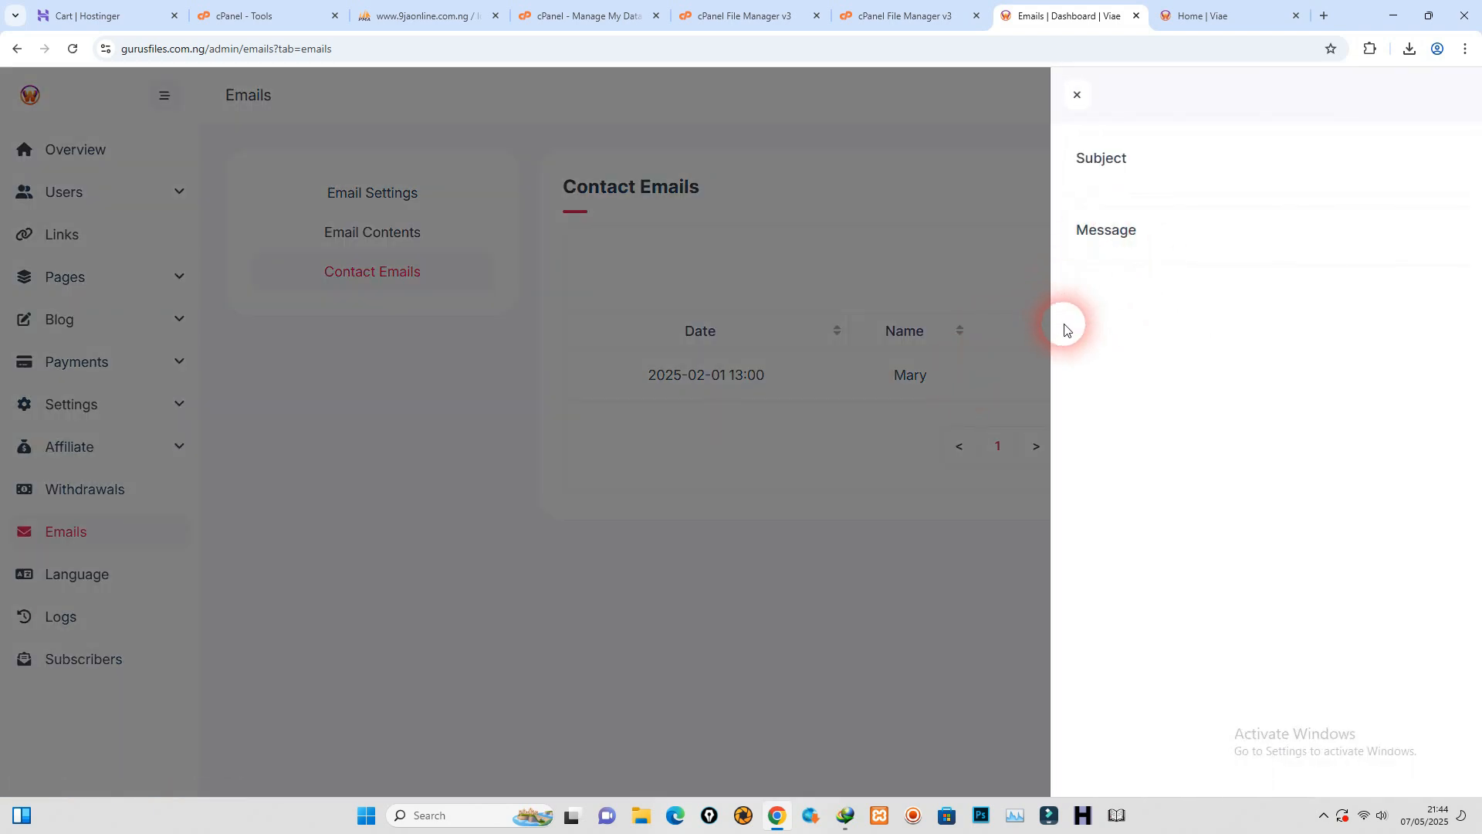
{"action": "left_click", "coordinate": [1031, 347]}
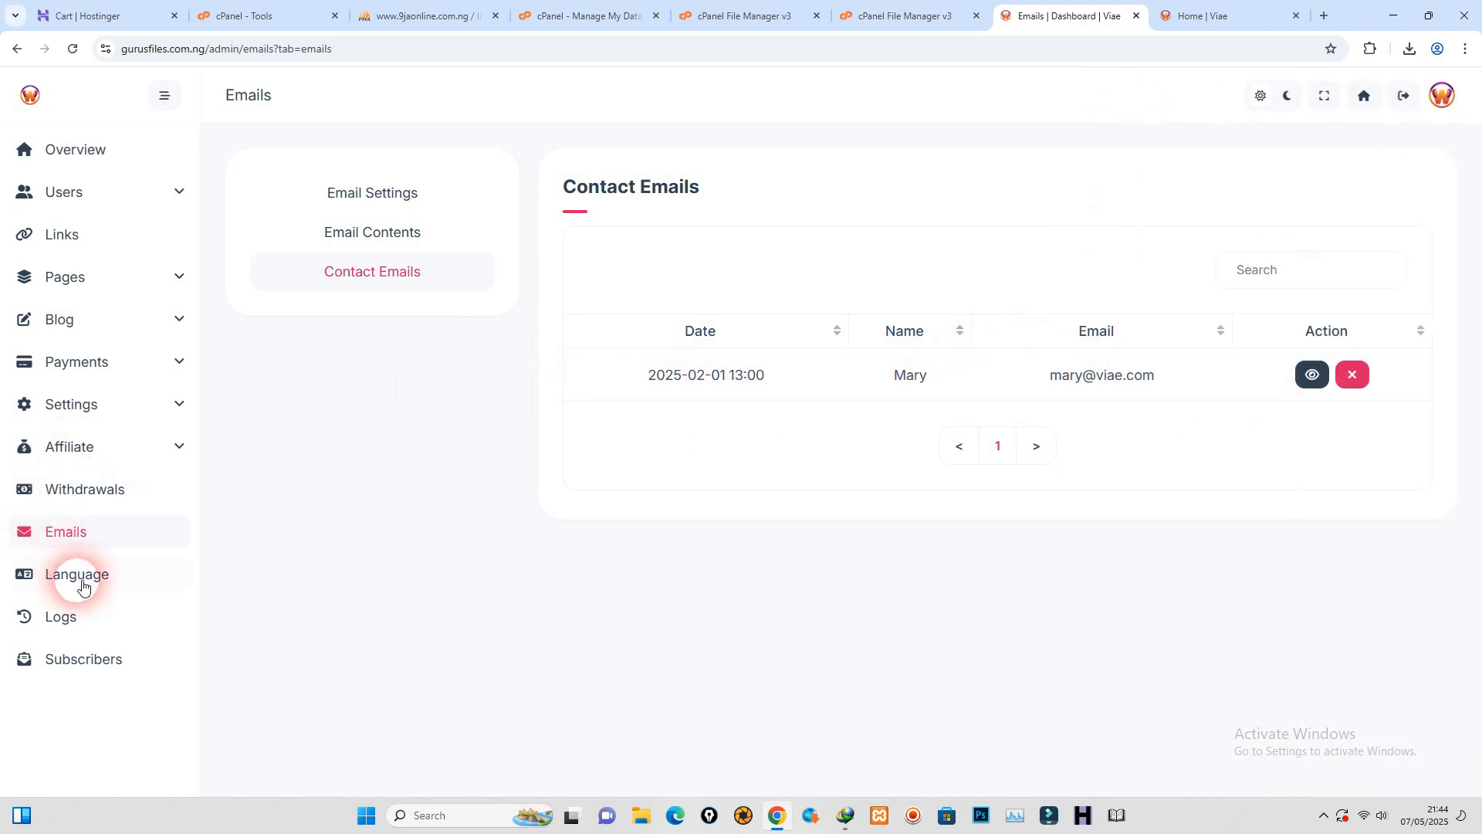
{"action": "left_click", "coordinate": [137, 549]}
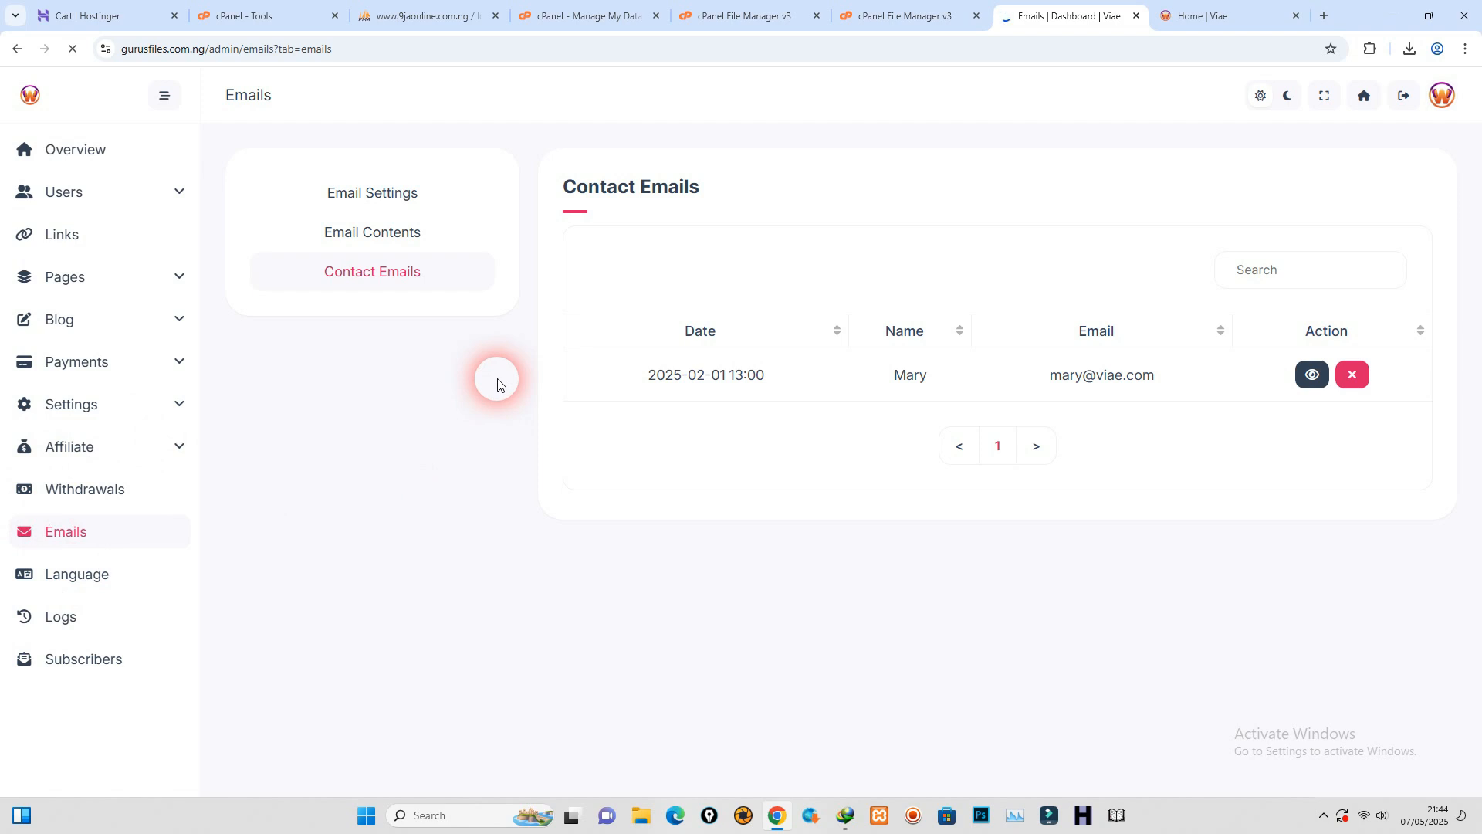
Step: Examine the base language options in the language settings and view the list of all languages
{"action": "left_click", "coordinate": [633, 262]}
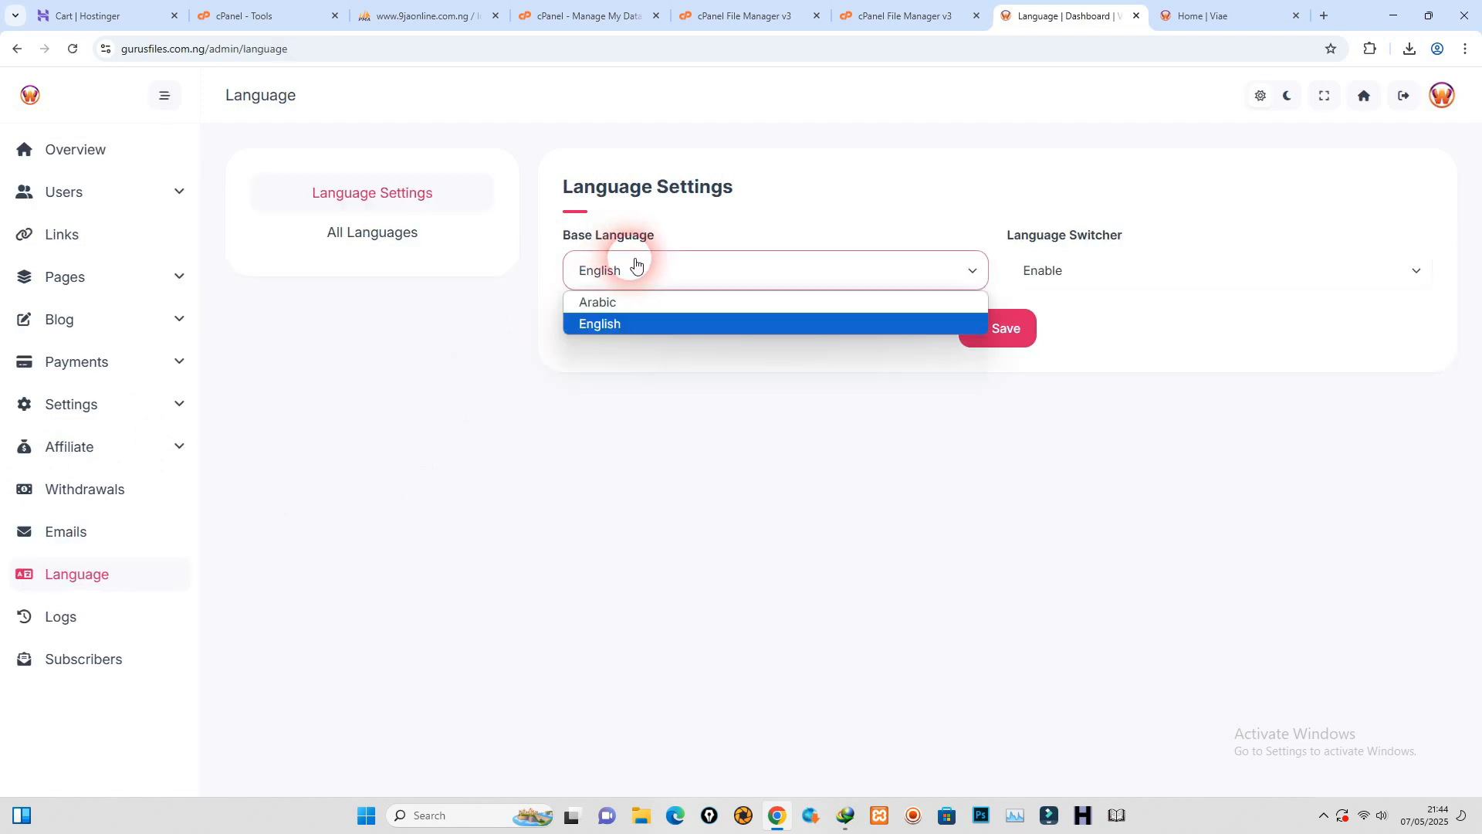
{"action": "left_click", "coordinate": [371, 230]}
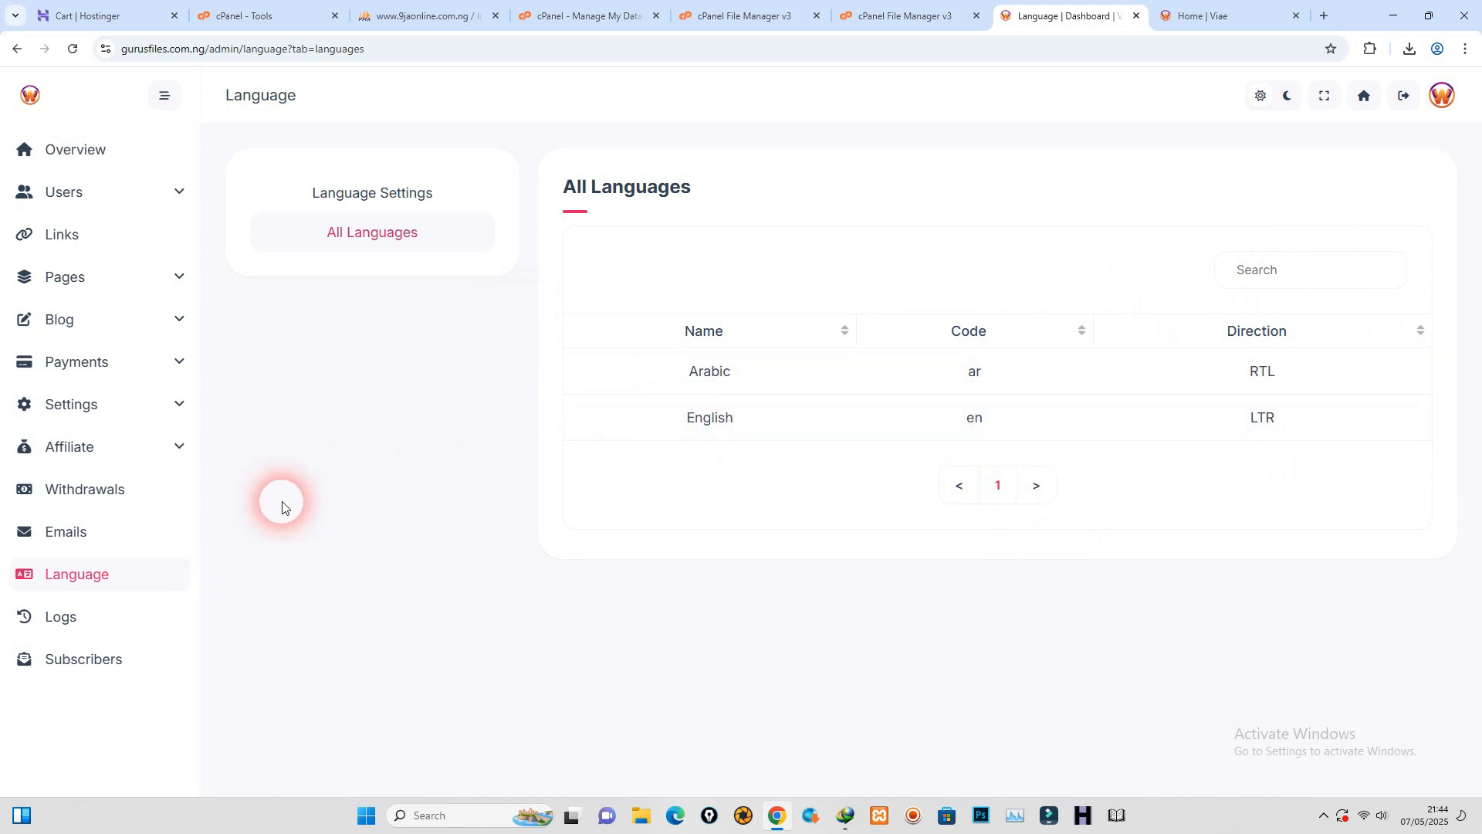
Step: Look through the activity logs, the subscriber email form and the subscribers list
{"action": "left_click", "coordinate": [113, 616]}
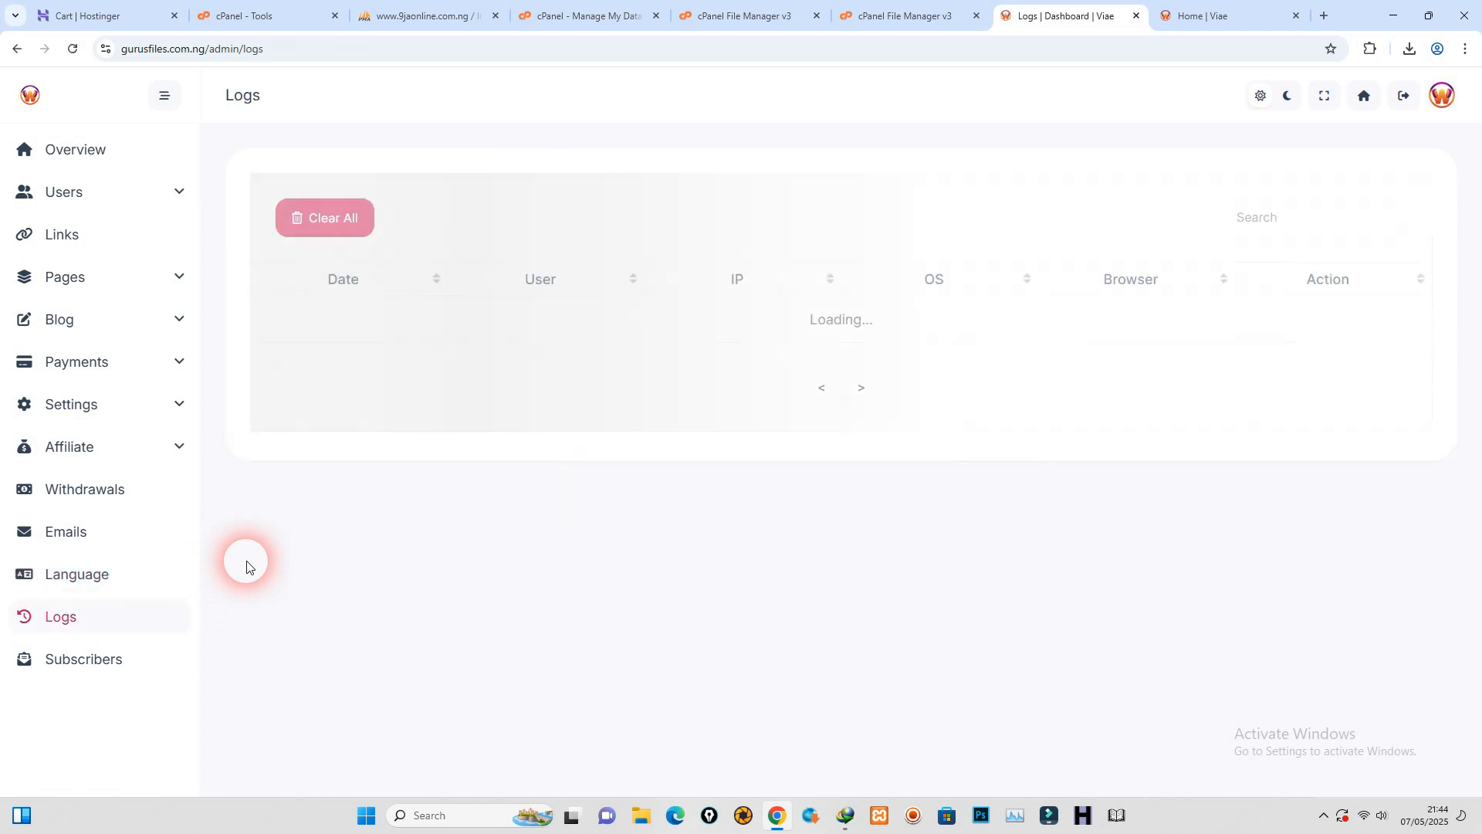
{"action": "left_click", "coordinate": [100, 676]}
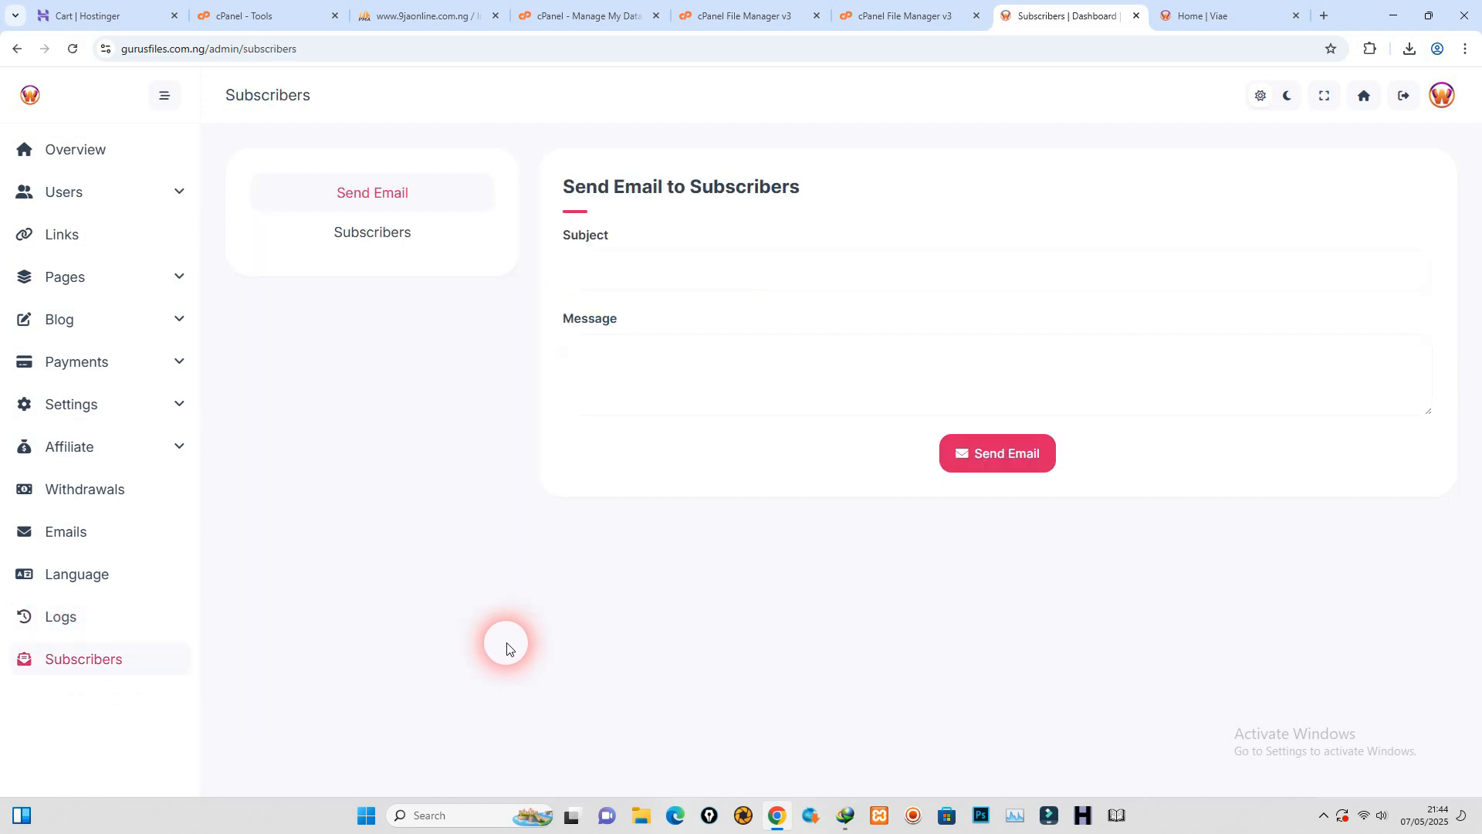
{"action": "left_click", "coordinate": [393, 230]}
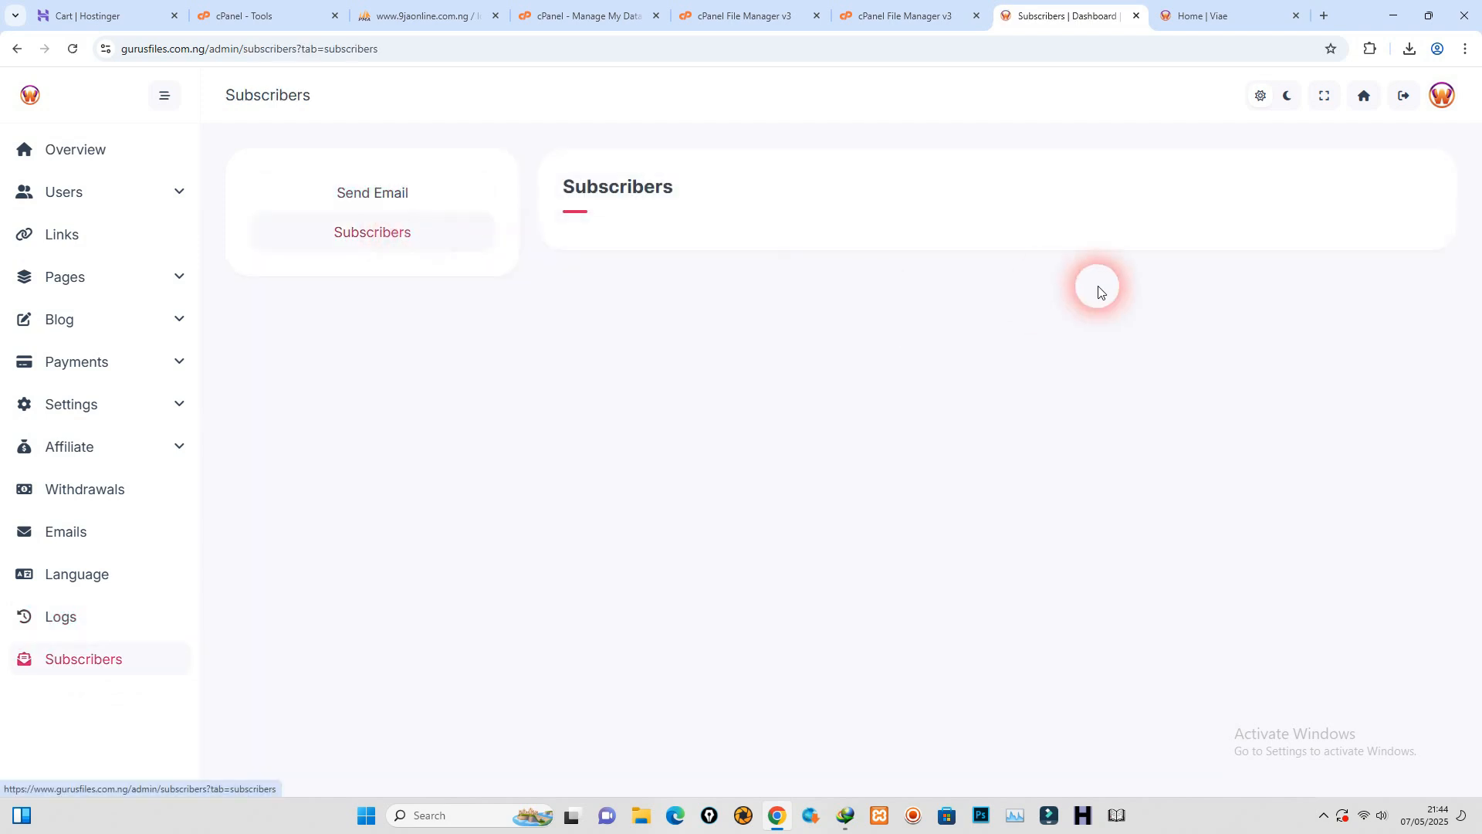
Step: Switch the admin dashboard to dark mode and log out of the admin account
{"action": "left_click", "coordinate": [1290, 97]}
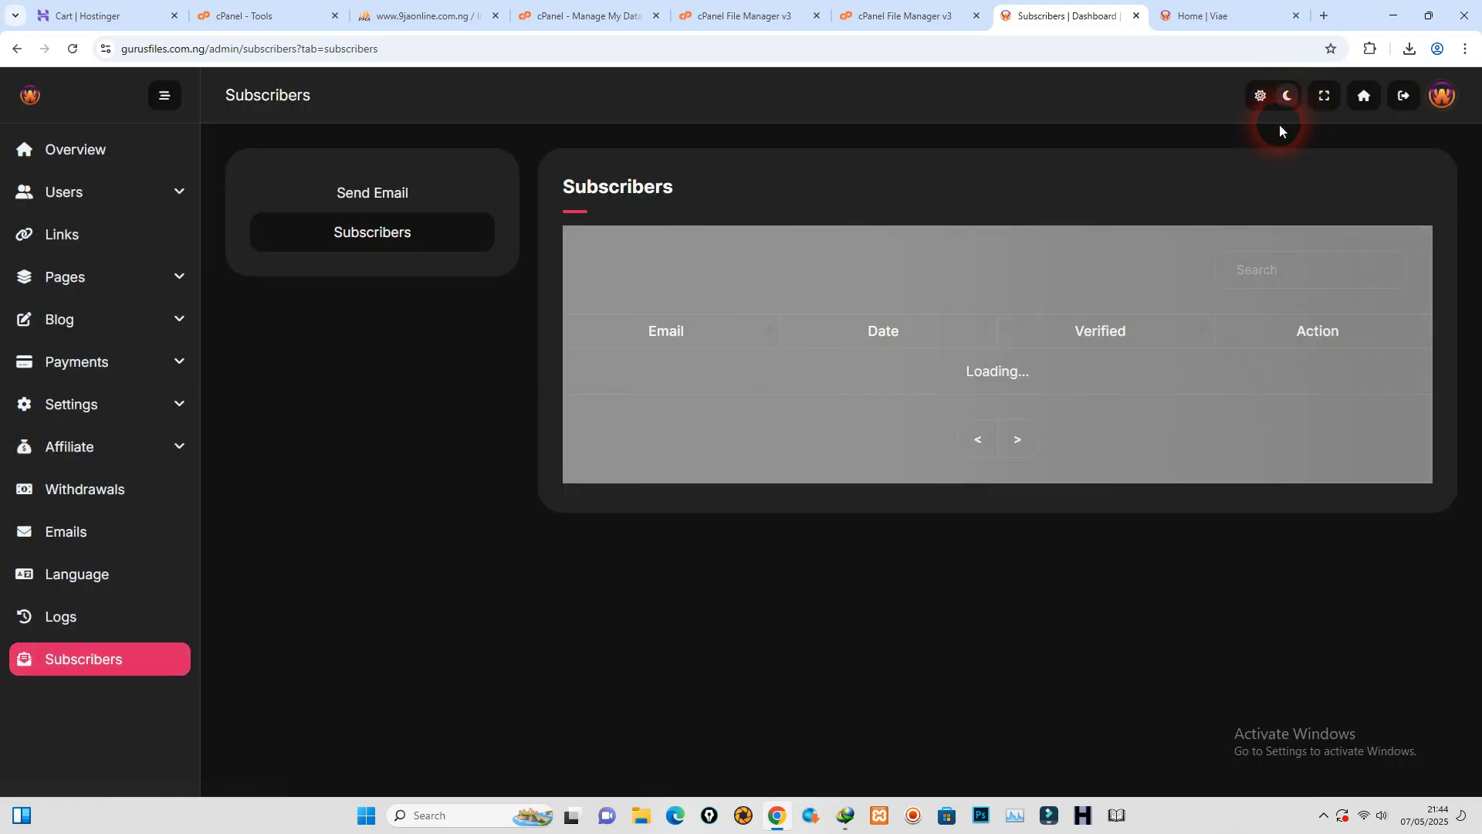
{"action": "left_click", "coordinate": [1404, 98]}
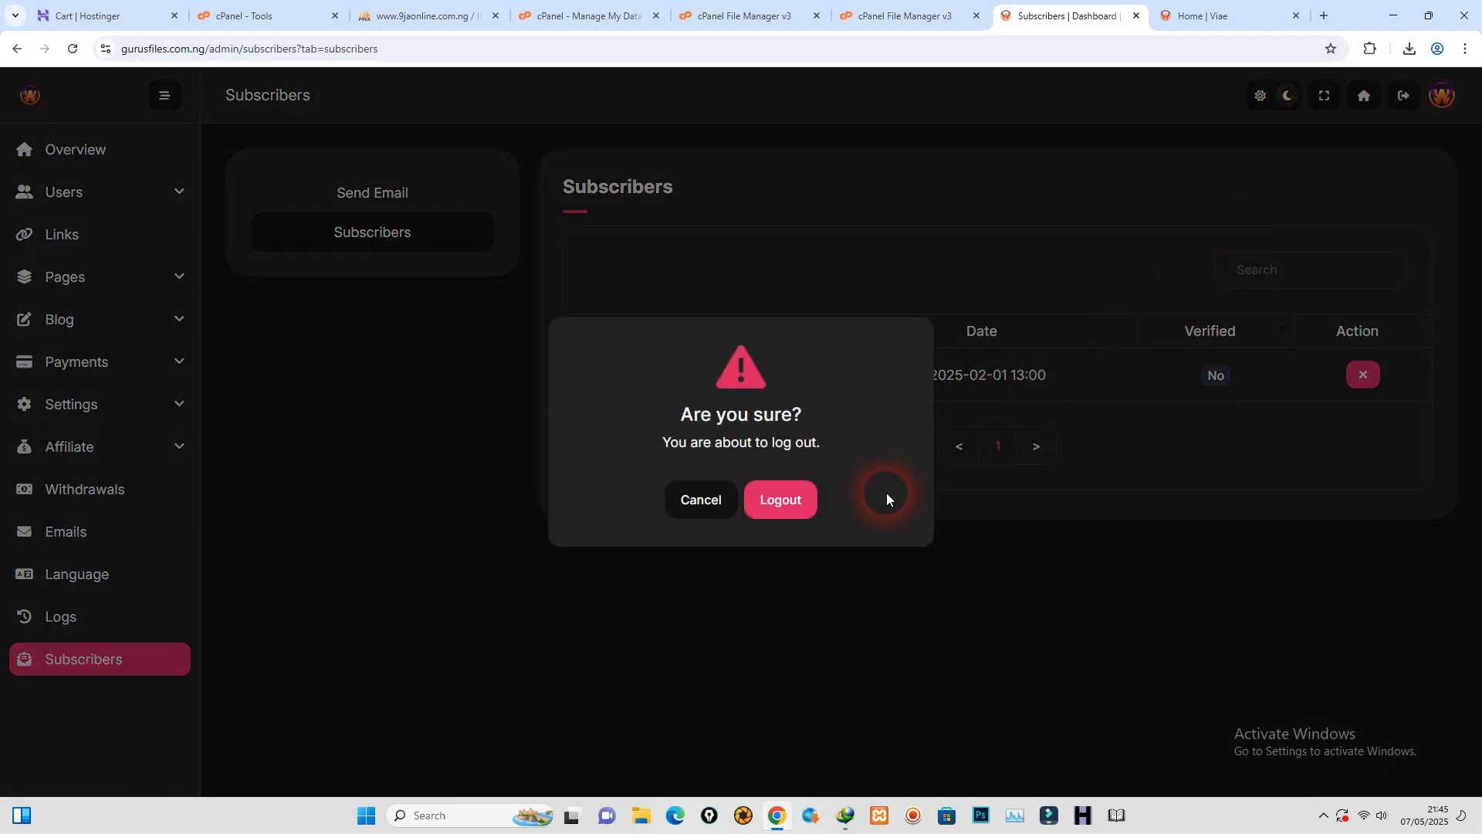
{"action": "left_click", "coordinate": [795, 500]}
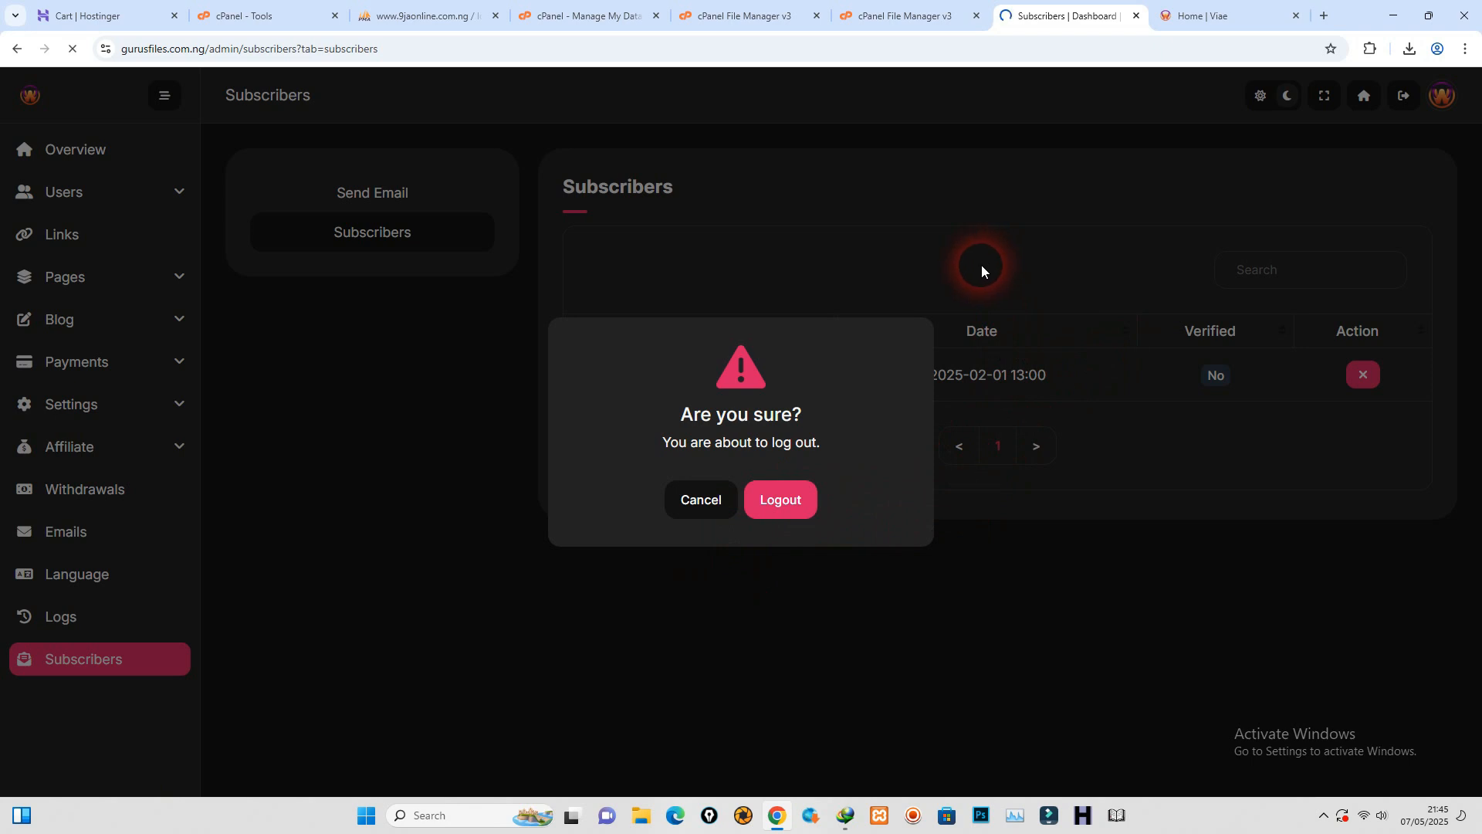
{"action": "left_click", "coordinate": [1297, 15]}
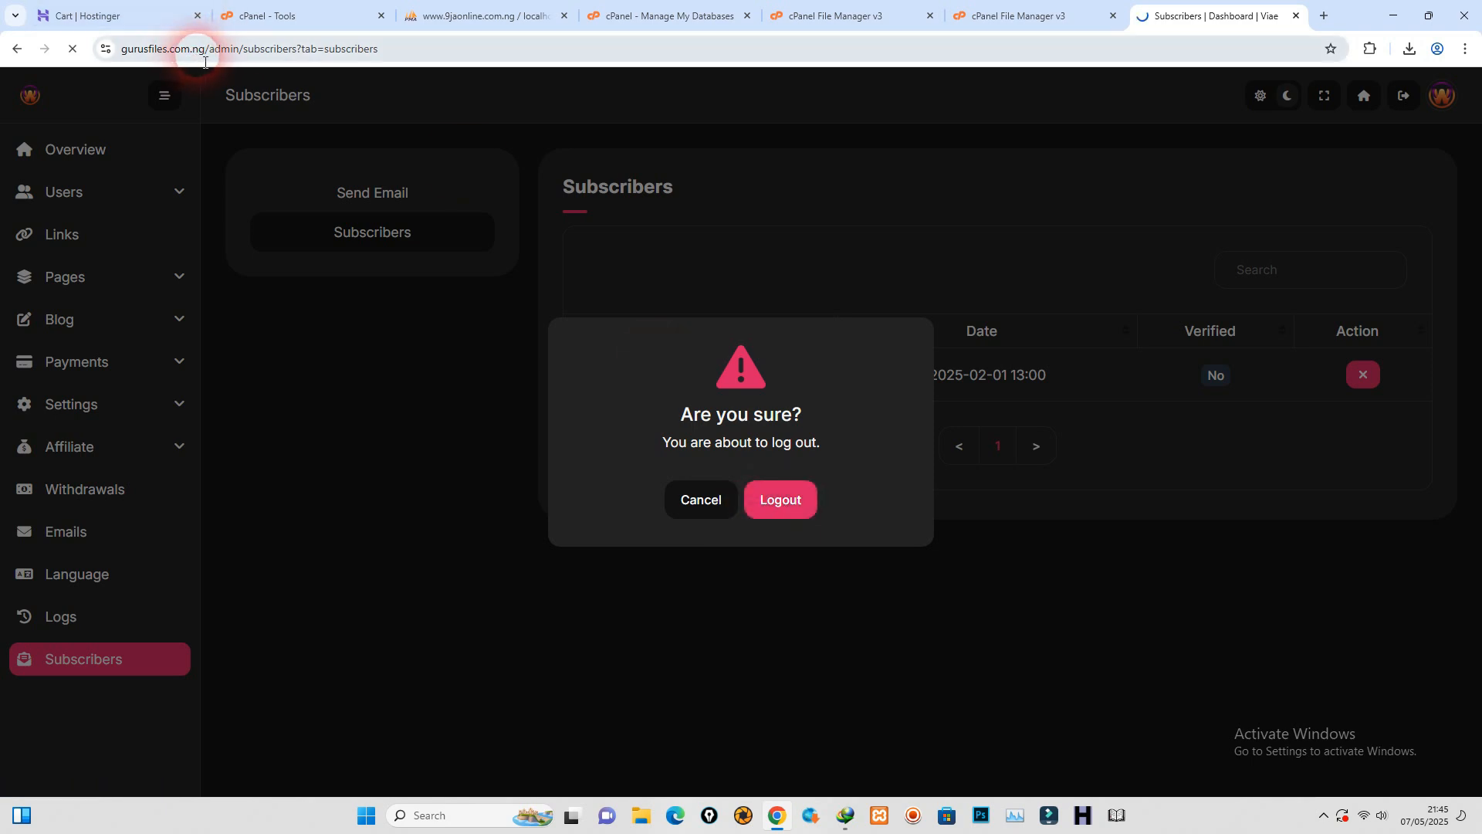
{"action": "left_click_drag", "start_coordinate": [211, 51], "coordinate": [78, 71]}
{"action": "right_click", "coordinate": [166, 51]}
{"action": "left_click", "coordinate": [203, 192]}
{"action": "left_click", "coordinate": [1324, 16]}
{"action": "right_click", "coordinate": [1128, 46]}
{"action": "left_click", "coordinate": [1172, 198]}
{"action": "left_click", "coordinate": [1059, 13]}
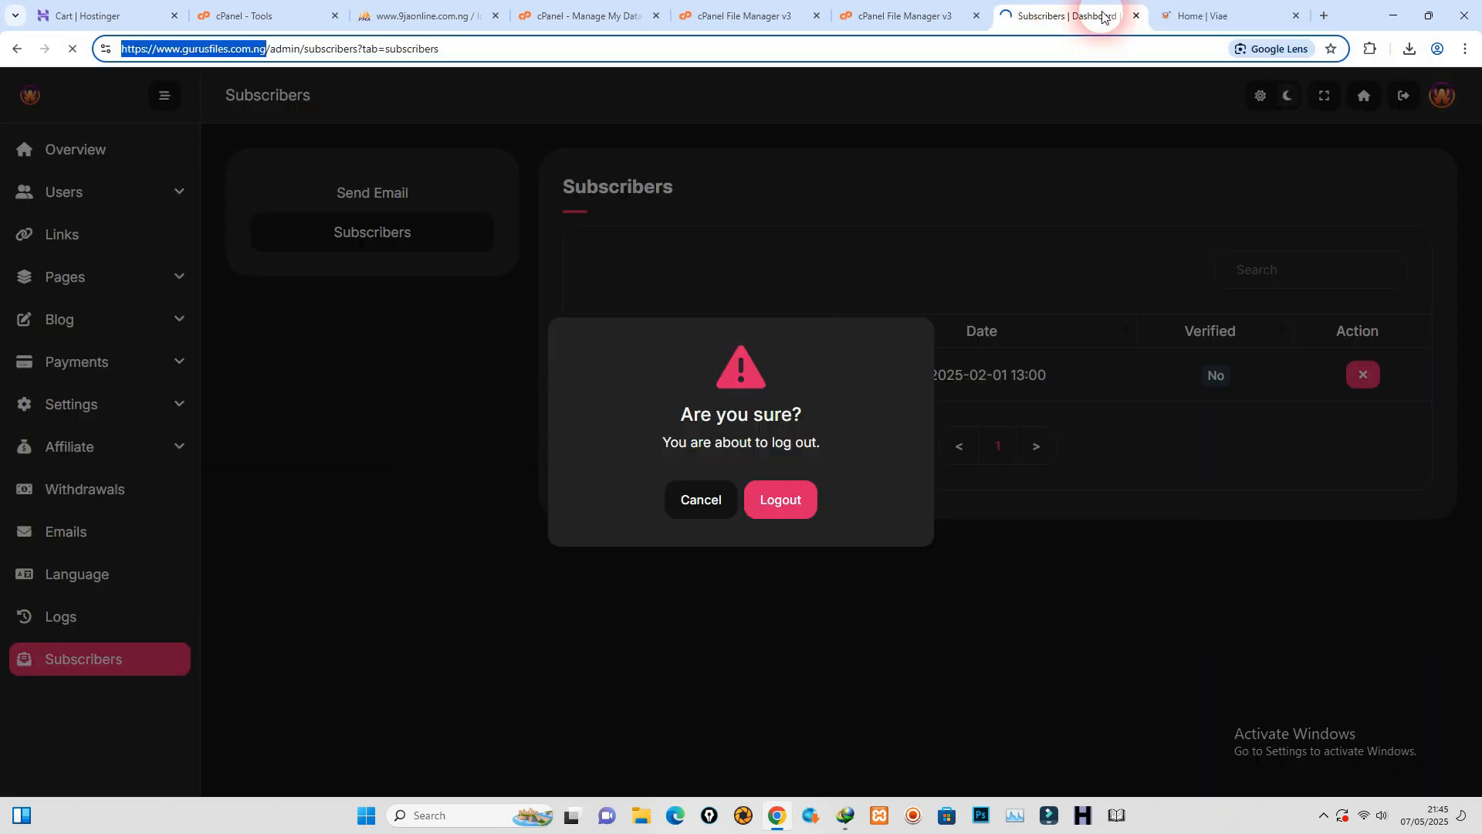
{"action": "left_click", "coordinate": [1221, 10]}
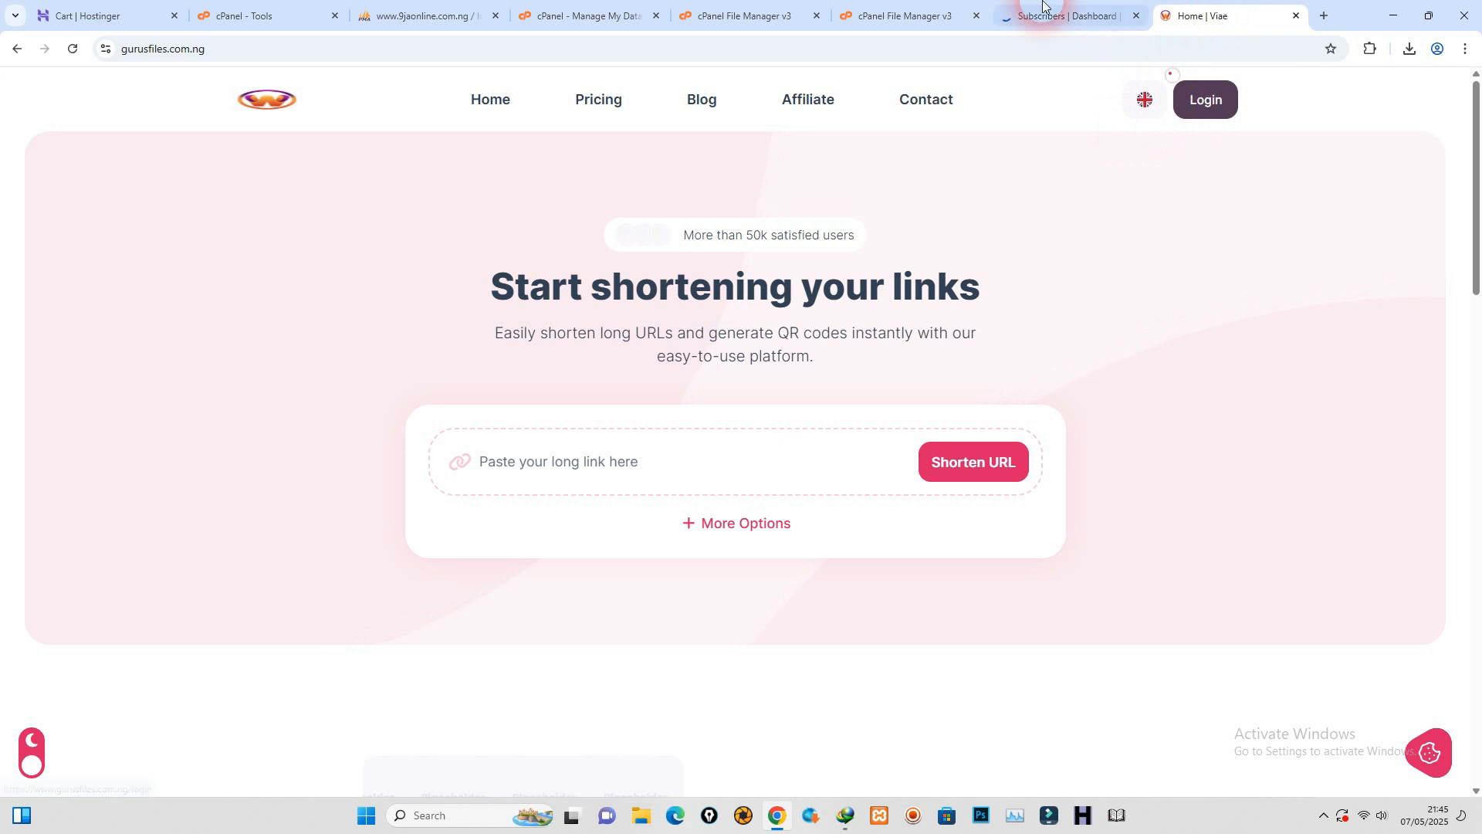
Step: Sign in to the site by filling the email address and password with a saved user account
{"action": "left_click", "coordinate": [1198, 109]}
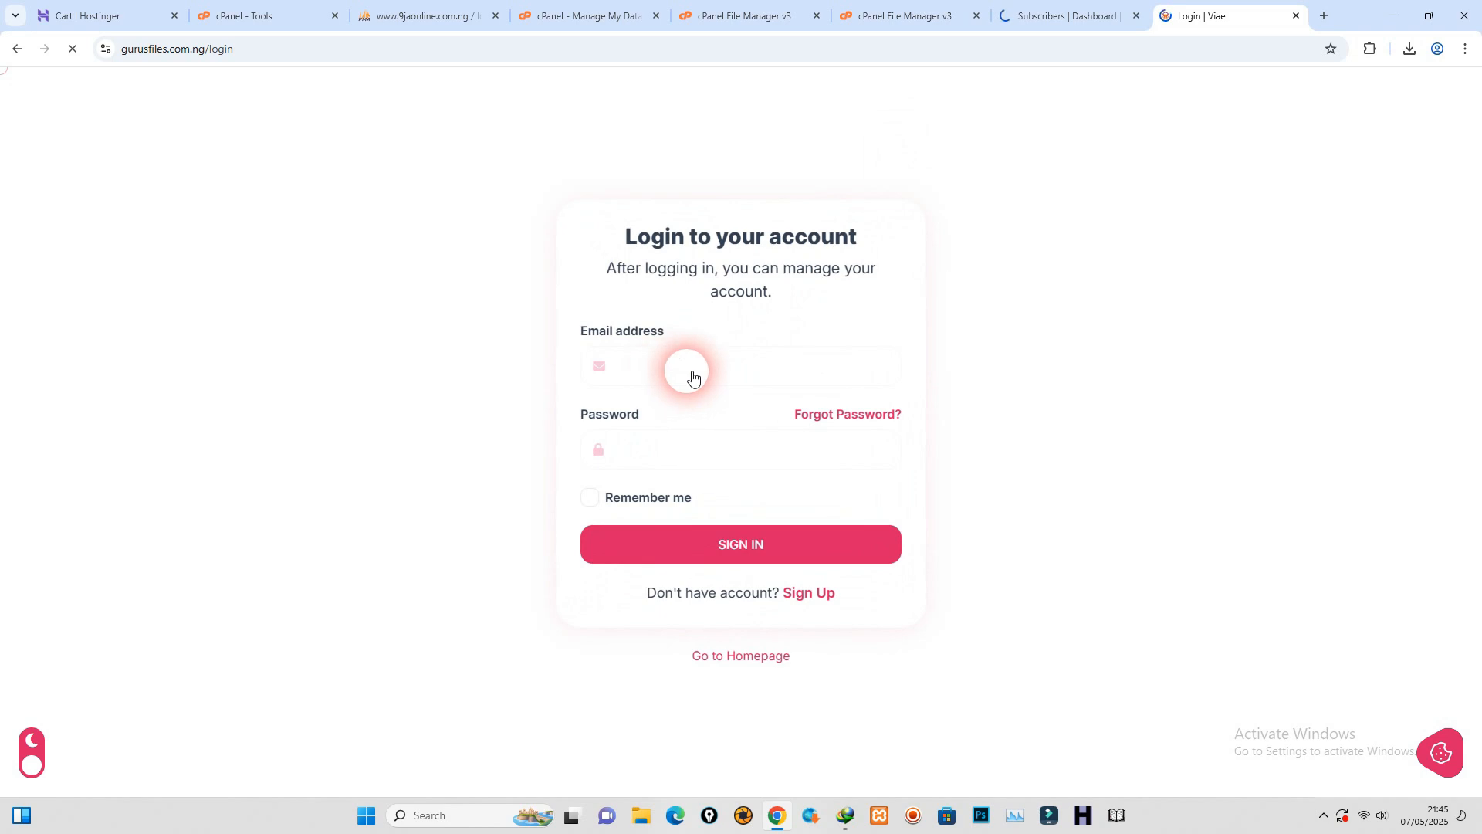
{"action": "left_click", "coordinate": [748, 376]}
{"action": "left_click", "coordinate": [753, 580]}
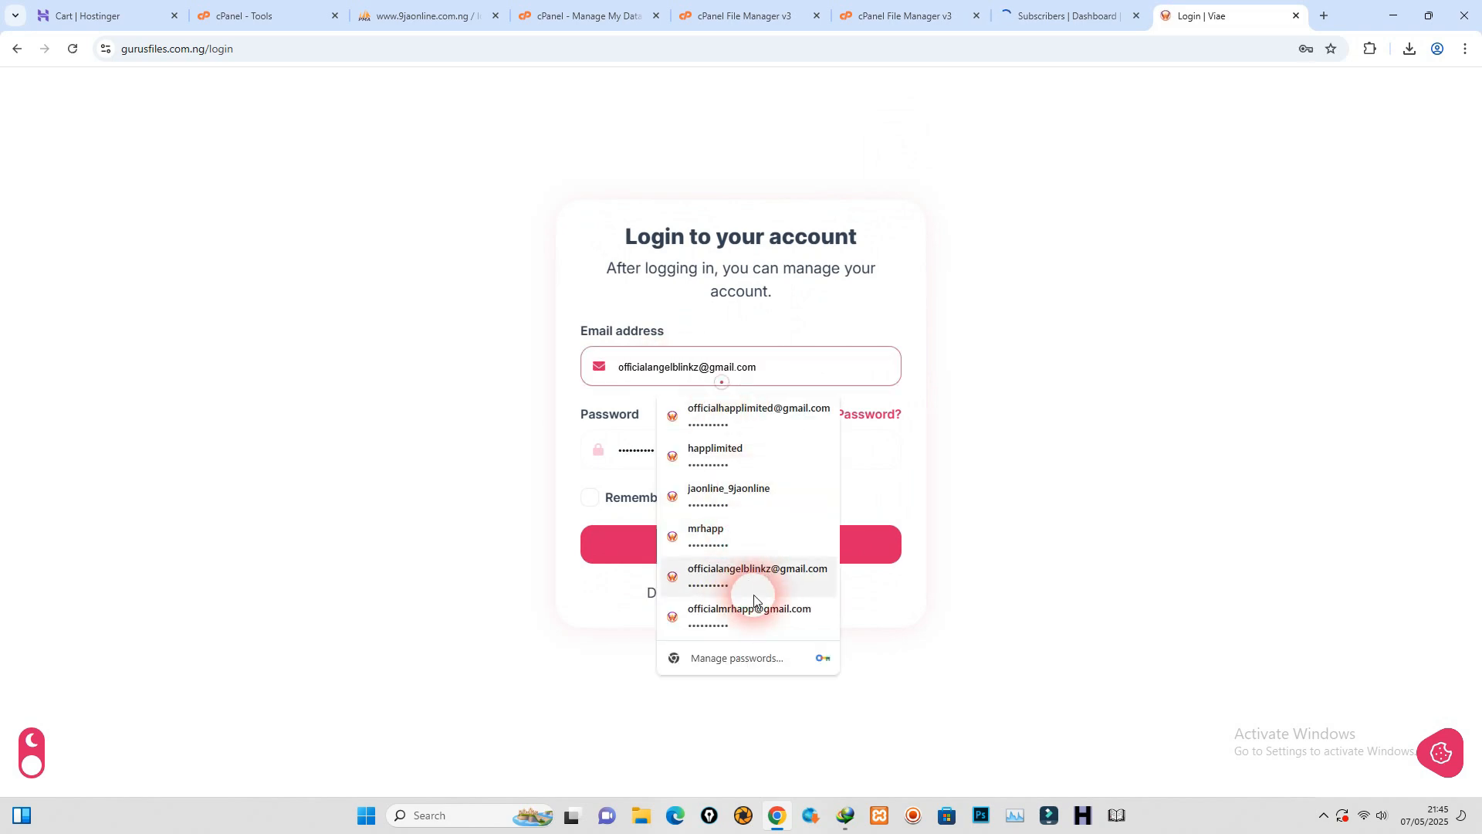
{"action": "left_click", "coordinate": [735, 546]}
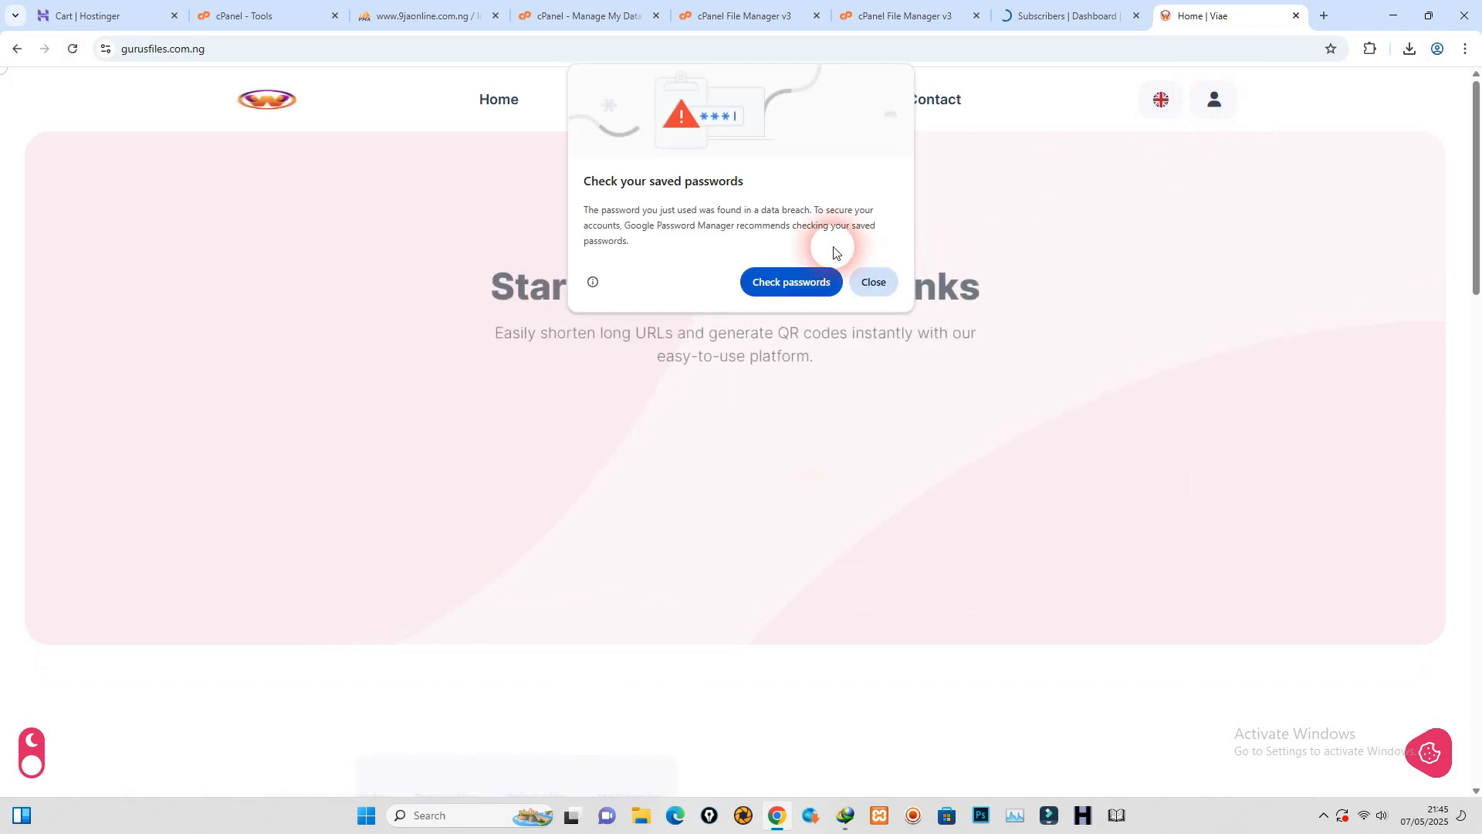
Step: Dismiss the saved-passwords warning and open the account's user dashboard
{"action": "left_click", "coordinate": [883, 287]}
{"action": "left_click", "coordinate": [1213, 104]}
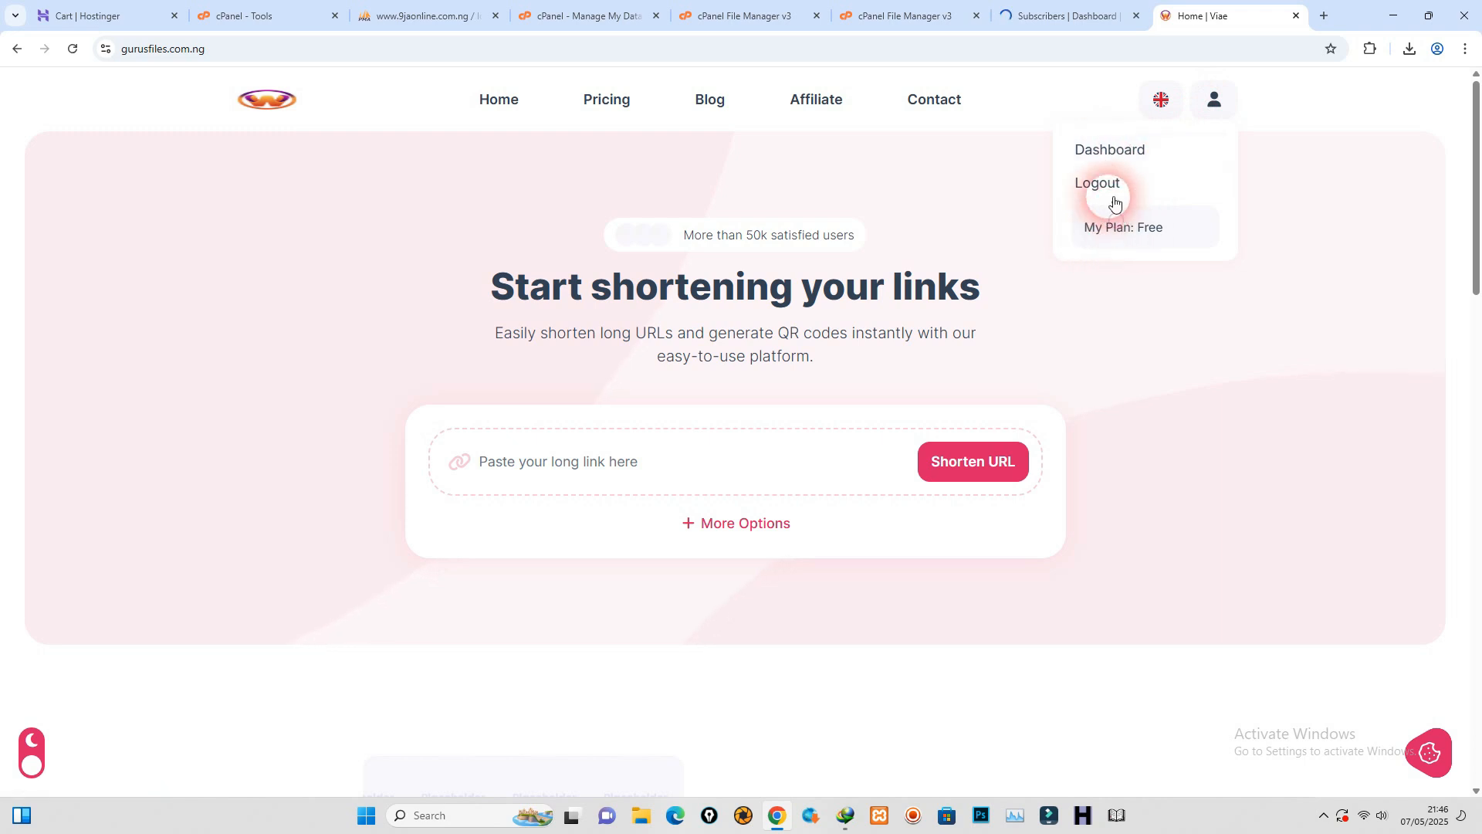
{"action": "left_click", "coordinate": [1133, 154]}
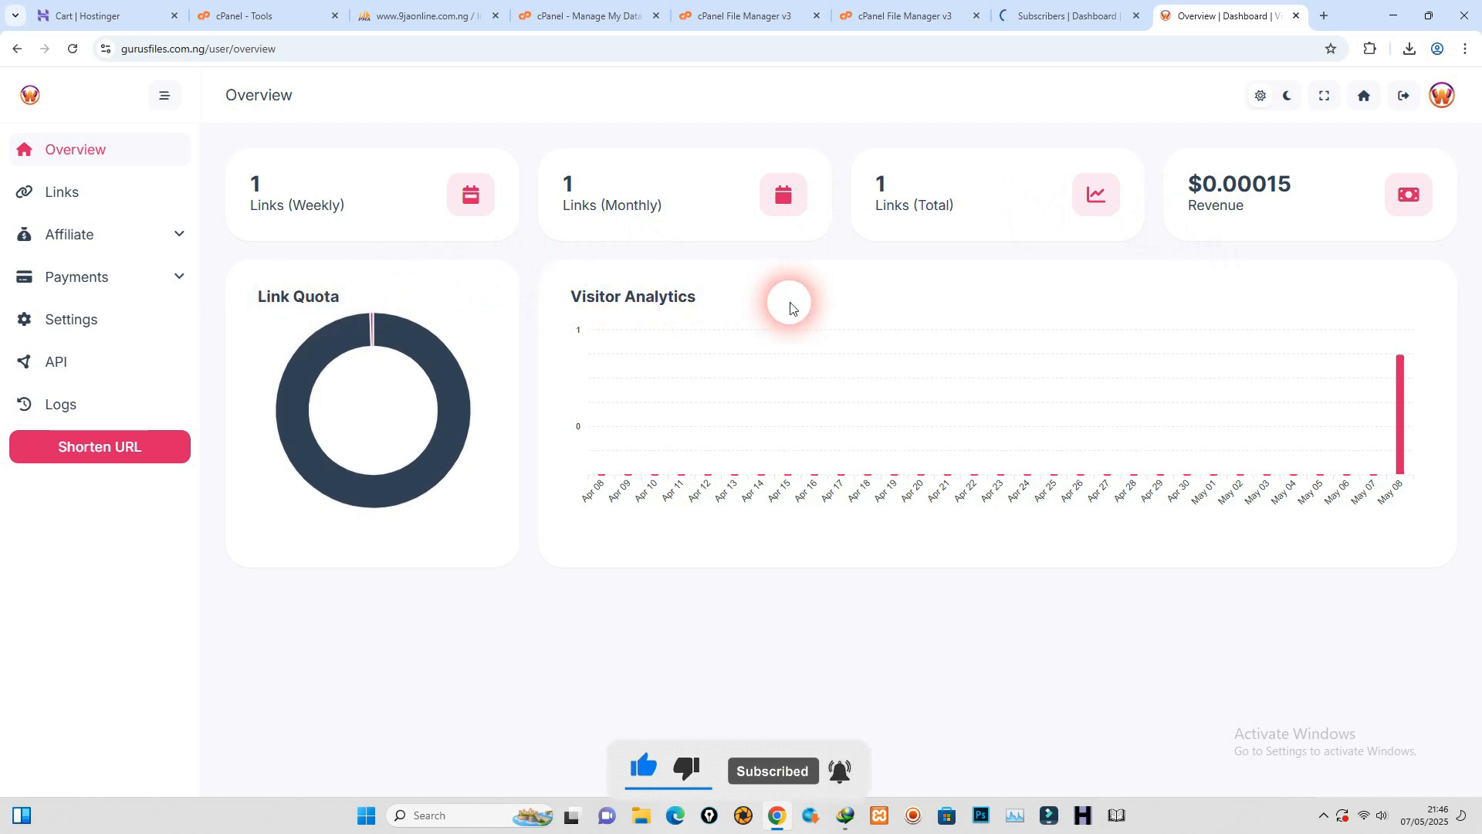
Step: Open the user's links list, view the analytics of the listed link and close them
{"action": "left_click", "coordinate": [62, 191]}
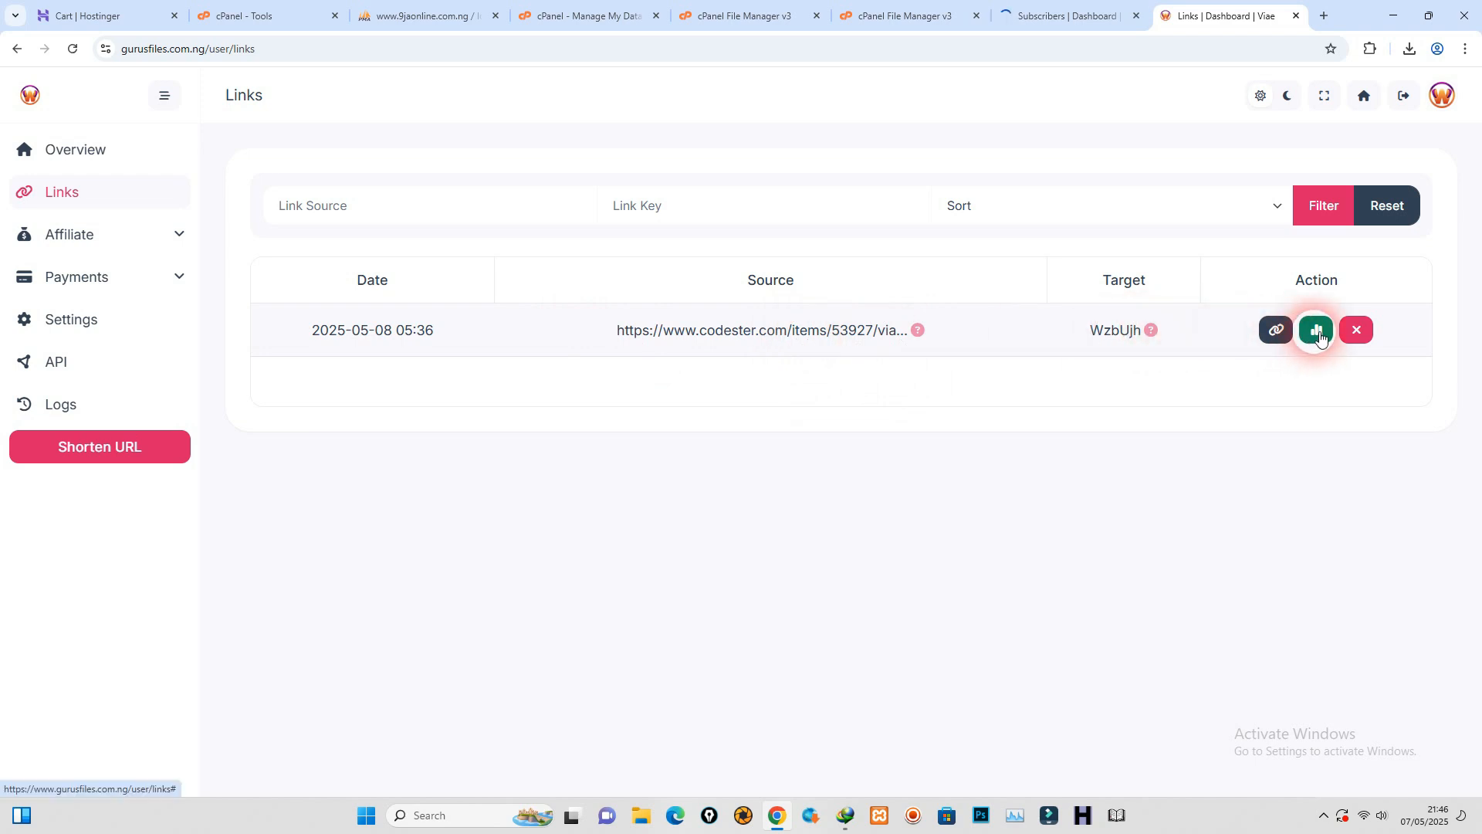
{"action": "left_click", "coordinate": [1318, 335]}
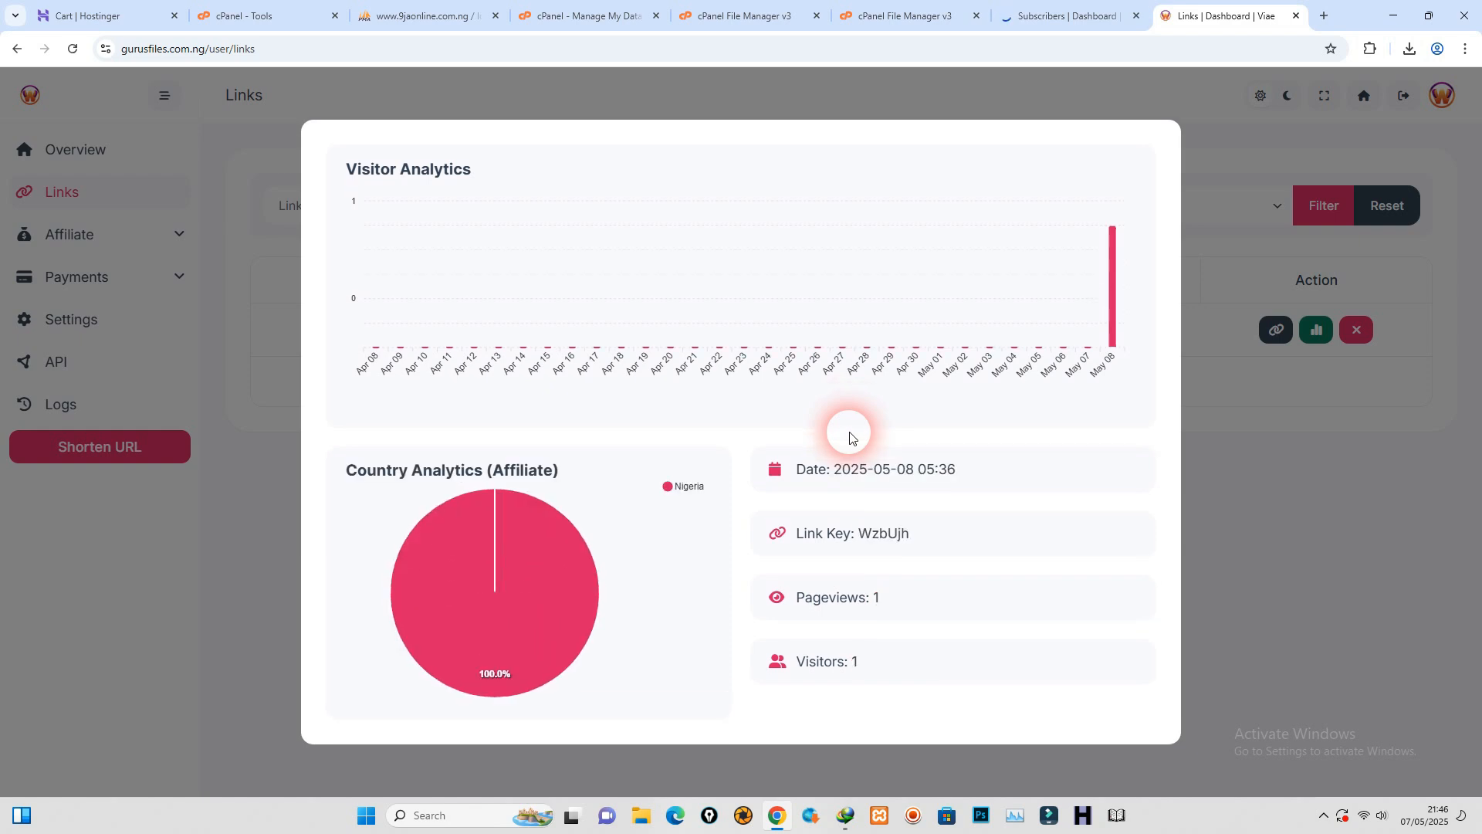
{"action": "left_click", "coordinate": [264, 192]}
Step: Open the affiliate withdrawal request form and choose Bank (Min: $25) as the method to view its required details
{"action": "left_click", "coordinate": [104, 232]}
{"action": "left_click", "coordinate": [96, 275]}
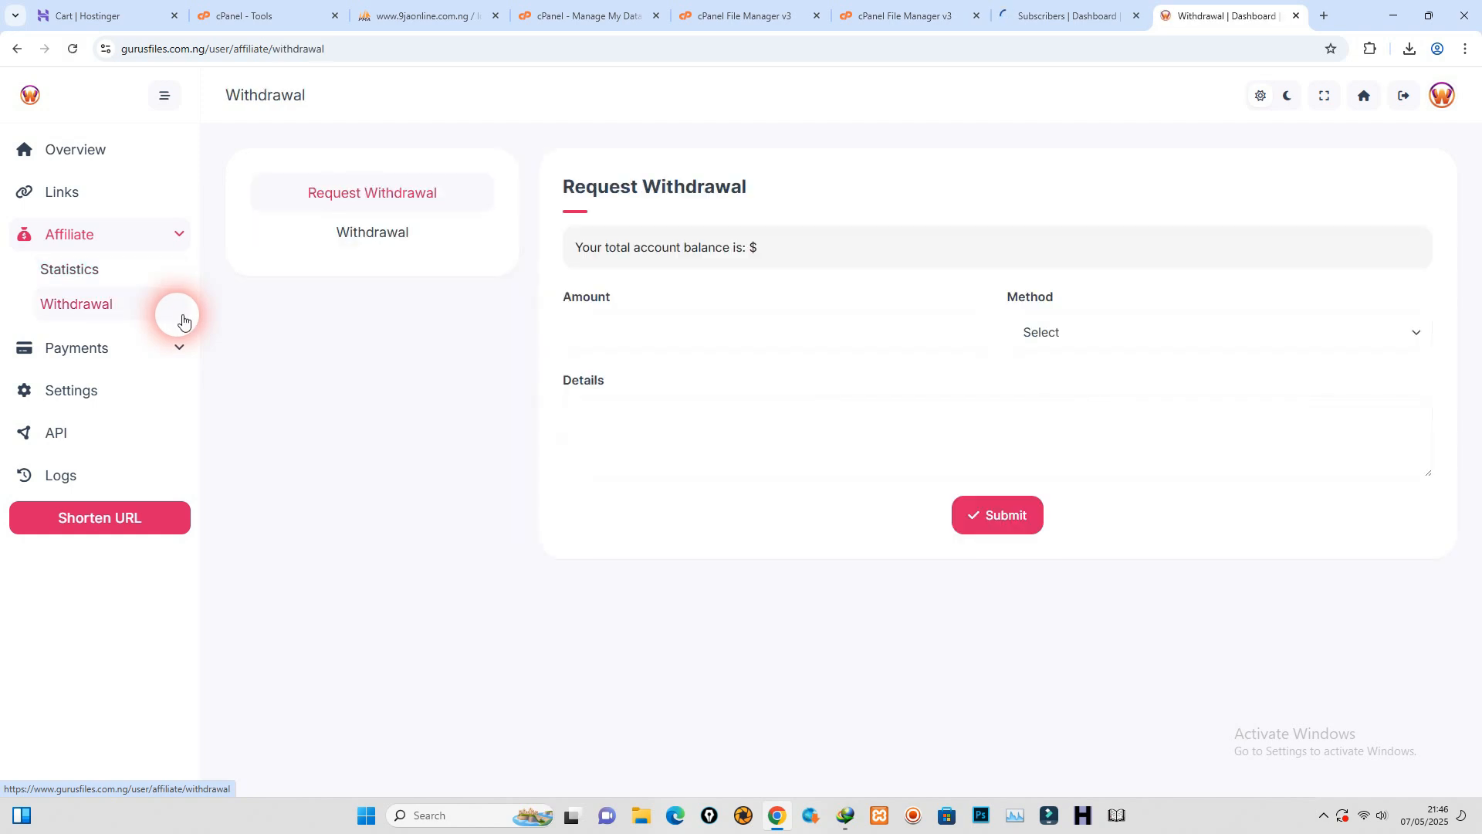
{"action": "left_click", "coordinate": [1084, 334]}
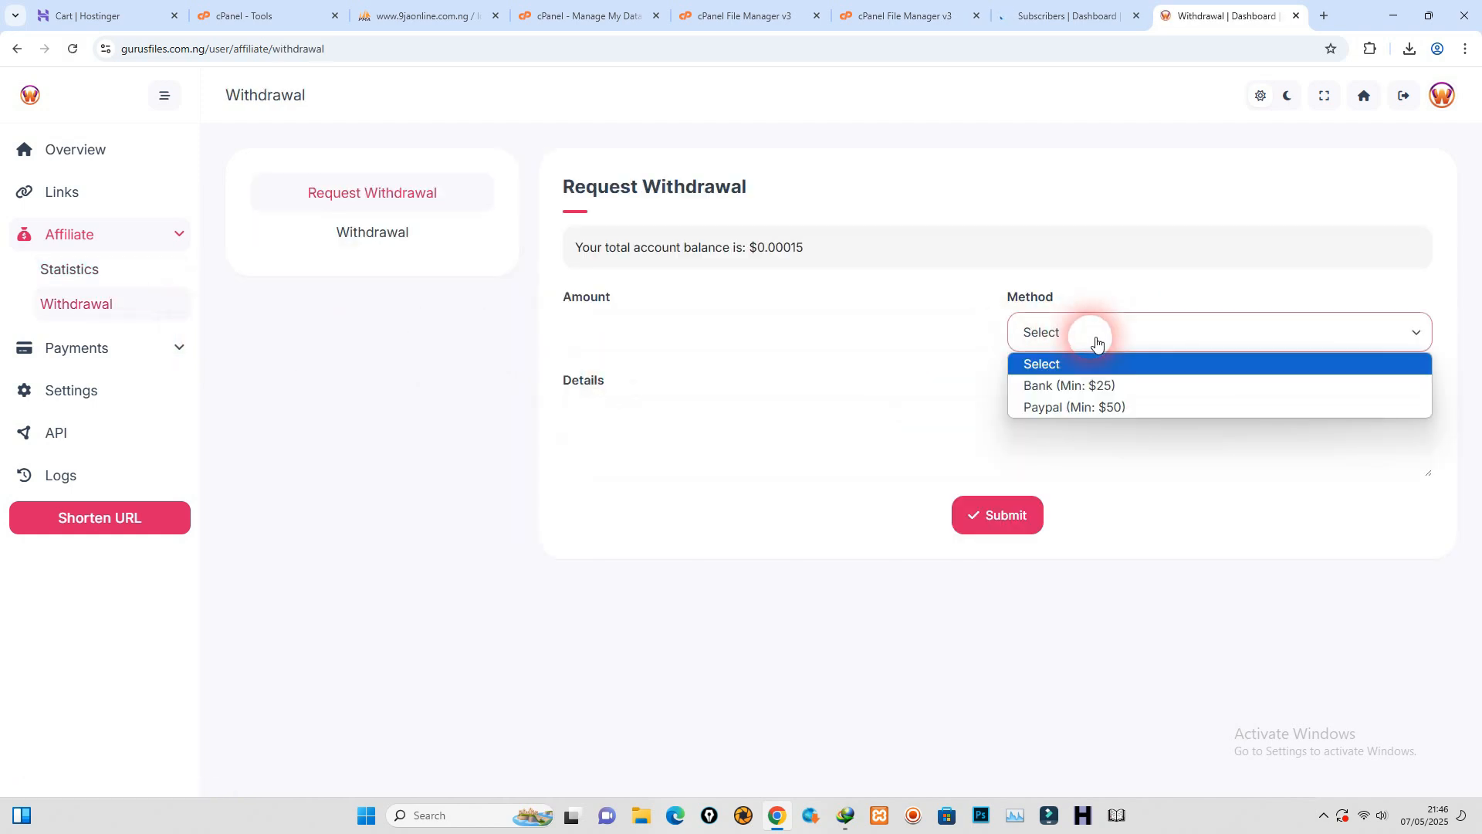
{"action": "left_click", "coordinate": [1102, 392]}
{"action": "left_click", "coordinate": [640, 507]}
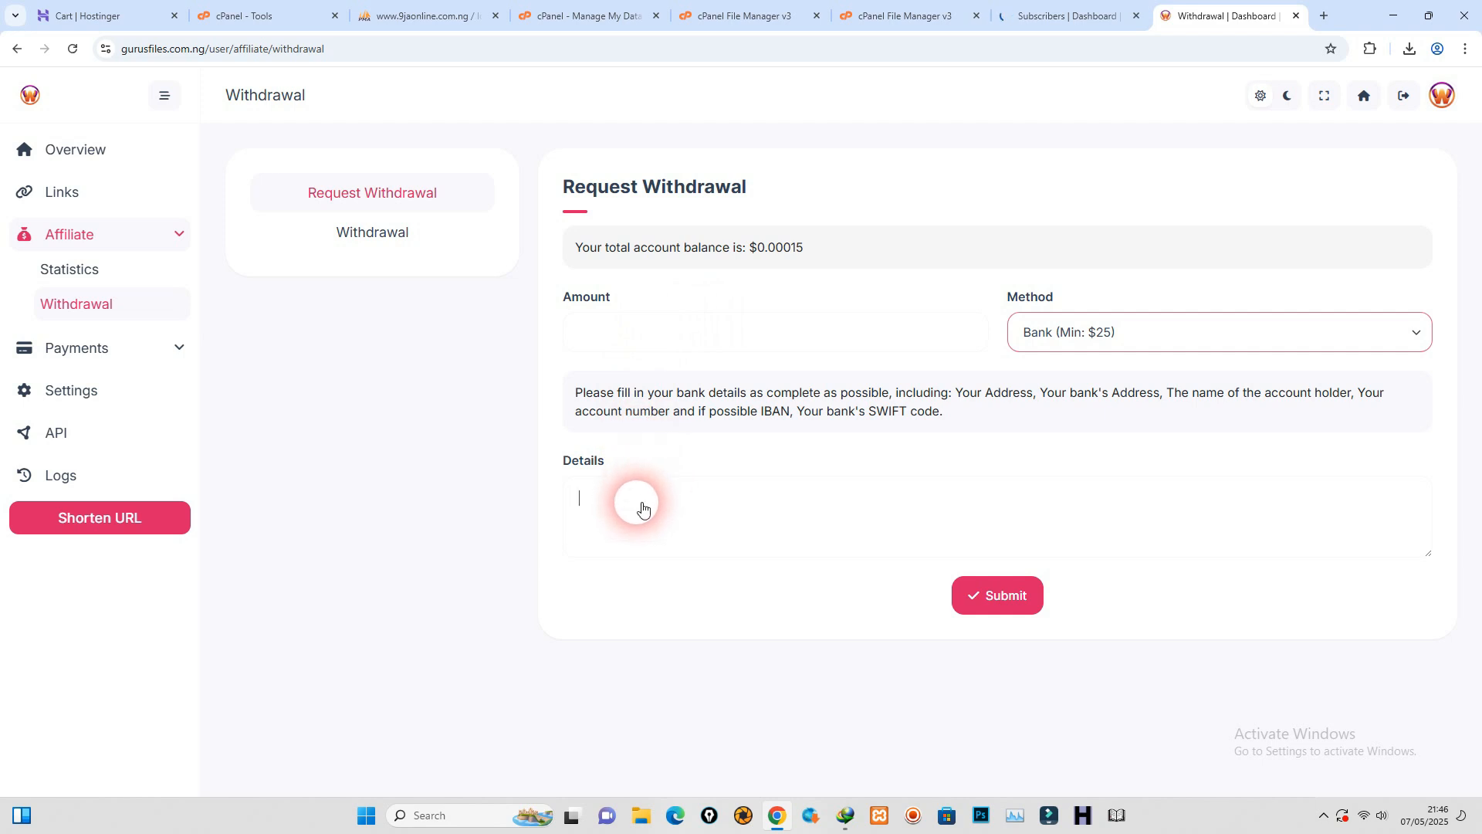
Step: View the user's current payment plan and the account settings
{"action": "left_click", "coordinate": [81, 347]}
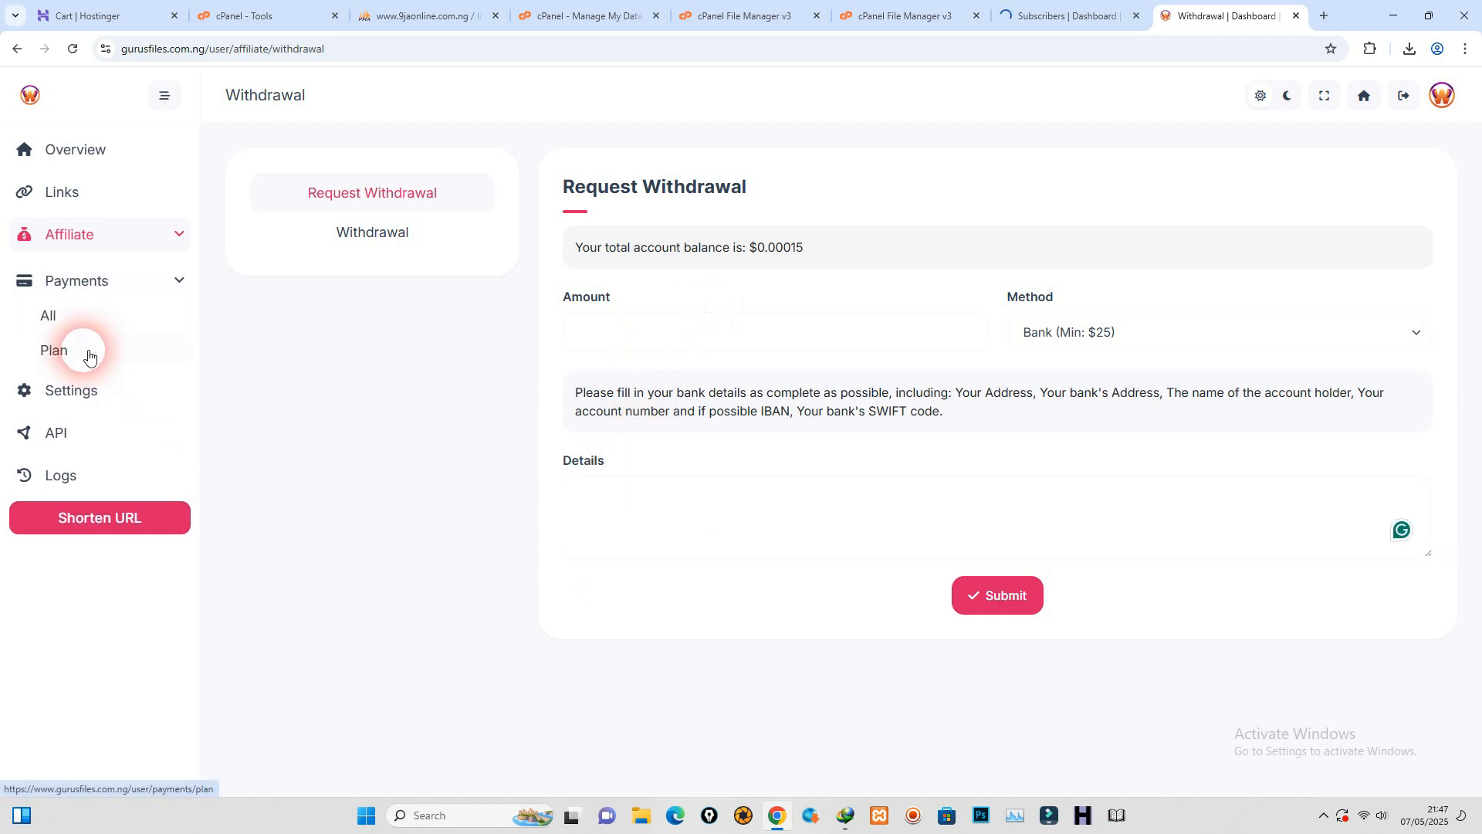
{"action": "left_click", "coordinate": [181, 341]}
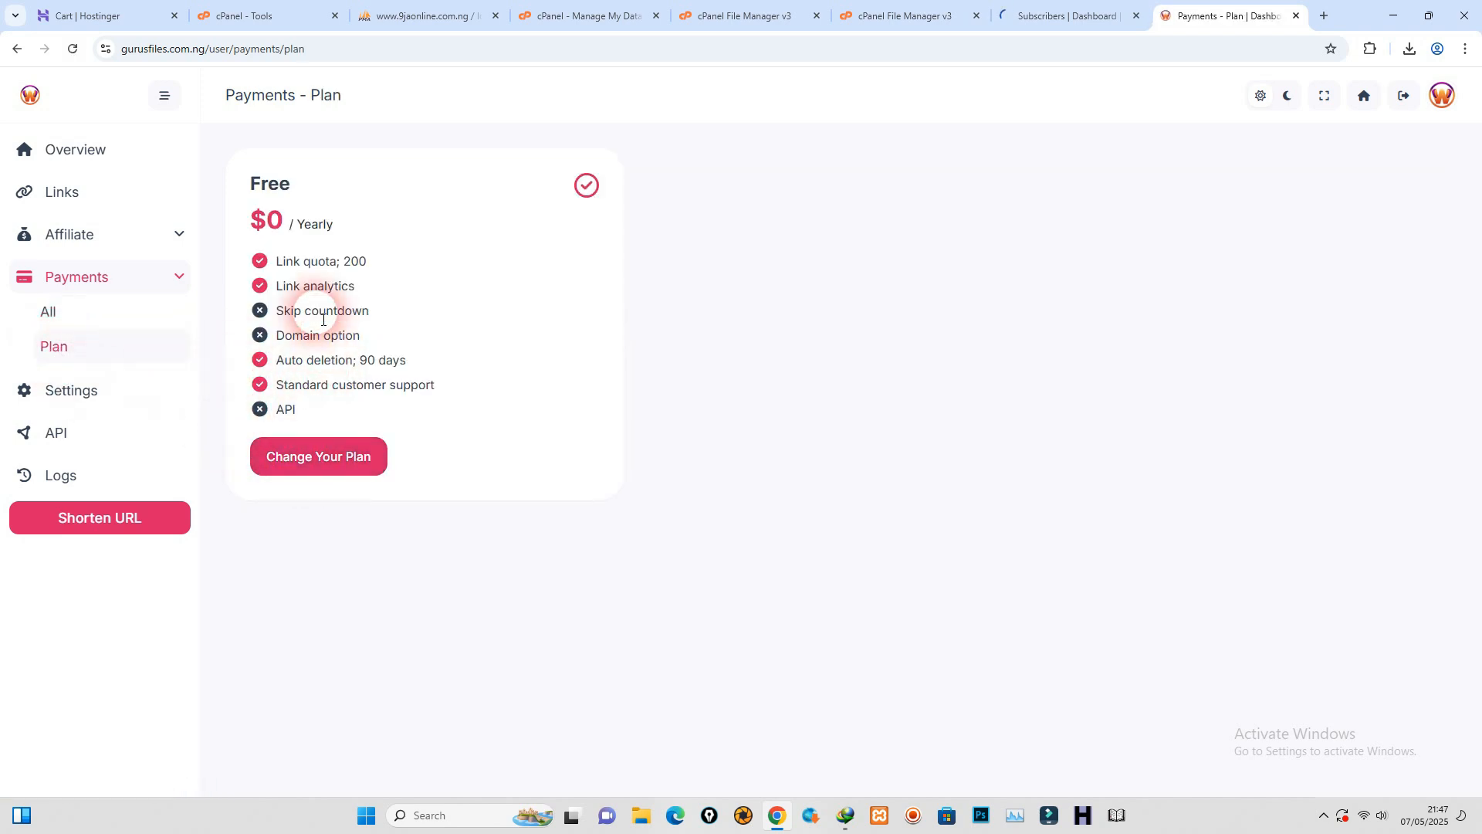
{"action": "left_click", "coordinate": [80, 391]}
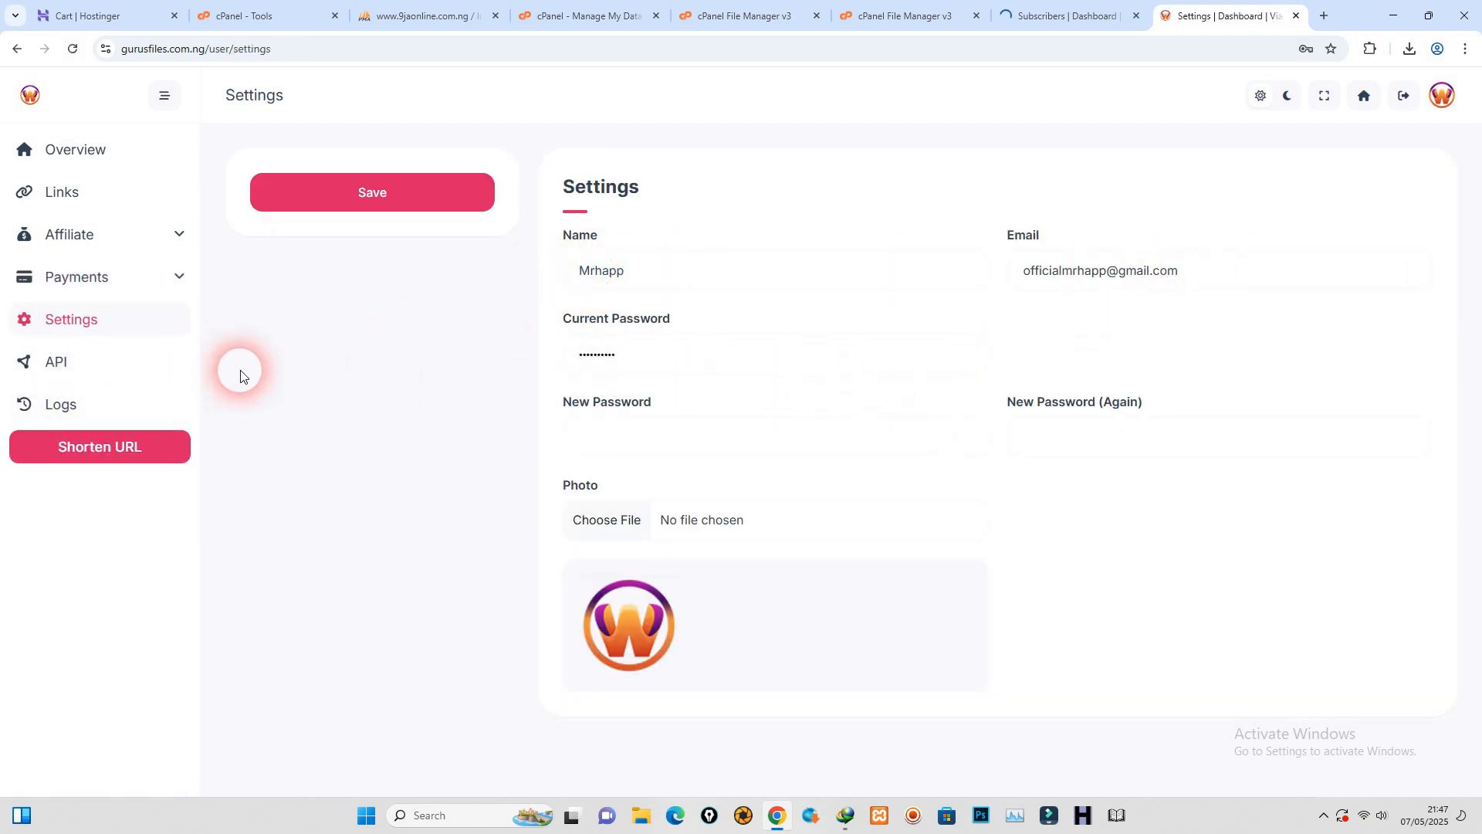
Step: Read through the API token, status and URL shortening documentation, and view the user's logs
{"action": "left_click", "coordinate": [58, 361]}
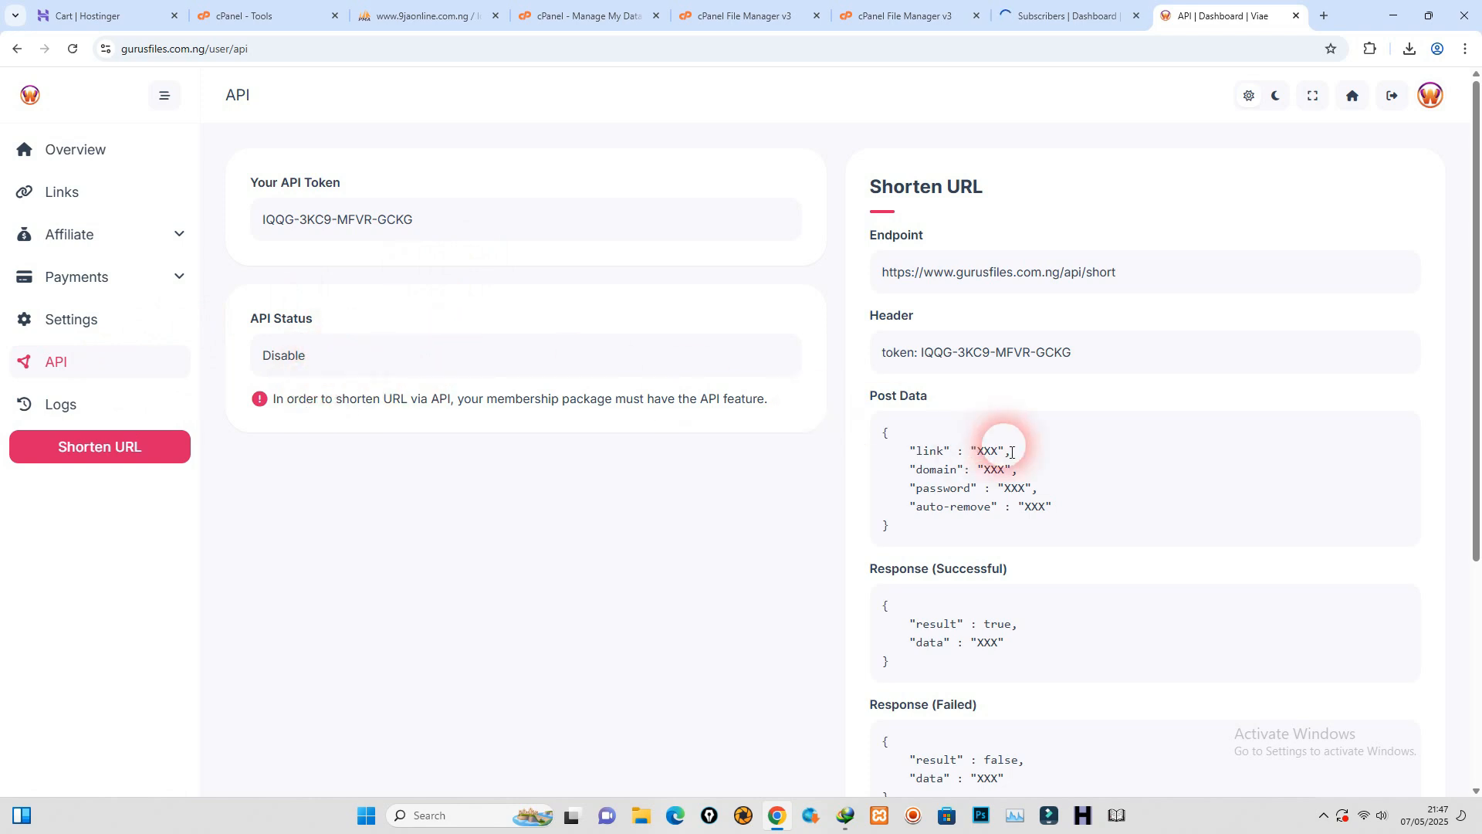
{"action": "scroll", "coordinate": [1012, 456], "scroll_direction": "down", "scroll_amount": 1}
{"action": "scroll", "coordinate": [1012, 455], "scroll_direction": "down", "scroll_amount": 4}
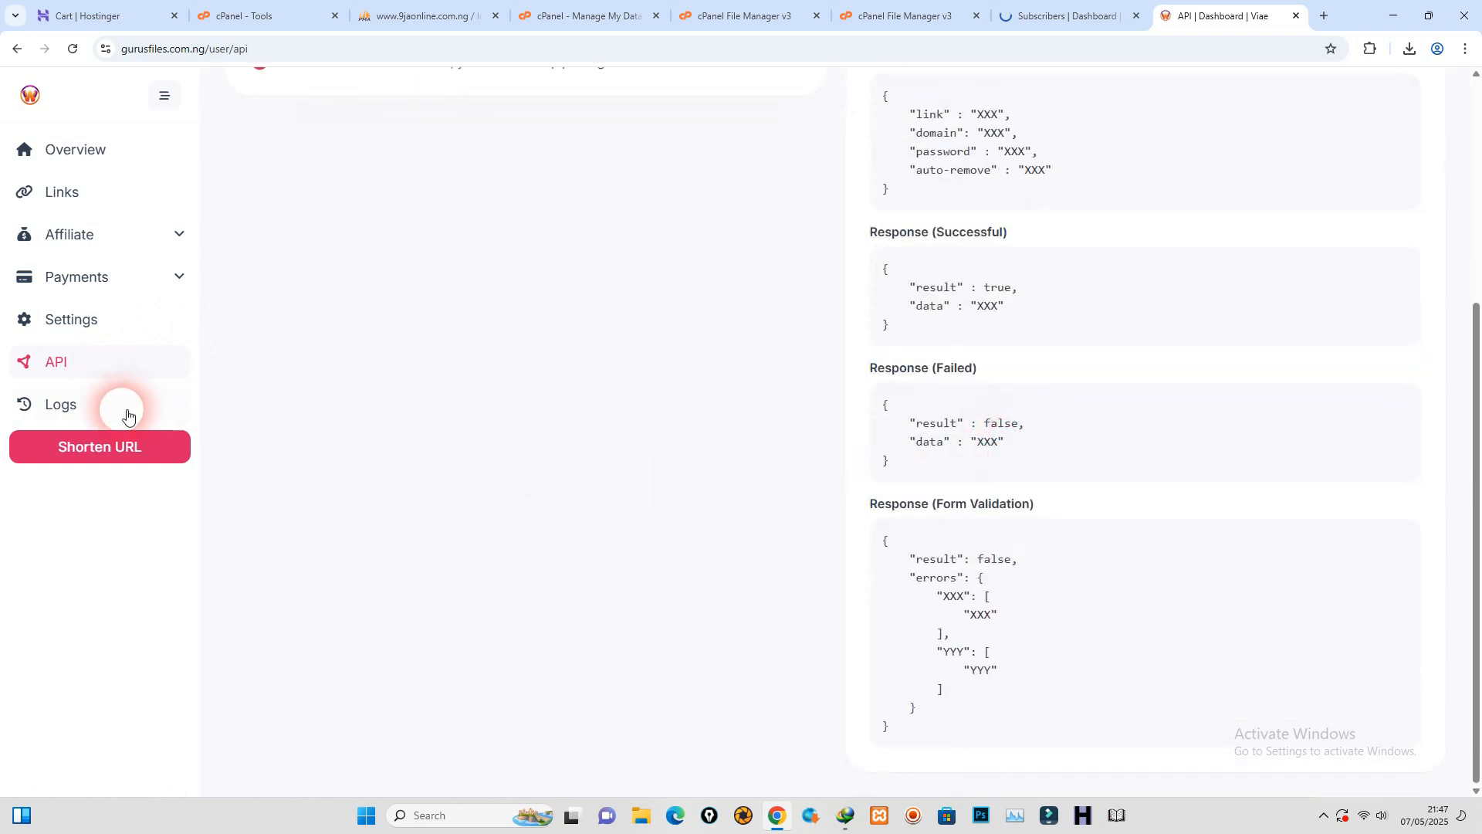
{"action": "left_click", "coordinate": [95, 412]}
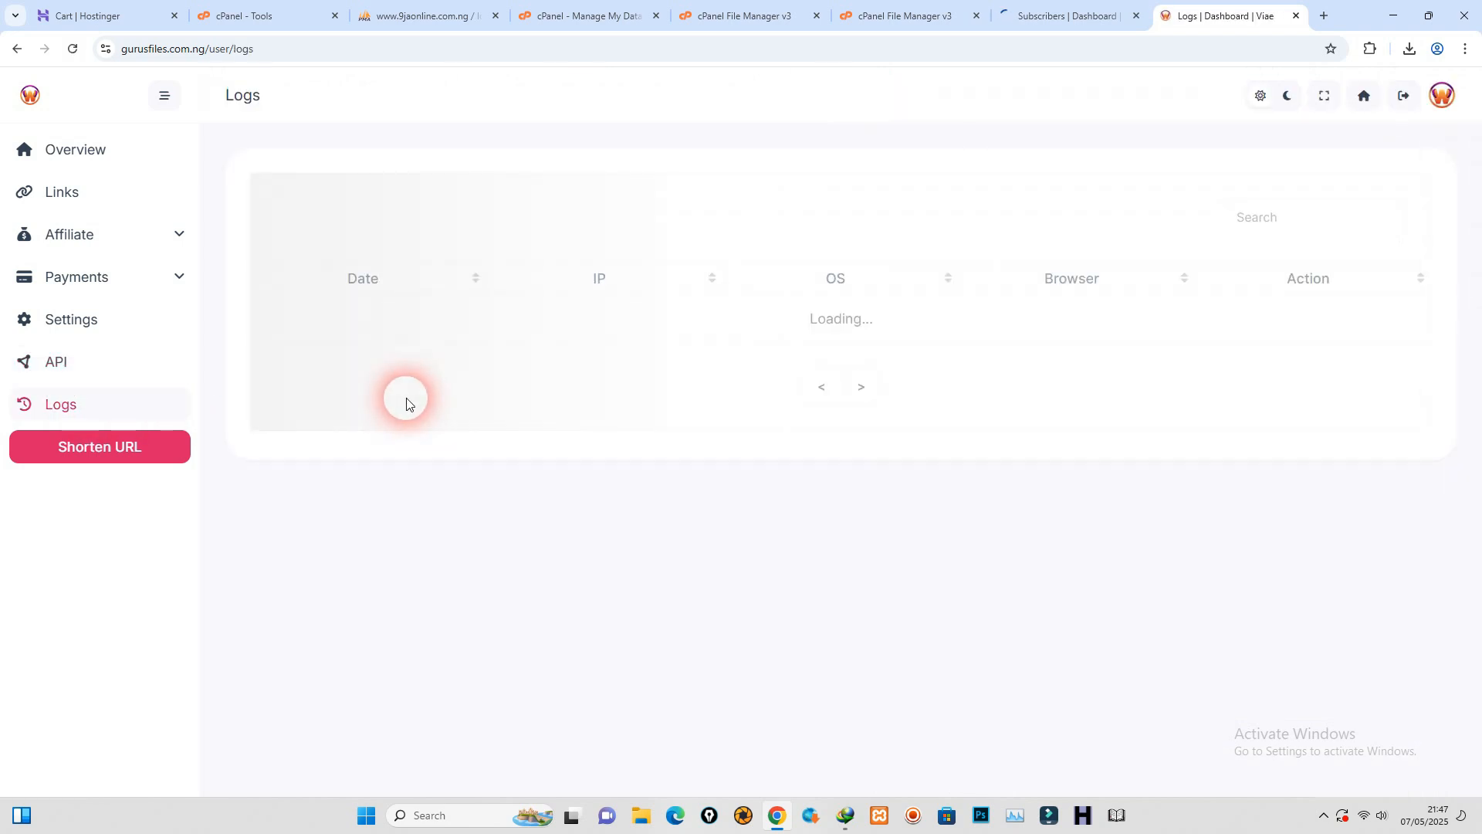
{"action": "left_click", "coordinate": [133, 450]}
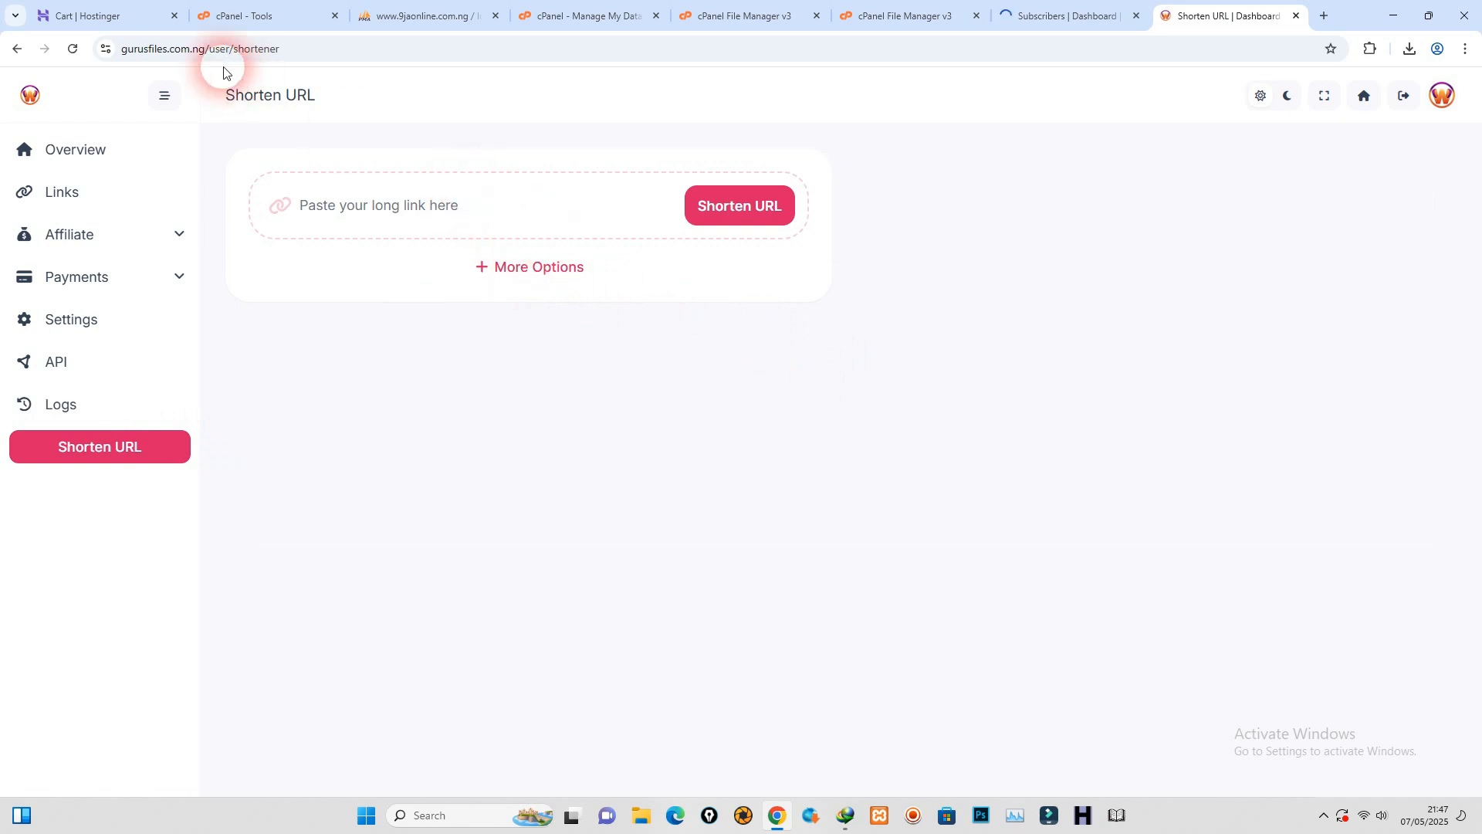
{"action": "left_click_drag", "start_coordinate": [206, 48], "coordinate": [9, 59]}
{"action": "right_click", "coordinate": [185, 50]}
{"action": "left_click", "coordinate": [214, 194]}
{"action": "right_click", "coordinate": [488, 199]}
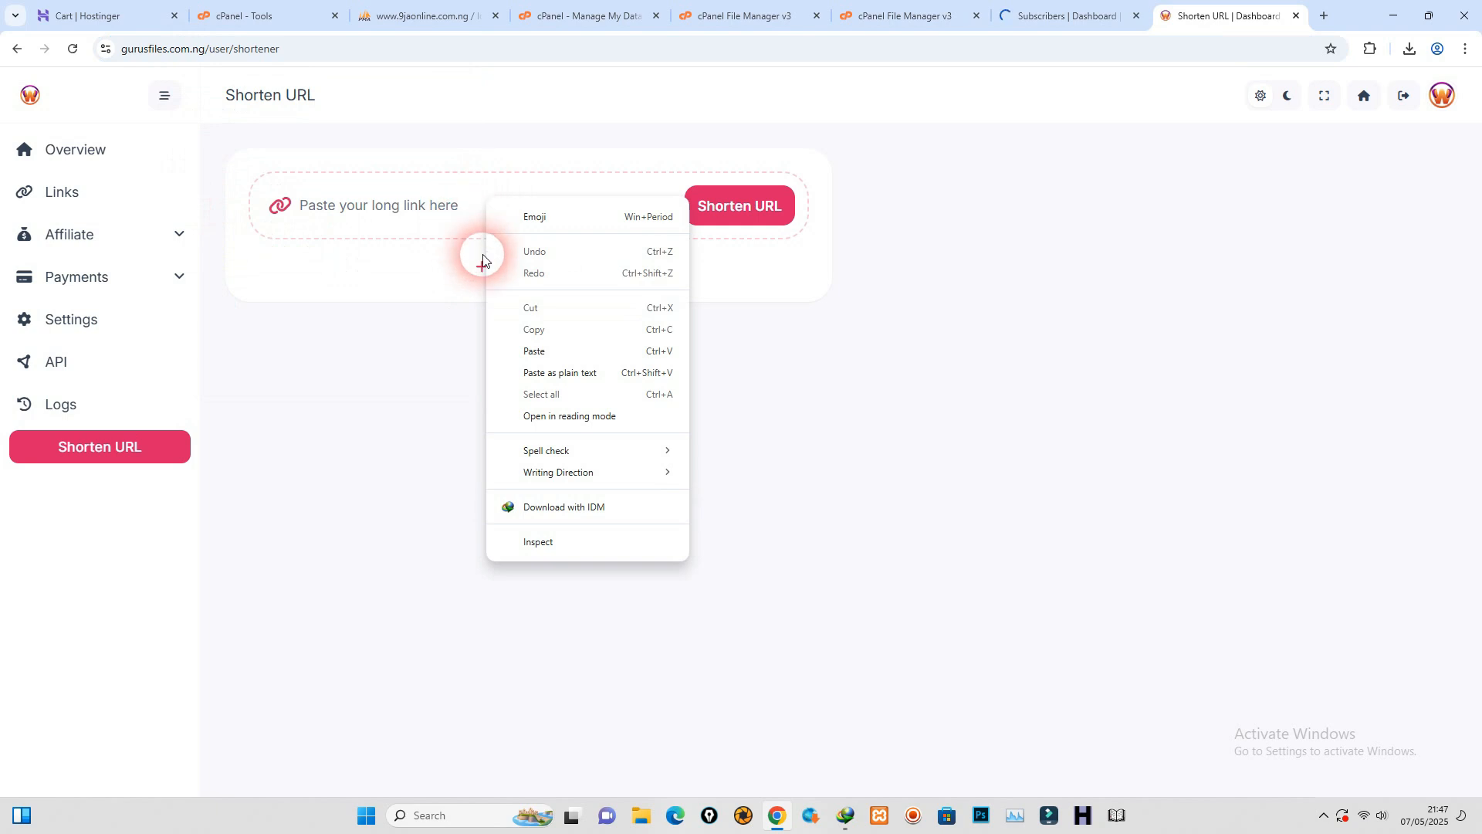
{"action": "left_click", "coordinate": [541, 353]}
Step: Save the additional link options with domain, auto remove and password left unset, and try to shorten the link
{"action": "left_click", "coordinate": [502, 265]}
{"action": "left_click", "coordinate": [466, 354]}
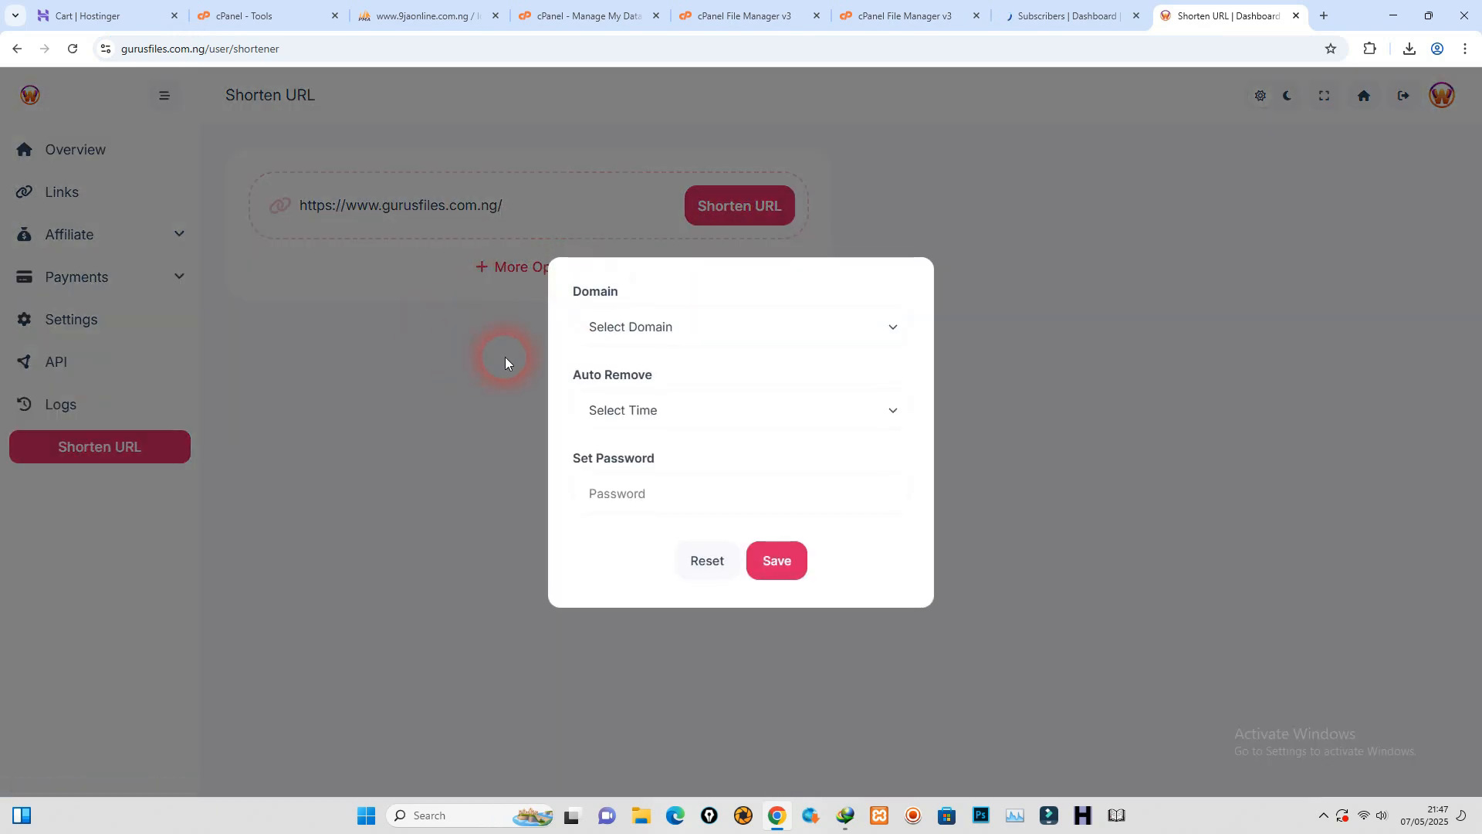
{"action": "left_click", "coordinate": [787, 562]}
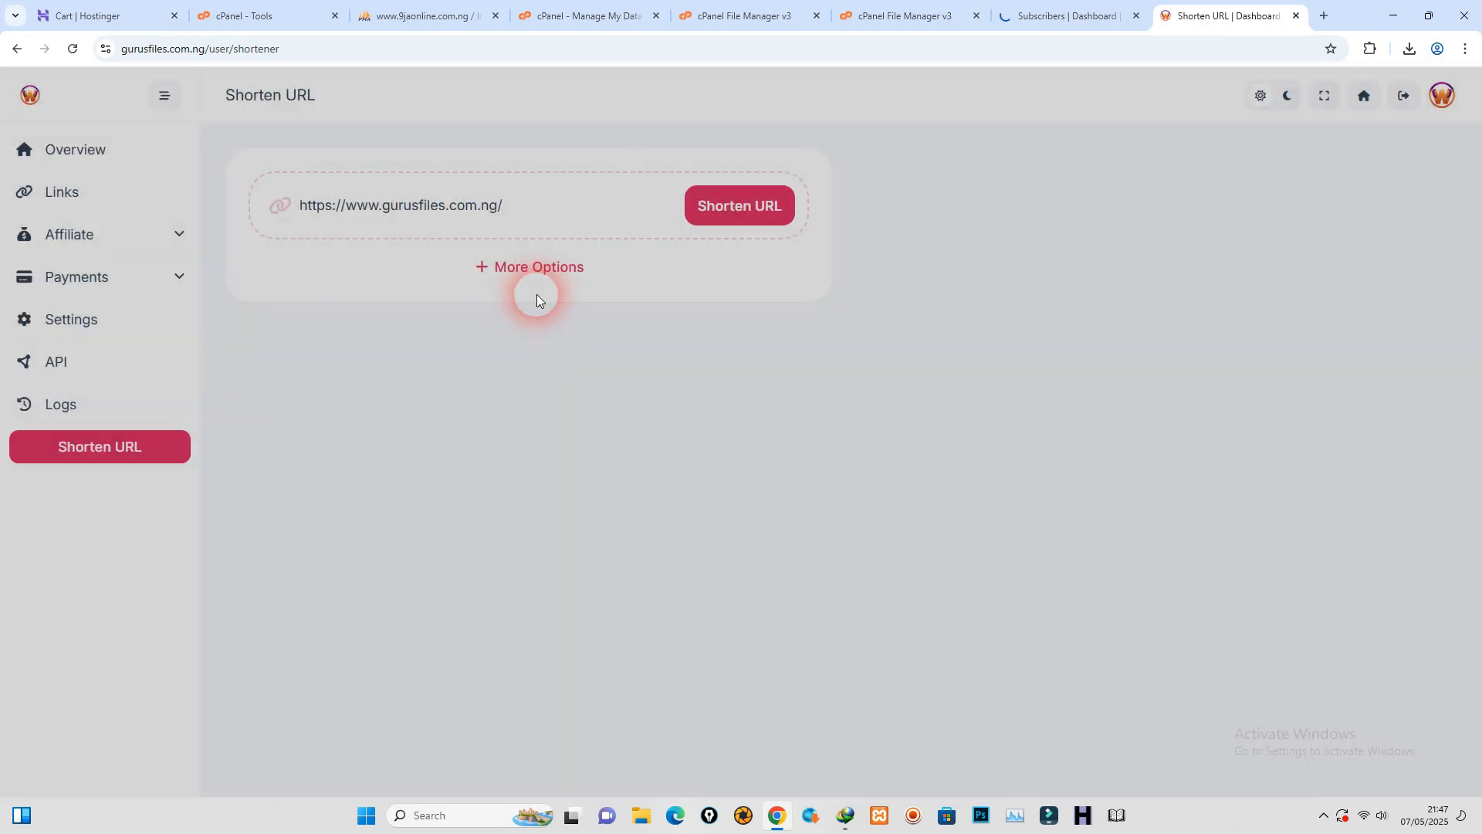
{"action": "left_click", "coordinate": [718, 218]}
{"action": "left_click", "coordinate": [1182, 372]}
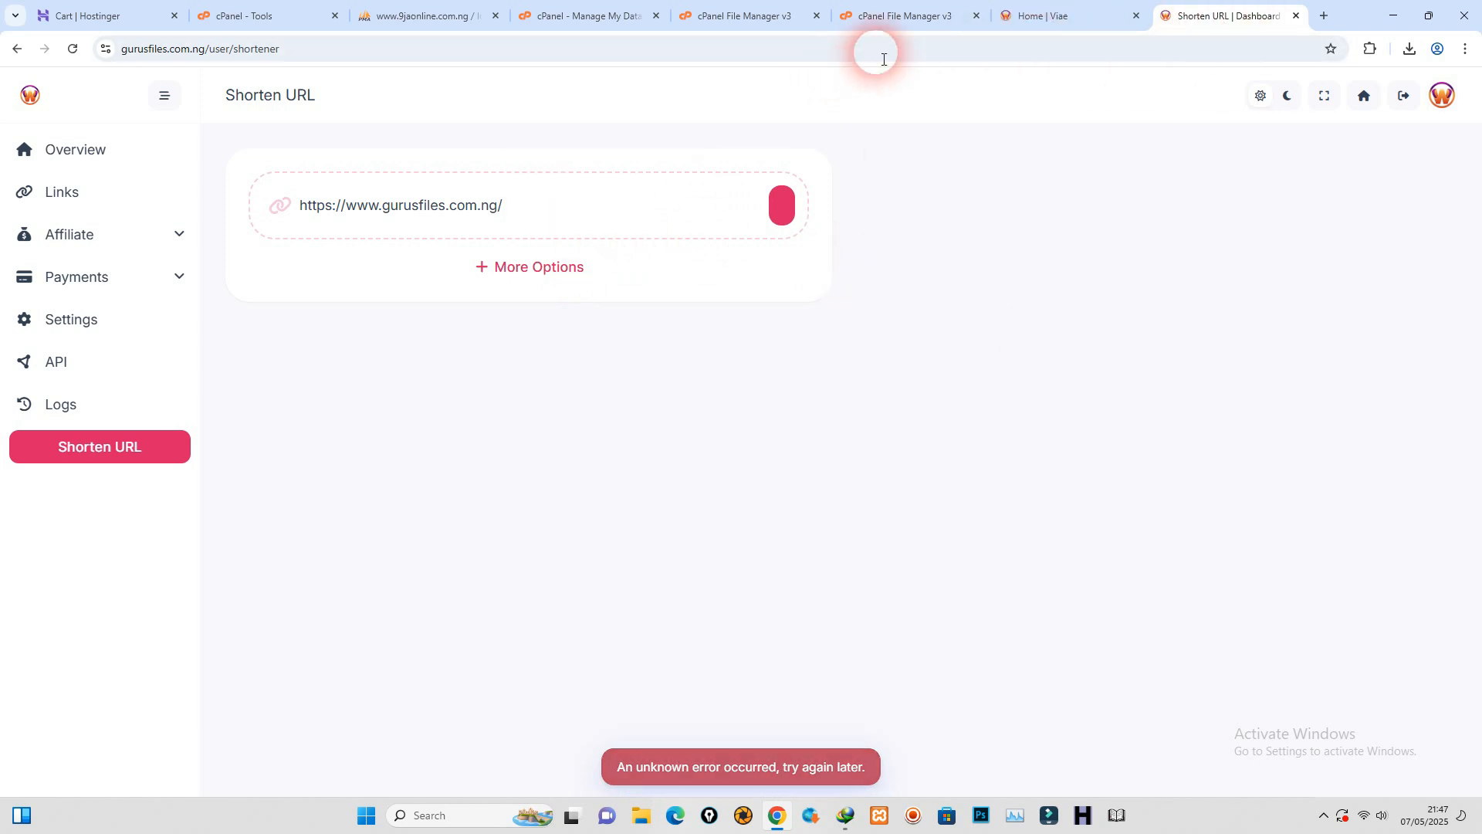
Step: Copy the Hostinger checkout page's address and try to shorten it in the user dashboard's URL shortener
{"action": "left_click", "coordinate": [115, 11]}
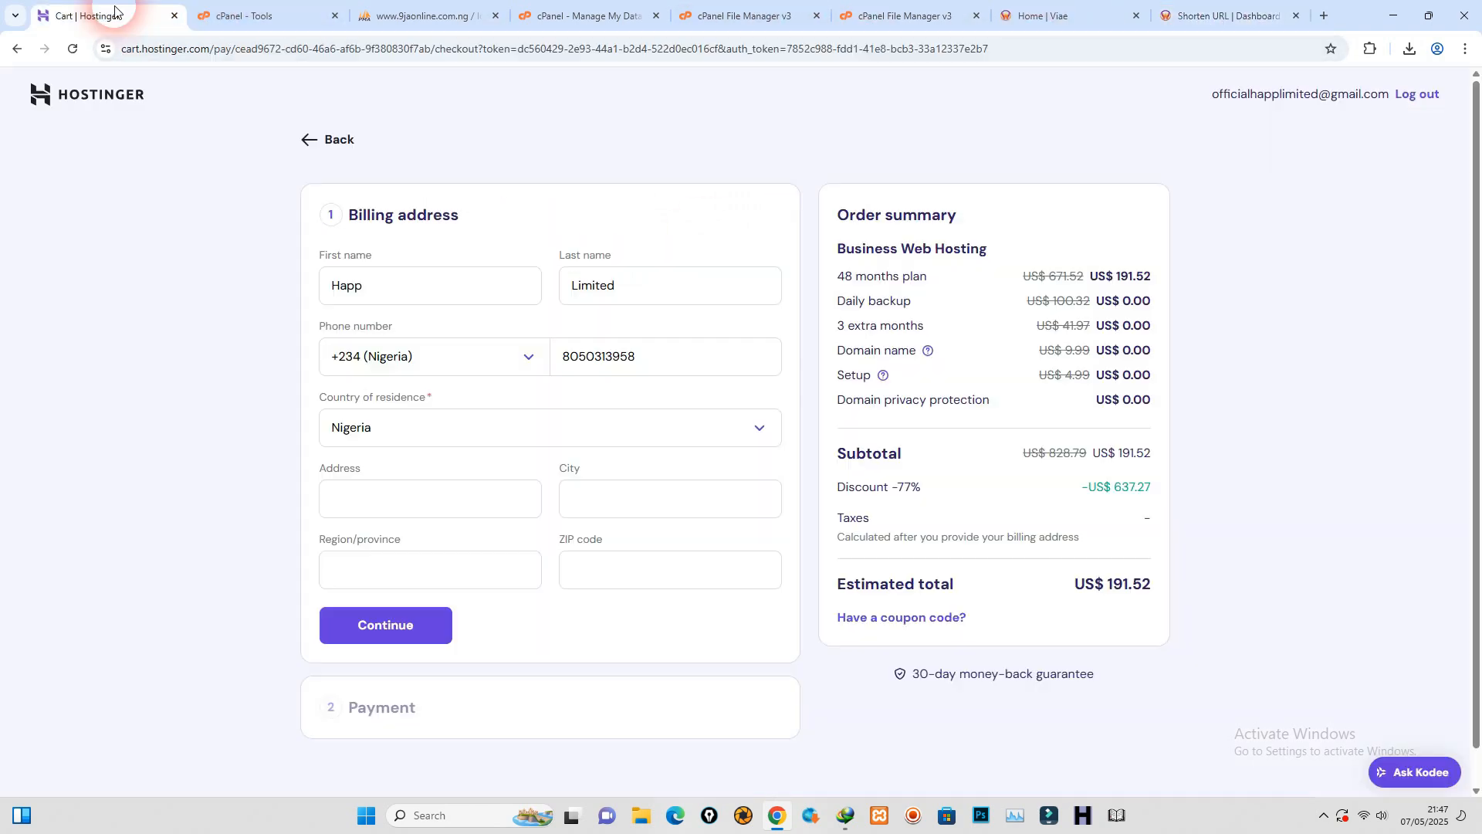
{"action": "left_click", "coordinate": [198, 48]}
{"action": "right_click", "coordinate": [200, 50]}
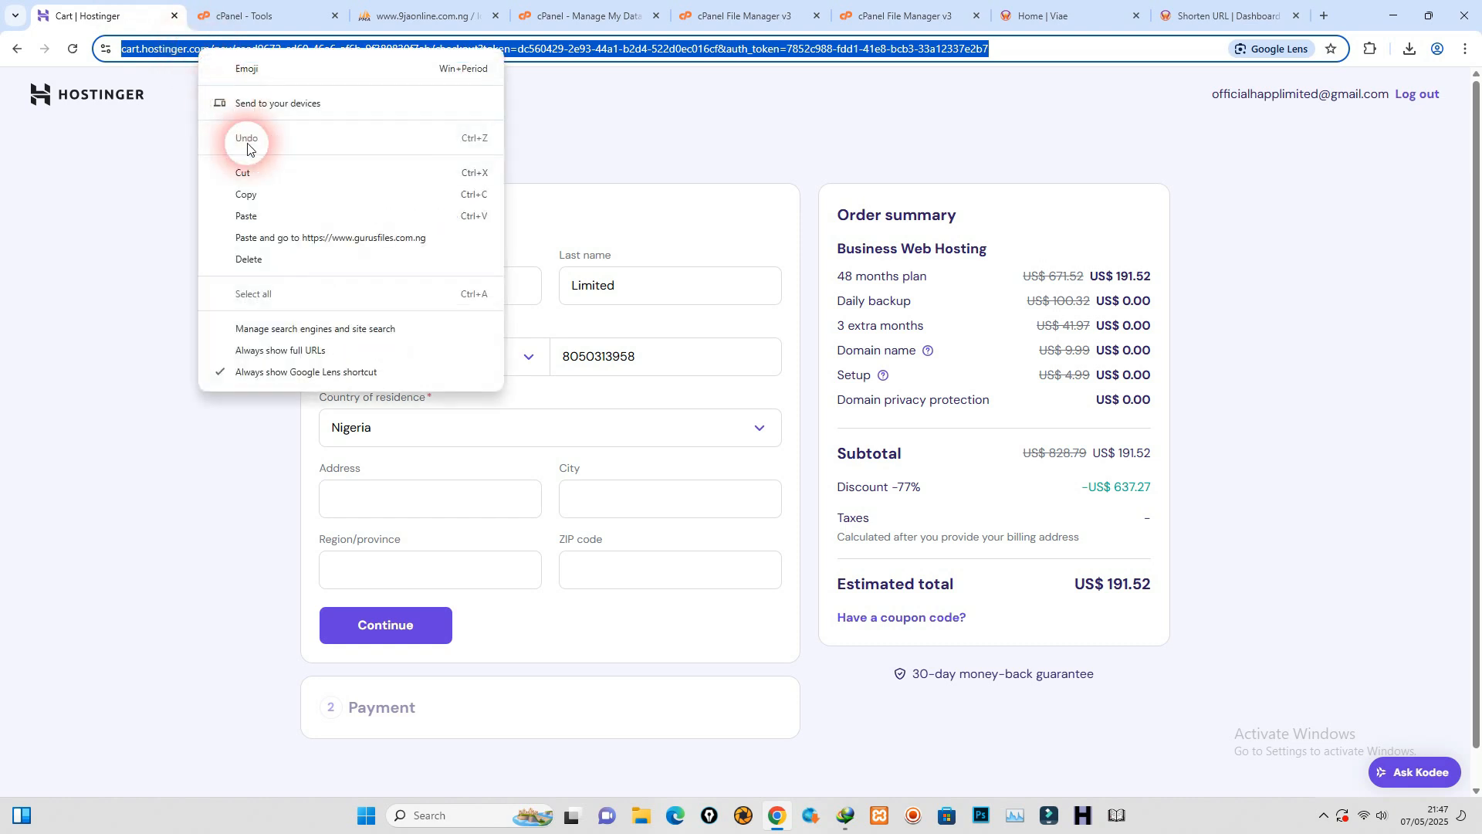
{"action": "left_click", "coordinate": [254, 194]}
{"action": "left_click", "coordinate": [1224, 16]}
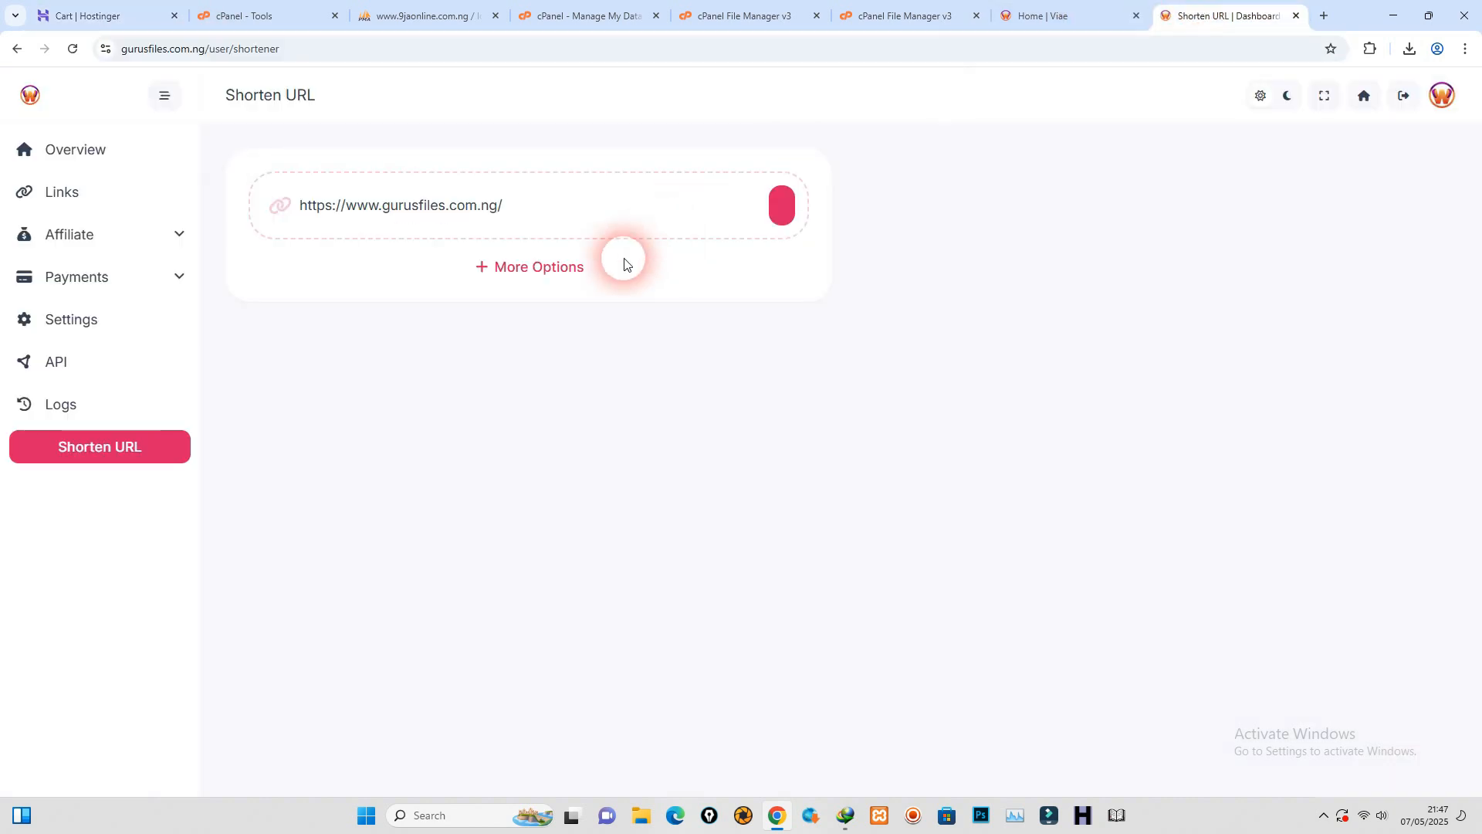
{"action": "triple_click", "coordinate": [532, 222]}
{"action": "key", "text": "ctrl+v"}
{"action": "left_click", "coordinate": [782, 206]}
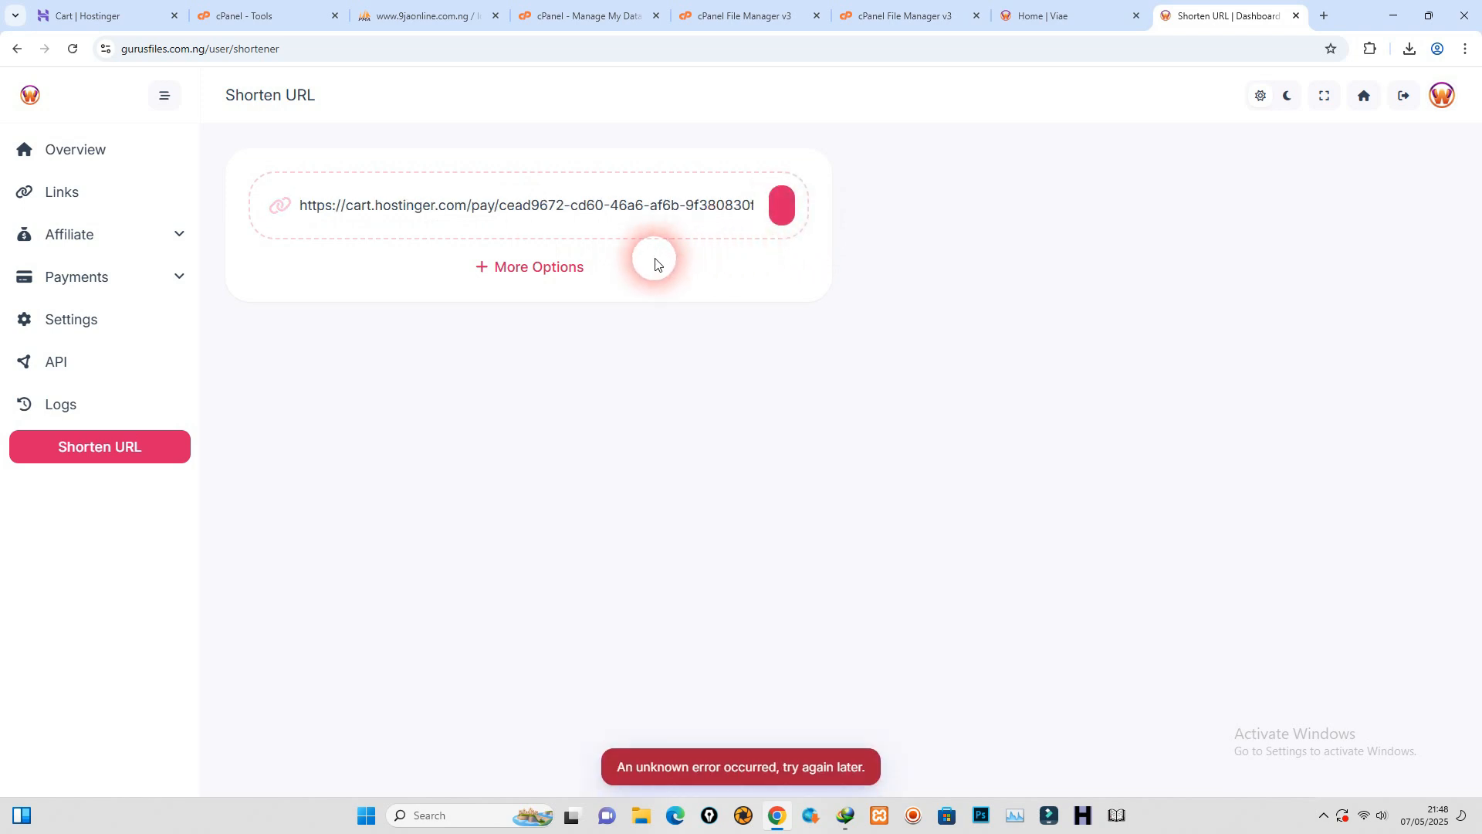
Step: Go back from the Hostinger checkout to the hostinger.com home page and copy its address
{"action": "left_click", "coordinate": [147, 16]}
{"action": "left_click", "coordinate": [18, 51]}
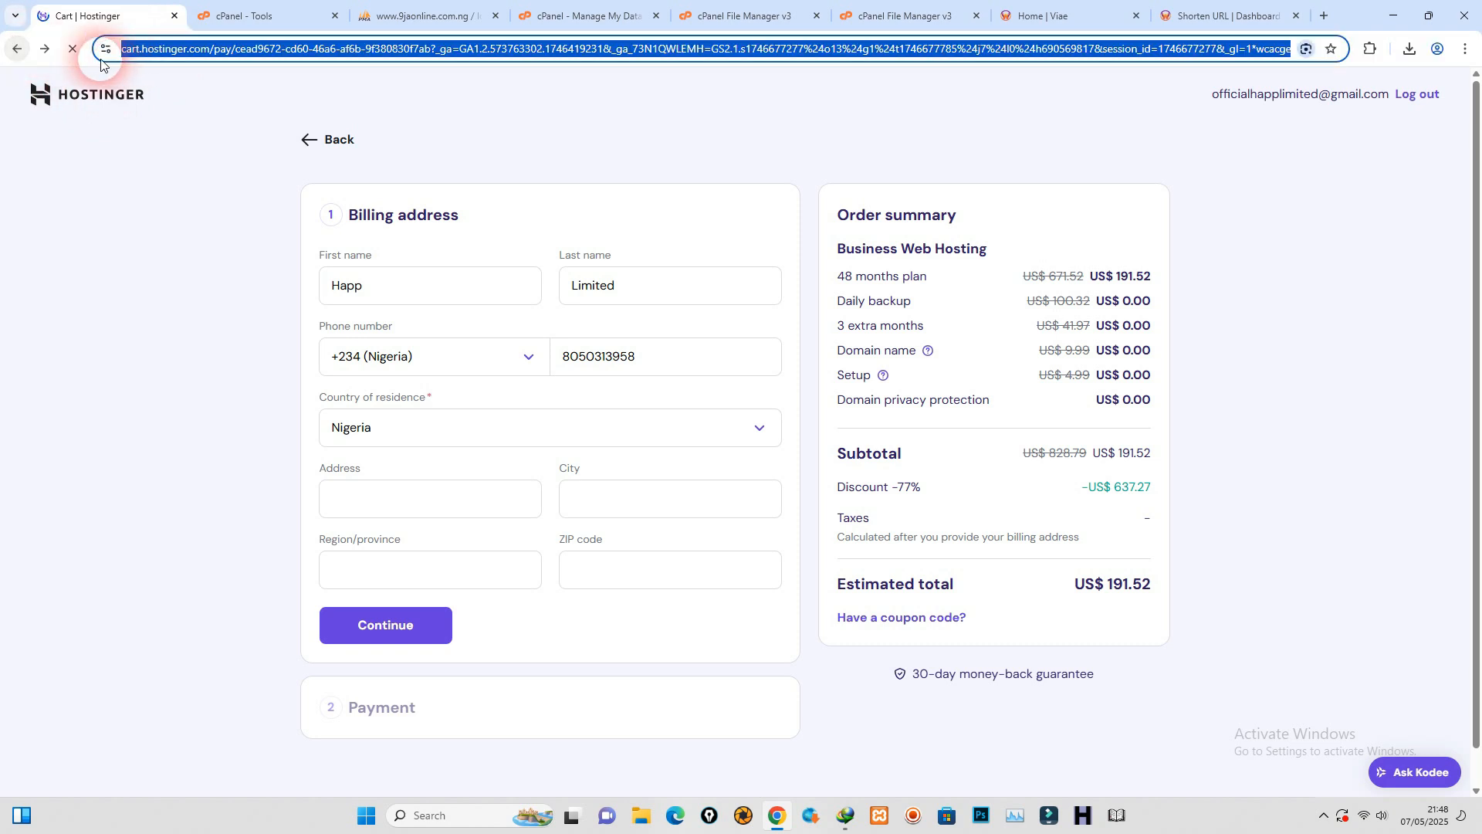
{"action": "left_click", "coordinate": [17, 51]}
{"action": "left_click", "coordinate": [17, 51]}
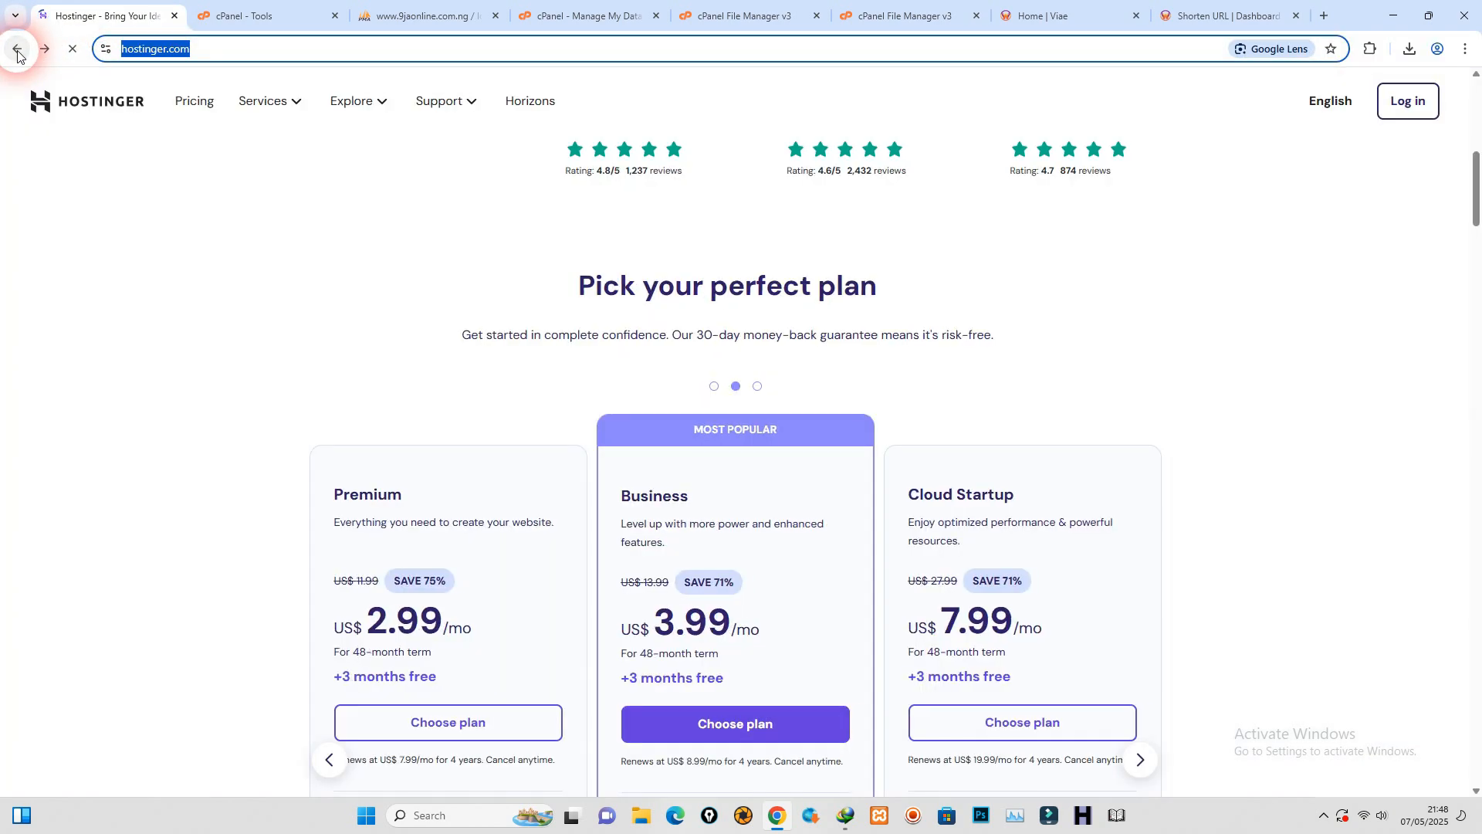
{"action": "left_click", "coordinate": [205, 49]}
{"action": "right_click", "coordinate": [176, 50]}
{"action": "left_click", "coordinate": [232, 196]}
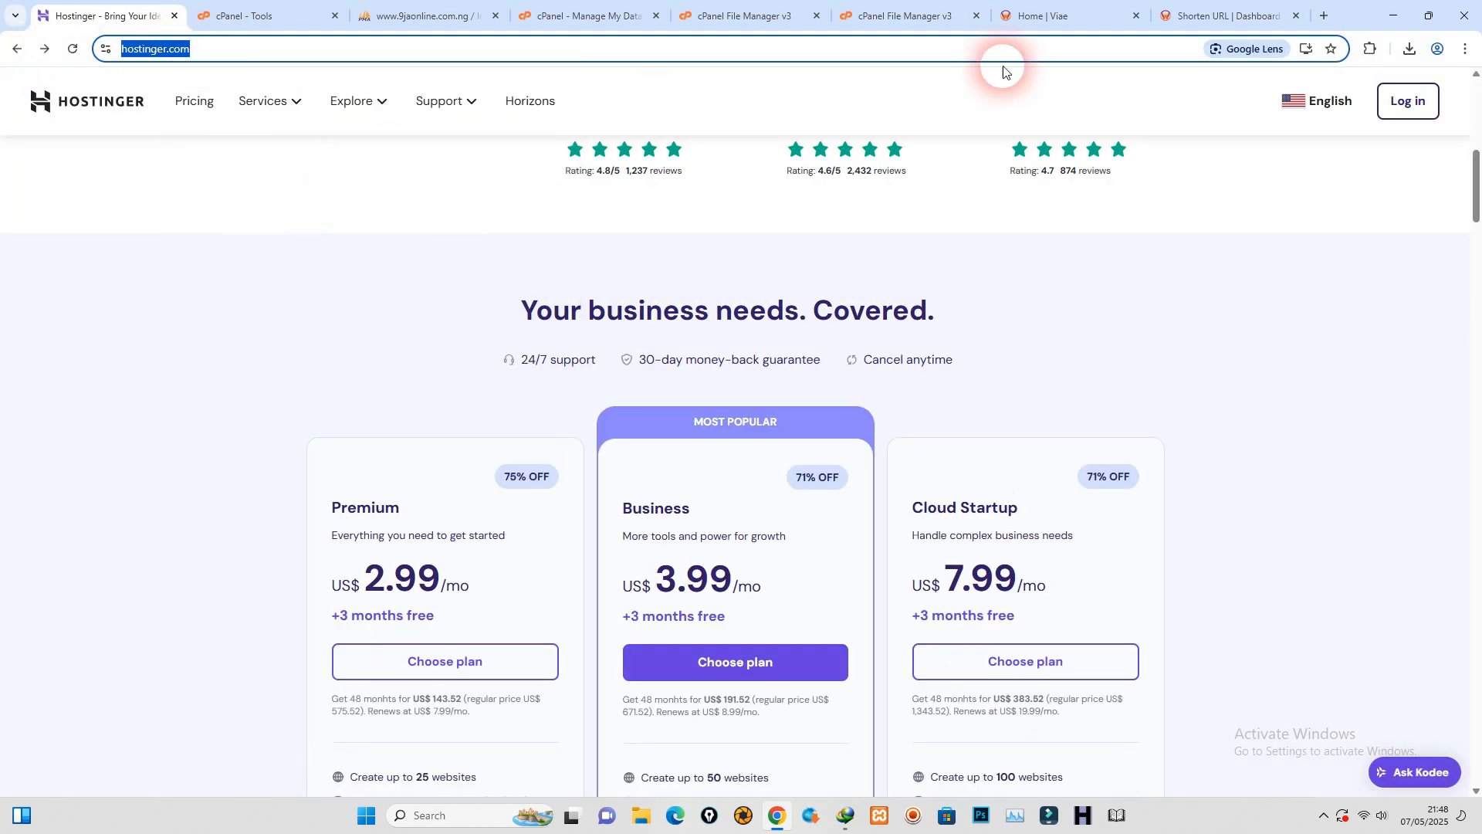
{"action": "left_click", "coordinate": [1228, 16]}
{"action": "triple_click", "coordinate": [509, 224]}
{"action": "key", "text": "ctrl+v"}
{"action": "left_click", "coordinate": [785, 205]}
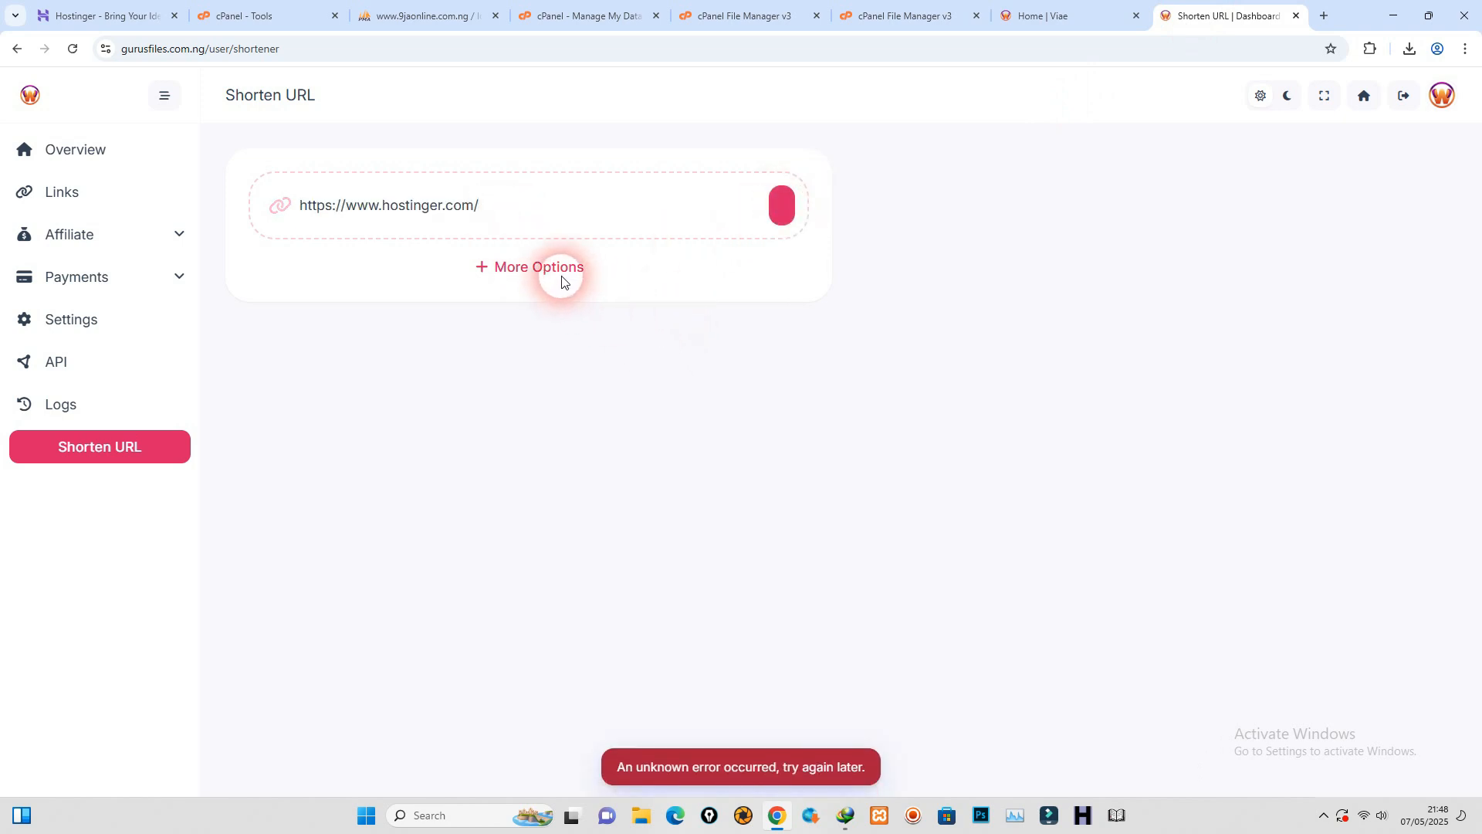
Step: Sign in again with the saved account credentials, dismiss the saved-password warning, and open the user dashboard
{"action": "left_click", "coordinate": [66, 451]}
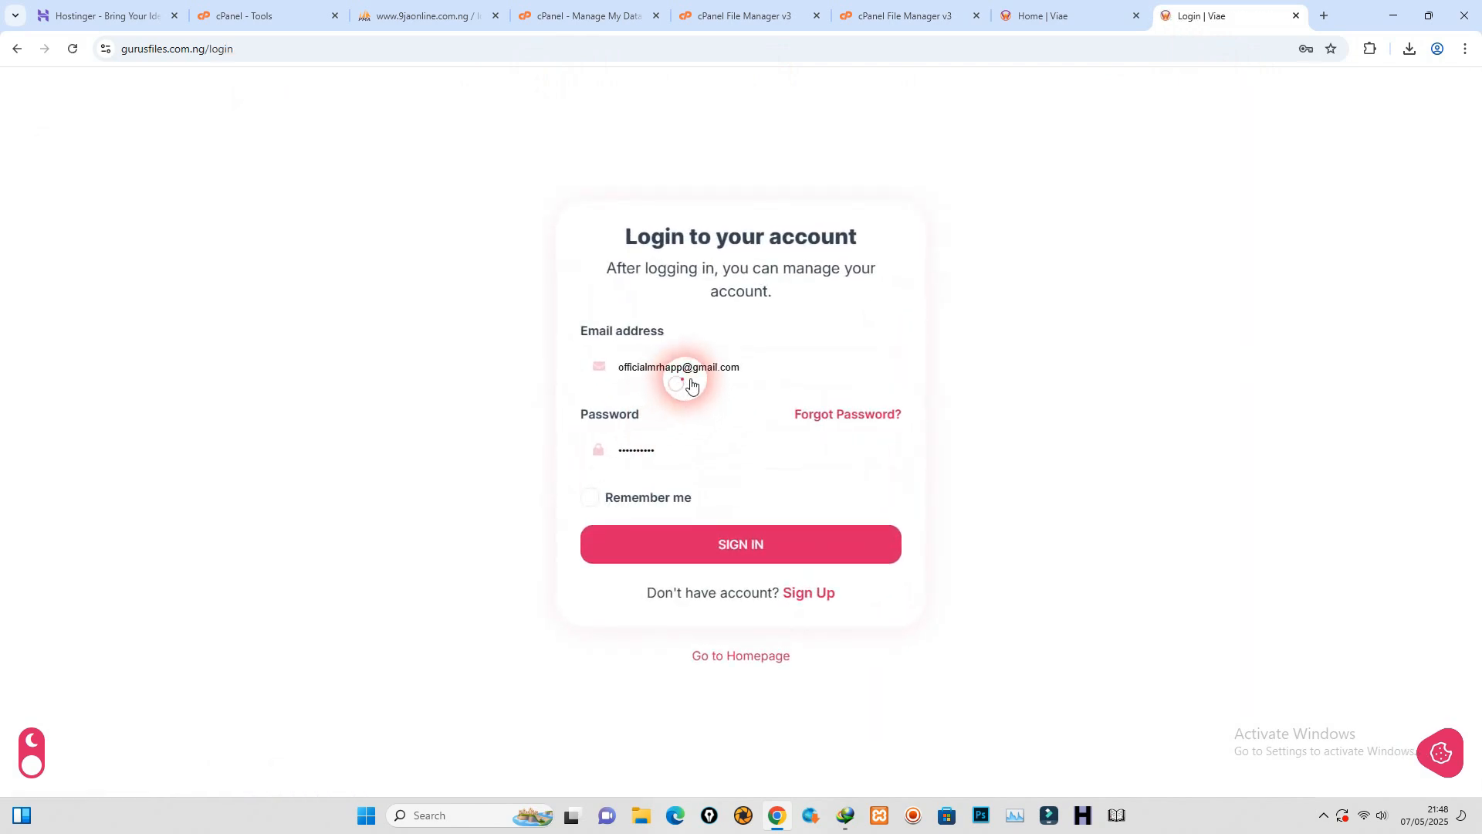
{"action": "left_click", "coordinate": [743, 548]}
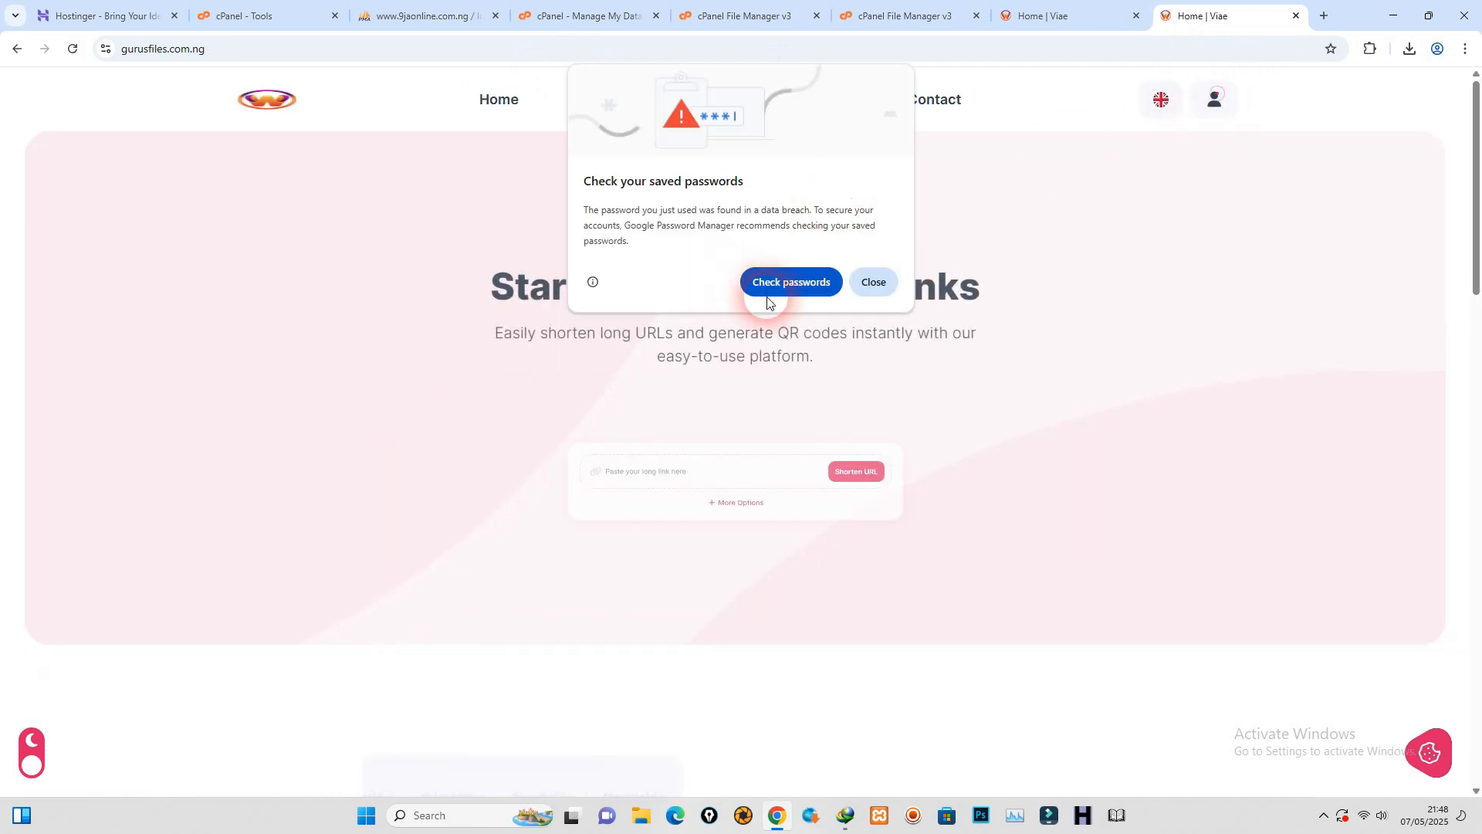
{"action": "left_click", "coordinate": [868, 283]}
{"action": "left_click", "coordinate": [1206, 102]}
{"action": "left_click", "coordinate": [1139, 150]}
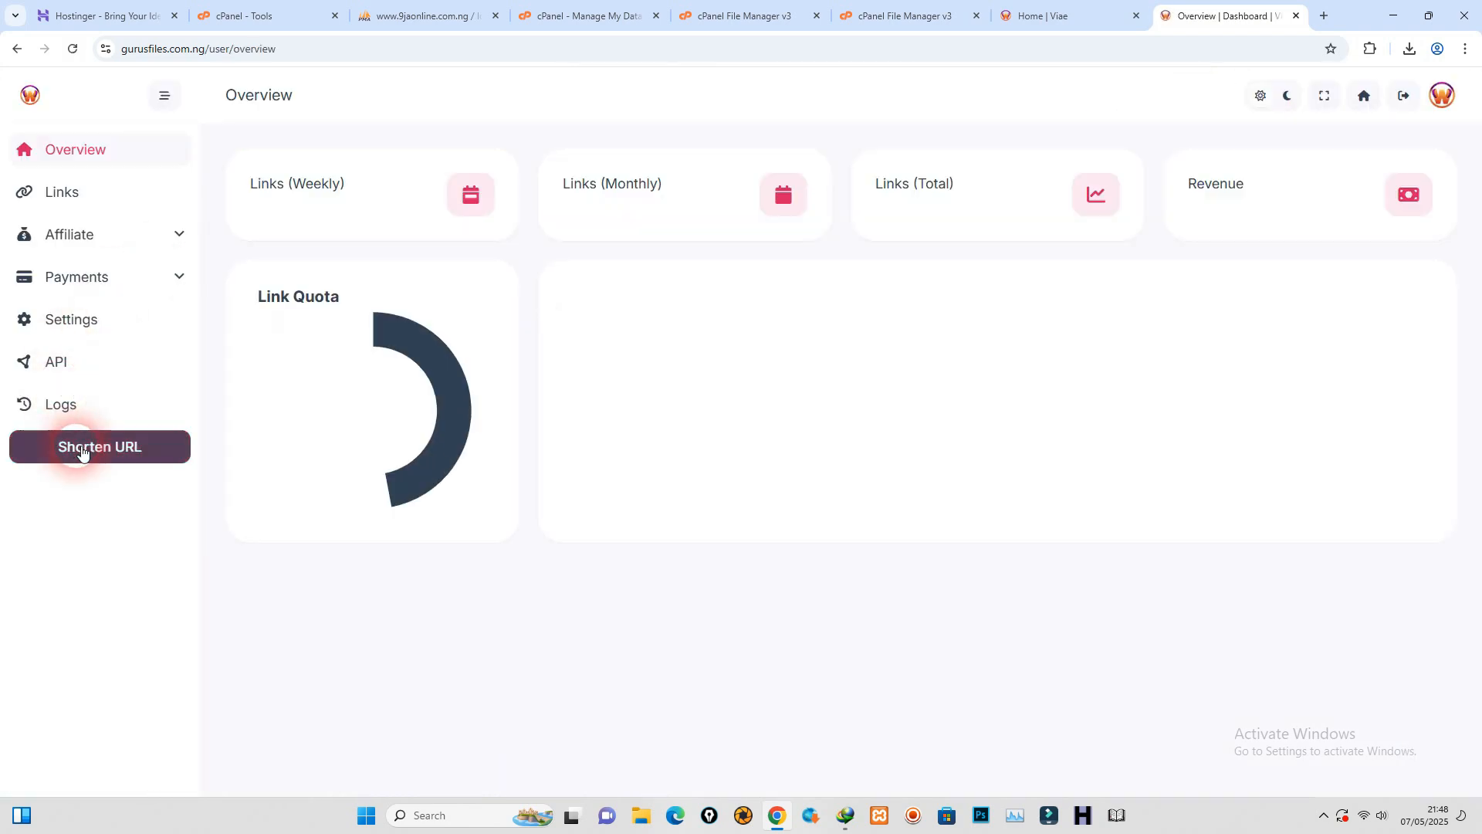
{"action": "right_click", "coordinate": [529, 205]}
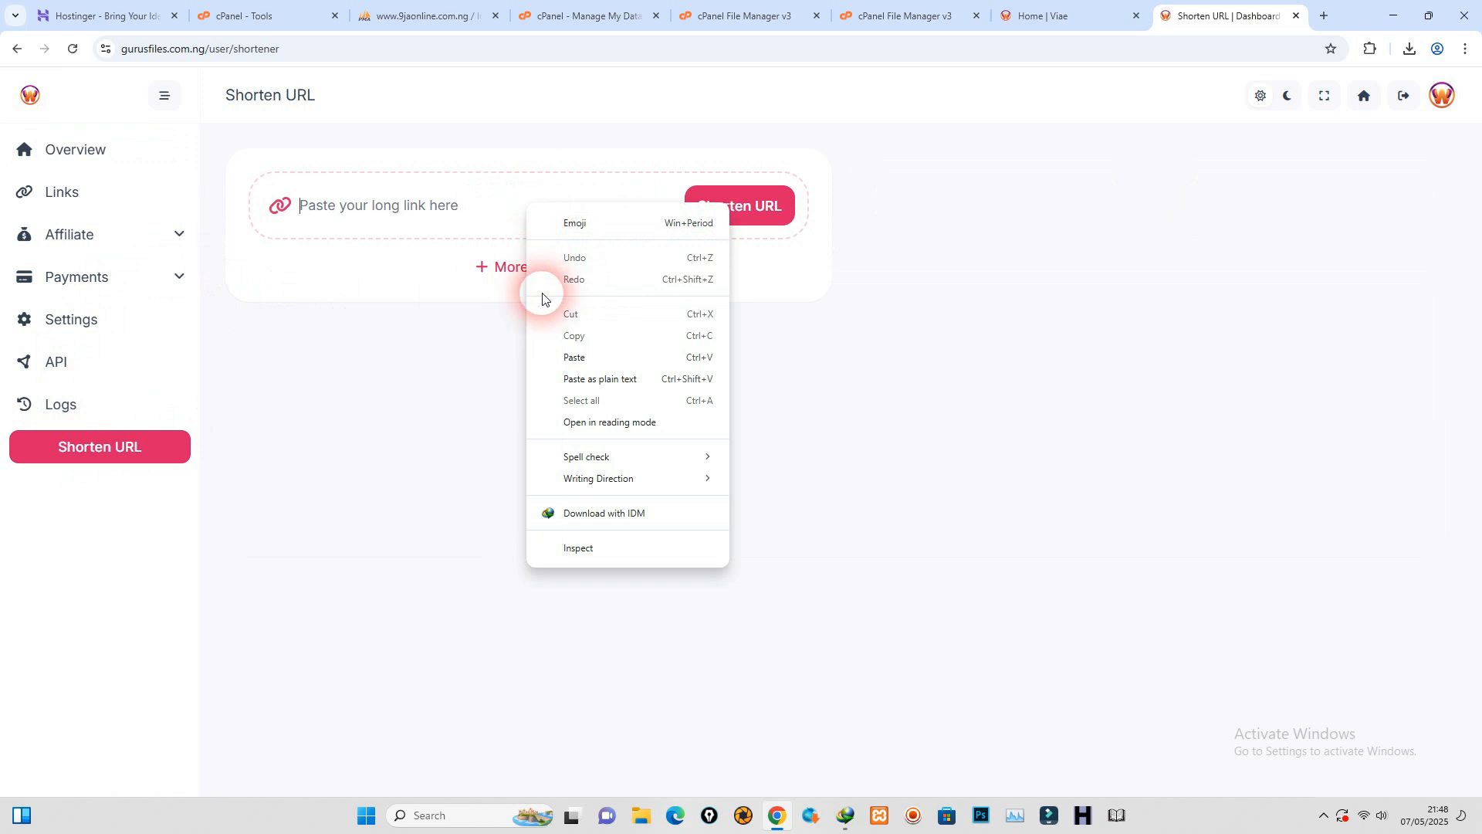
{"action": "left_click", "coordinate": [578, 357]}
{"action": "left_click", "coordinate": [748, 219]}
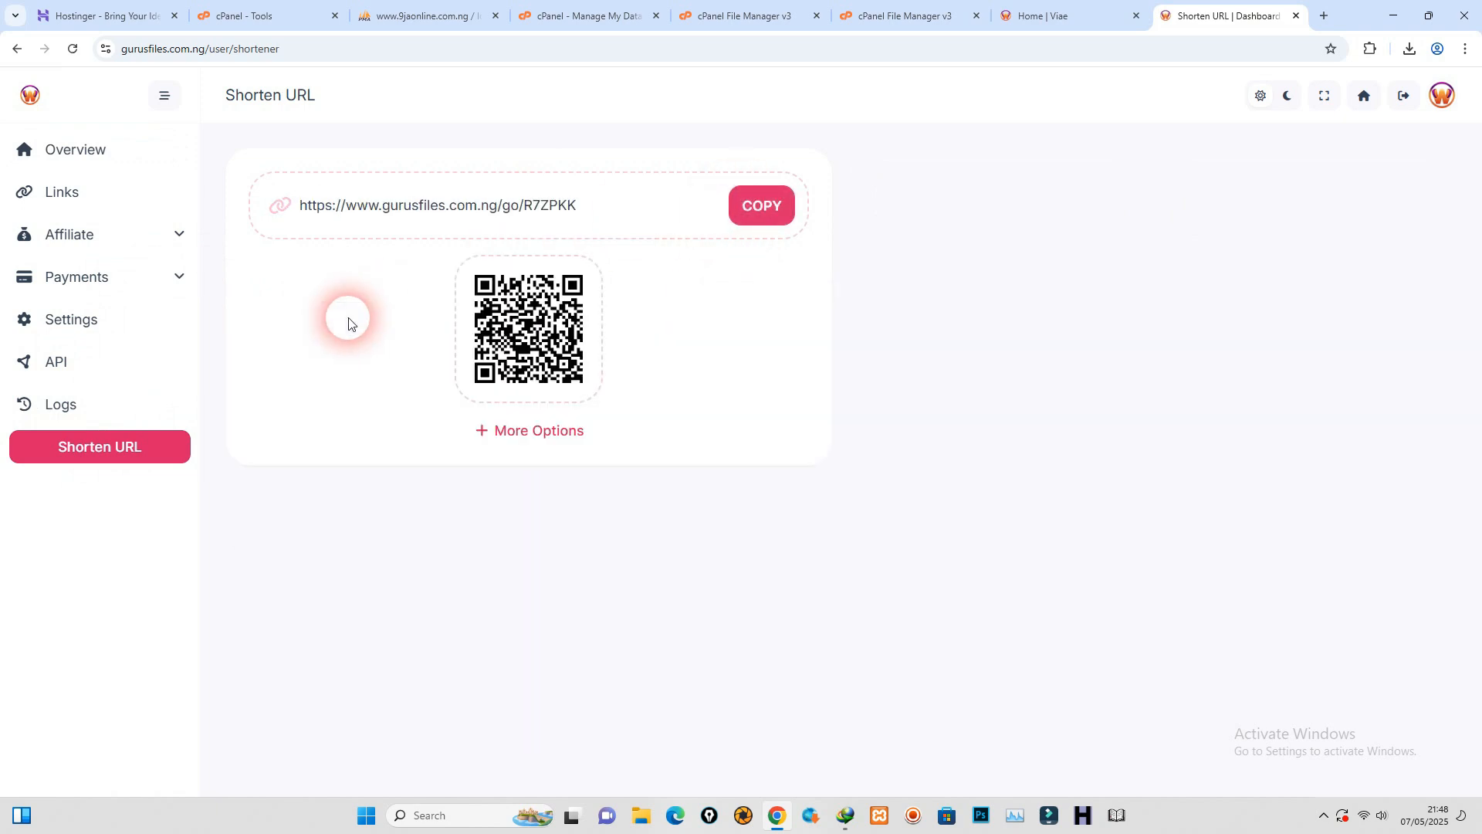
{"action": "left_click", "coordinate": [776, 218]}
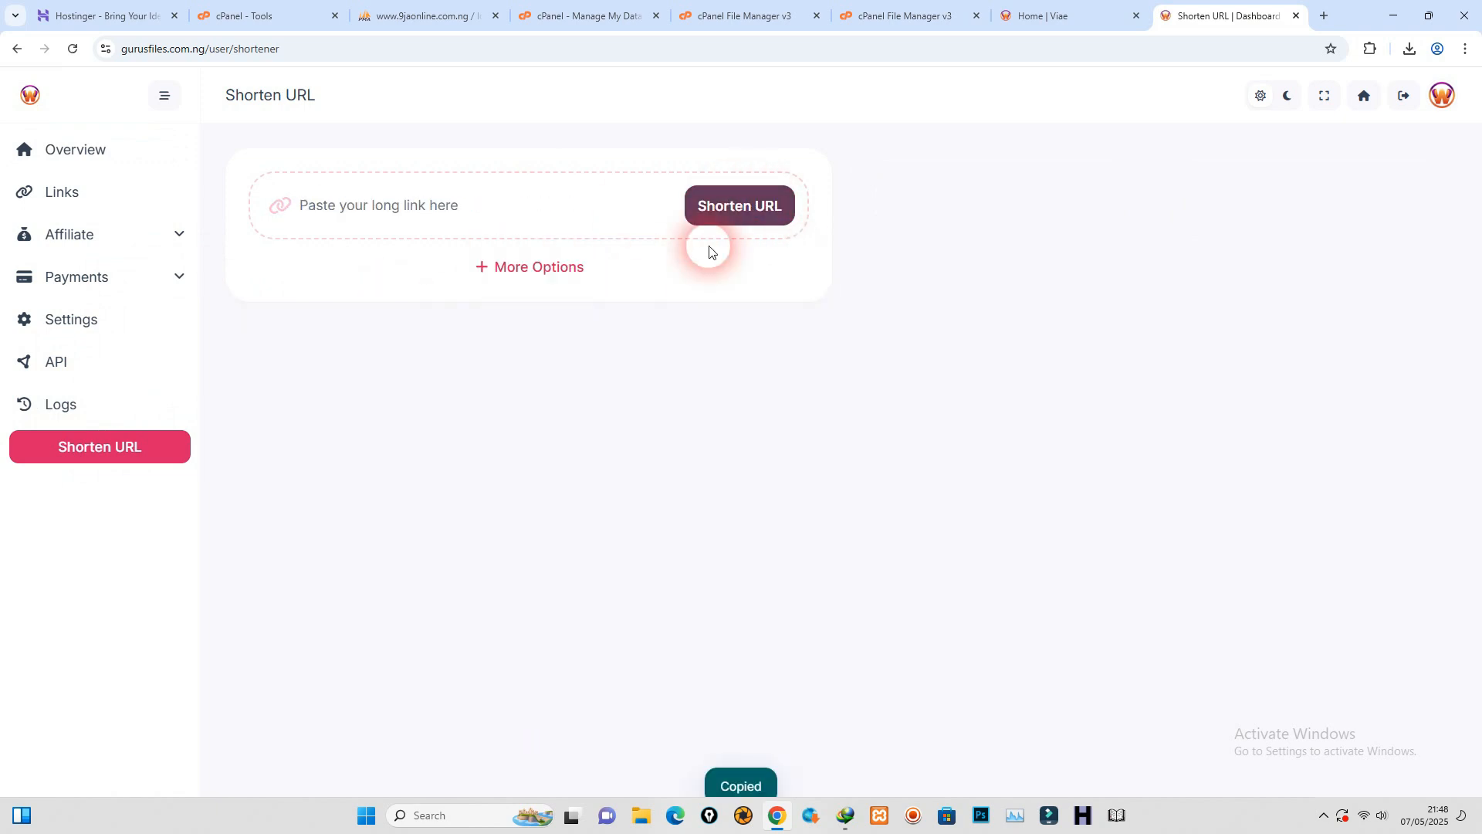
Step: Open the copied short link in a new browser tab and follow its redirect page through to the destination site
{"action": "left_click", "coordinate": [1325, 15]}
{"action": "key", "text": "ctrl+v"}
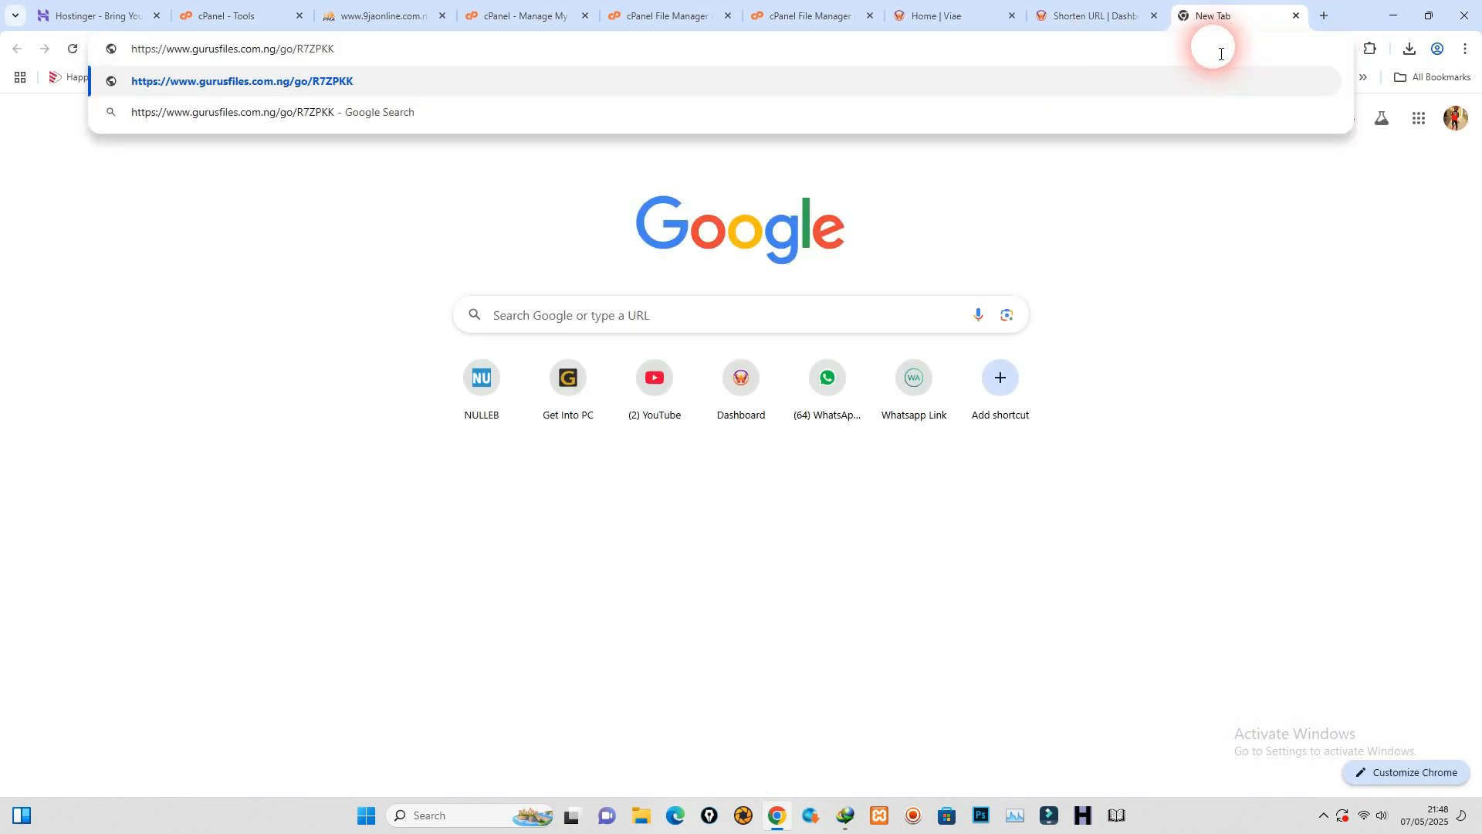
{"action": "key", "text": "Return"}
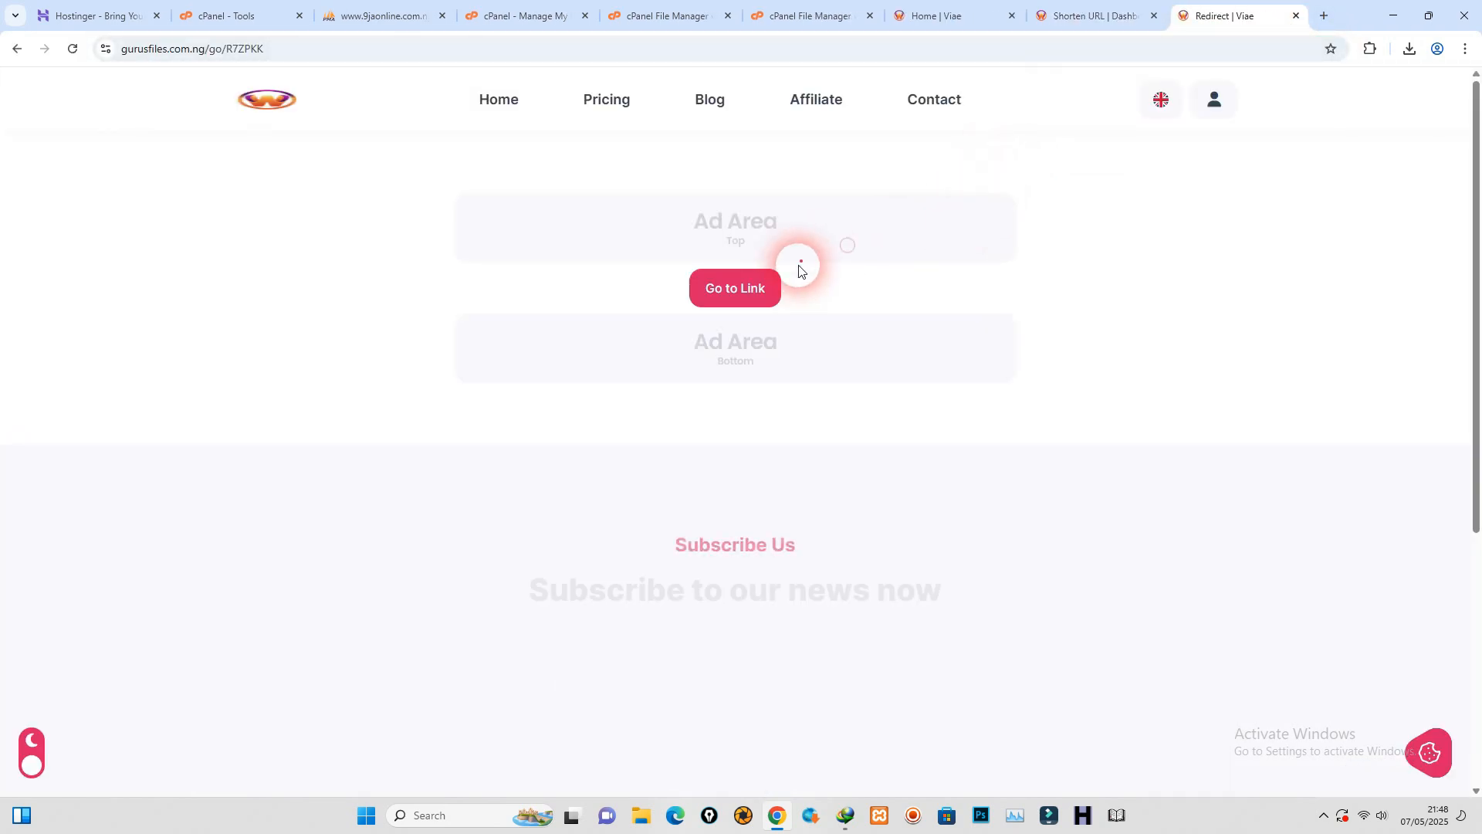
{"action": "left_click", "coordinate": [767, 292]}
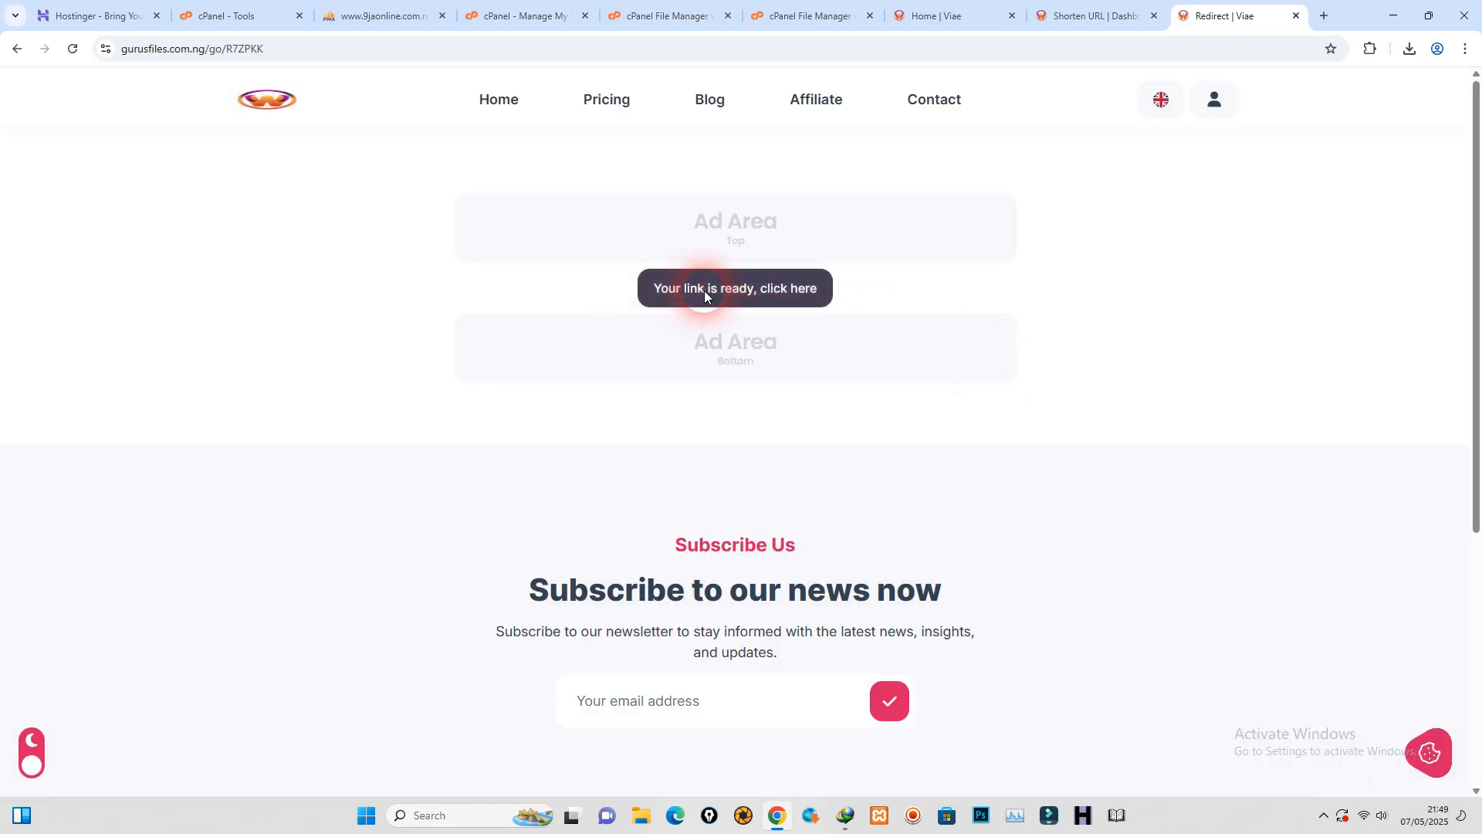
{"action": "left_click", "coordinate": [705, 296]}
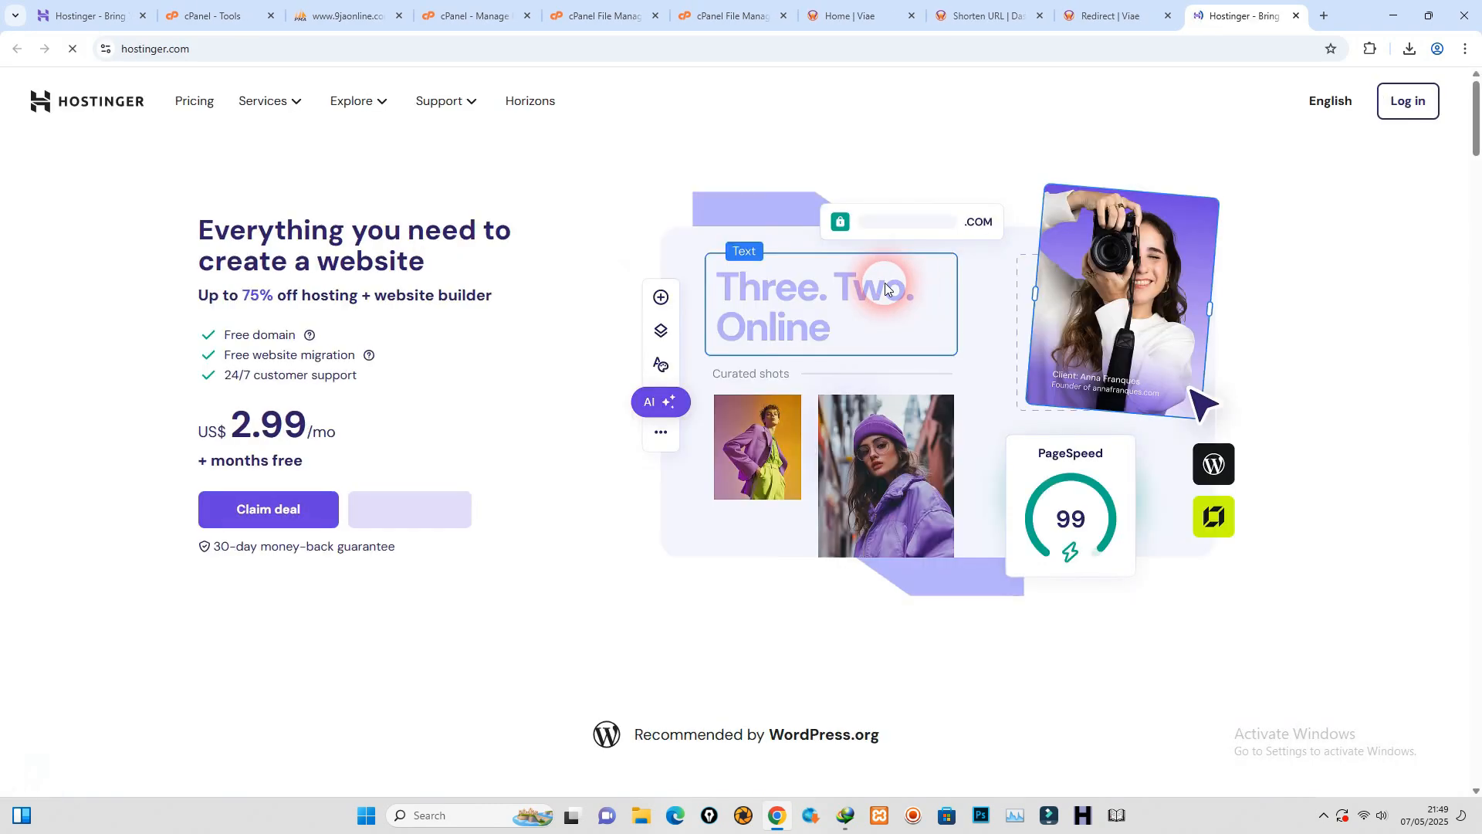
Step: Close the opened Hostinger tab, look over the redirect page with its ad areas, and go to the shortener site's homepage
{"action": "left_click", "coordinate": [1096, 15]}
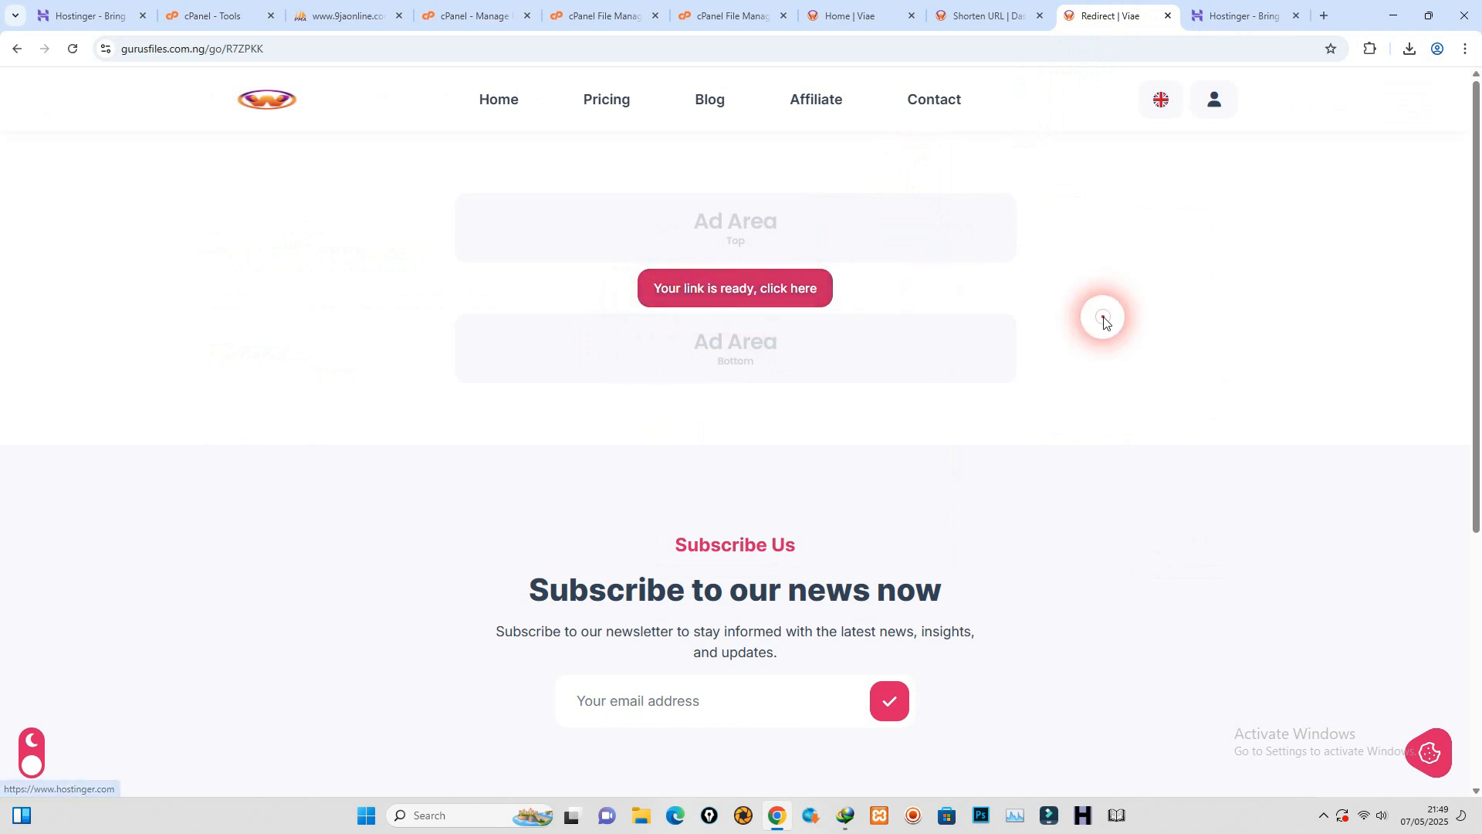
{"action": "left_click", "coordinate": [1266, 16]}
{"action": "left_click", "coordinate": [1297, 16]}
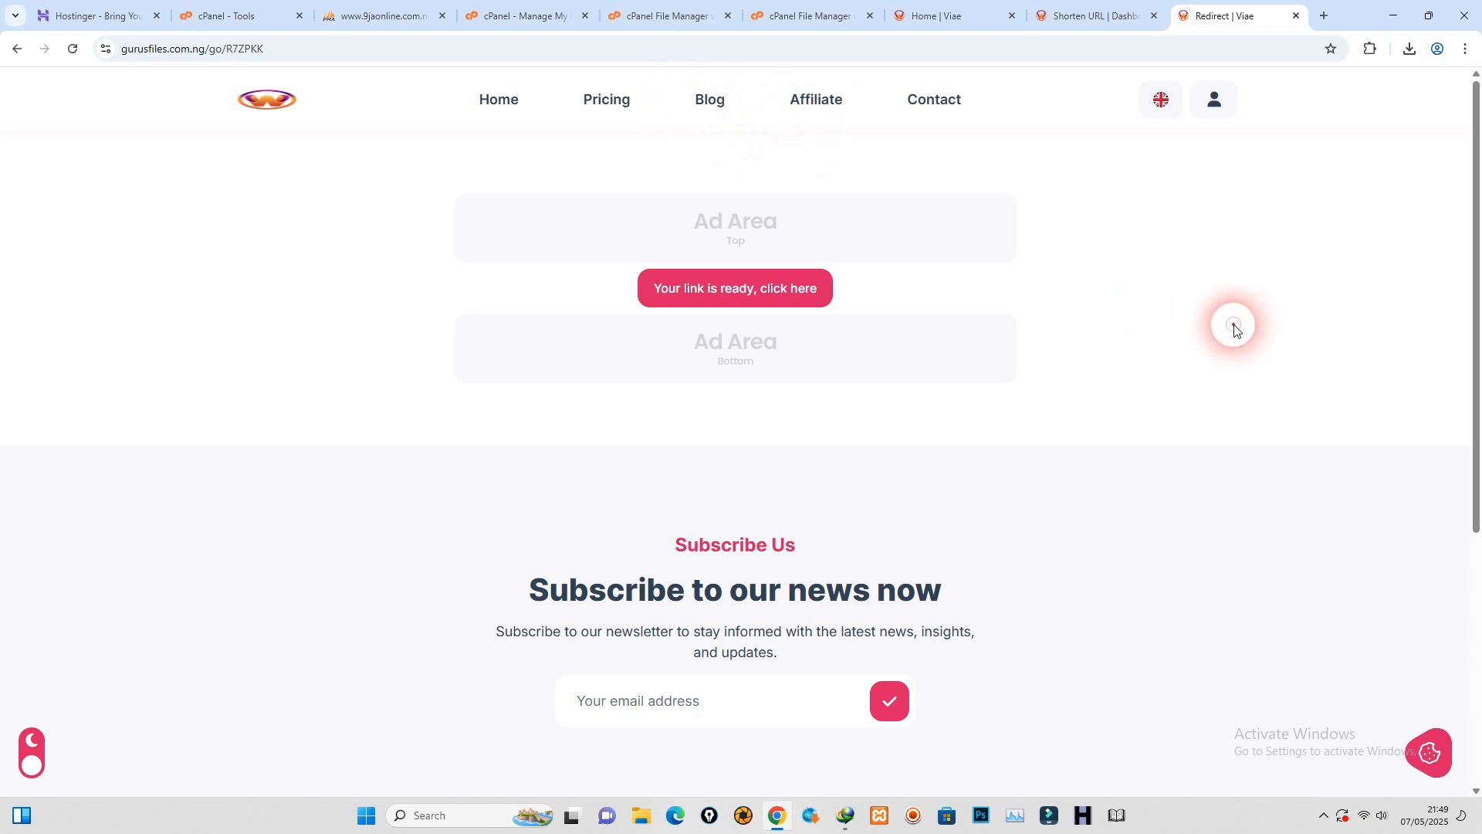
{"action": "scroll", "coordinate": [1233, 325], "scroll_direction": "down", "scroll_amount": 6}
{"action": "scroll", "coordinate": [753, 230], "scroll_direction": "up", "scroll_amount": 6}
{"action": "left_click", "coordinate": [272, 97]}
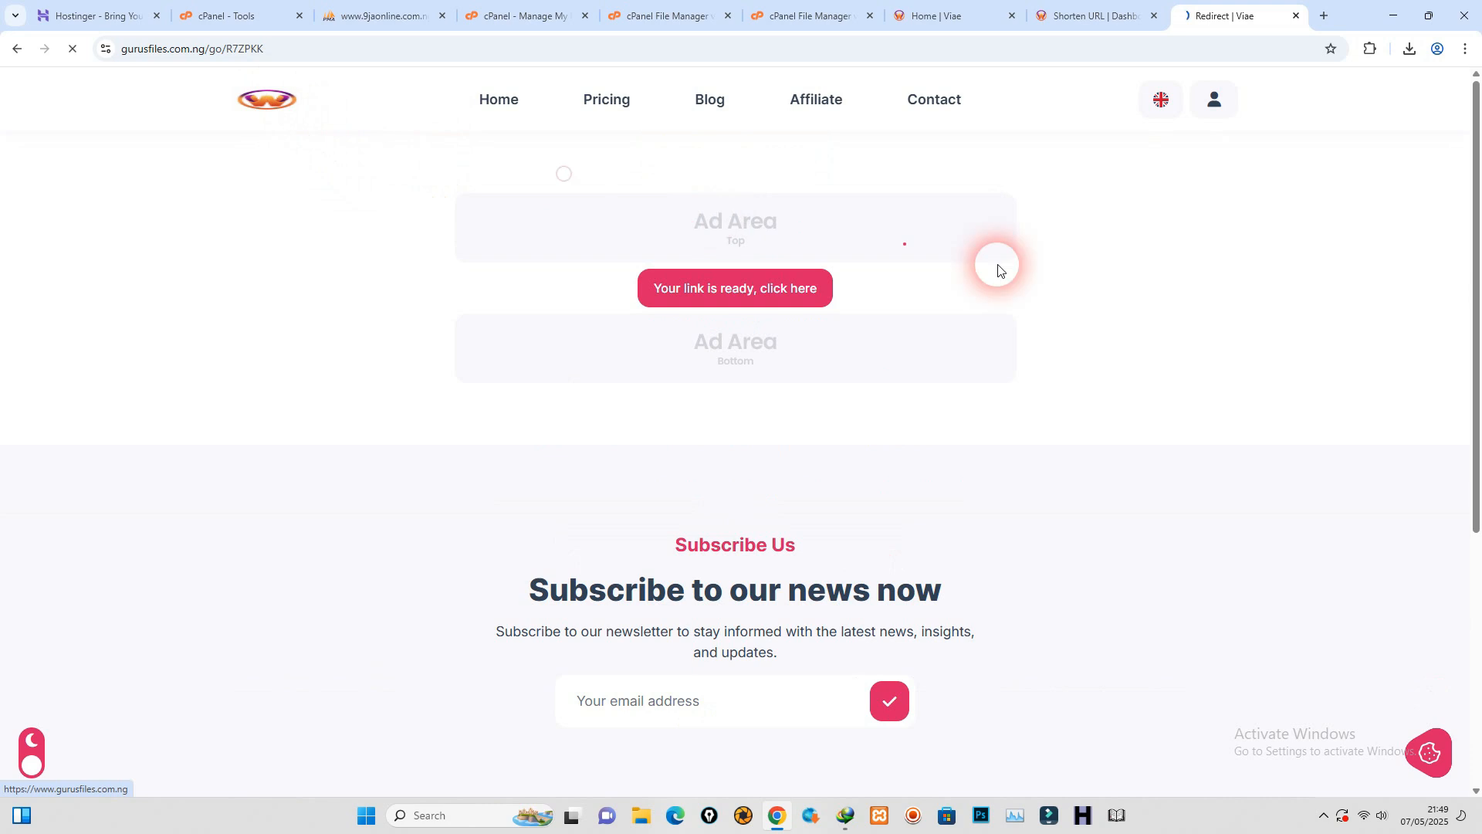